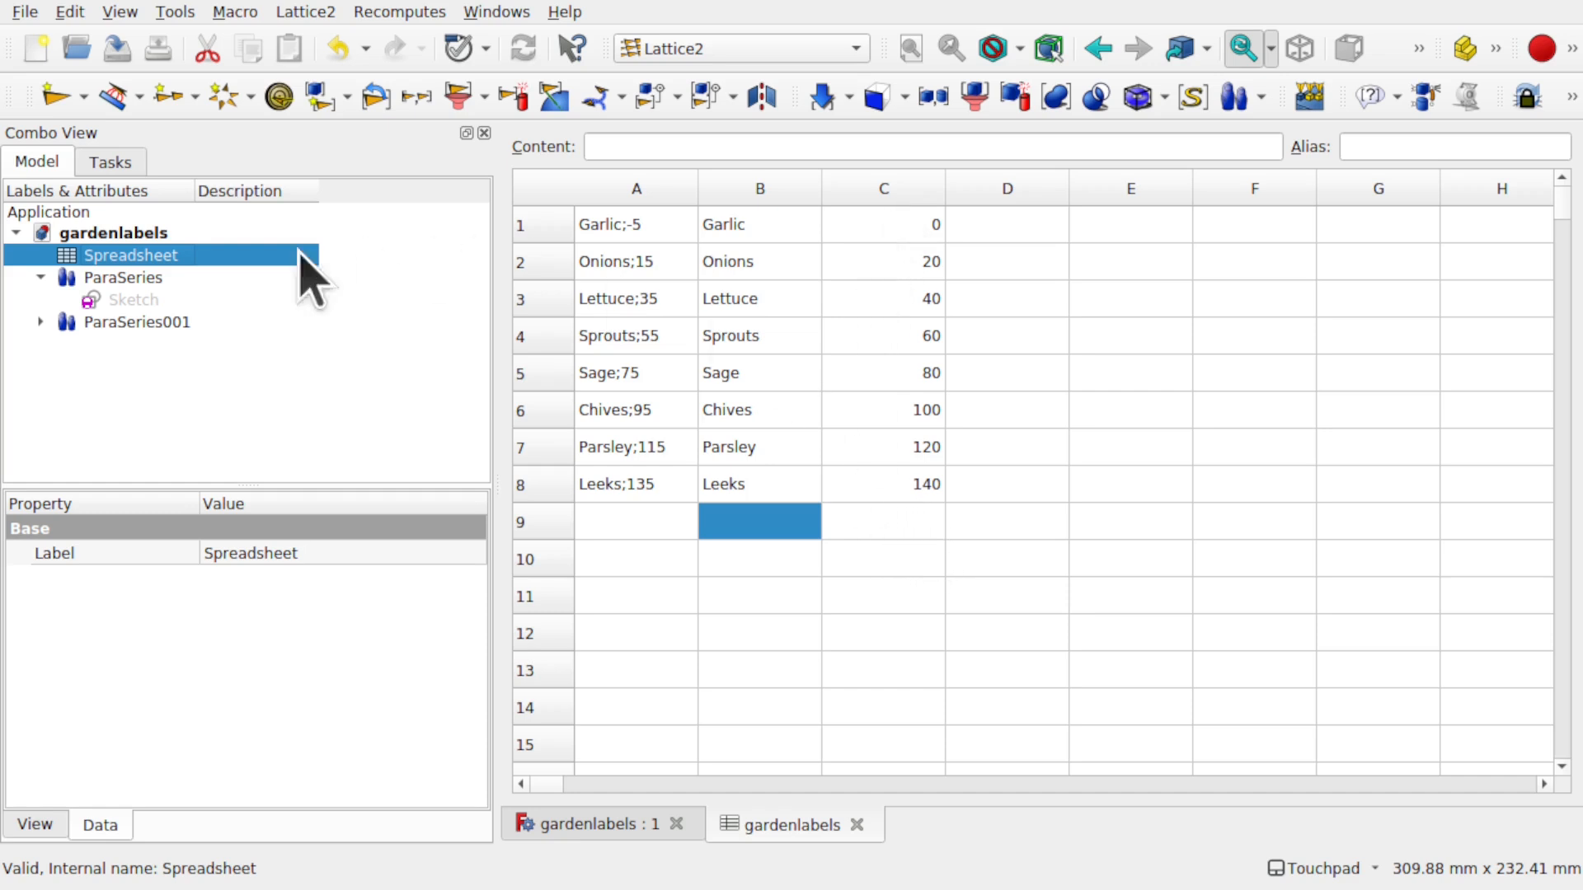
# - Inspect the outline and text series, then open the label spreadsheet to check the Chives row
pyautogui.click(140, 278)
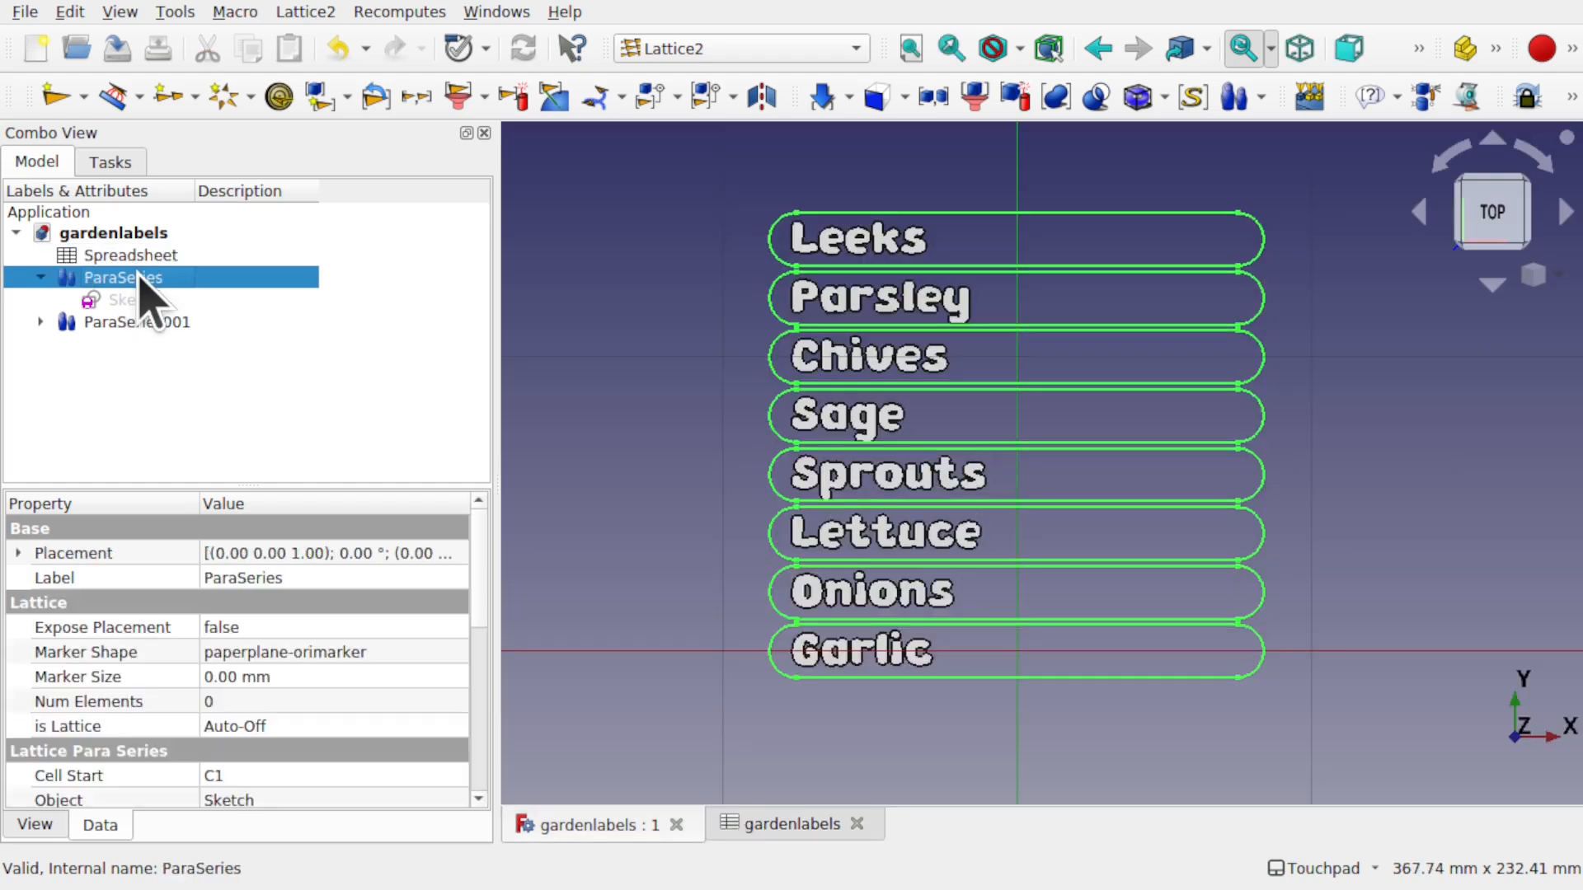
pyautogui.click(665, 494)
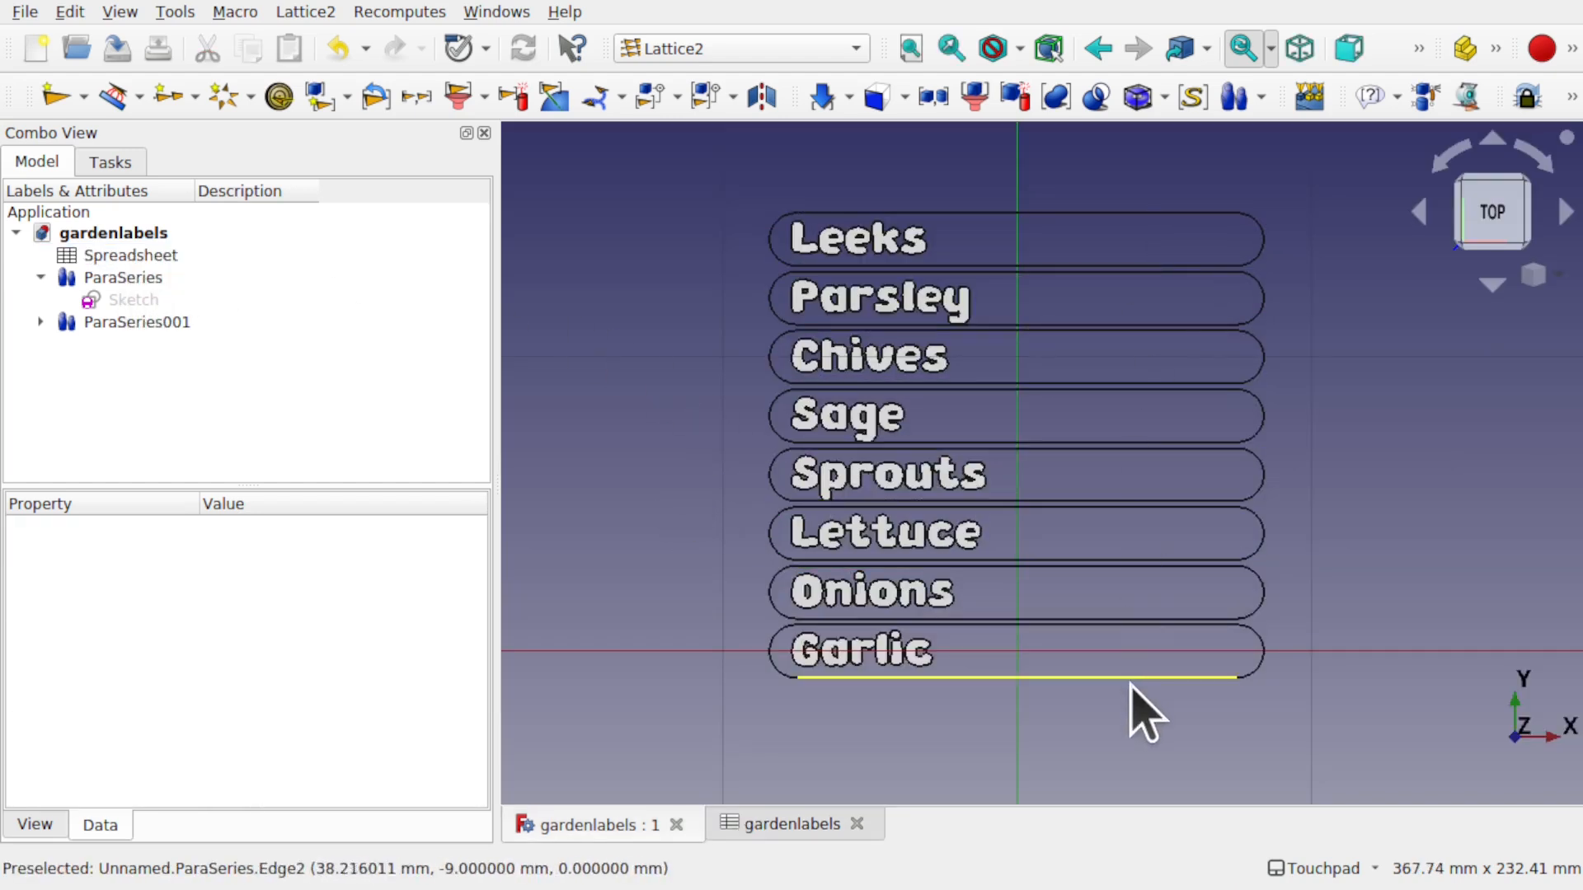
pyautogui.click(117, 281)
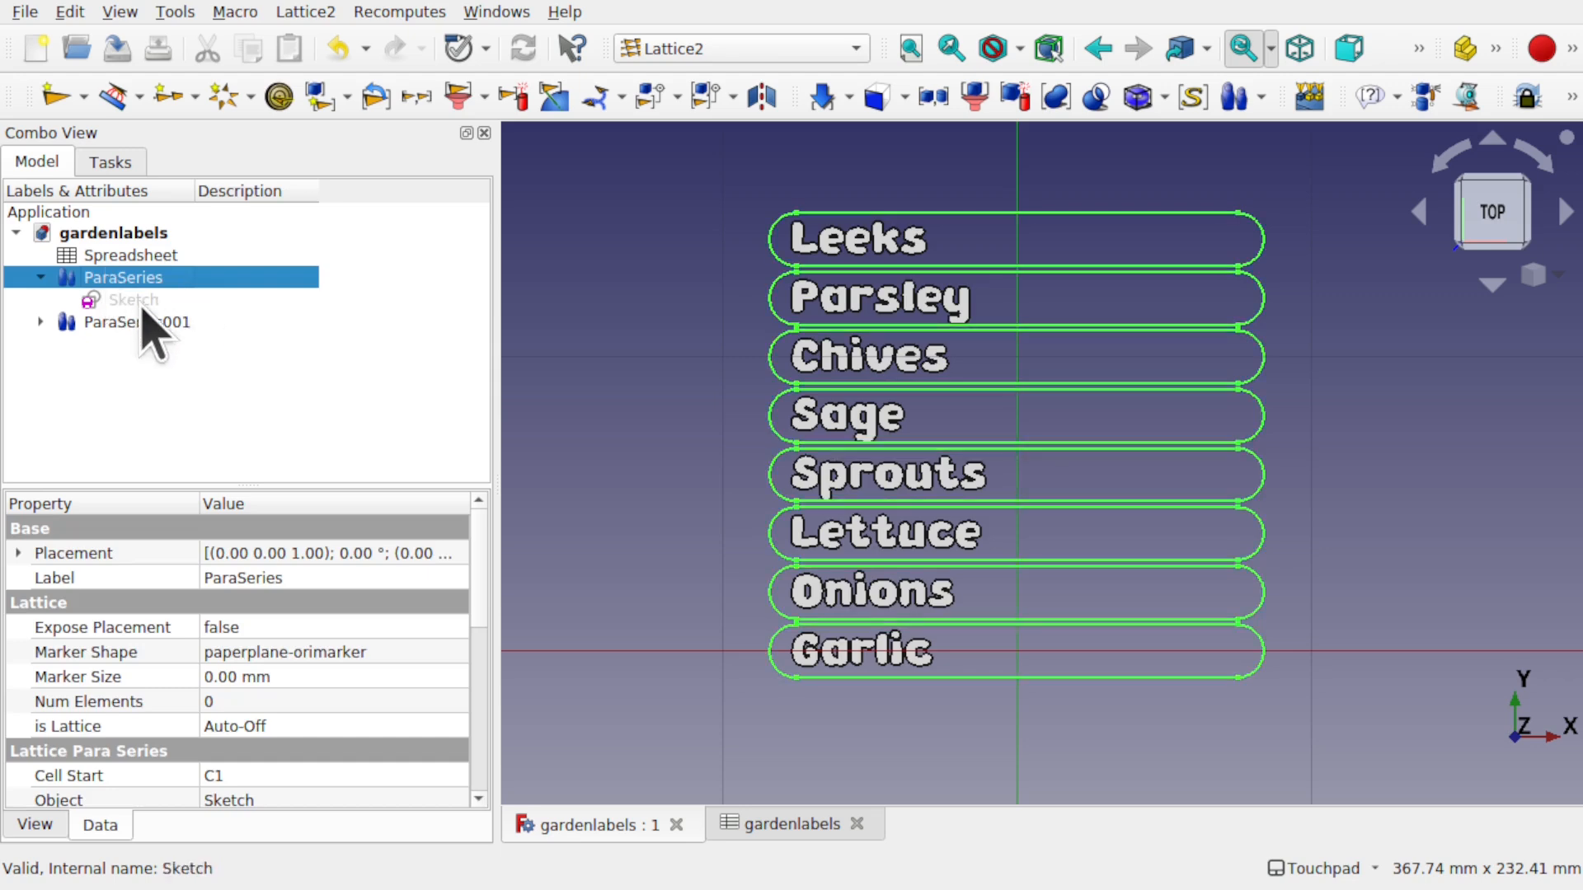
pyautogui.click(161, 322)
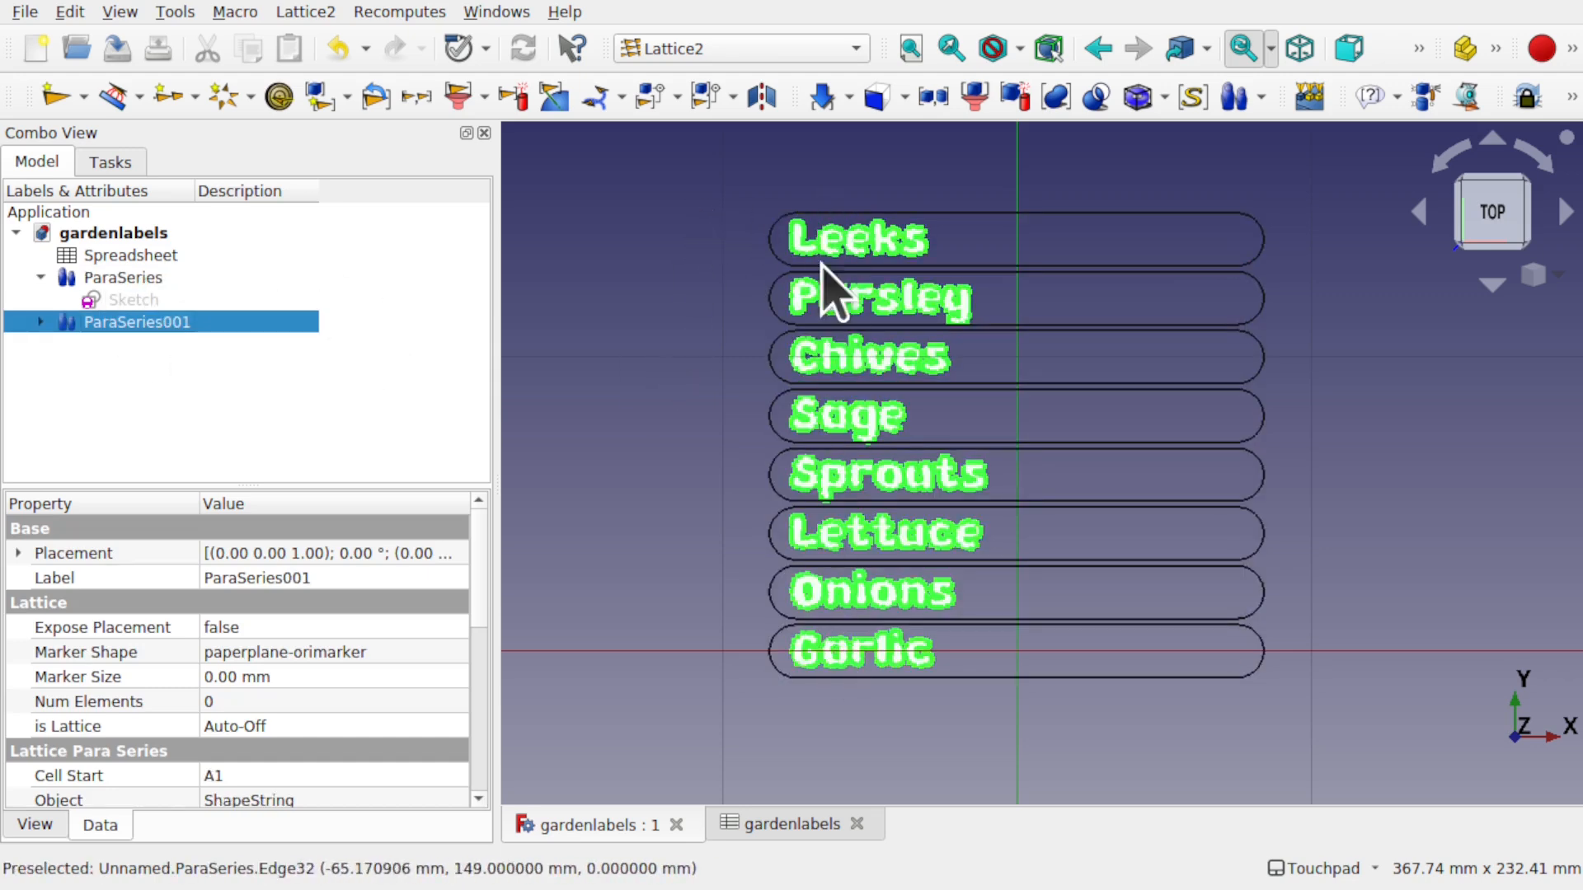
pyautogui.doubleClick(123, 256)
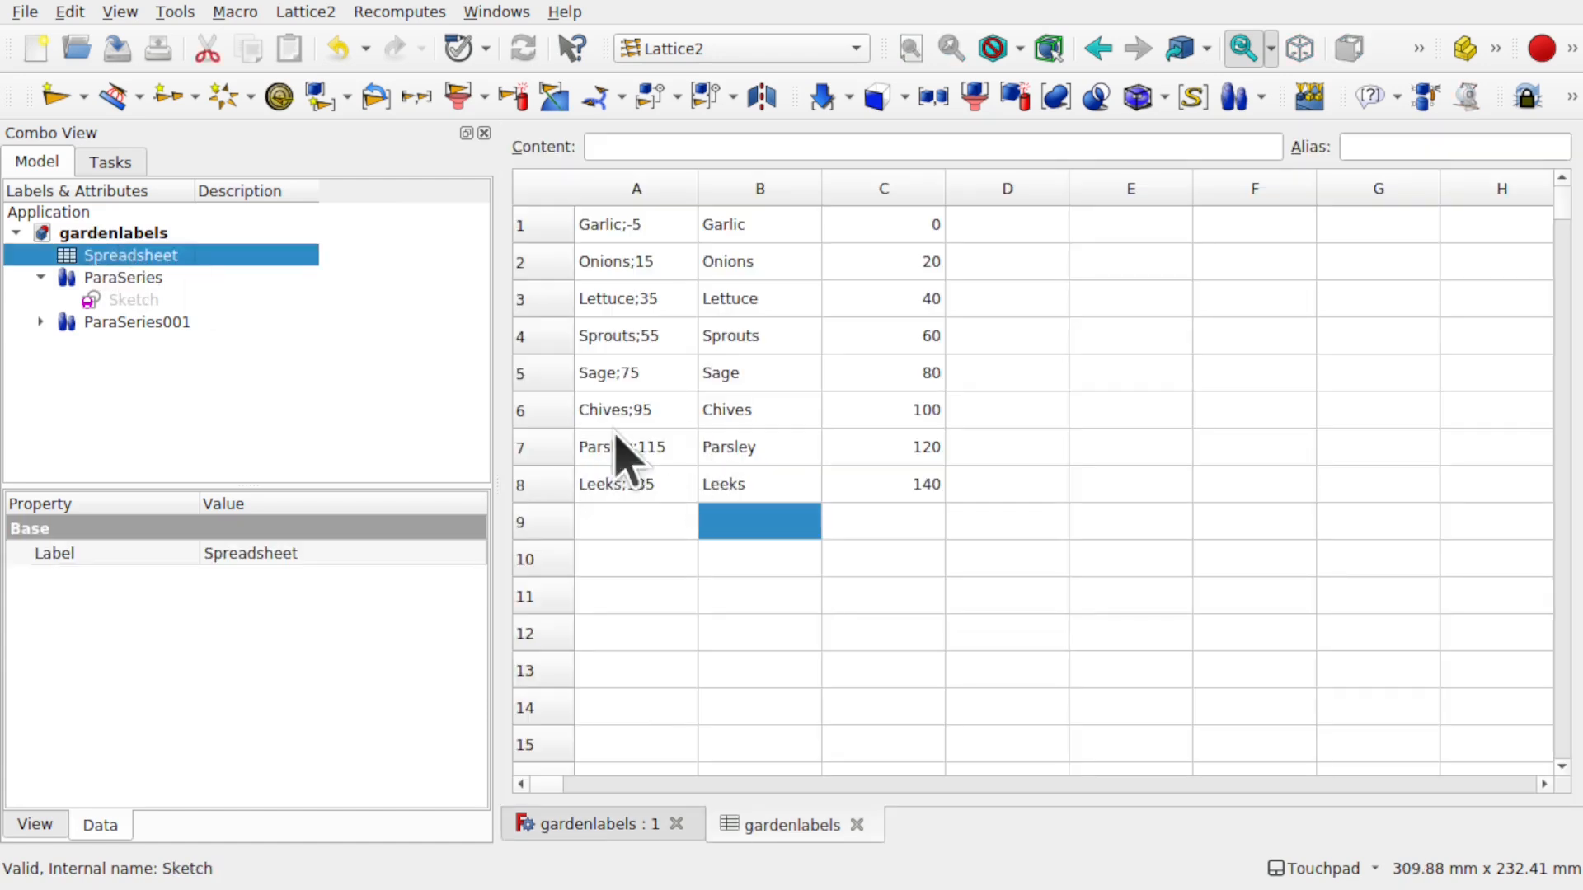
pyautogui.click(775, 411)
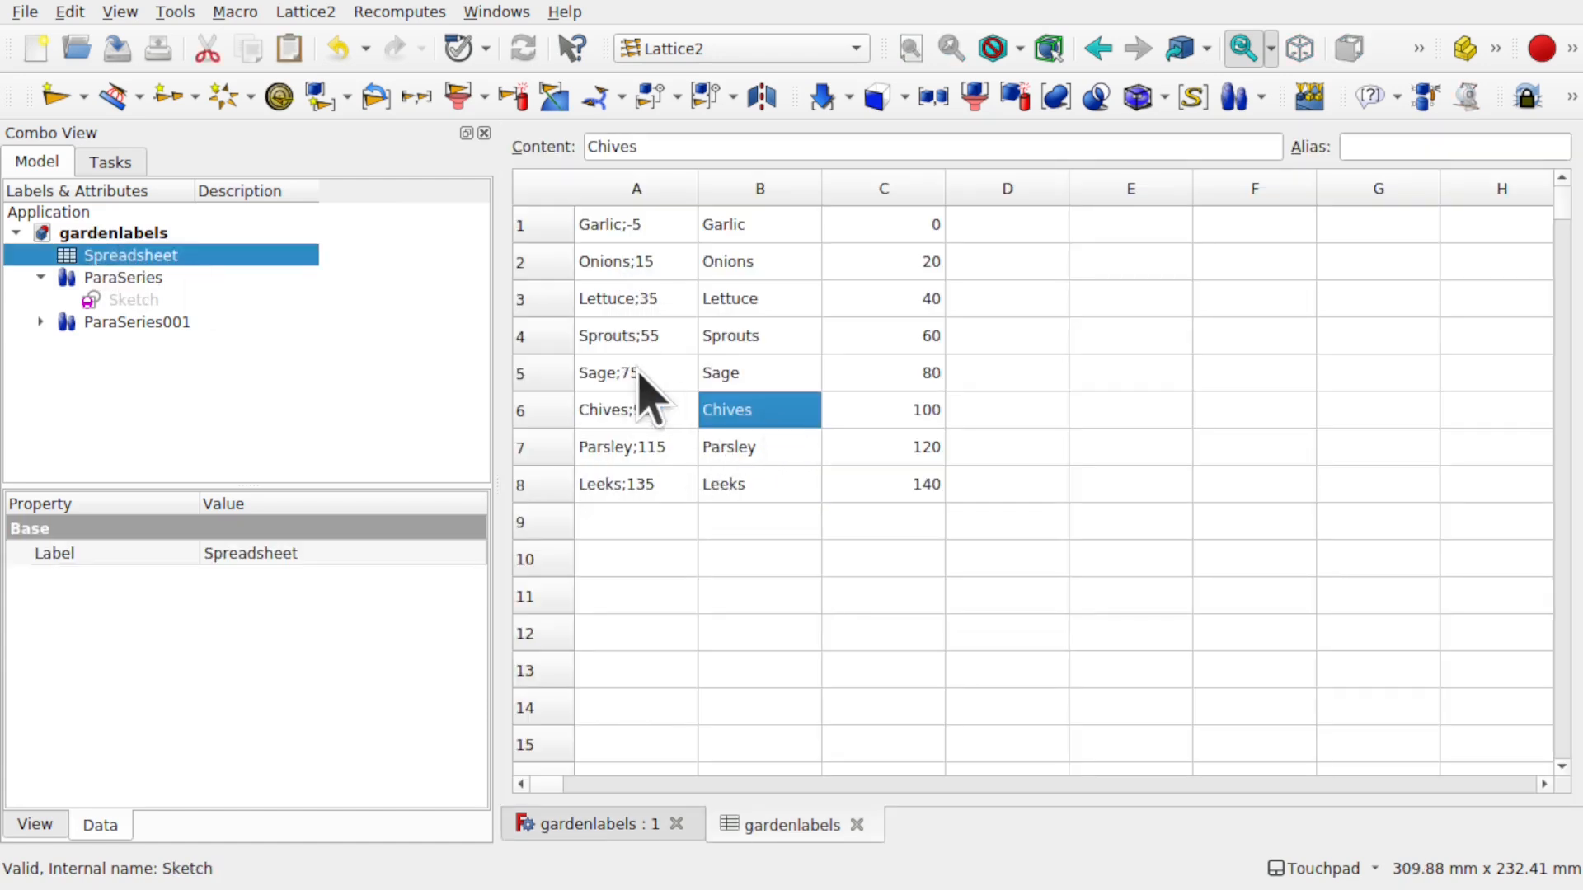
# - Delete spreadsheet rows 5–8 (Sage, Chives, Parsley, Leeks)
pyautogui.moveTo(544, 375); pyautogui.dragTo(783, 499)
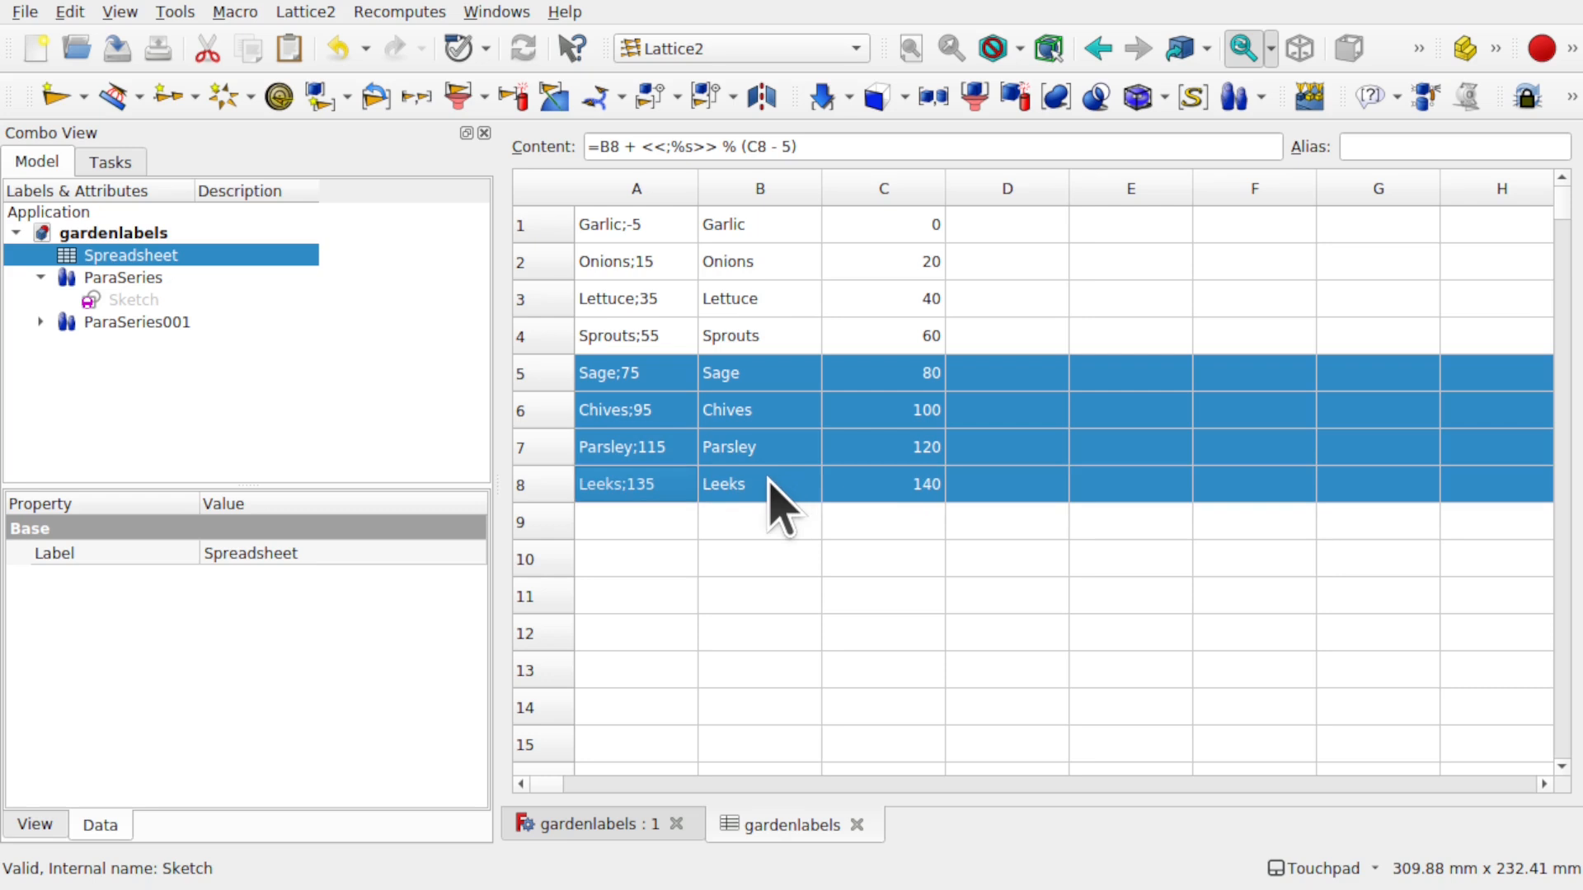
pyautogui.rightClick(771, 479)
pyautogui.click(824, 756)
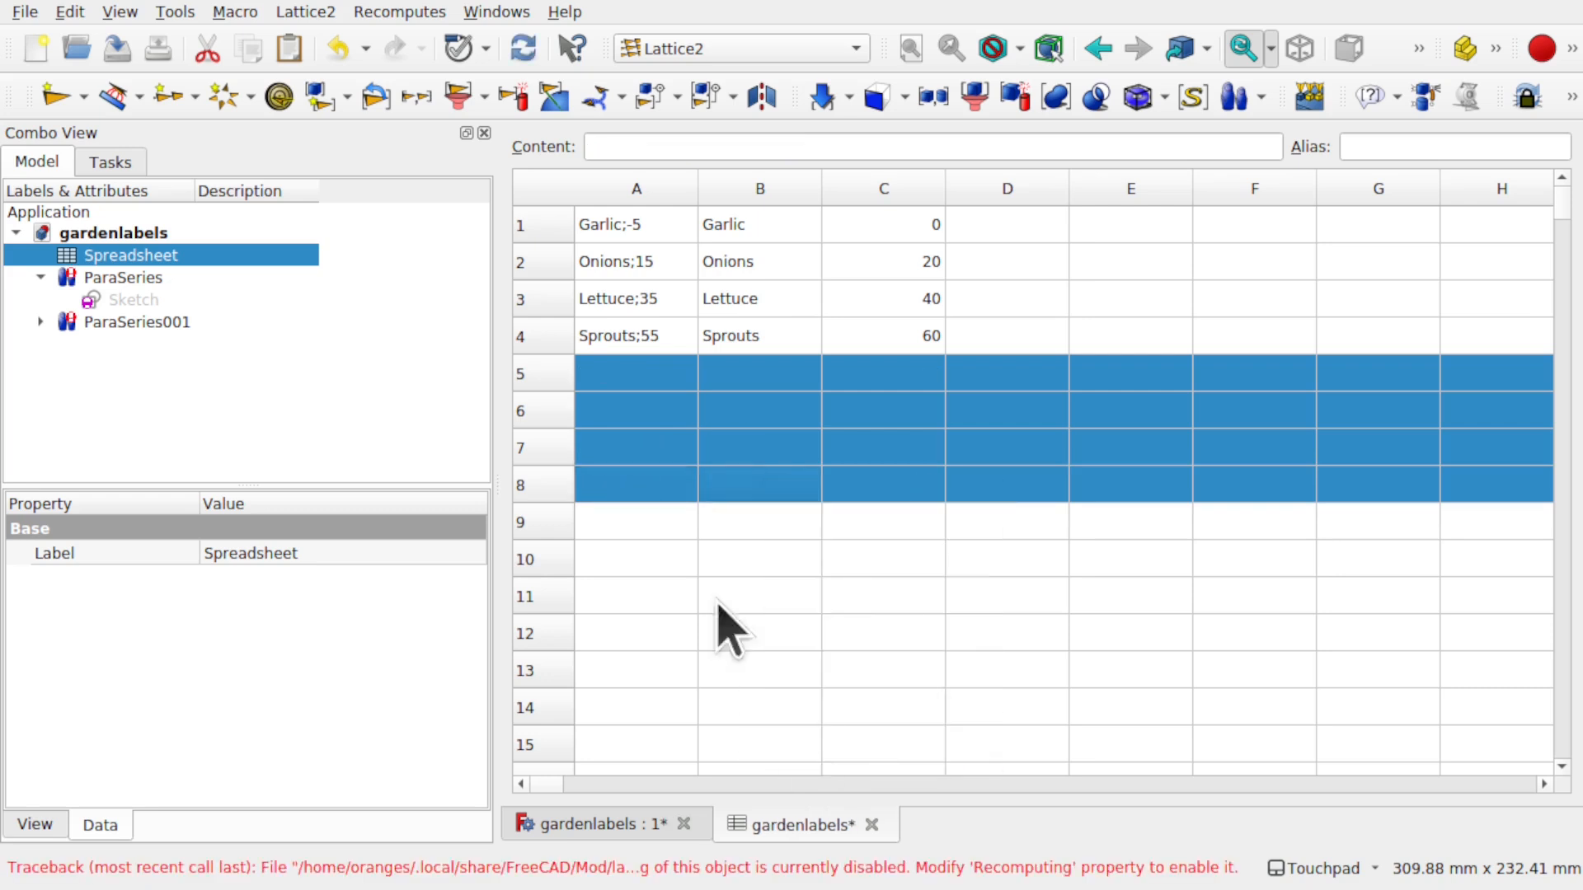
pyautogui.click(781, 562)
# - Recompute both ParaSeries once so only Sprouts, Lettuce, Onions and Garlic remain
pyautogui.click(135, 279)
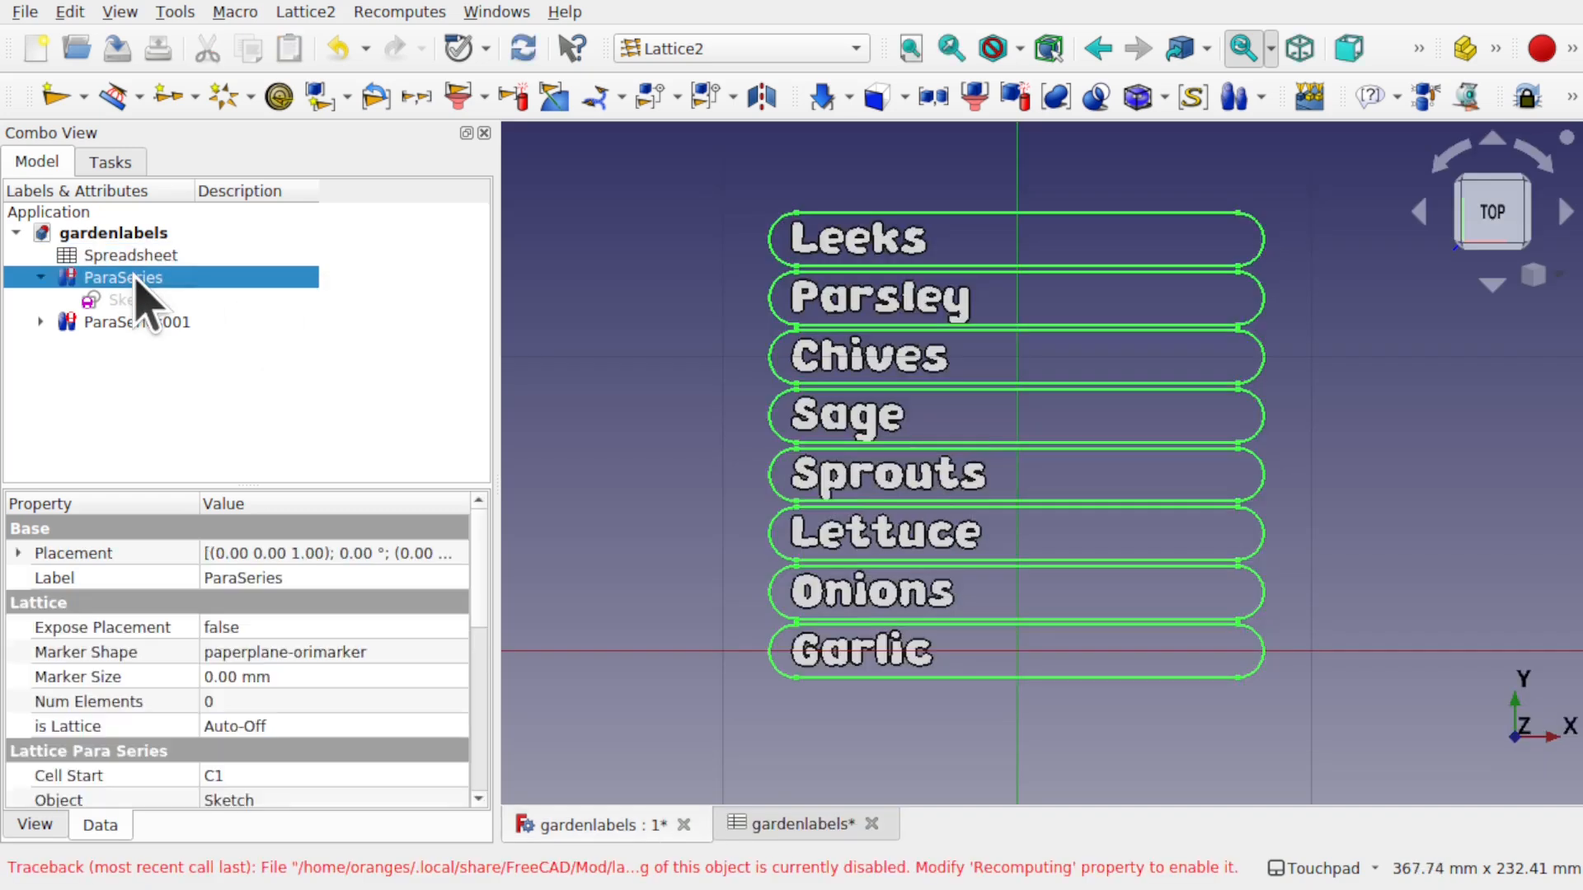
pyautogui.keyDown('ctrl'); pyautogui.click(163, 324); pyautogui.keyUp('ctrl')
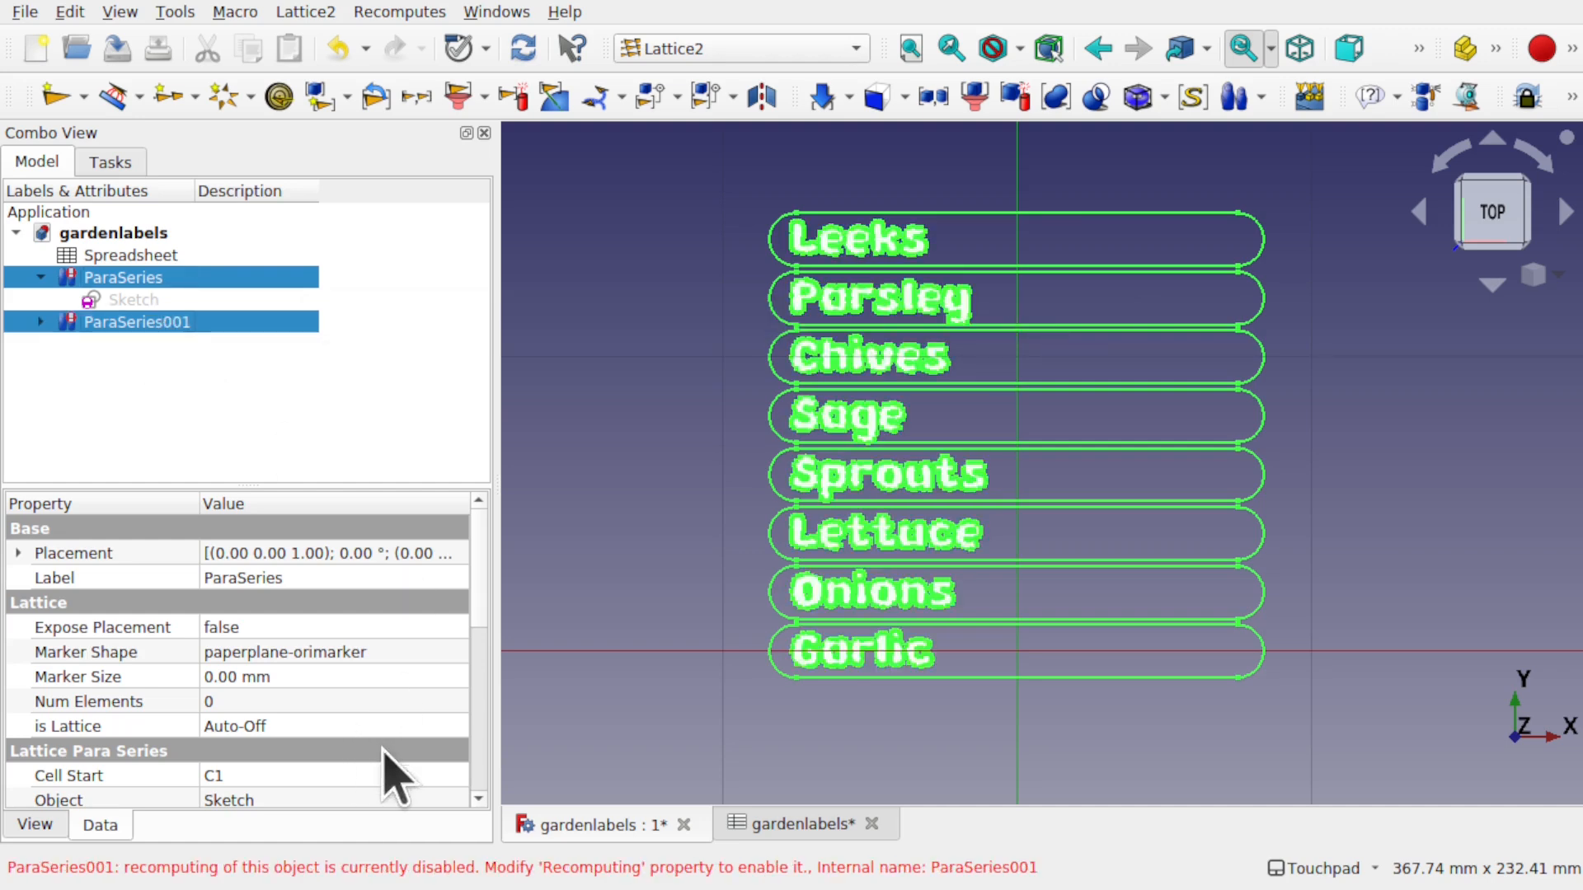
pyautogui.scroll(-3, 472, 634)
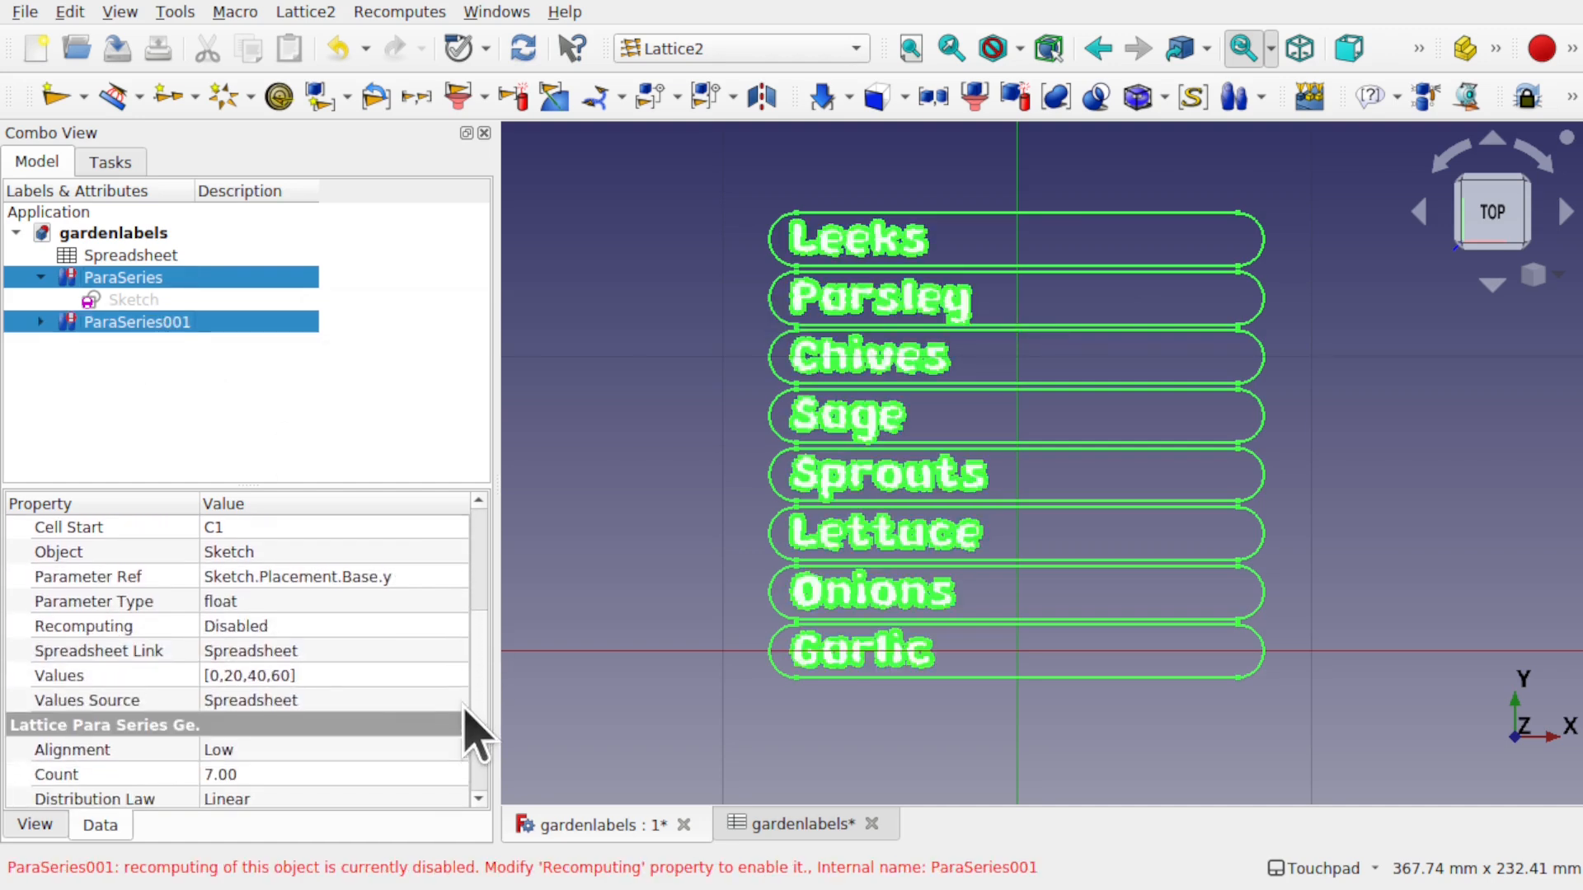
pyautogui.click(301, 628)
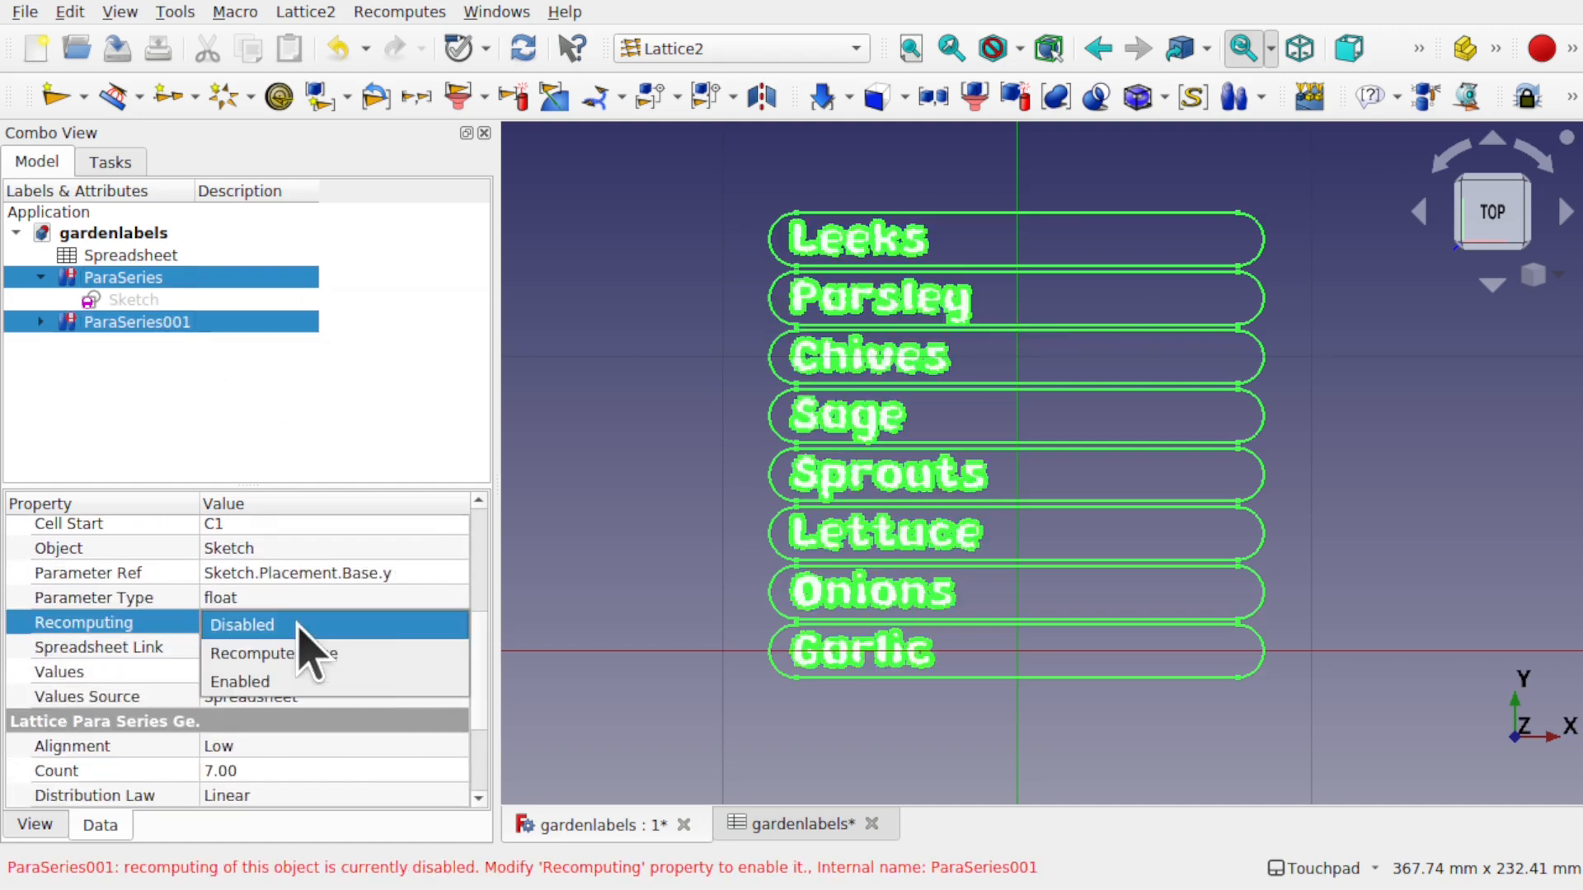
pyautogui.click(342, 655)
pyautogui.click(676, 566)
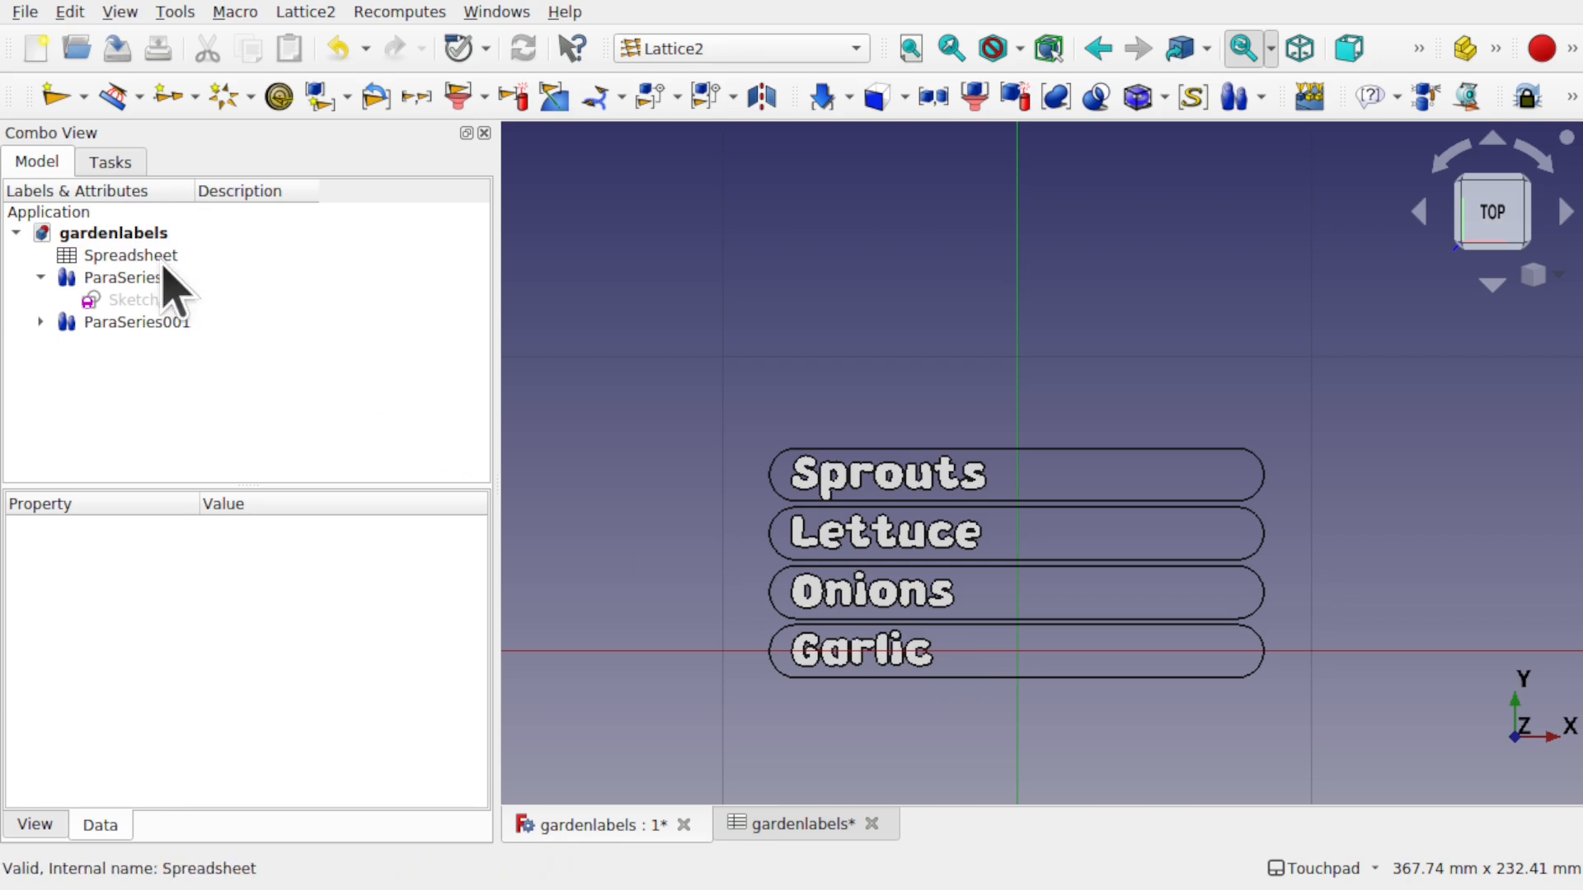
# - Rename cell B4 to Parsley and cell B3 to Yams in the spreadsheet
pyautogui.doubleClick(165, 257)
pyautogui.doubleClick(767, 338)
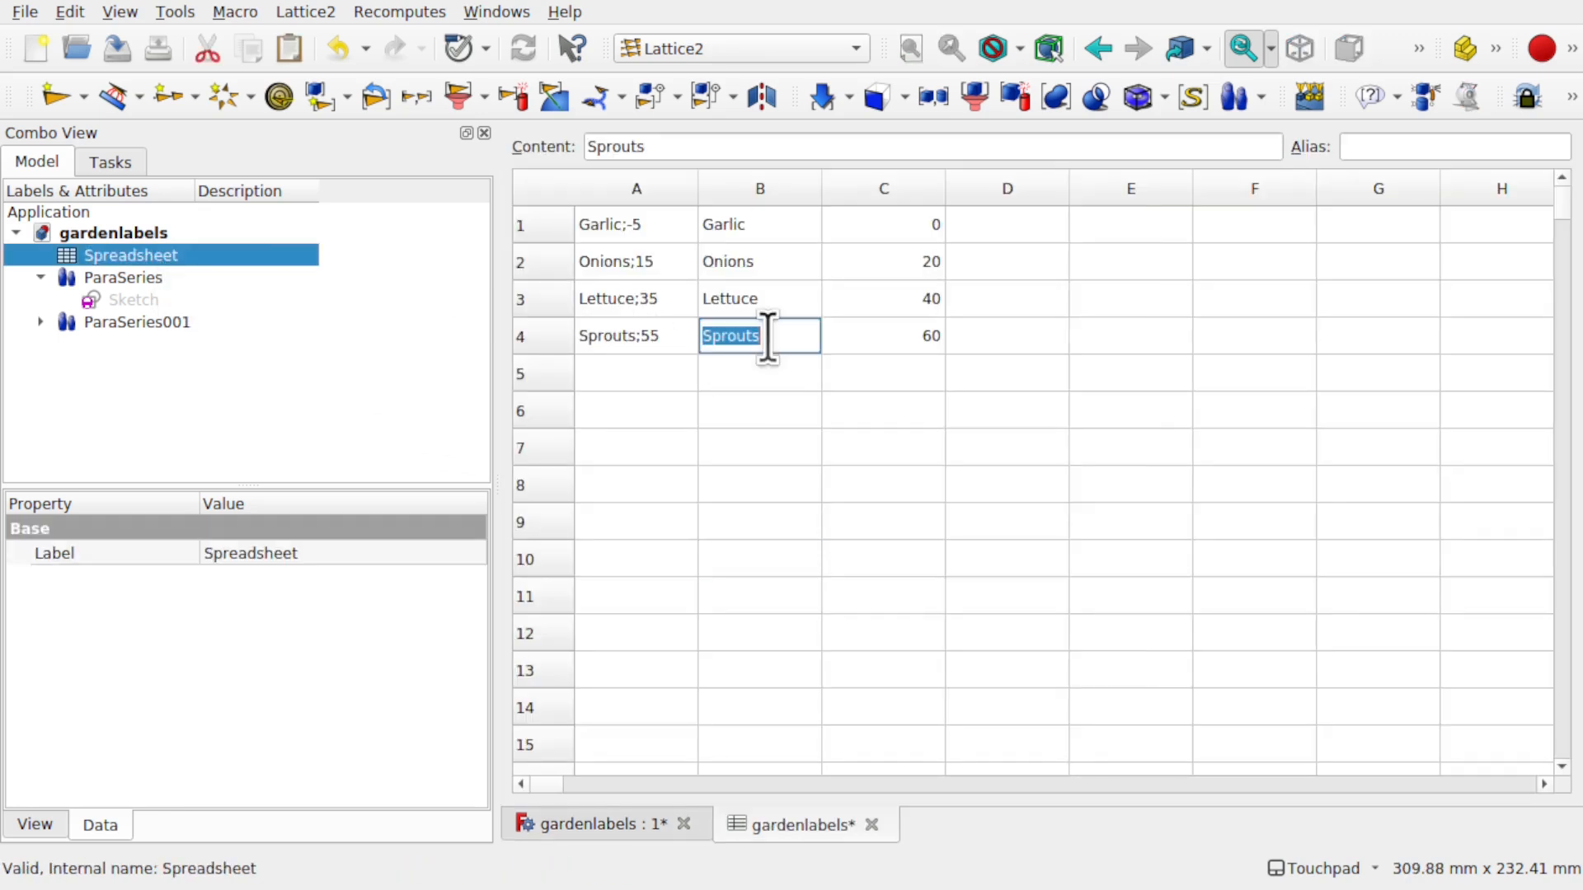
pyautogui.write('Parsley')
pyautogui.doubleClick(778, 302)
pyautogui.write('Yams')
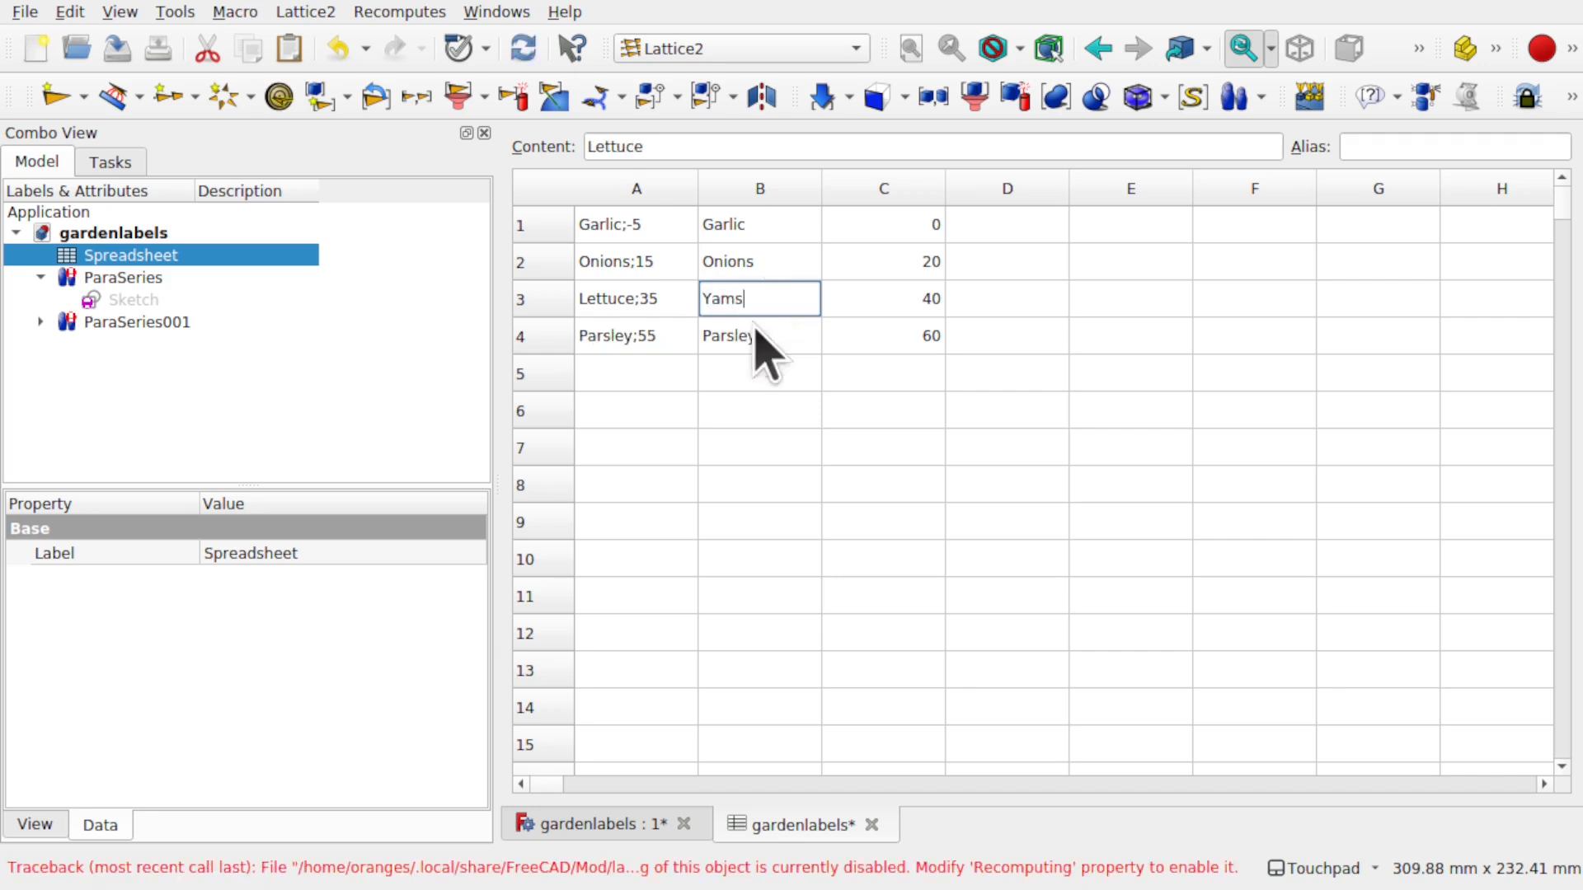
pyautogui.click(775, 420)
# - Set Recomputing to Enabled on both ParaSeries and ParaSeries001
pyautogui.doubleClick(127, 278)
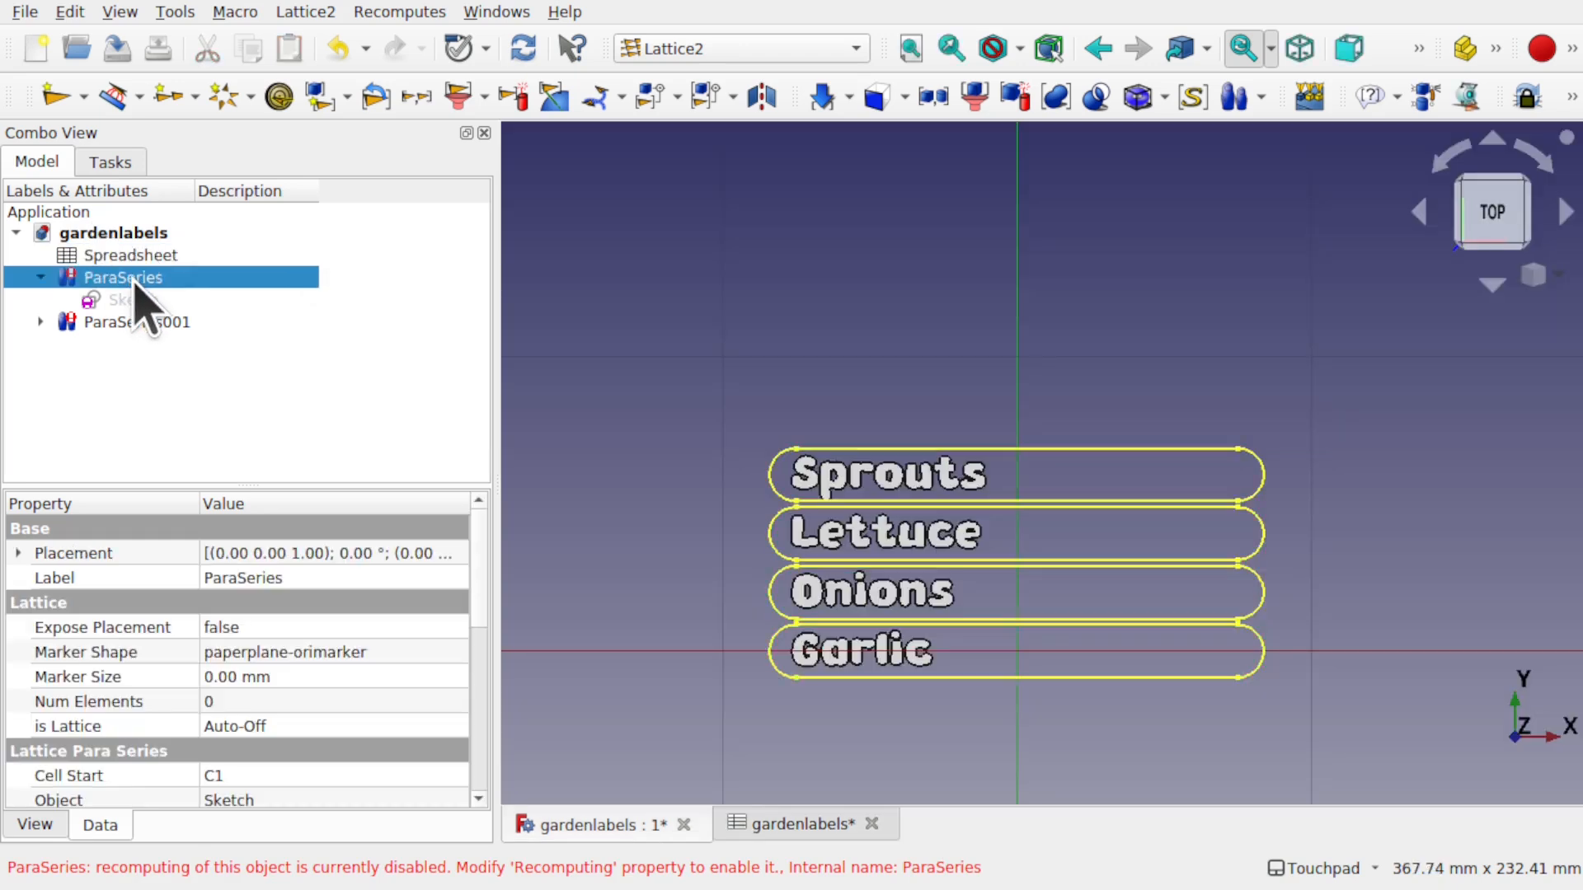
pyautogui.keyDown('ctrl'); pyautogui.click(175, 324); pyautogui.keyUp('ctrl')
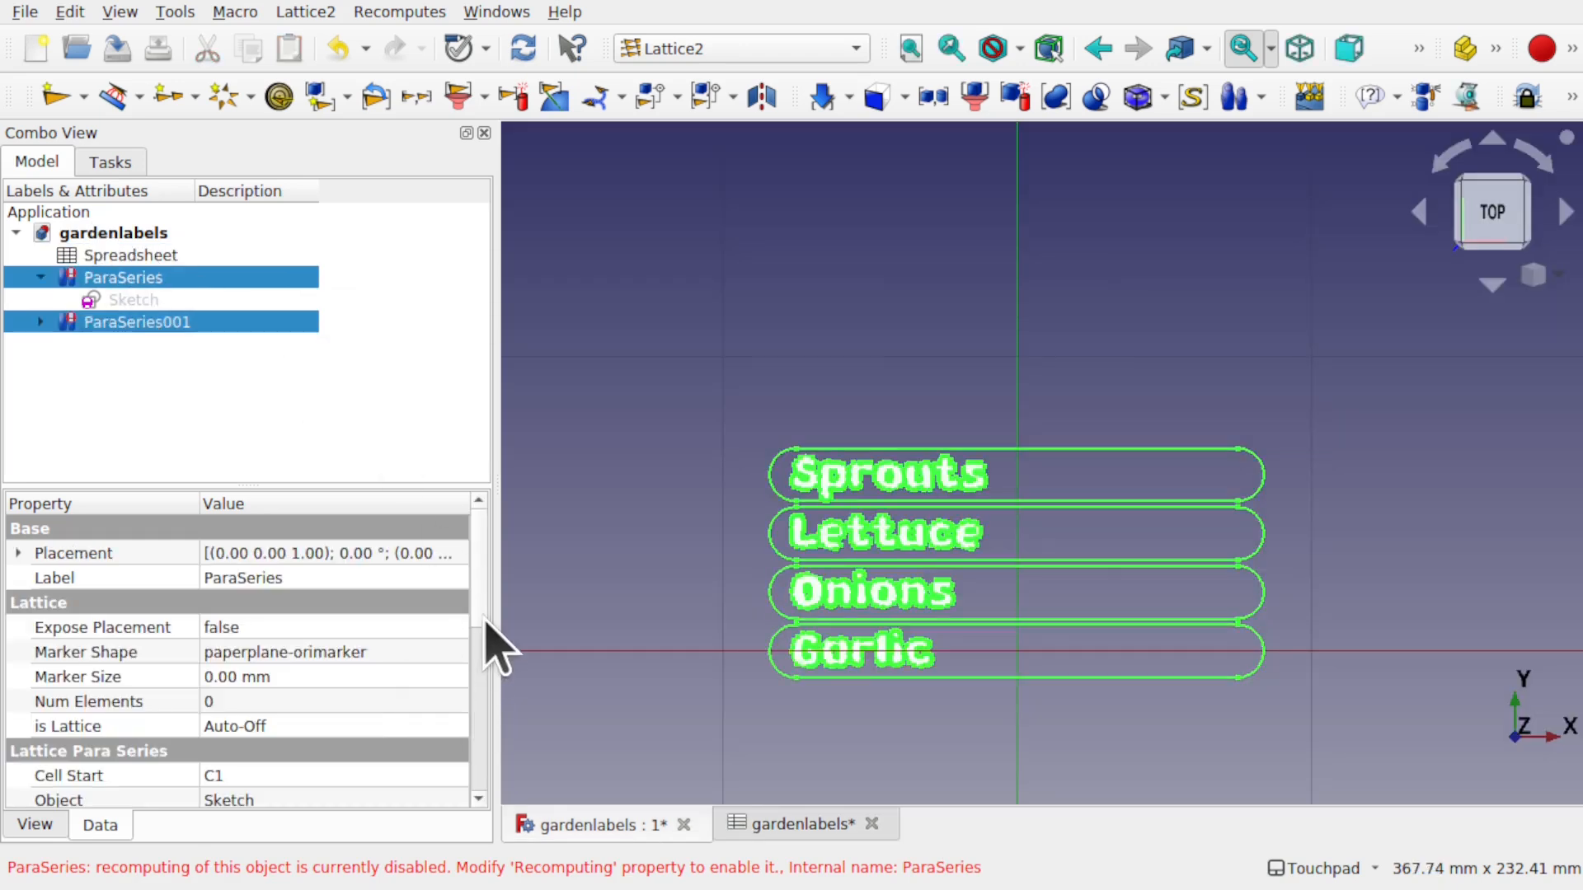
pyautogui.scroll(-2, 480, 658)
pyautogui.moveTo(479, 657); pyautogui.dragTo(480, 703)
pyautogui.click(292, 651)
pyautogui.click(299, 702)
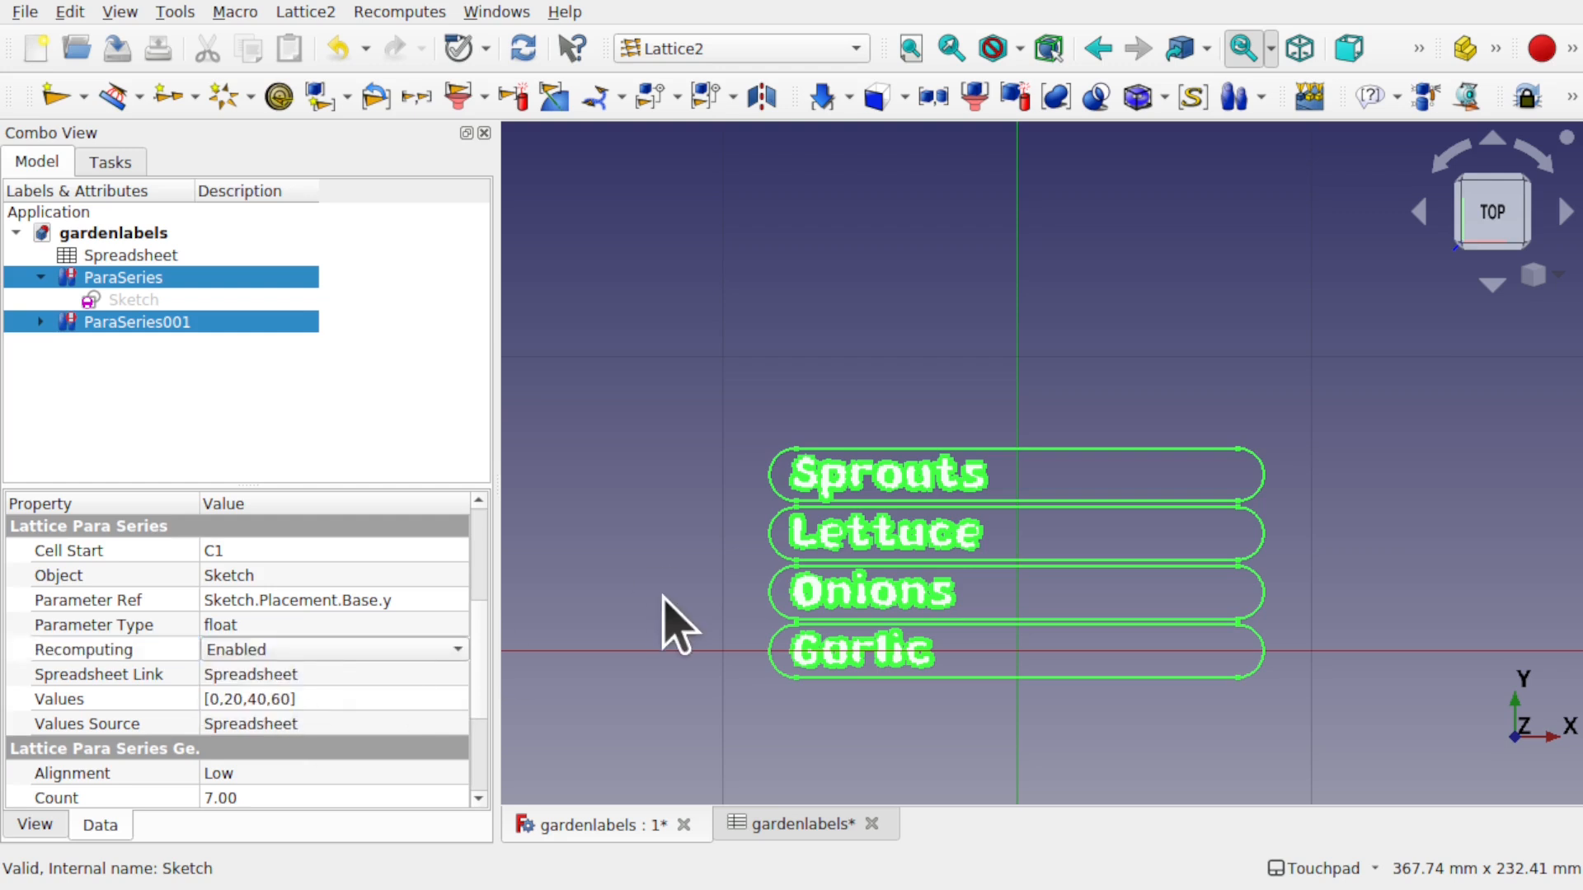
pyautogui.click(664, 597)
pyautogui.click(124, 278)
pyautogui.keyDown('ctrl'); pyautogui.click(165, 322); pyautogui.keyUp('ctrl')
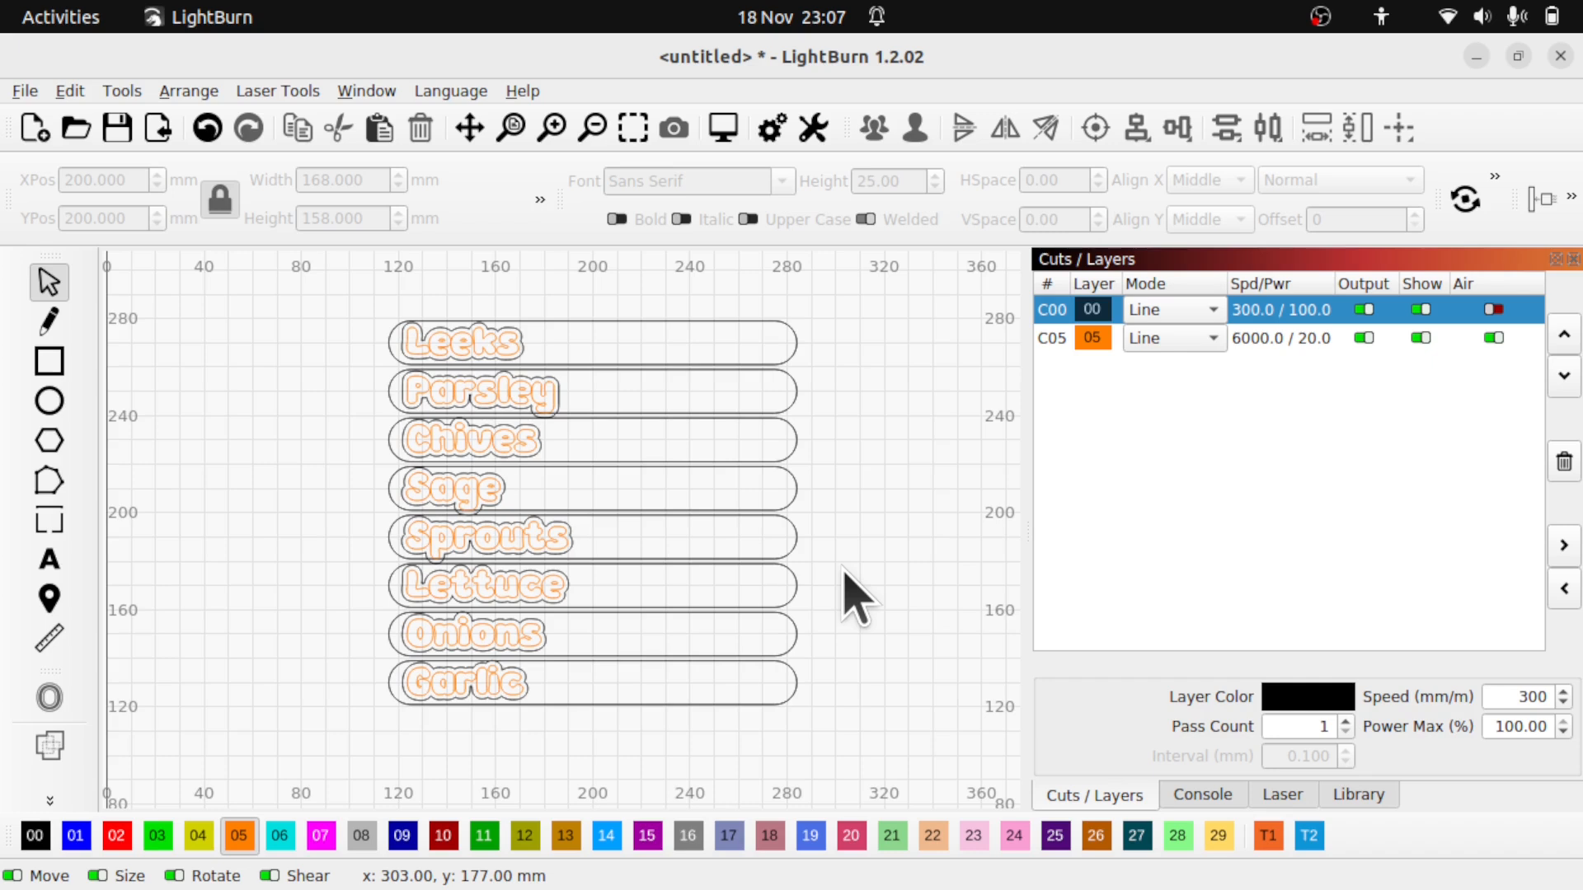
pyautogui.click(735, 339)
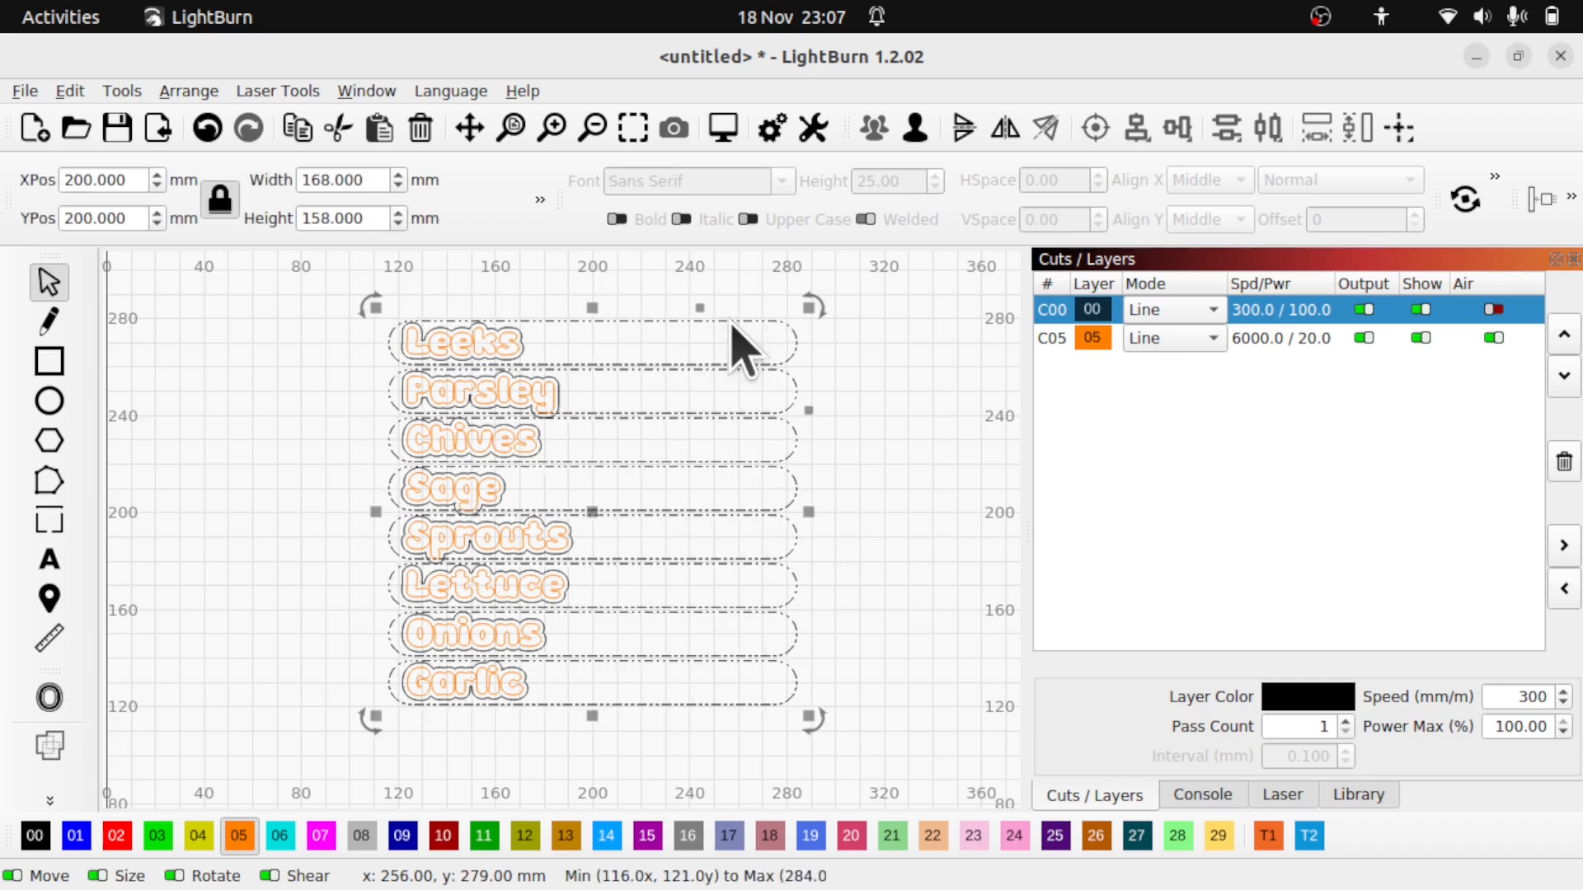
pyautogui.click(499, 373)
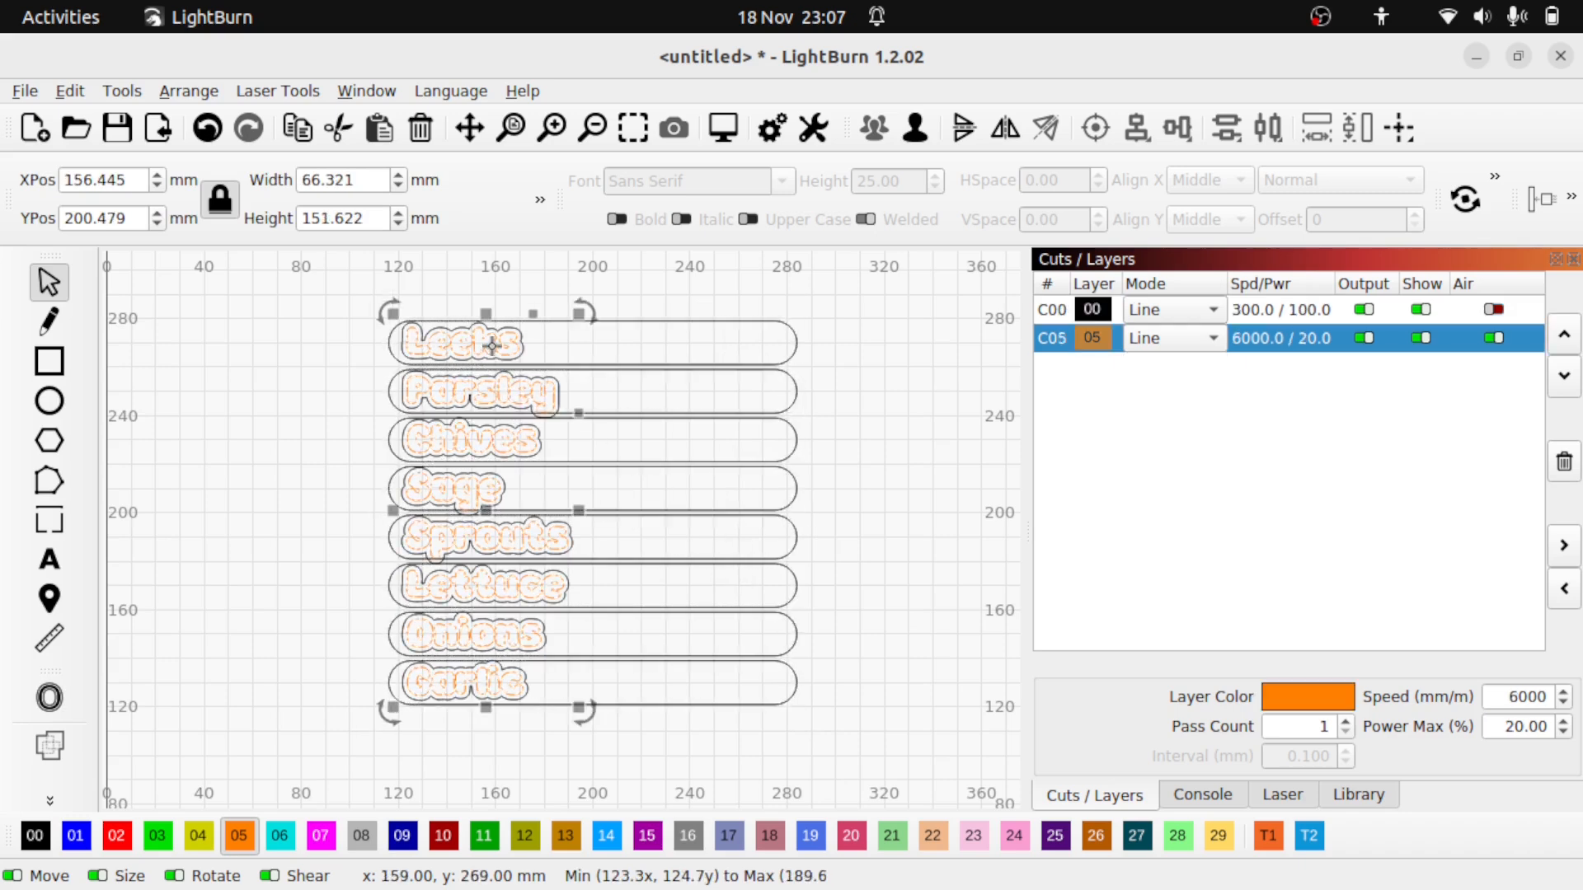
pyautogui.click(734, 338)
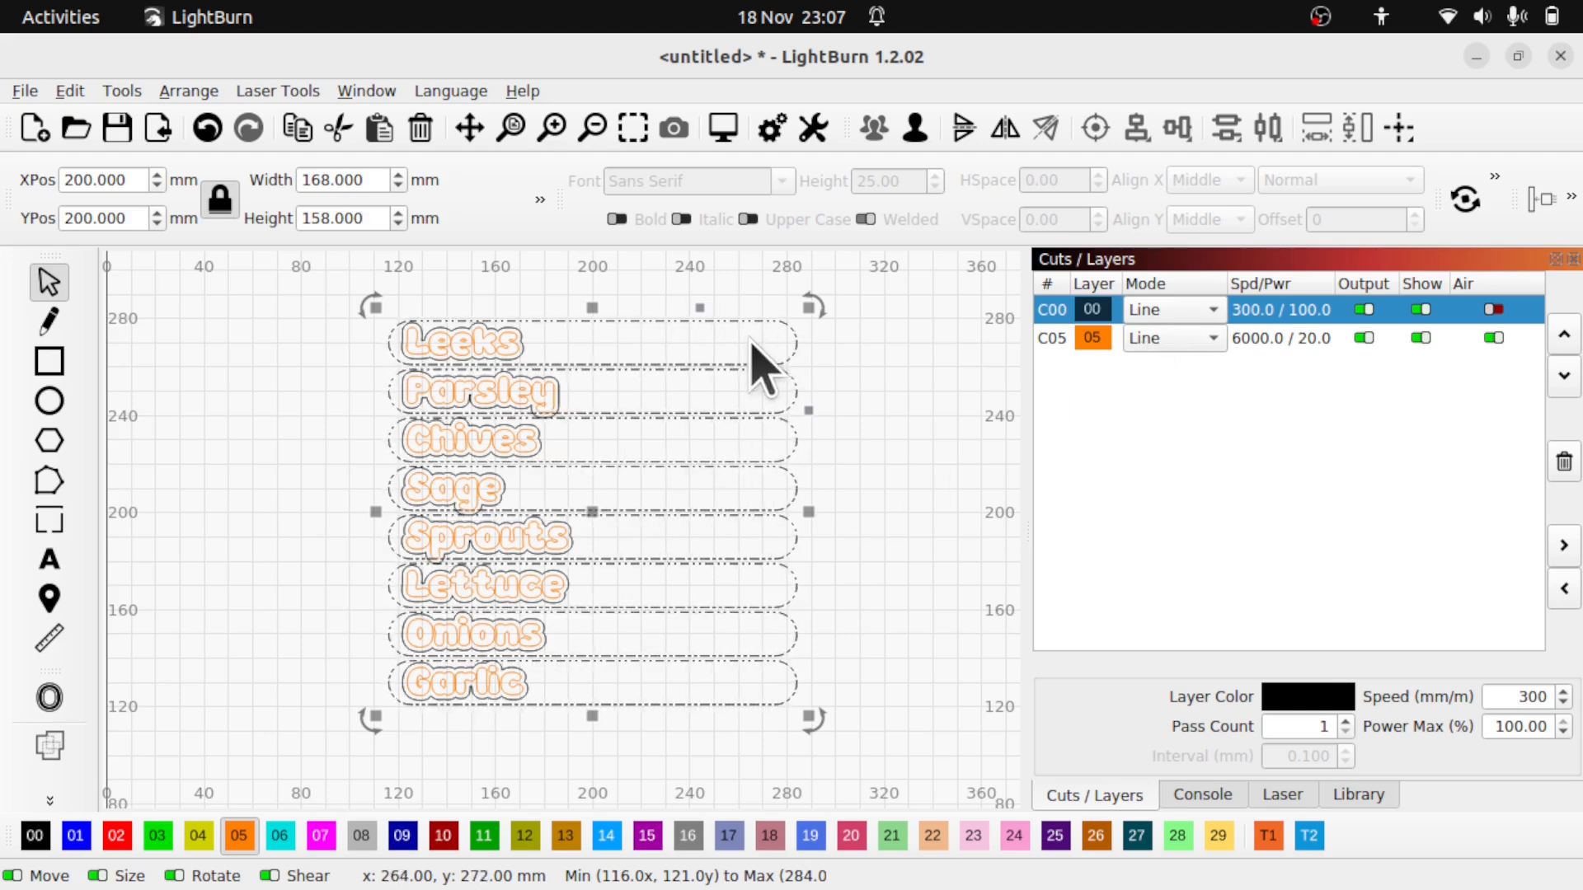
pyautogui.click(475, 342)
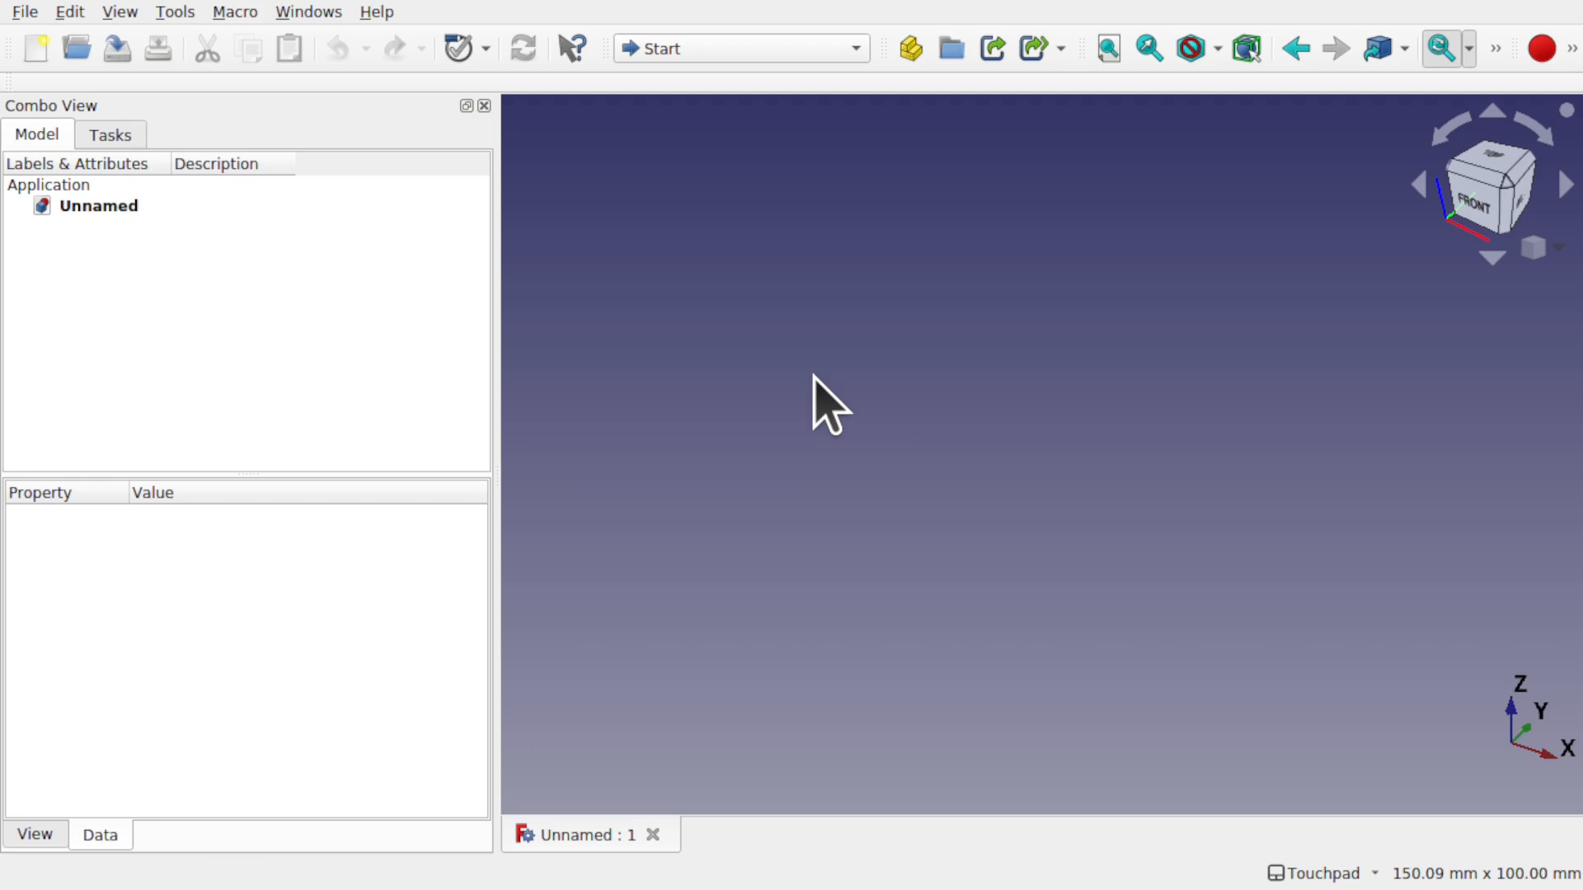
# - Switch to the Spreadsheet workbench, create a new spreadsheet and select cell B1
pyautogui.click(178, 13)
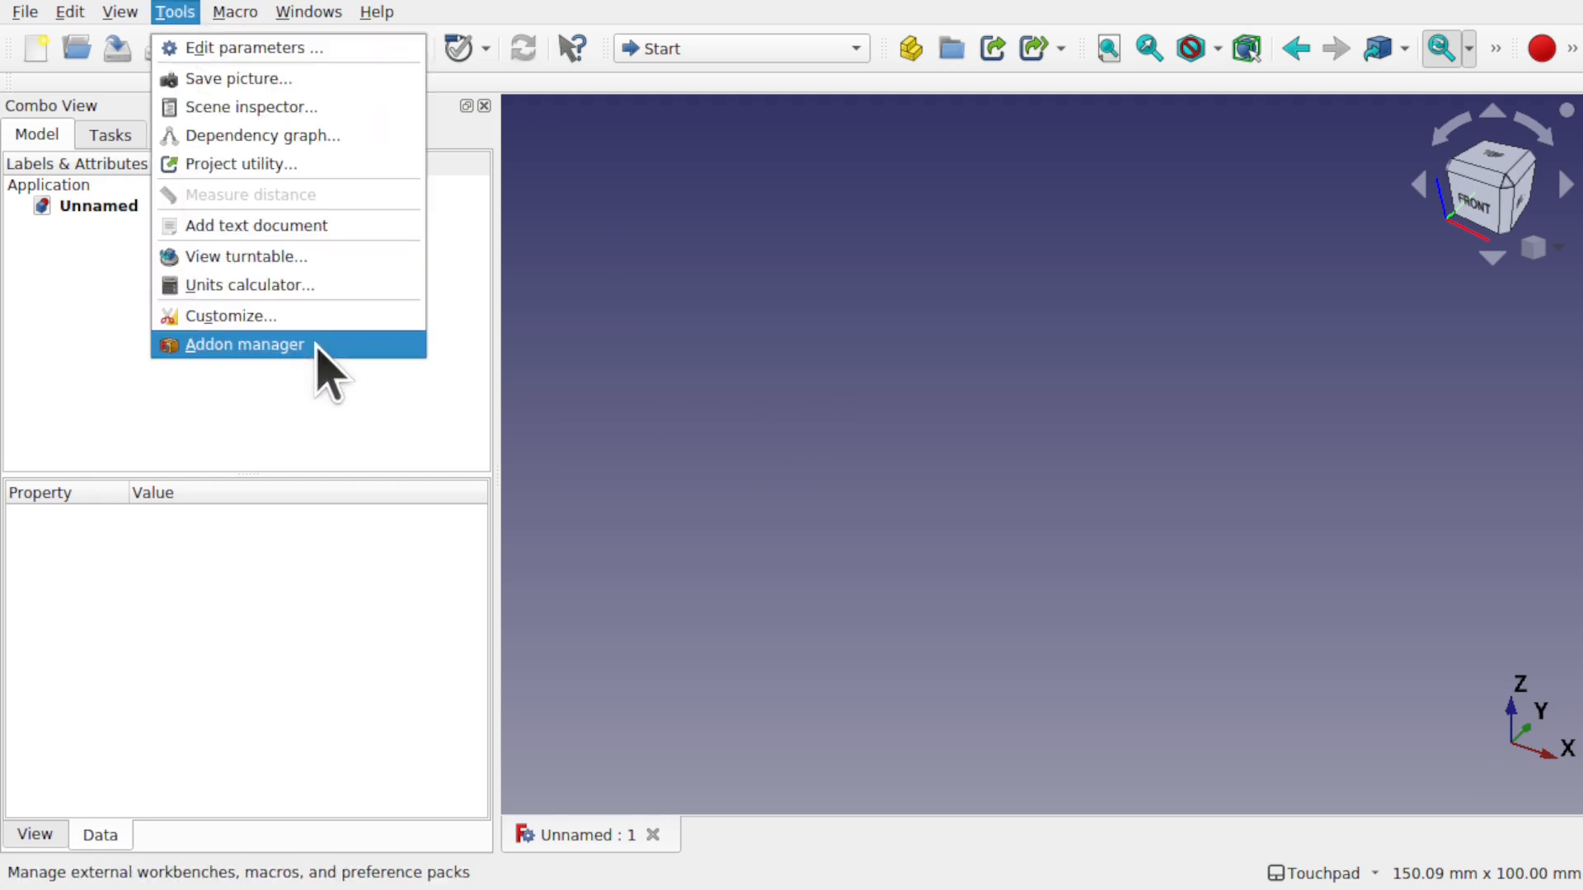
pyautogui.click(688, 231)
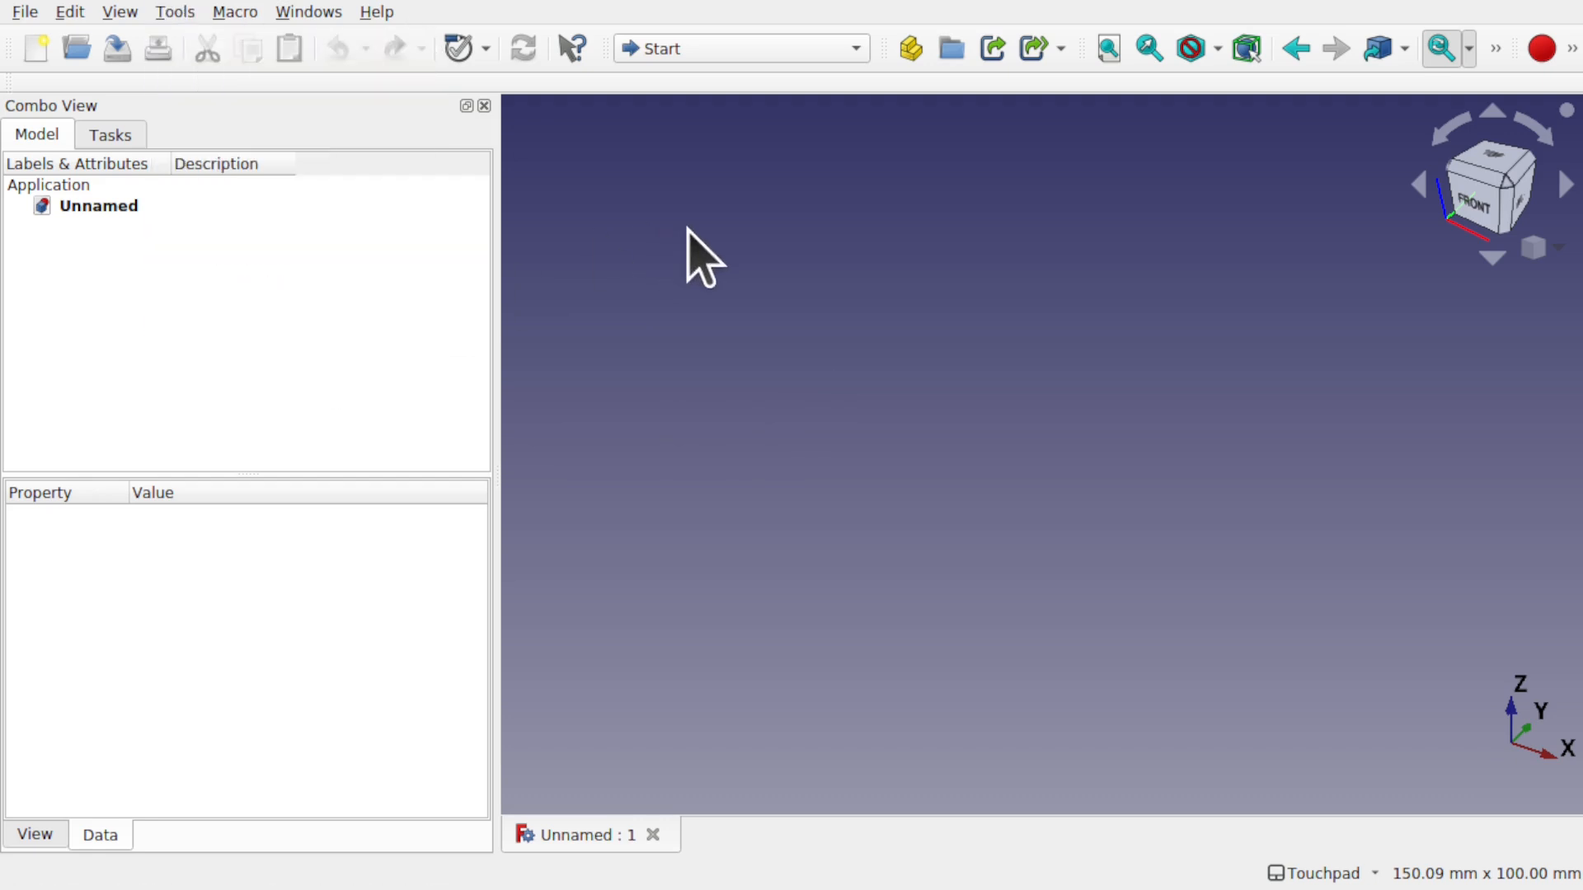
pyautogui.click(750, 52)
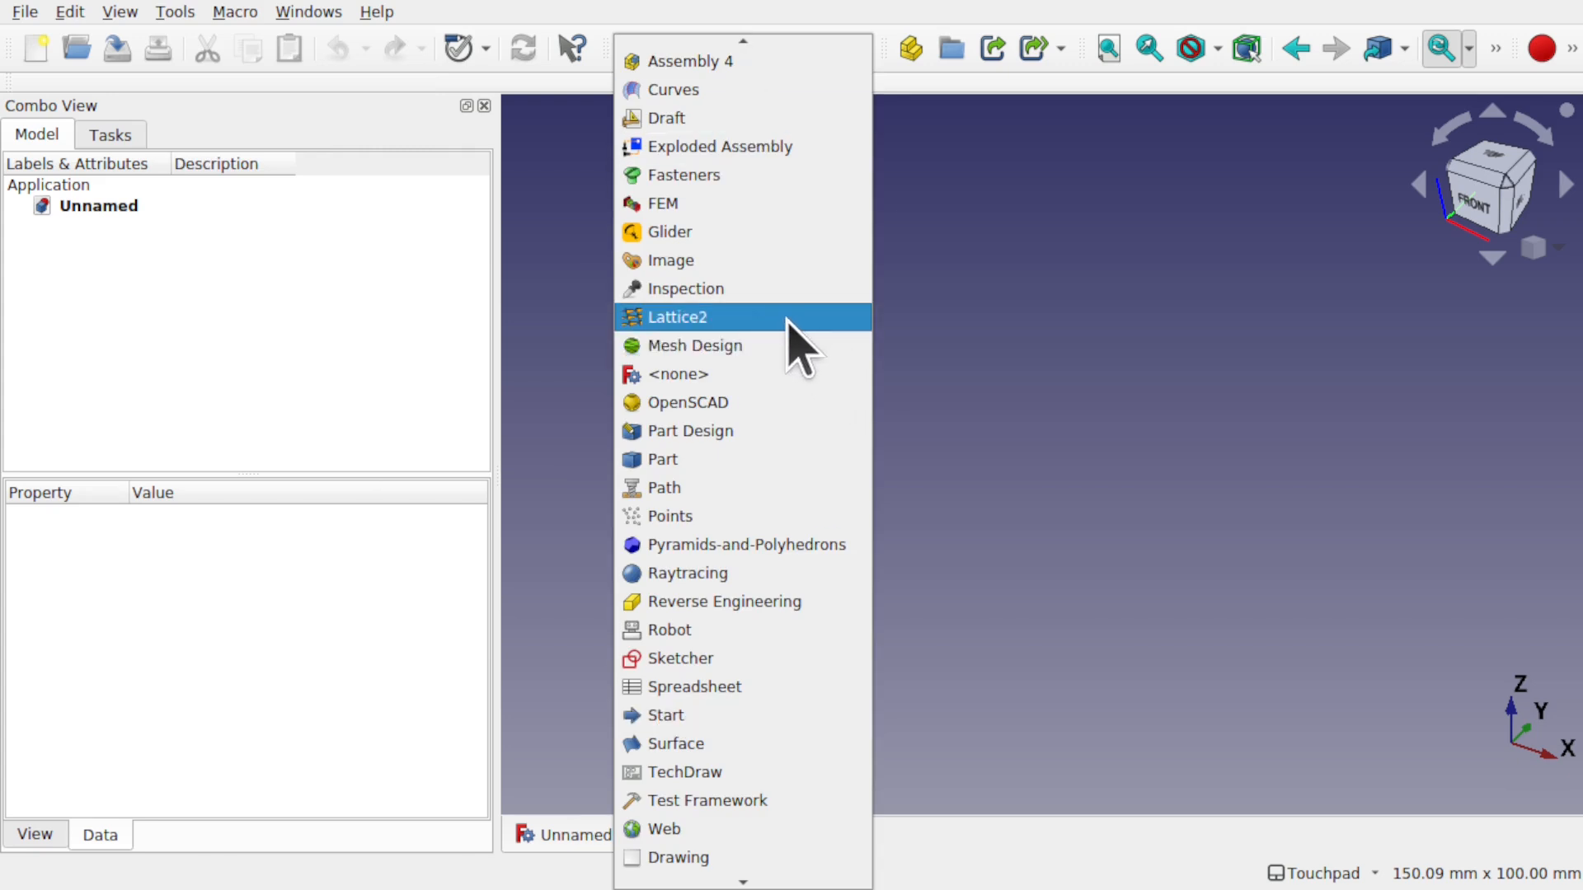
pyautogui.click(765, 690)
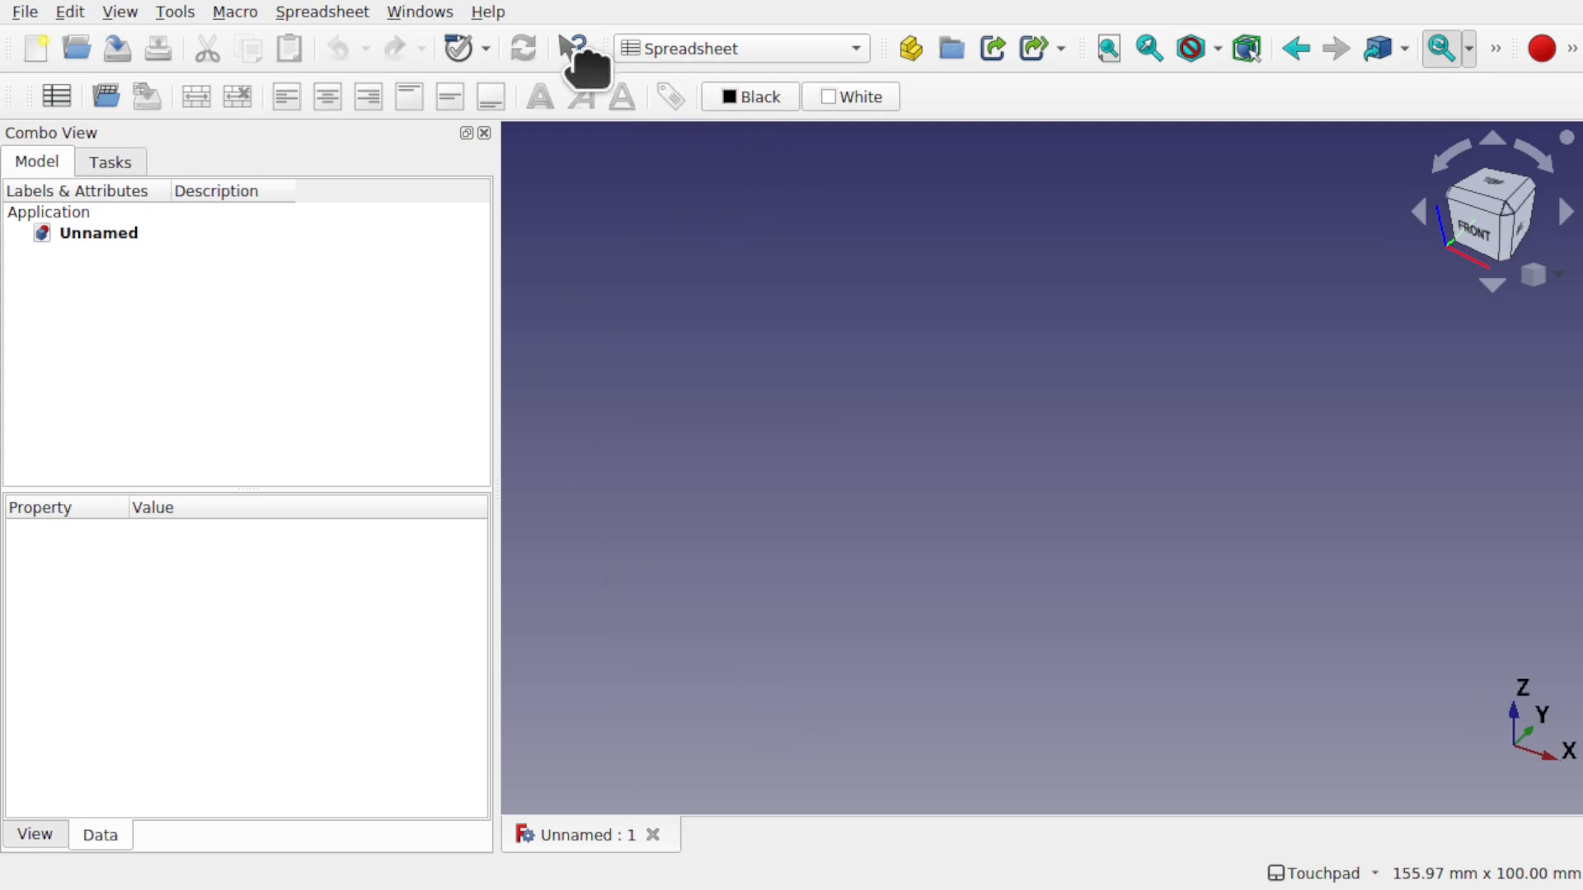
pyautogui.click(58, 93)
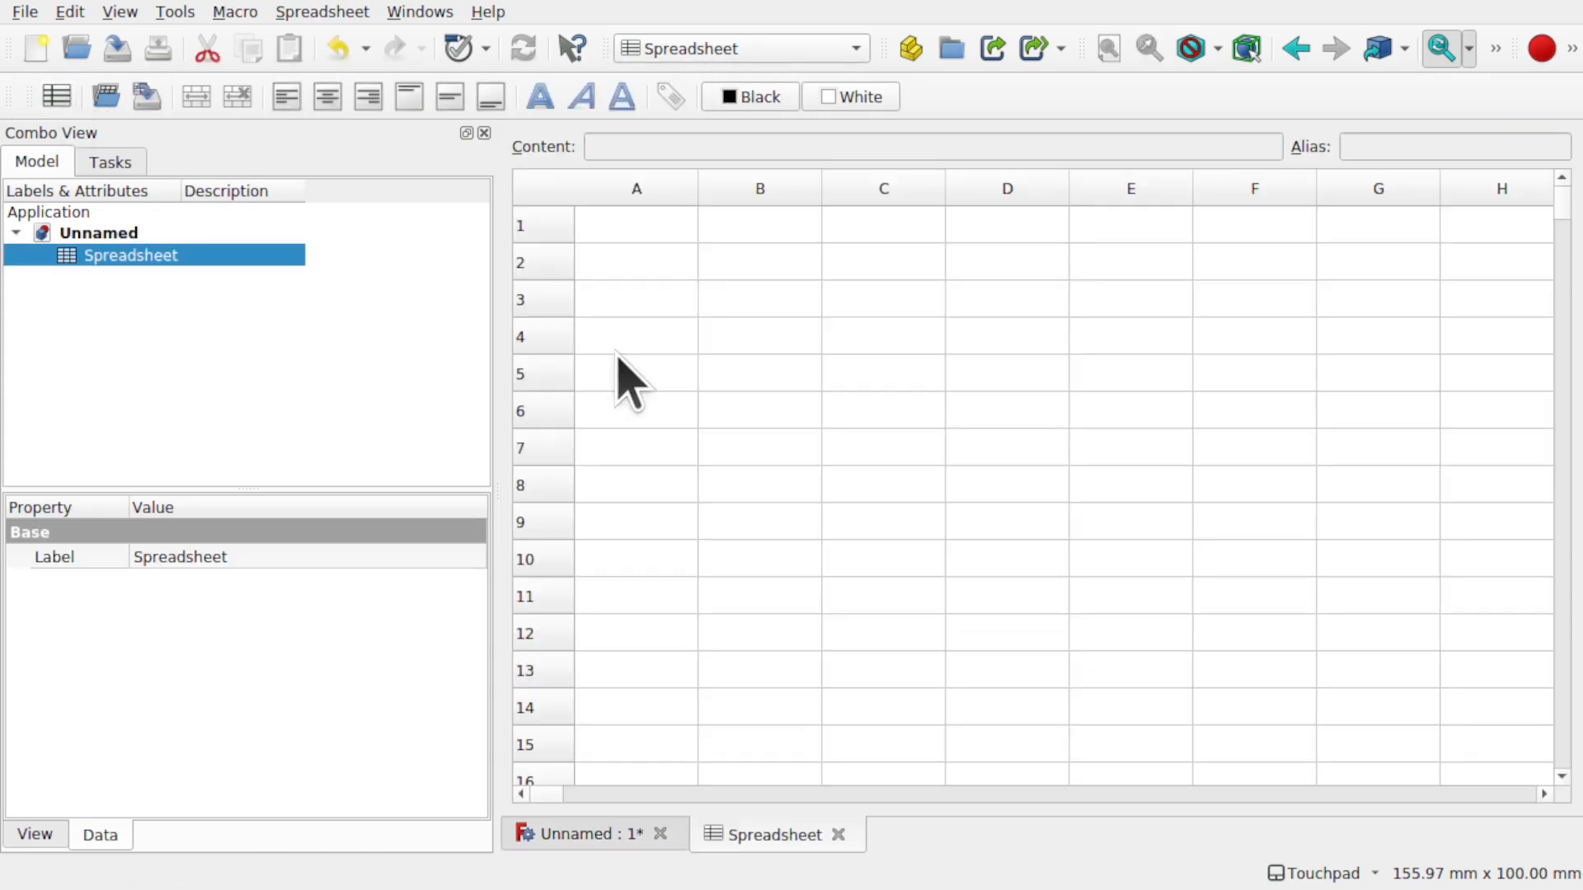
pyautogui.click(766, 235)
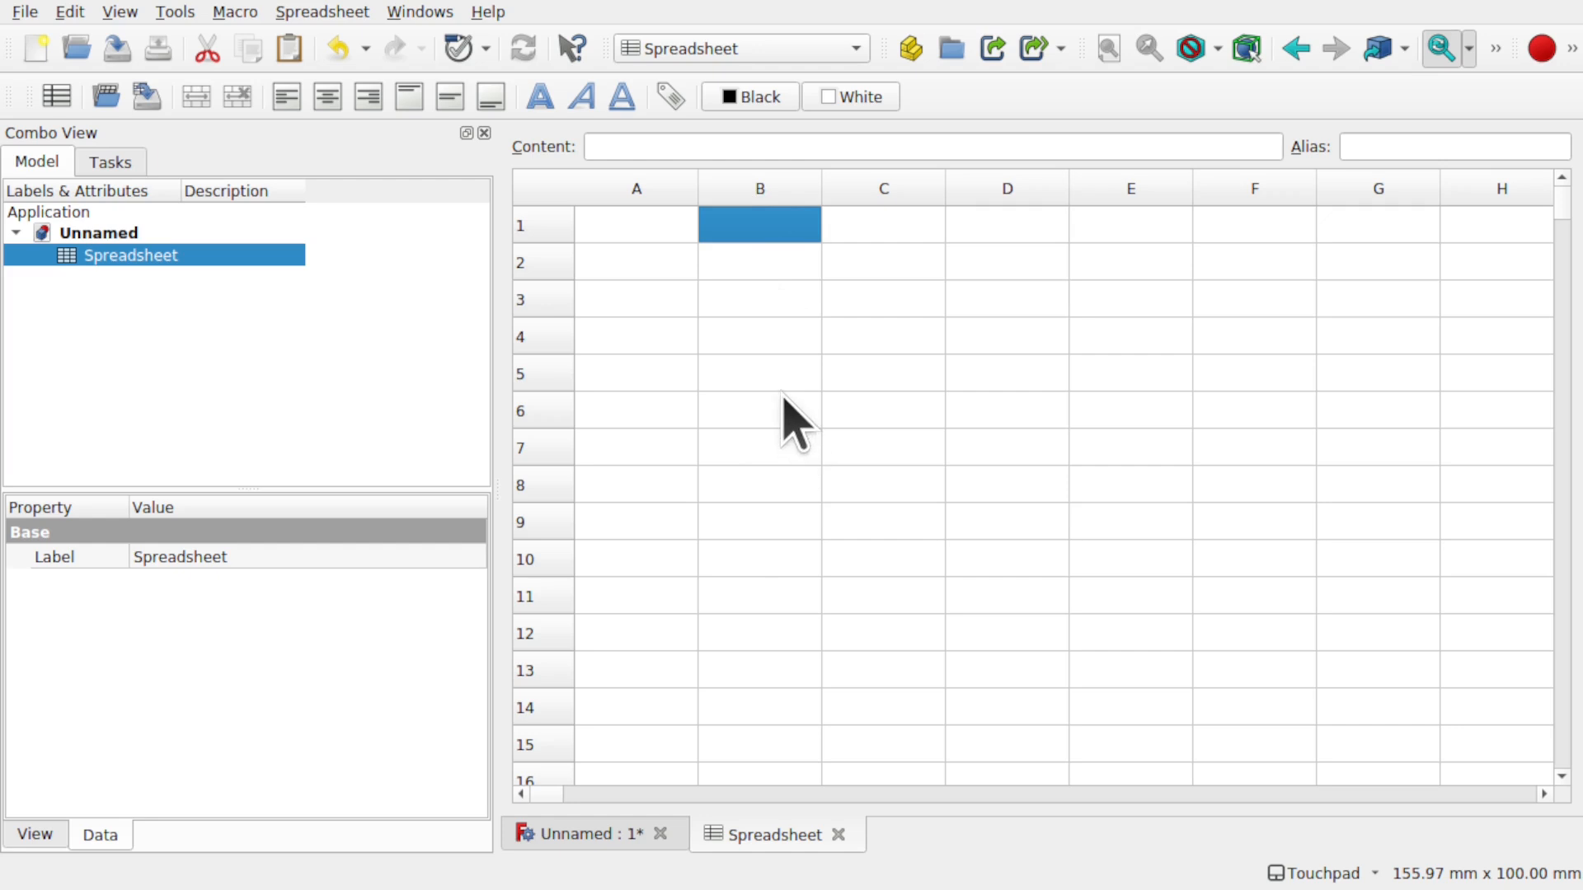
# - Enter Garlic, Onions, Lettuce and Sprouts into cells B1–B4
pyautogui.doubleClick(731, 220)
pyautogui.write('G')
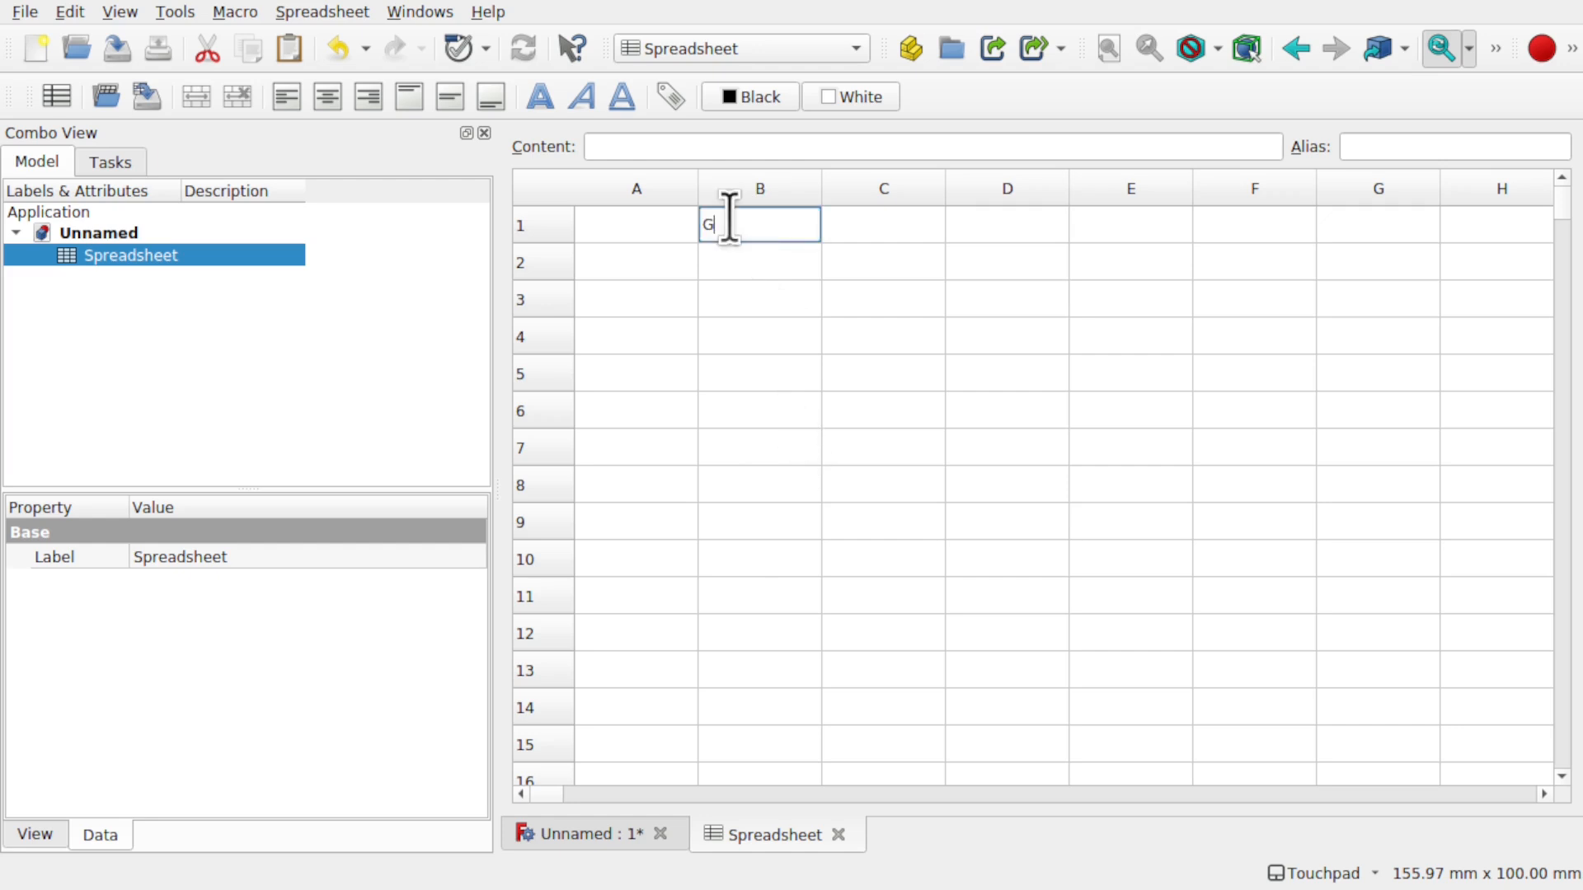
pyautogui.write('arlic')
pyautogui.press('Return')
pyautogui.doubleClick(768, 264)
pyautogui.write('Onions')
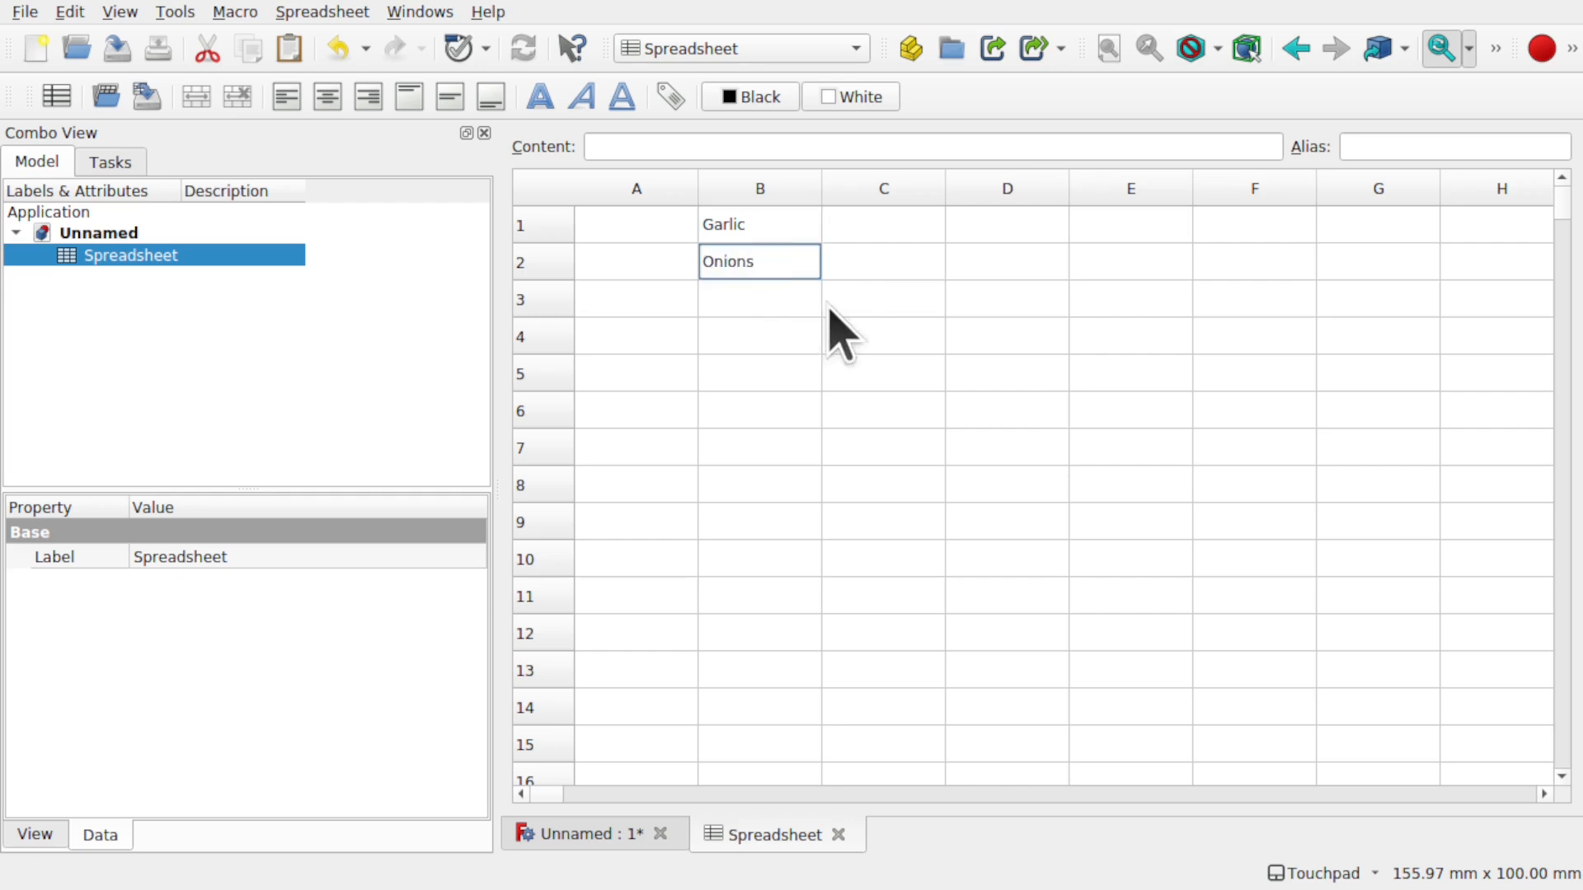
pyautogui.press('Return')
pyautogui.doubleClick(765, 300)
pyautogui.write('Lettuce')
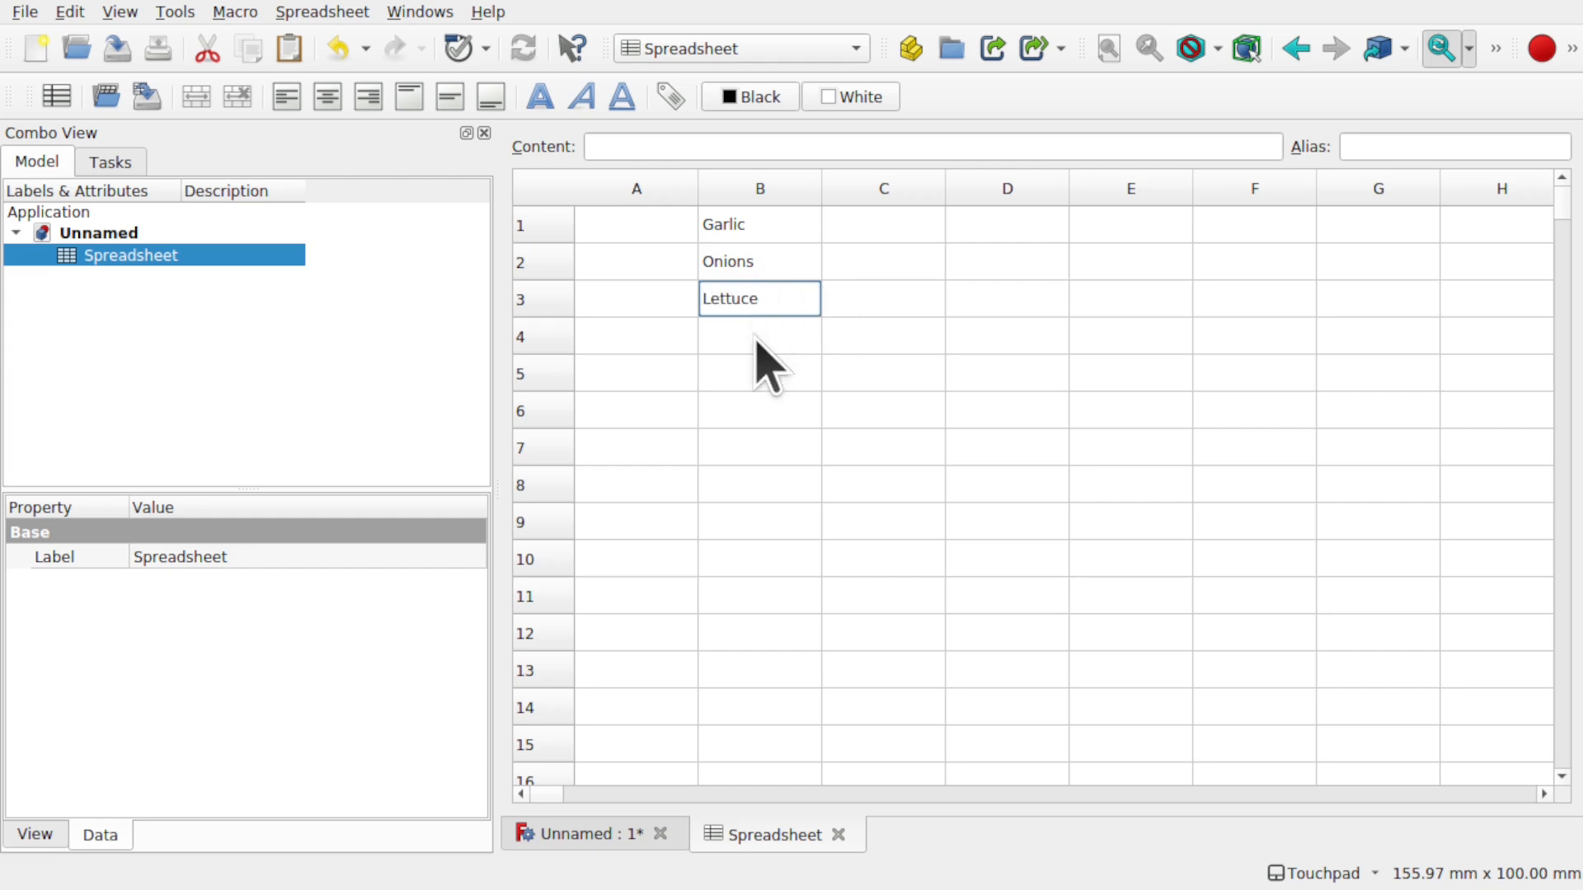
pyautogui.press('Return')
pyautogui.doubleClick(755, 338)
pyautogui.write('Spro')
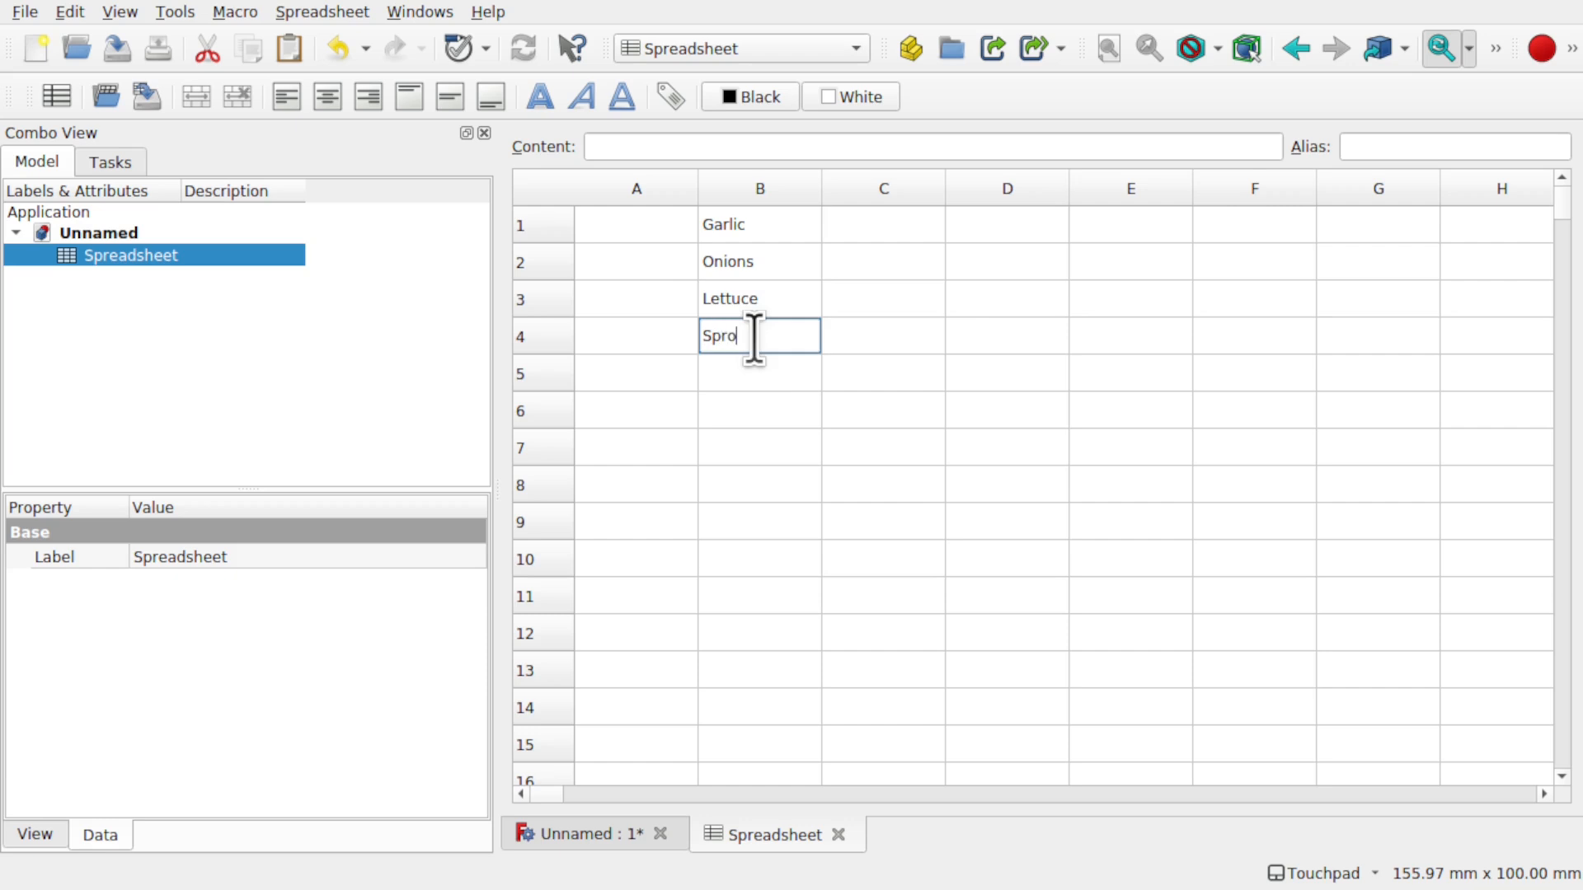
pyautogui.write('uts')
pyautogui.click(790, 416)
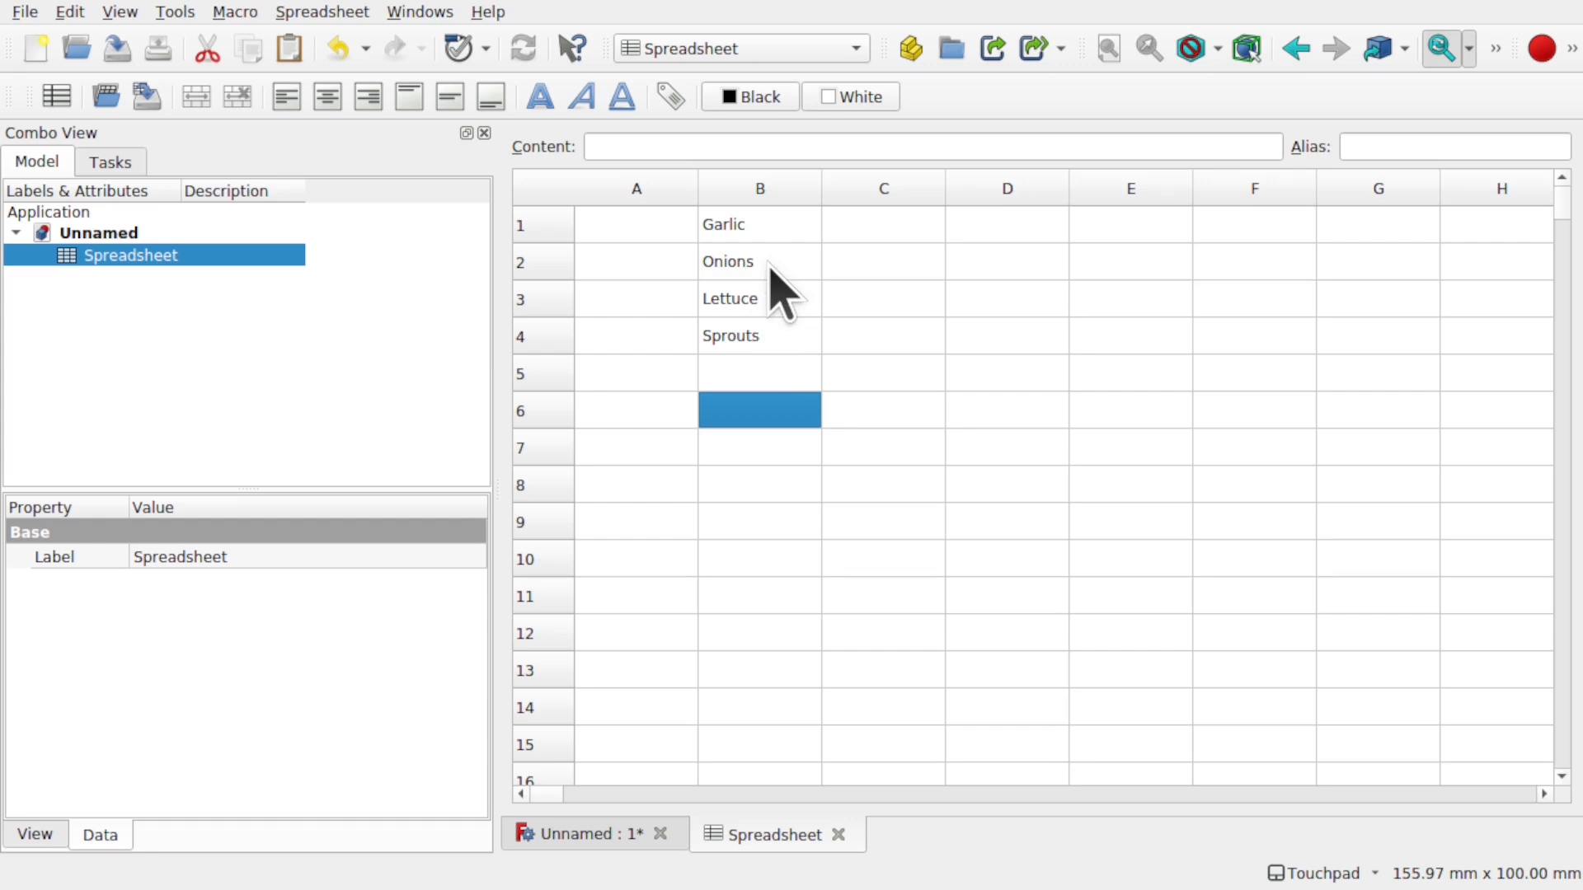
# - Enter offsets 0, 20, 40 and 60 into cells C1–C4, then return to the 3D view
pyautogui.doubleClick(882, 225)
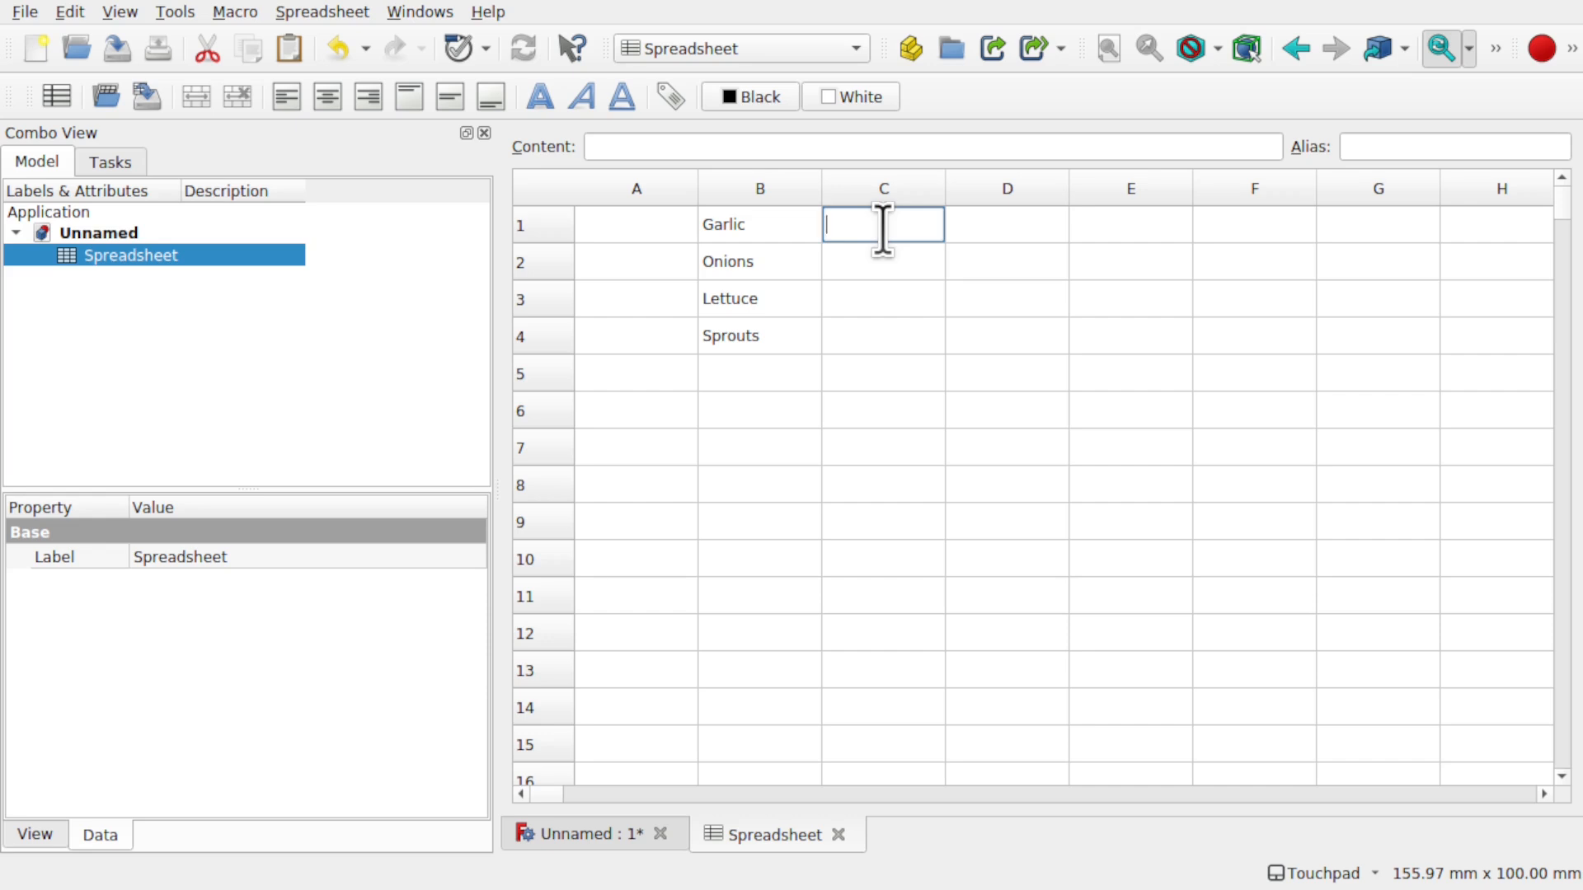
pyautogui.write('0')
pyautogui.doubleClick(897, 265)
pyautogui.write('20')
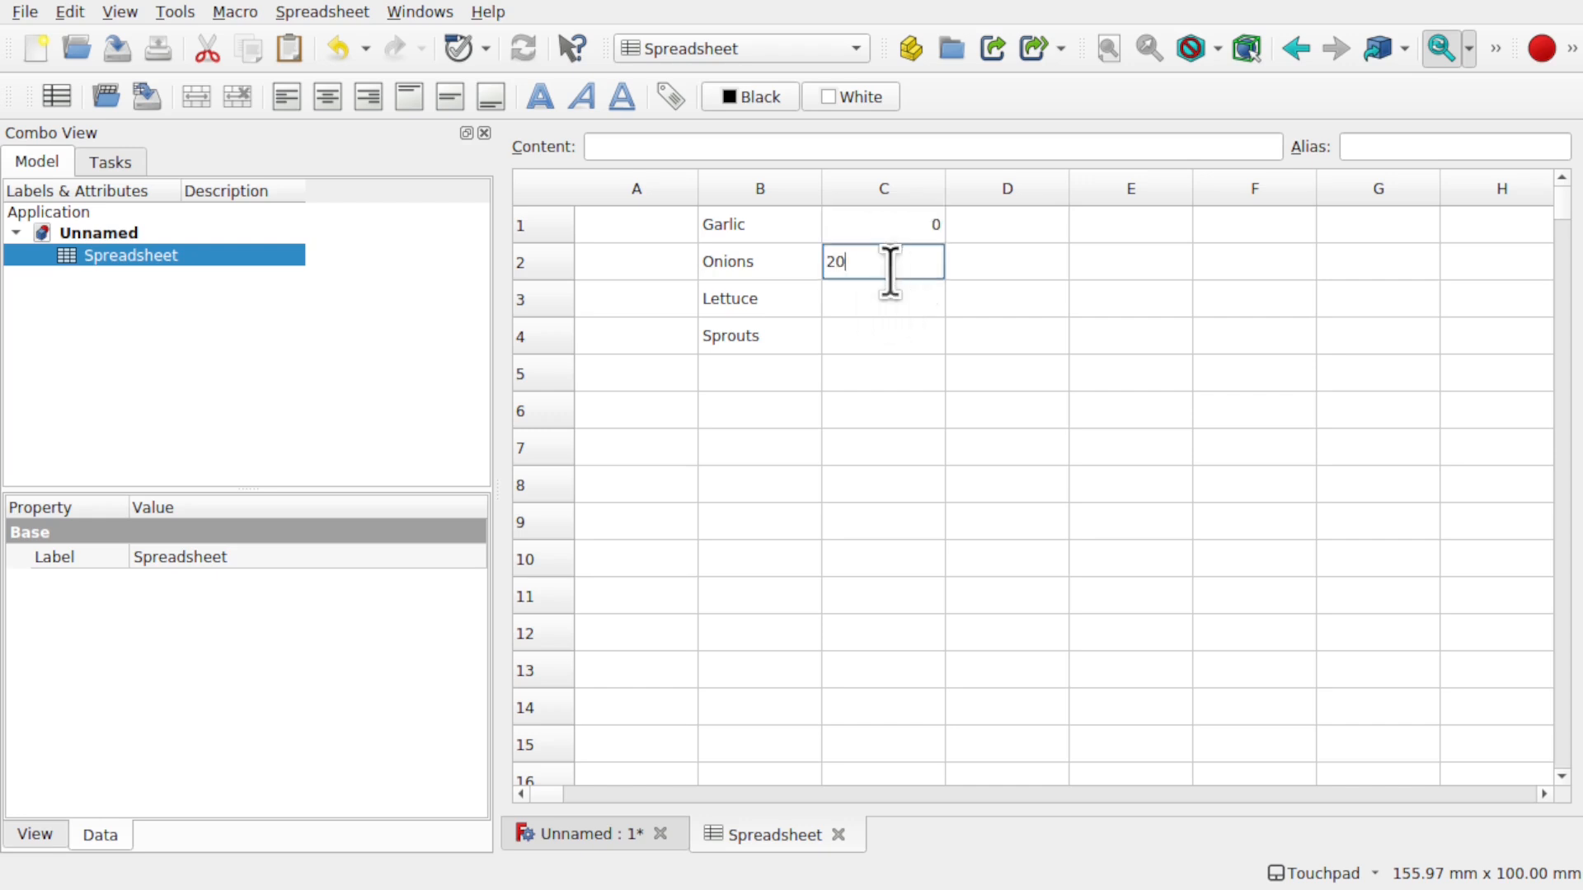
pyautogui.doubleClick(893, 299)
pyautogui.write('40')
pyautogui.doubleClick(886, 334)
pyautogui.write('60')
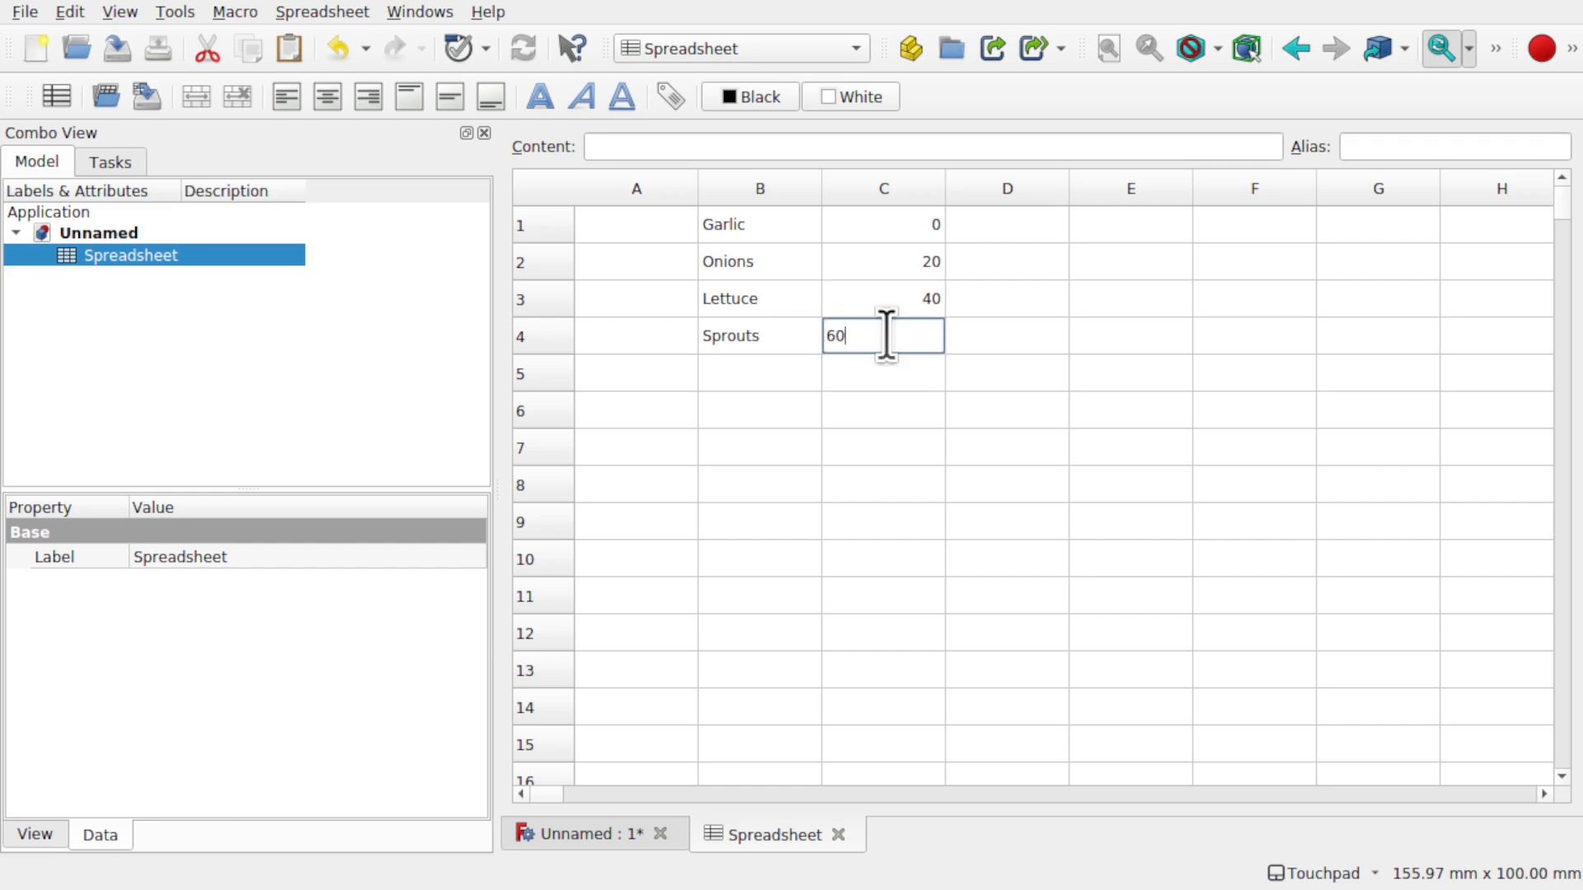
pyautogui.click(925, 373)
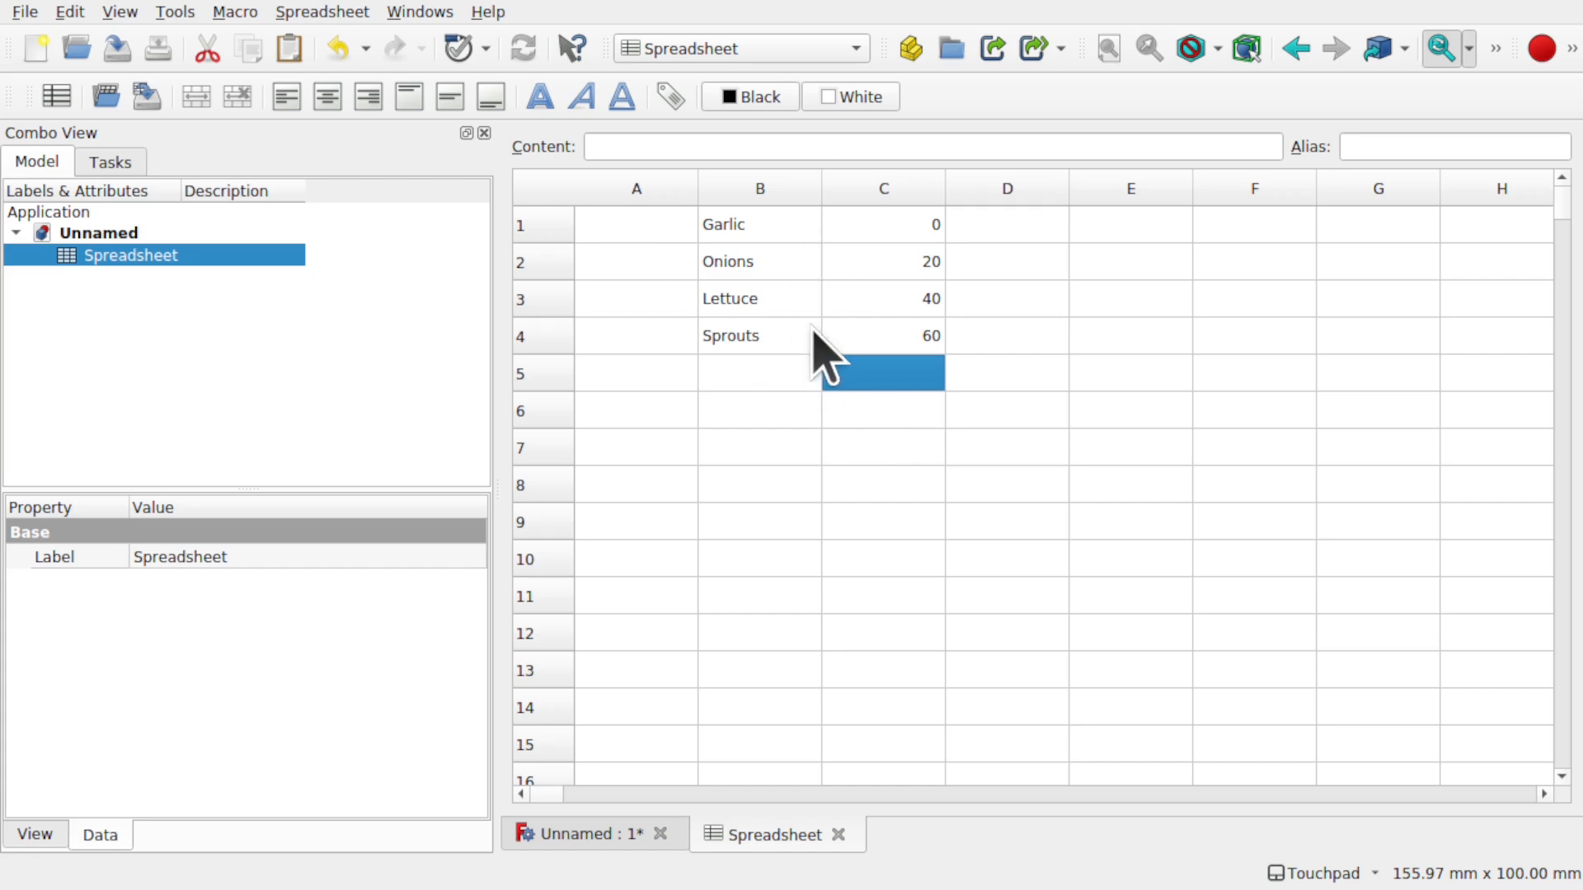
pyautogui.click(606, 836)
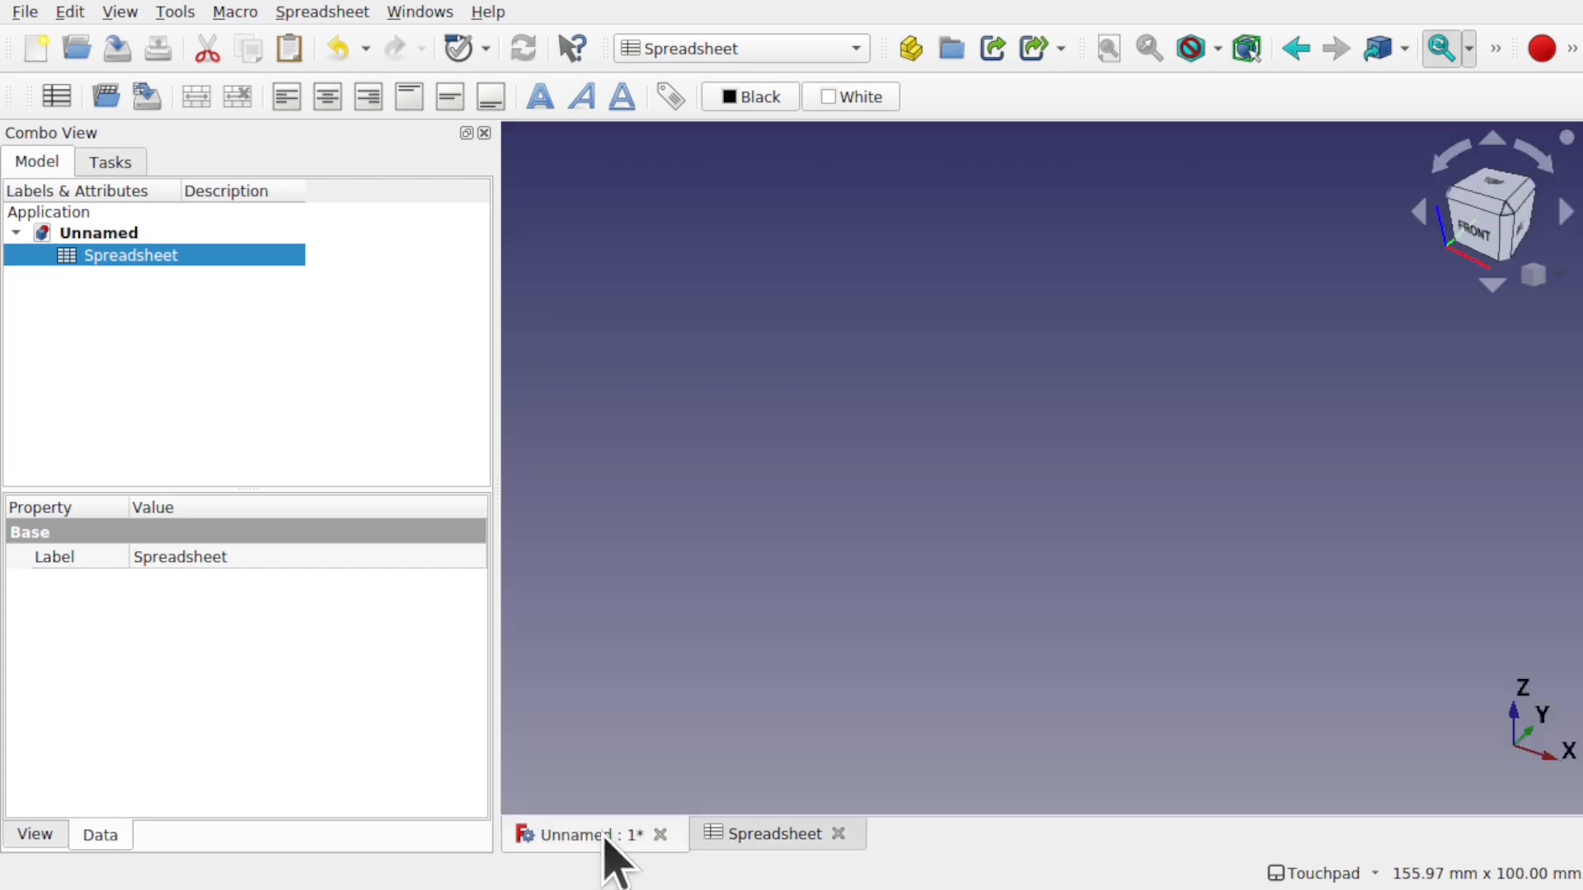
# - Create a new sketch on the XY plane in the Sketcher workbench
pyautogui.click(620, 356)
pyautogui.click(756, 54)
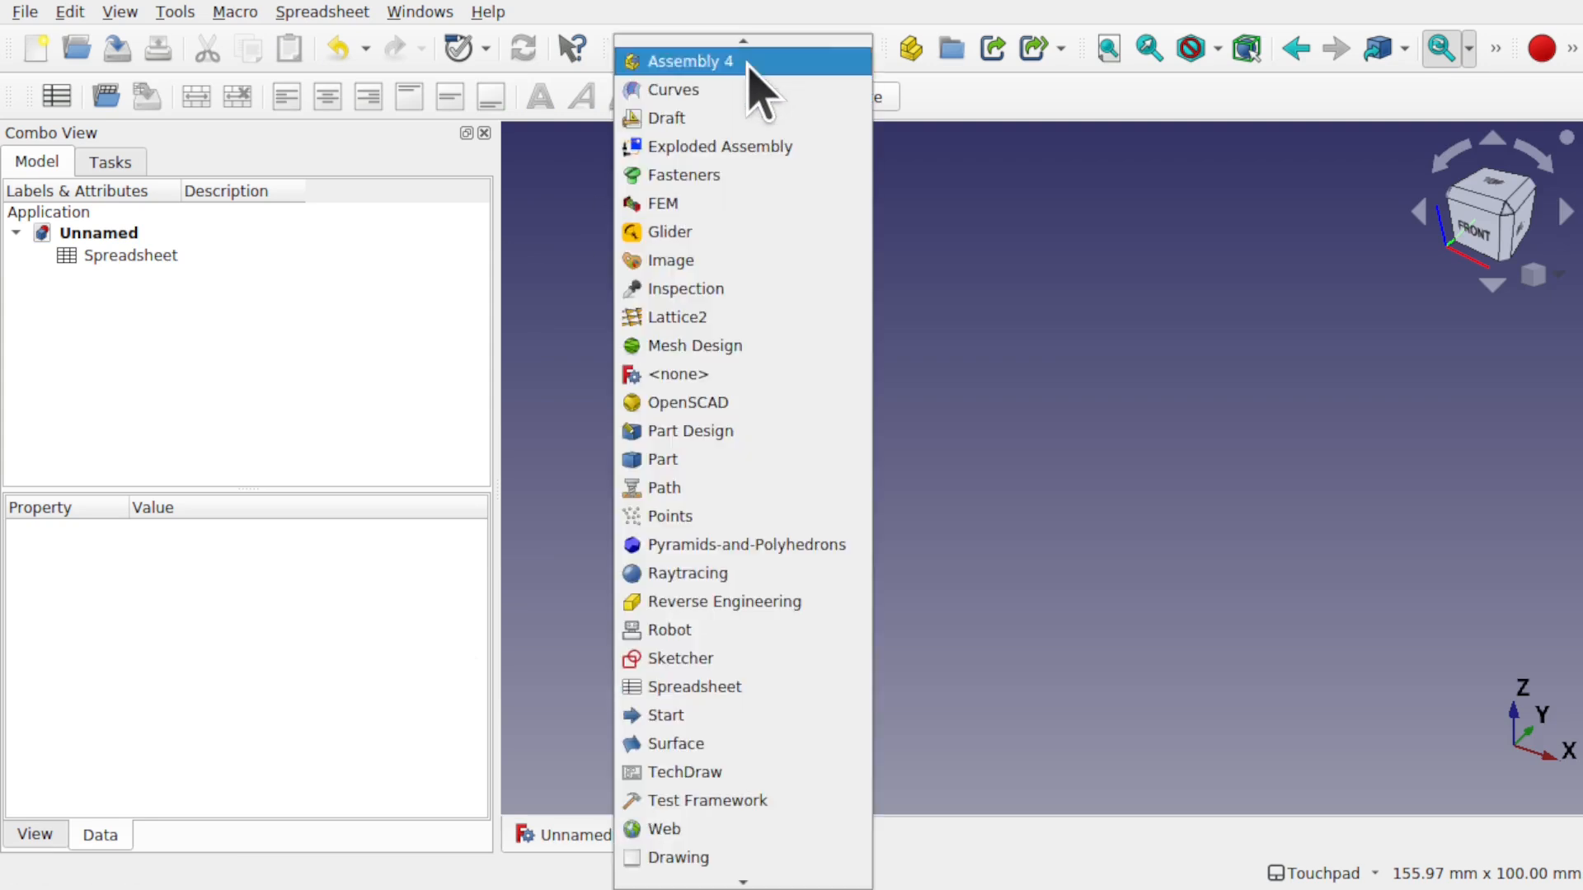
pyautogui.click(779, 657)
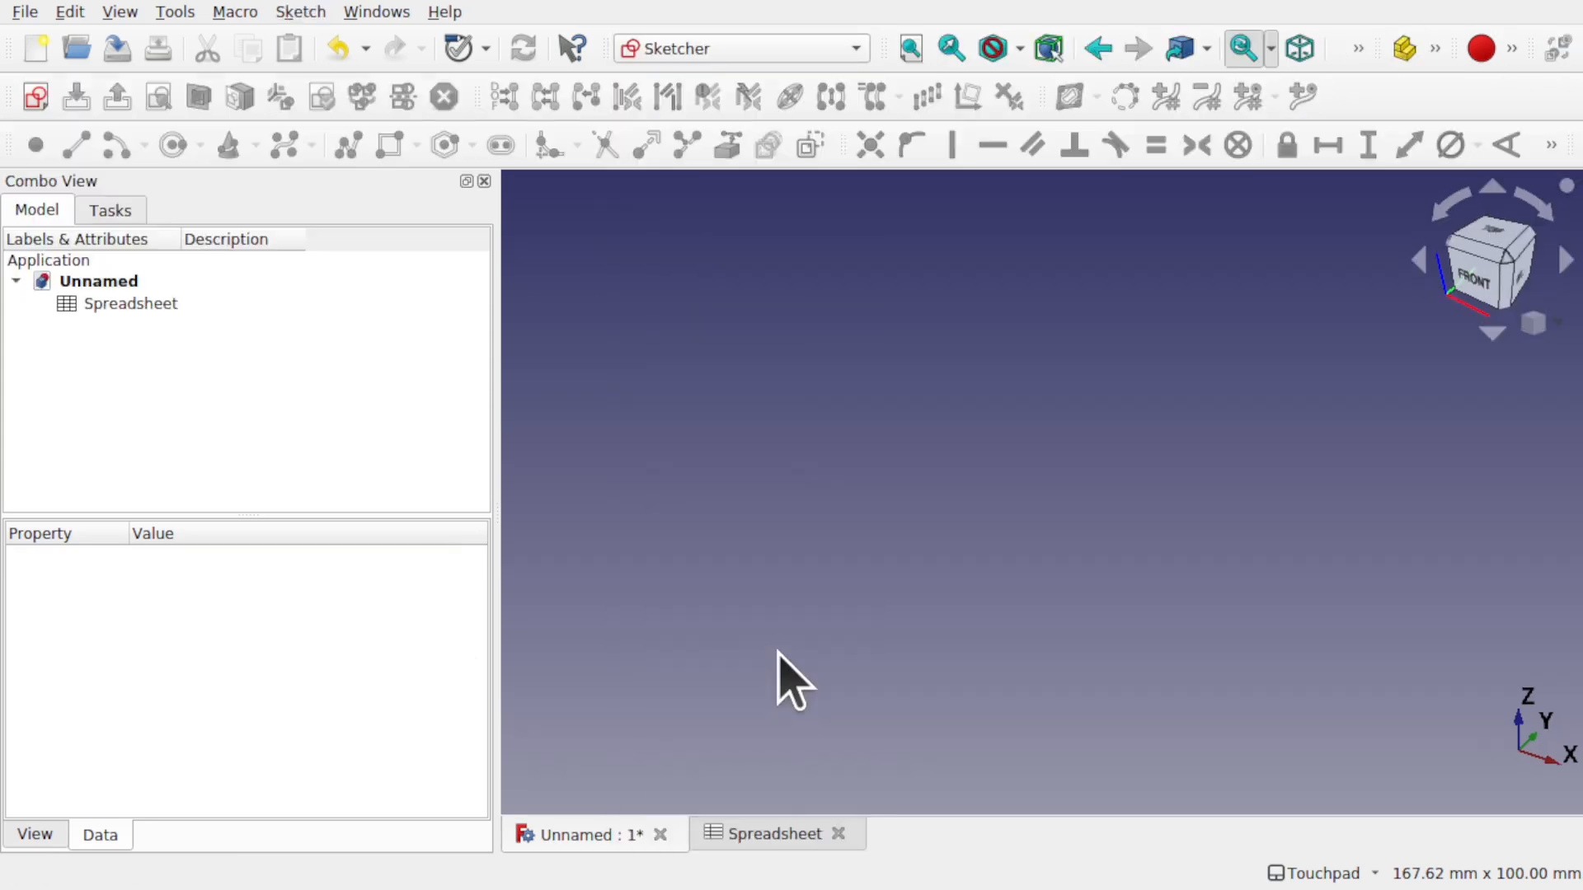
pyautogui.click(36, 97)
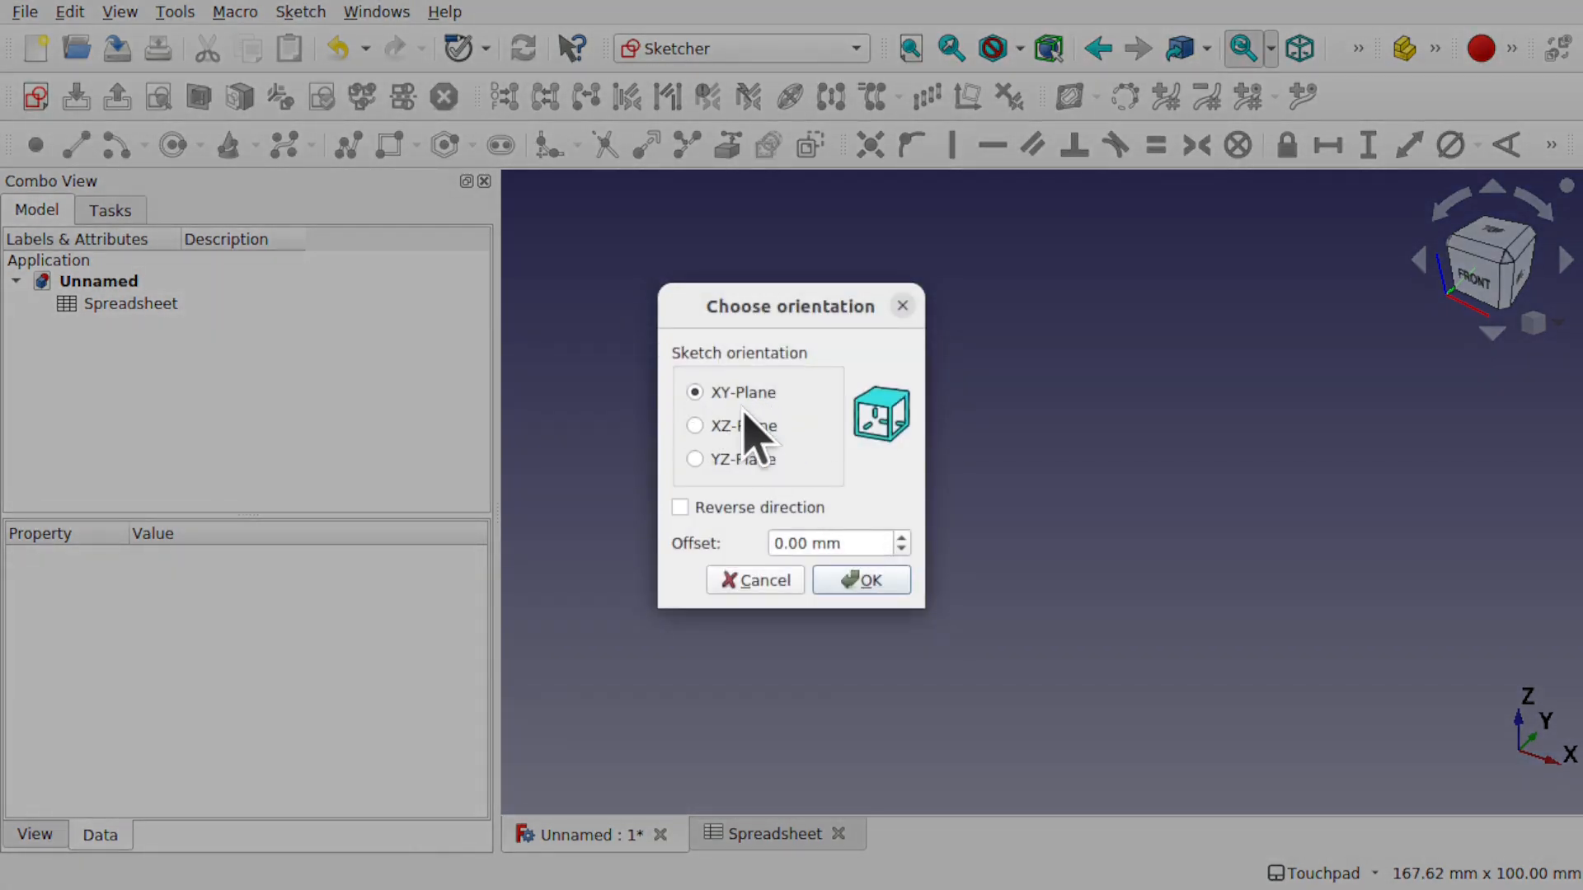
pyautogui.click(876, 586)
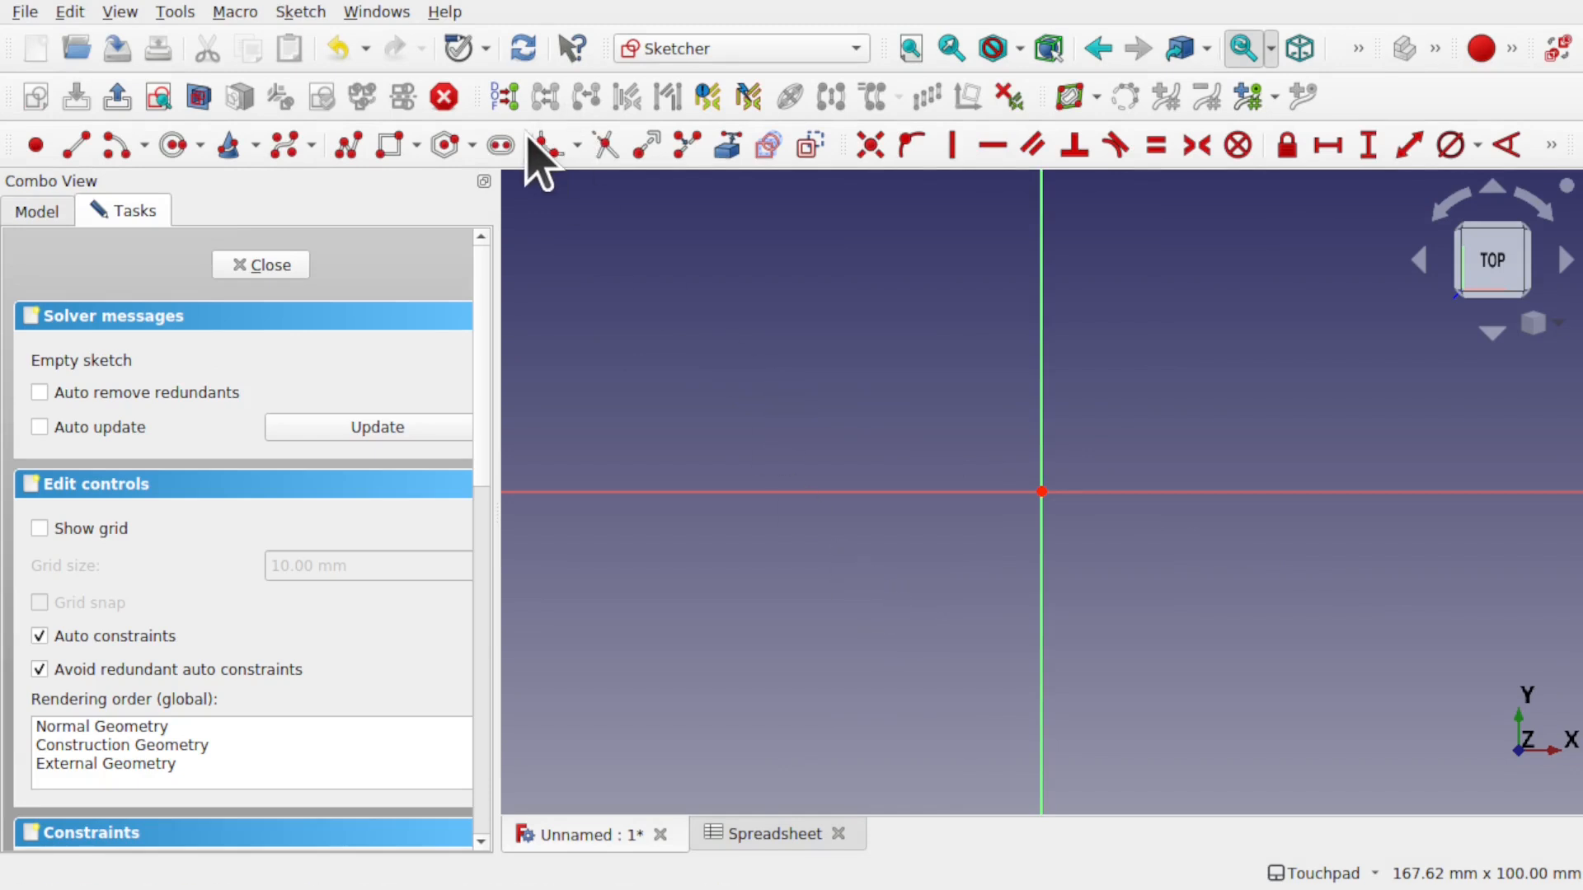
# - Draw a horizontal slot with its centres on either side of the origin
pyautogui.click(502, 147)
pyautogui.click(824, 466)
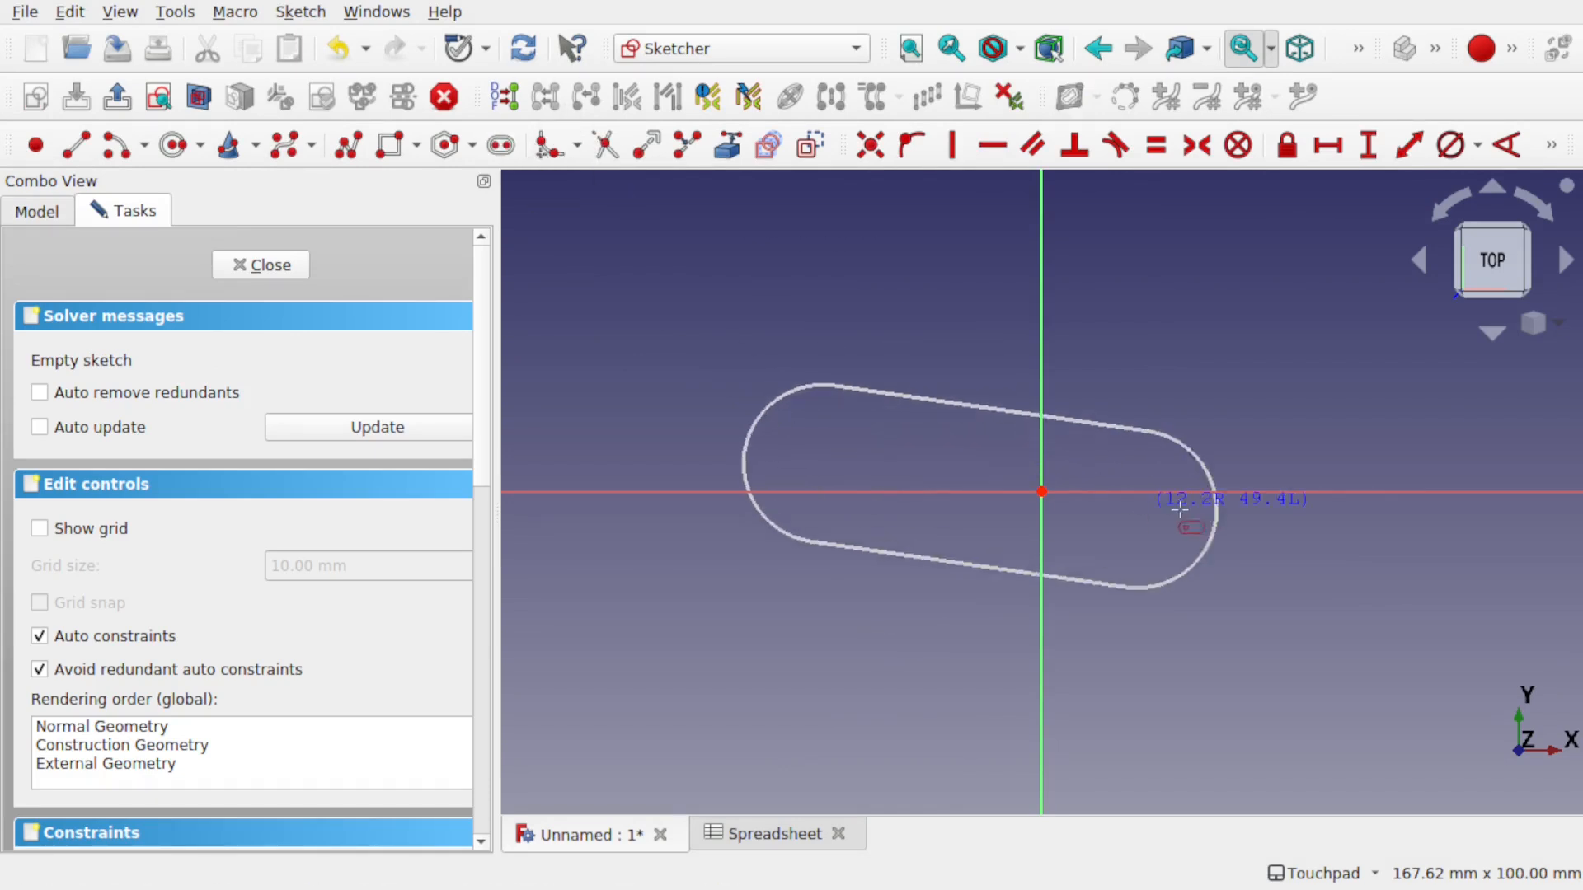
pyautogui.click(1298, 467)
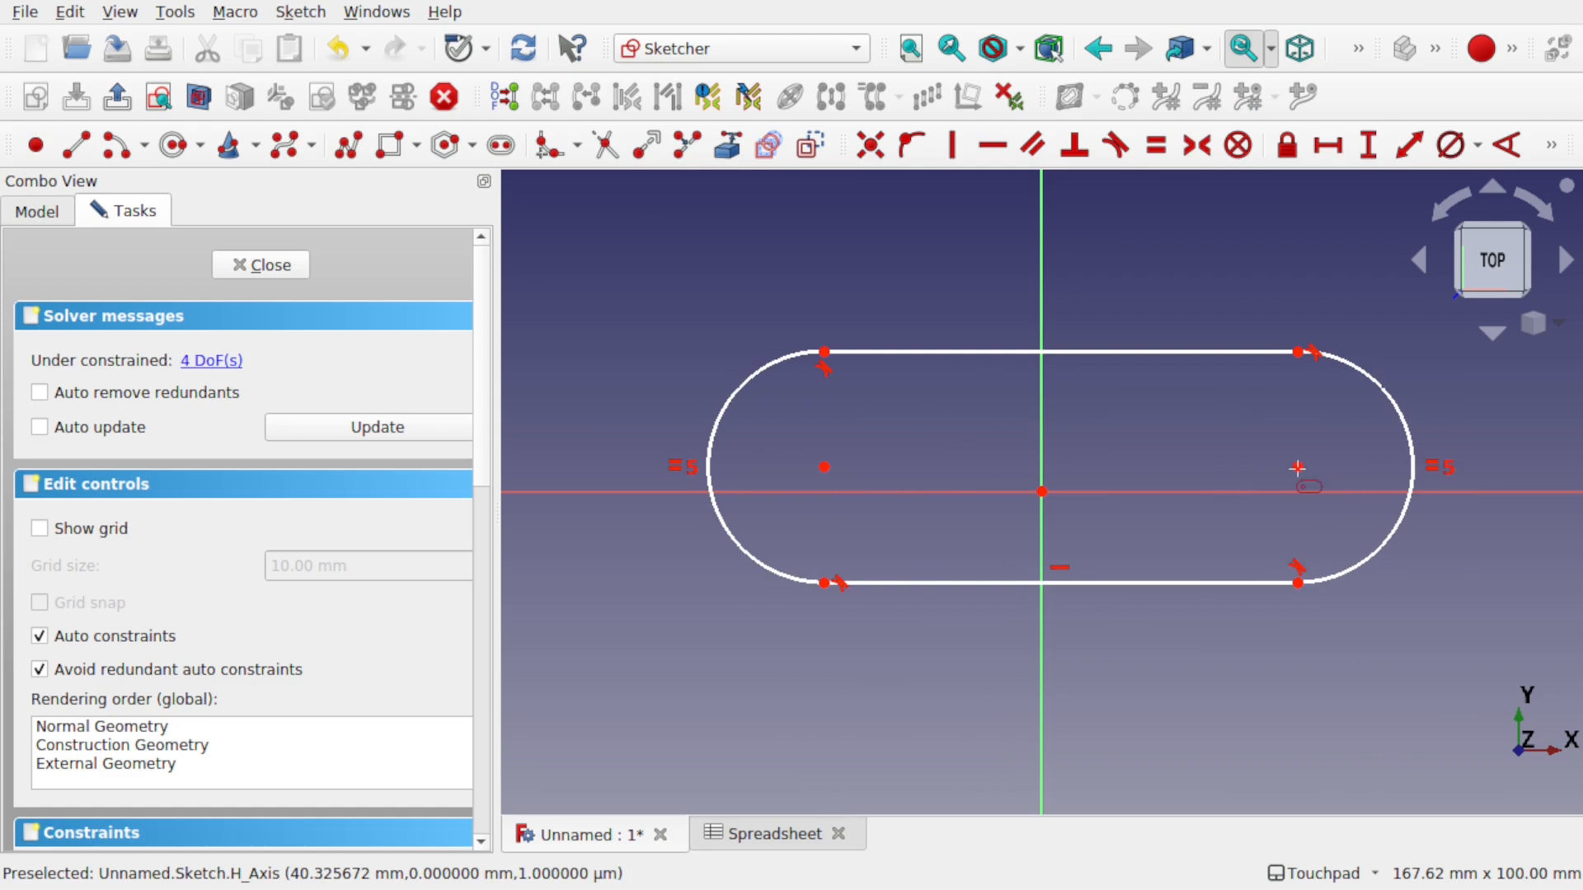
pyautogui.rightClick(1151, 456)
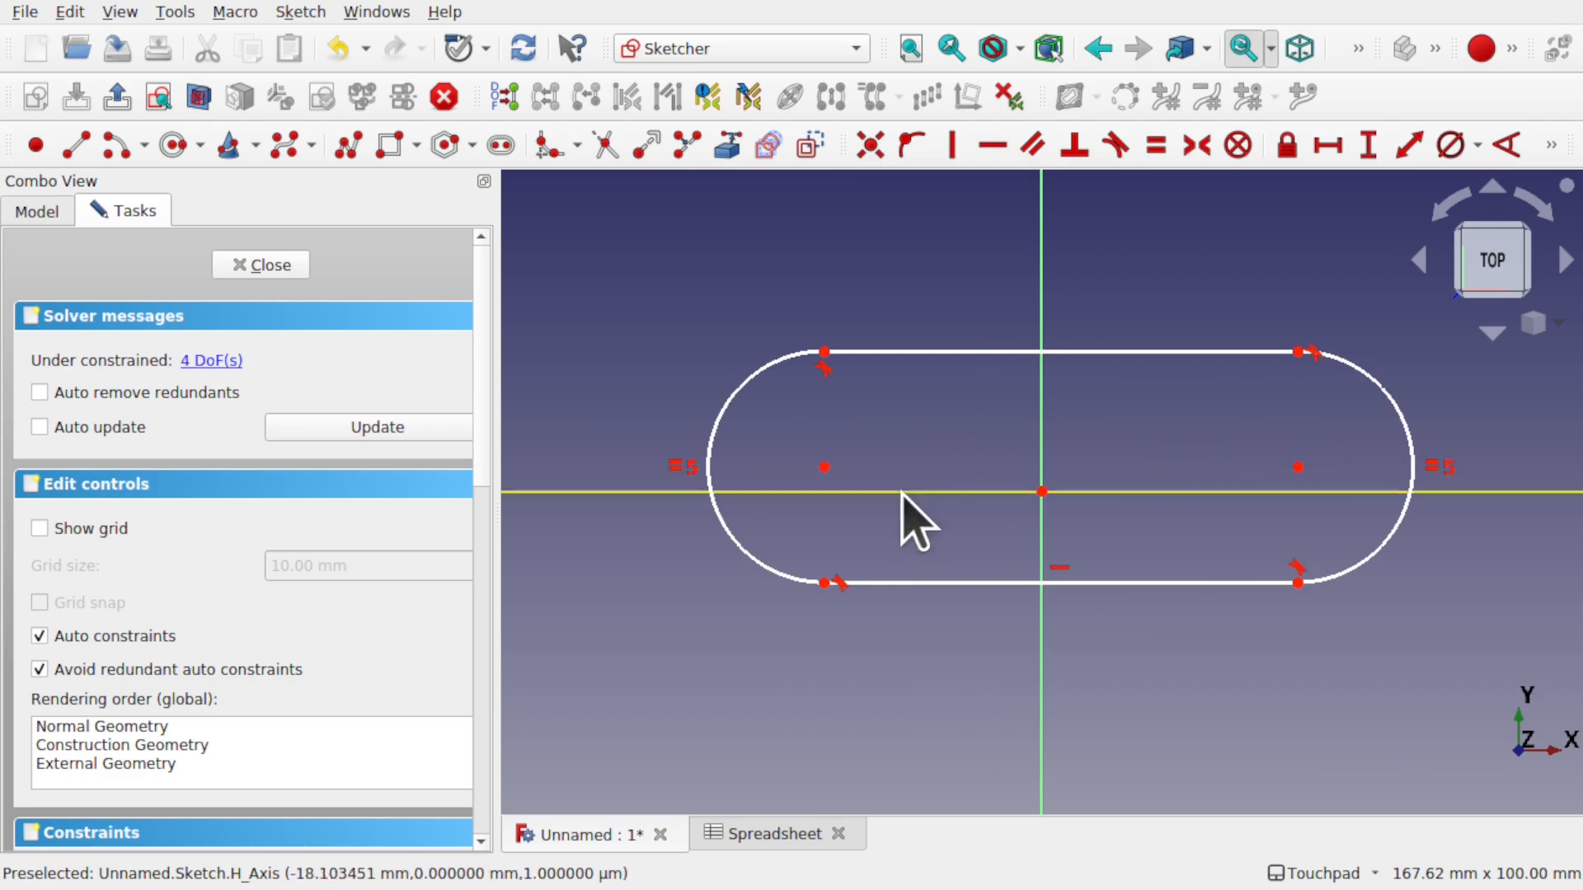
pyautogui.click(824, 467)
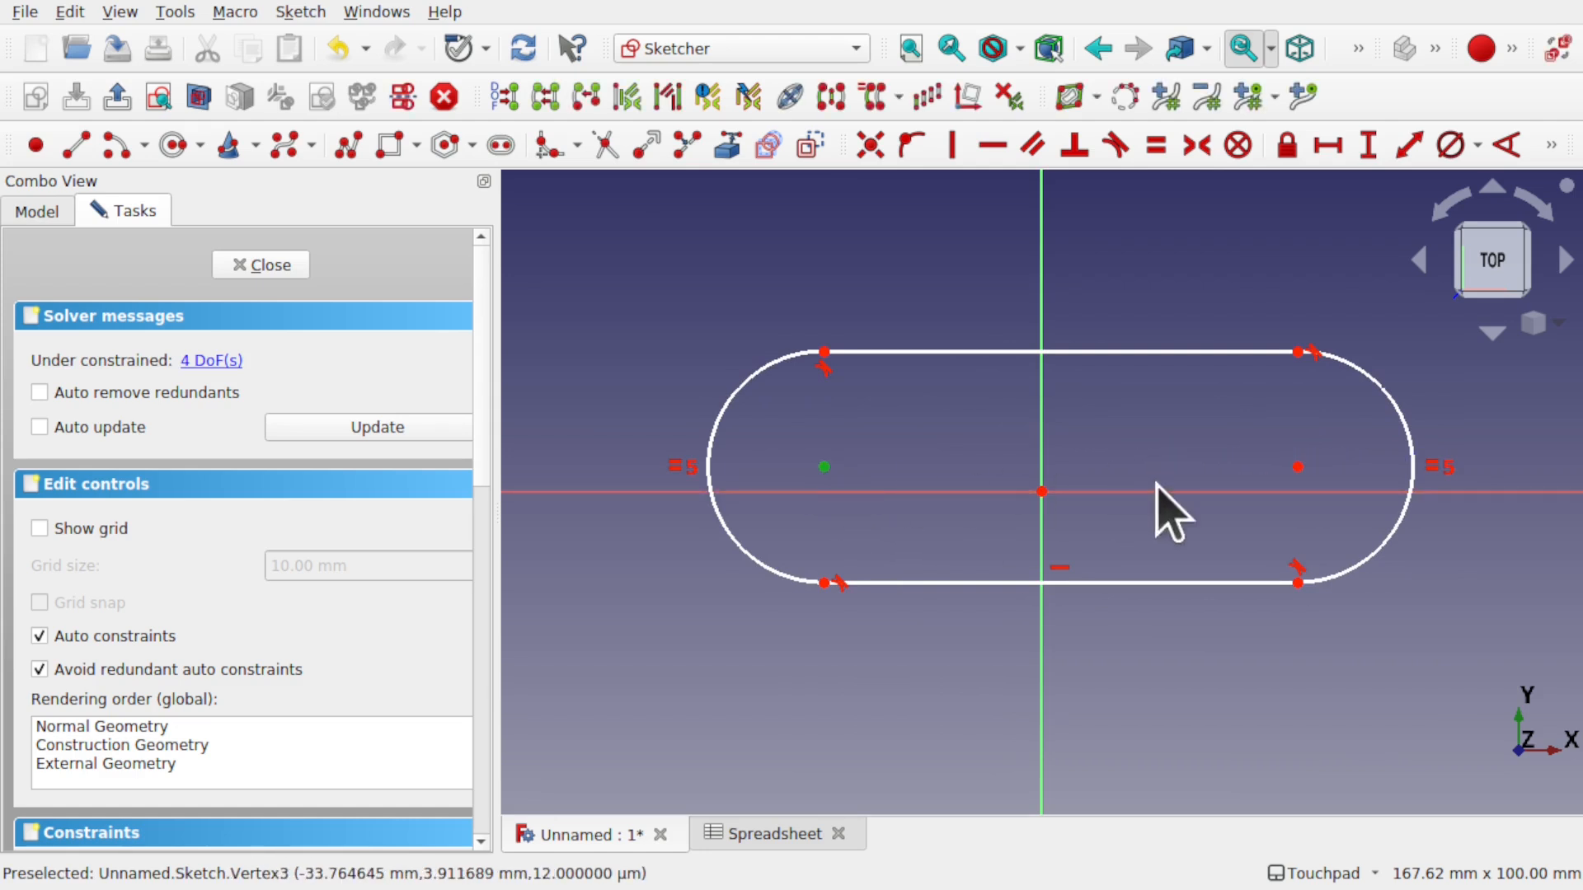
# - Make the two slot centres symmetric about the sketch origin
pyautogui.click(1300, 467)
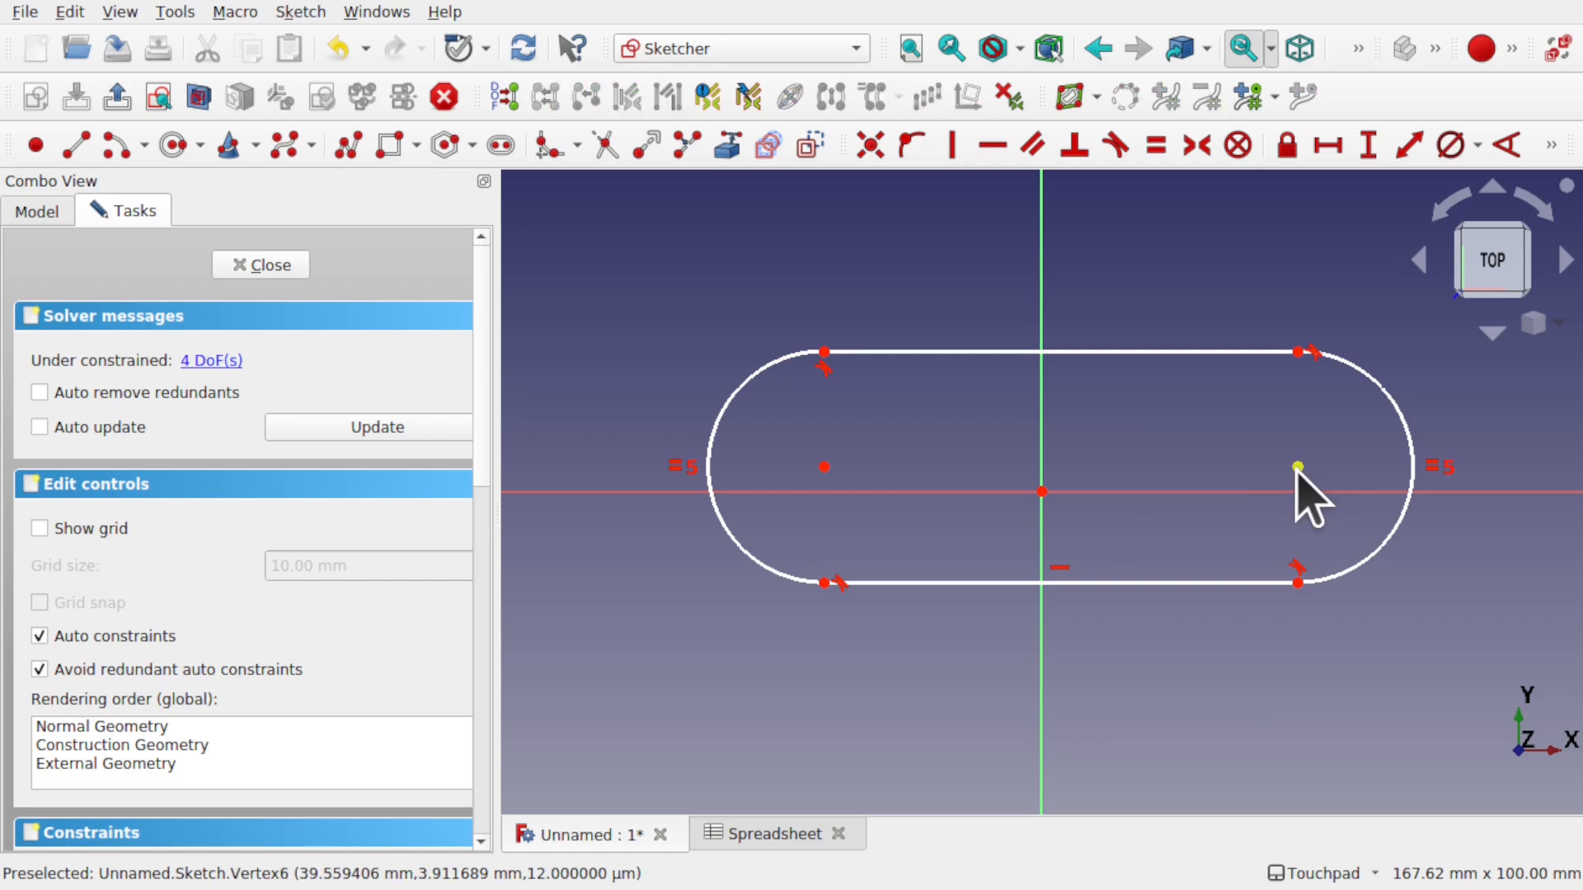
pyautogui.click(824, 468)
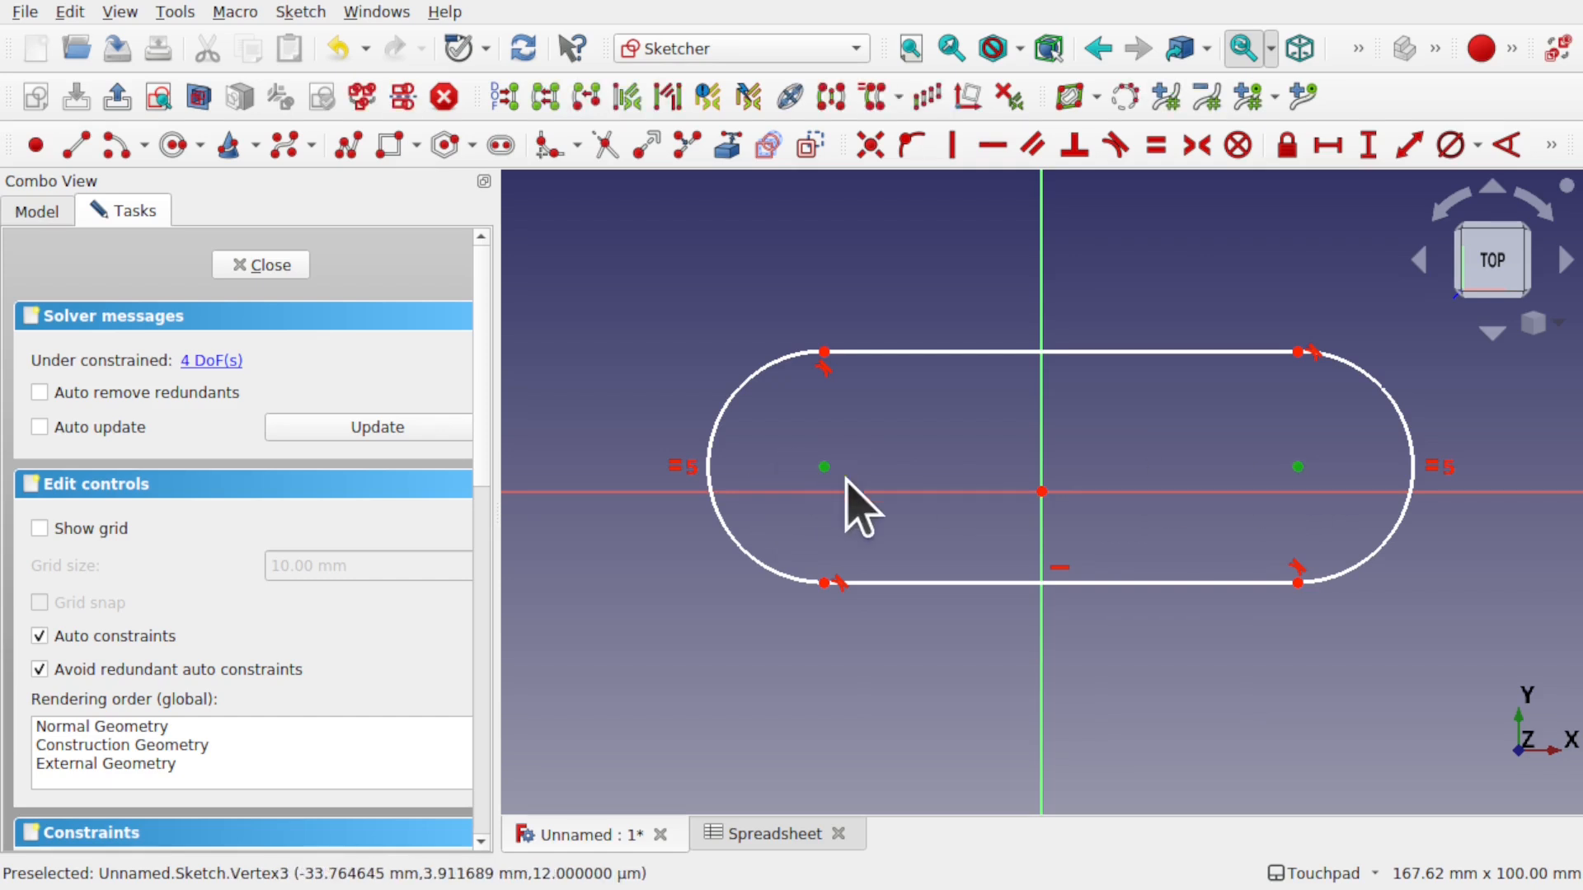
pyautogui.click(1042, 492)
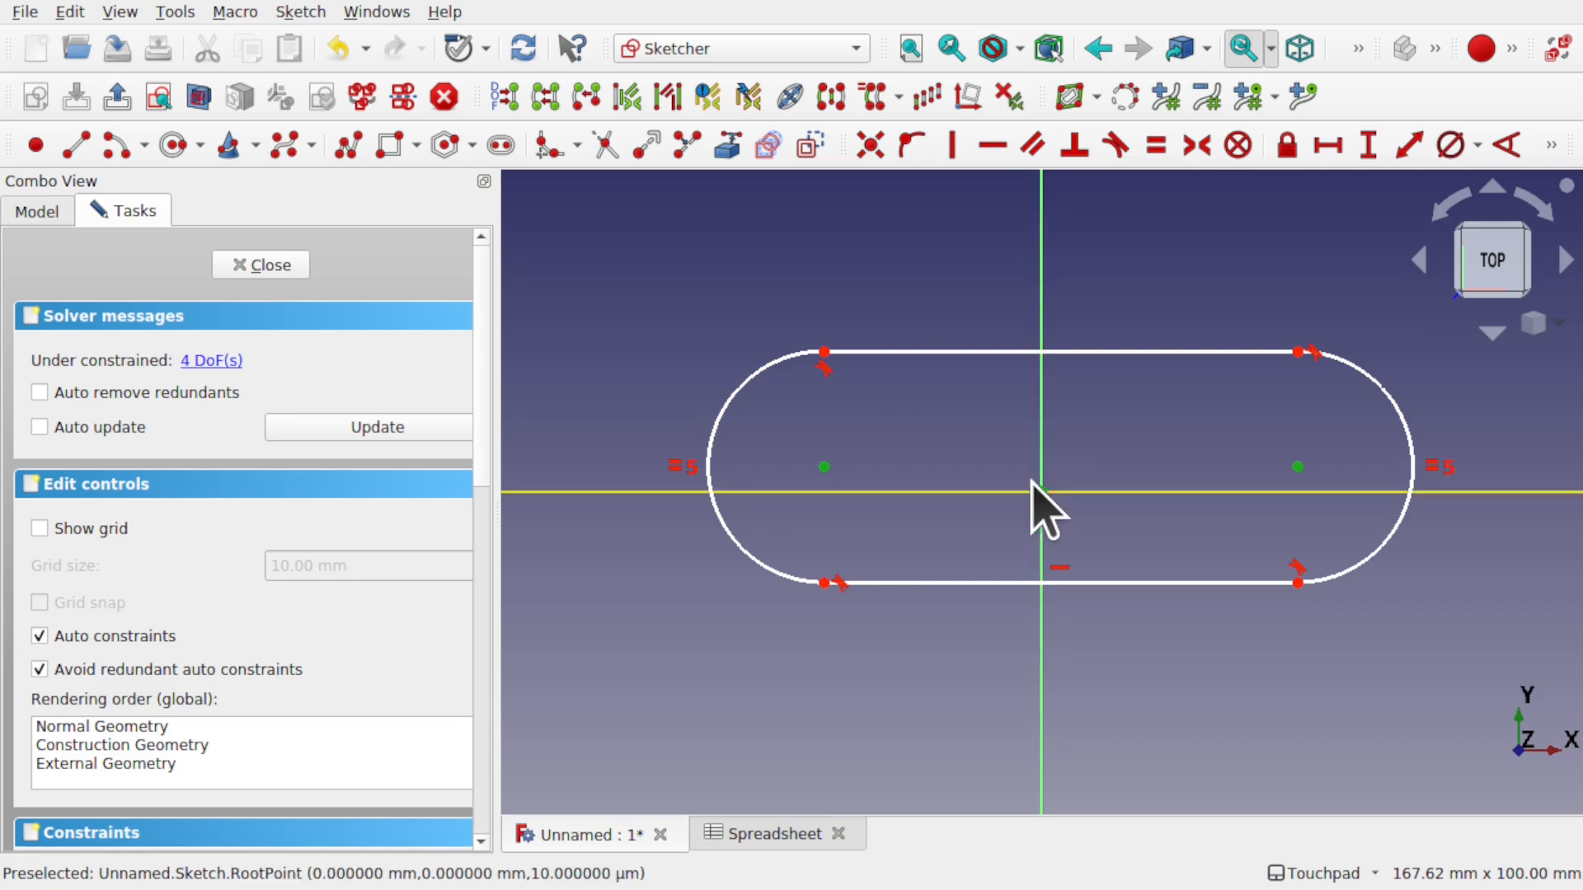
pyautogui.click(1196, 146)
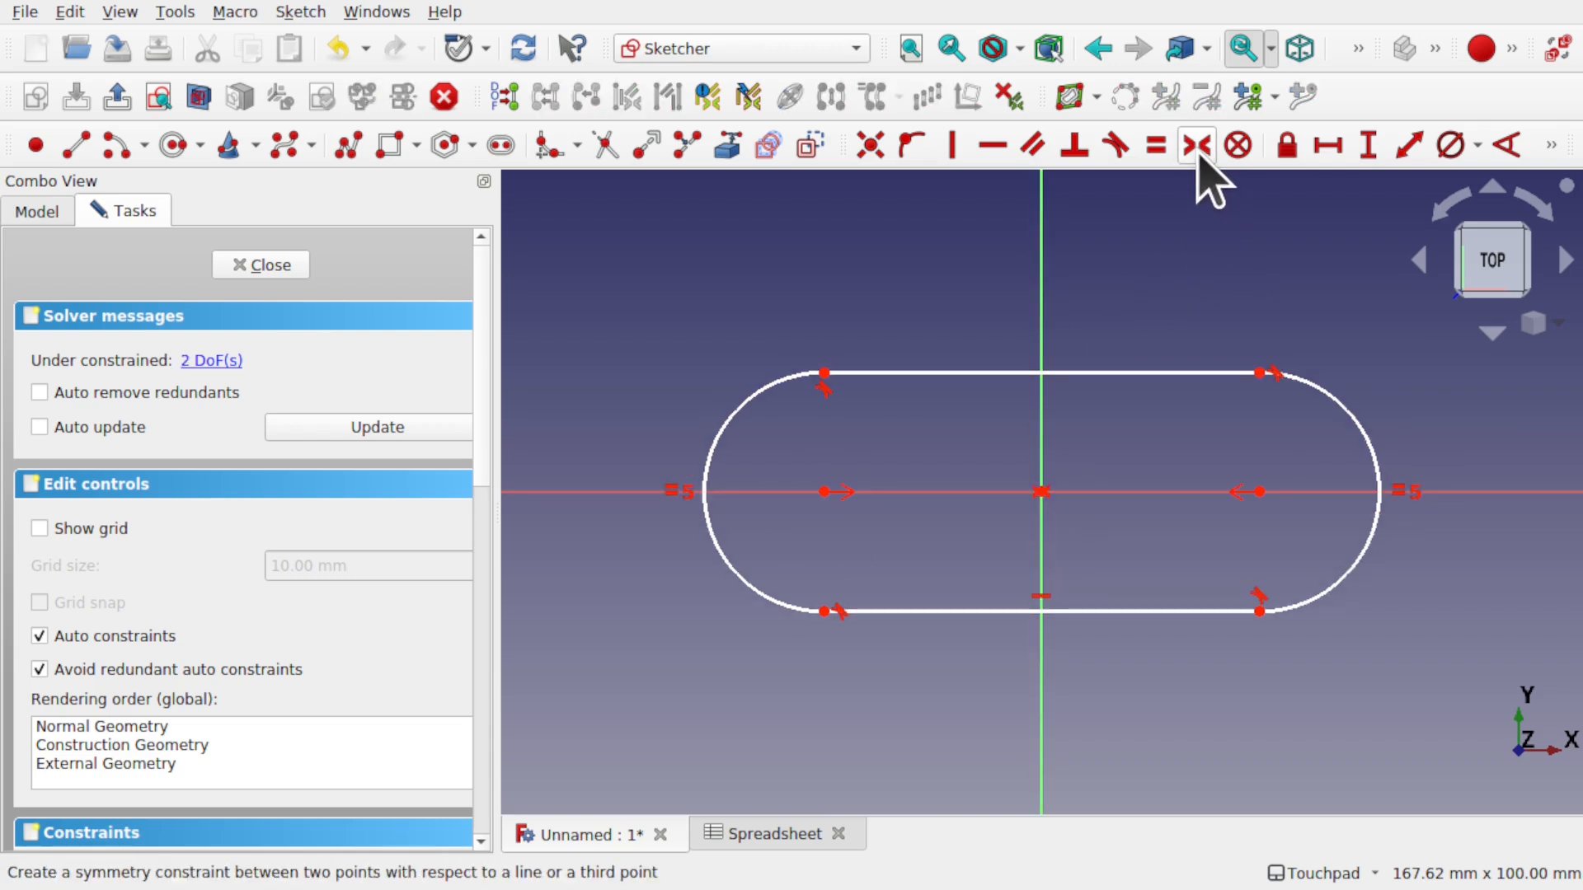
# - Constrain the top edge to 150 mm and the end arc to 18 mm diameter, then close the sketch
pyautogui.click(992, 374)
pyautogui.click(1327, 146)
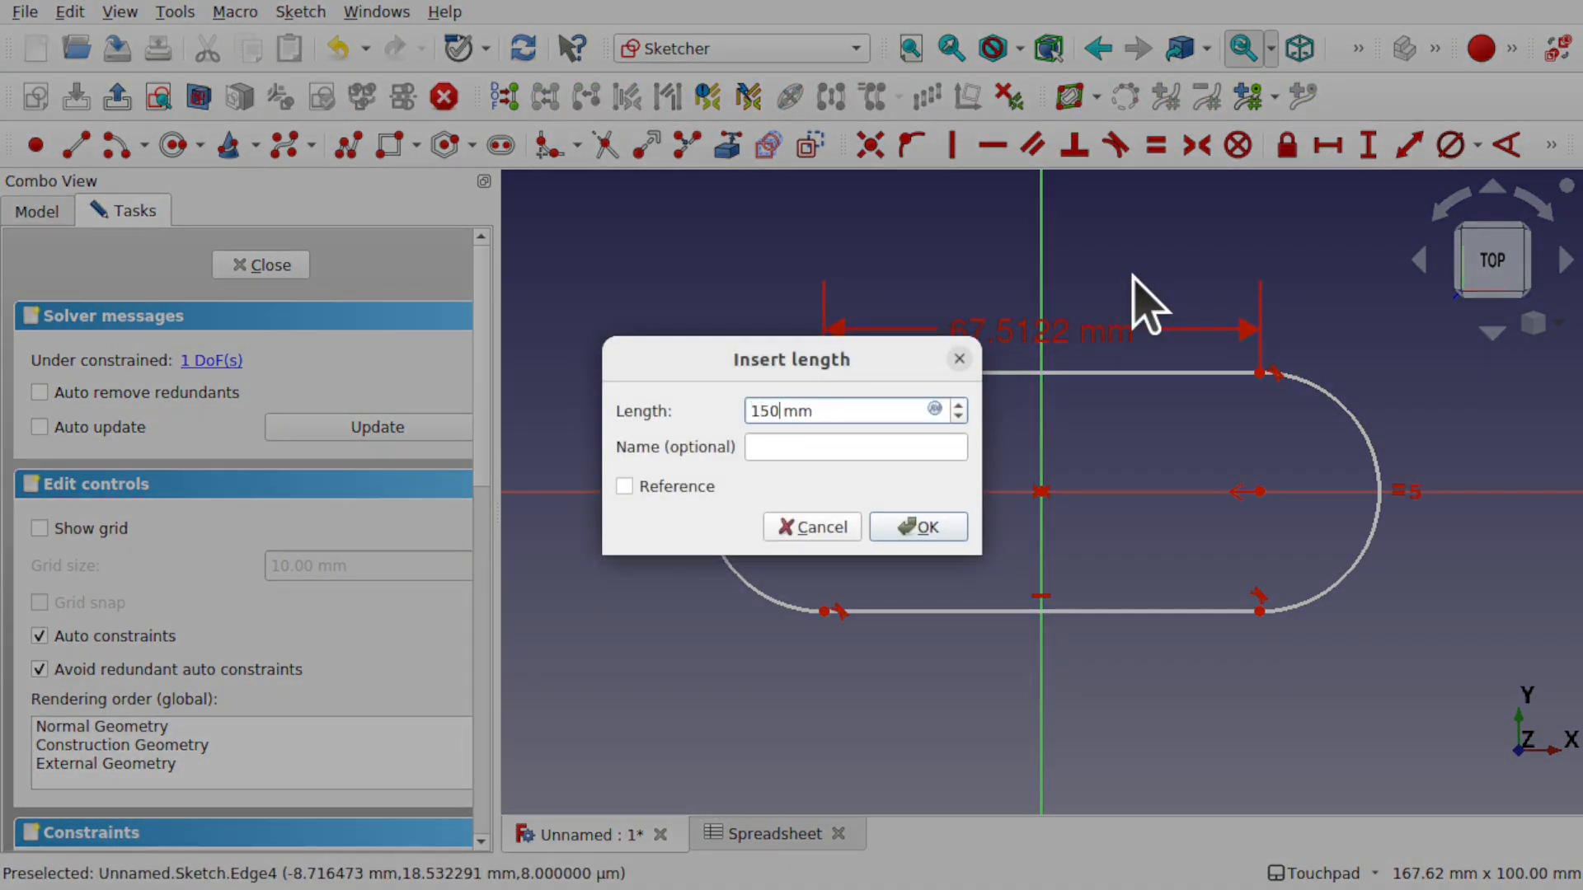
pyautogui.press('Return')
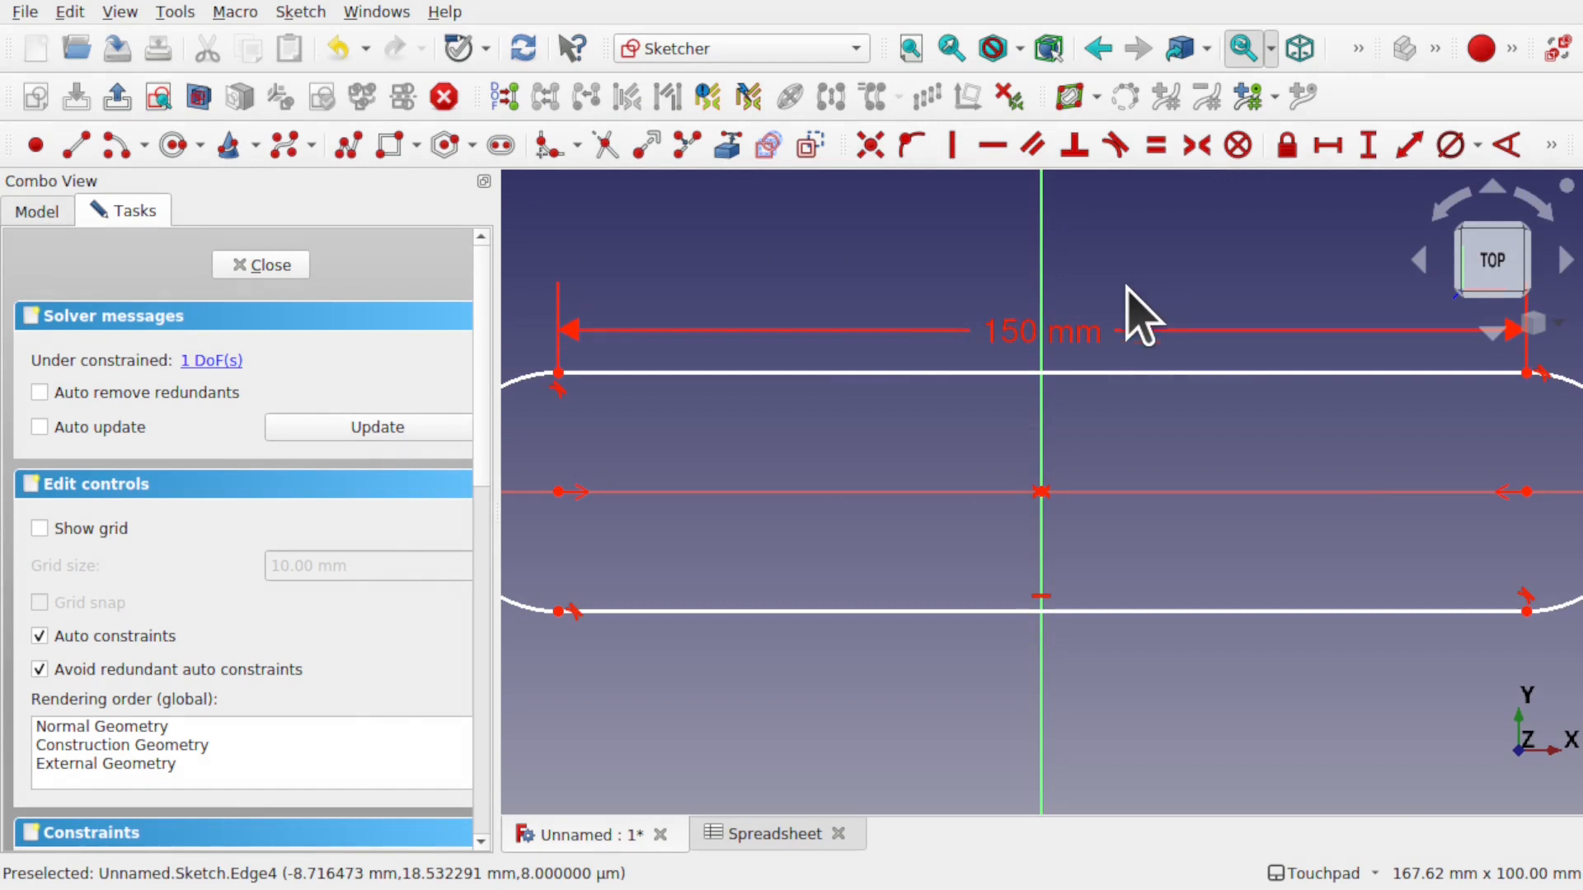
pyautogui.scroll(-2, 1106, 519)
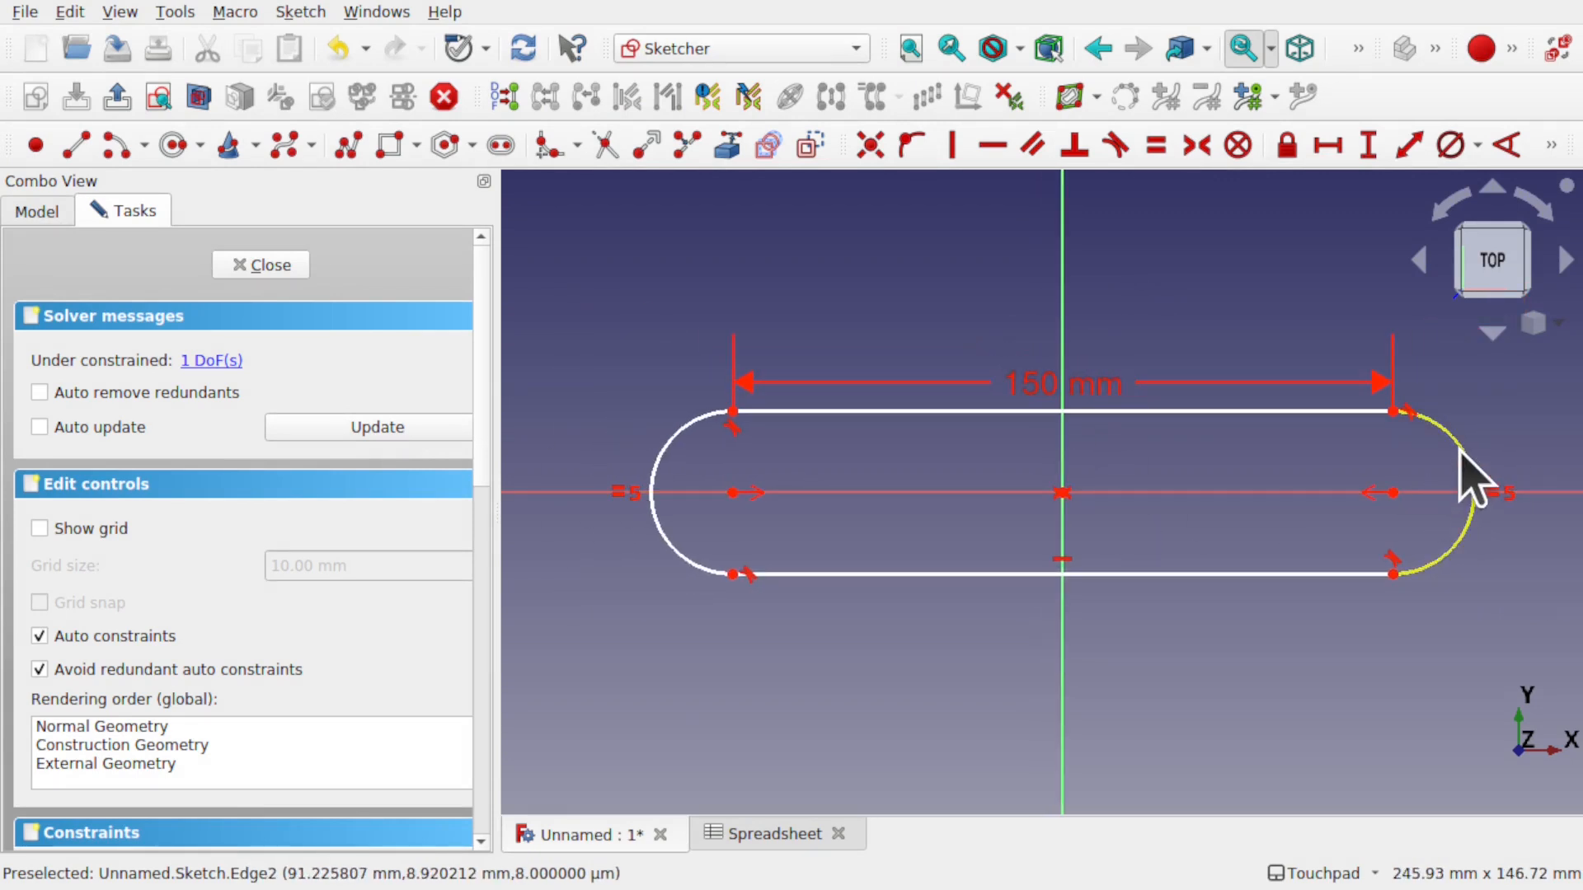
pyautogui.click(1472, 482)
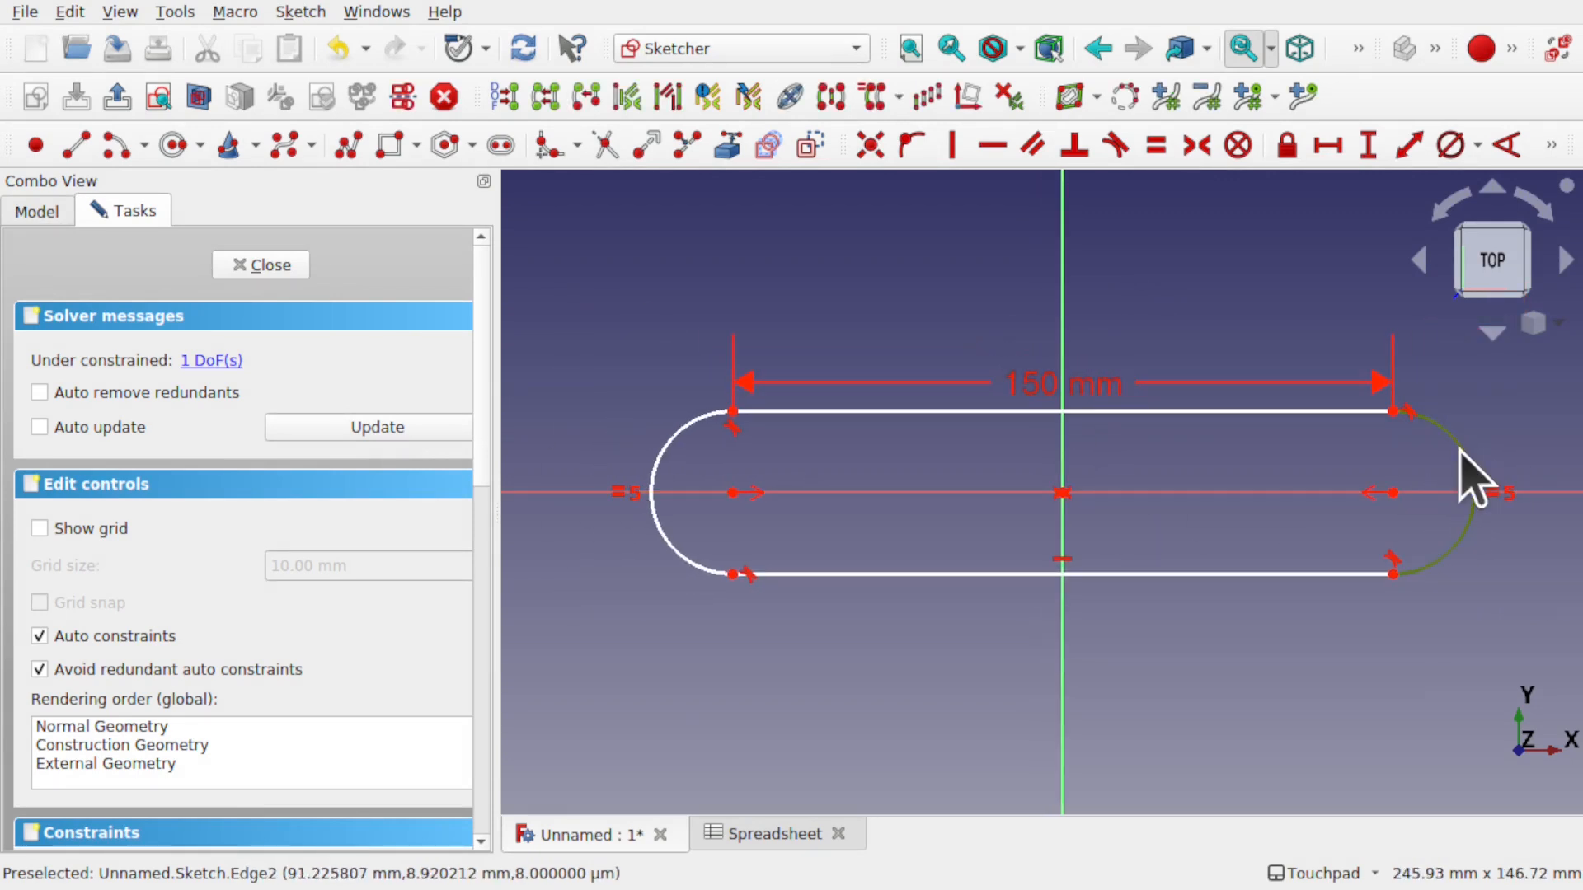
pyautogui.click(1443, 148)
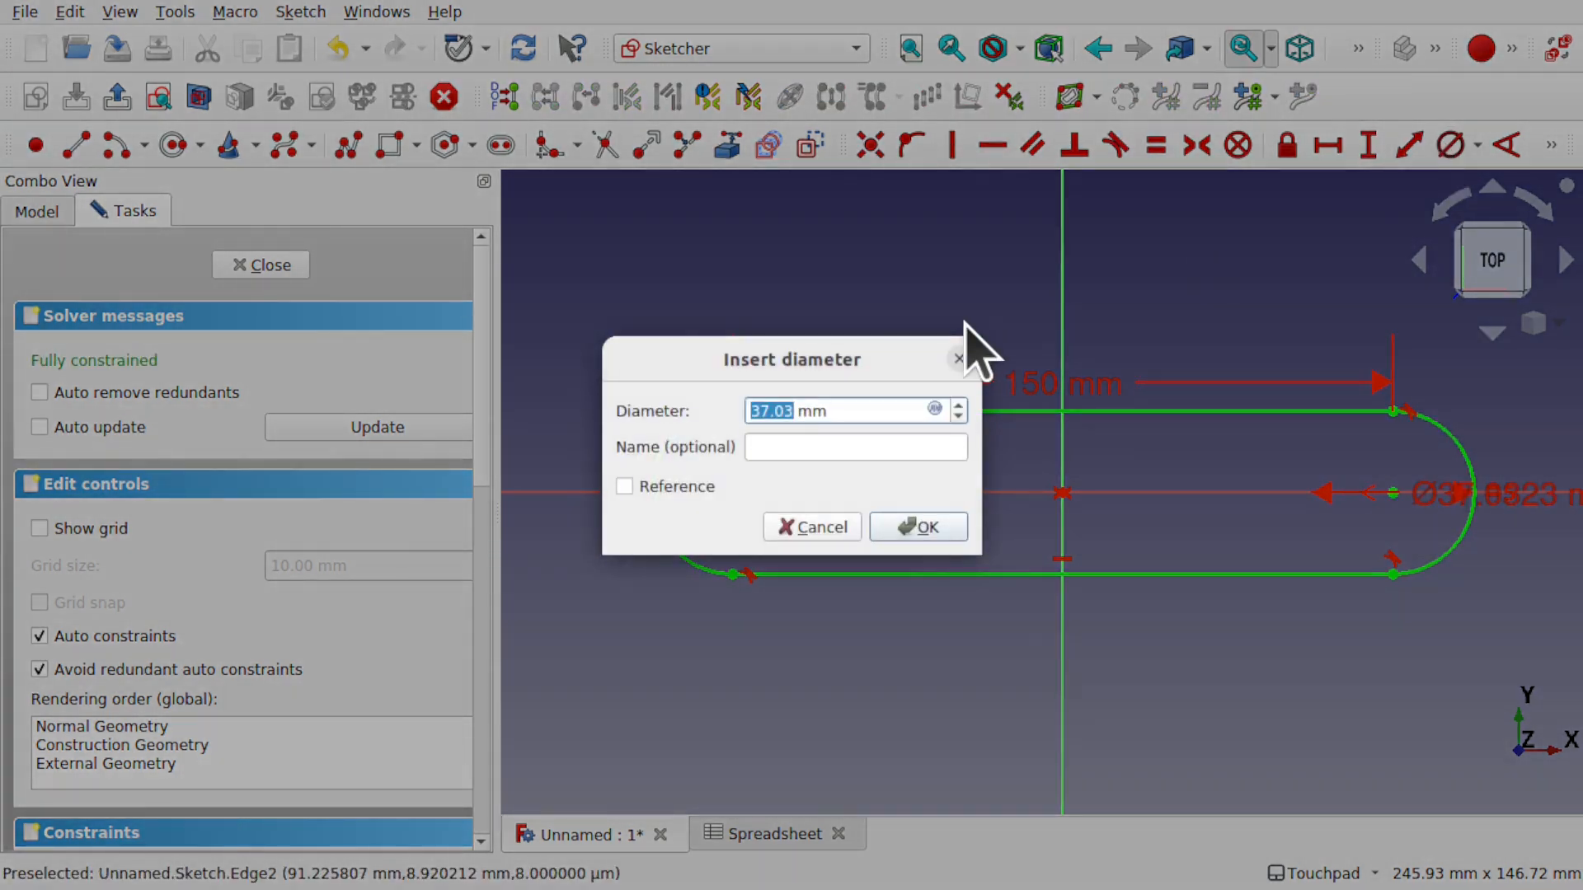
pyautogui.press('Return')
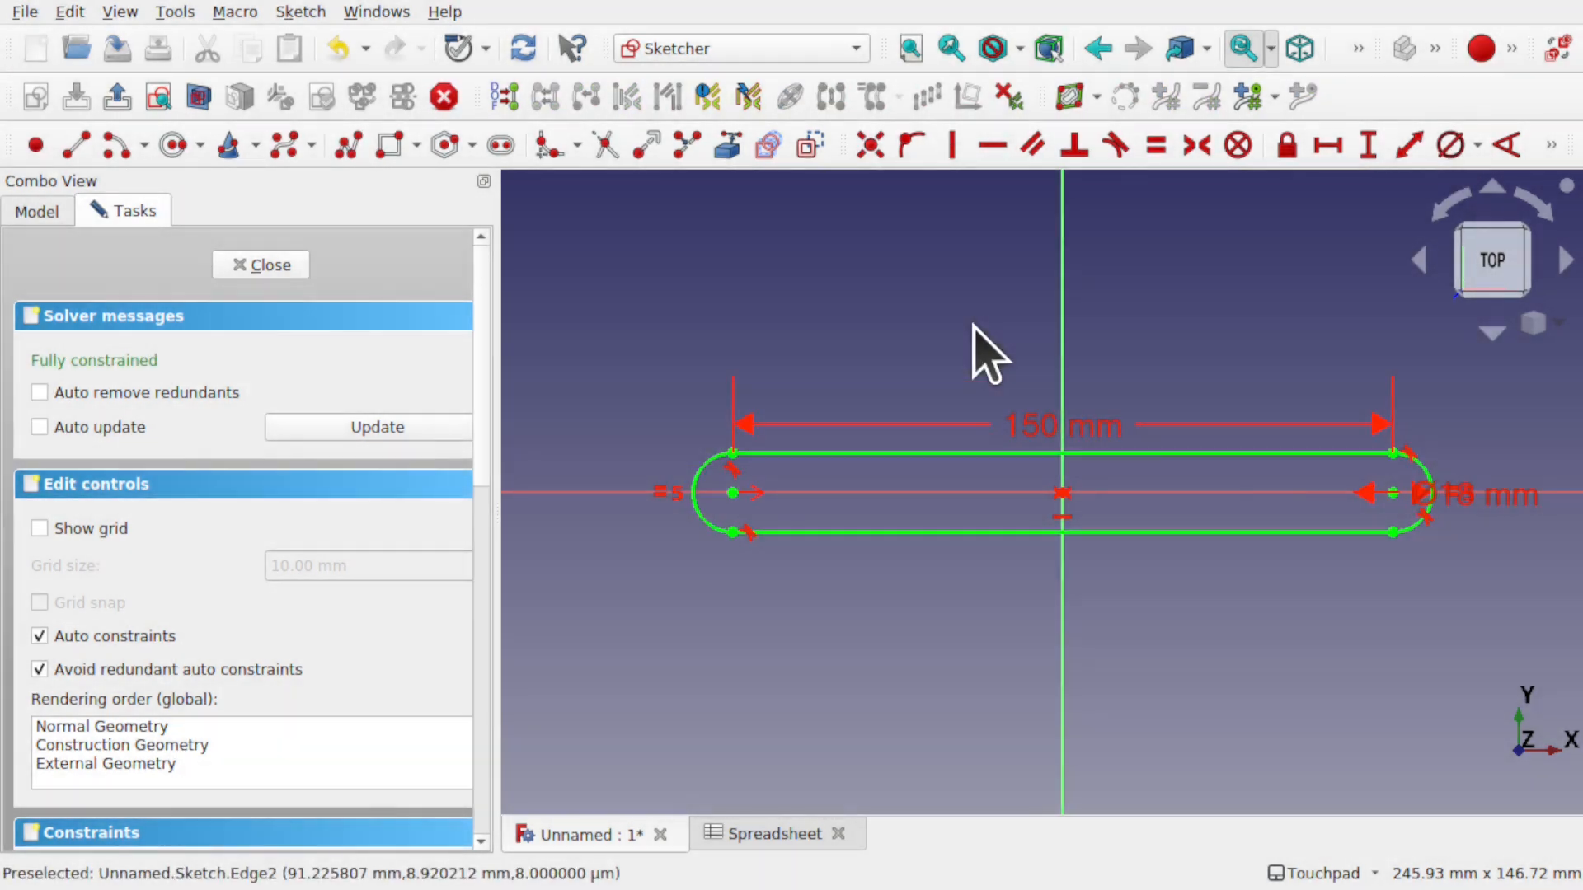
pyautogui.scroll(2, 1317, 498)
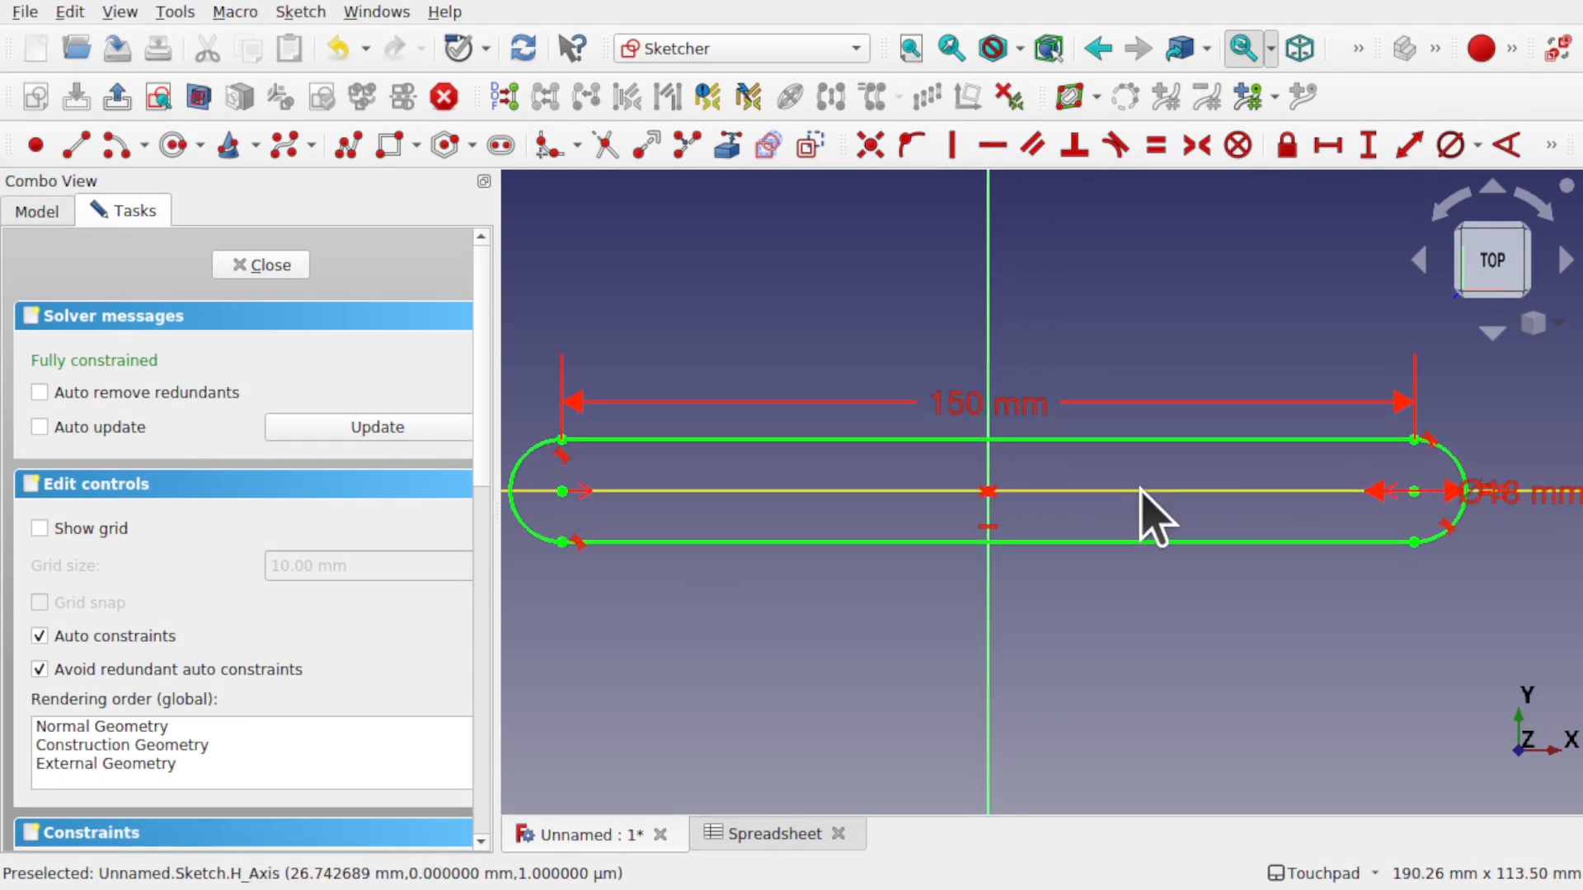
pyautogui.click(264, 267)
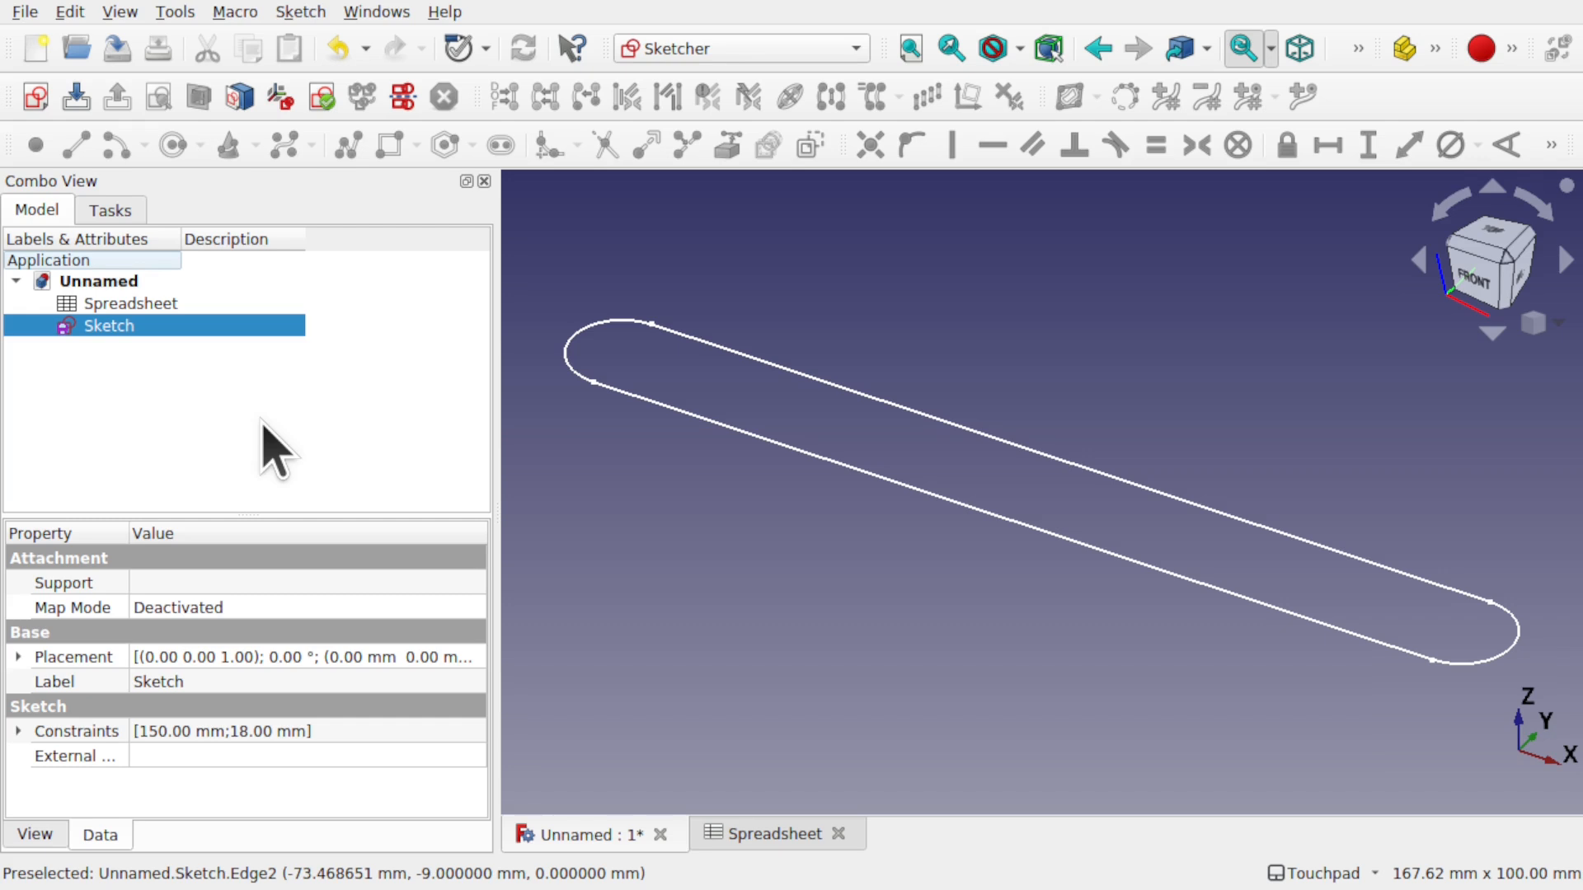
# - Switch to the Lattice2 workbench and select the rounded-slot sketch
pyautogui.click(688, 48)
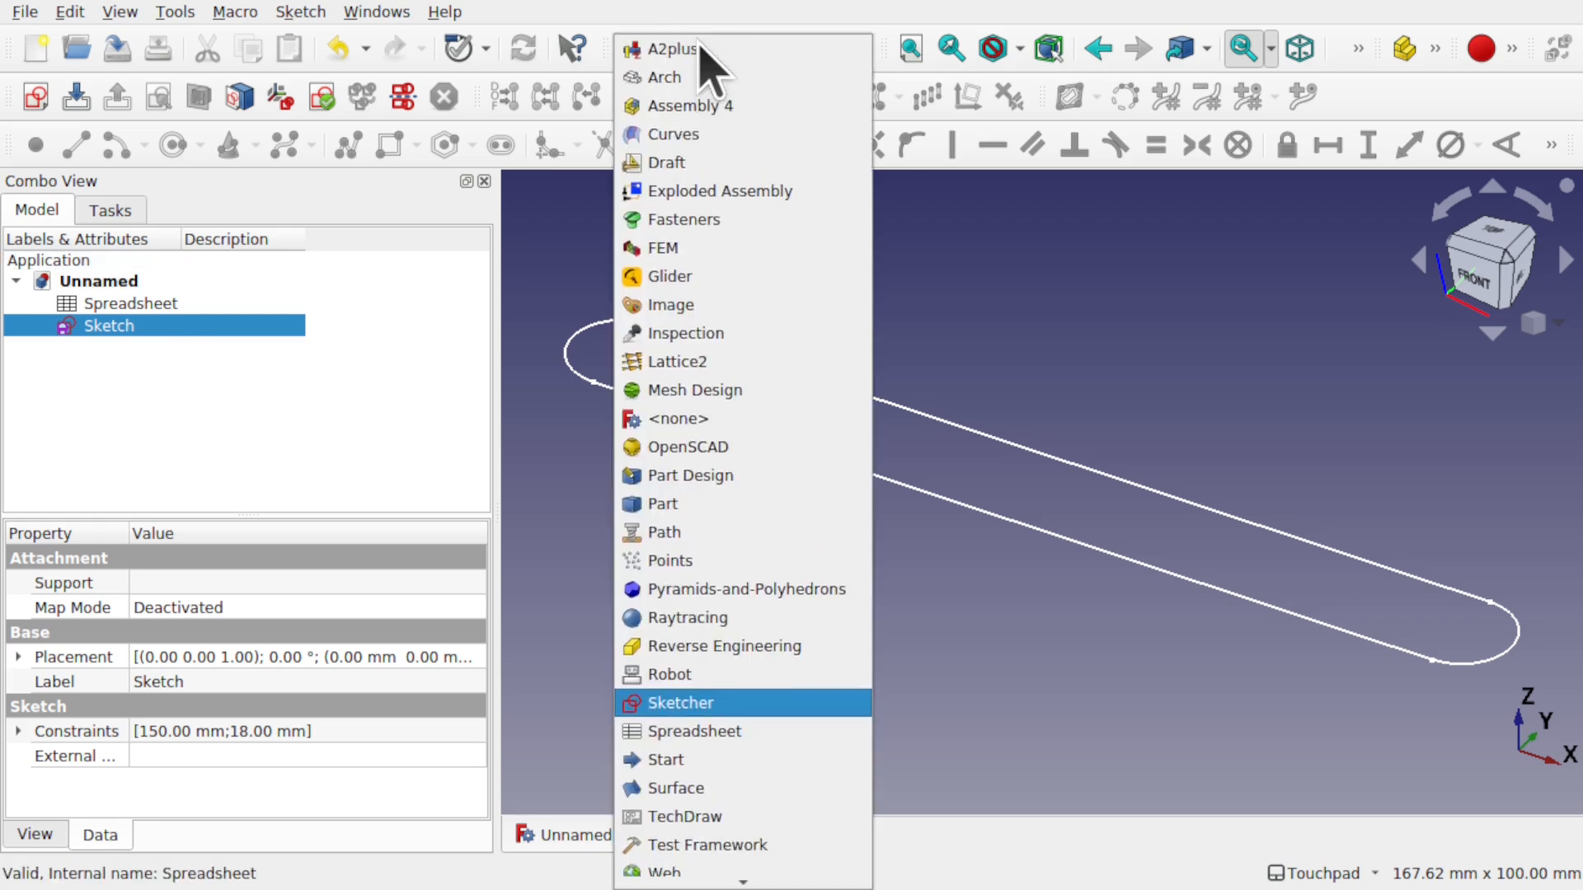
pyautogui.click(717, 363)
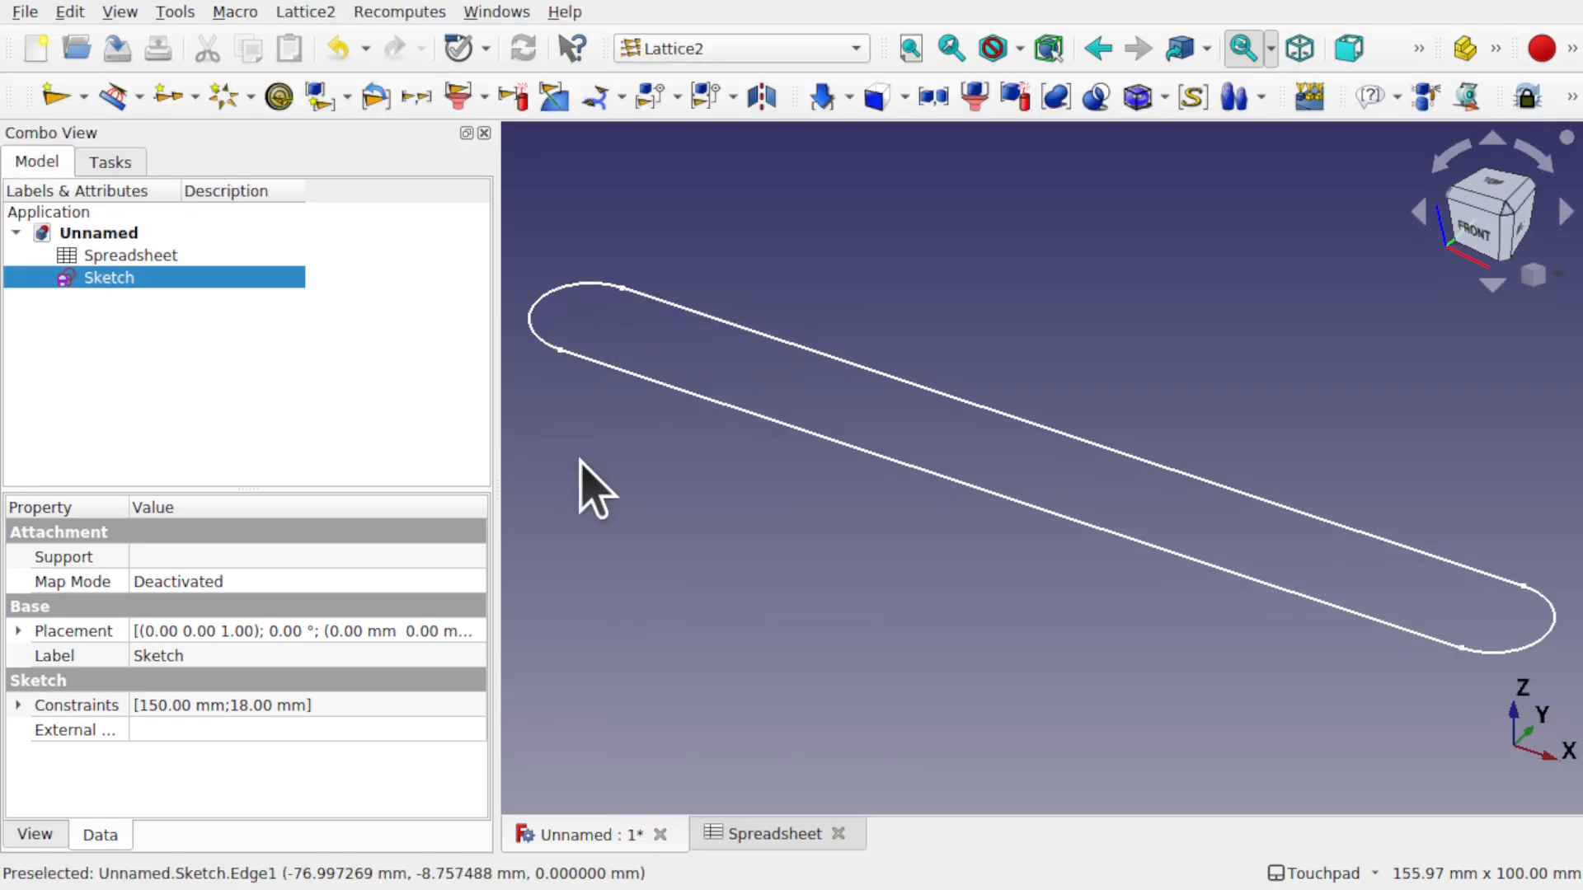
pyautogui.click(584, 462)
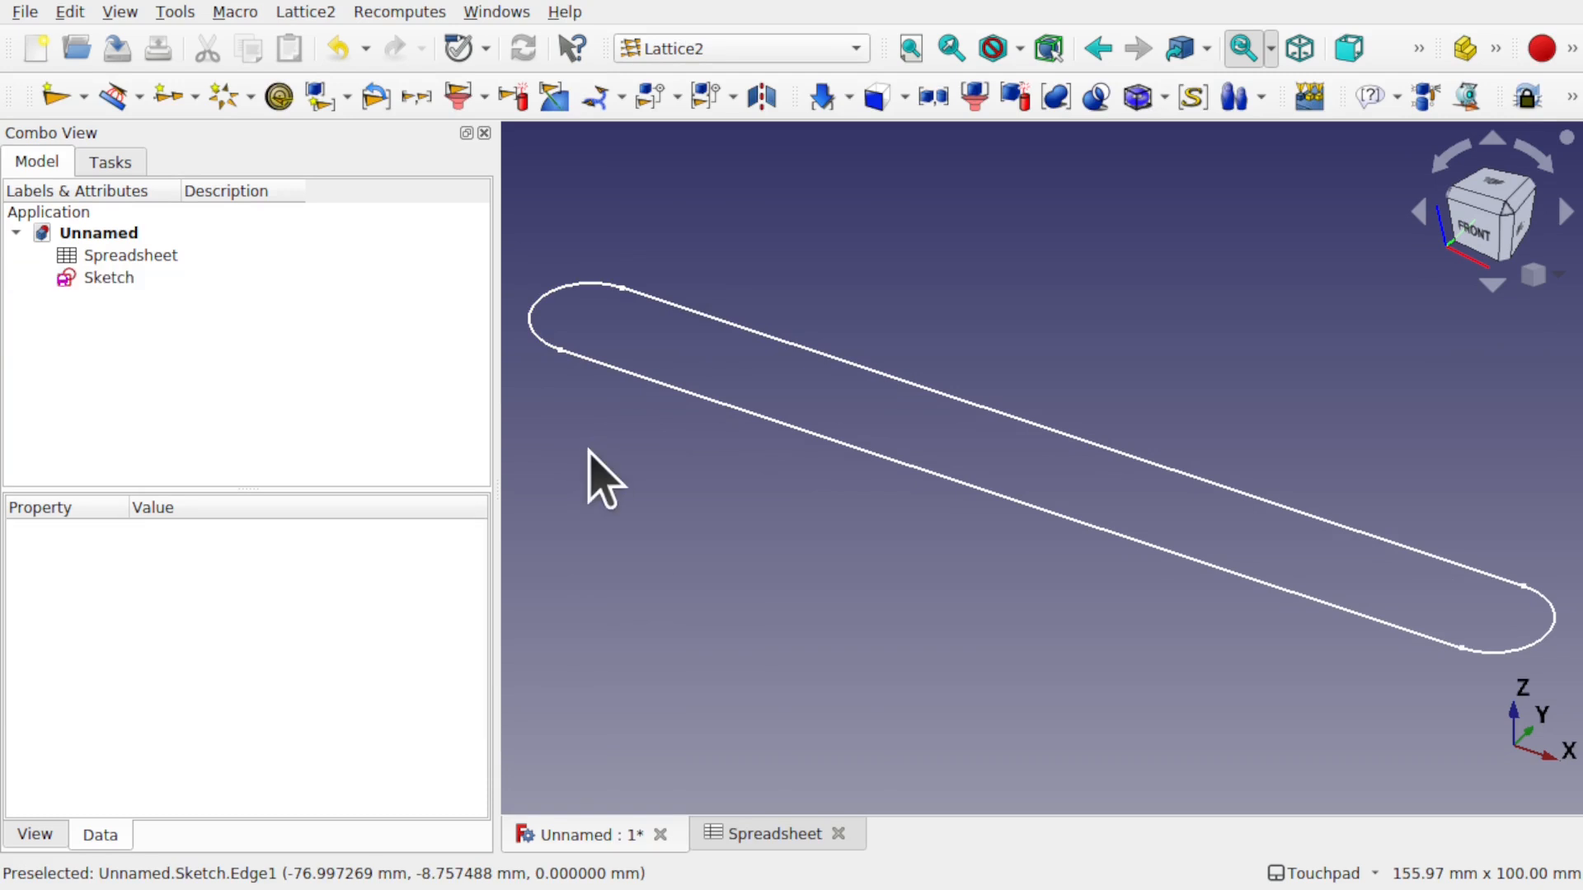
pyautogui.click(102, 280)
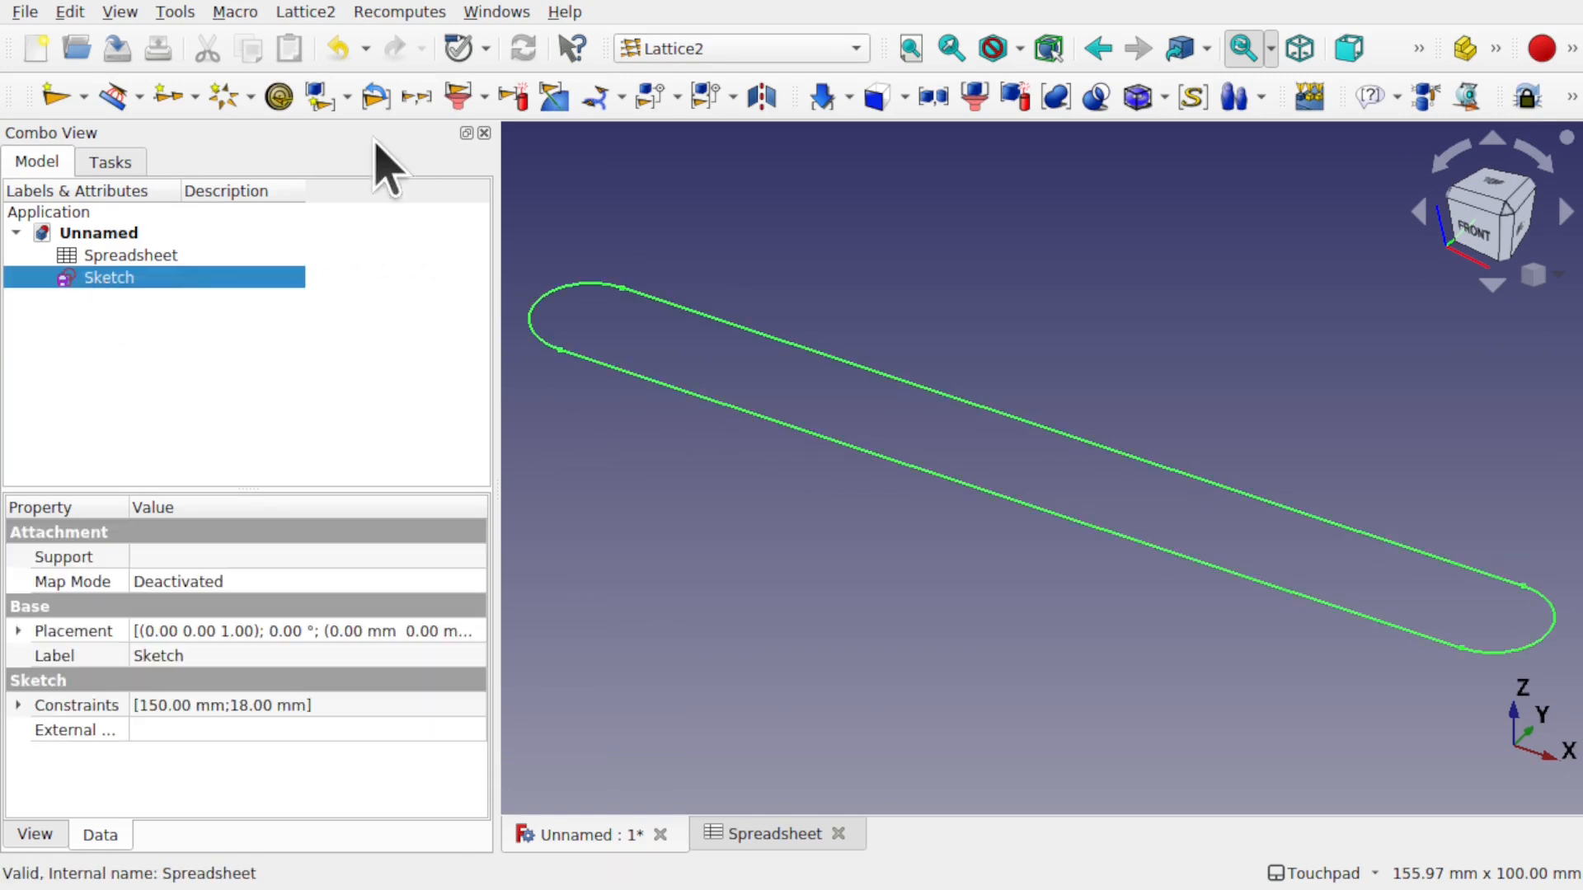
pyautogui.click(326, 14)
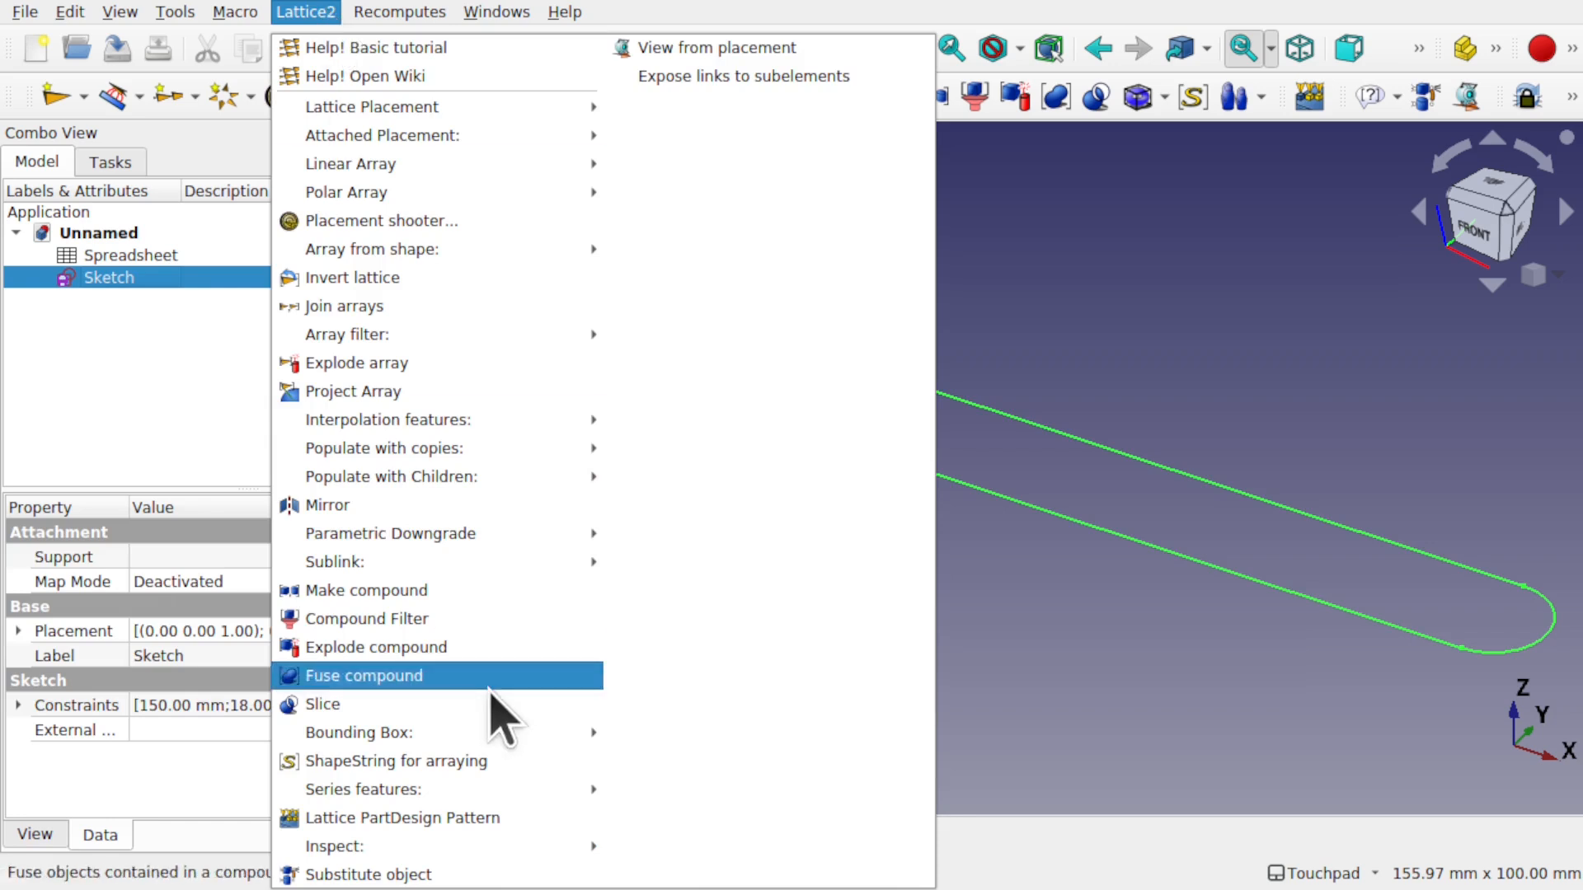
# - Create a Lattice2 ParaSeries from the slot sketch, continuing past the recompute-disabled error
pyautogui.moveTo(444, 792)
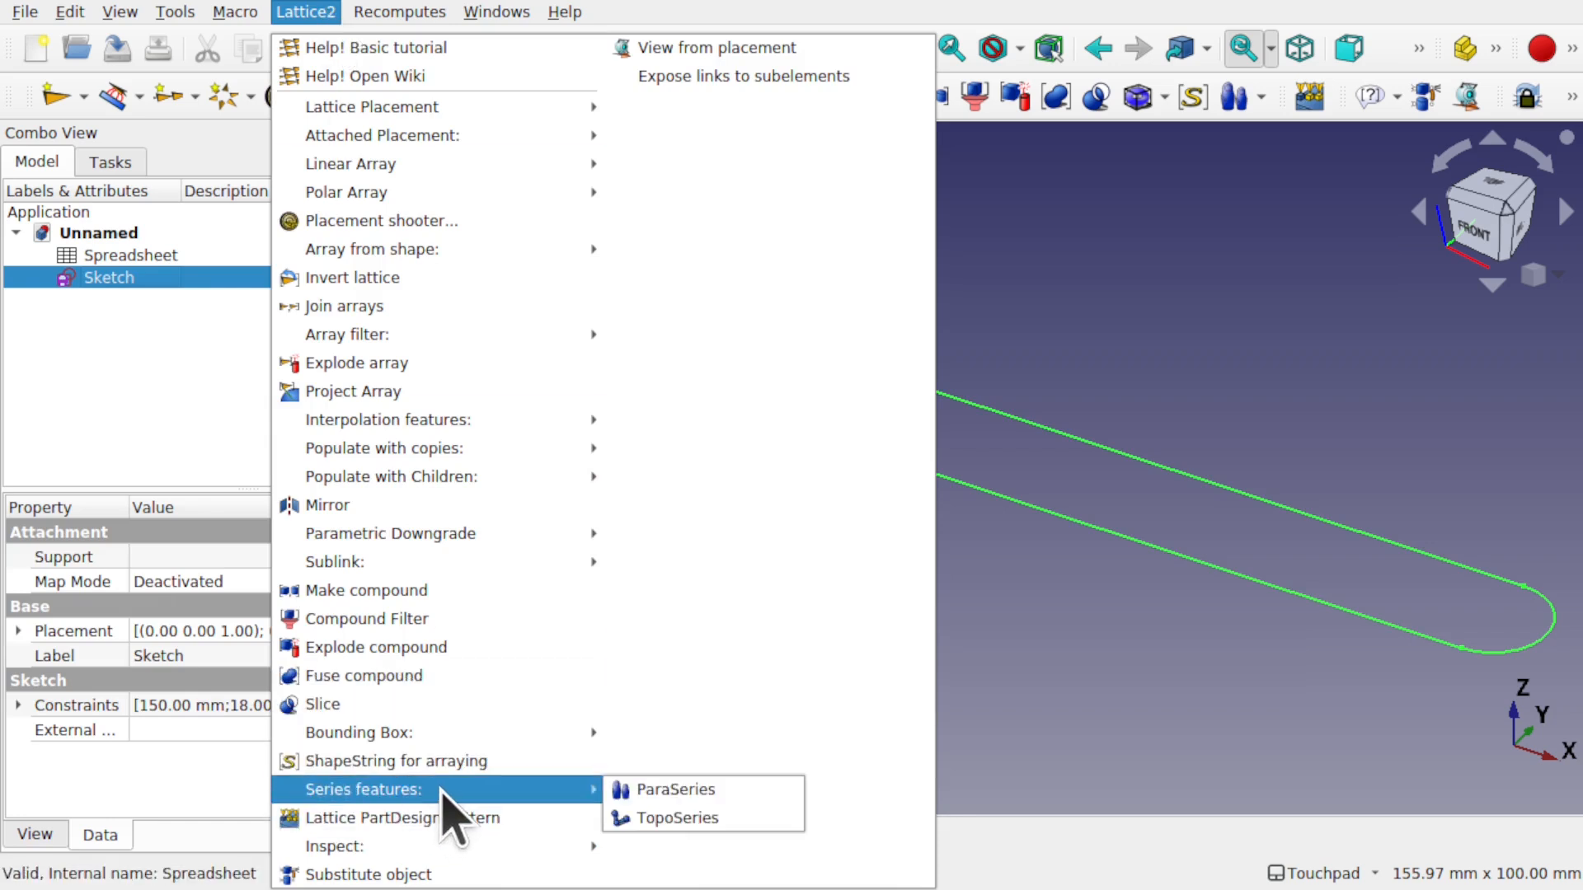
pyautogui.click(669, 792)
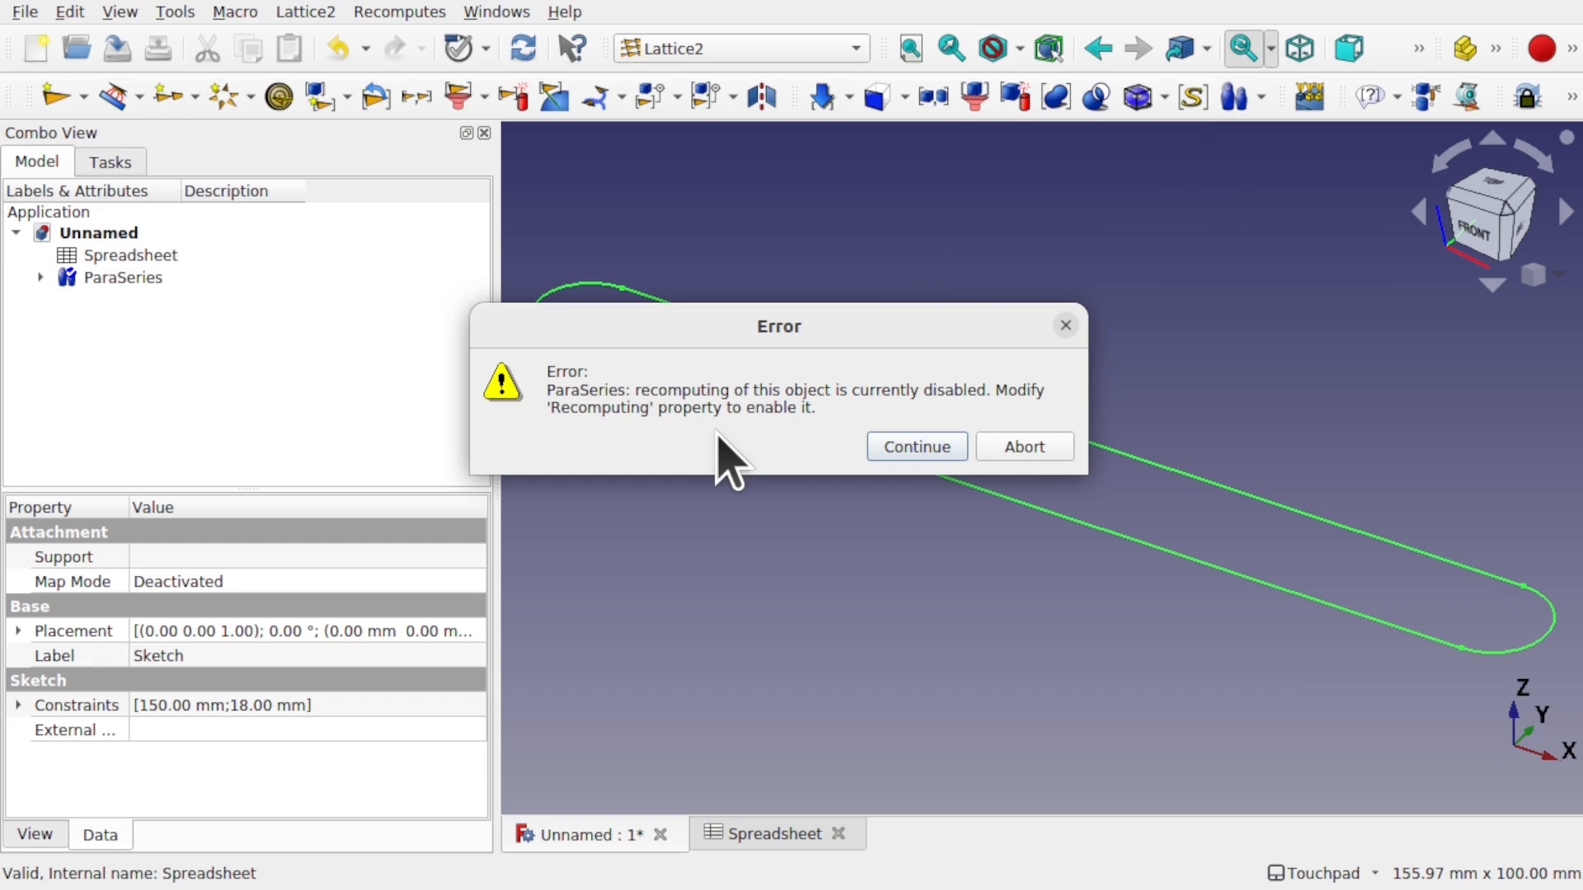
pyautogui.click(935, 450)
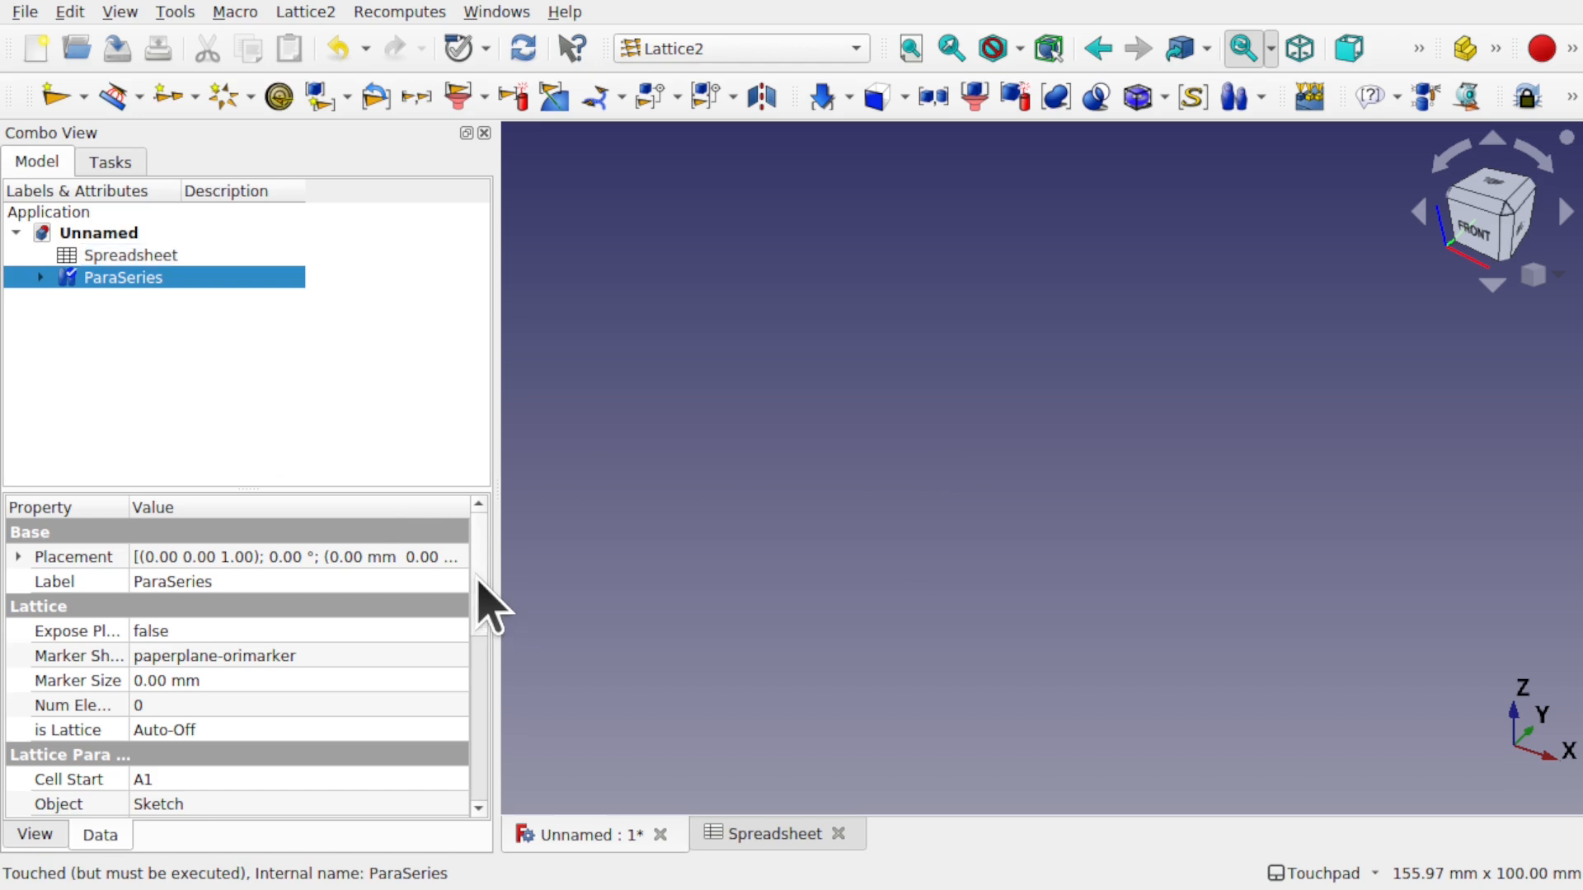
# - Set the ParaSeries Values Source to Spreadsheet and link it to the Spreadsheet object
pyautogui.scroll(-3, 480, 581)
pyautogui.scroll(-2, 480, 657)
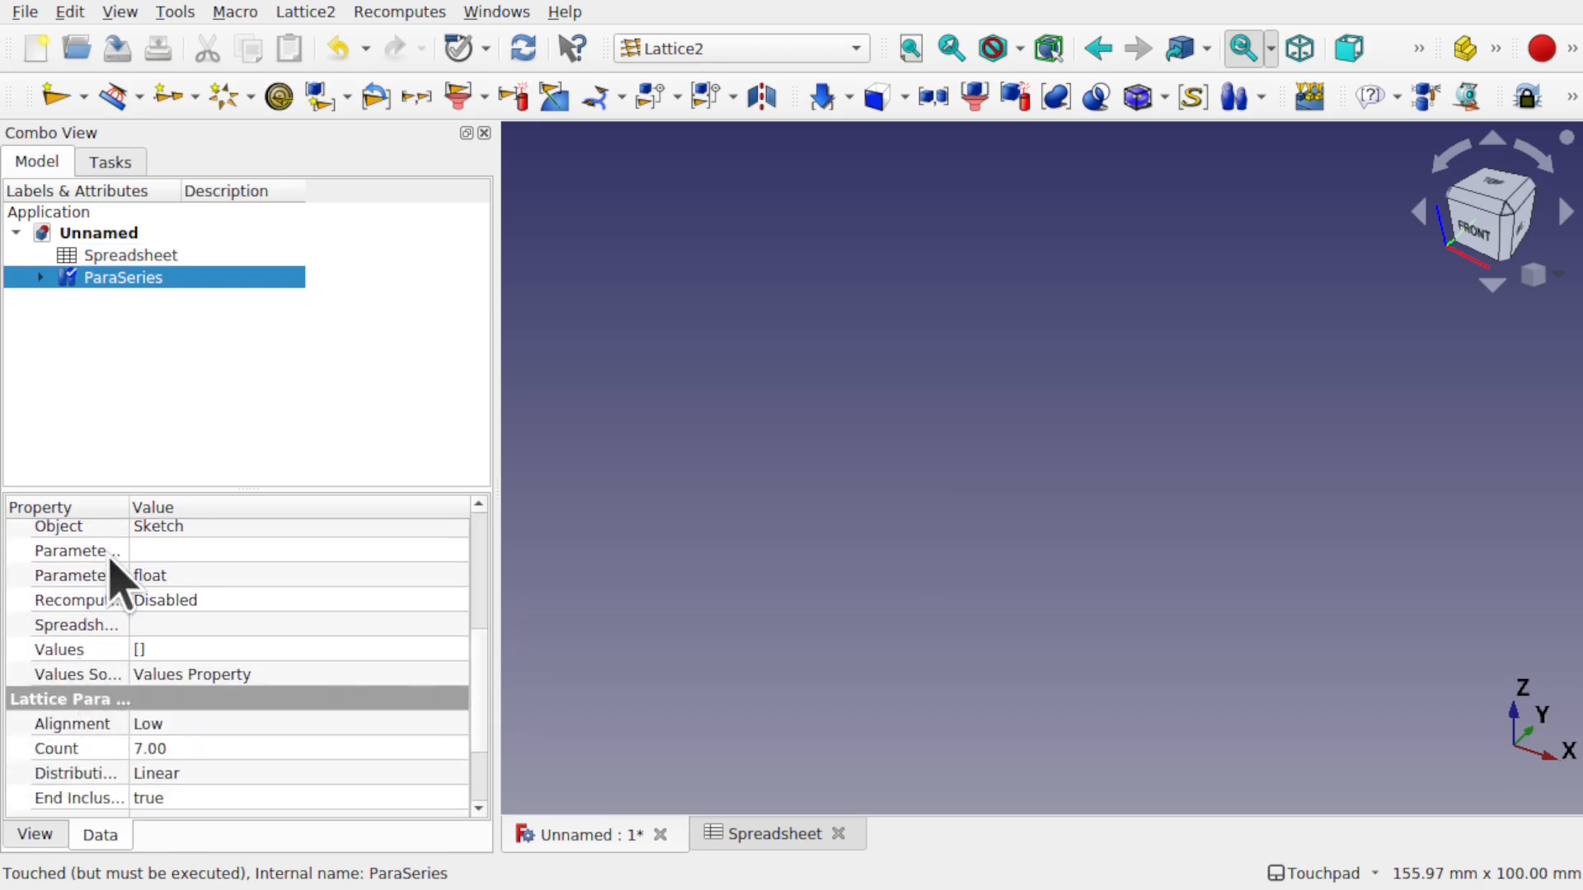
pyautogui.moveTo(129, 505); pyautogui.dragTo(200, 508)
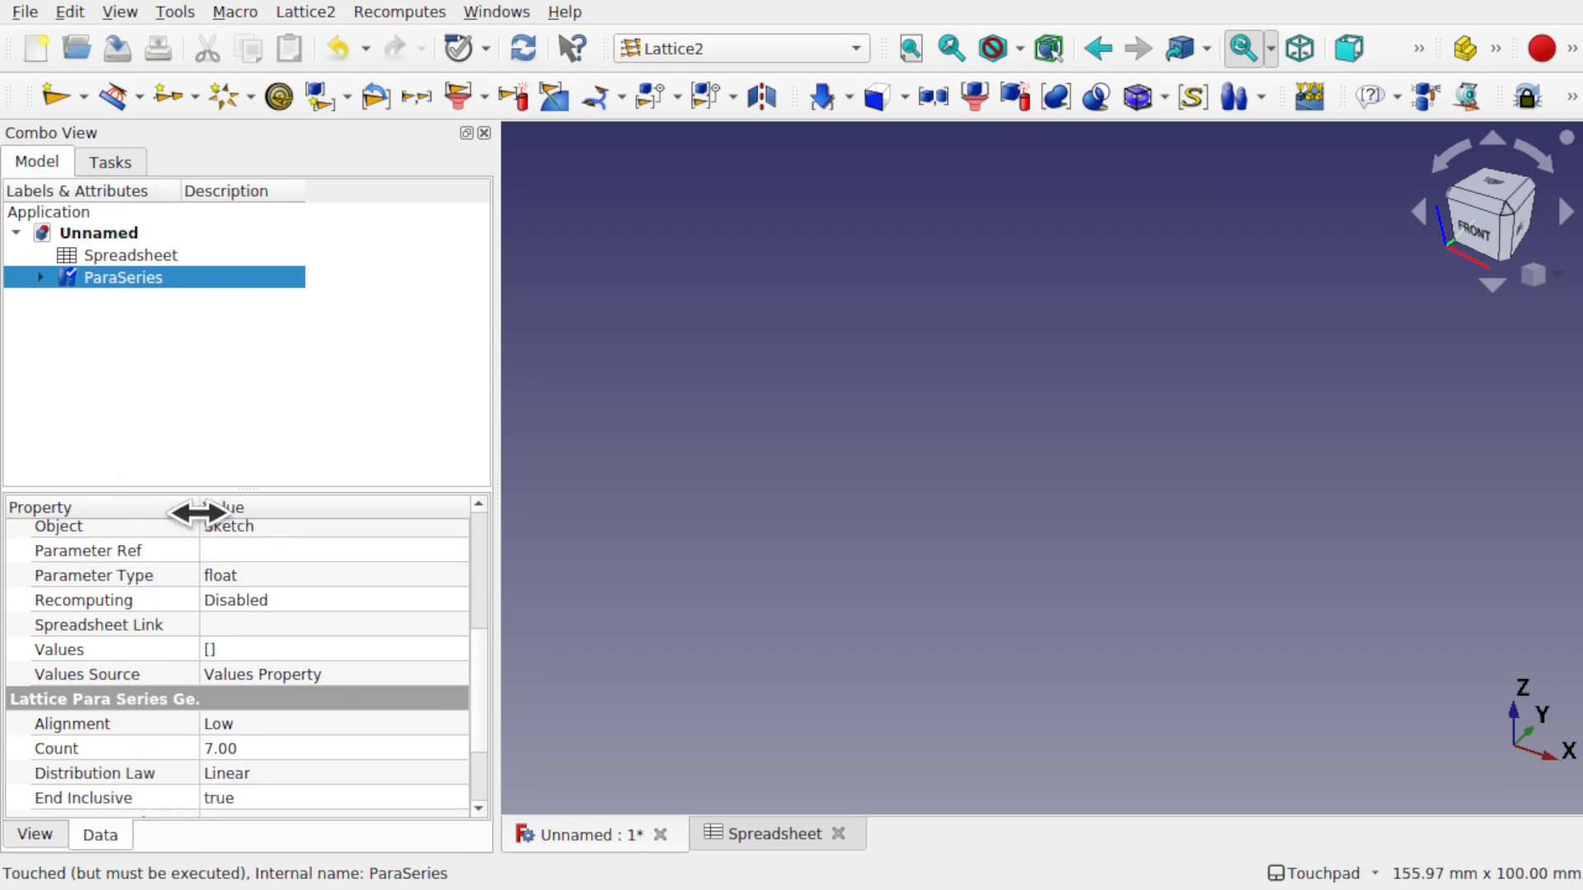
pyautogui.click(345, 674)
pyautogui.click(343, 676)
pyautogui.click(331, 700)
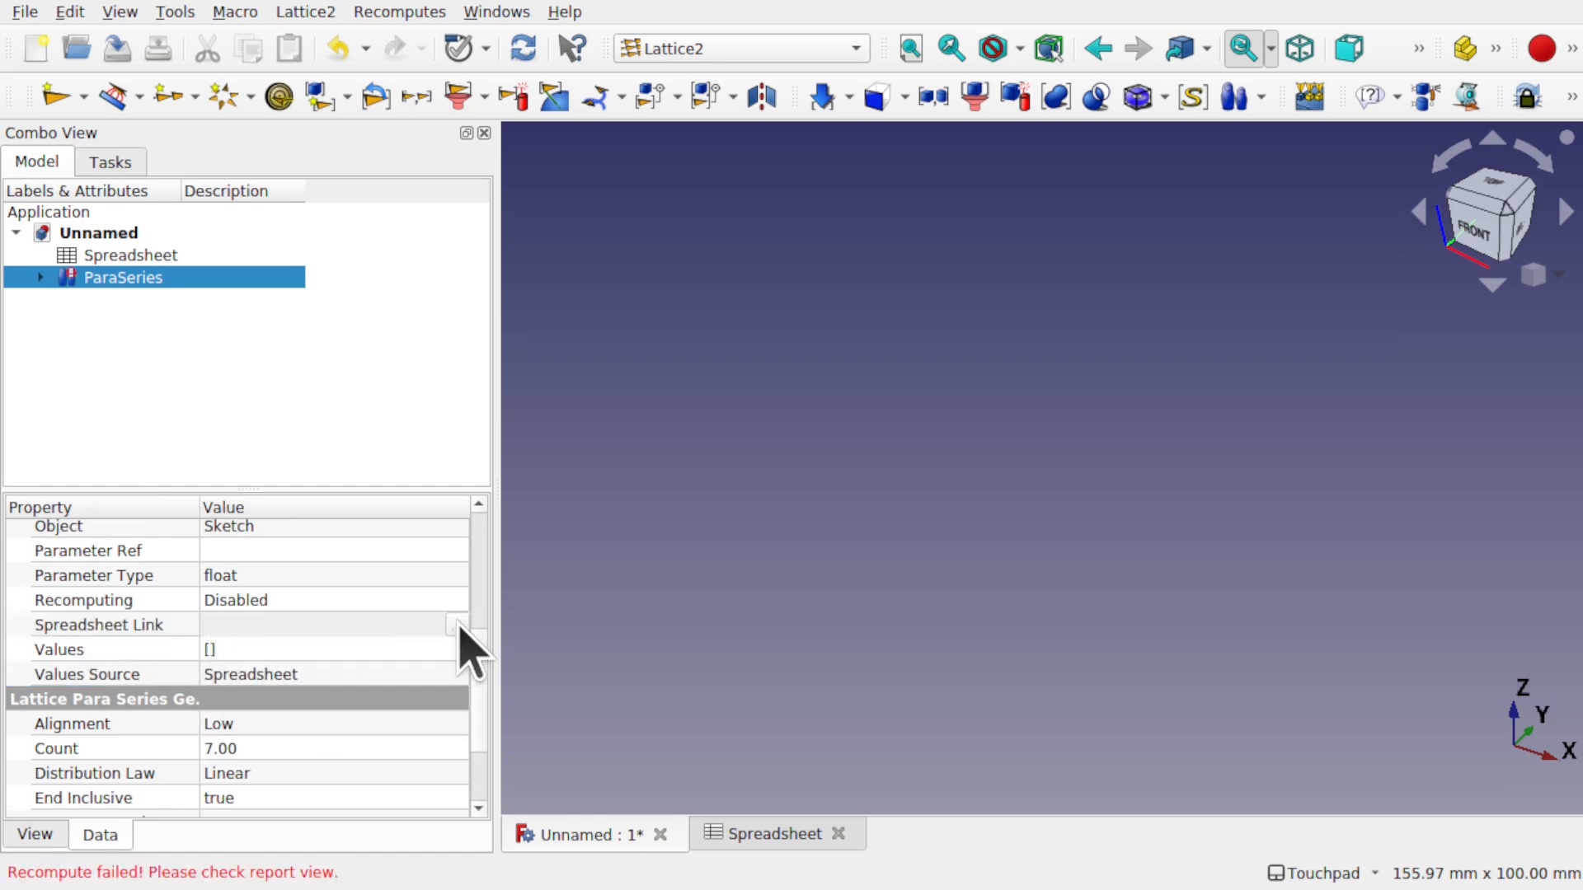
pyautogui.click(389, 676)
pyautogui.click(408, 629)
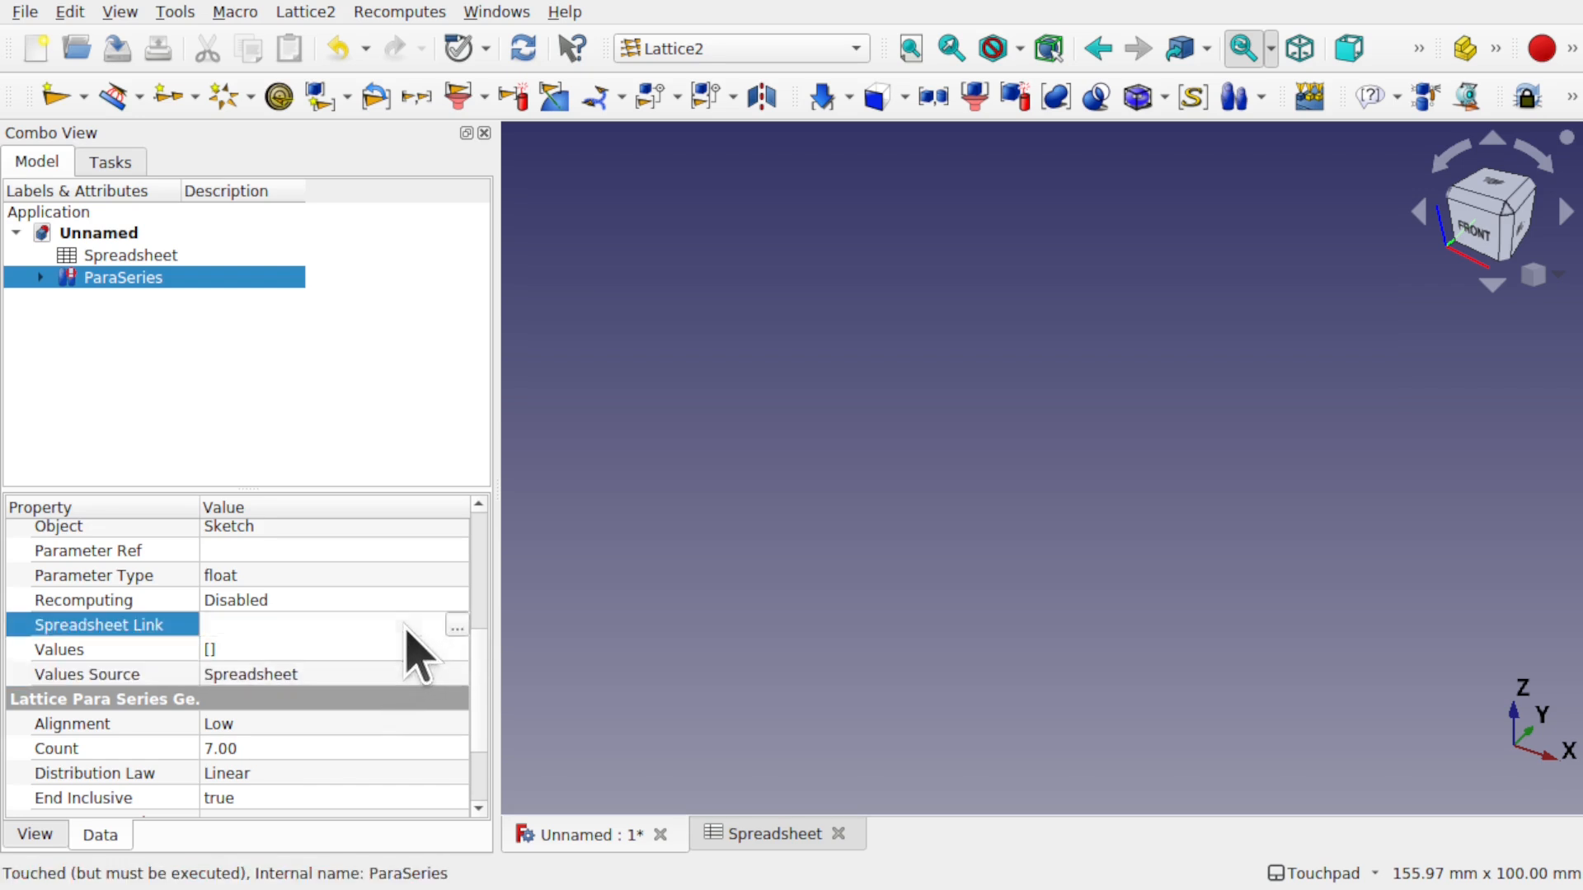
pyautogui.click(456, 626)
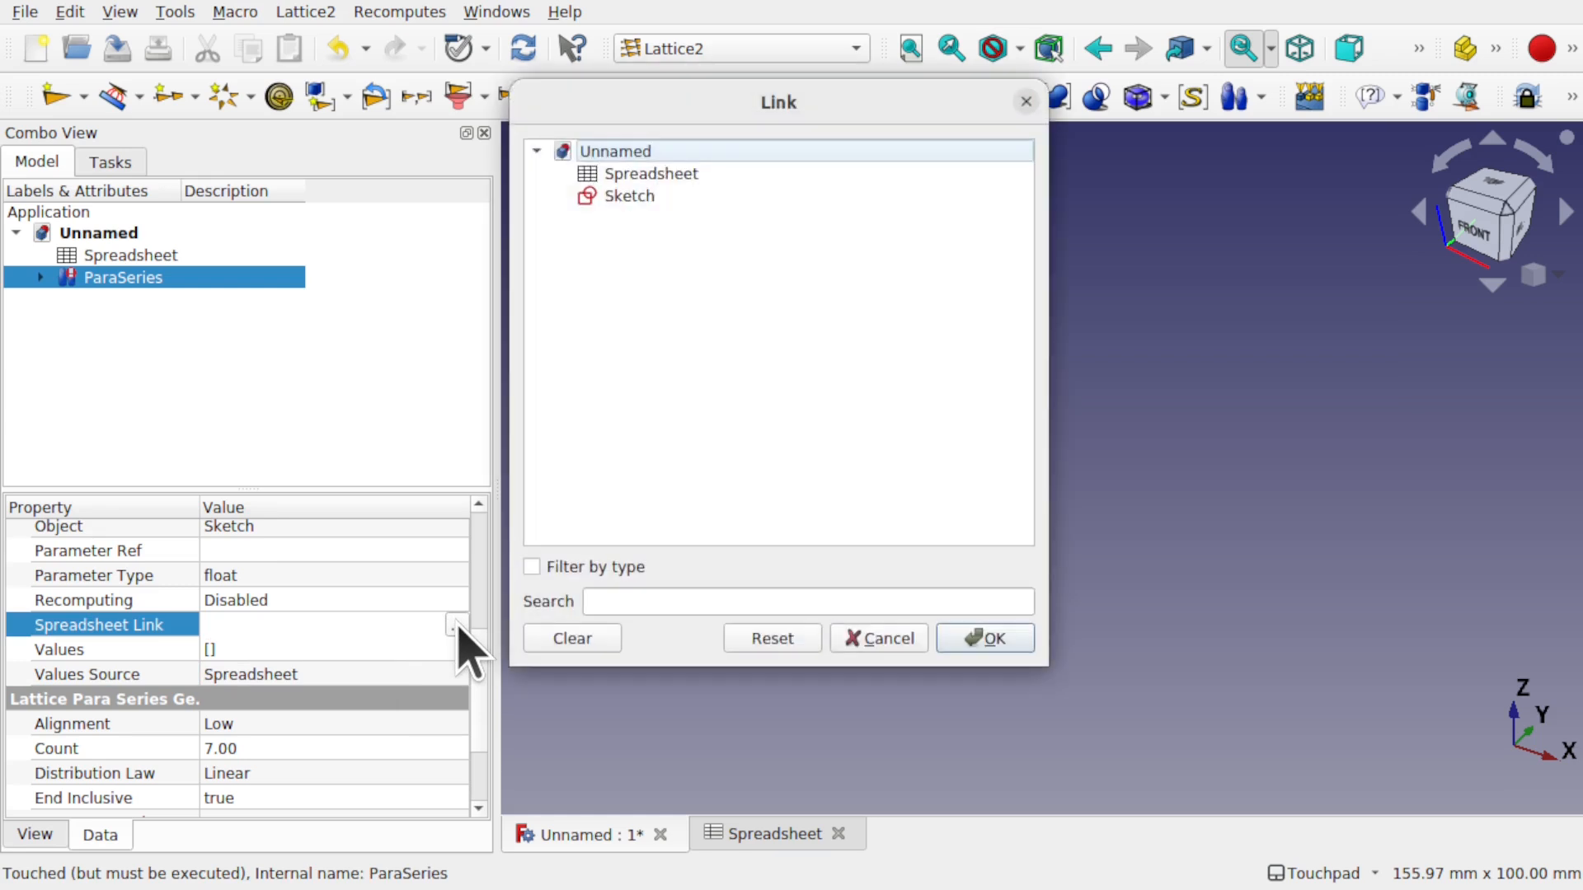
pyautogui.click(689, 175)
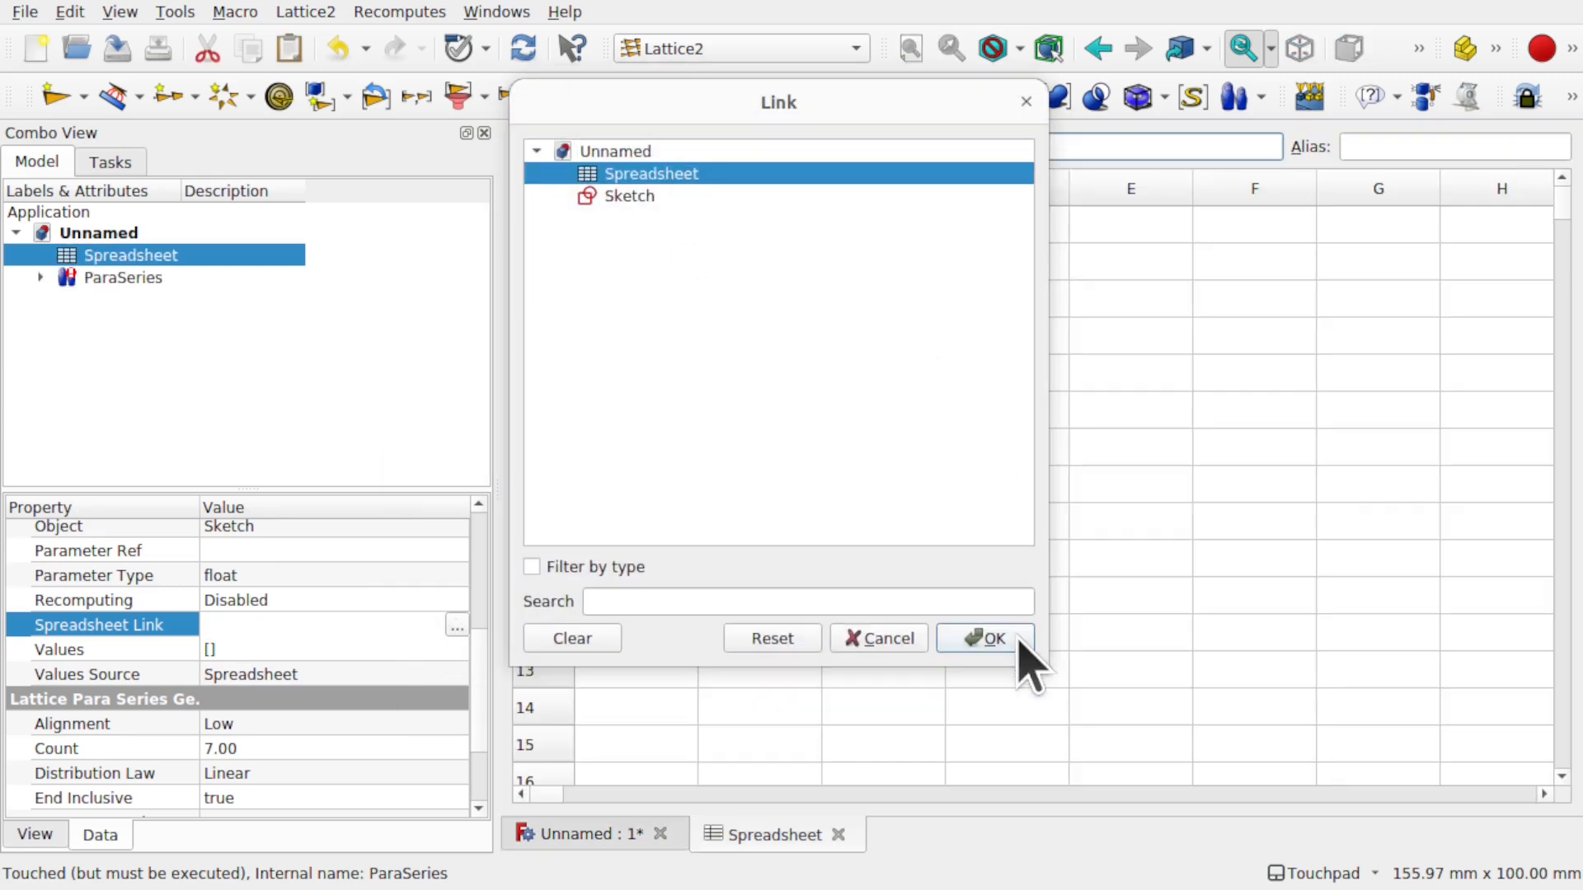
pyautogui.click(983, 639)
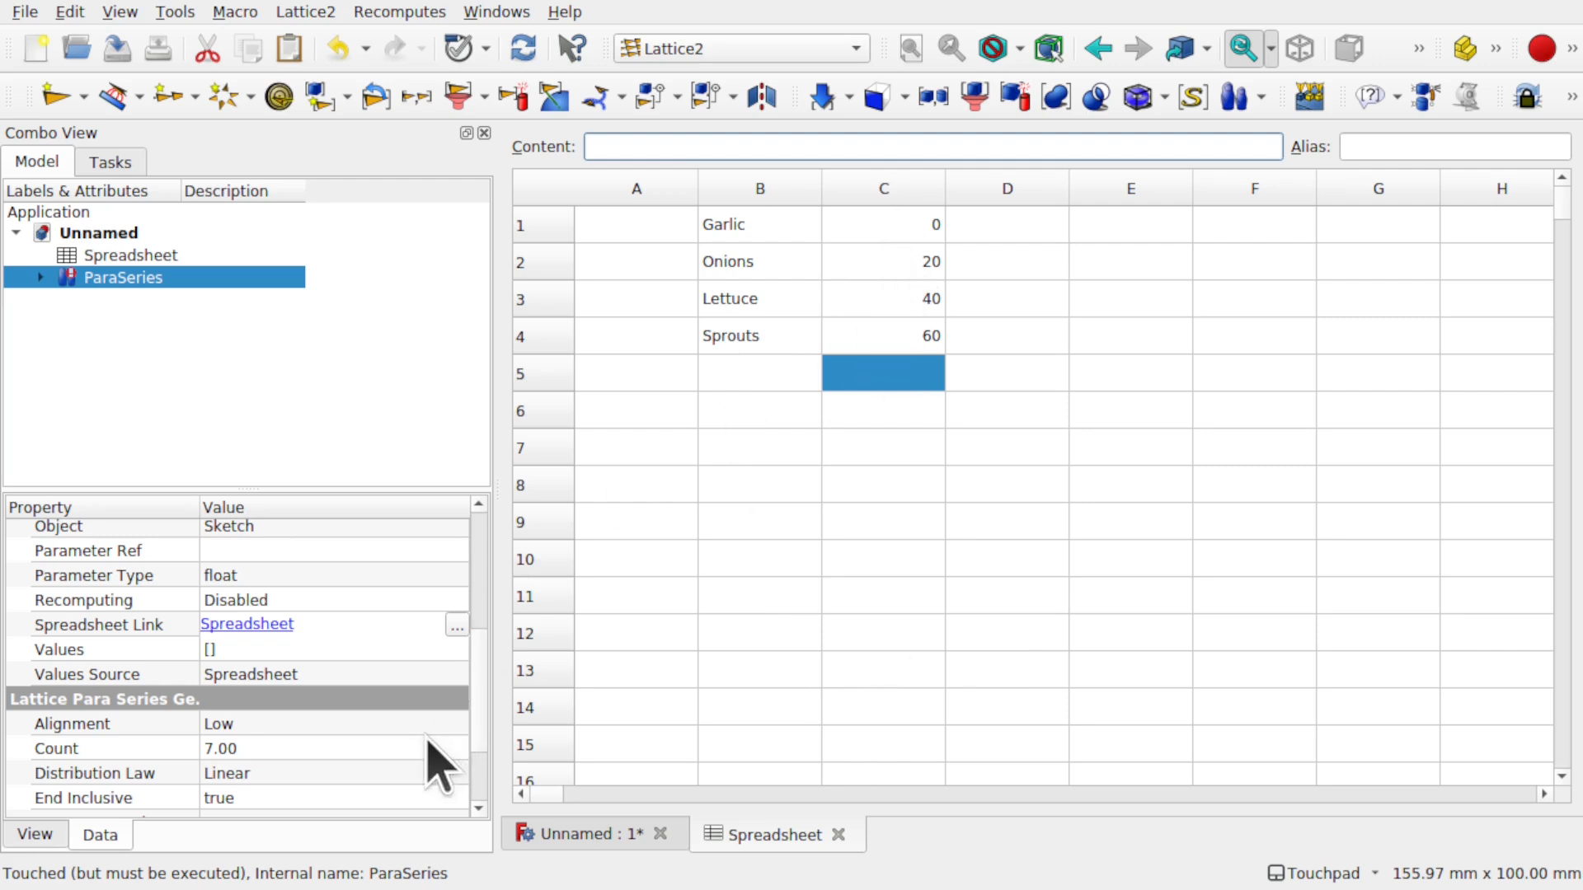
# - Set the ParaSeries Cell Start to C1
pyautogui.scroll(5, 329, 643)
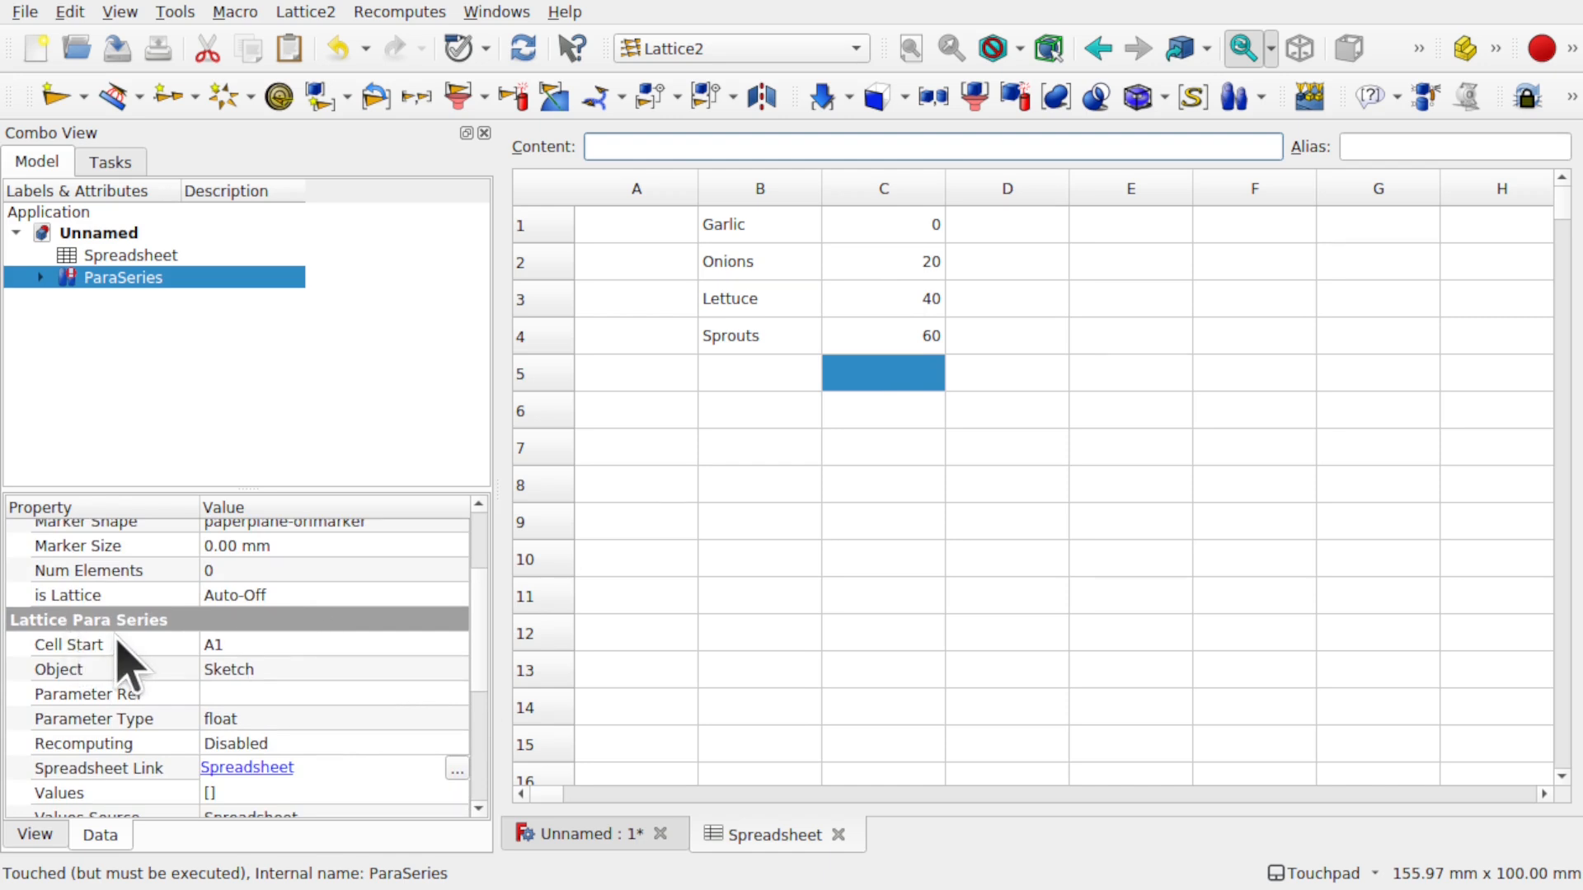
pyautogui.click(296, 646)
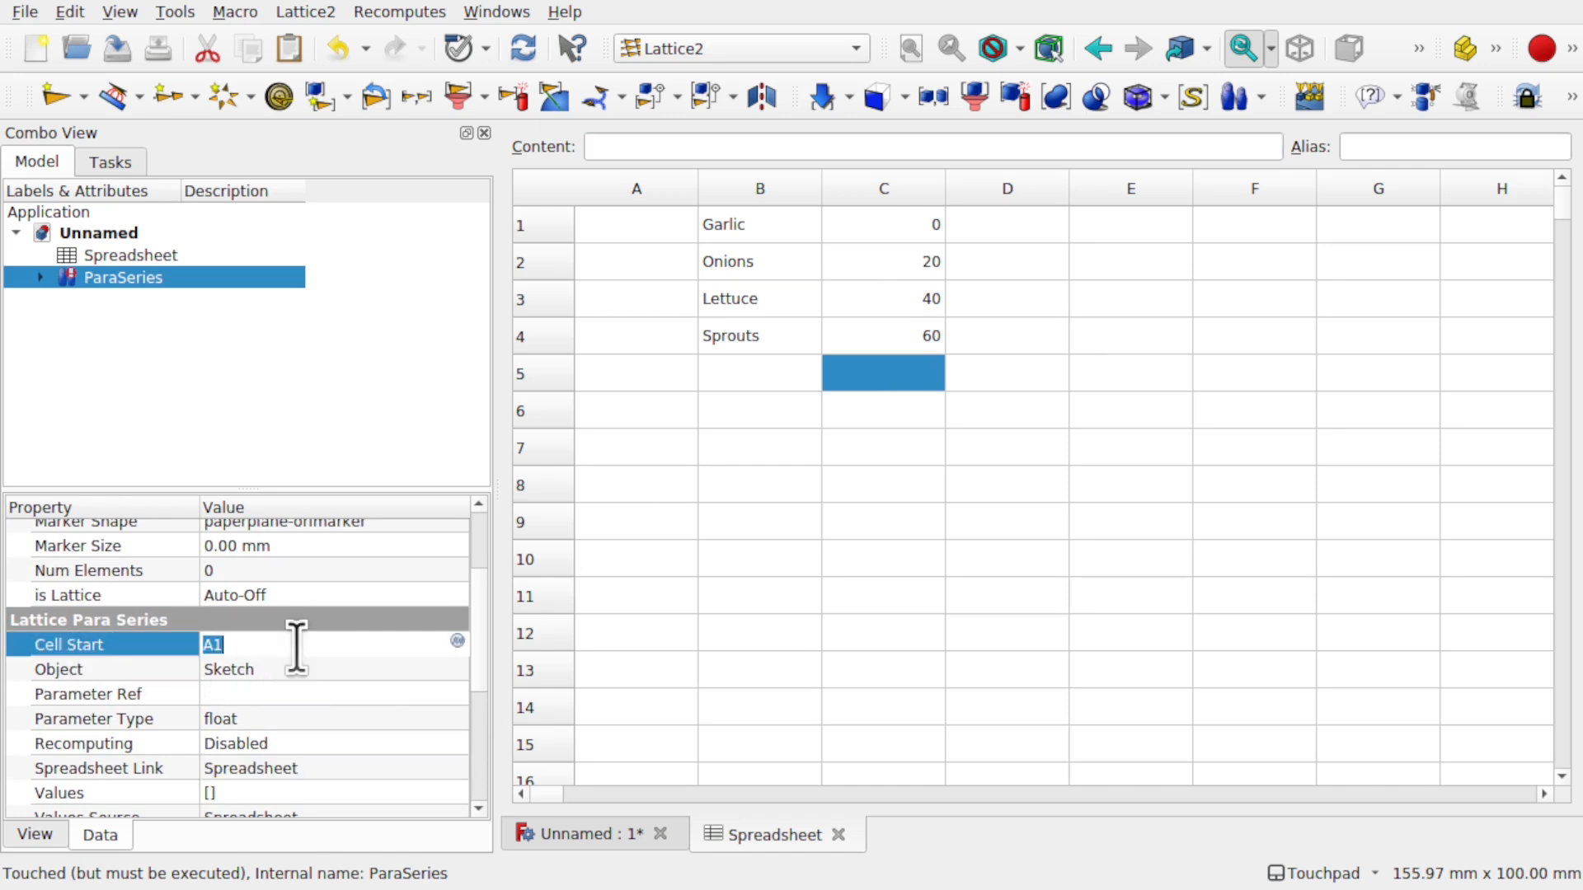
pyautogui.write('C')
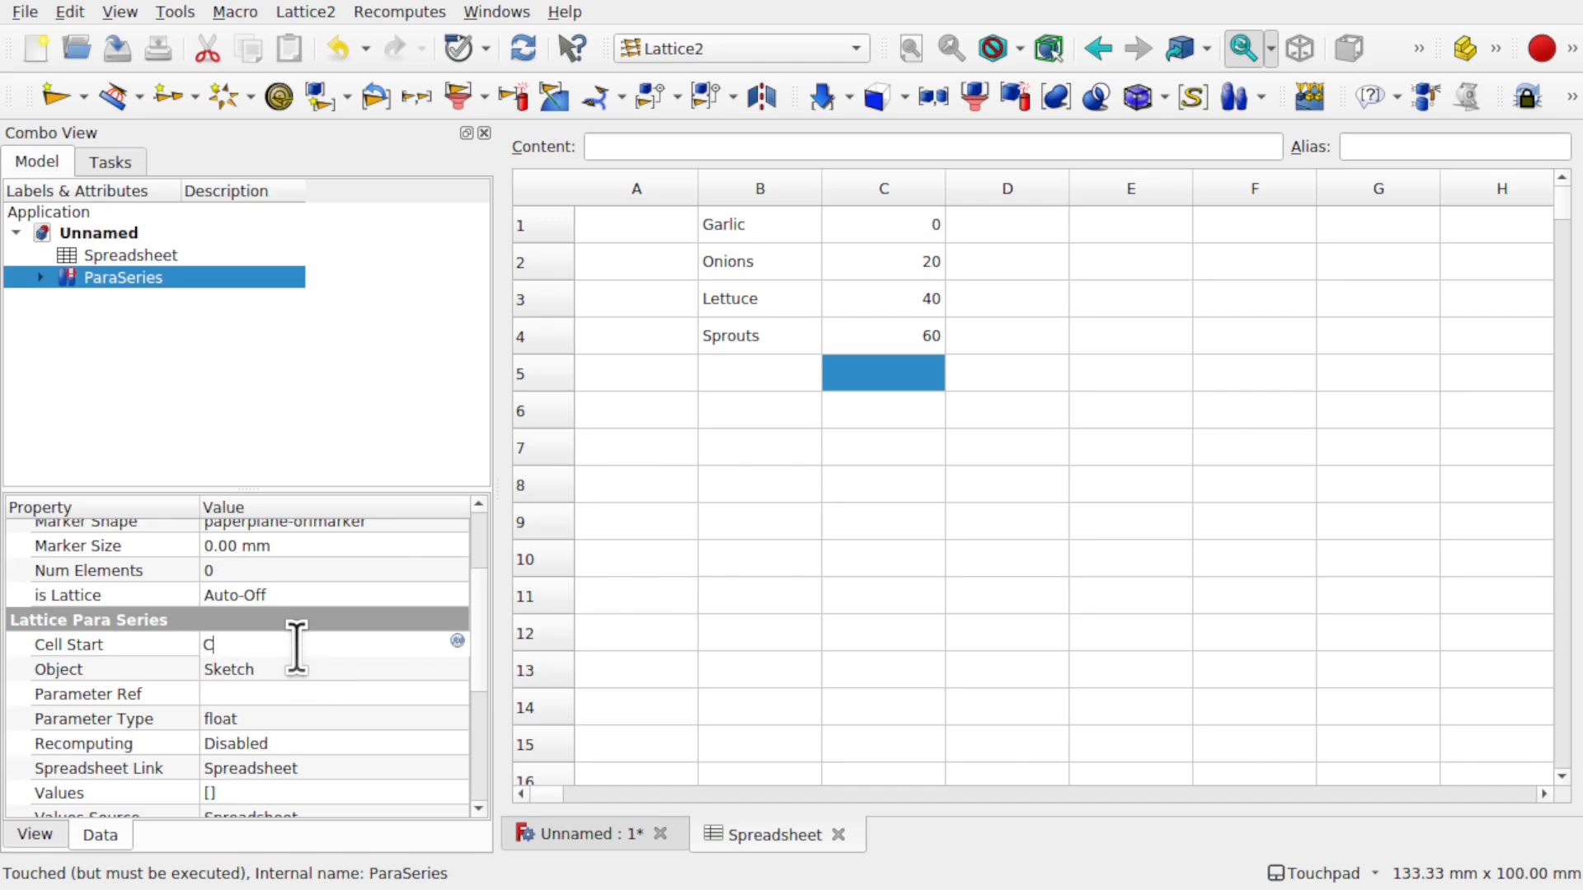
pyautogui.press('Return')
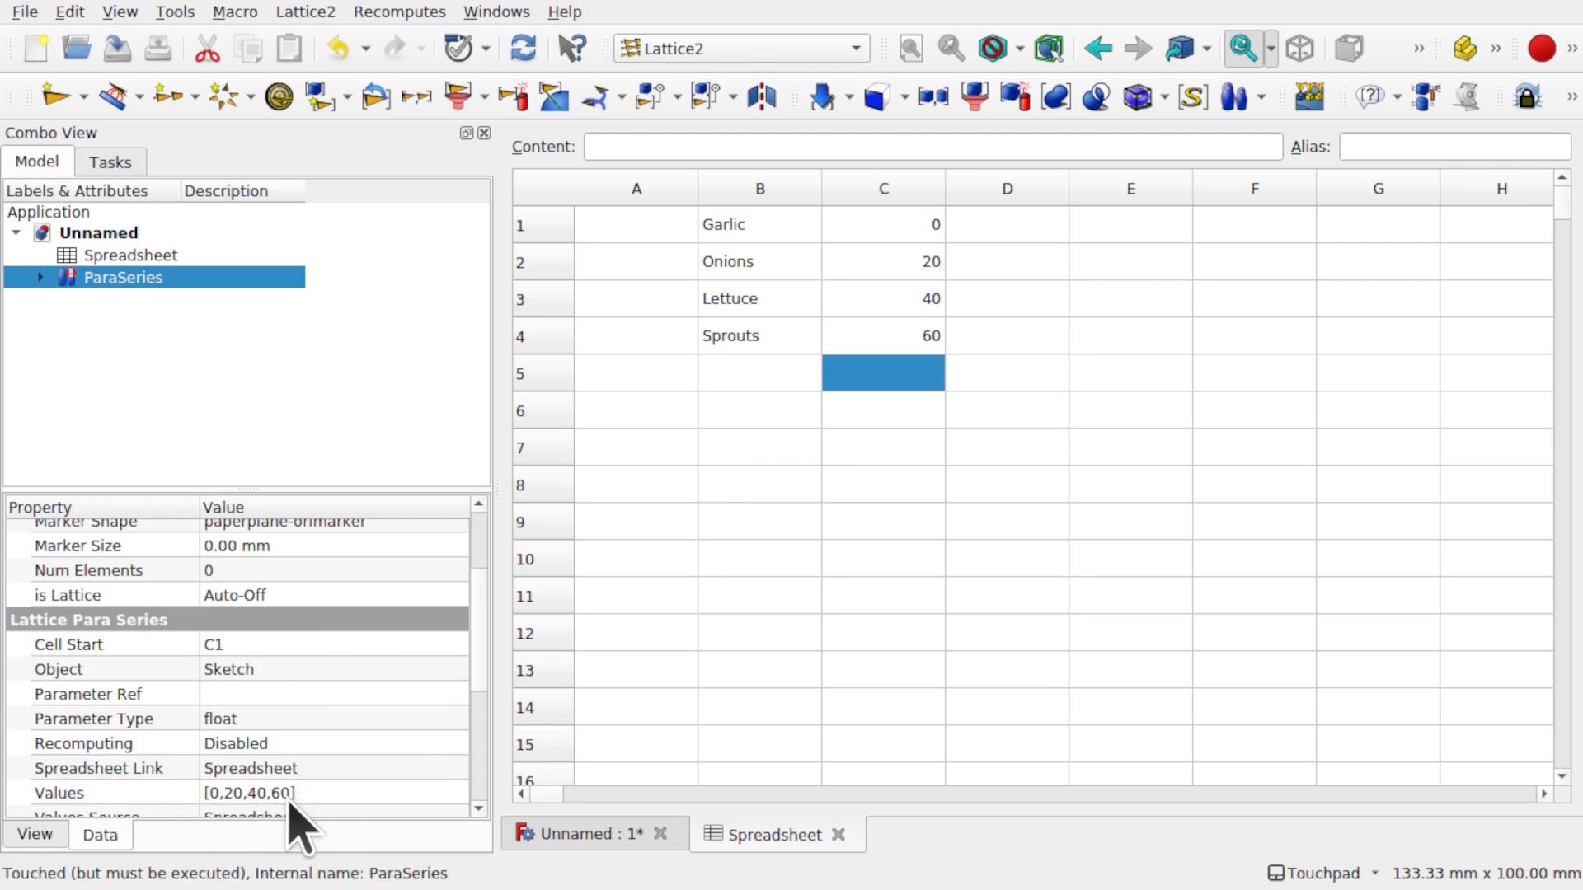
# - Test a fifth value of 80 in cell C5, then clear C5 to return to four values
pyautogui.doubleClick(904, 372)
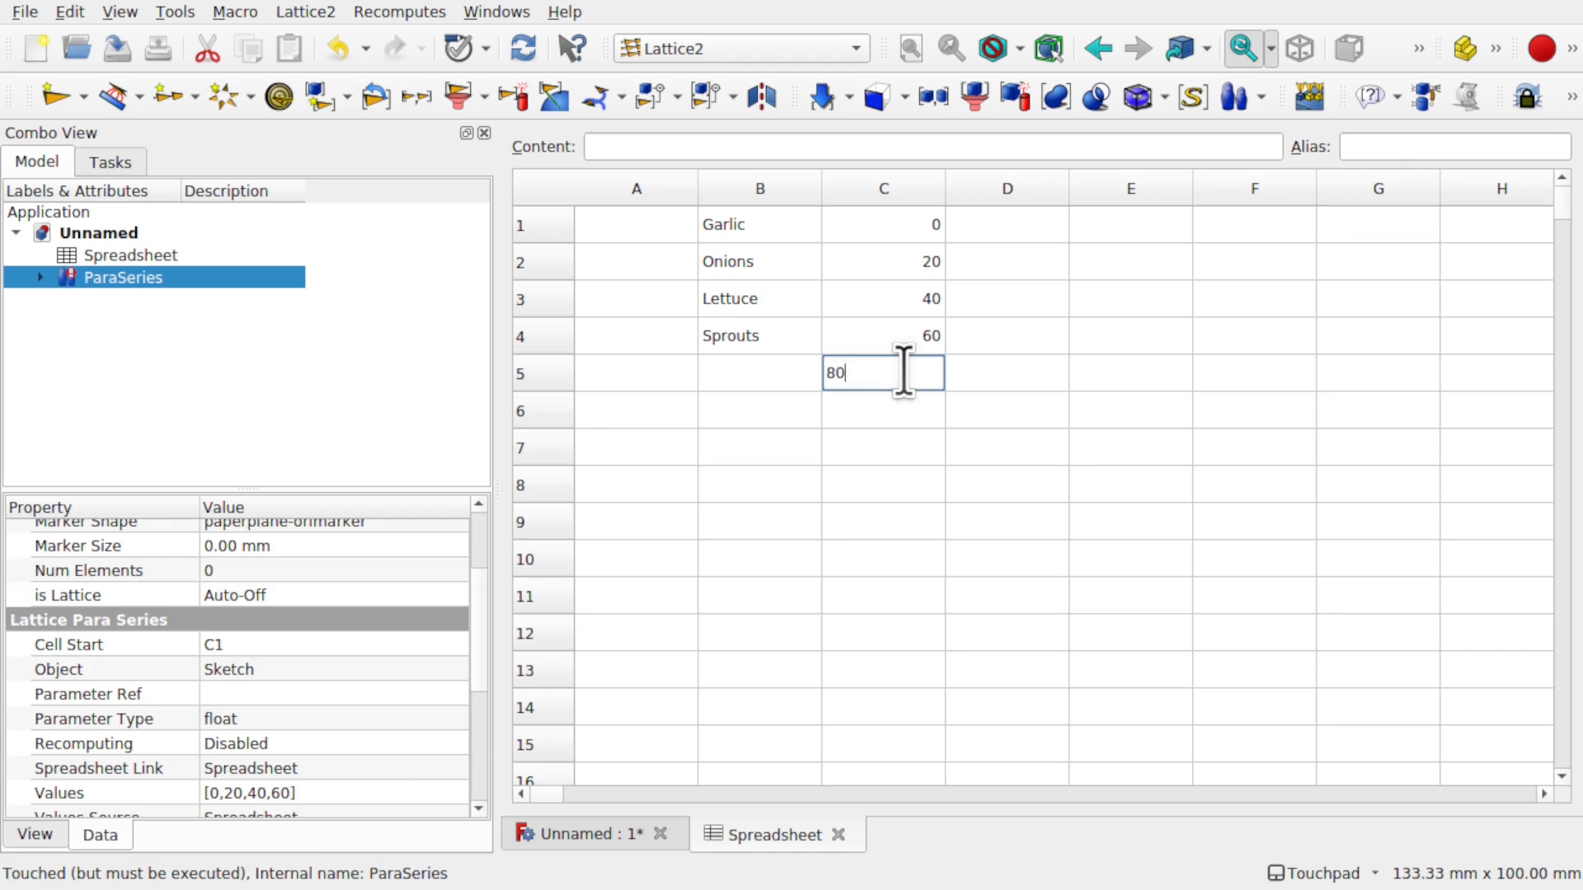
pyautogui.press('Return')
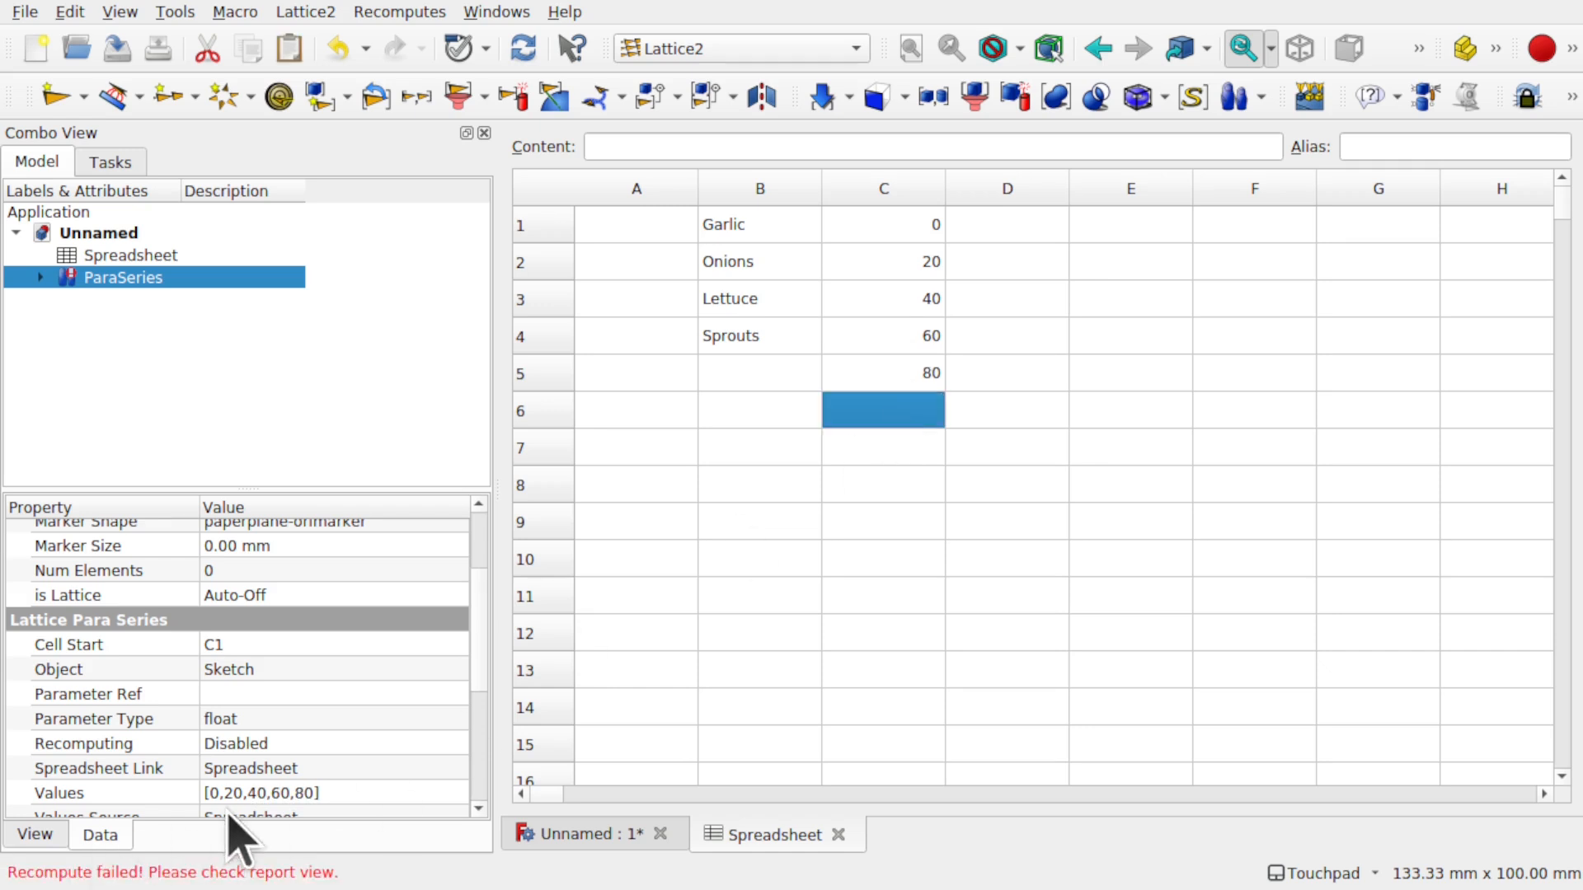
pyautogui.doubleClick(920, 371)
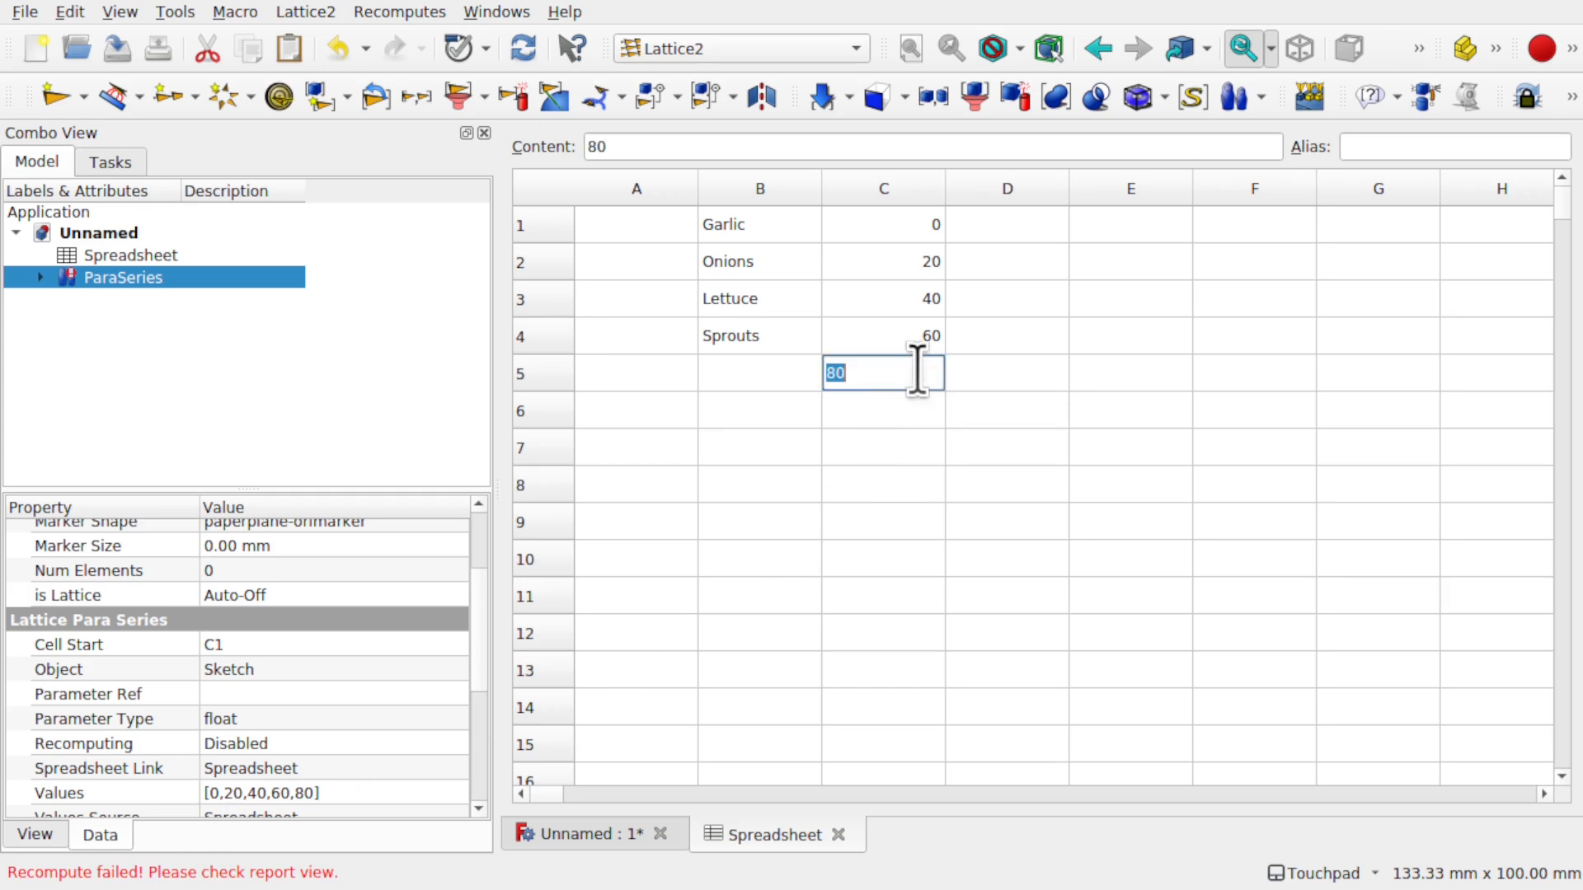
pyautogui.click(858, 339)
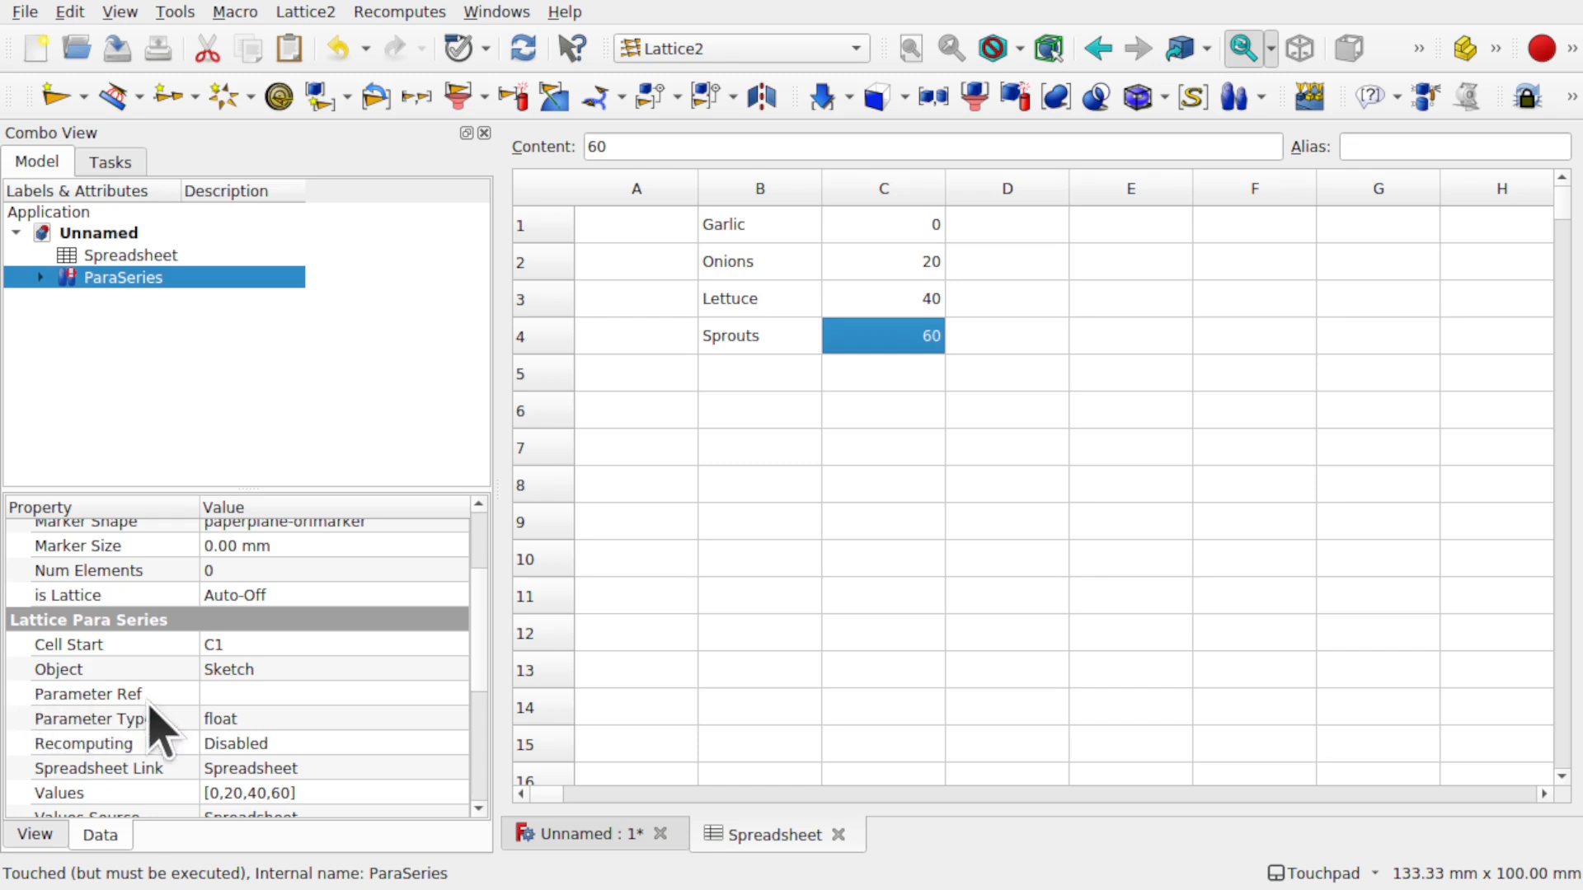
pyautogui.click(266, 695)
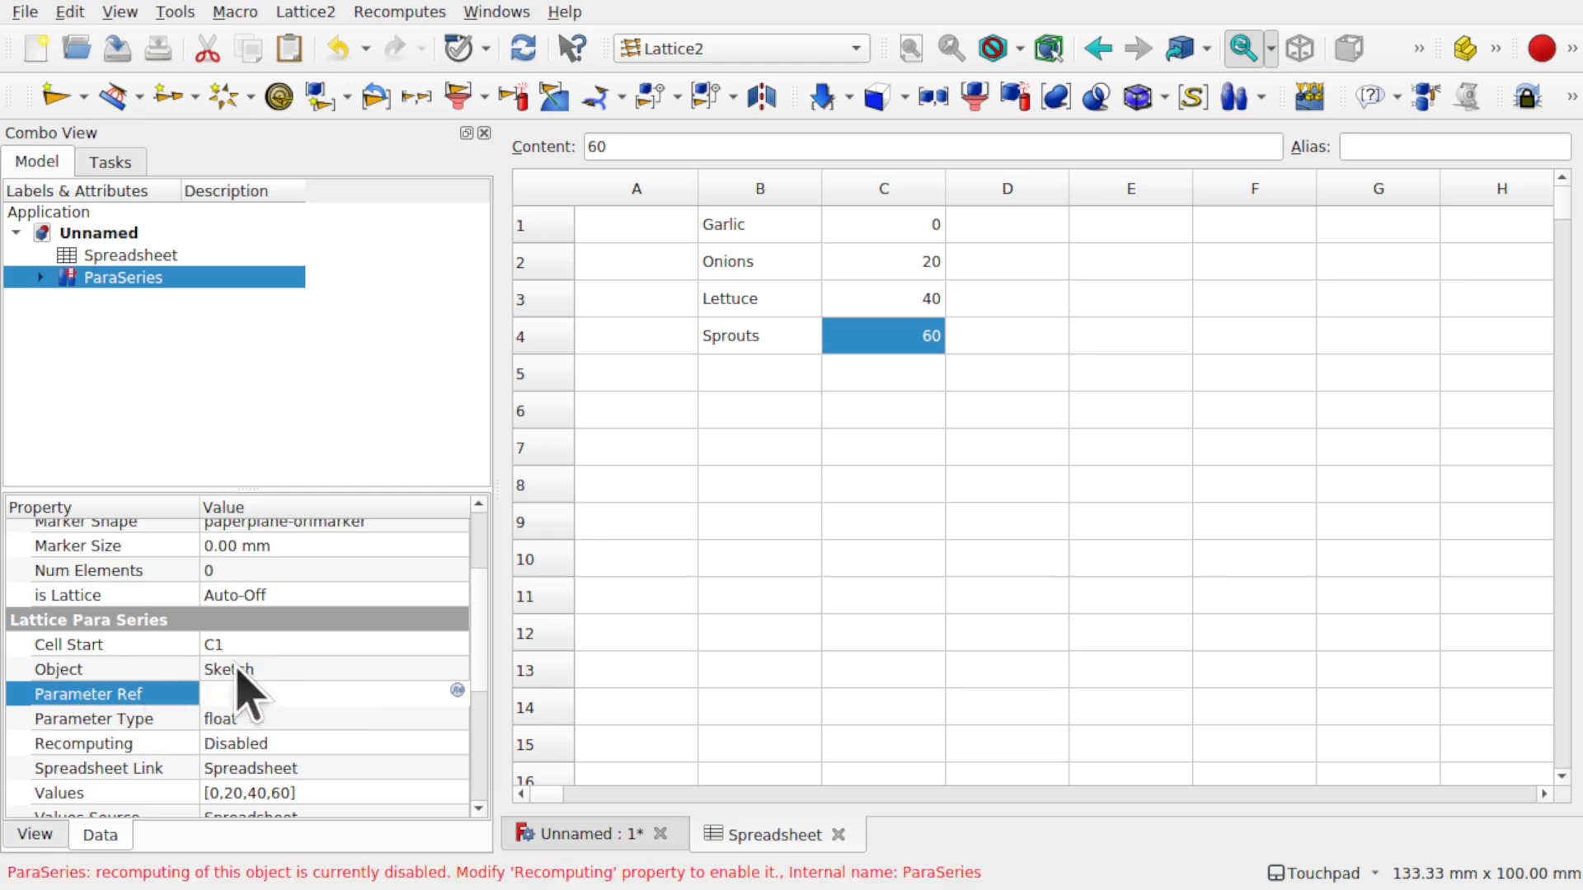
# - Enter Sketch as the ParaSeries parameter reference and inspect the sketch's Placement Base x, y, z
pyautogui.write('Sketch')
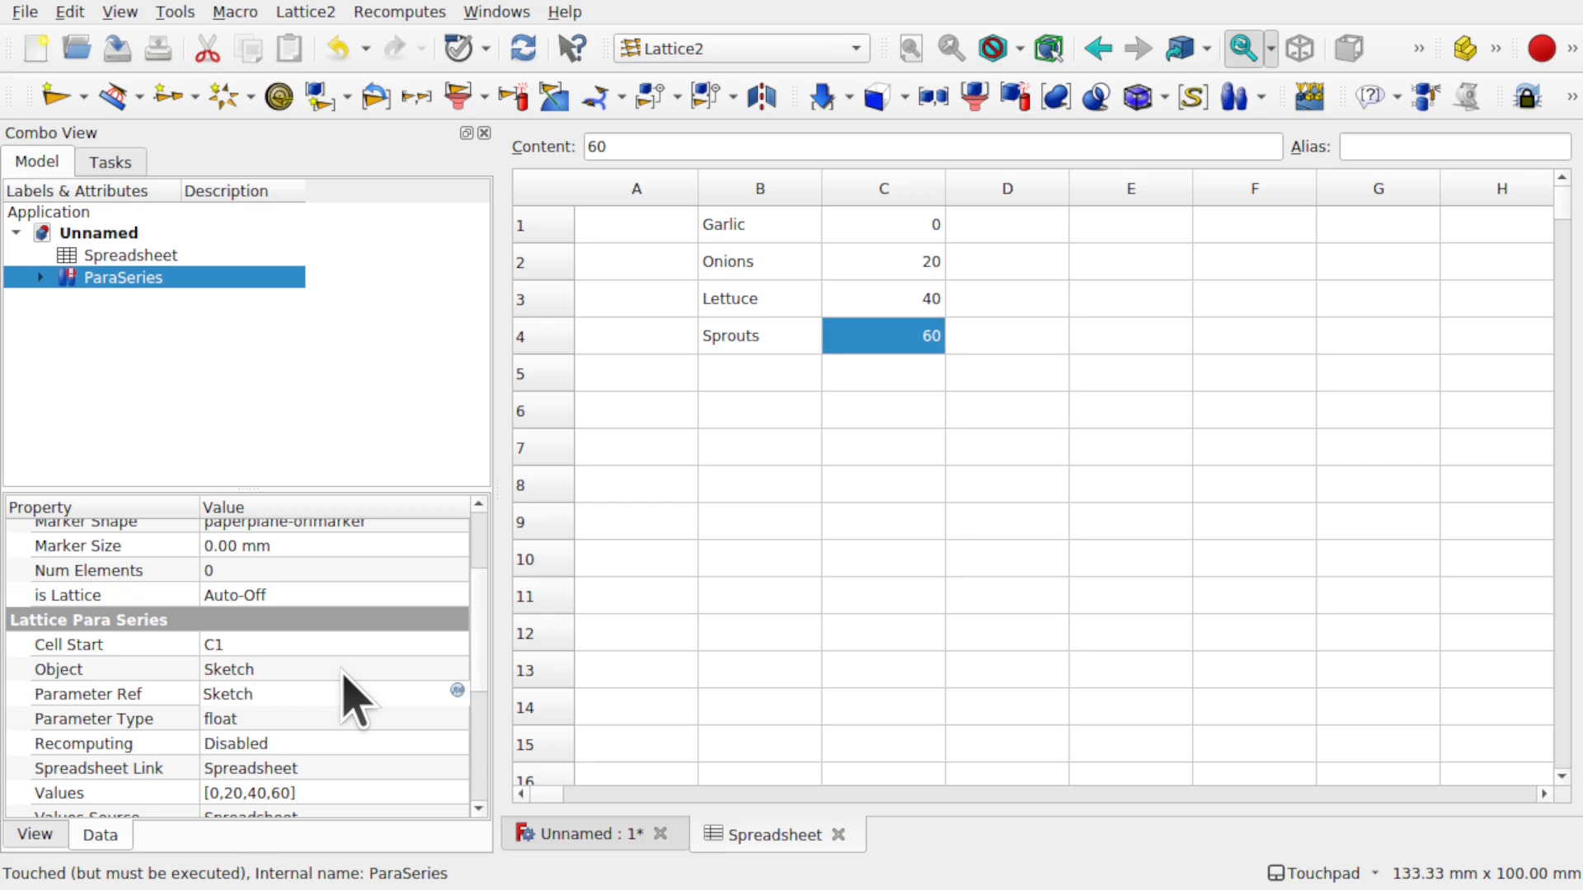
pyautogui.click(40, 277)
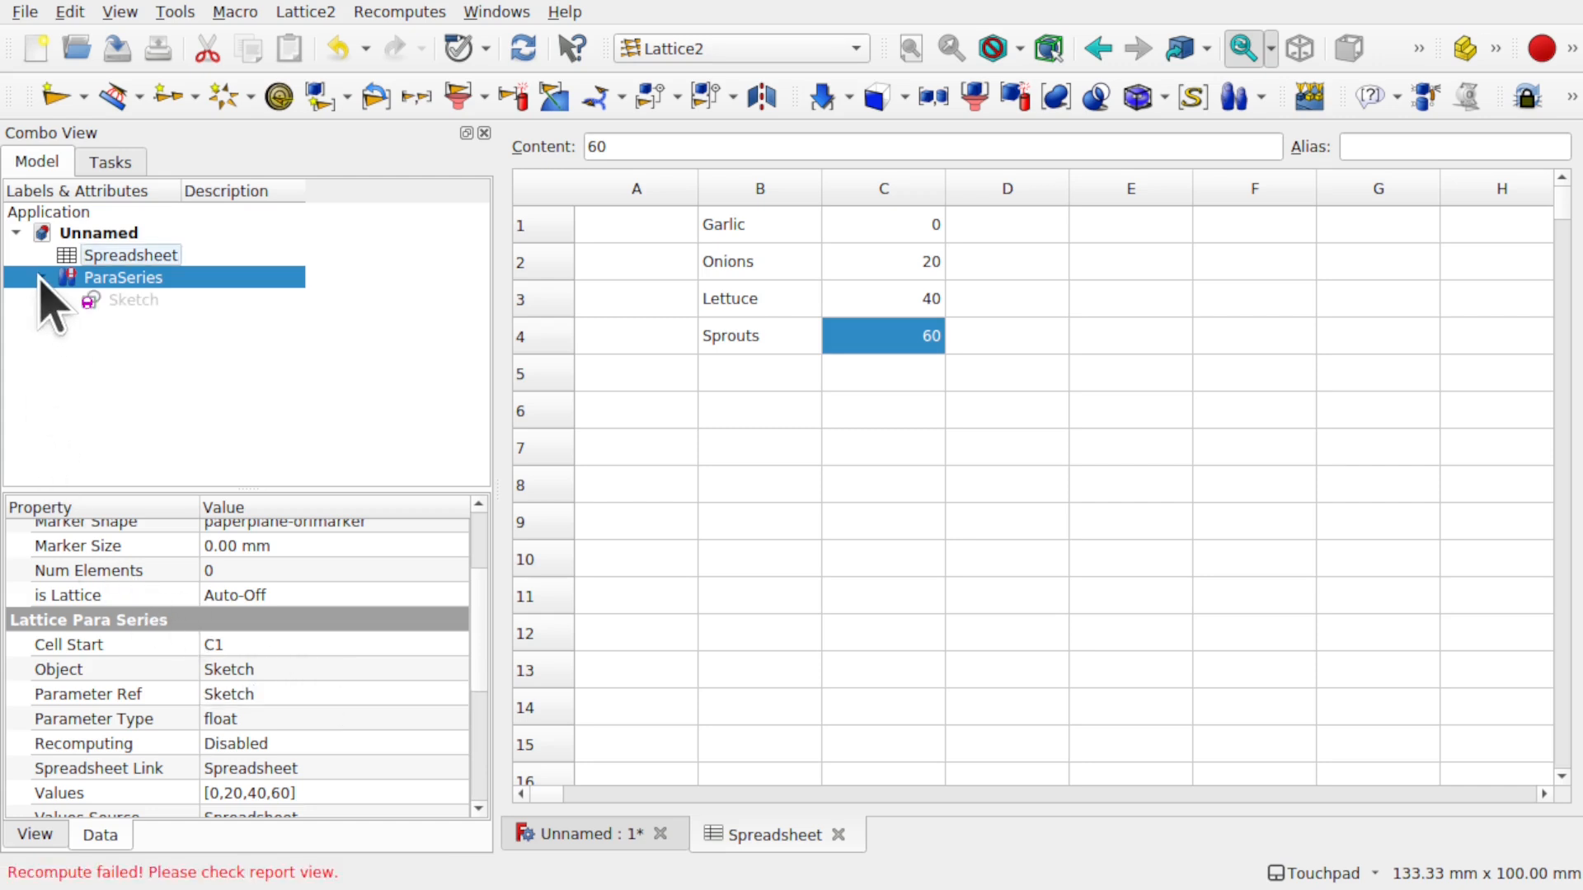
pyautogui.click(100, 300)
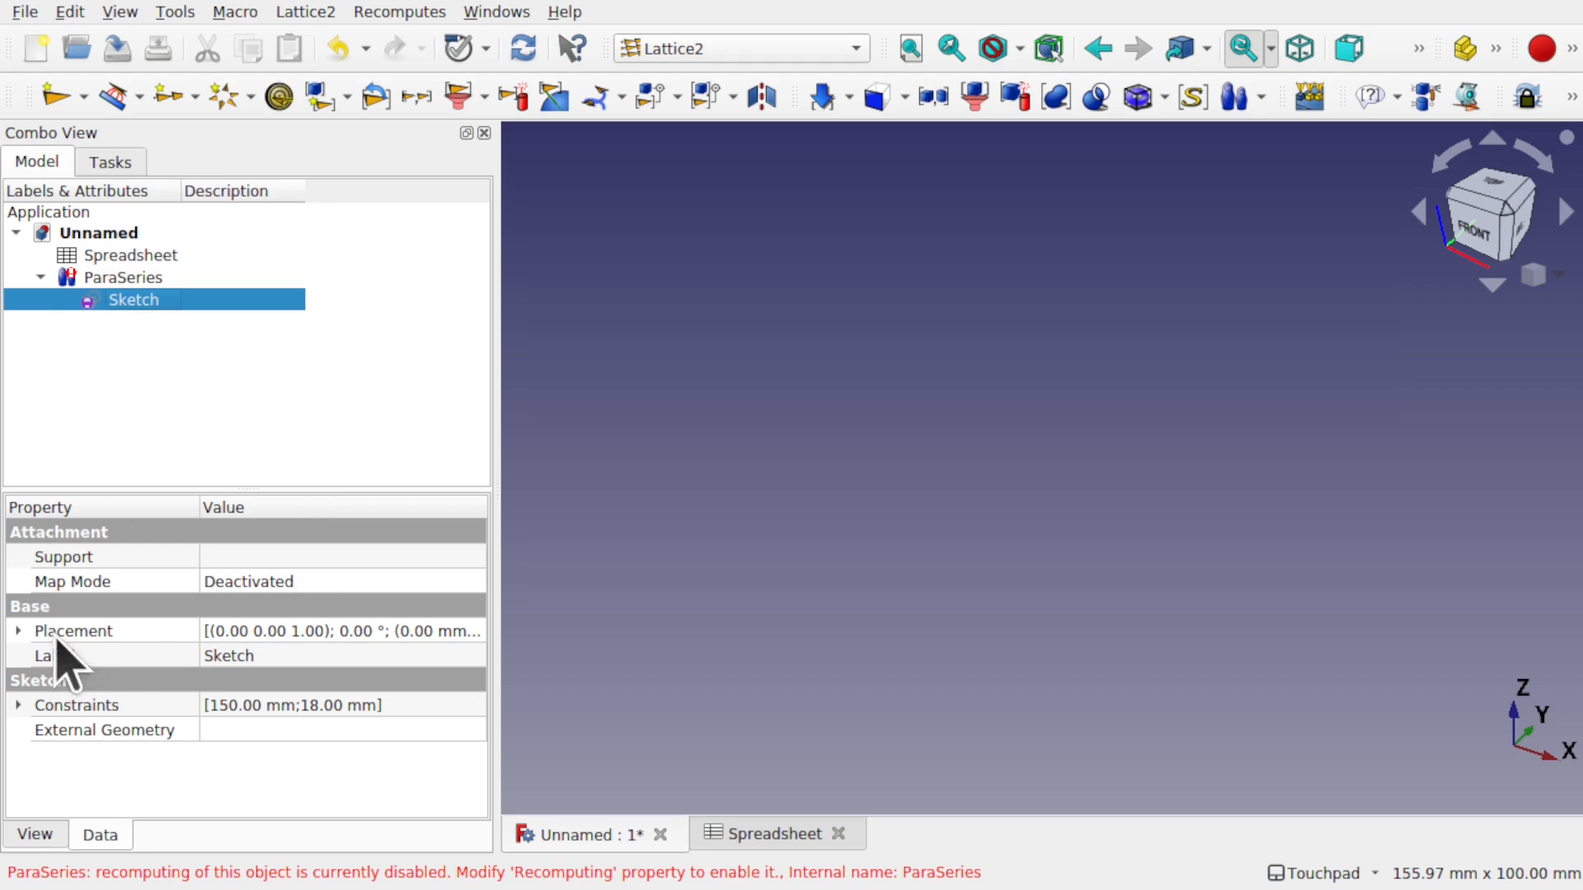
pyautogui.click(19, 632)
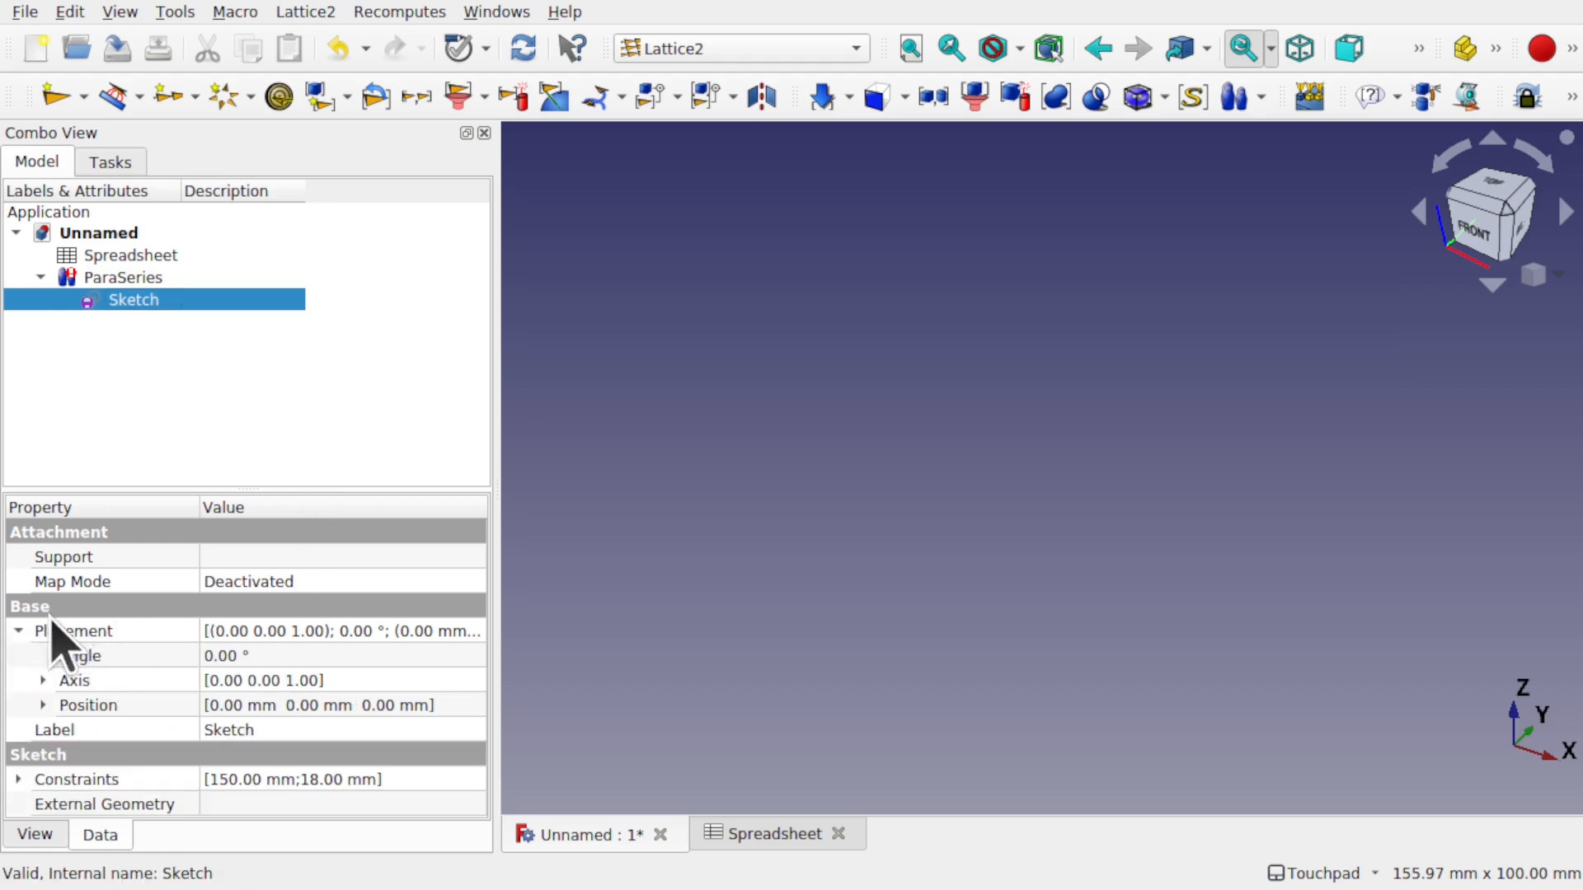
pyautogui.click(43, 705)
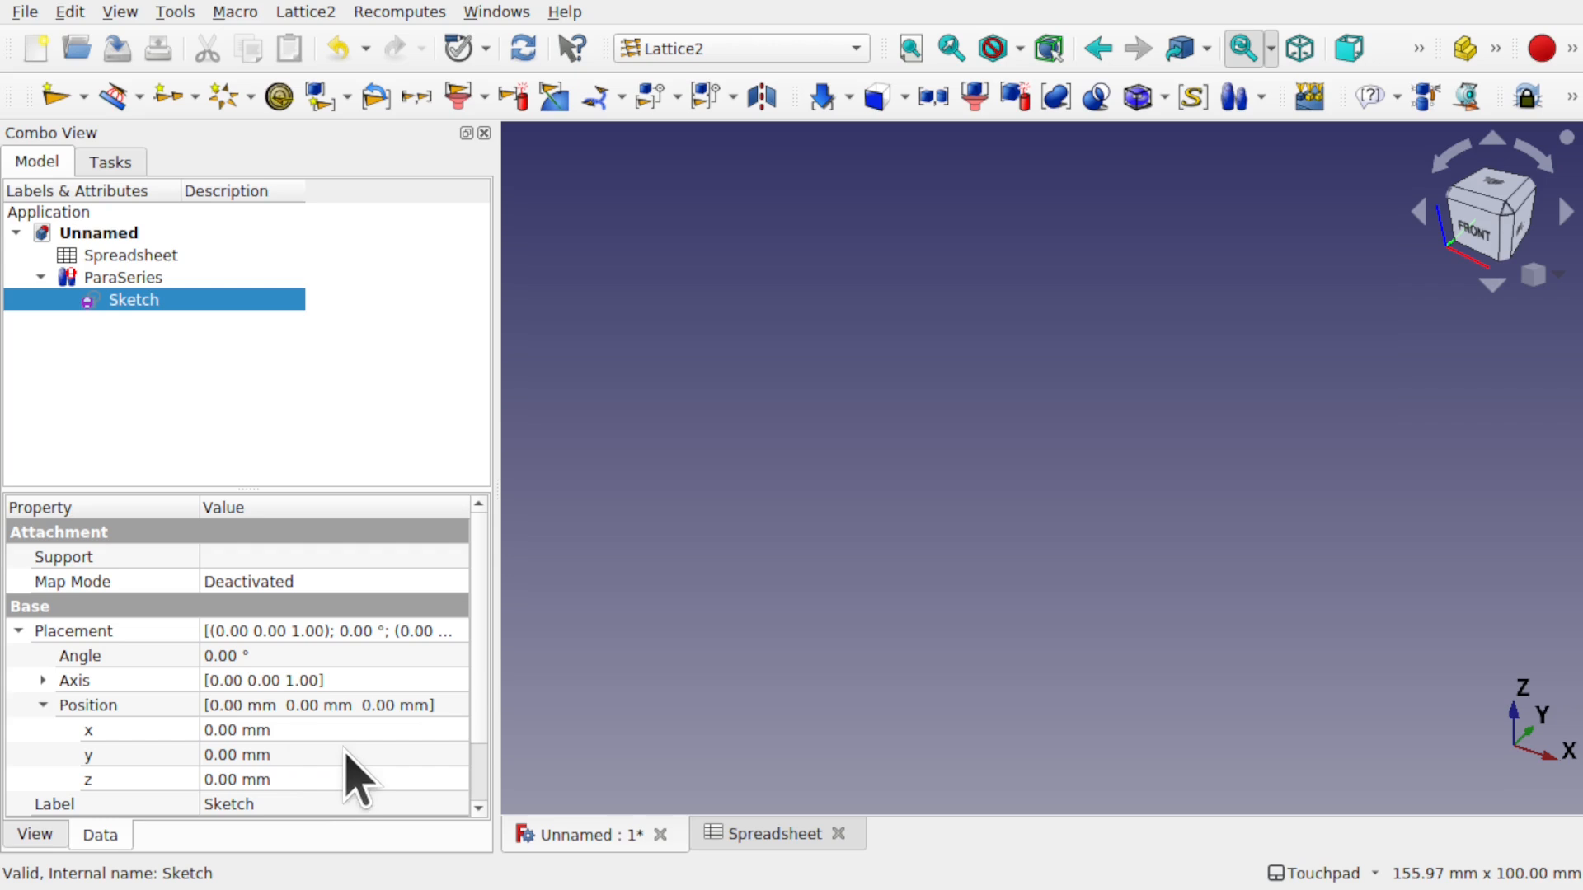
# - Extend the ParaSeries Parameter Ref to Sketch.Placement.Base.x
pyautogui.click(132, 278)
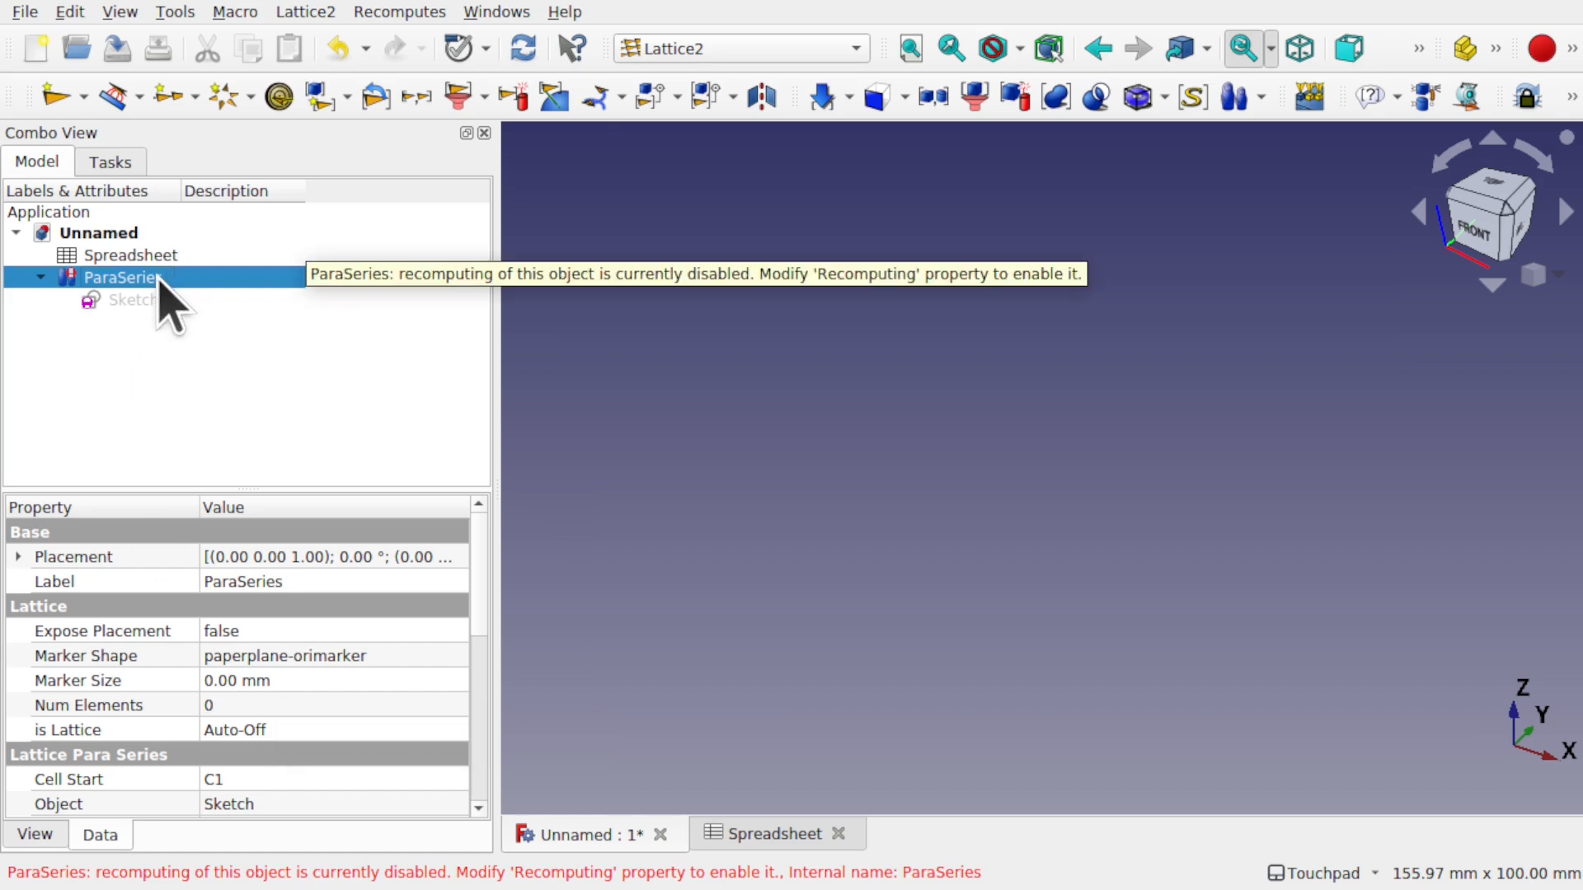
pyautogui.scroll(-1, 495, 641)
pyautogui.scroll(-3, 487, 692)
pyautogui.scroll(1, 484, 717)
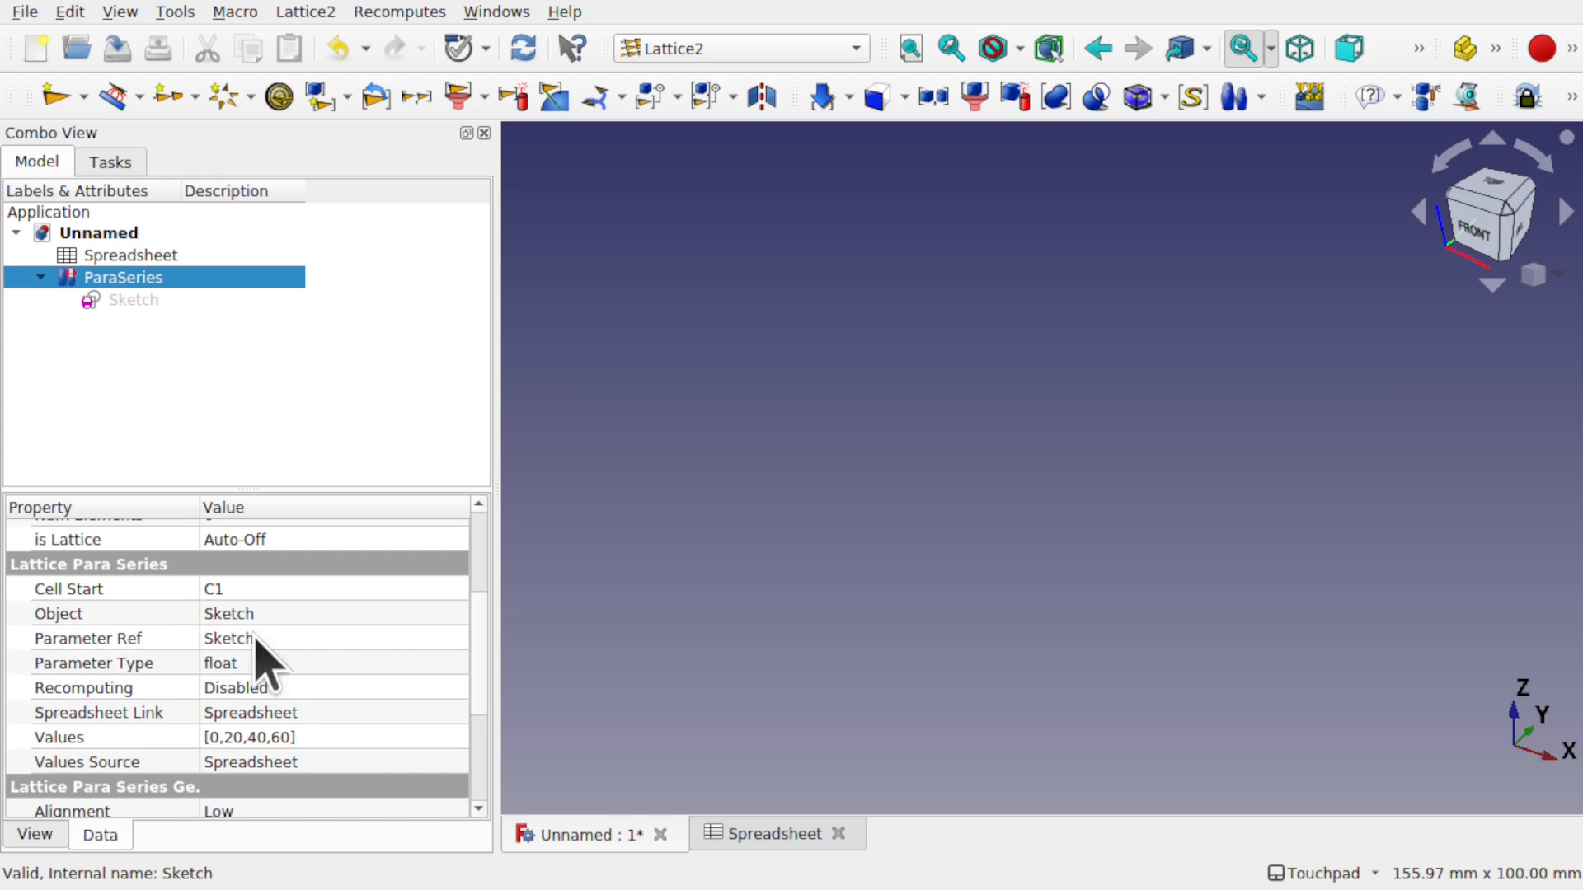
pyautogui.click(295, 638)
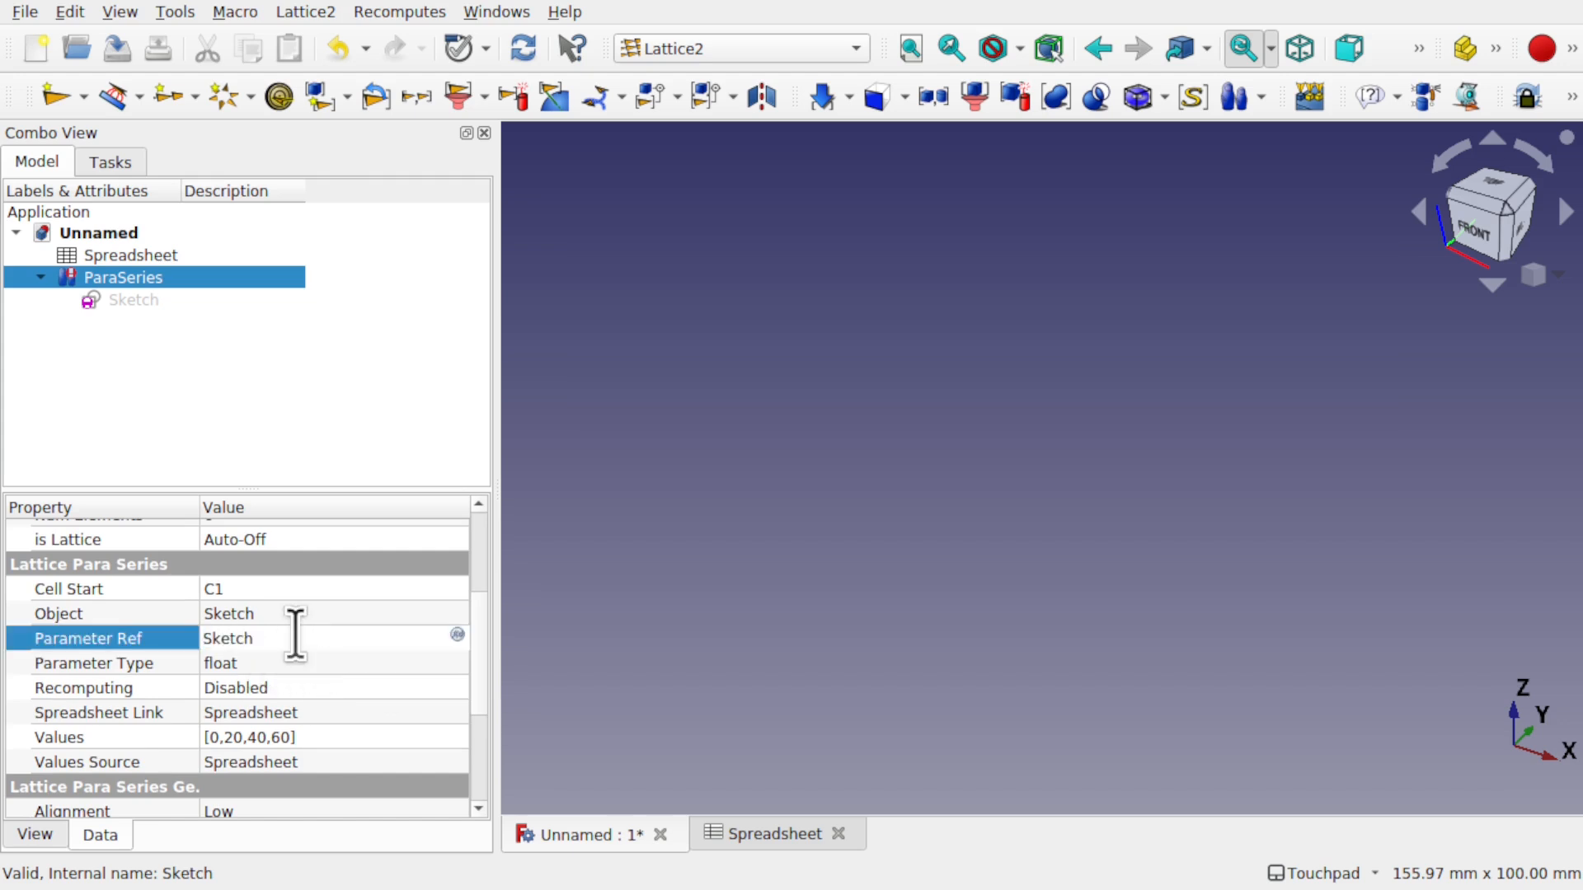
pyautogui.write('.Placement.Base')
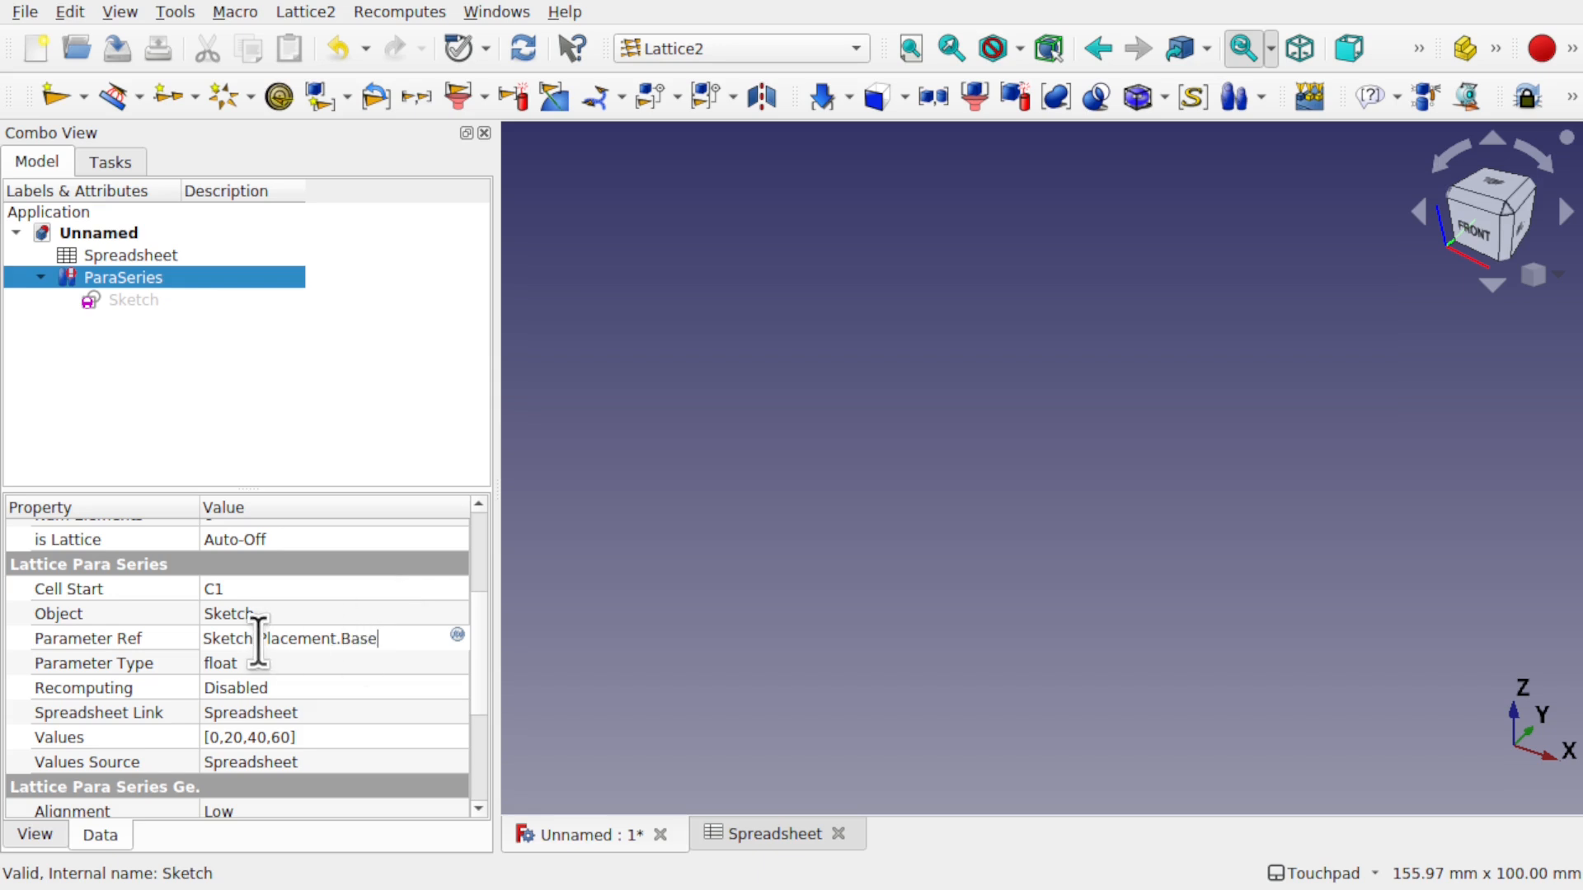
pyautogui.press('Return')
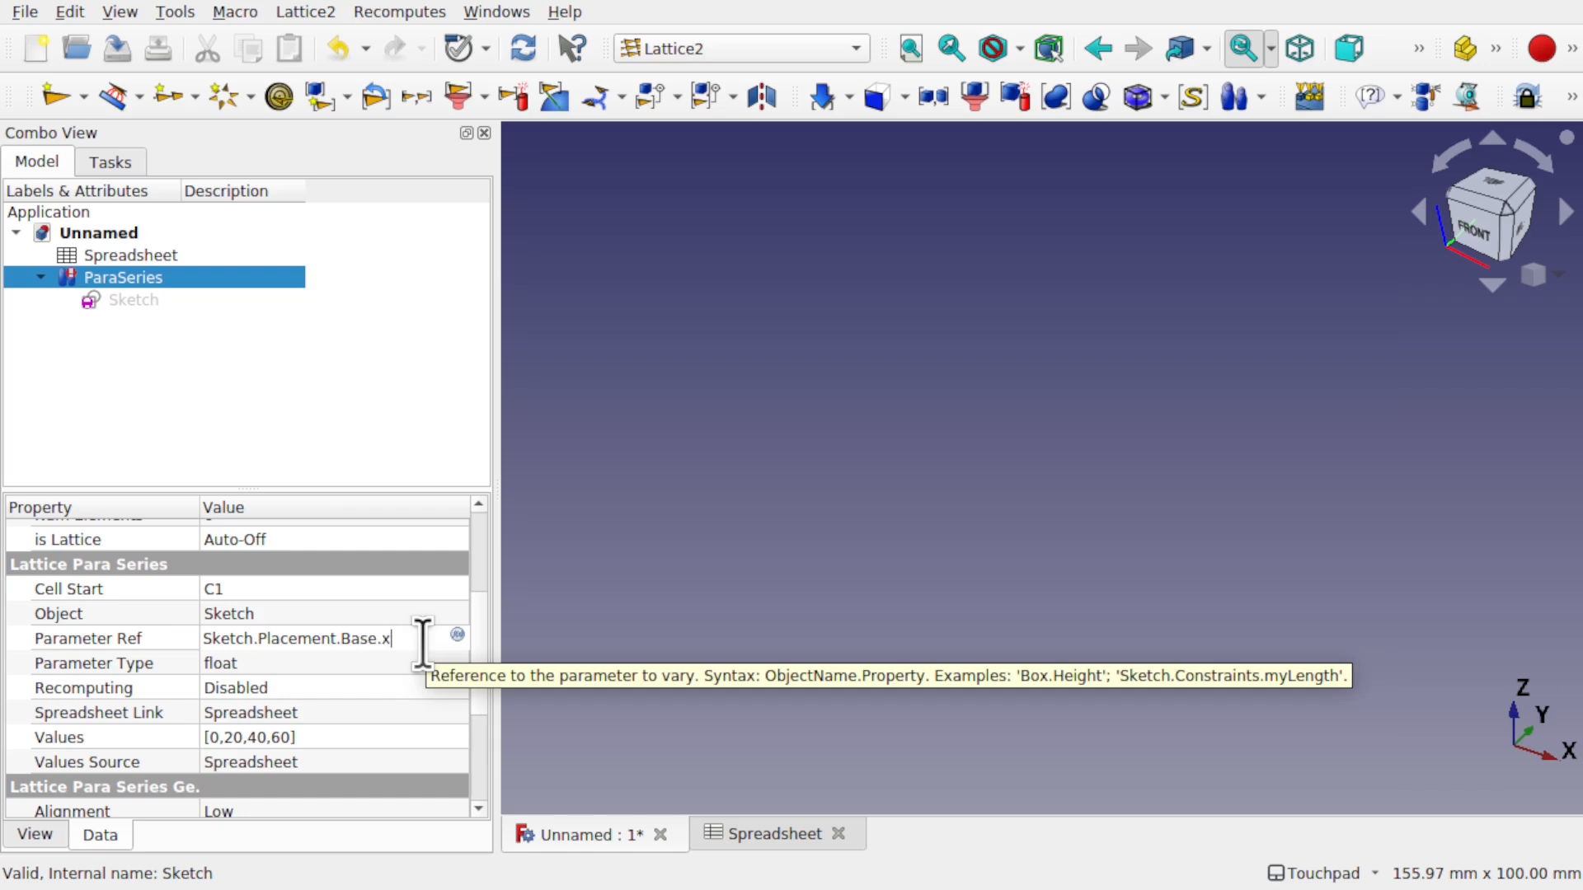
pyautogui.click(332, 656)
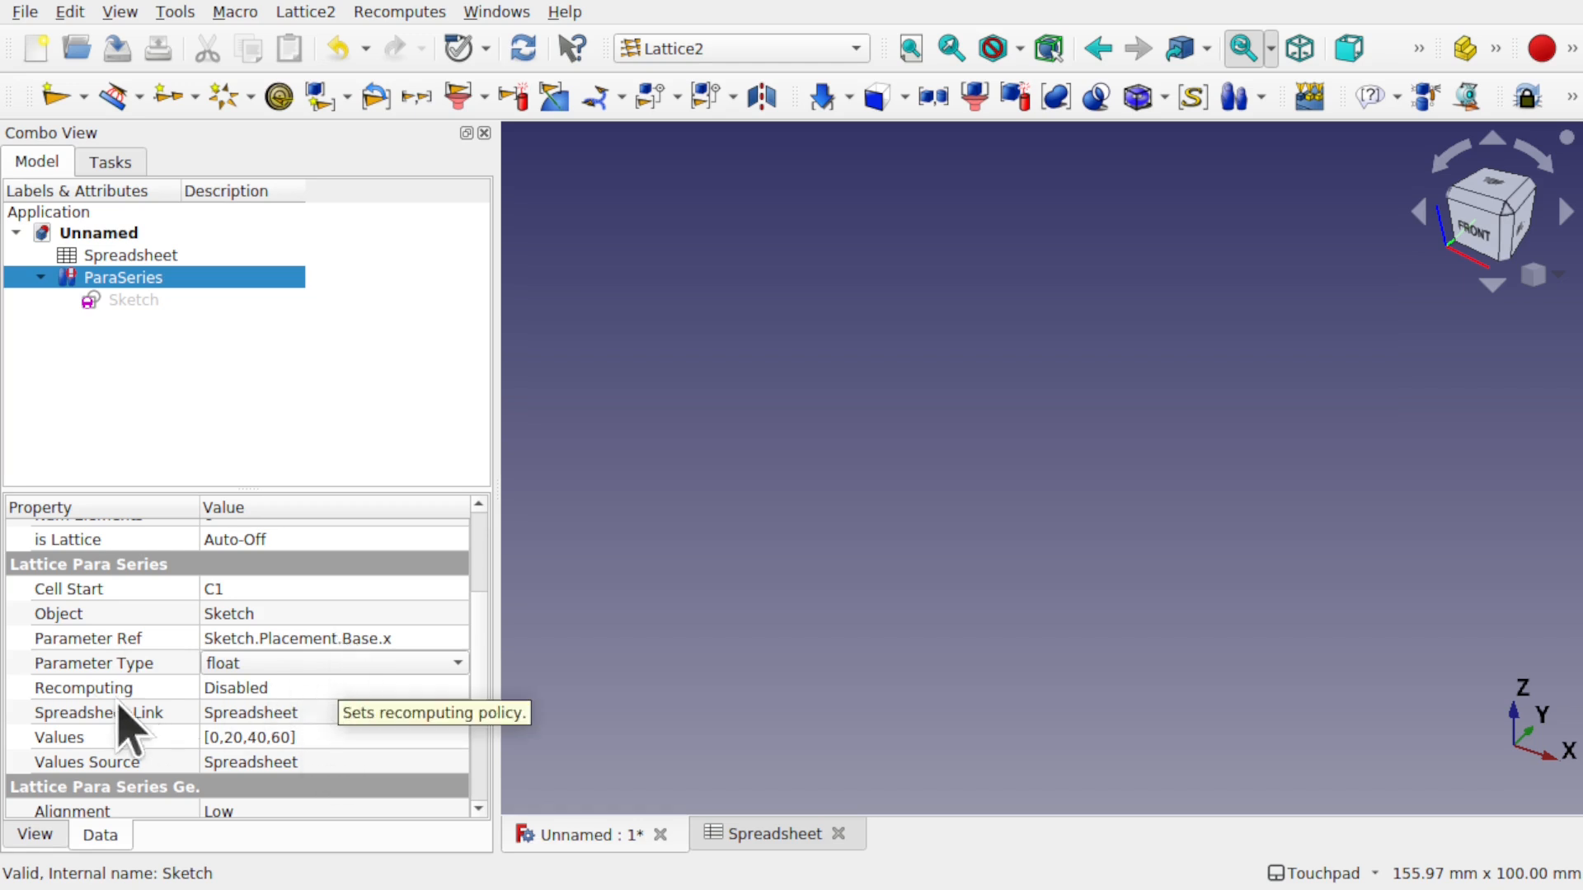
# - Set ParaSeries Recomputing to Enabled and view the four slot copies offset along X
pyautogui.click(295, 688)
pyautogui.click(295, 689)
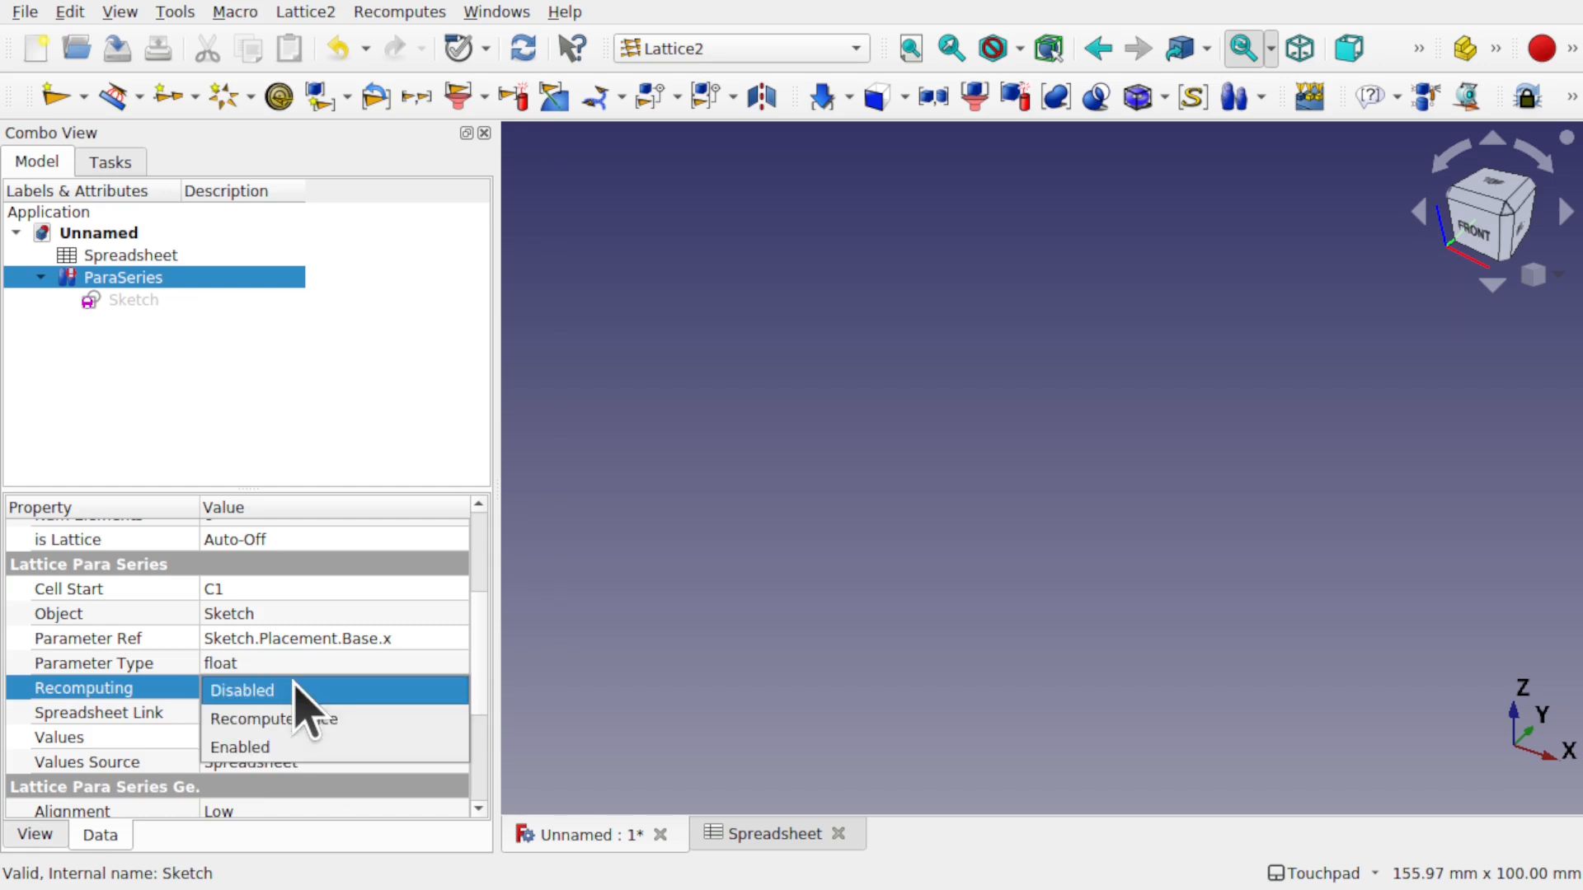
pyautogui.click(309, 746)
pyautogui.click(321, 620)
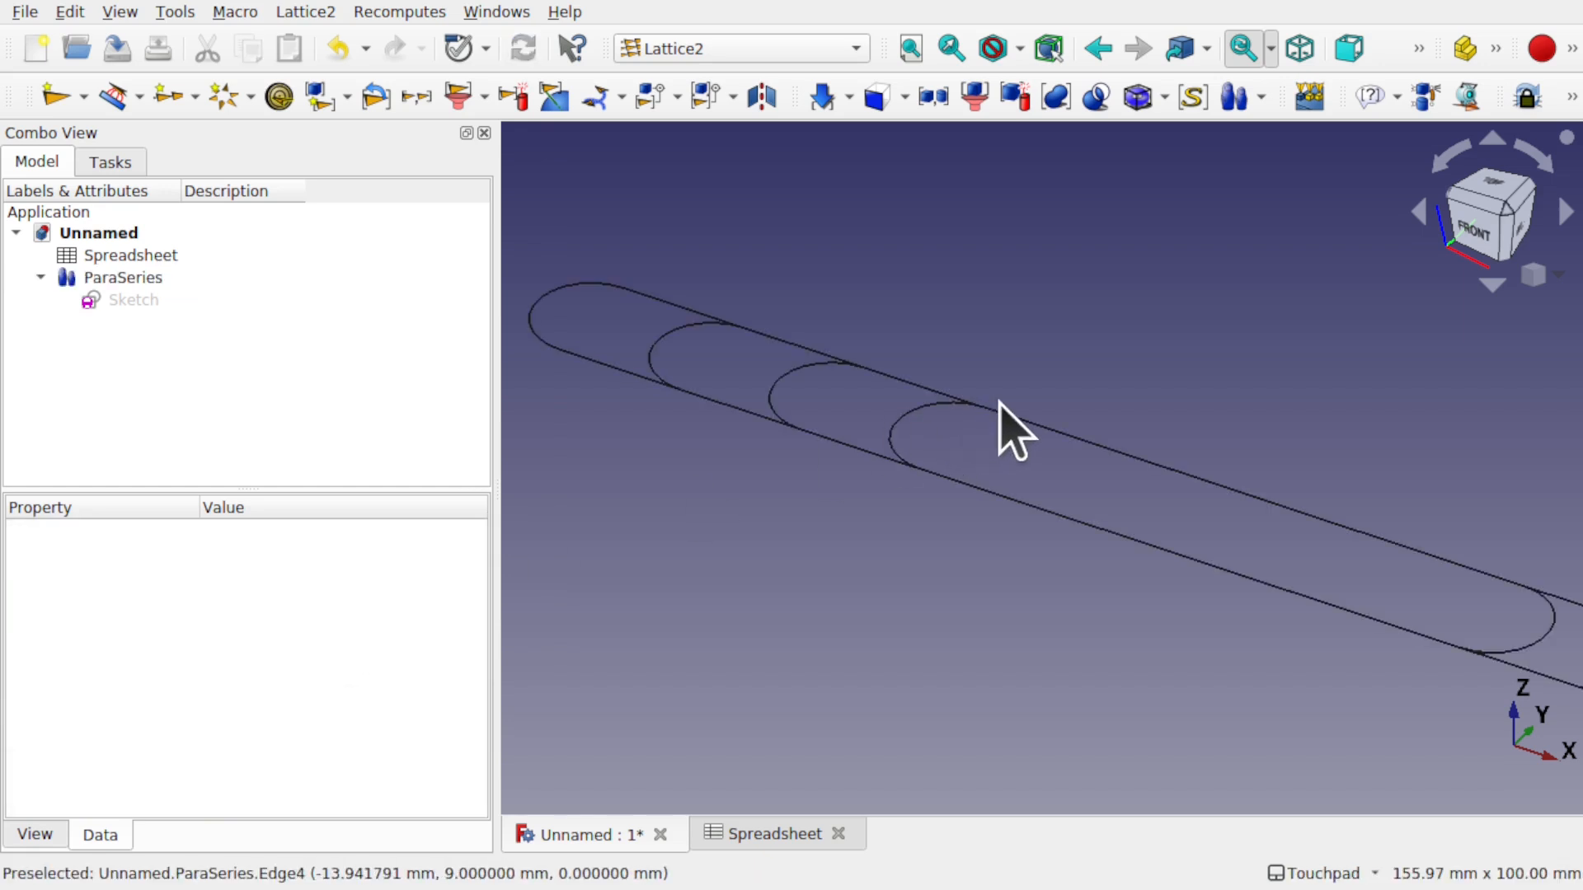
pyautogui.keyDown('alt'); pyautogui.moveTo(996, 437); pyautogui.dragTo(885, 628); pyautogui.keyUp('alt')
pyautogui.scroll(-4, 1060, 577)
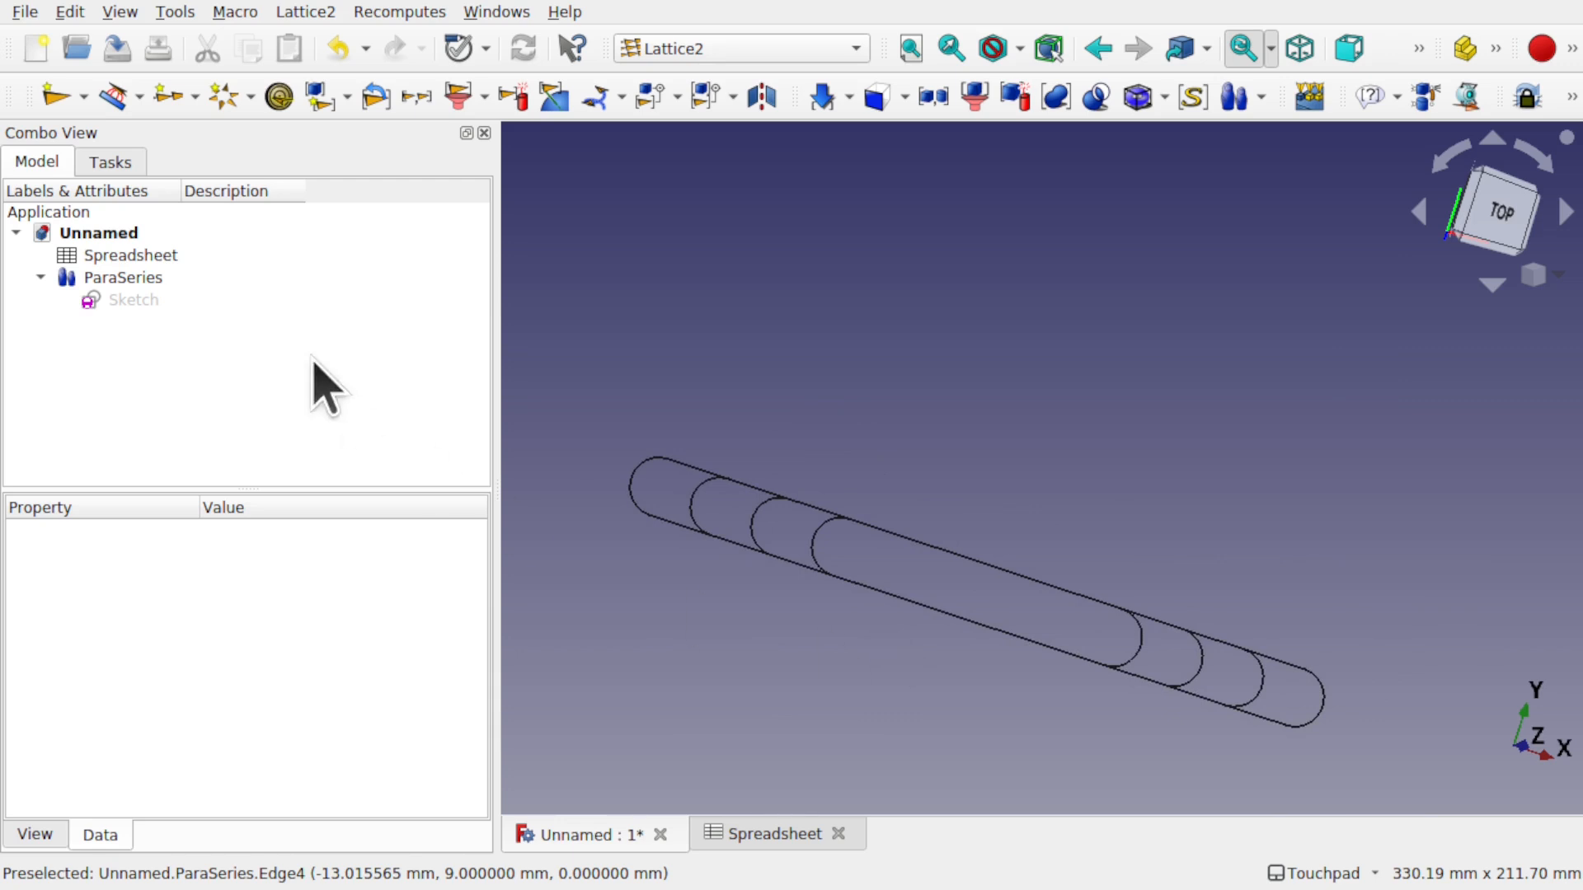
pyautogui.click(127, 278)
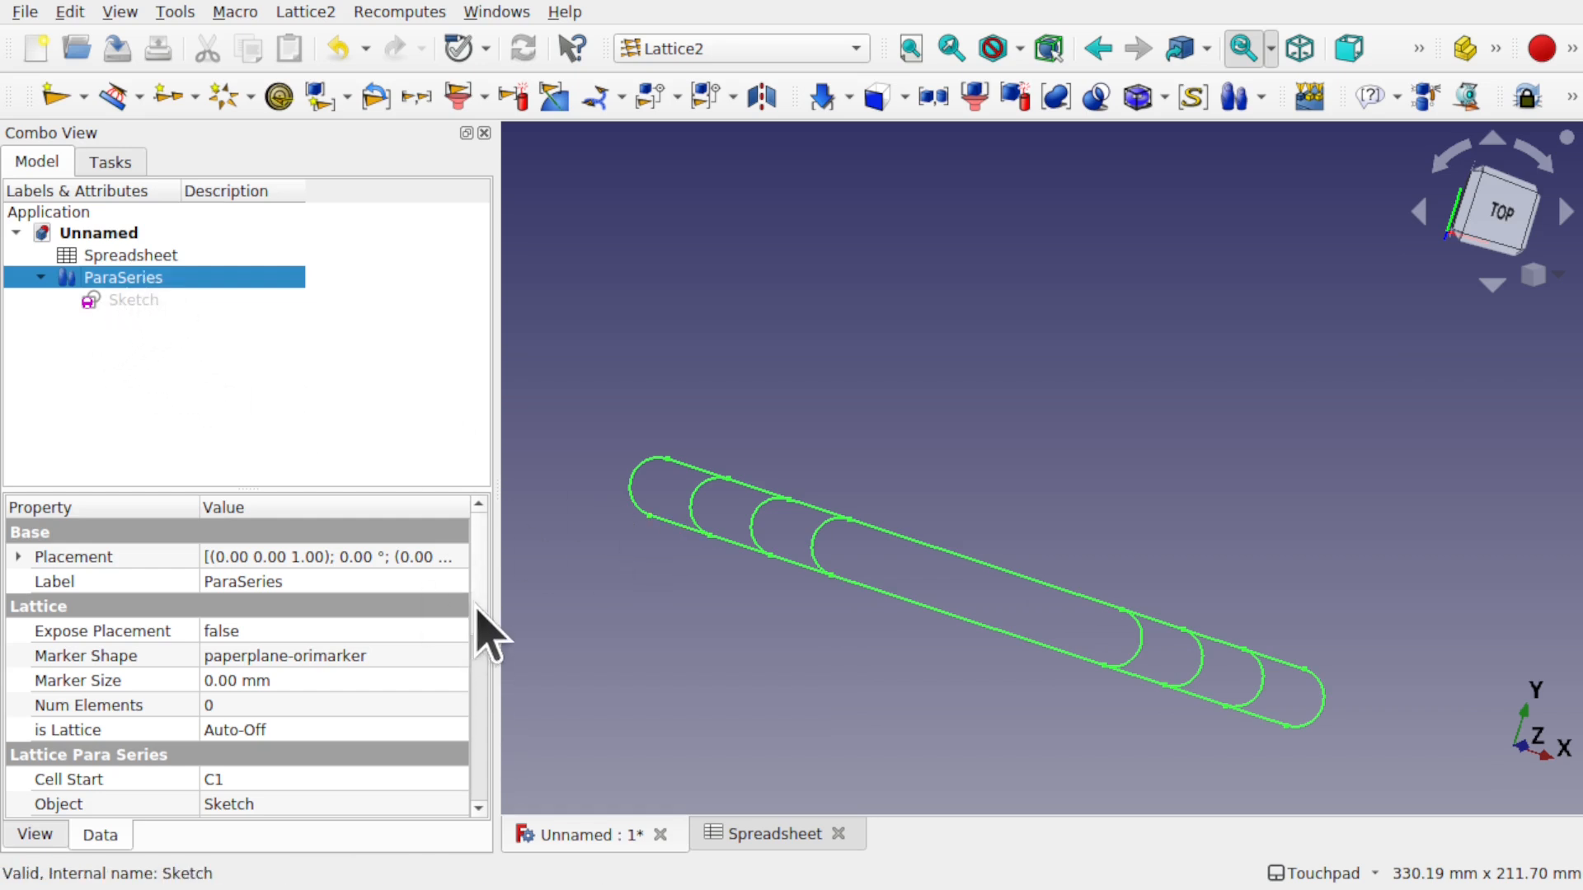
# - Change the ParaSeries Parameter Ref to Sketch.Placement.Base.y
pyautogui.scroll(-3, 477, 610)
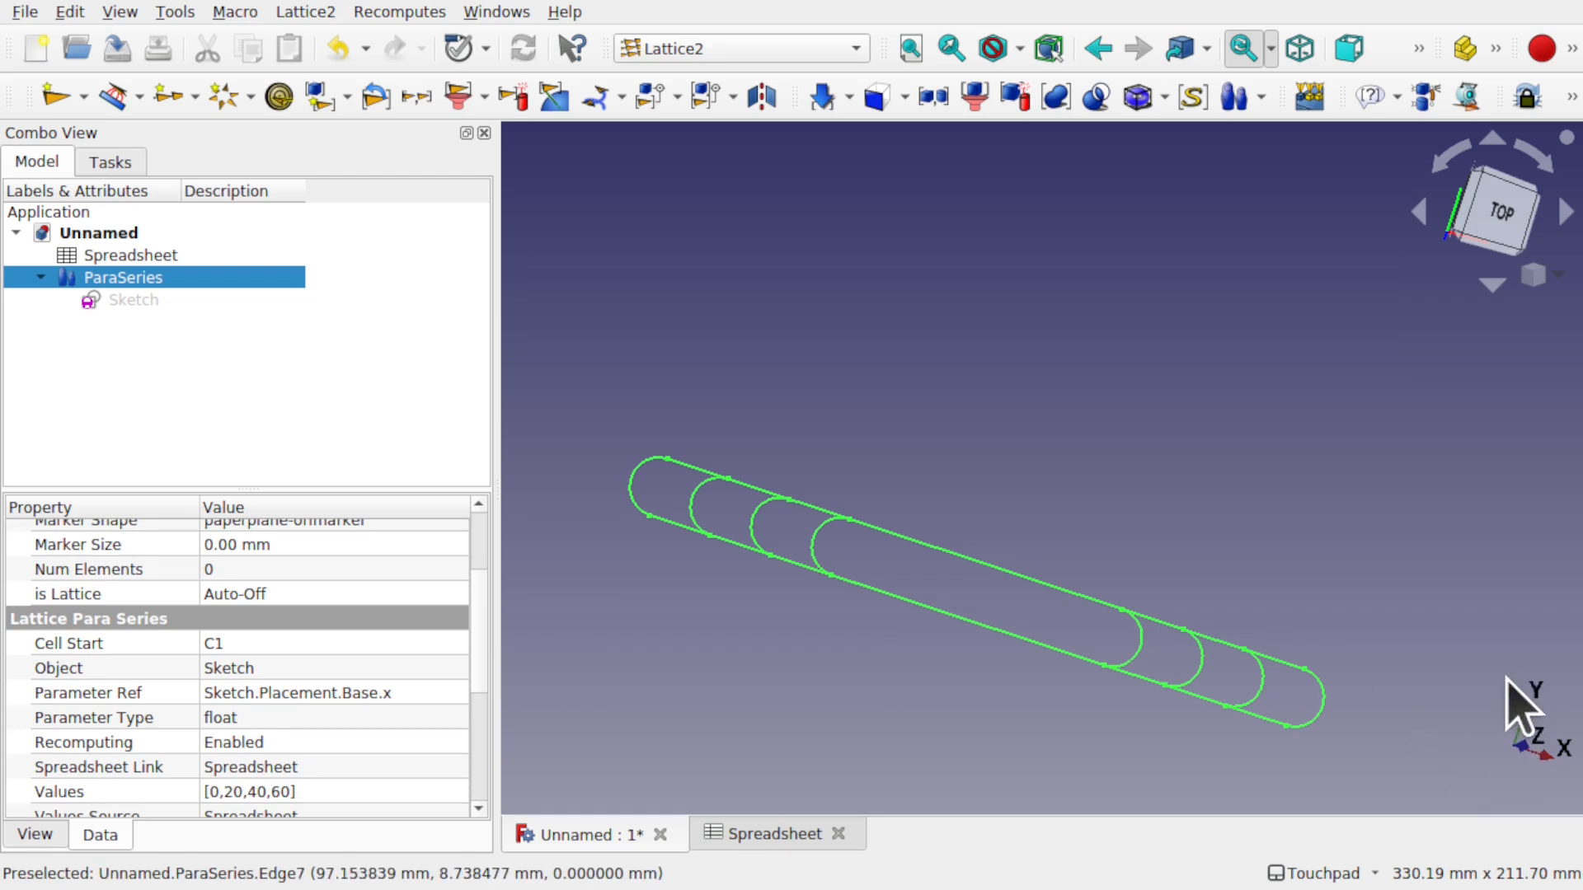
pyautogui.click(412, 697)
pyautogui.click(415, 699)
pyautogui.write('y')
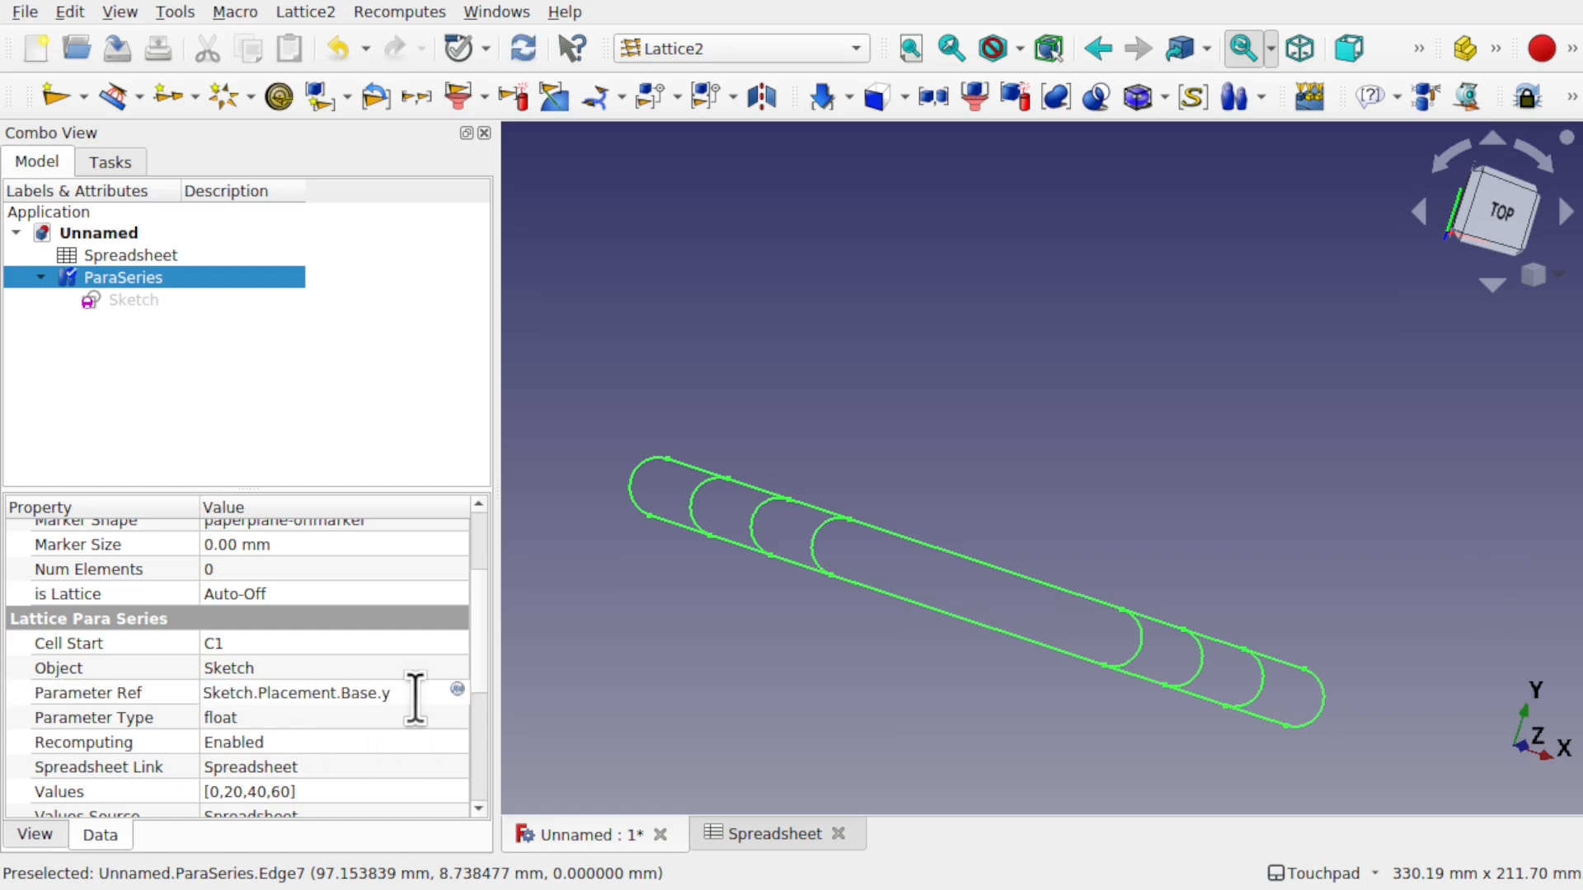
pyautogui.press('Return')
# - View the four stacked slots centred from the top, with the ParaSeries selected
pyautogui.keyDown('shift'); pyautogui.moveTo(819, 478); pyautogui.dragTo(1014, 524); pyautogui.keyUp('shift')
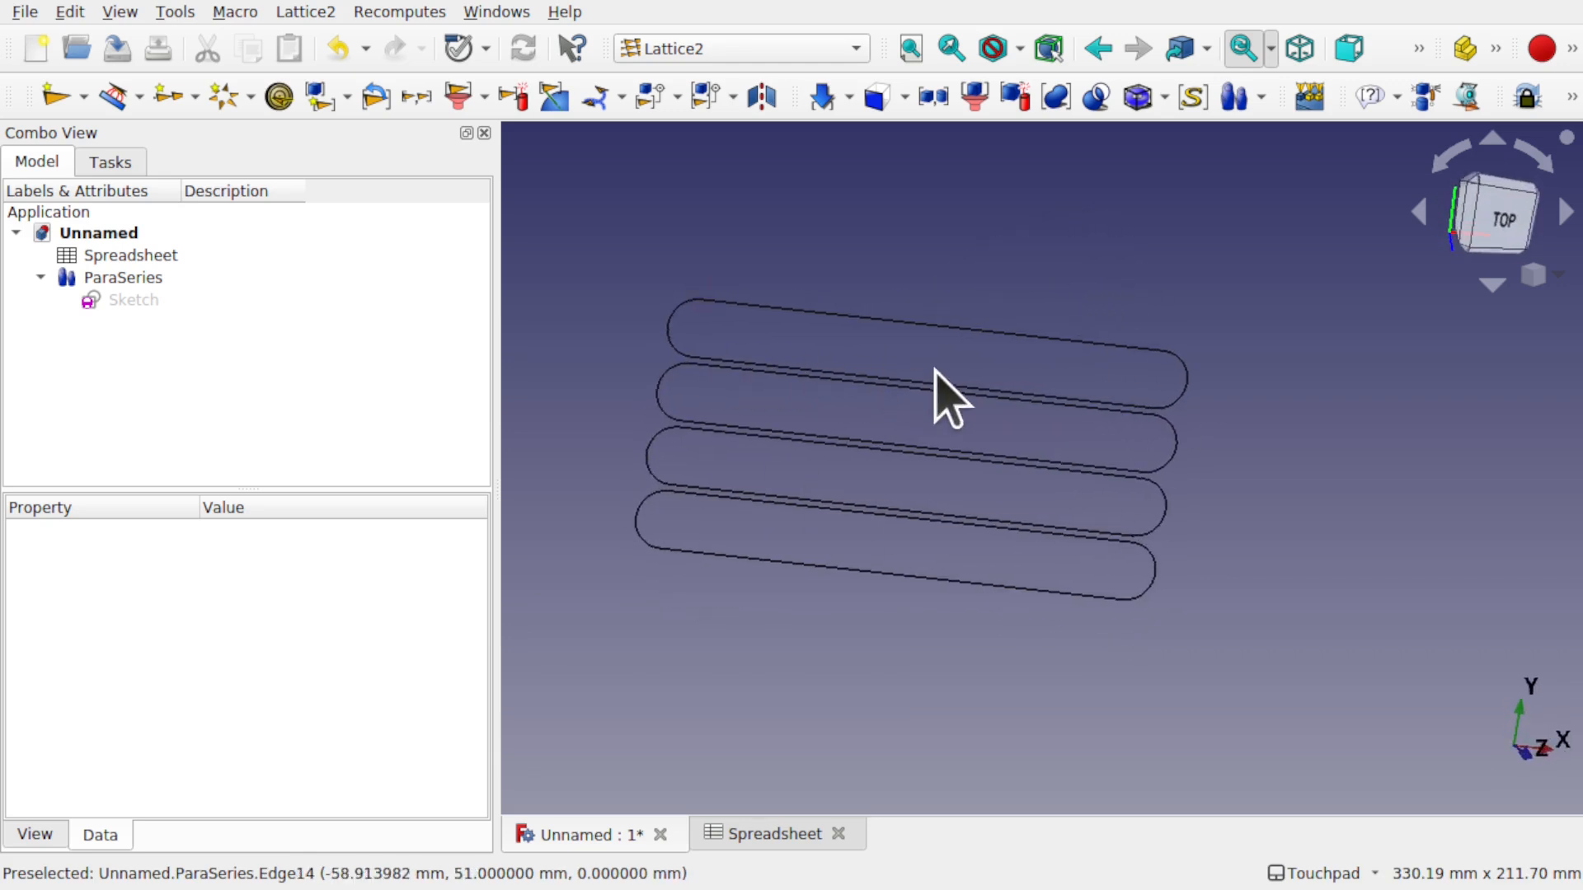
pyautogui.keyDown('shift'); pyautogui.moveTo(1138, 431); pyautogui.dragTo(957, 399); pyautogui.keyUp('shift')
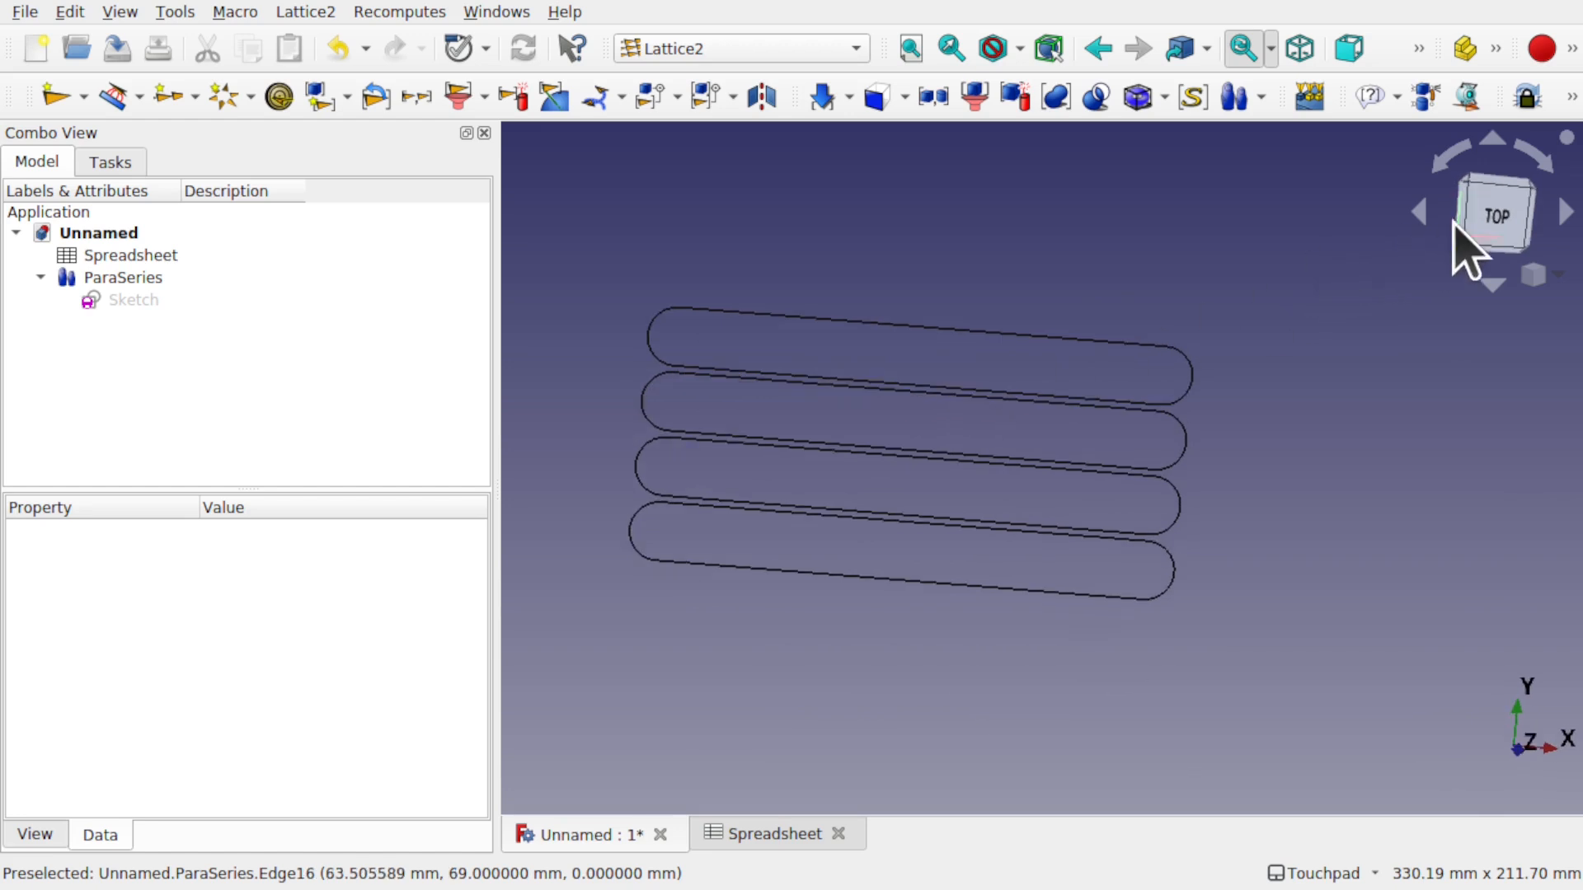
pyautogui.click(1494, 216)
pyautogui.keyDown('shift'); pyautogui.moveTo(1266, 418); pyautogui.dragTo(1254, 441); pyautogui.keyUp('shift')
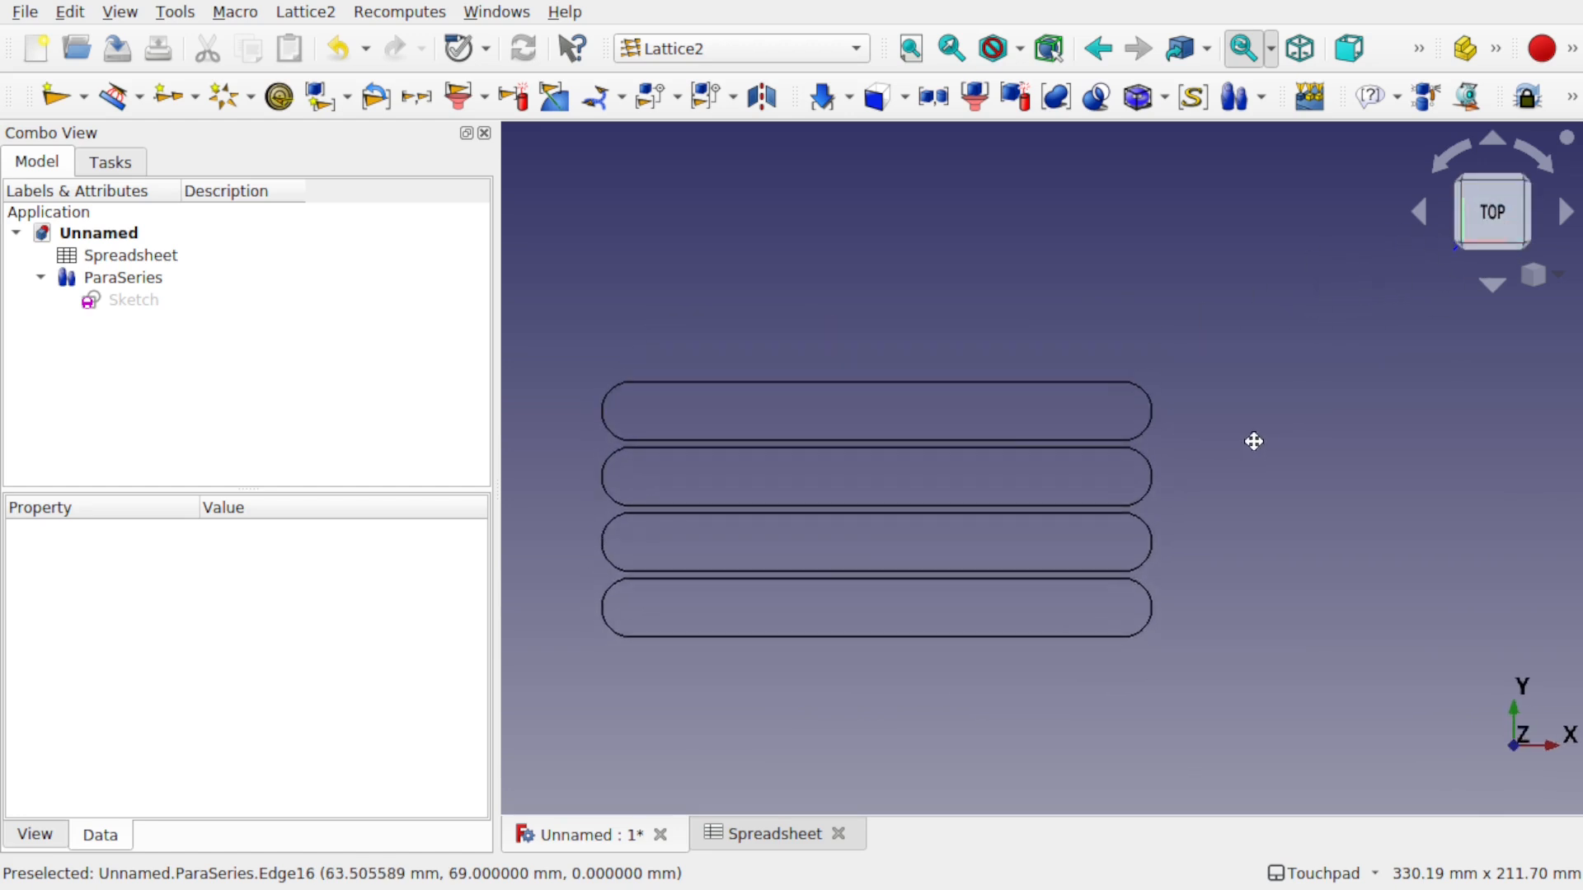
pyautogui.click(135, 277)
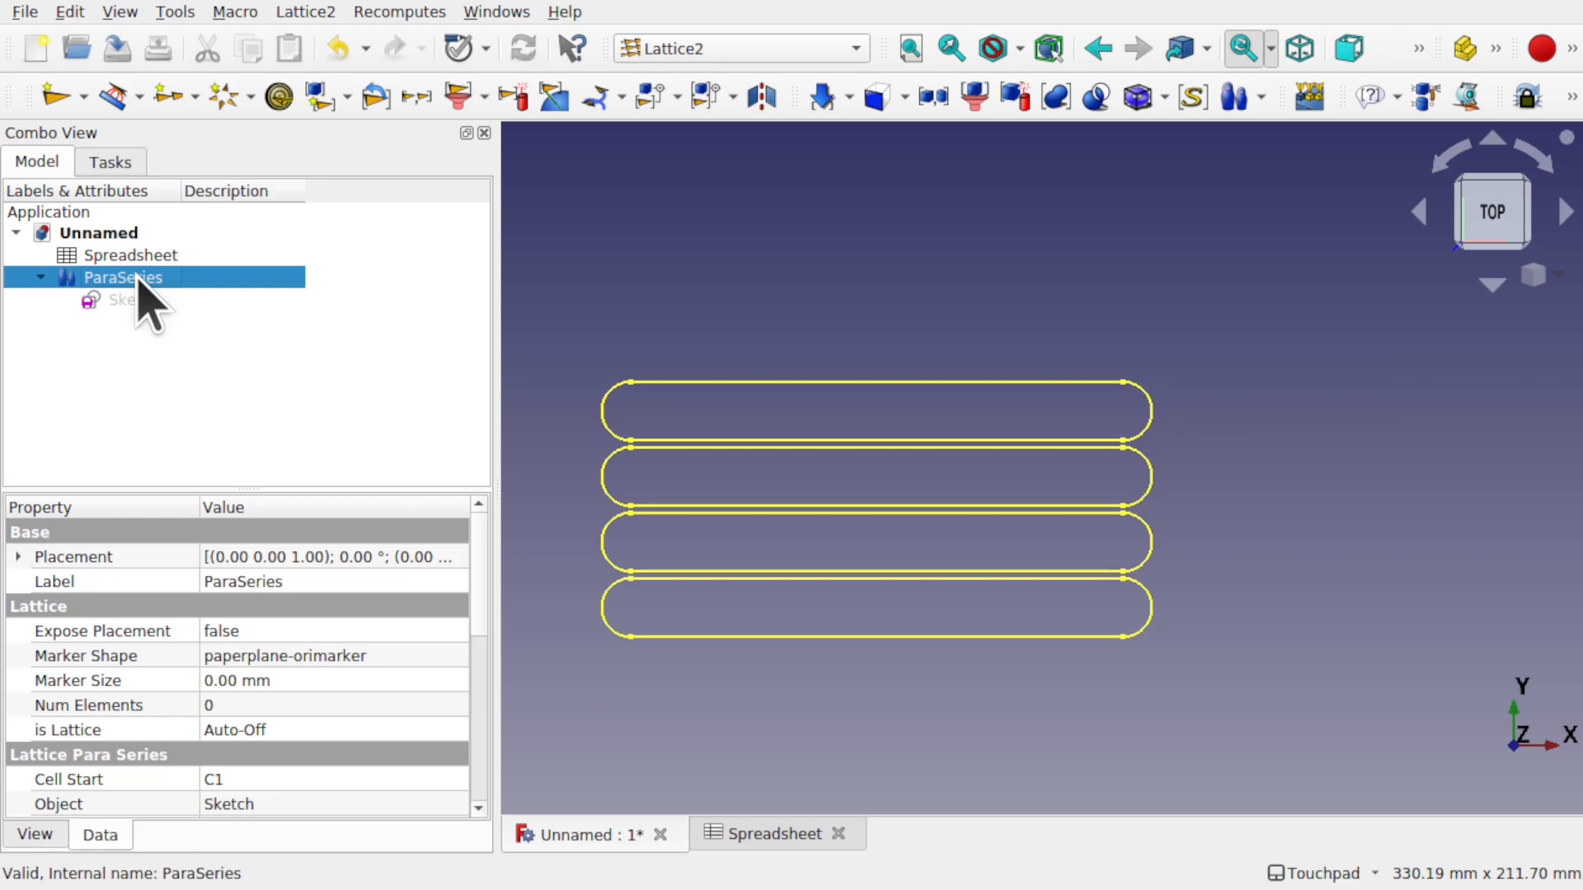
# - Export the selected ParaSeries as Flattened SVG named Unnamed-ParaSeries.svg
pyautogui.click(25, 12)
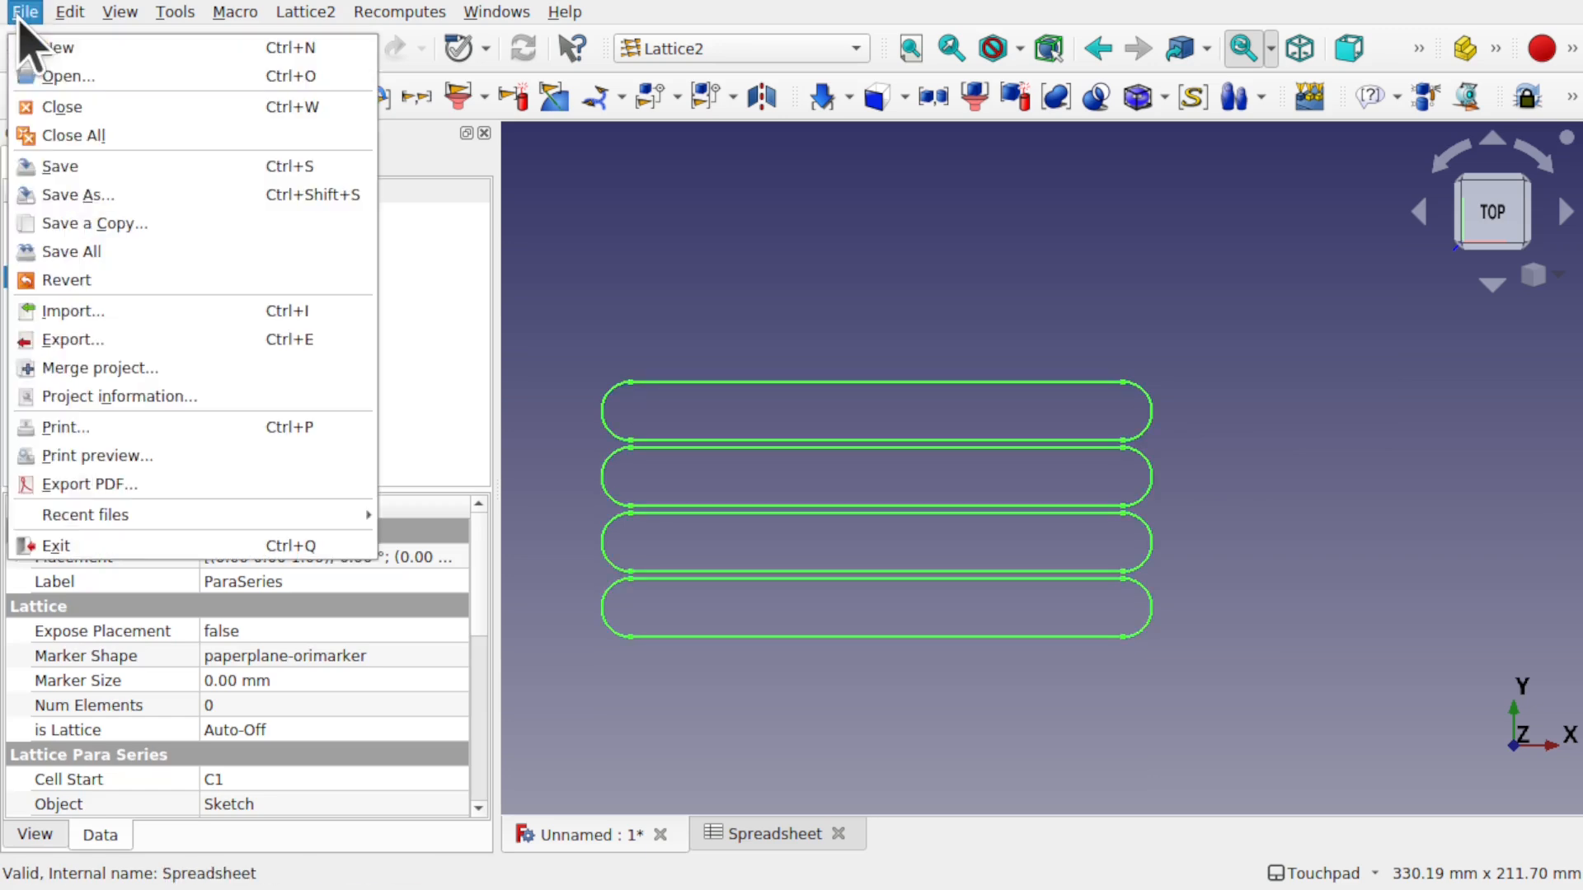
pyautogui.click(121, 340)
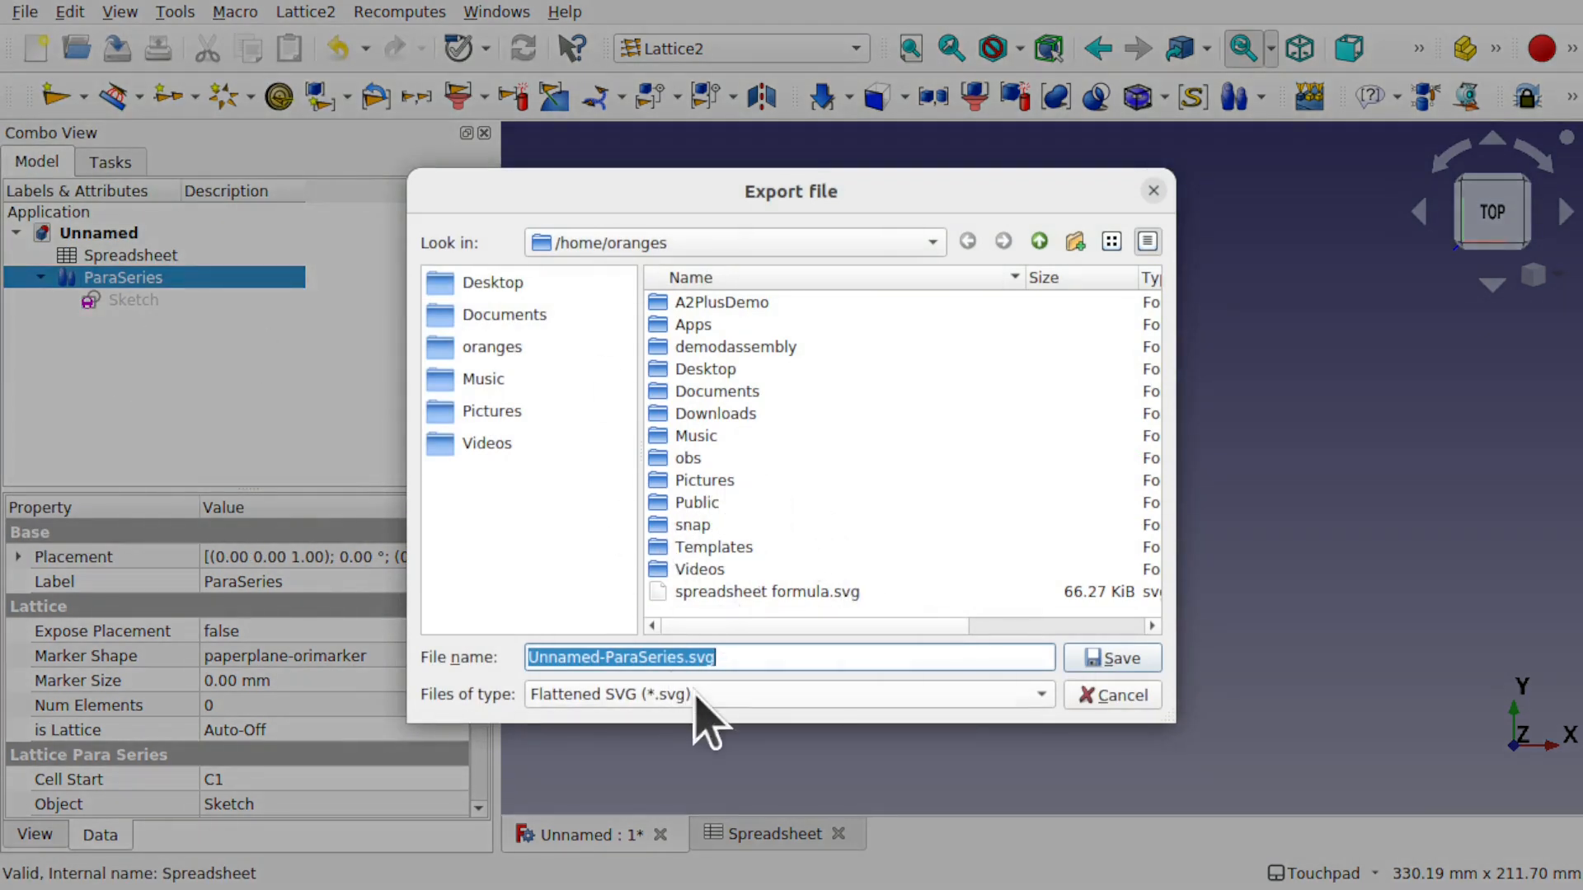
pyautogui.click(784, 695)
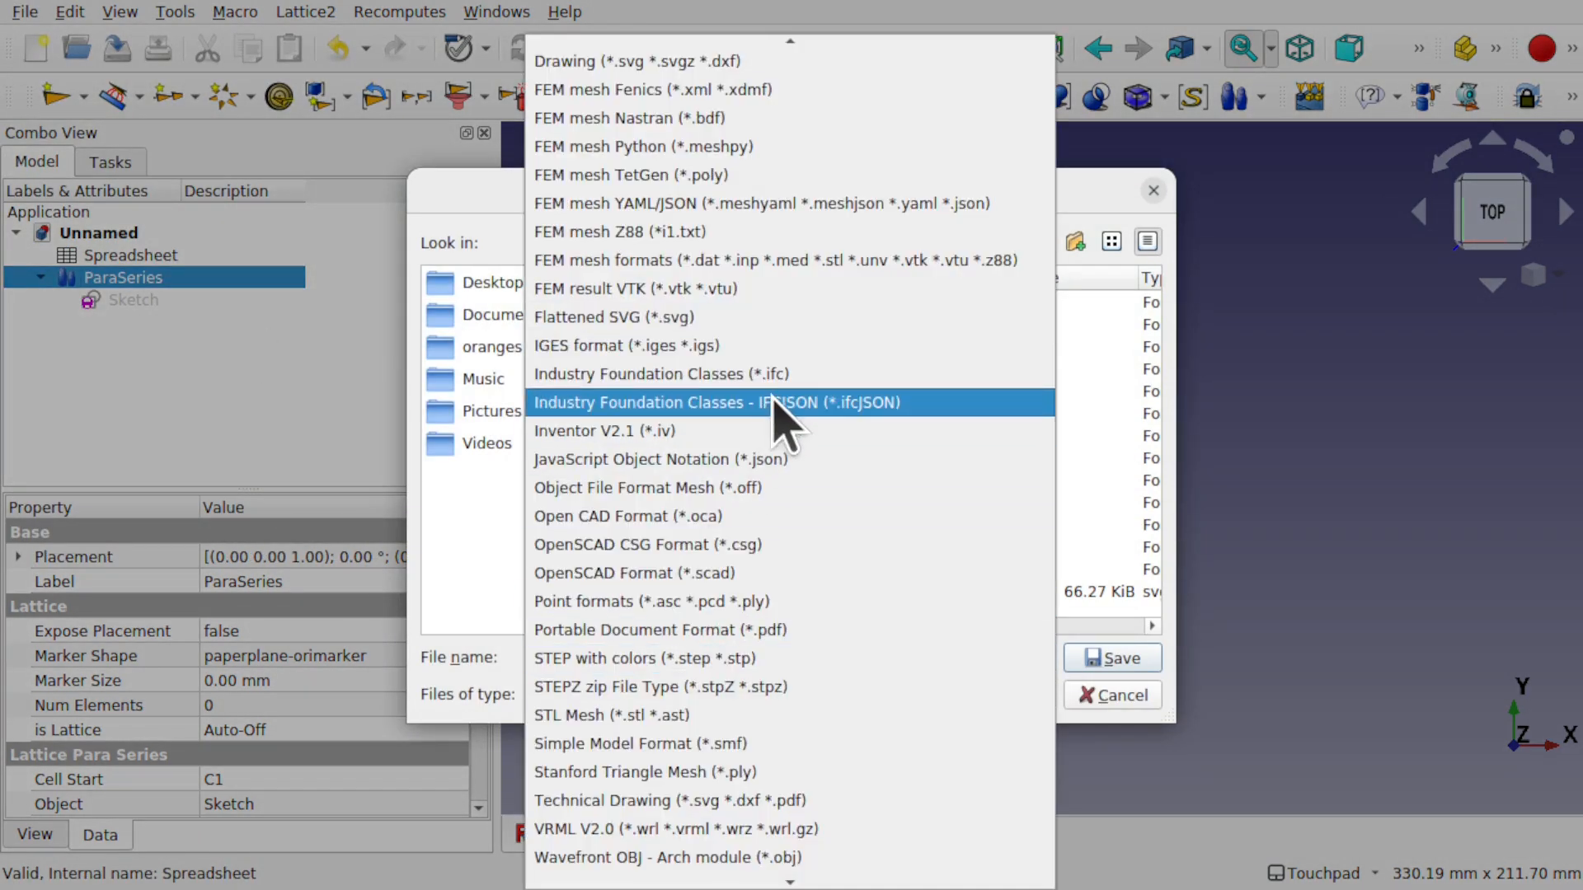
pyautogui.click(716, 321)
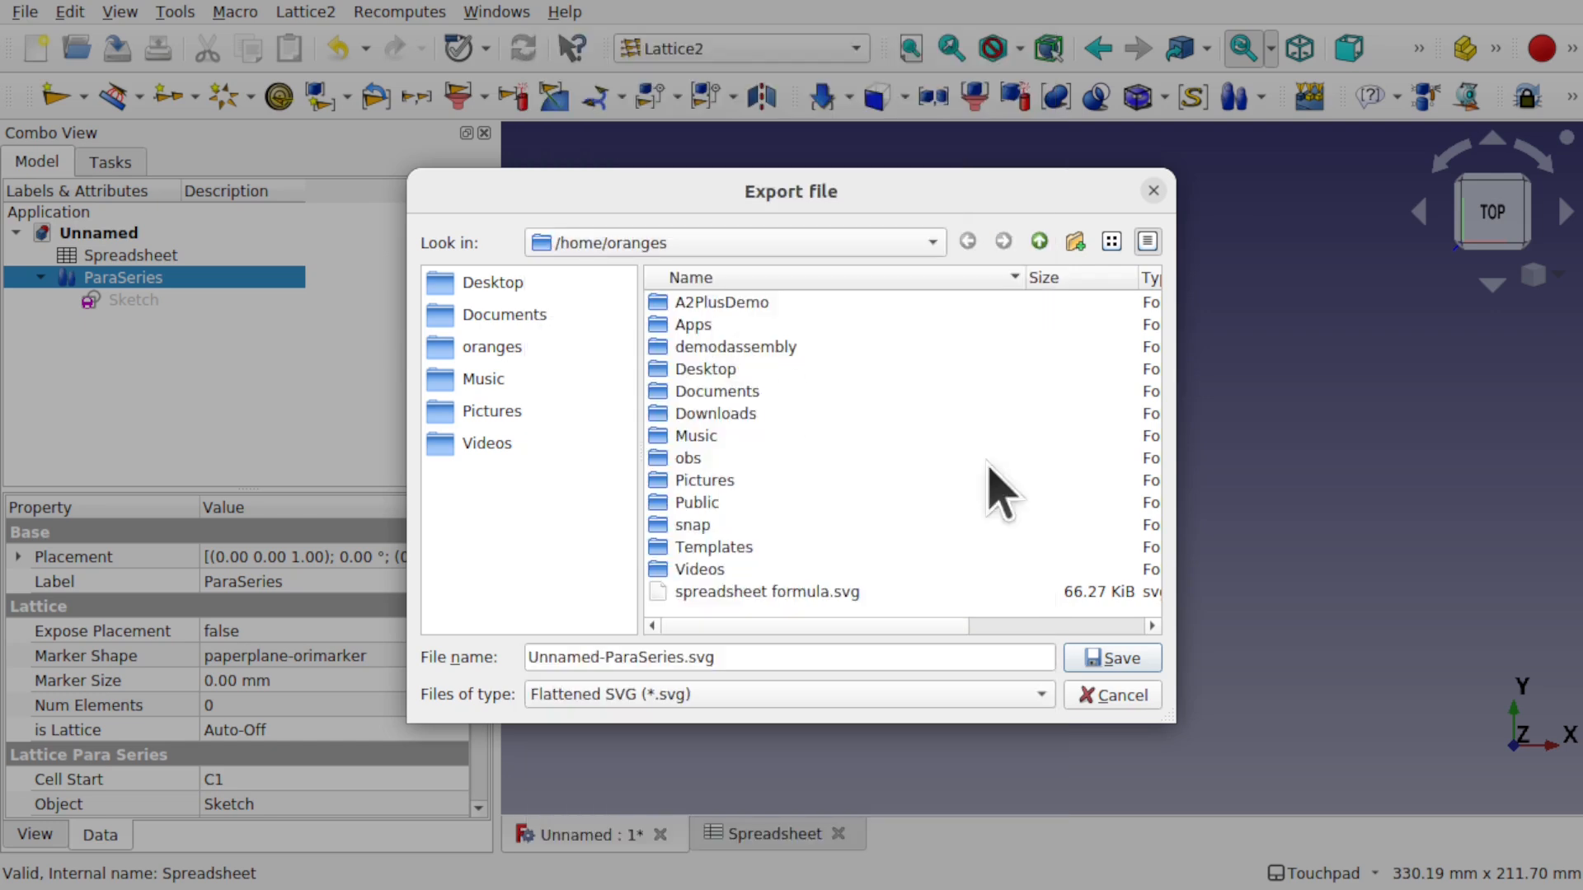
pyautogui.click(1115, 660)
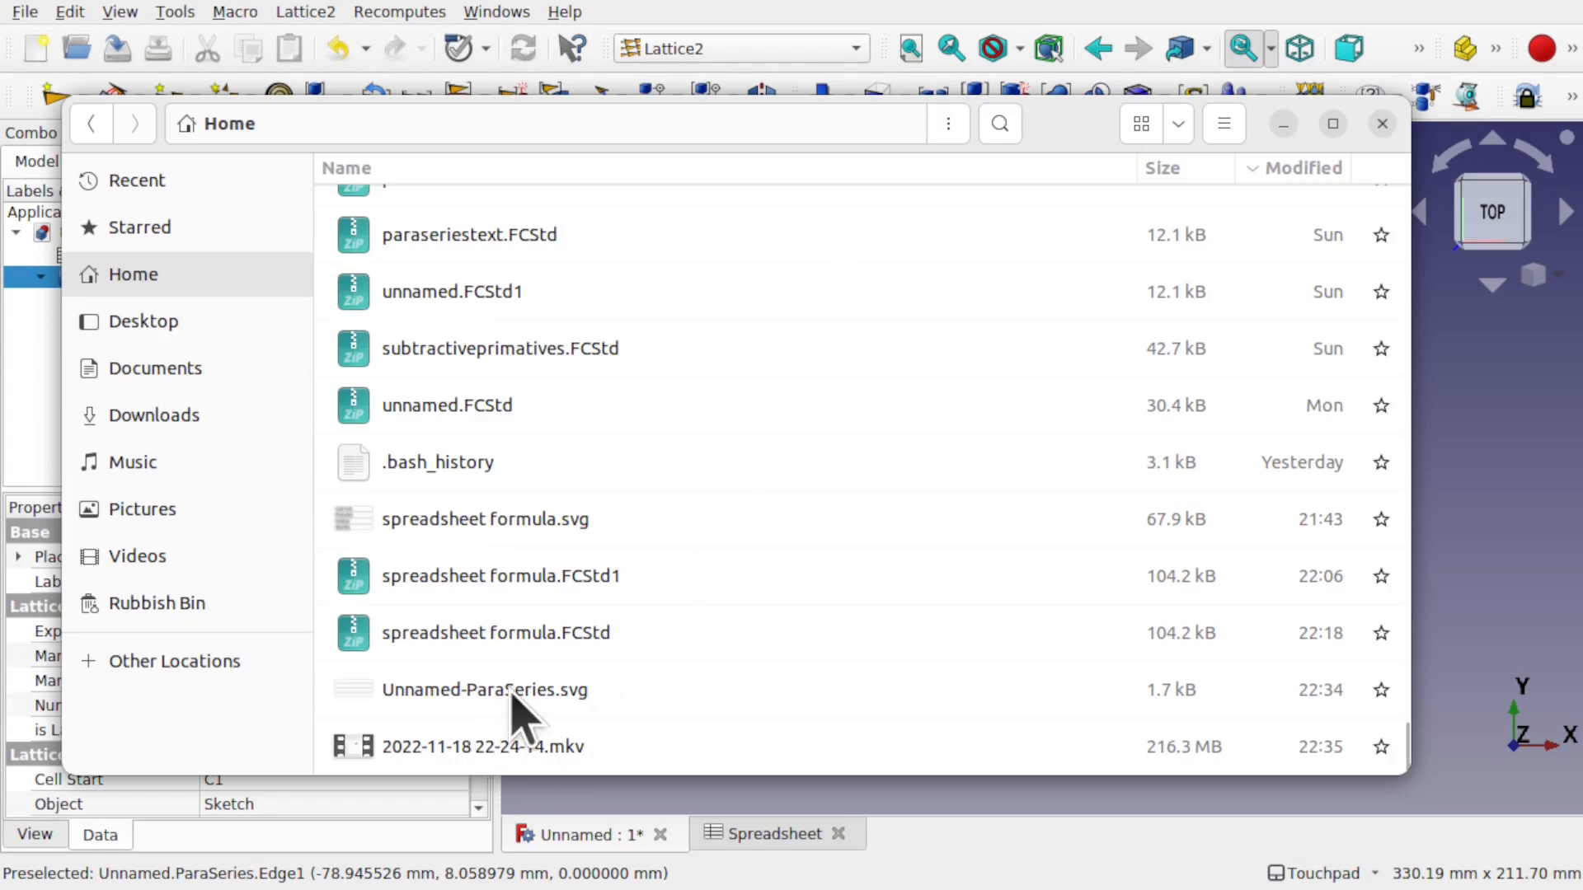
# - Preview Unnamed-ParaSeries.svg in Image Viewer, then close it and return to FreeCAD
pyautogui.doubleClick(512, 690)
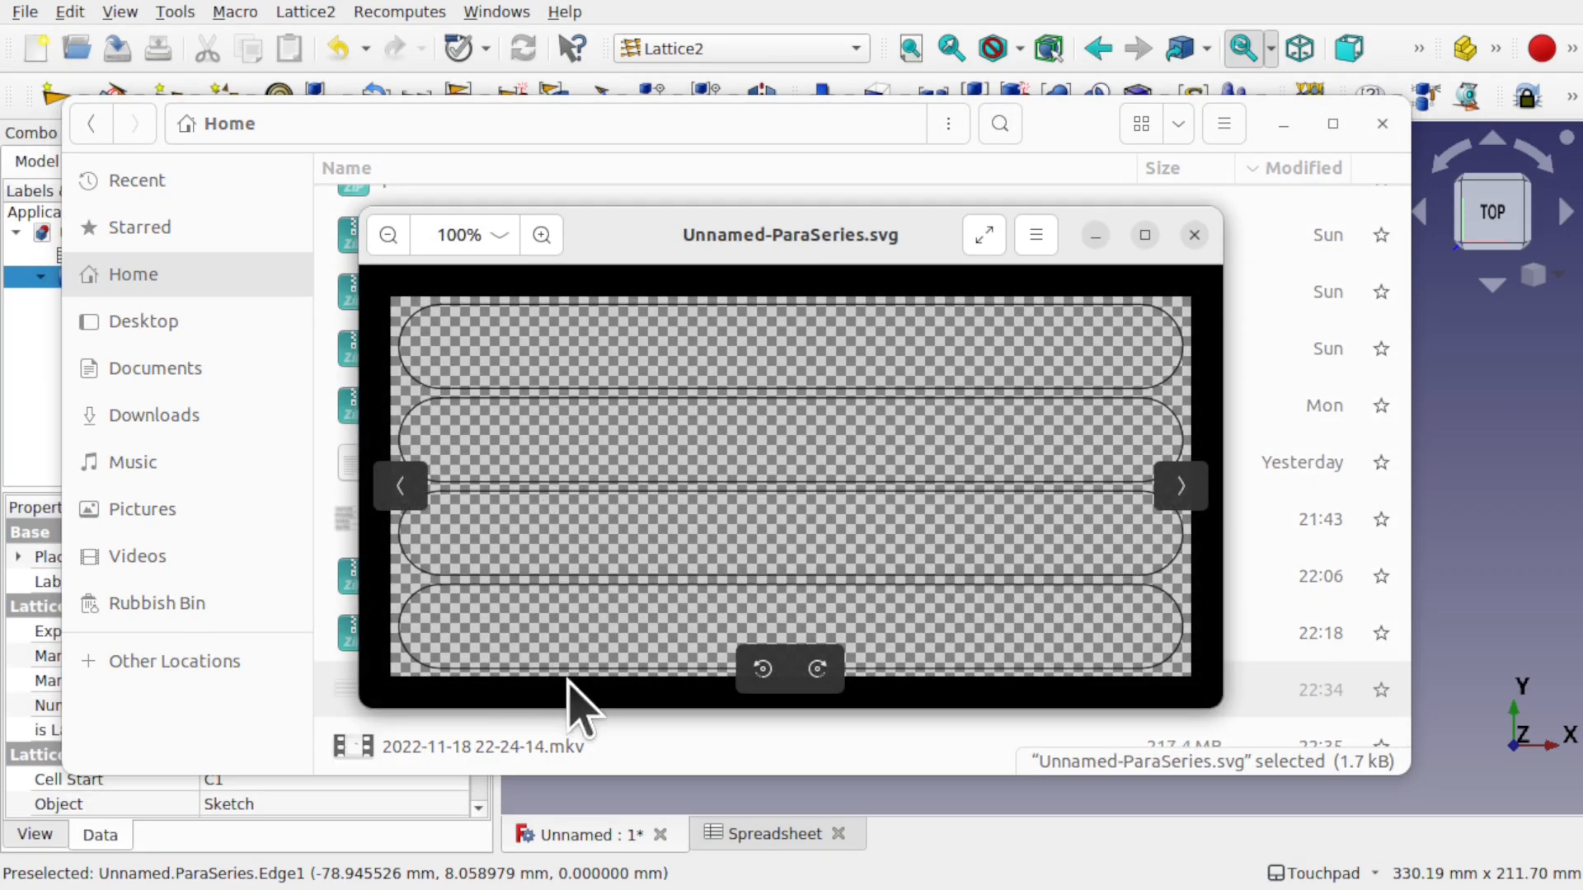
pyautogui.click(1194, 236)
pyautogui.click(1460, 462)
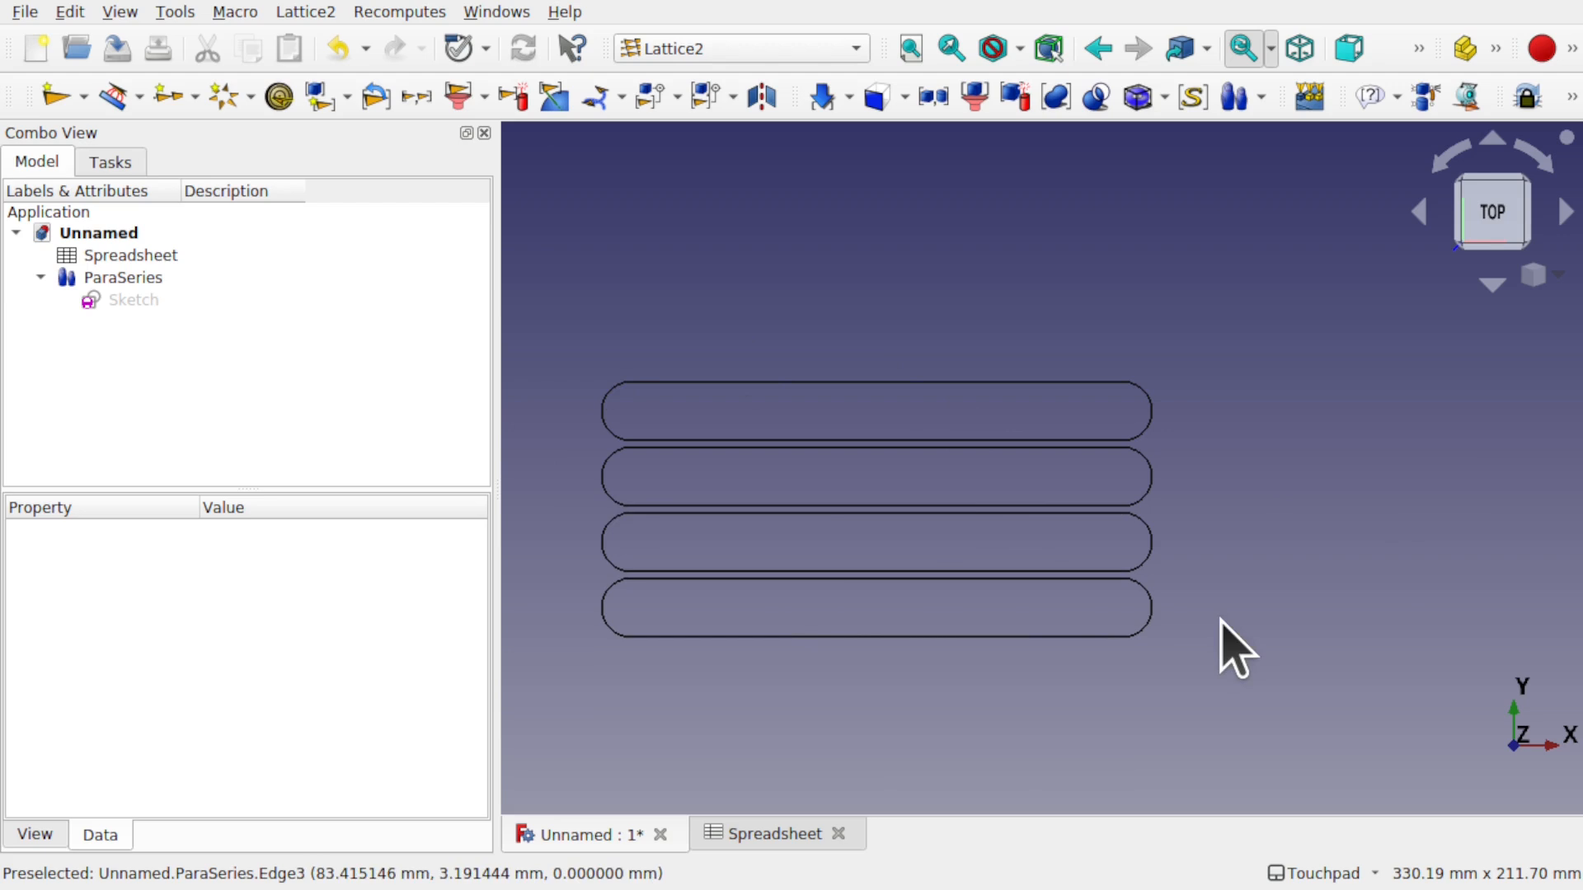
# - Open the Garlic–Sprouts offset spreadsheet, switch to Draft, and return to the Unnamed : 1* view
pyautogui.doubleClick(175, 257)
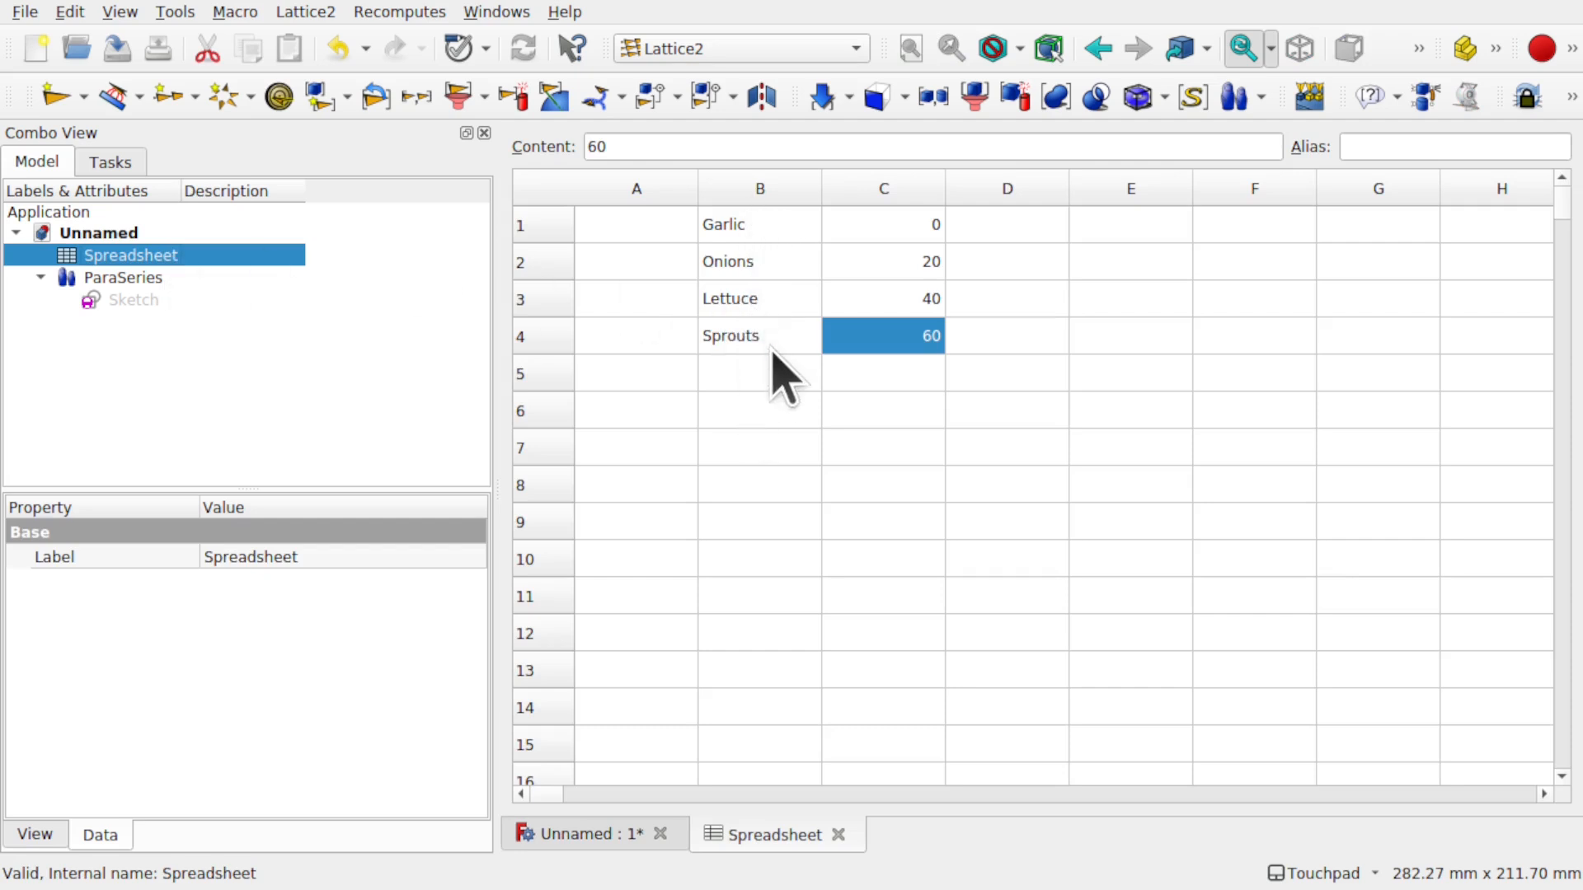
pyautogui.click(770, 51)
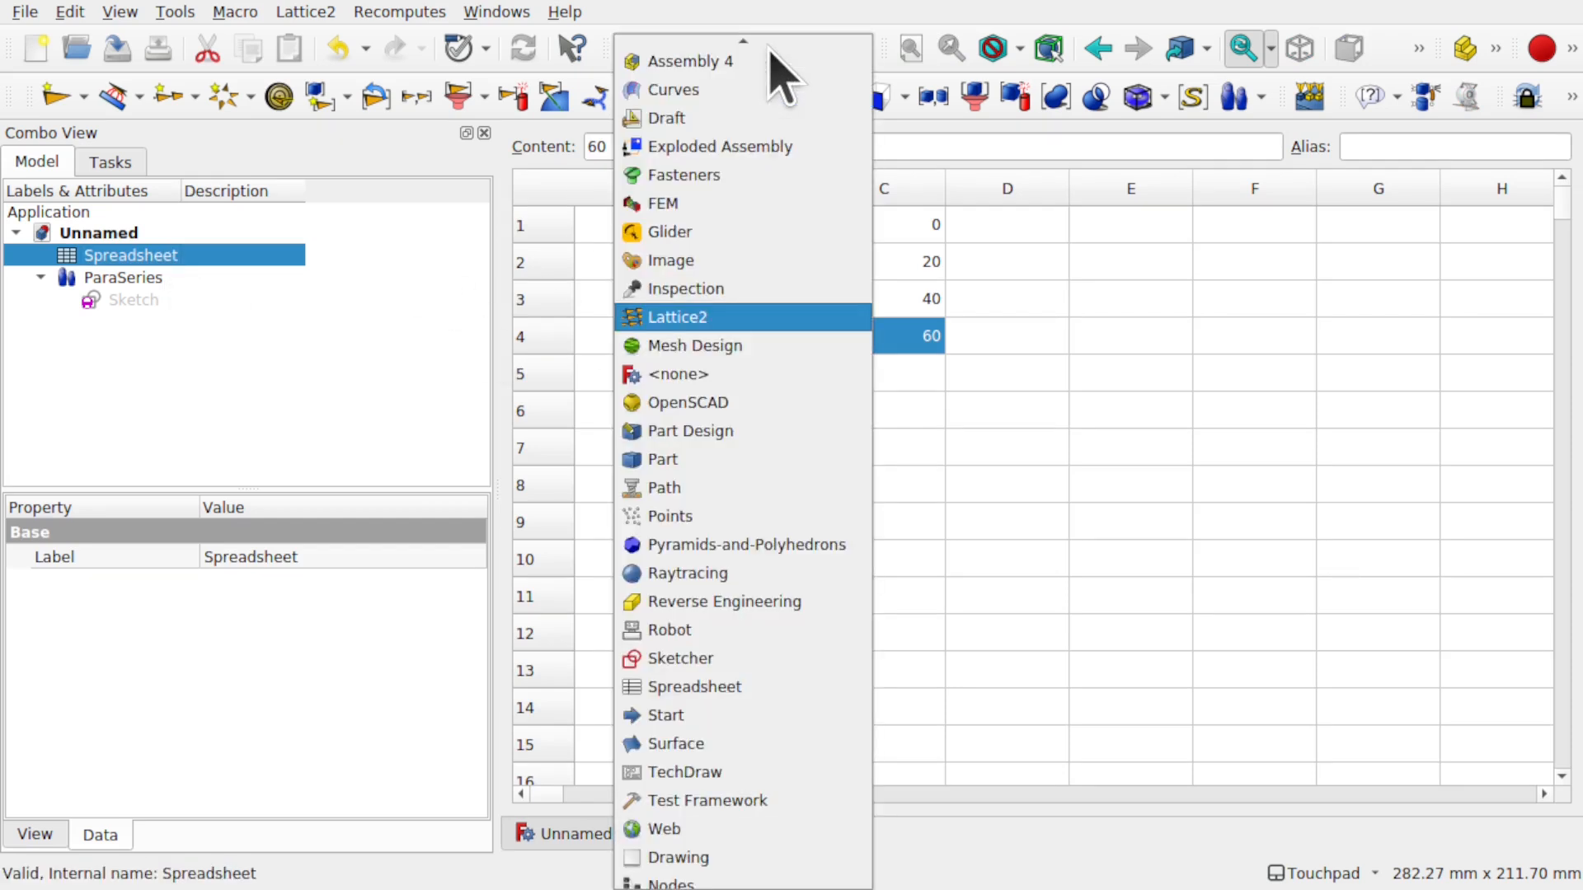
pyautogui.click(765, 118)
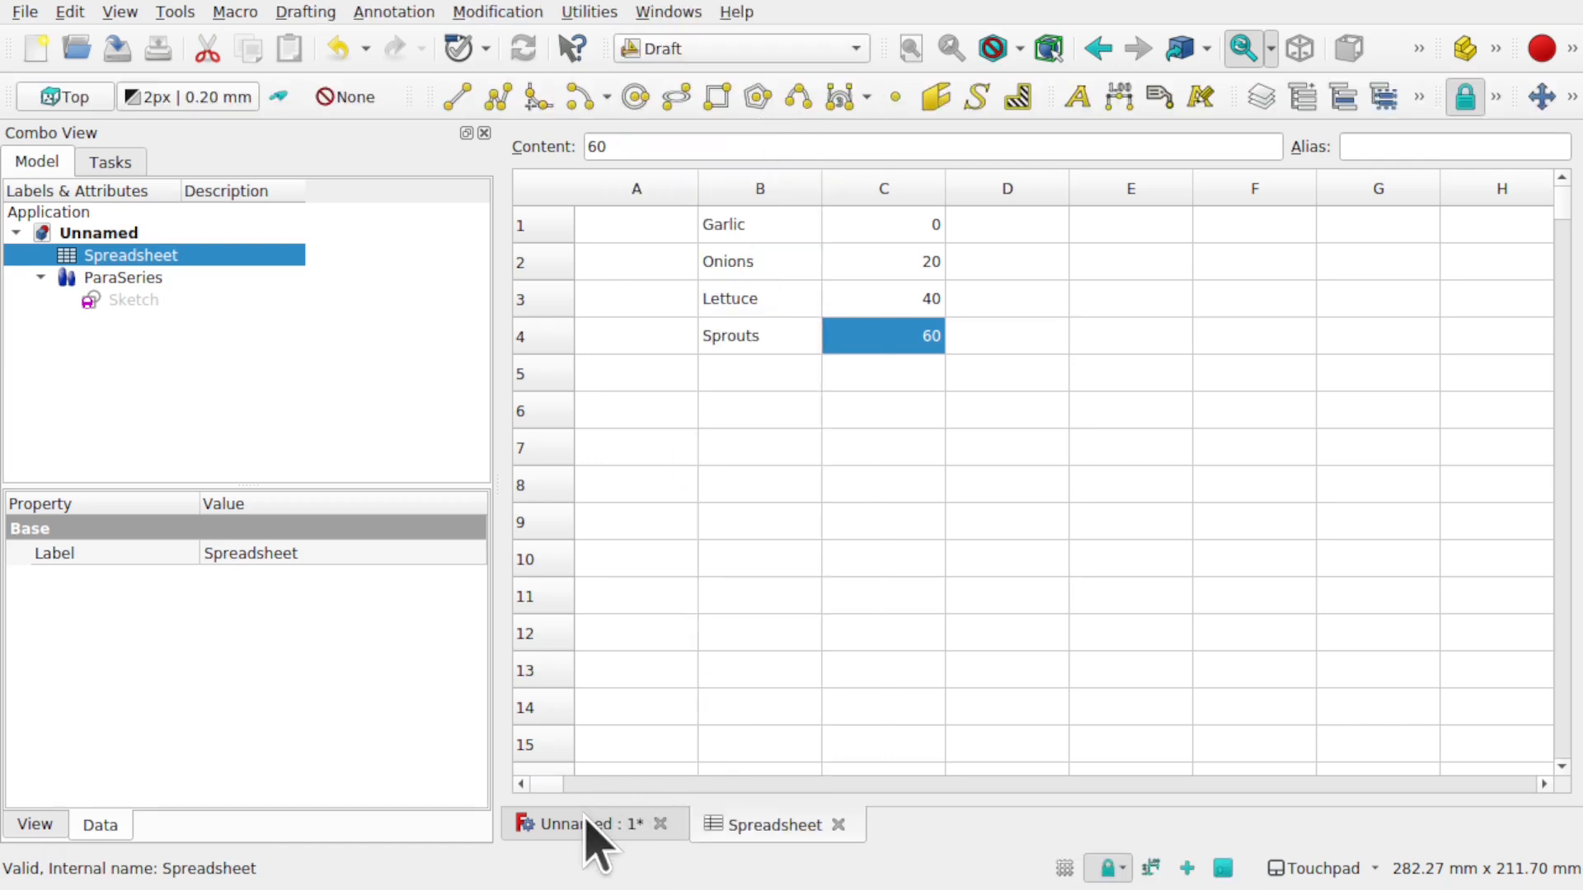
pyautogui.click(590, 820)
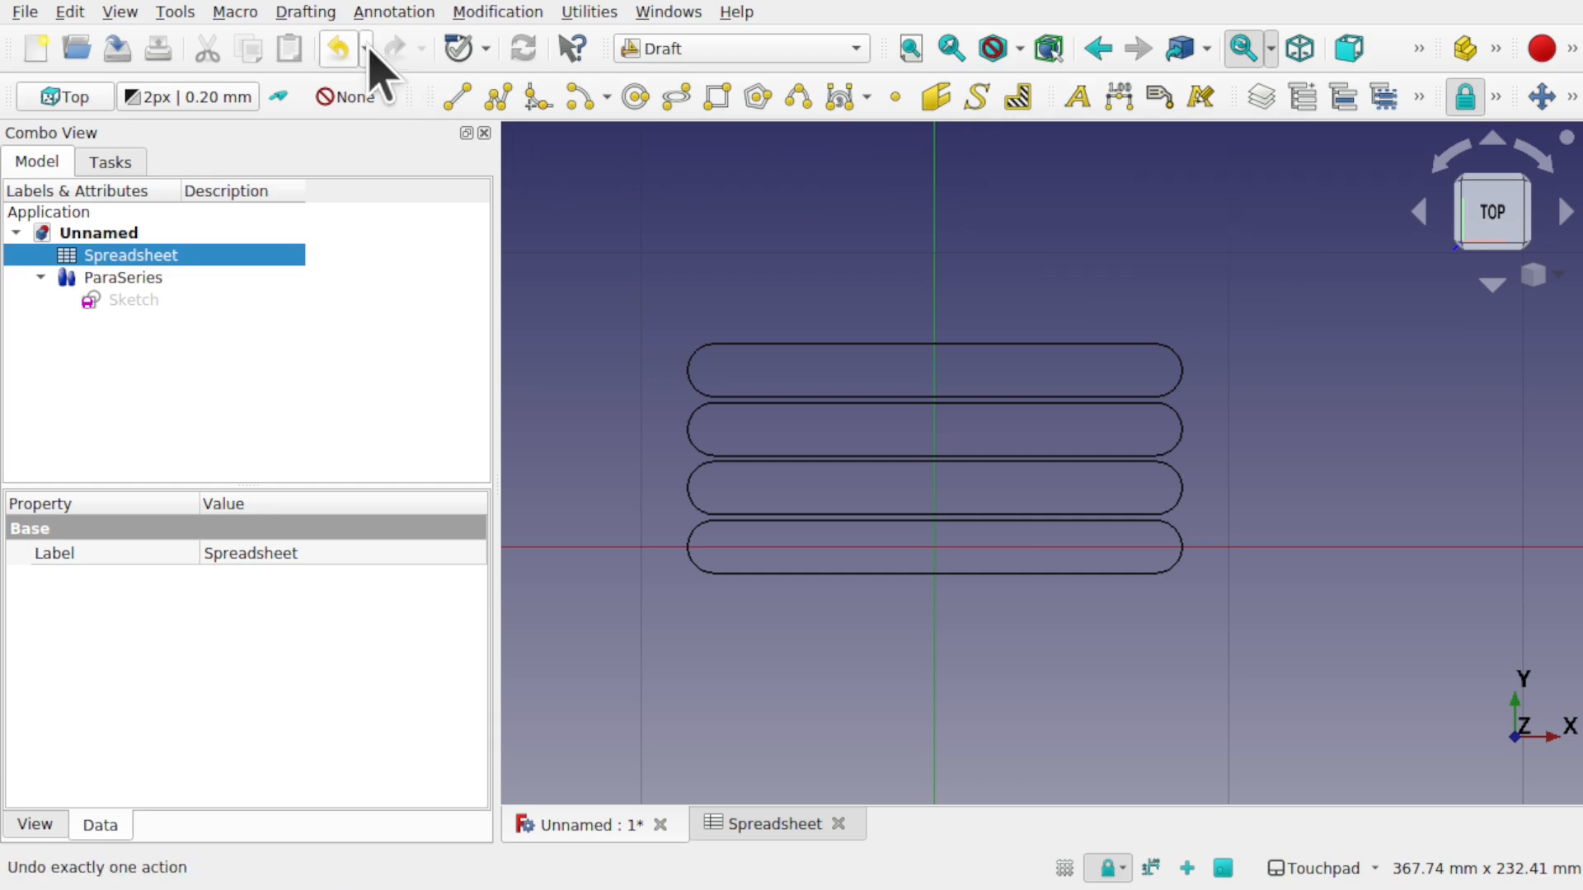
# - Orbit and zoom the view to re-centre the four stacked slots
pyautogui.click(328, 13)
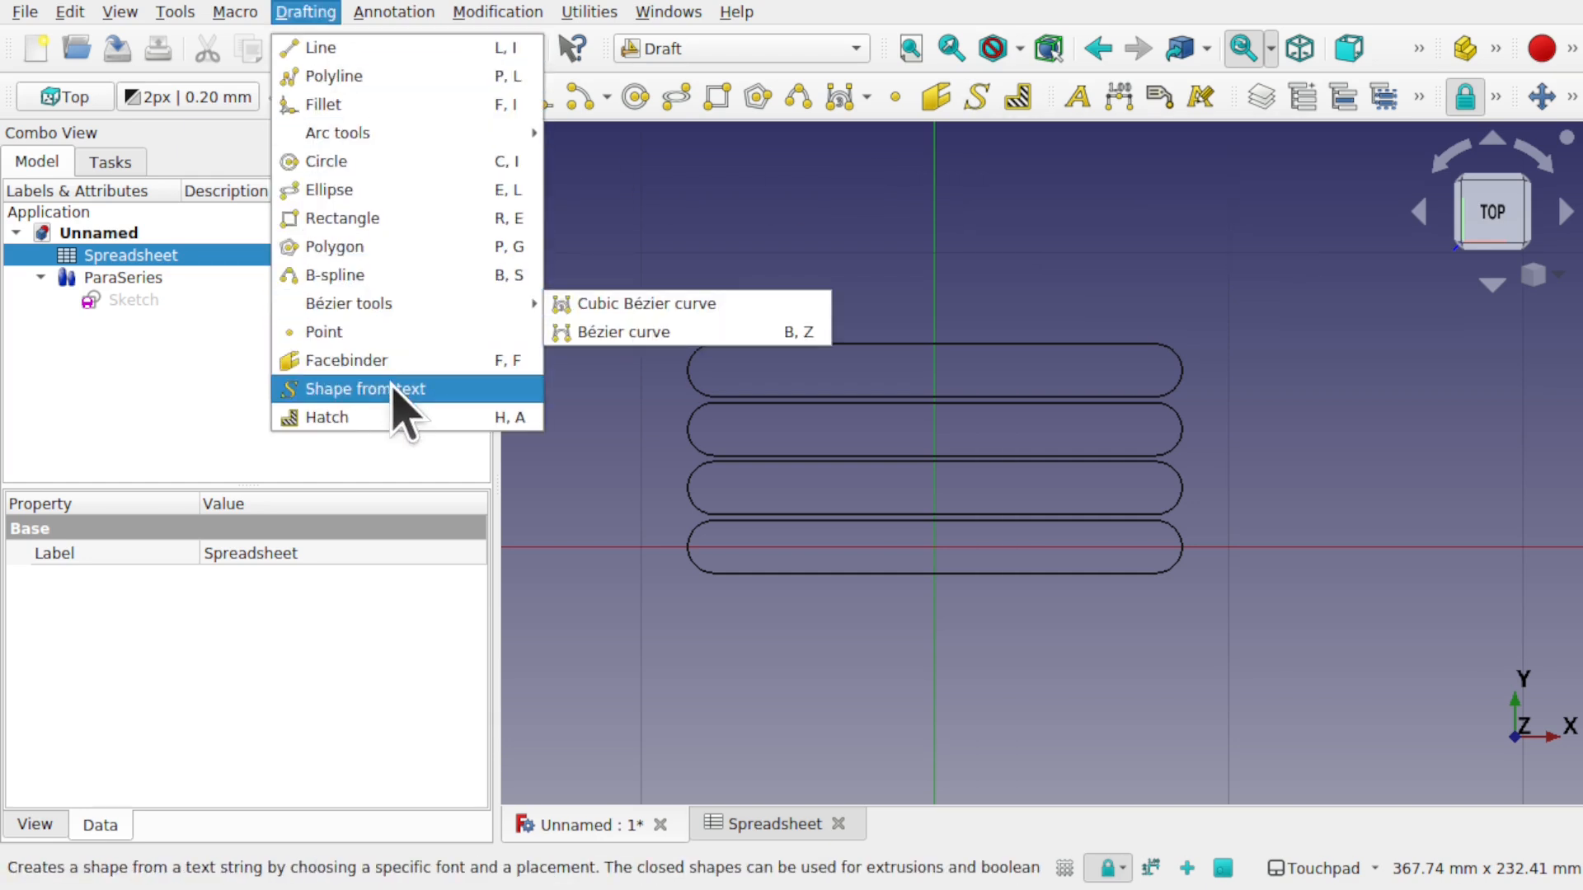
pyautogui.click(949, 233)
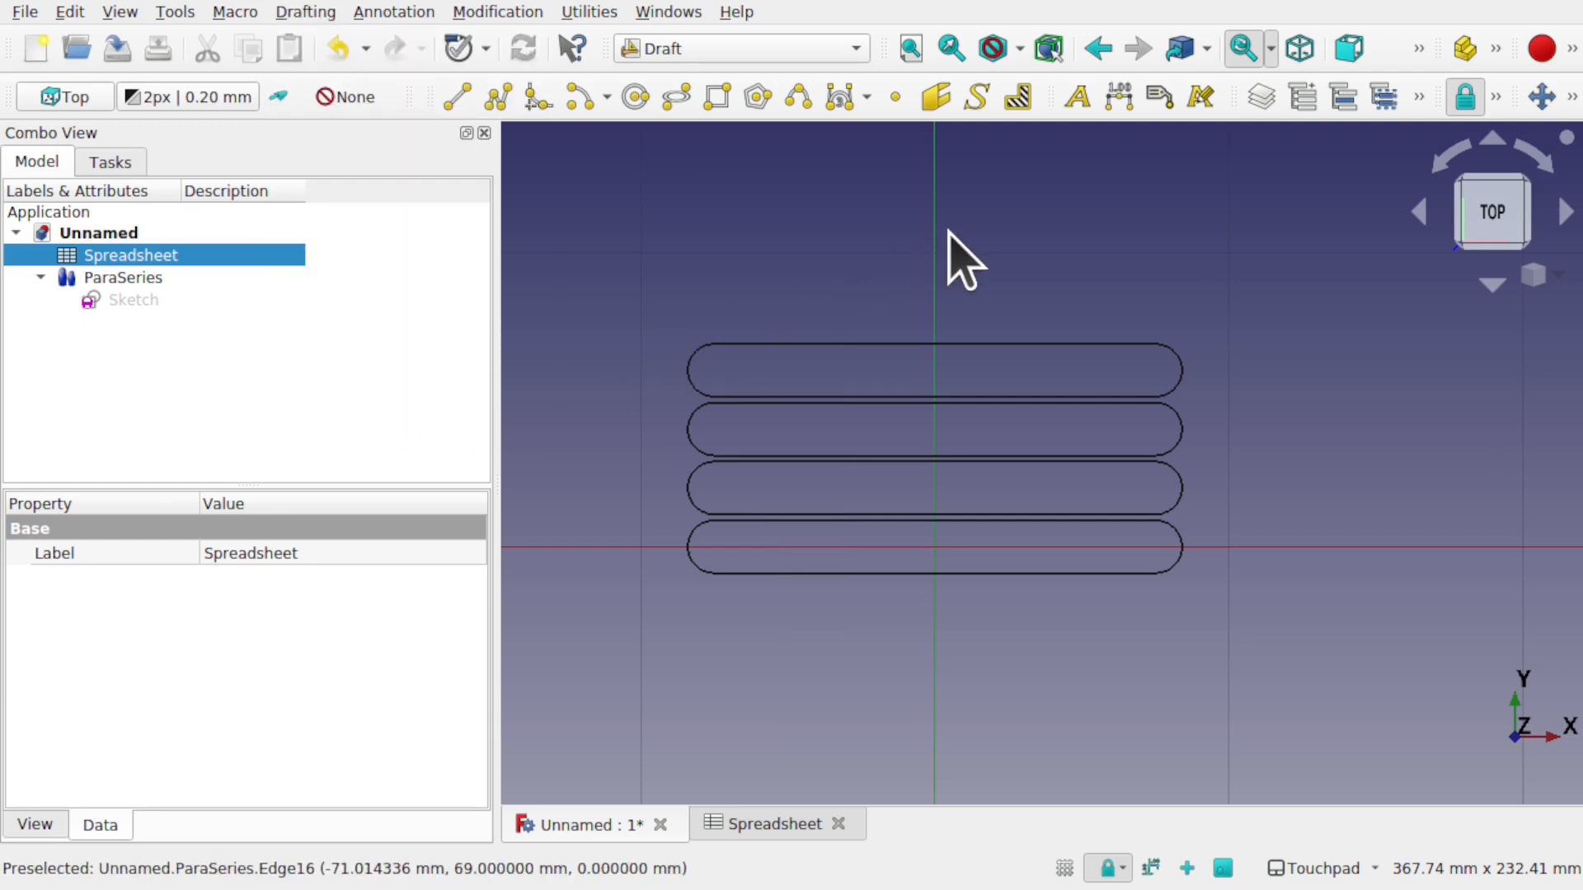
pyautogui.scroll(-10, 948, 232)
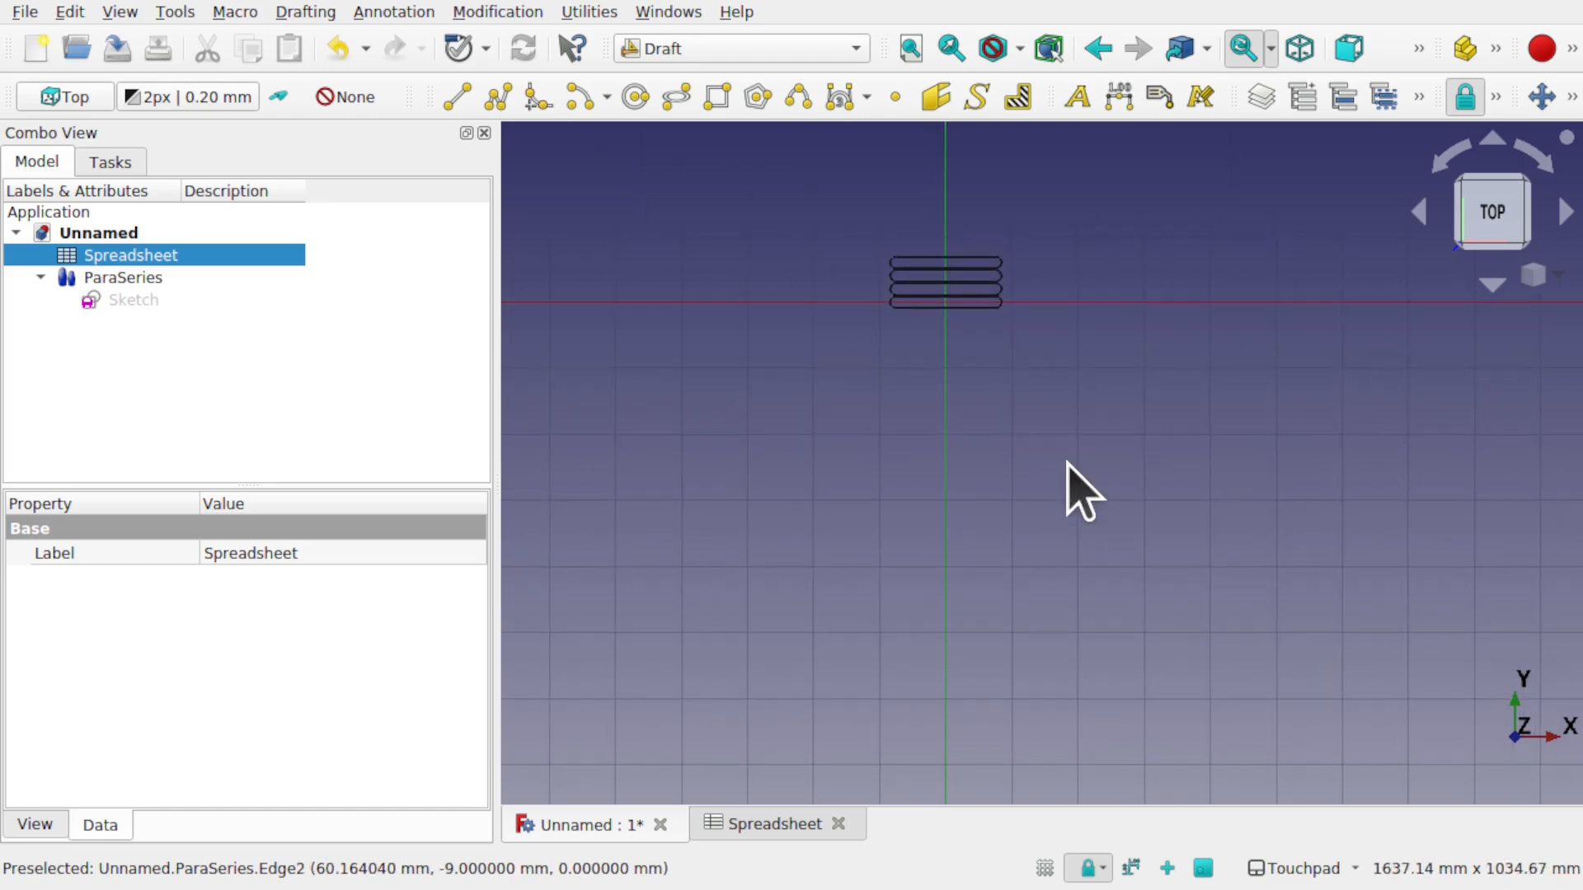
pyautogui.moveTo(1031, 470); pyautogui.dragTo(1071, 467, button='middle')
pyautogui.scroll(3, 986, 346)
pyautogui.scroll(5, 981, 338)
pyautogui.moveTo(997, 360); pyautogui.dragTo(1069, 548, button='middle')
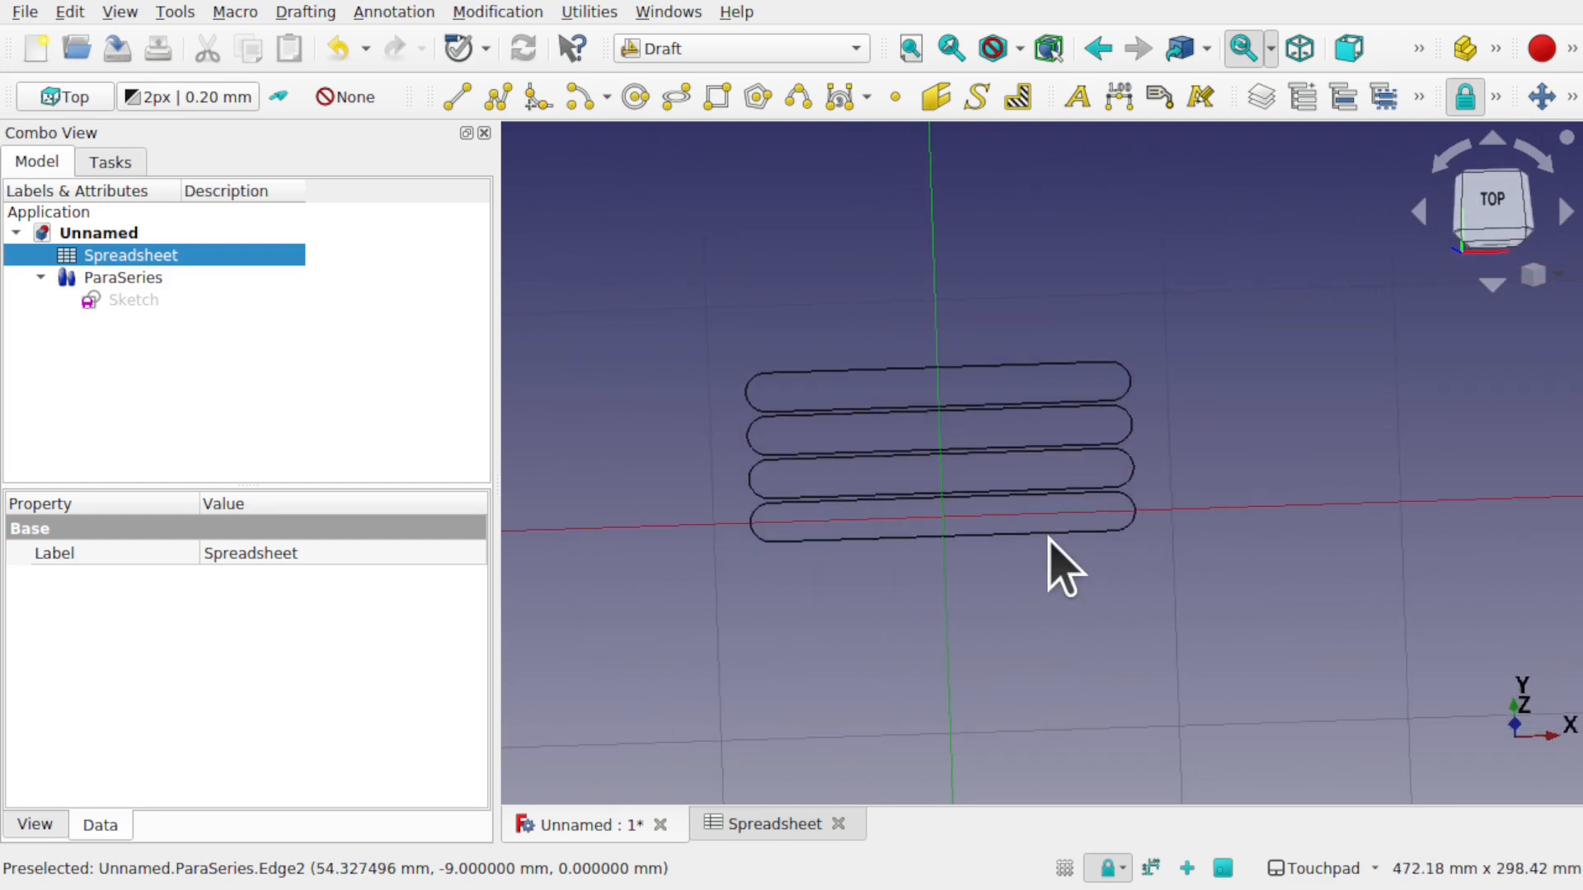
pyautogui.scroll(-3, 1055, 560)
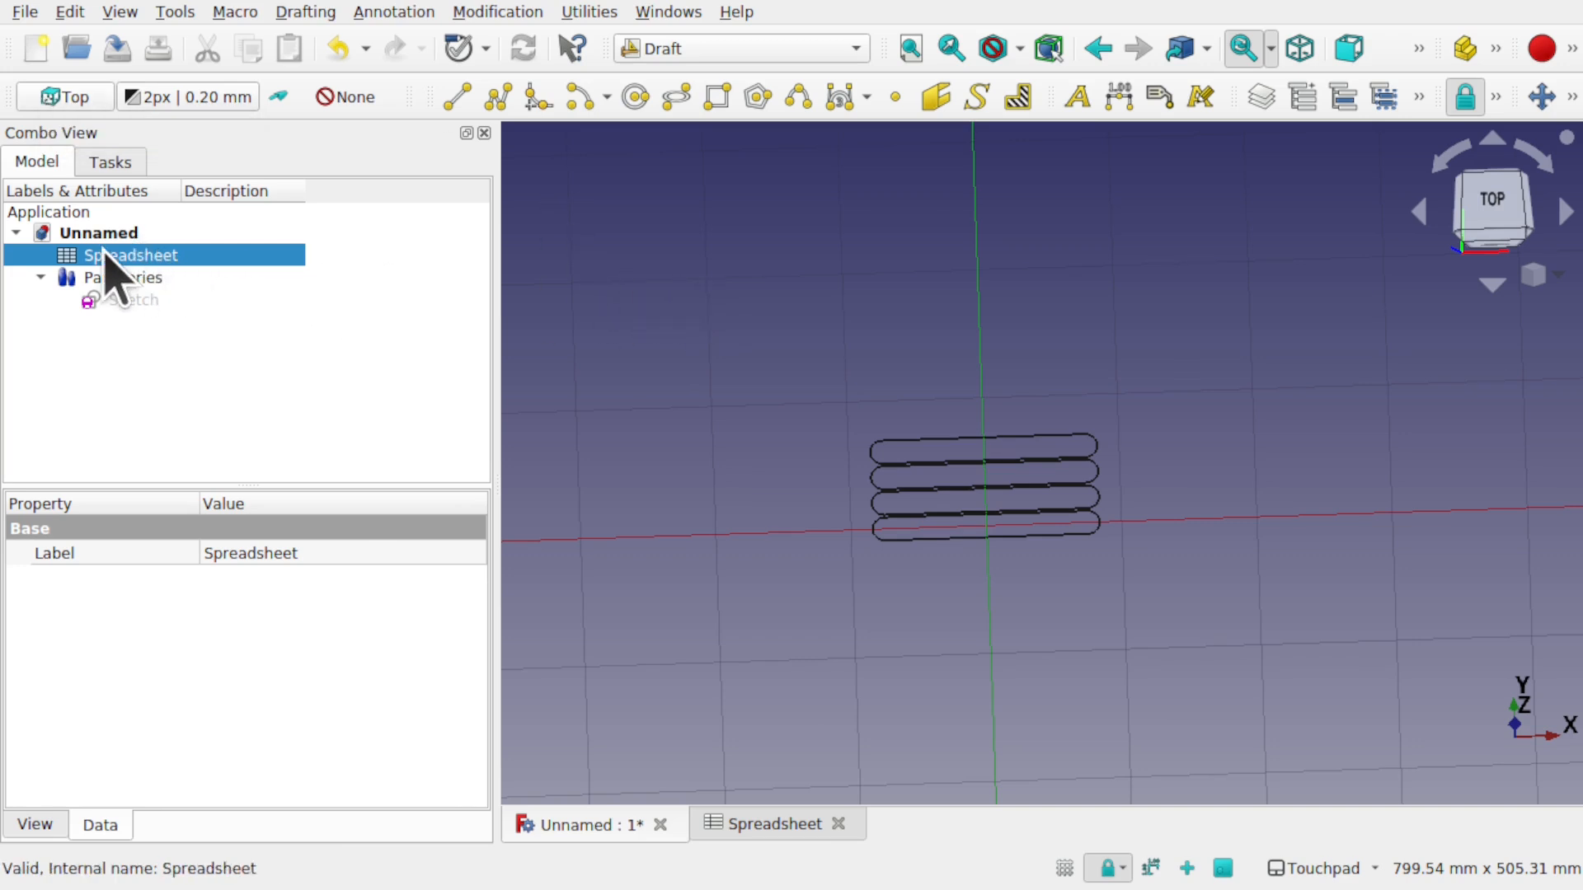
# - Set the Draft working plane to Top (XY) and snap to the top view
pyautogui.click(65, 99)
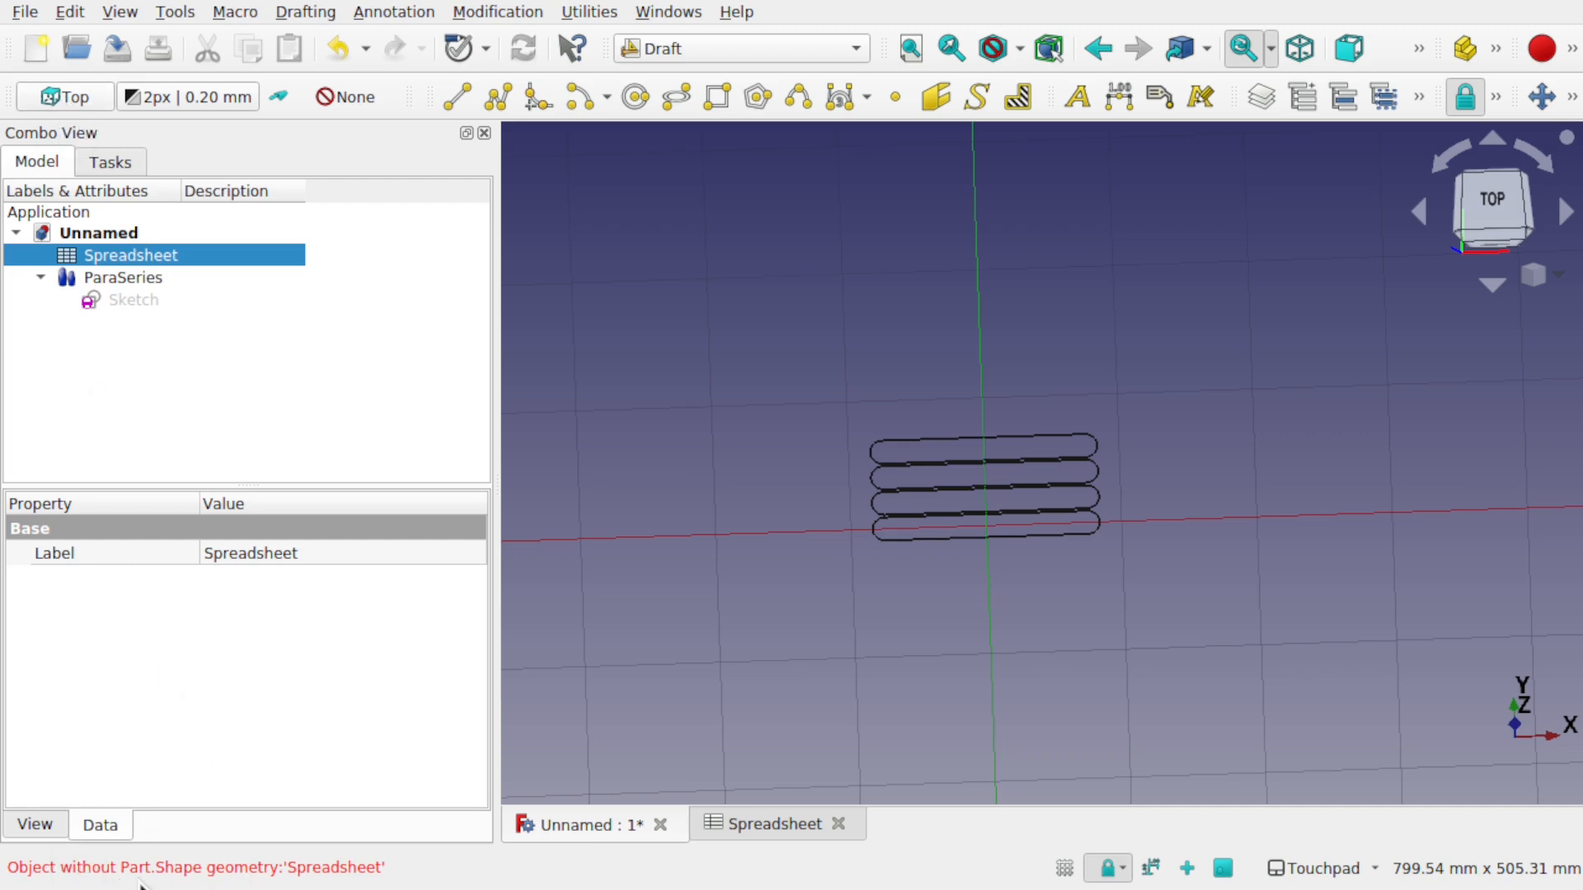
pyautogui.click(778, 263)
pyautogui.click(58, 97)
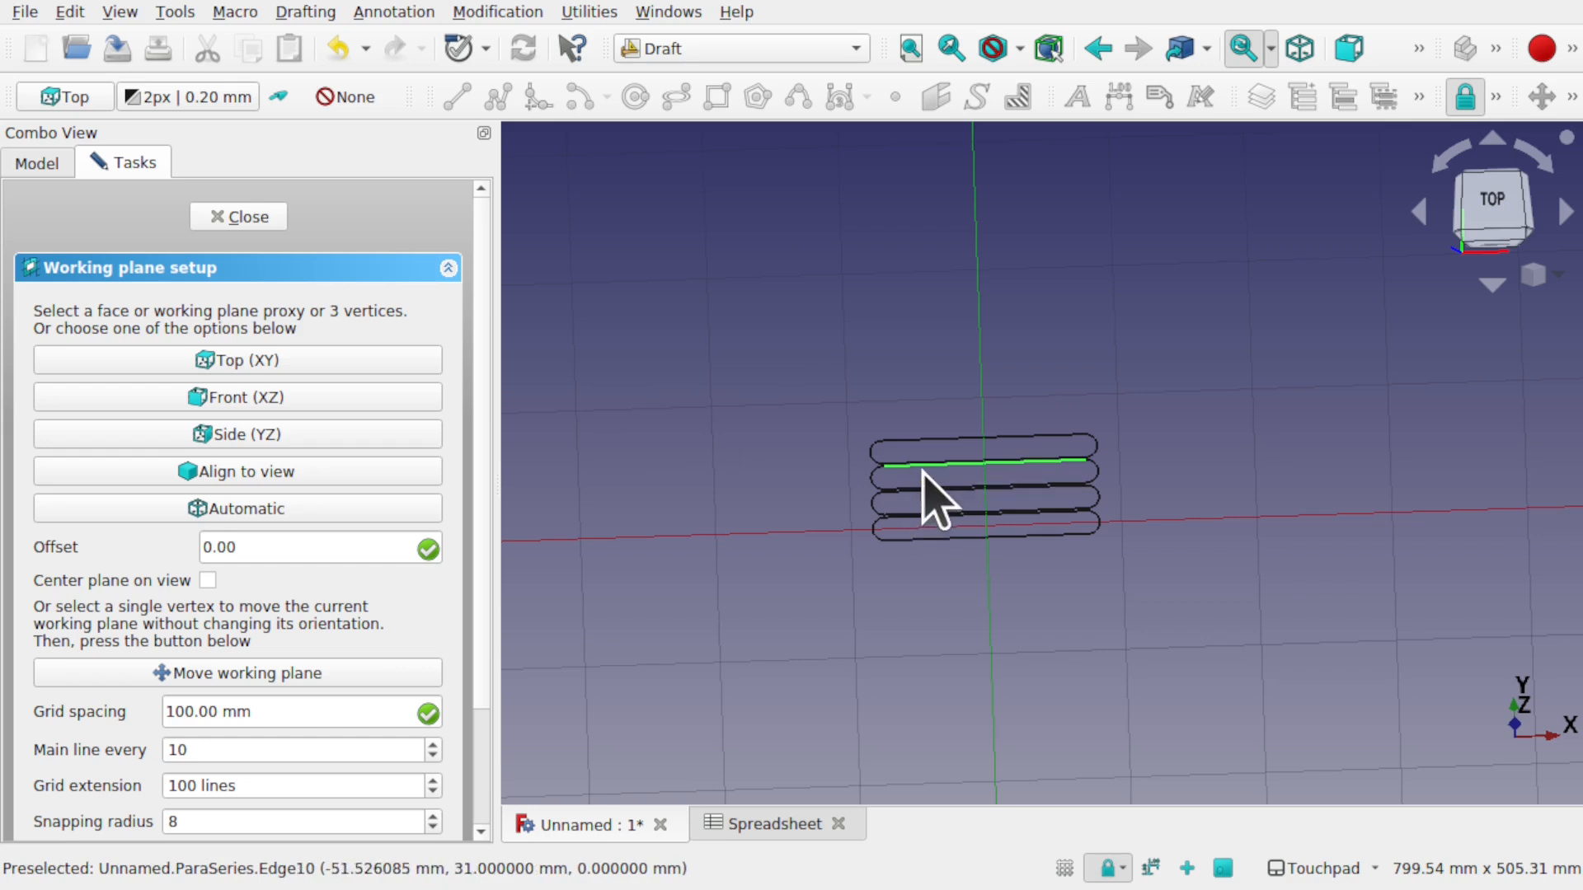
pyautogui.click(217, 360)
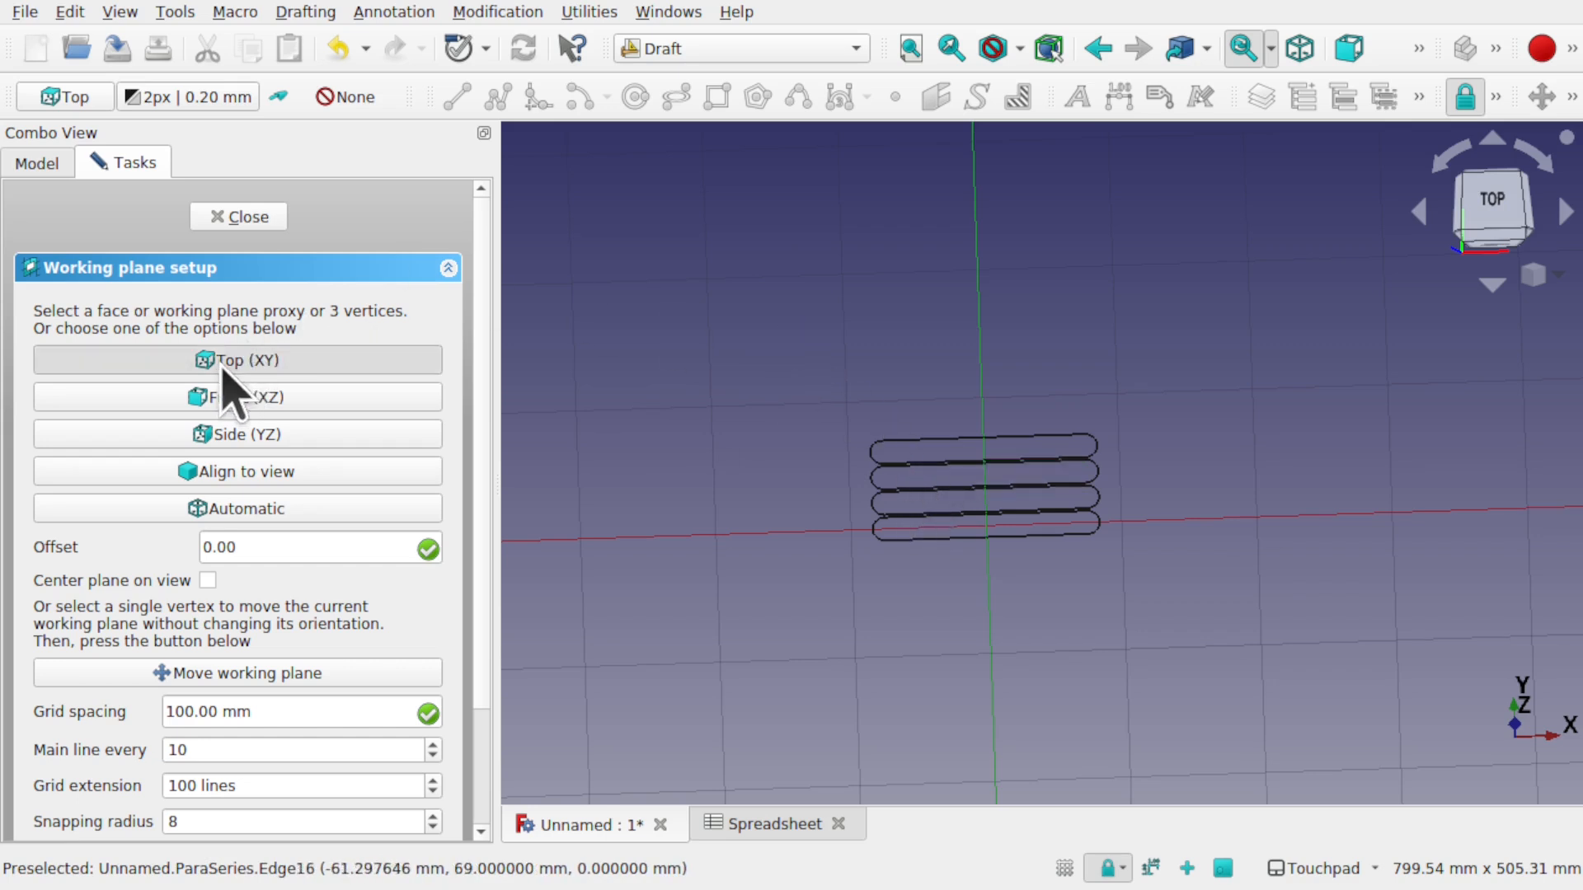
pyautogui.moveTo(1012, 434)
pyautogui.mouseDown(button='middle')
pyautogui.moveTo(996, 421)
pyautogui.moveTo(1014, 260)
pyautogui.moveTo(986, 413)
pyautogui.moveTo(997, 463)
pyautogui.moveTo(975, 459)
pyautogui.mouseUp(button='middle')
pyautogui.scroll(4, 975, 459)
pyautogui.click(1476, 219)
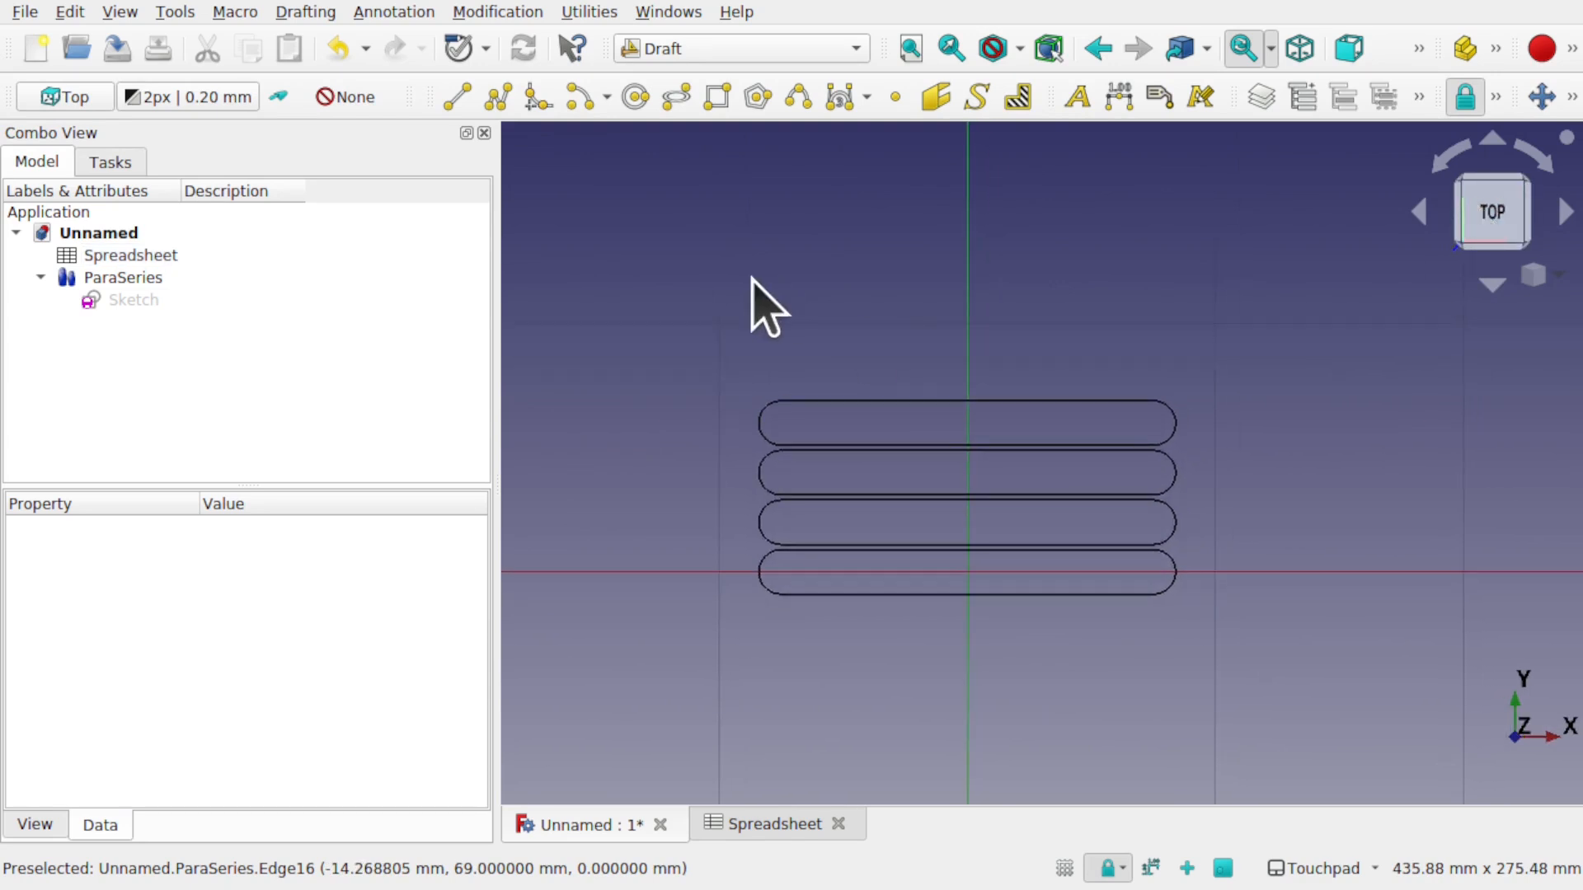
# - Start a Draft ShapeString and select its Default placeholder text
pyautogui.click(297, 12)
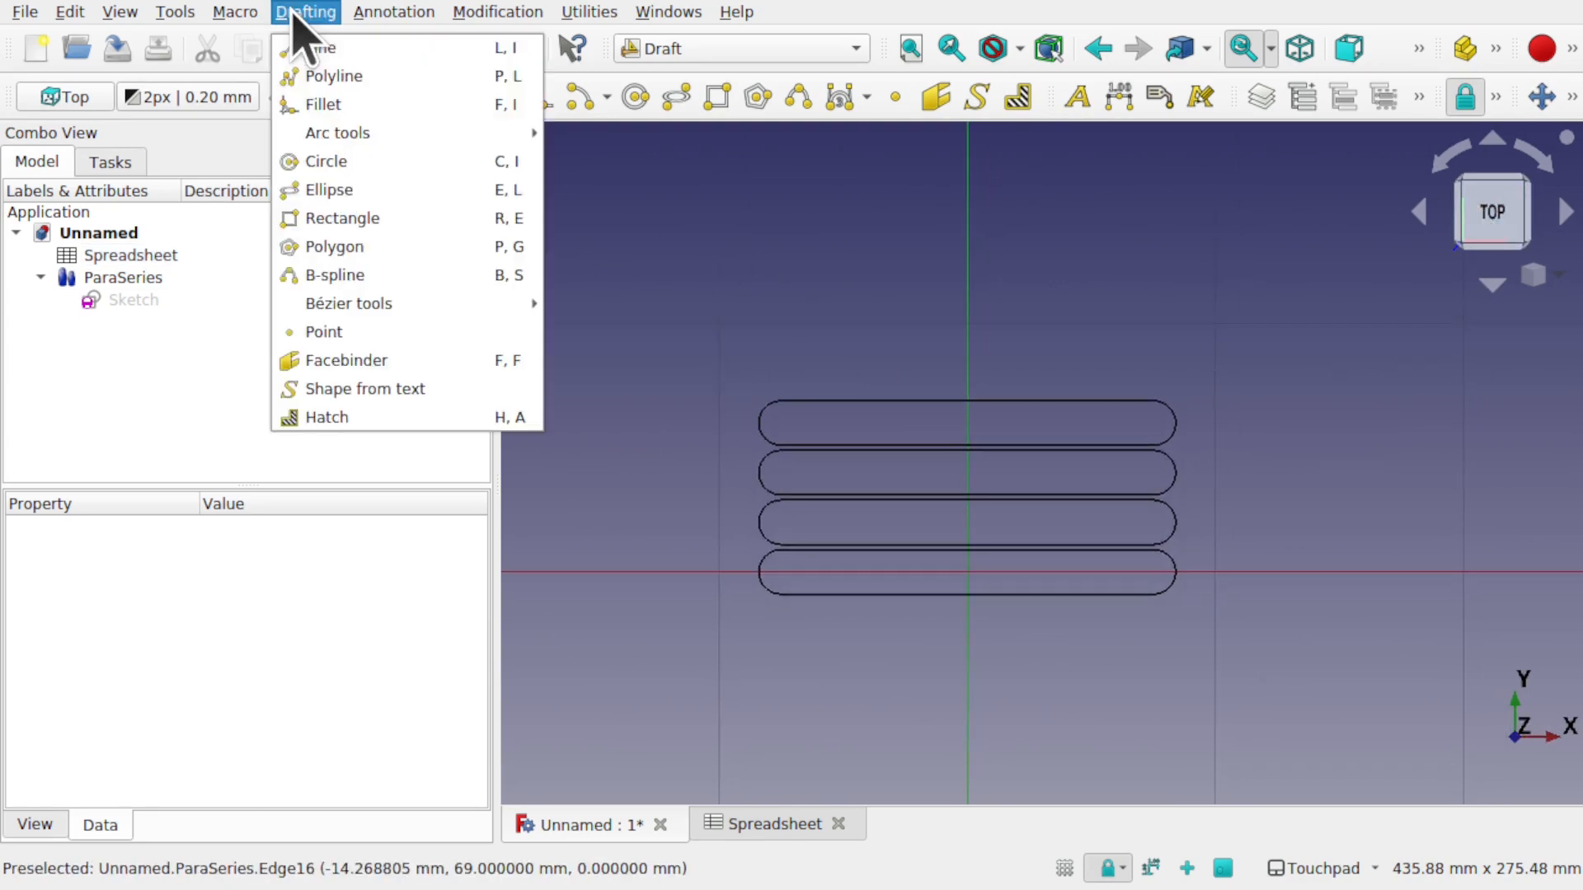
pyautogui.click(430, 397)
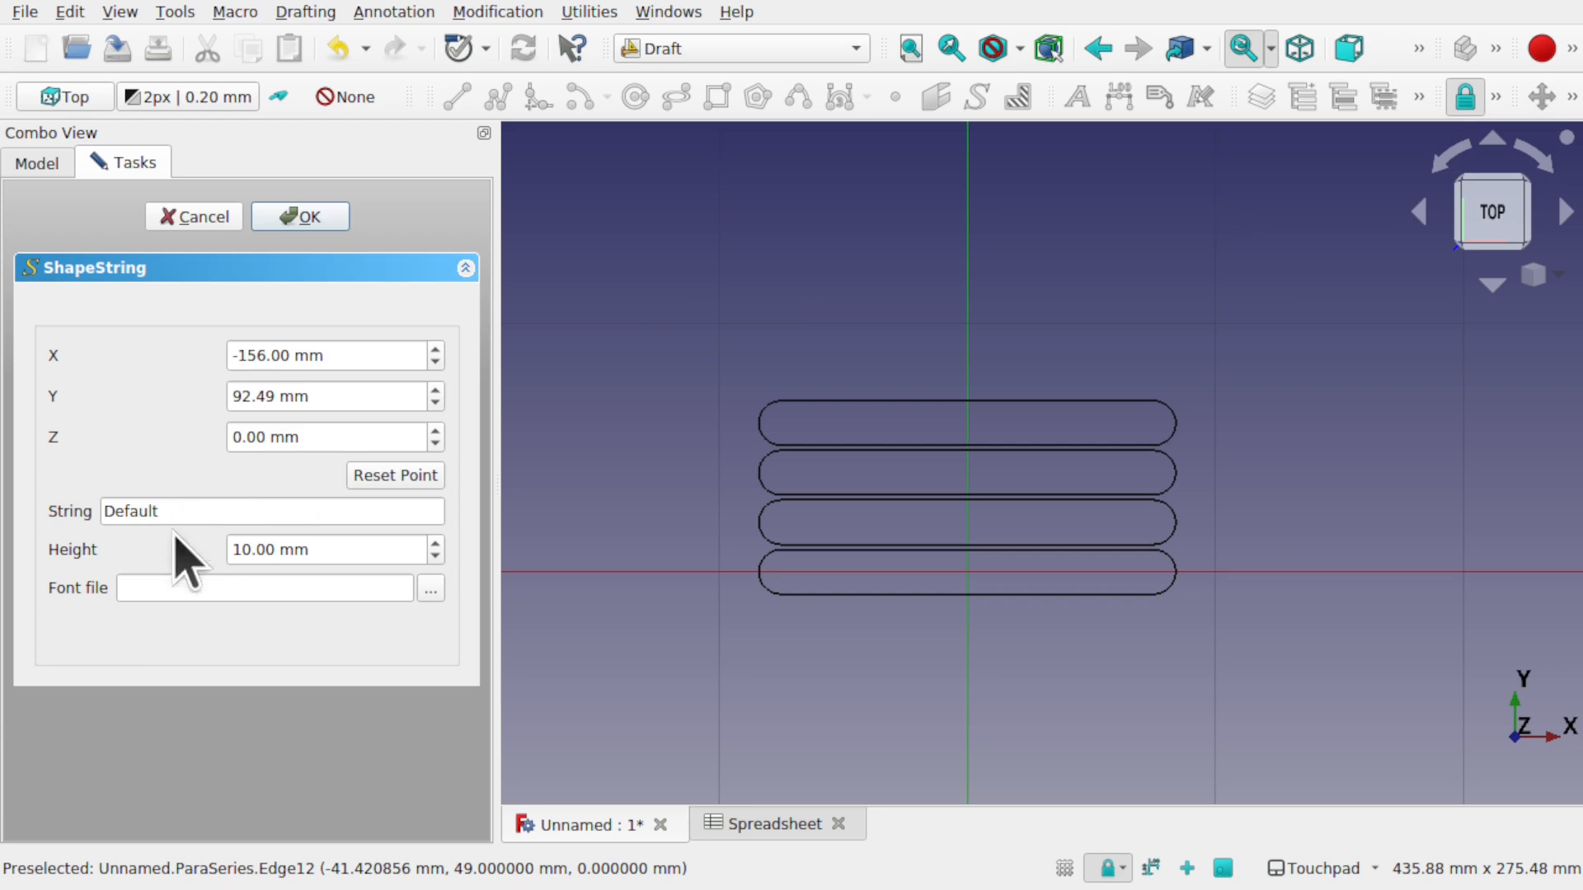
pyautogui.moveTo(100, 513); pyautogui.dragTo(169, 518)
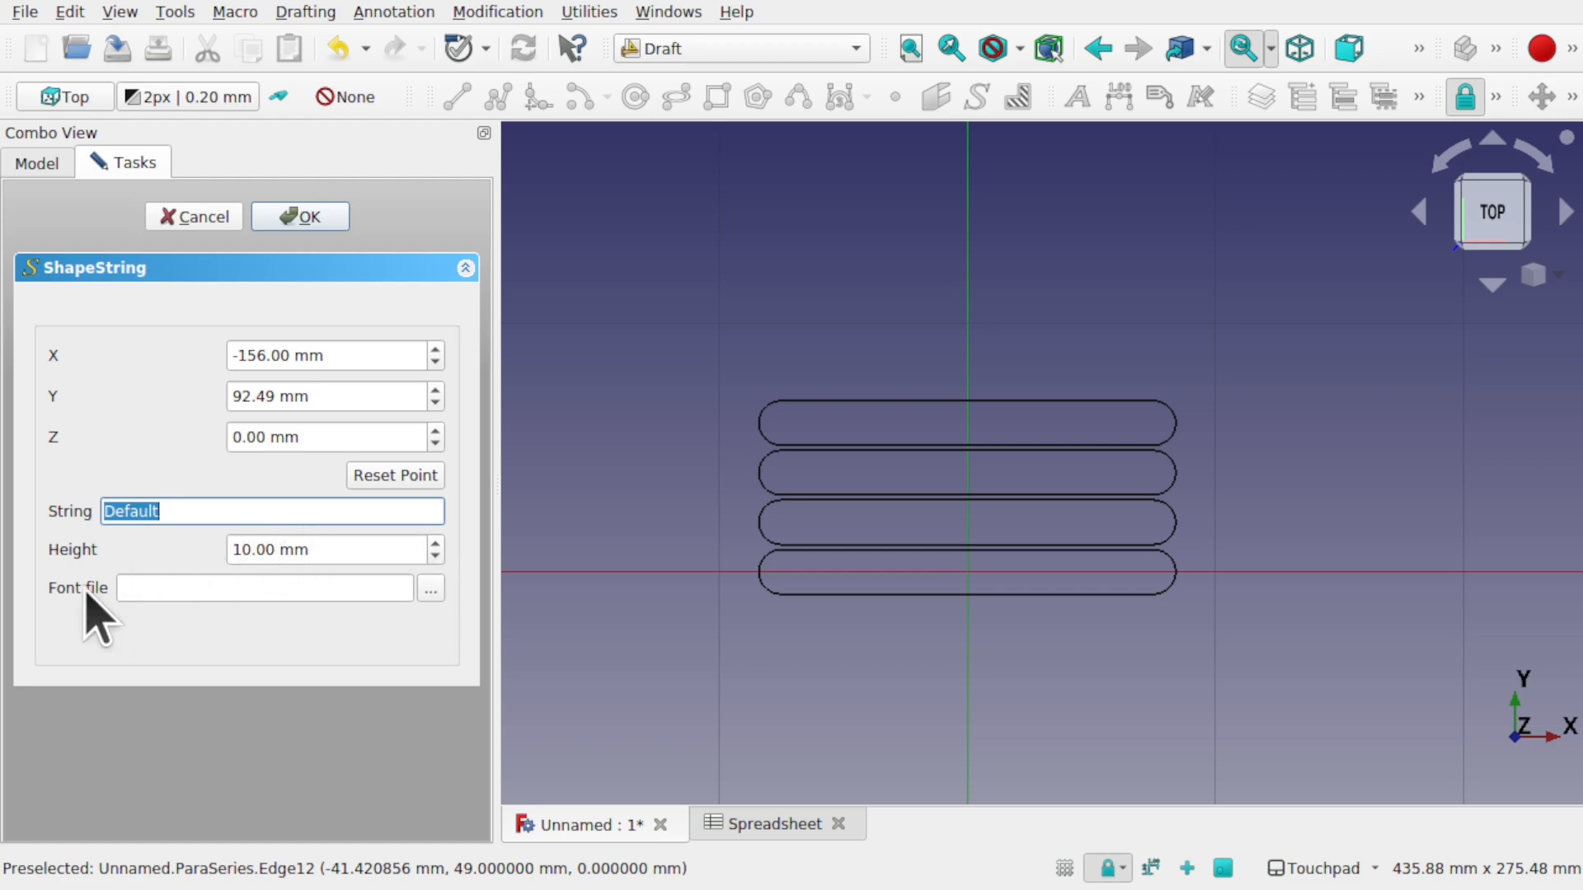
# - Browse to Downloads/gummy-bear/11 Gummy Bear - pinisi/FONT and choose GummyBear.ttf
pyautogui.click(429, 588)
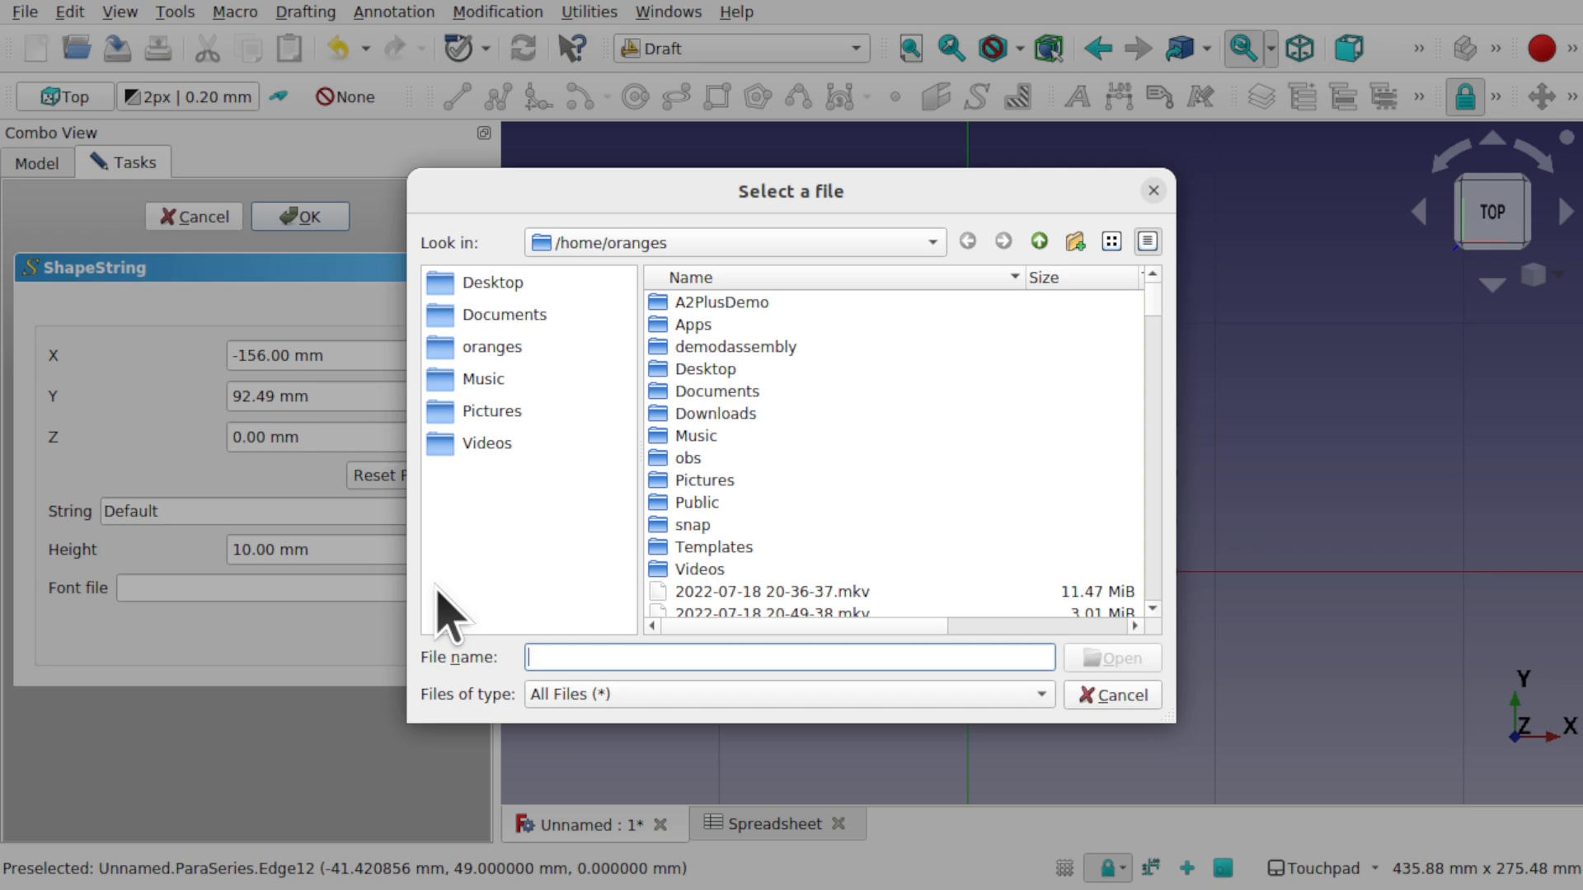
pyautogui.click(930, 243)
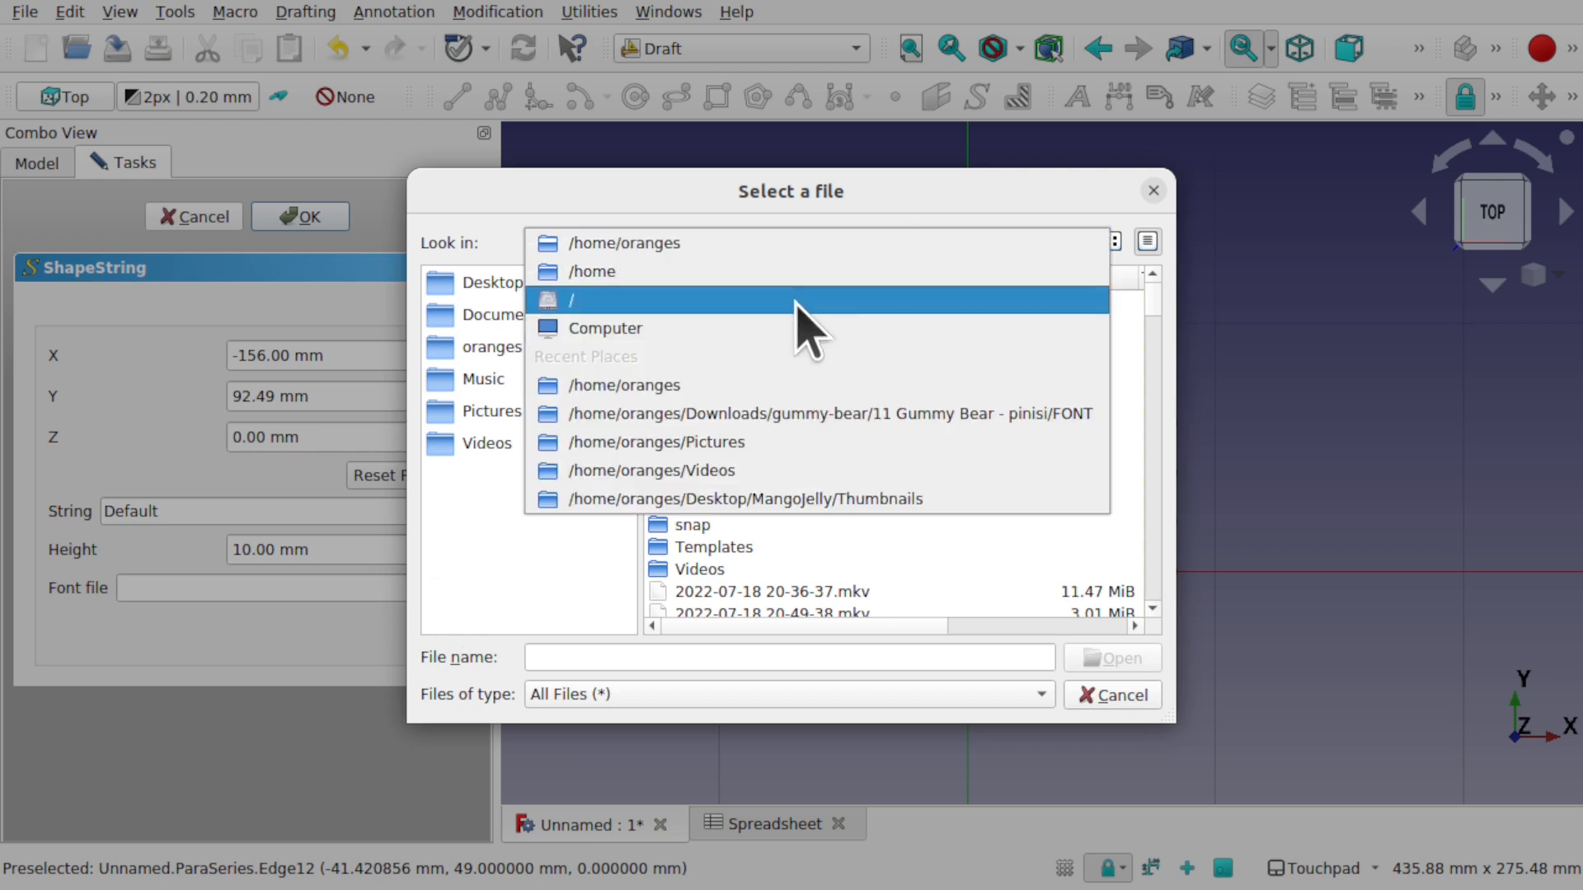
pyautogui.click(796, 300)
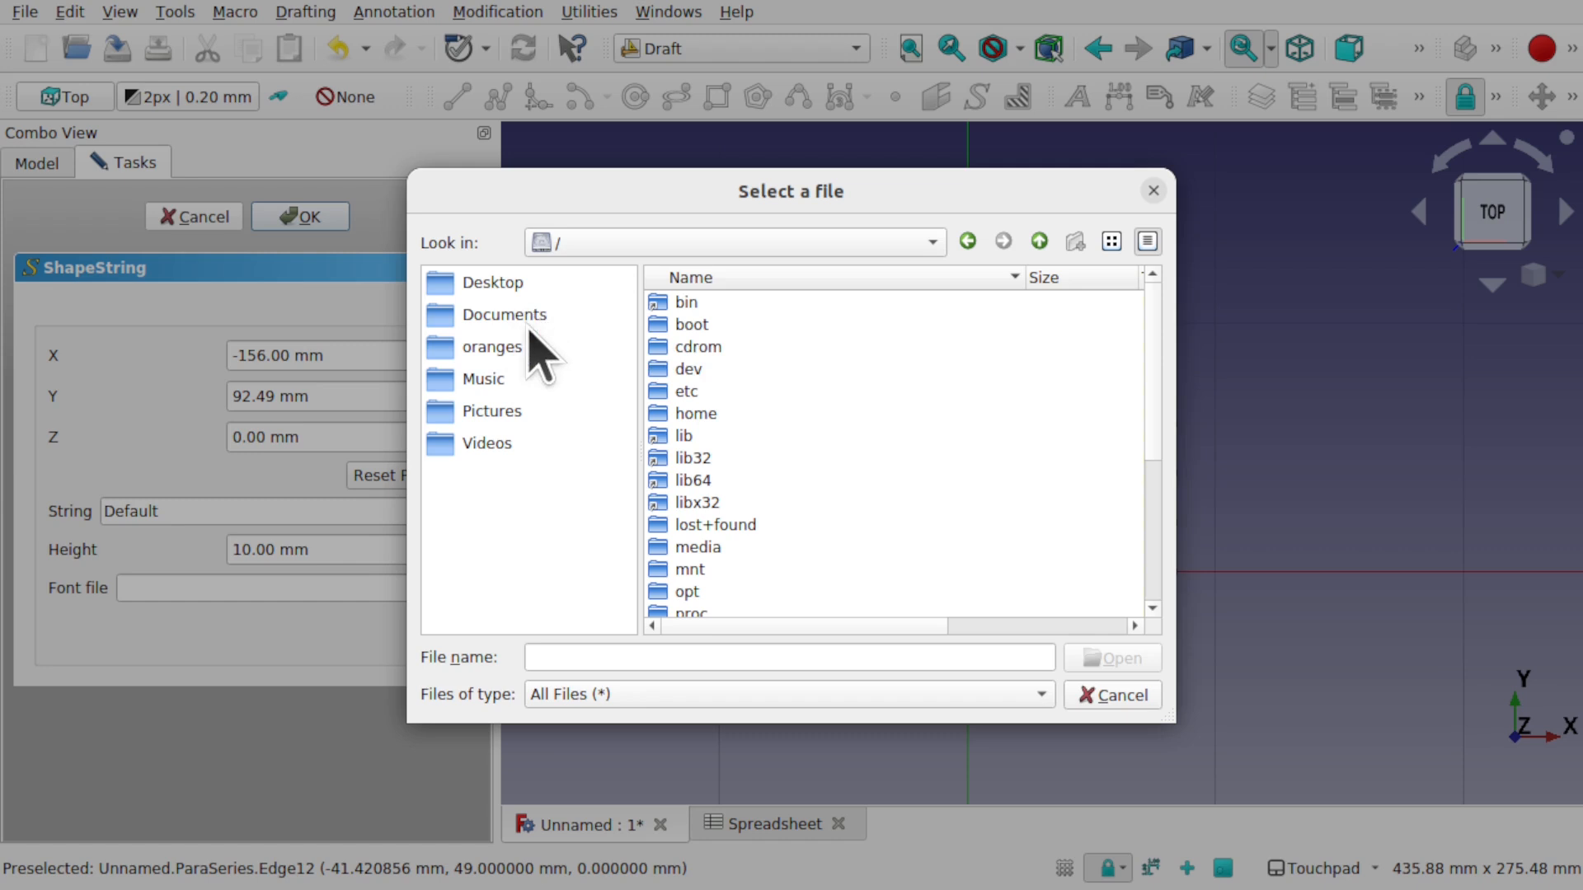
pyautogui.click(507, 349)
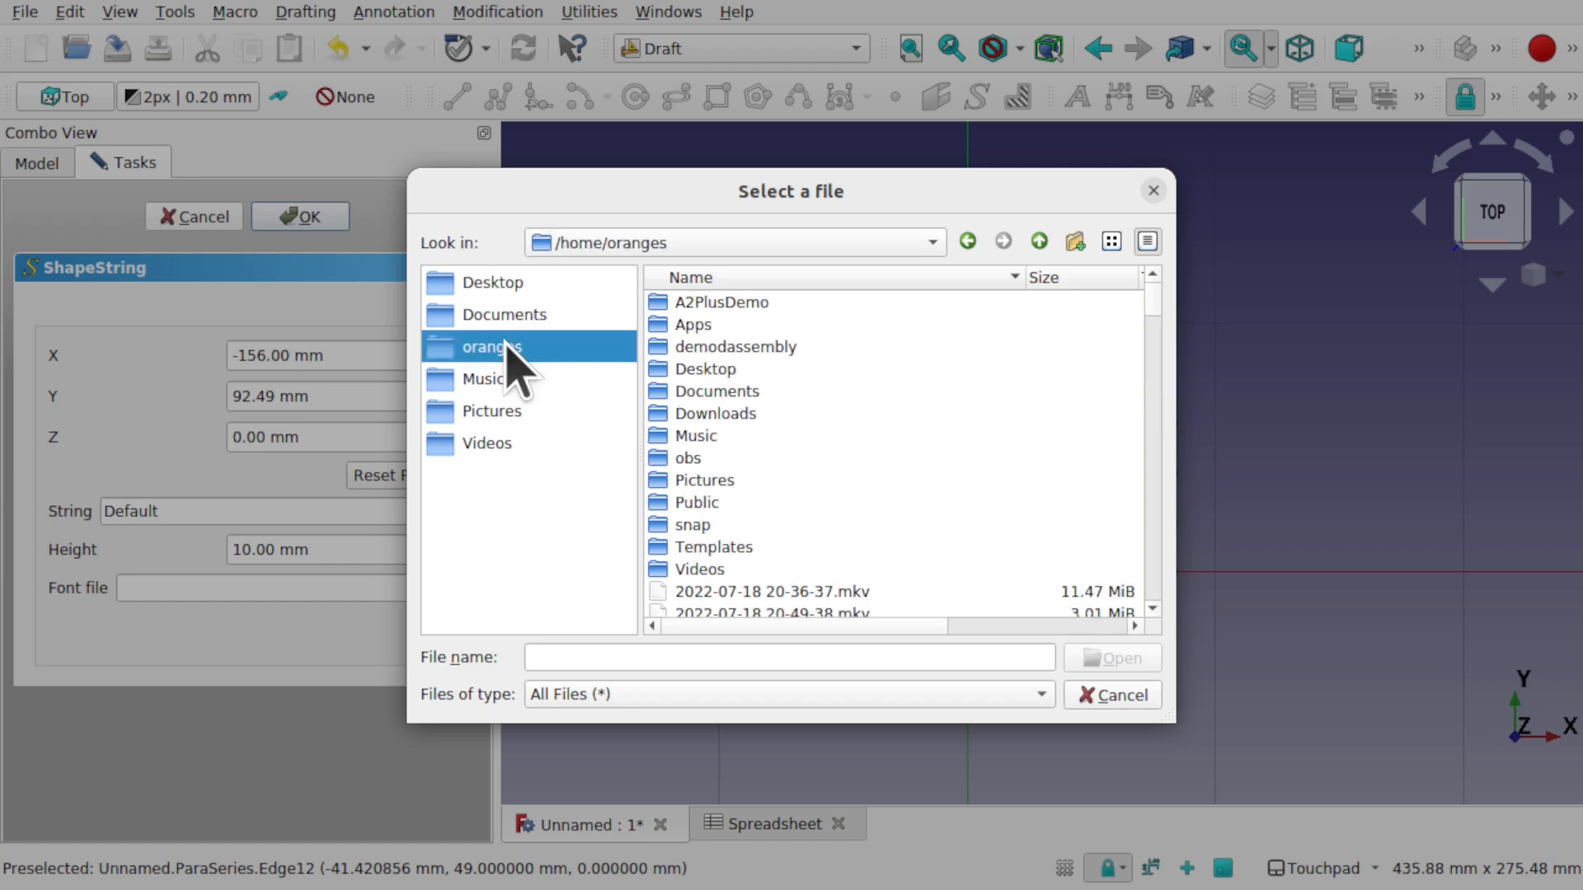
pyautogui.doubleClick(730, 412)
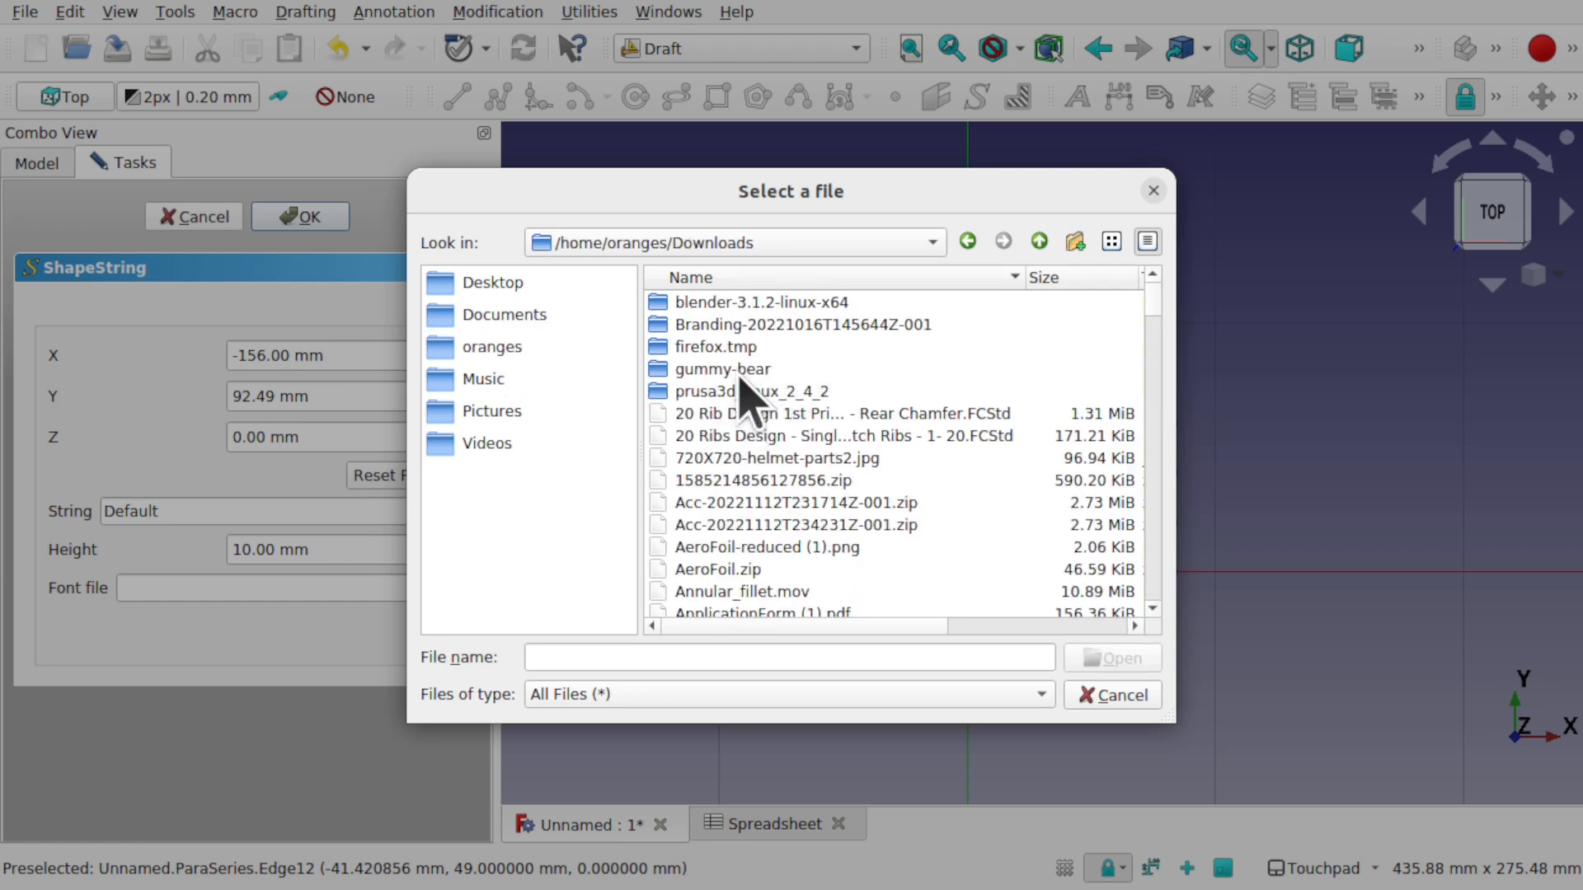
pyautogui.doubleClick(738, 370)
pyautogui.doubleClick(735, 325)
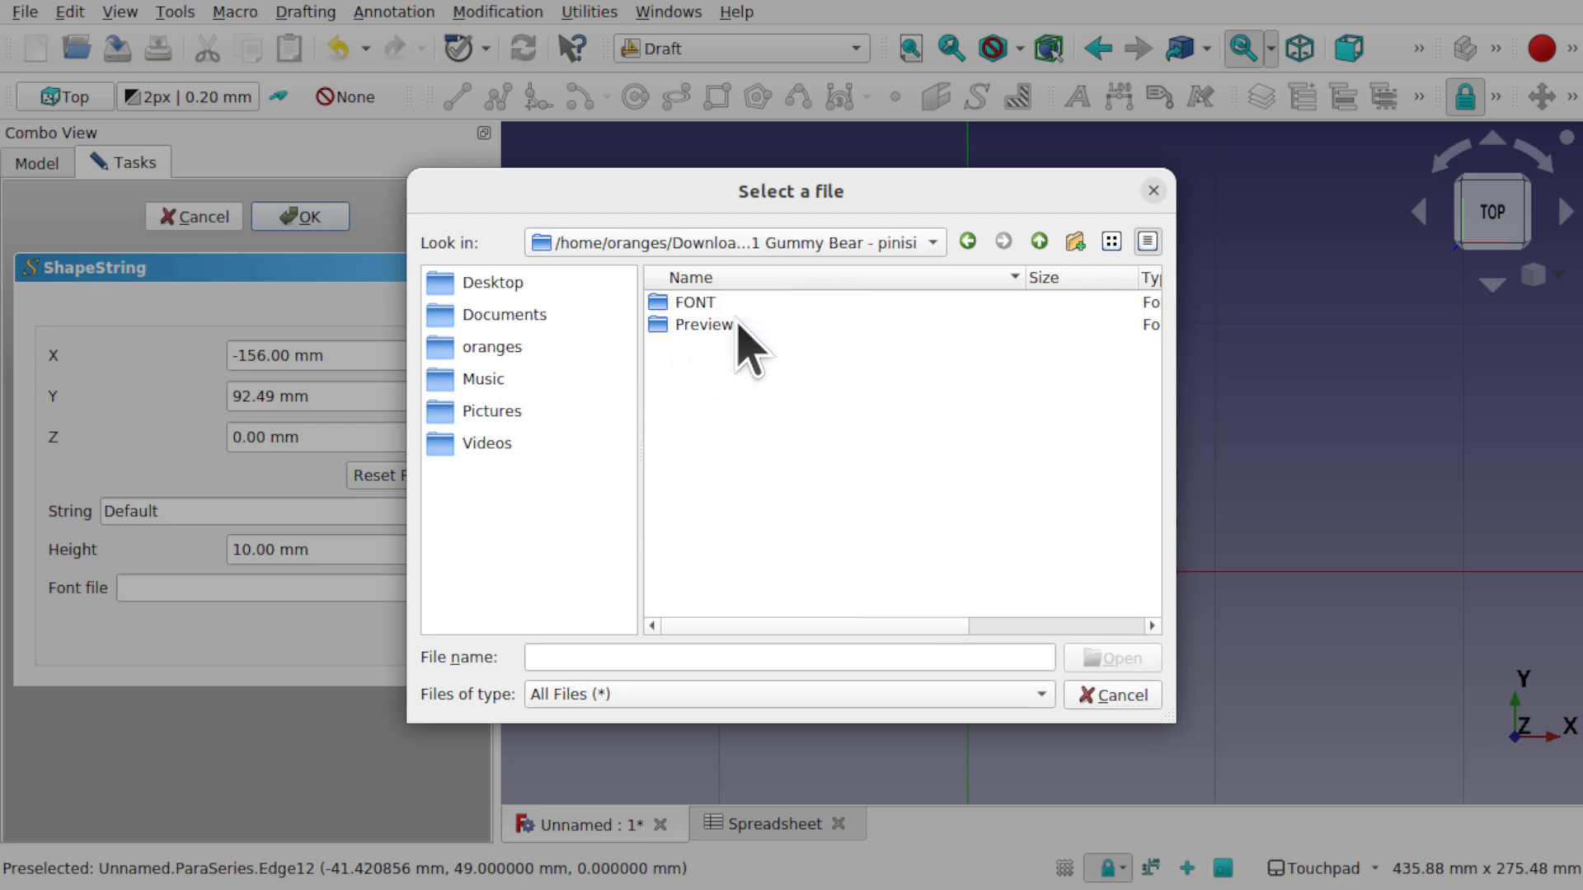
pyautogui.doubleClick(705, 304)
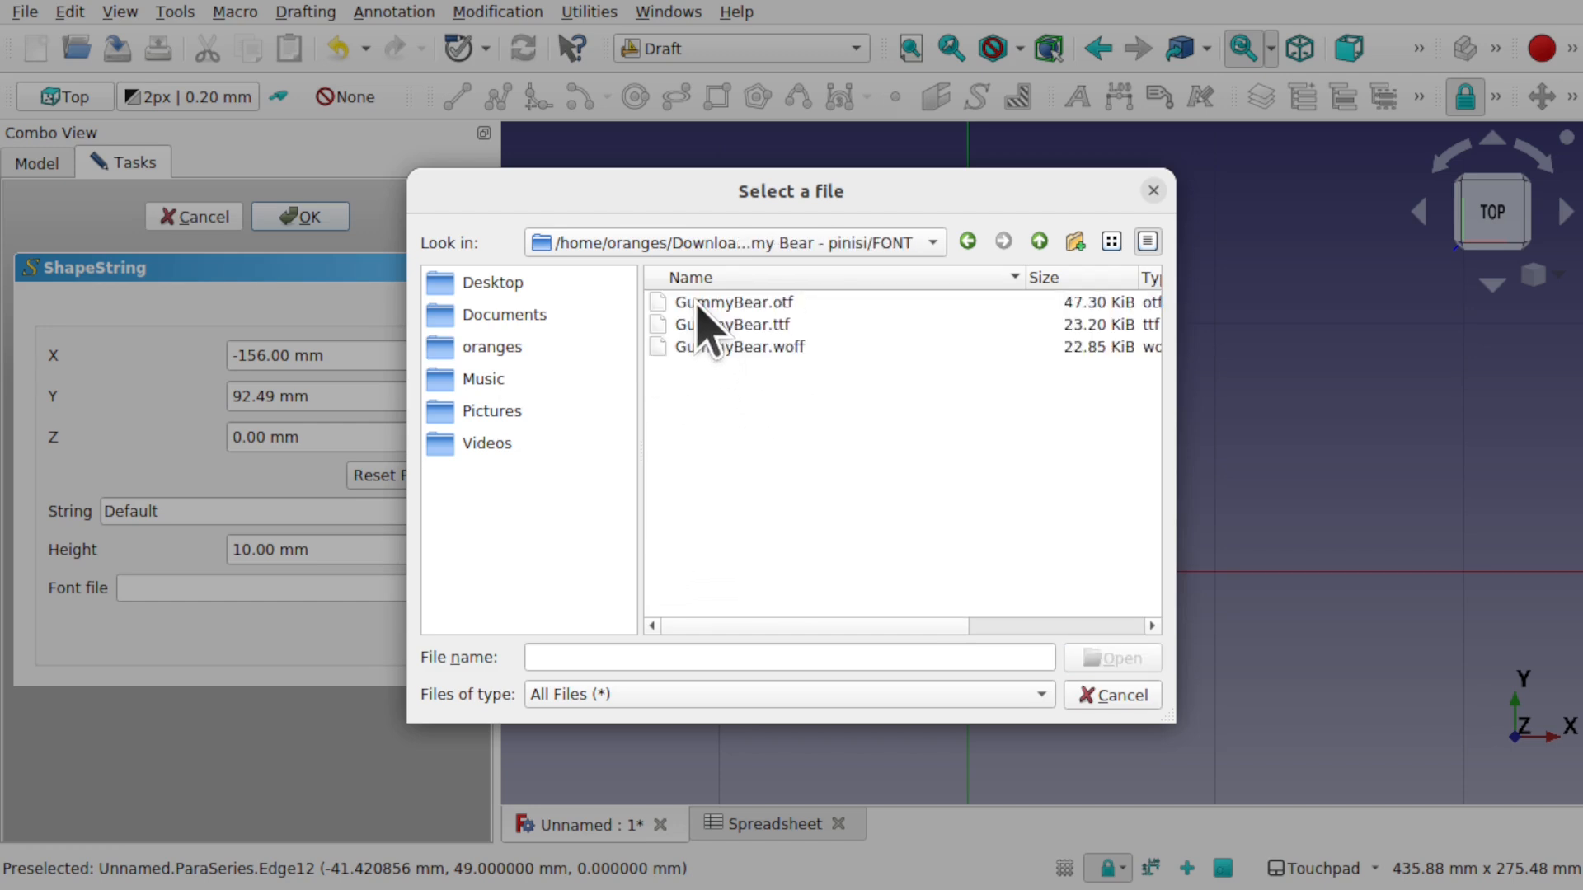
pyautogui.click(754, 326)
# - Create the Default ShapeString at the origin using the GummyBear.ttf font
pyautogui.click(1114, 658)
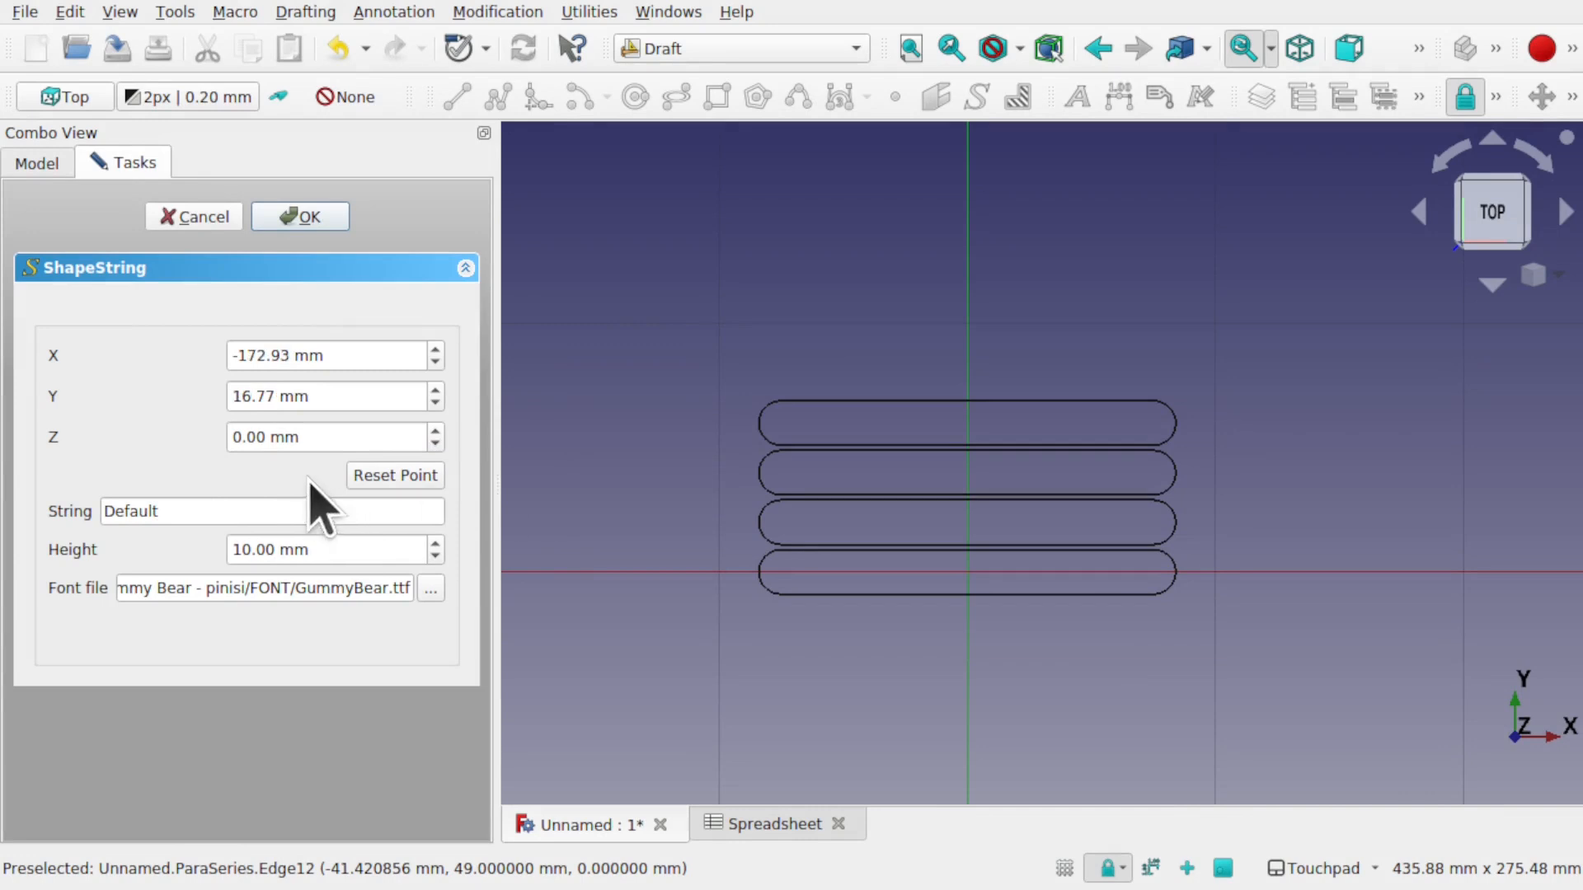
pyautogui.click(399, 478)
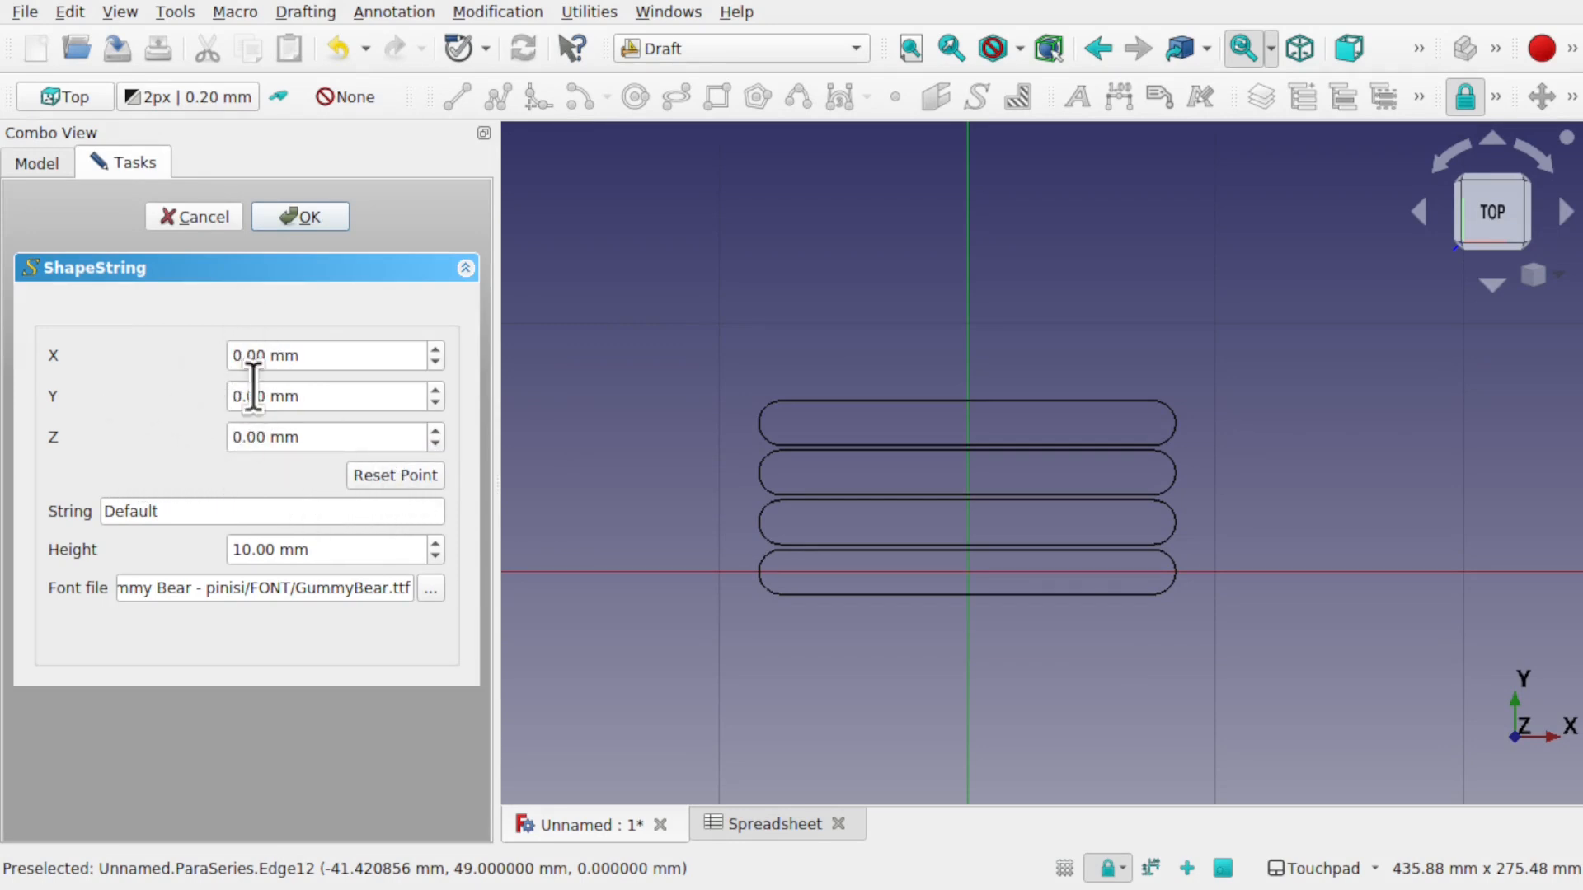
pyautogui.click(307, 217)
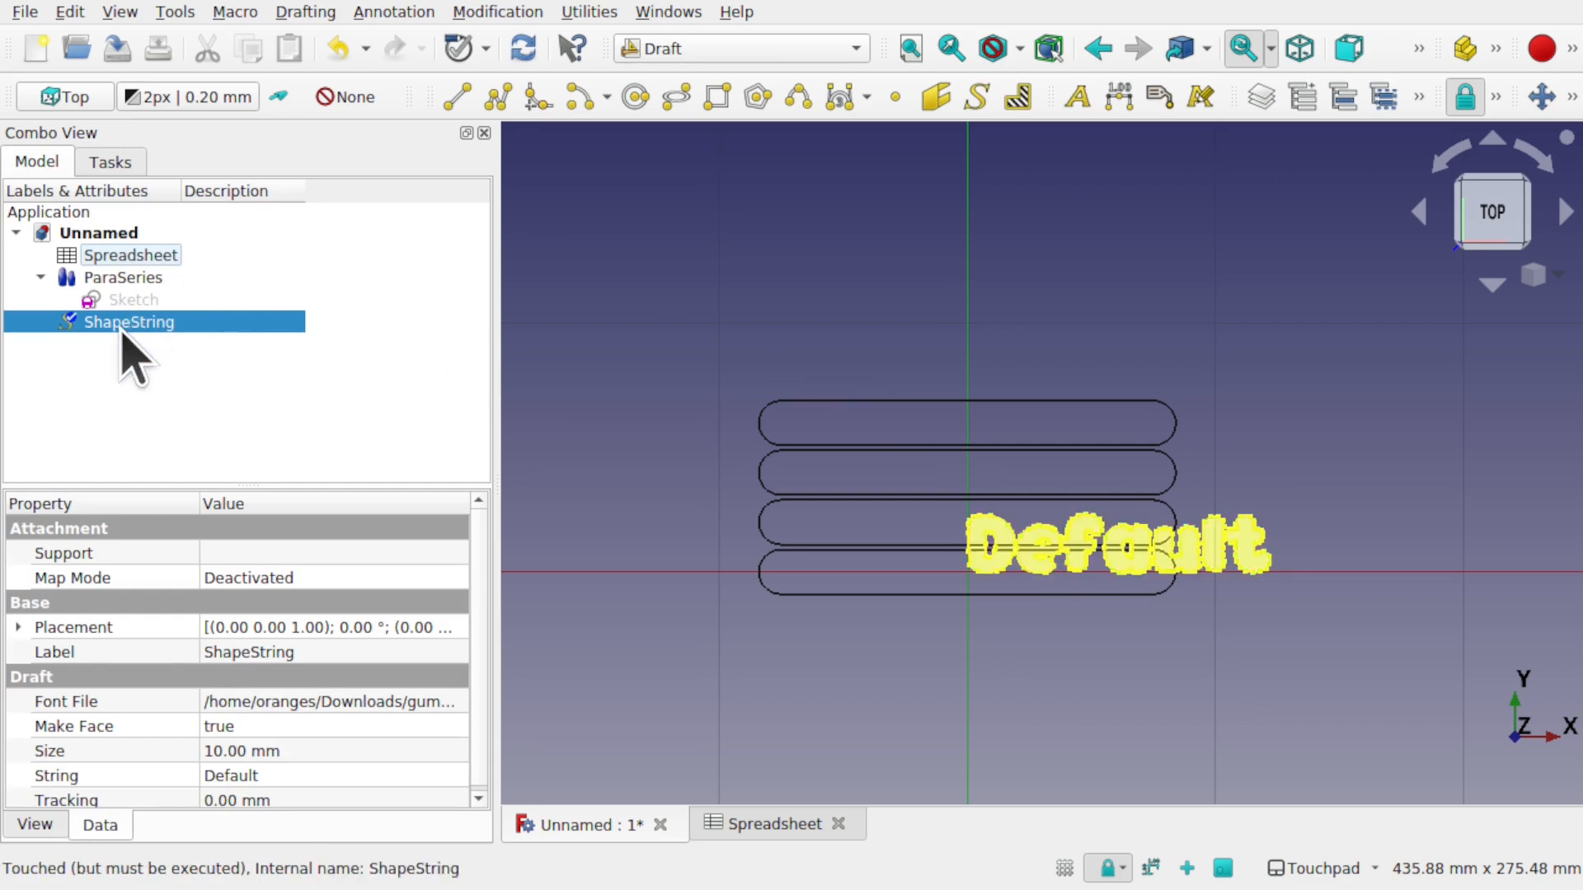
# - Set the ShapeString Size to 5 mm and start the Move tool
pyautogui.click(337, 751)
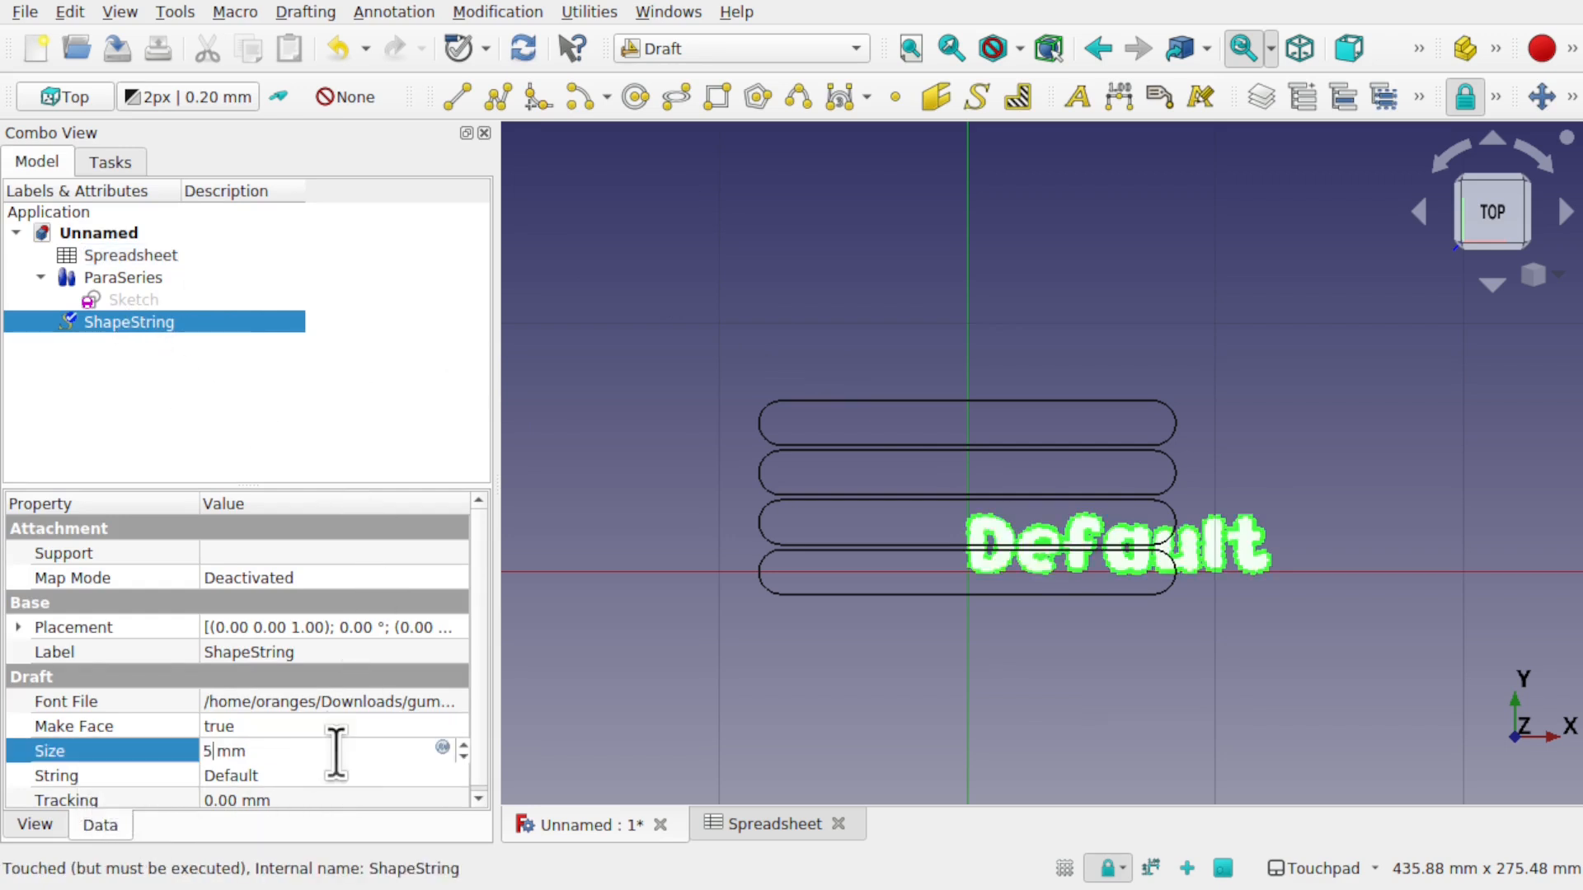
pyautogui.press('Return')
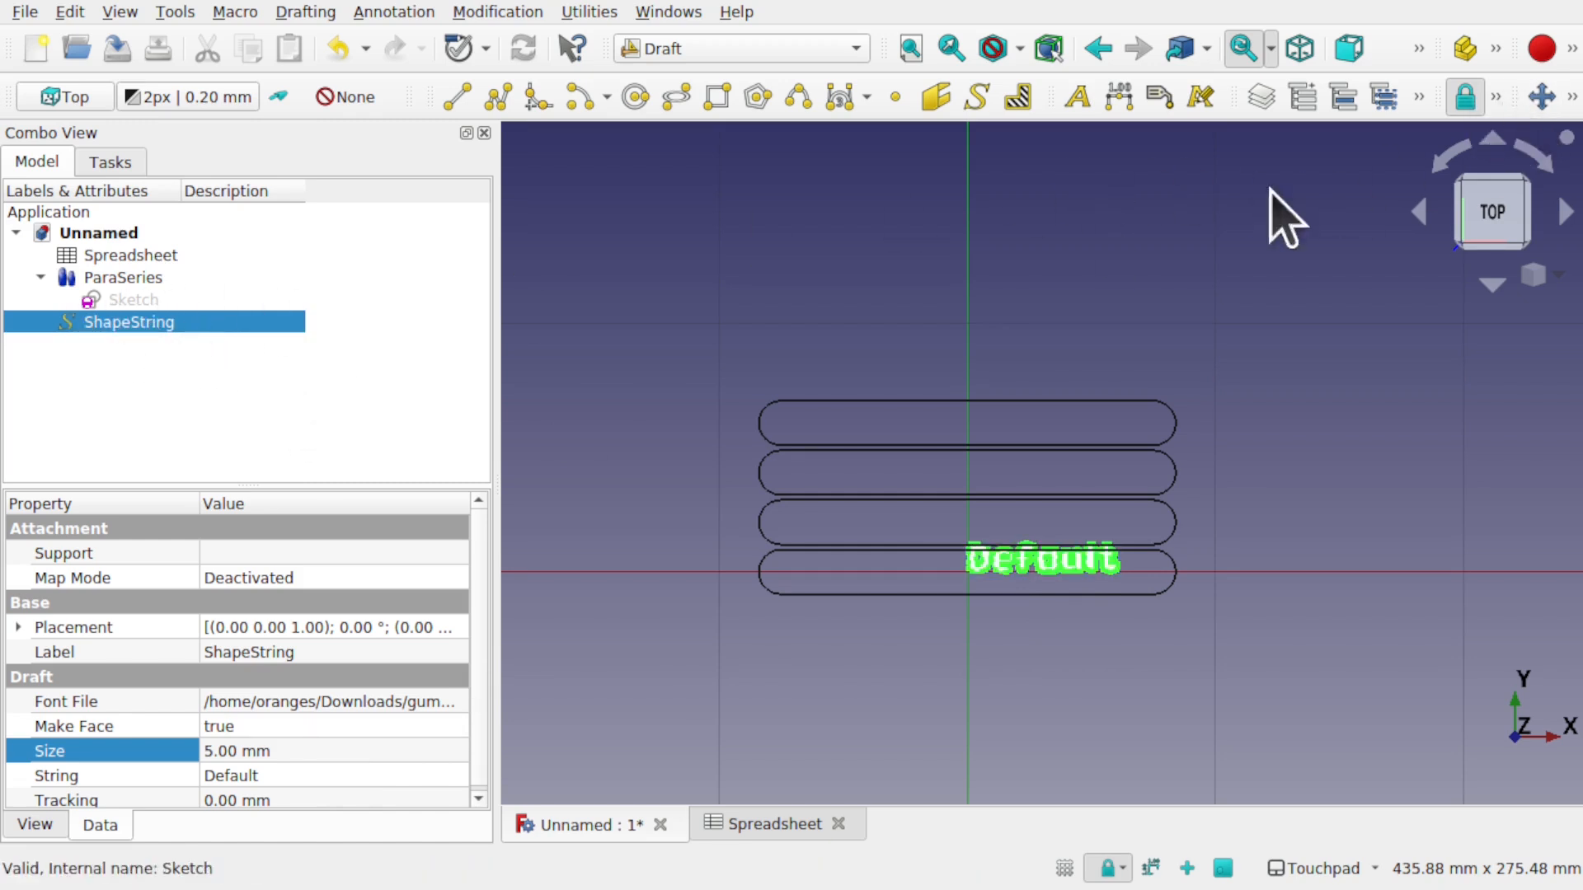
pyautogui.click(494, 13)
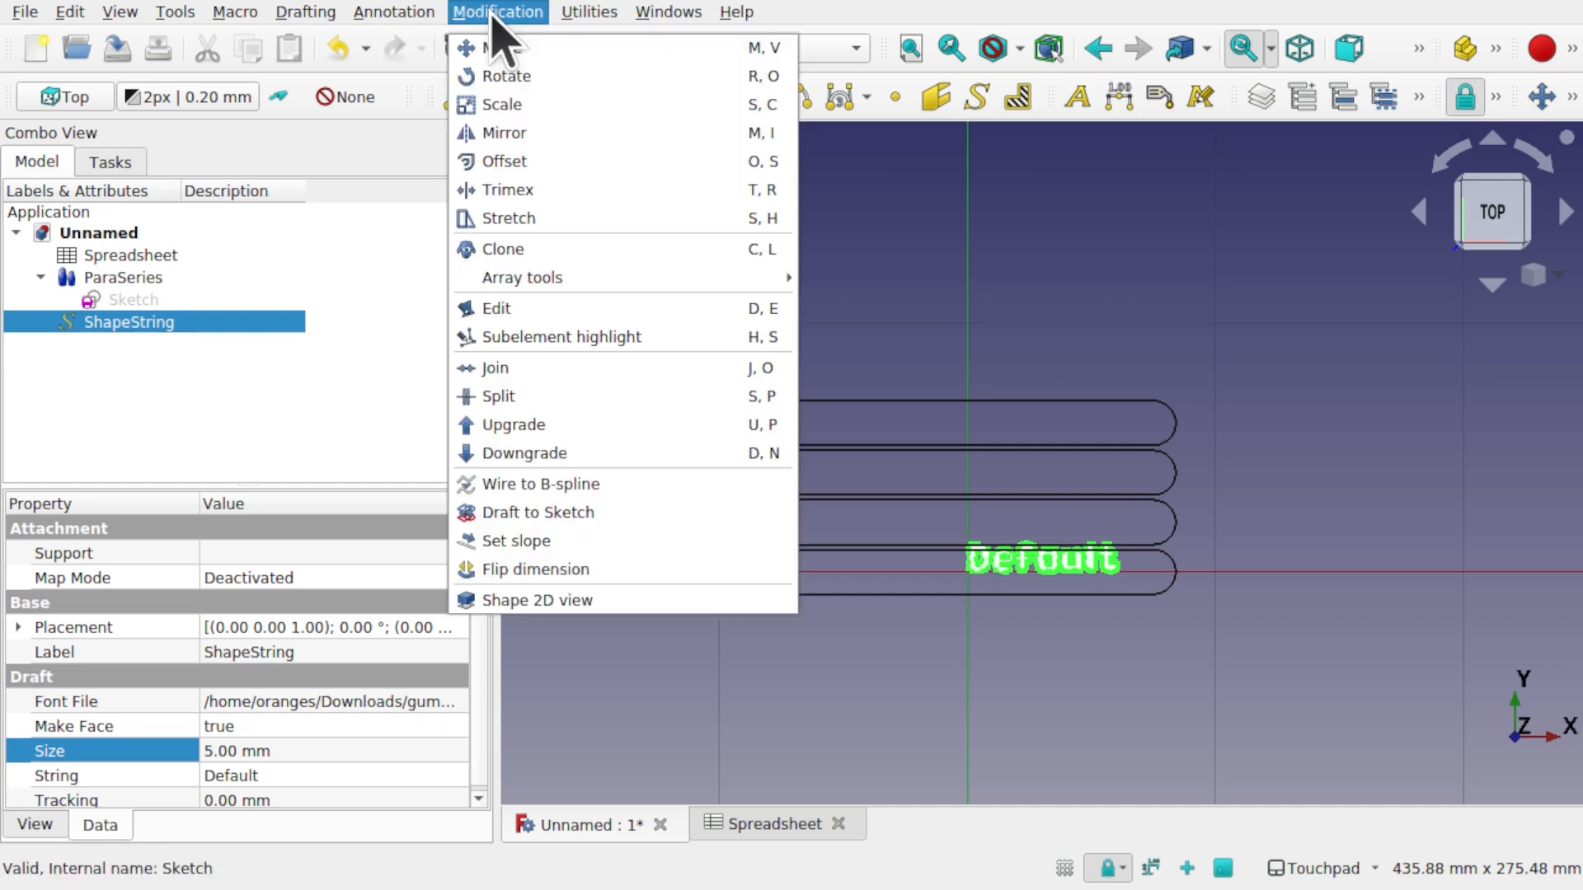
pyautogui.click(546, 56)
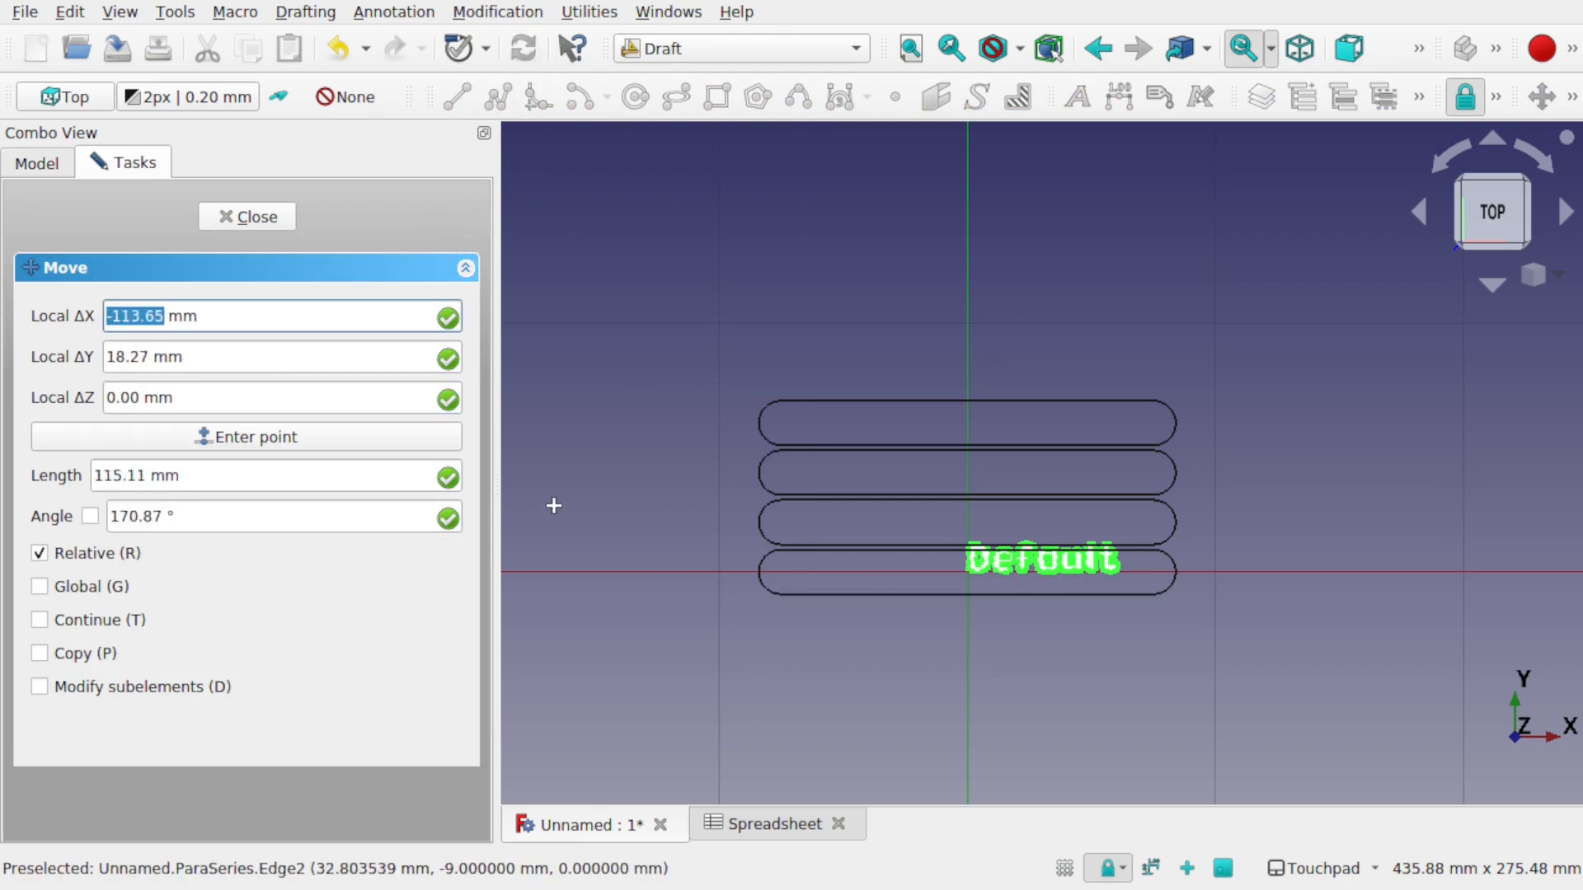
# - Move the Default text about -76.72 mm in X into the bottom slot, viewed from the top
pyautogui.click(968, 570)
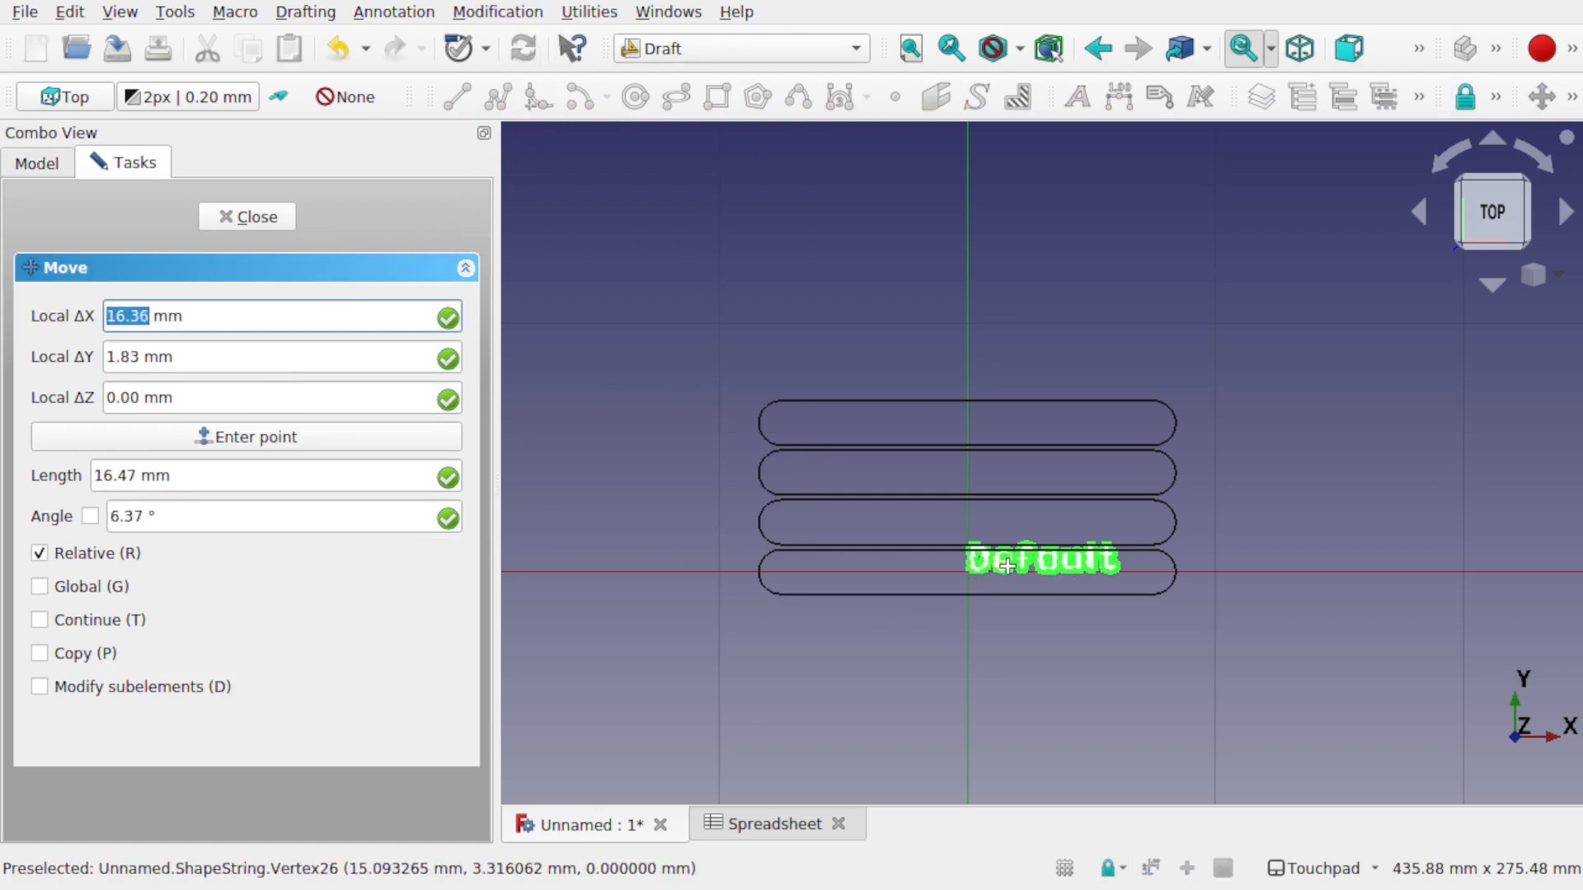
pyautogui.click(810, 577)
pyautogui.scroll(3, 812, 577)
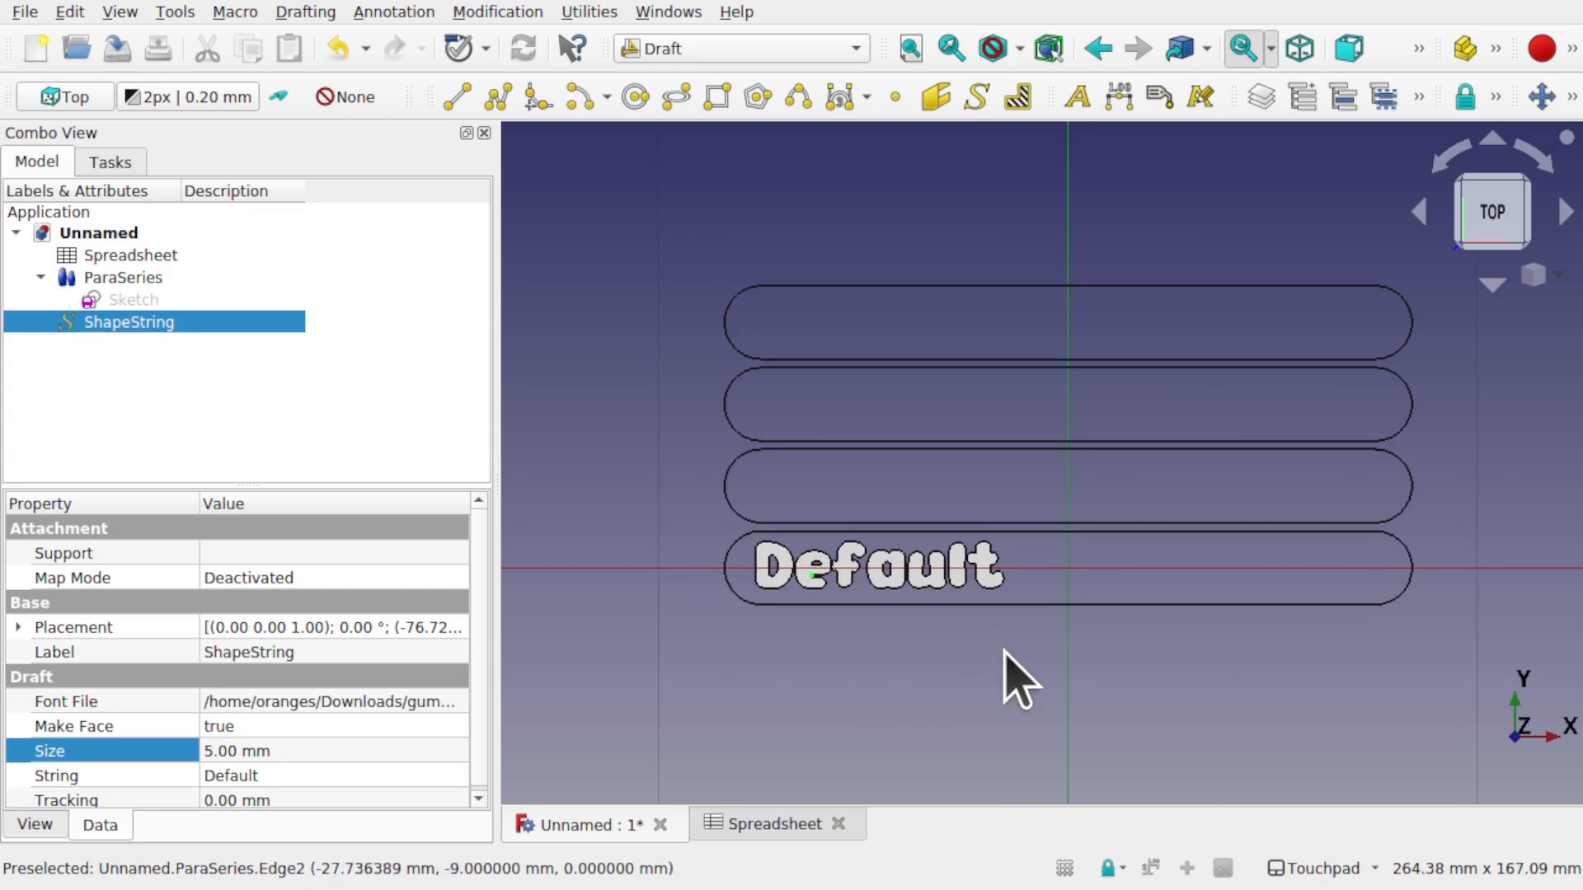
pyautogui.keyDown('alt'); pyautogui.moveTo(1021, 579); pyautogui.dragTo(1031, 456, button='middle'); pyautogui.keyUp('alt')
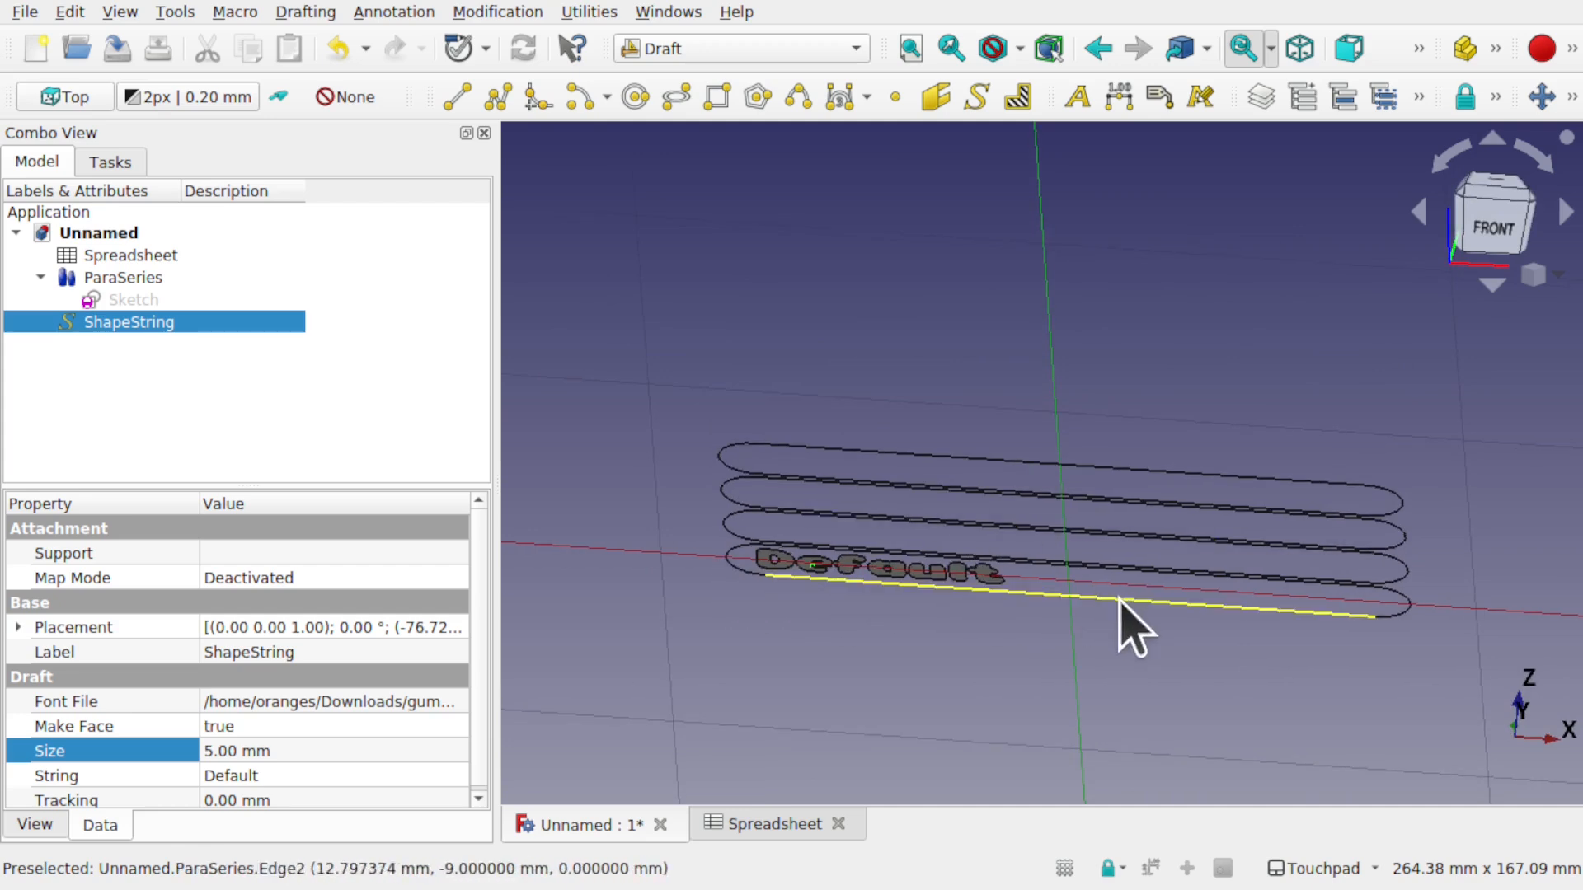
pyautogui.keyDown('alt'); pyautogui.moveTo(1077, 601); pyautogui.dragTo(1025, 678, button='middle'); pyautogui.keyUp('alt')
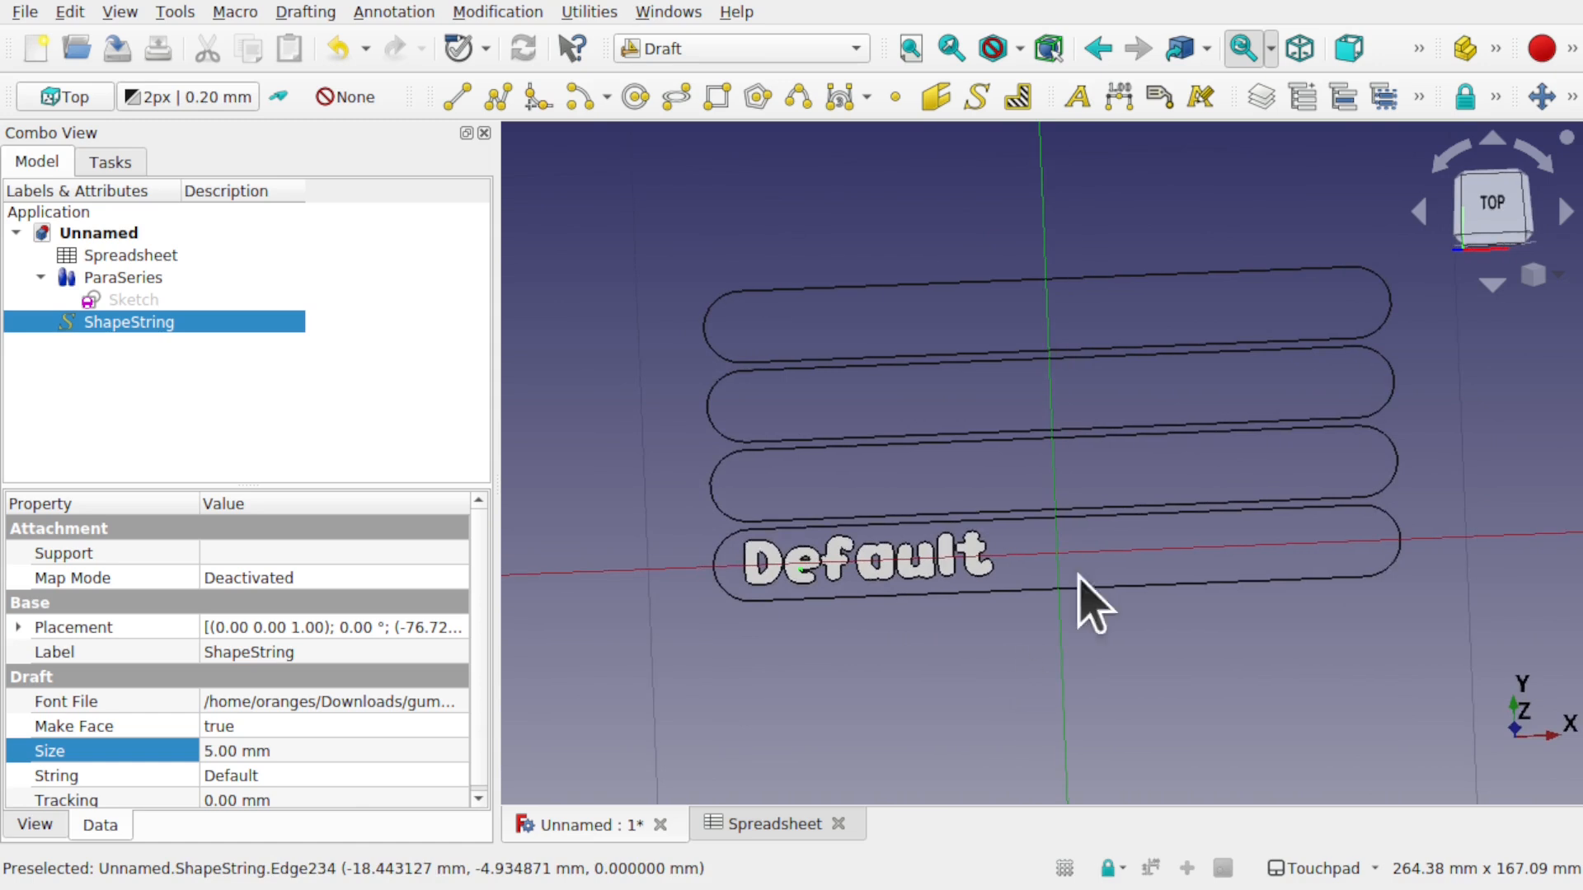
pyautogui.click(1488, 206)
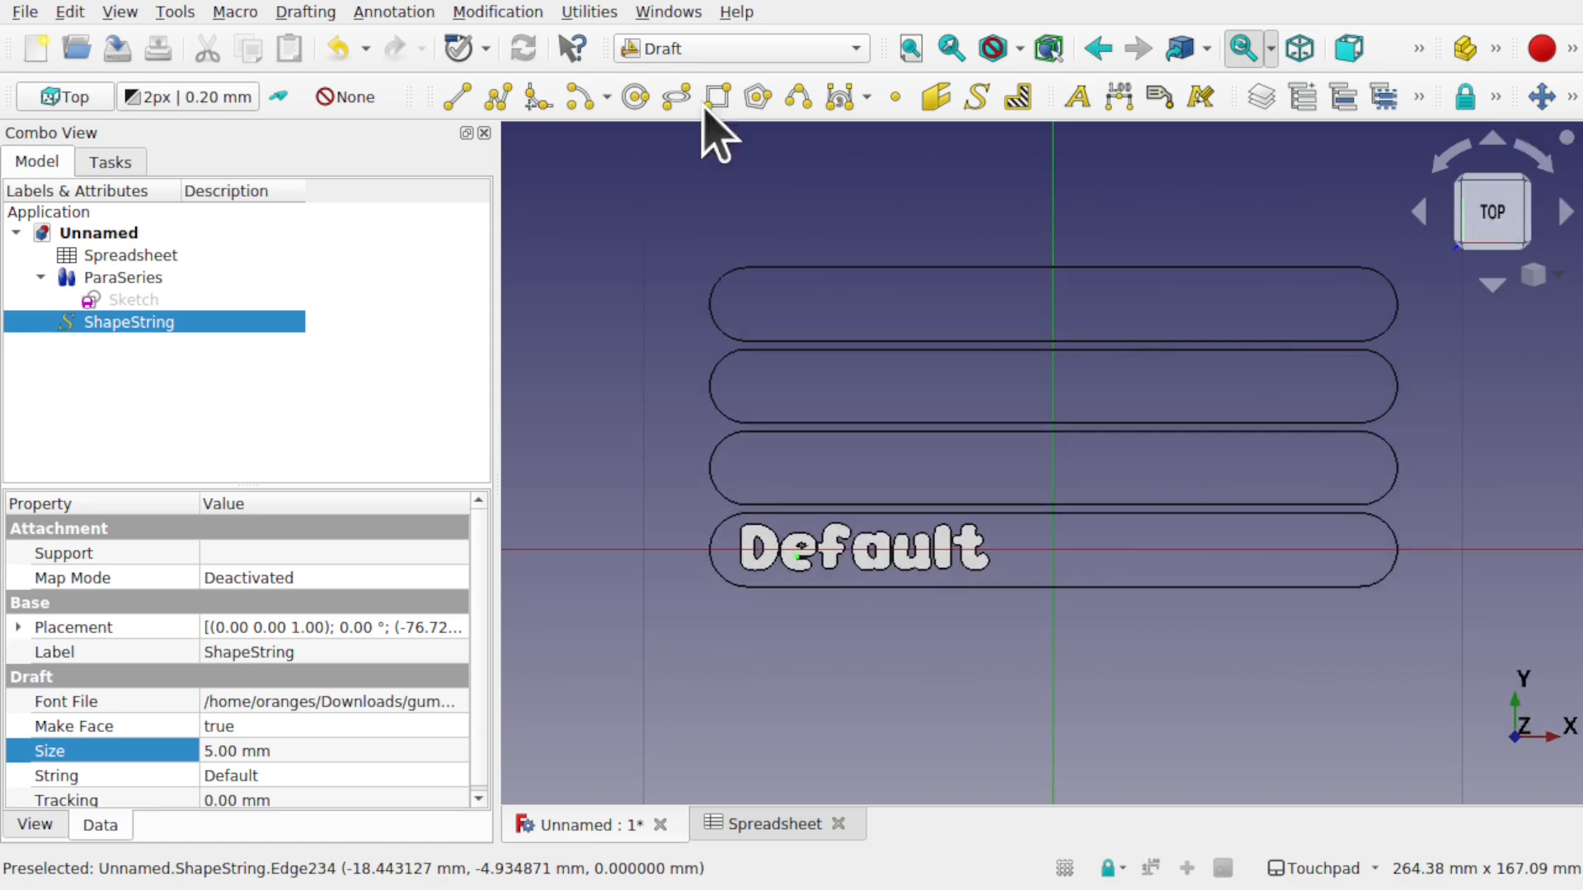
# - Switch to the Lattice2 workbench and select the ShapeString text object
pyautogui.click(725, 48)
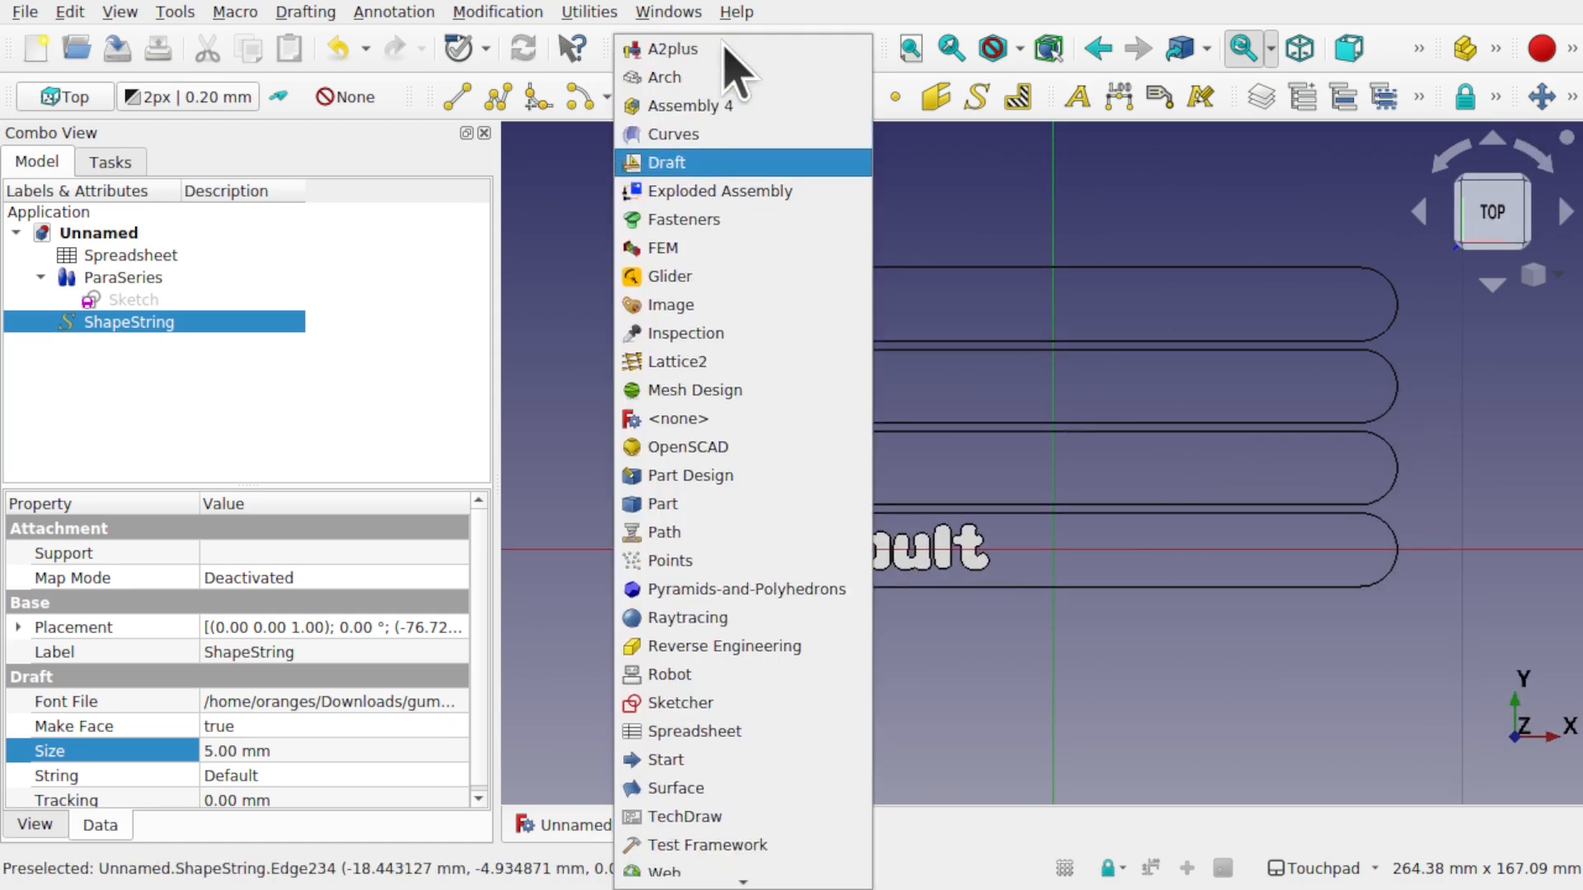
pyautogui.click(713, 358)
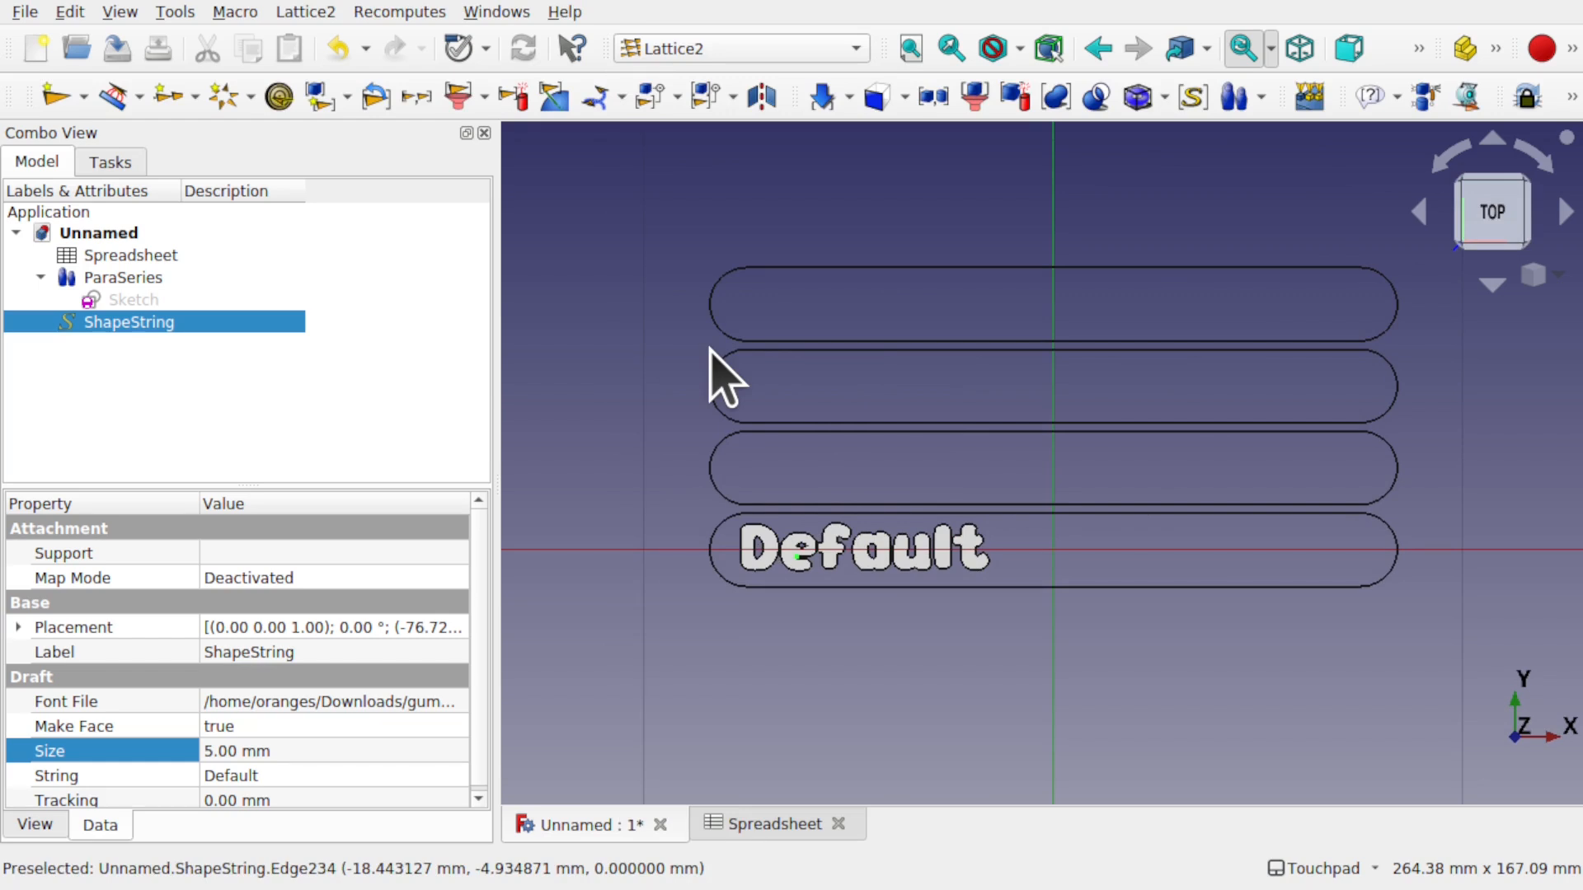
pyautogui.click(195, 356)
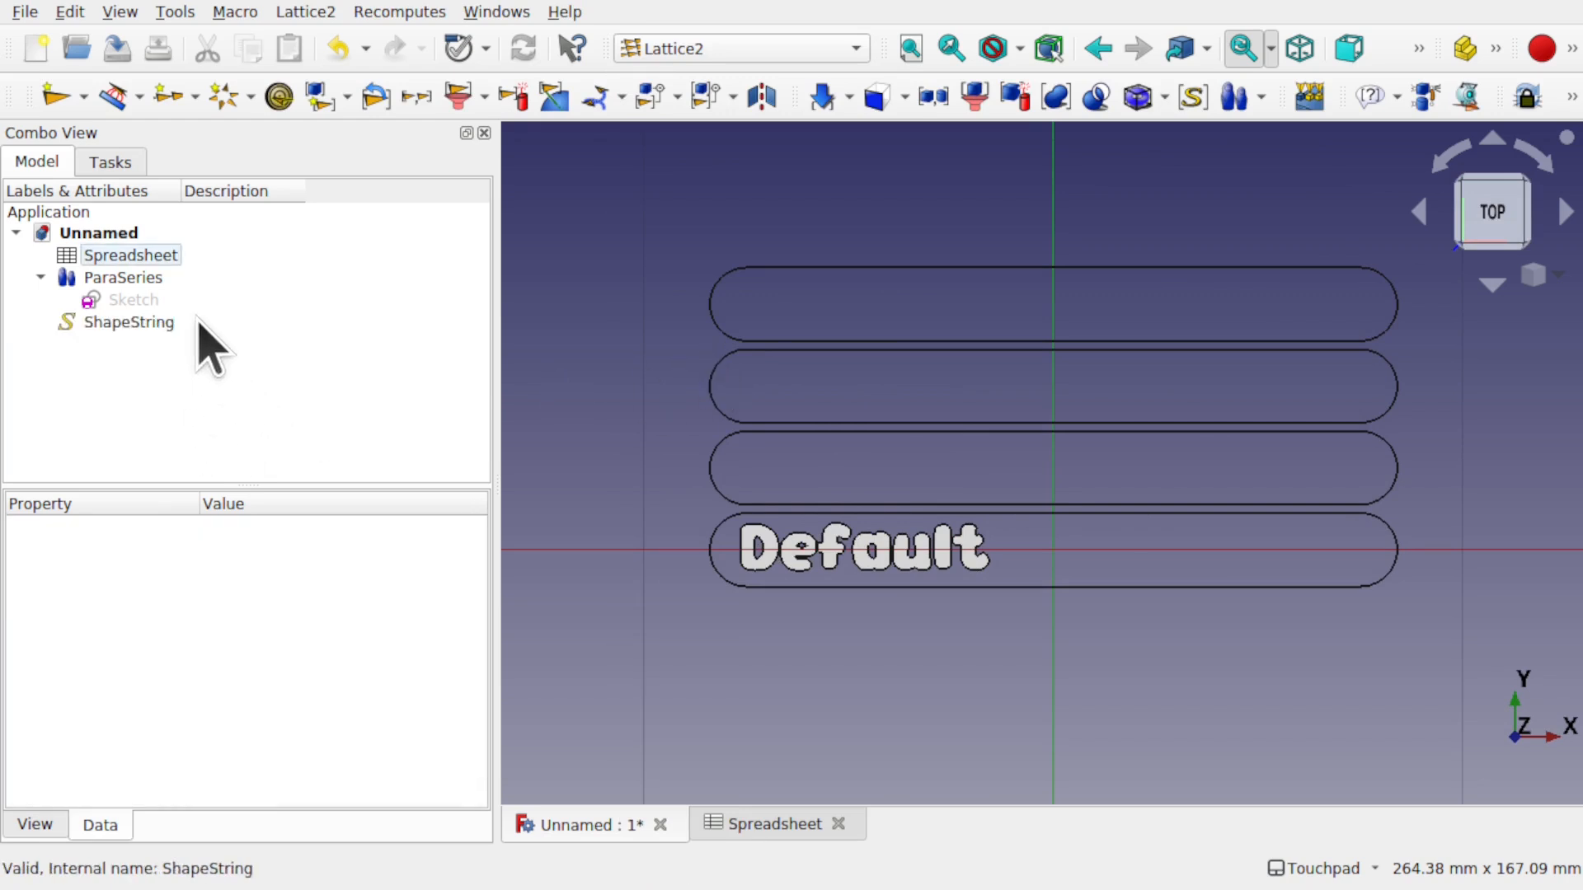
pyautogui.click(122, 323)
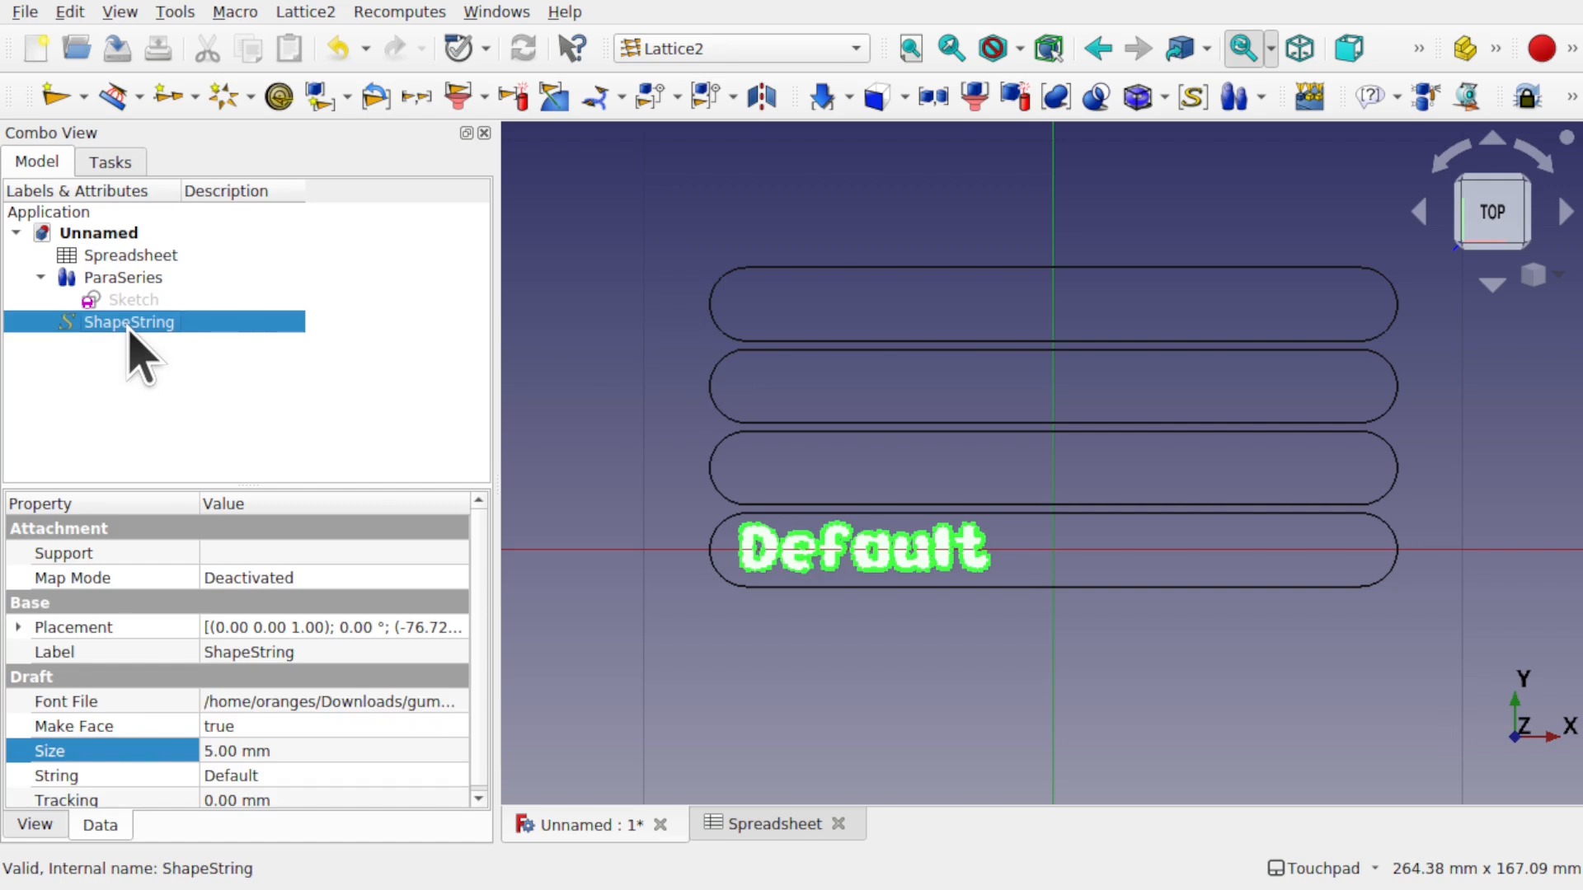
# - Create ParaSeries001 from the ShapeString and keep it despite the recompute-disabled error
pyautogui.click(318, 14)
pyautogui.moveTo(459, 791)
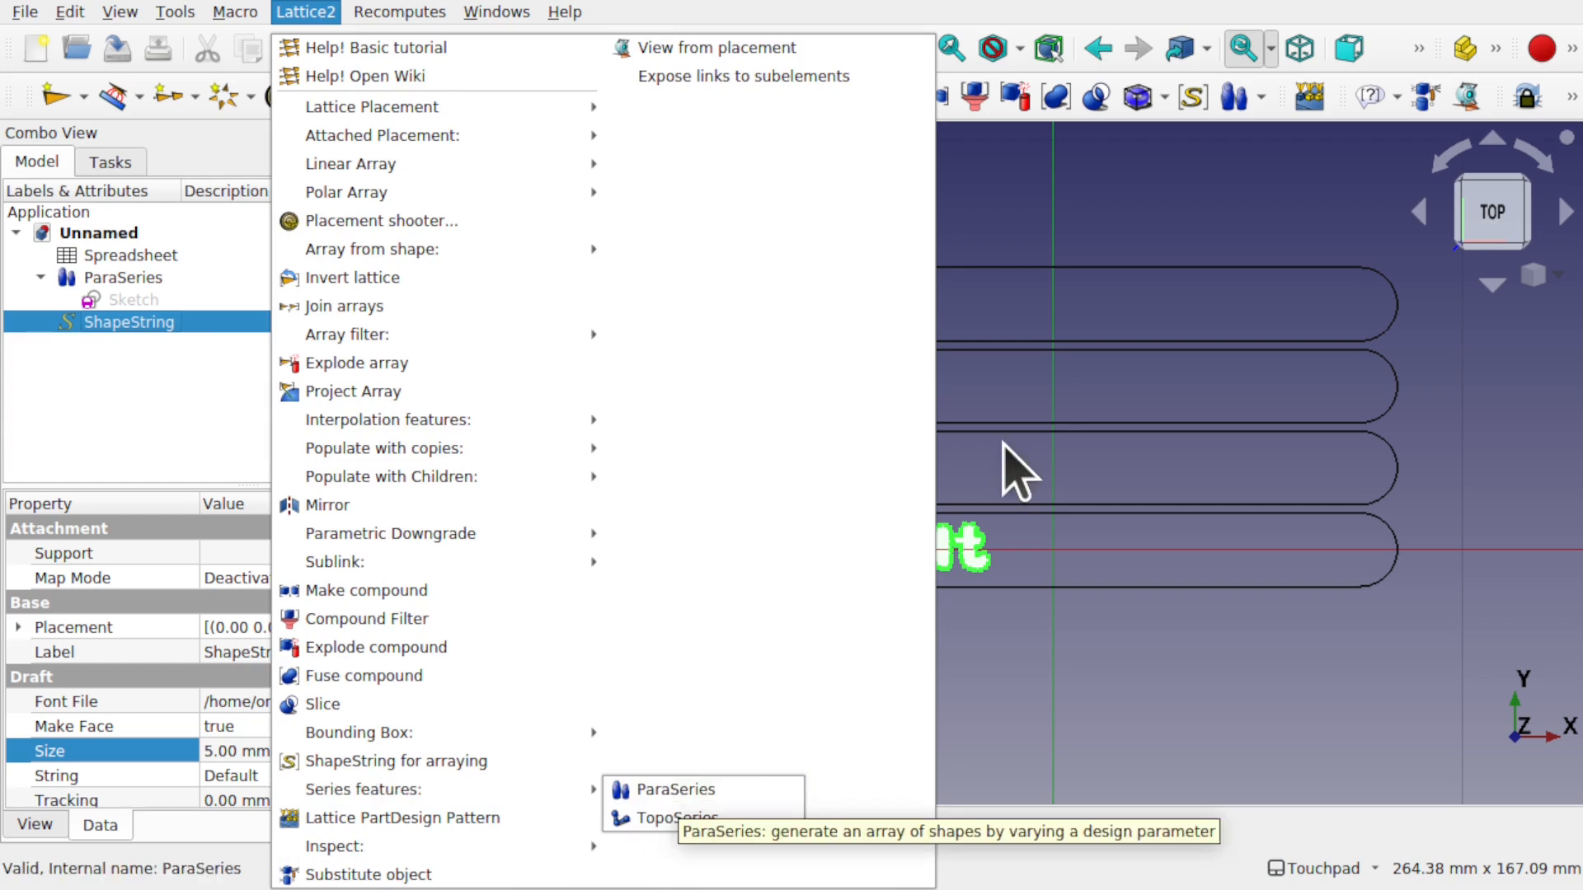
pyautogui.click(1229, 103)
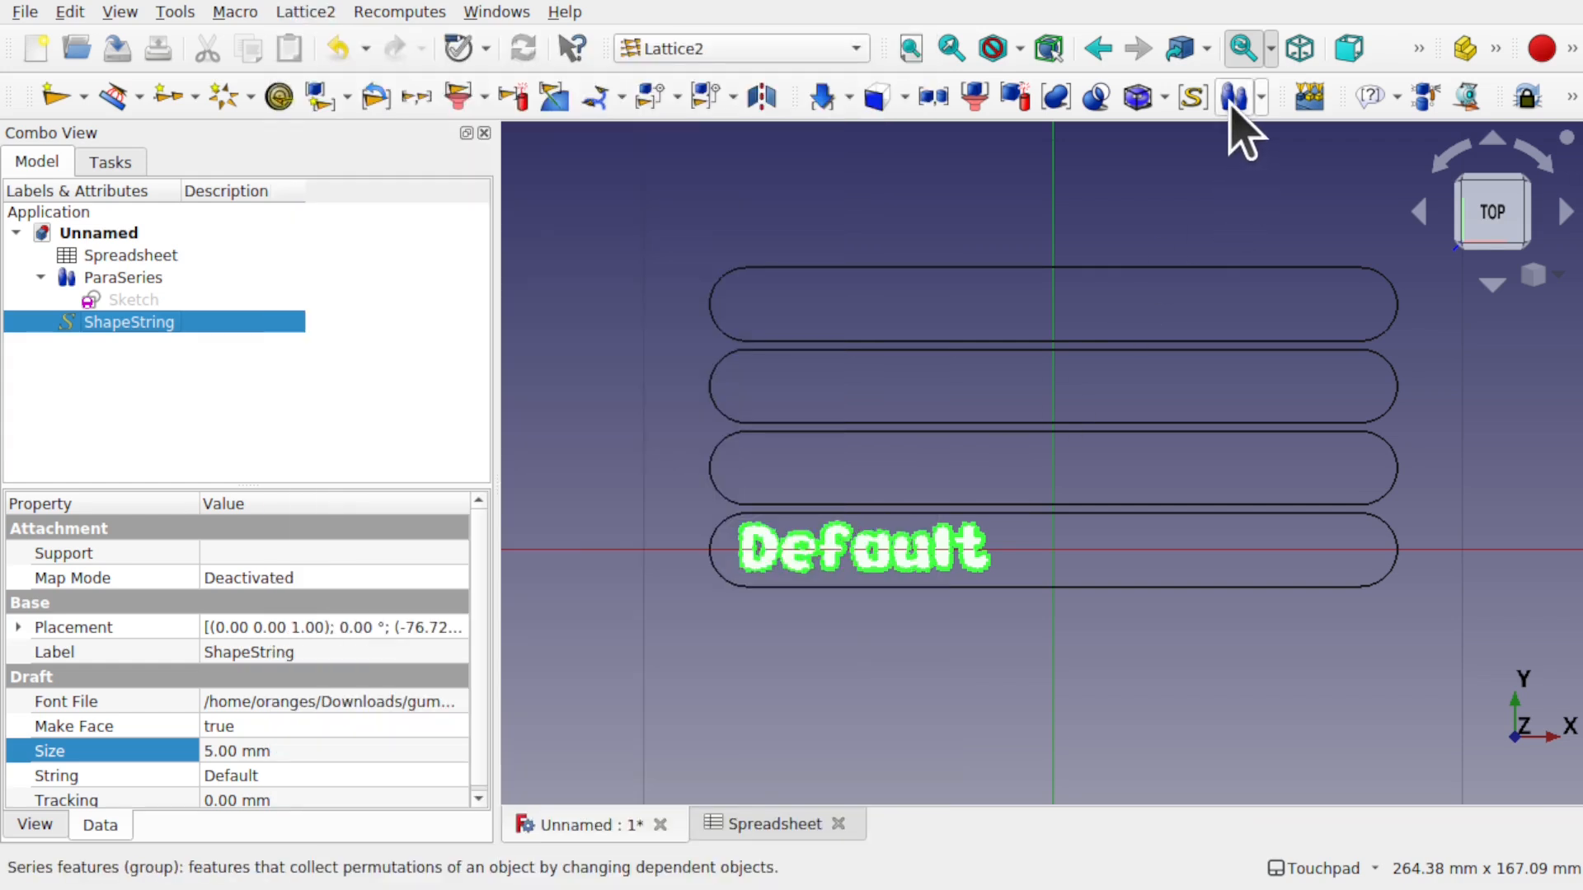
pyautogui.click(1232, 99)
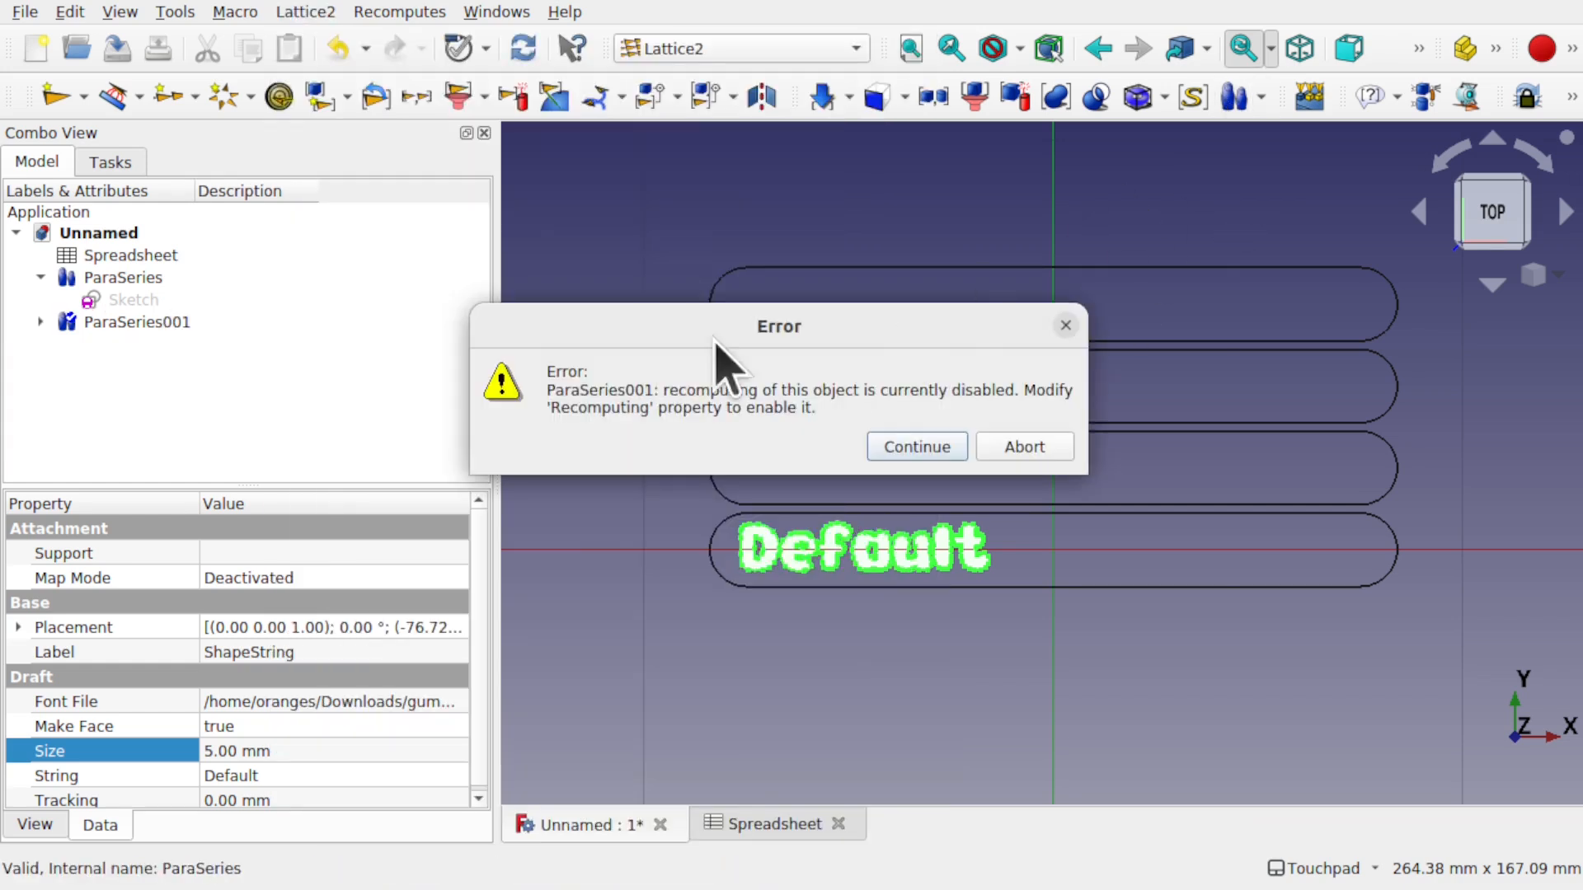
pyautogui.click(918, 447)
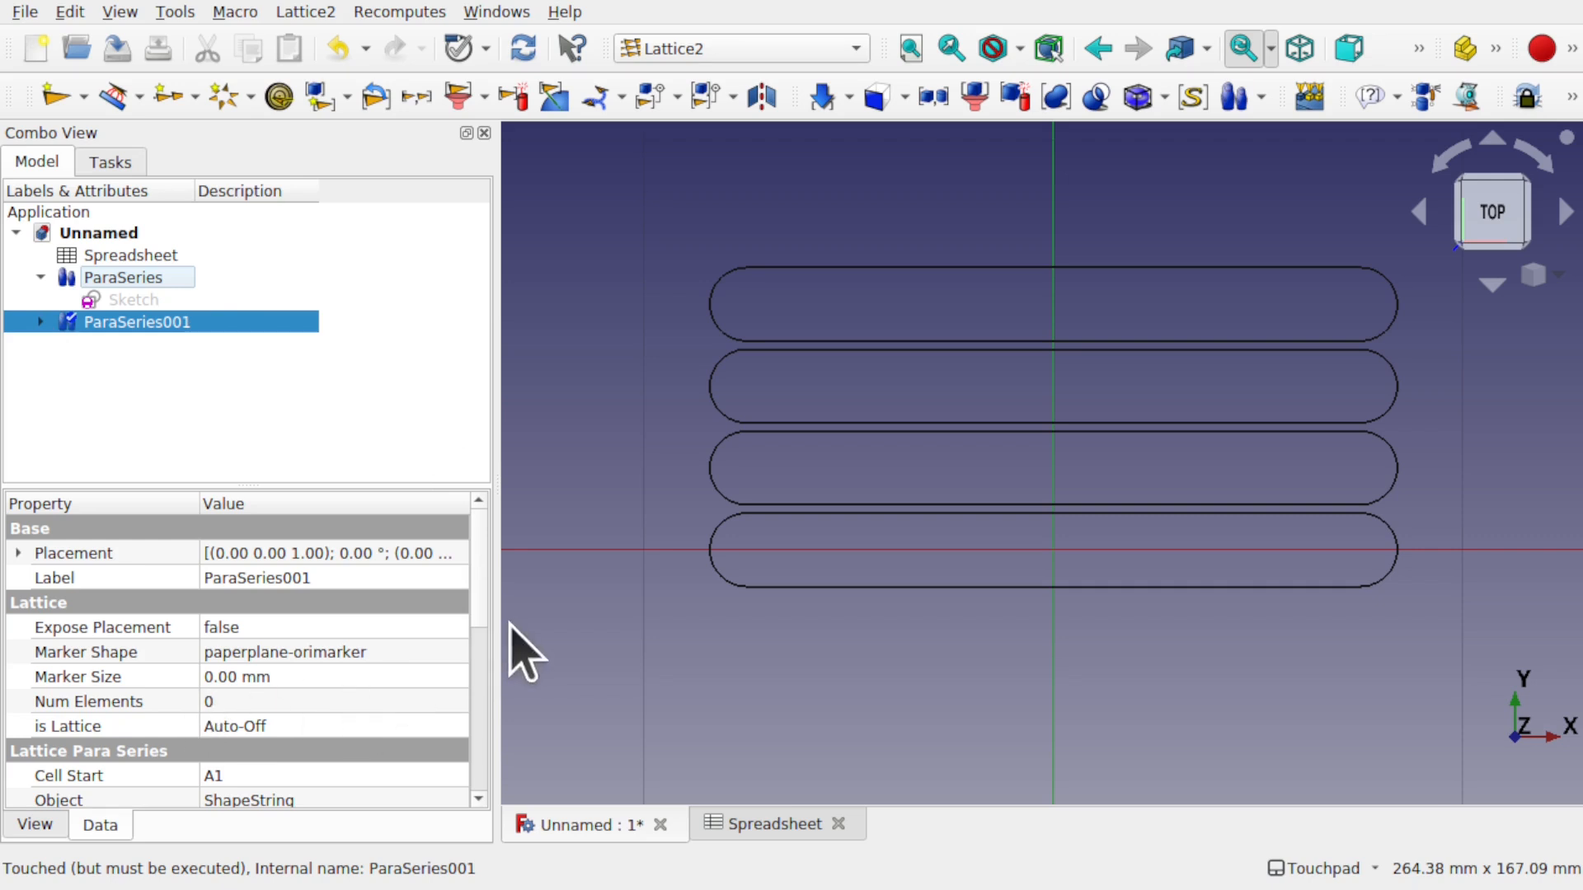
# - Set ParaSeries001's Parameter Ref to ShapeString.String
pyautogui.scroll(-1, 480, 617)
pyautogui.scroll(-3, 486, 695)
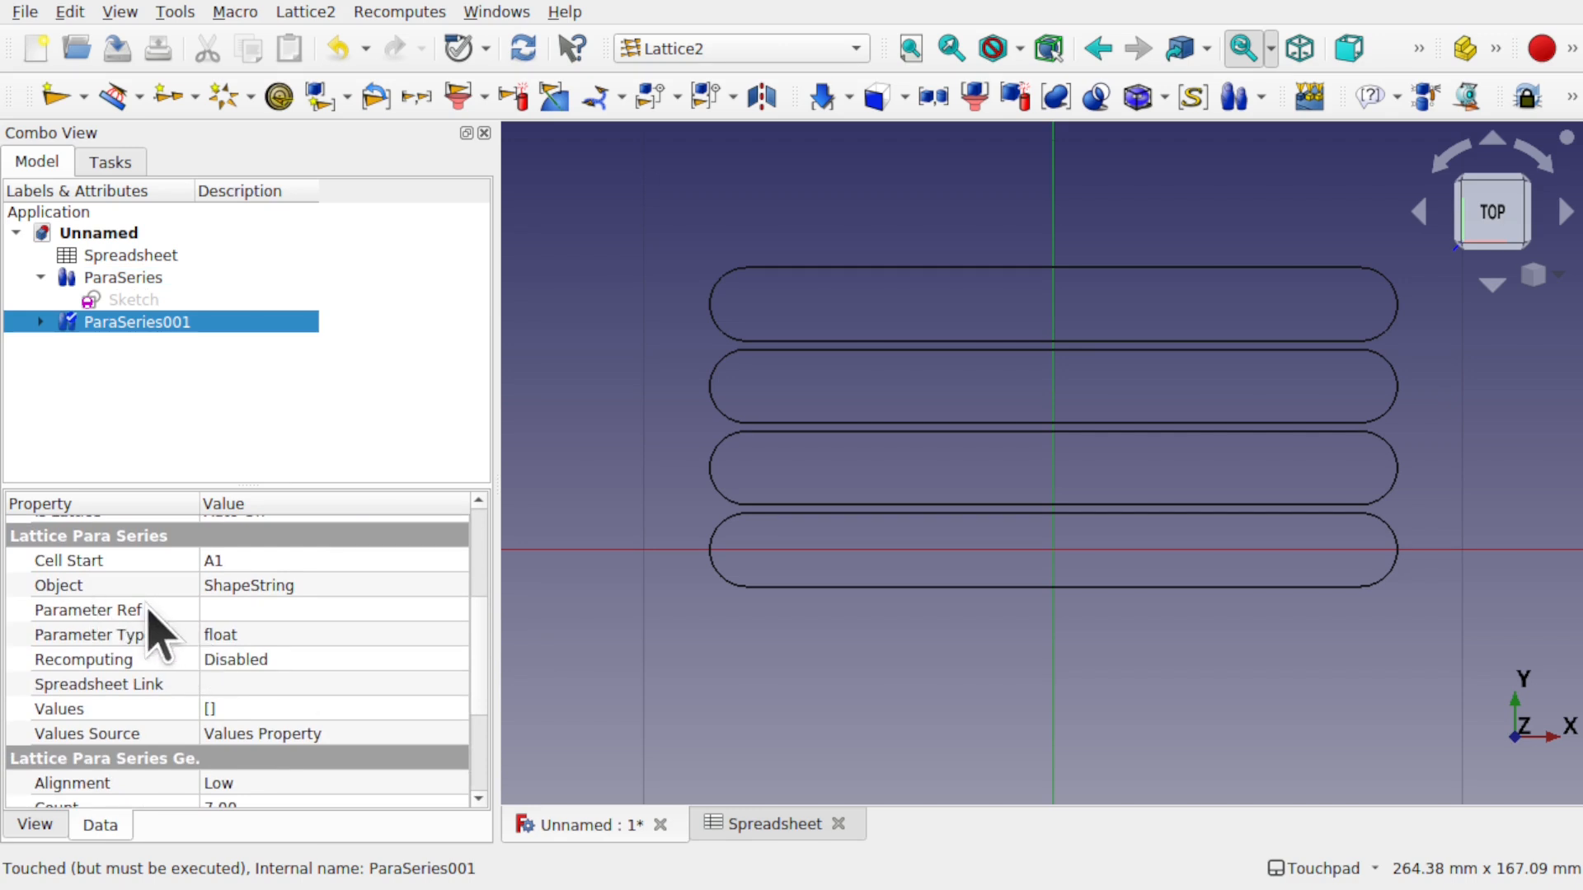
pyautogui.click(40, 322)
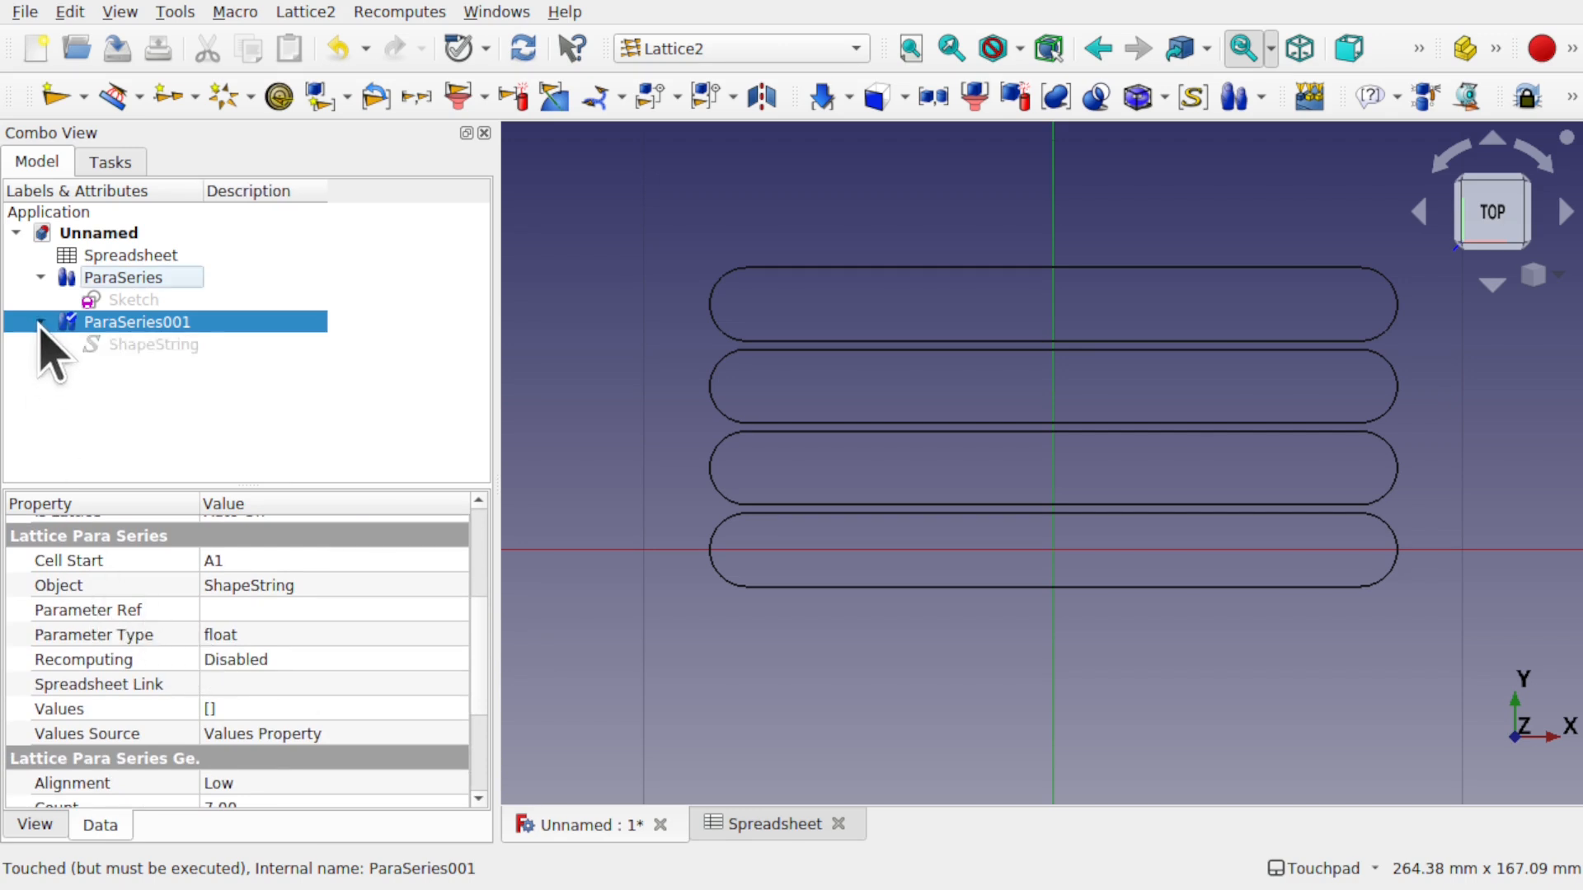
pyautogui.click(142, 347)
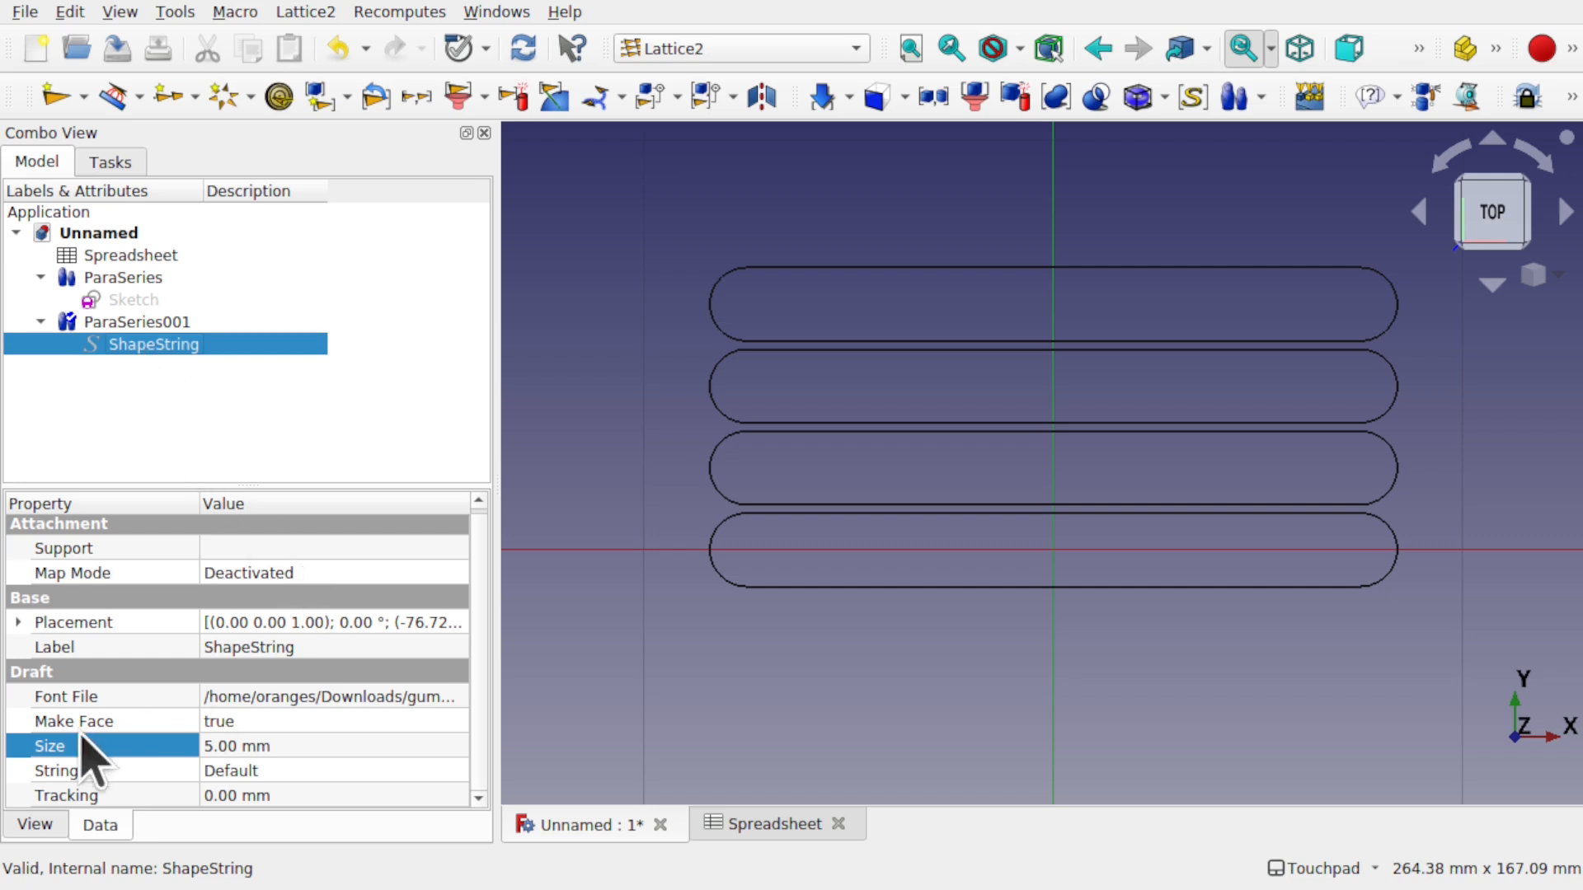
pyautogui.click(155, 325)
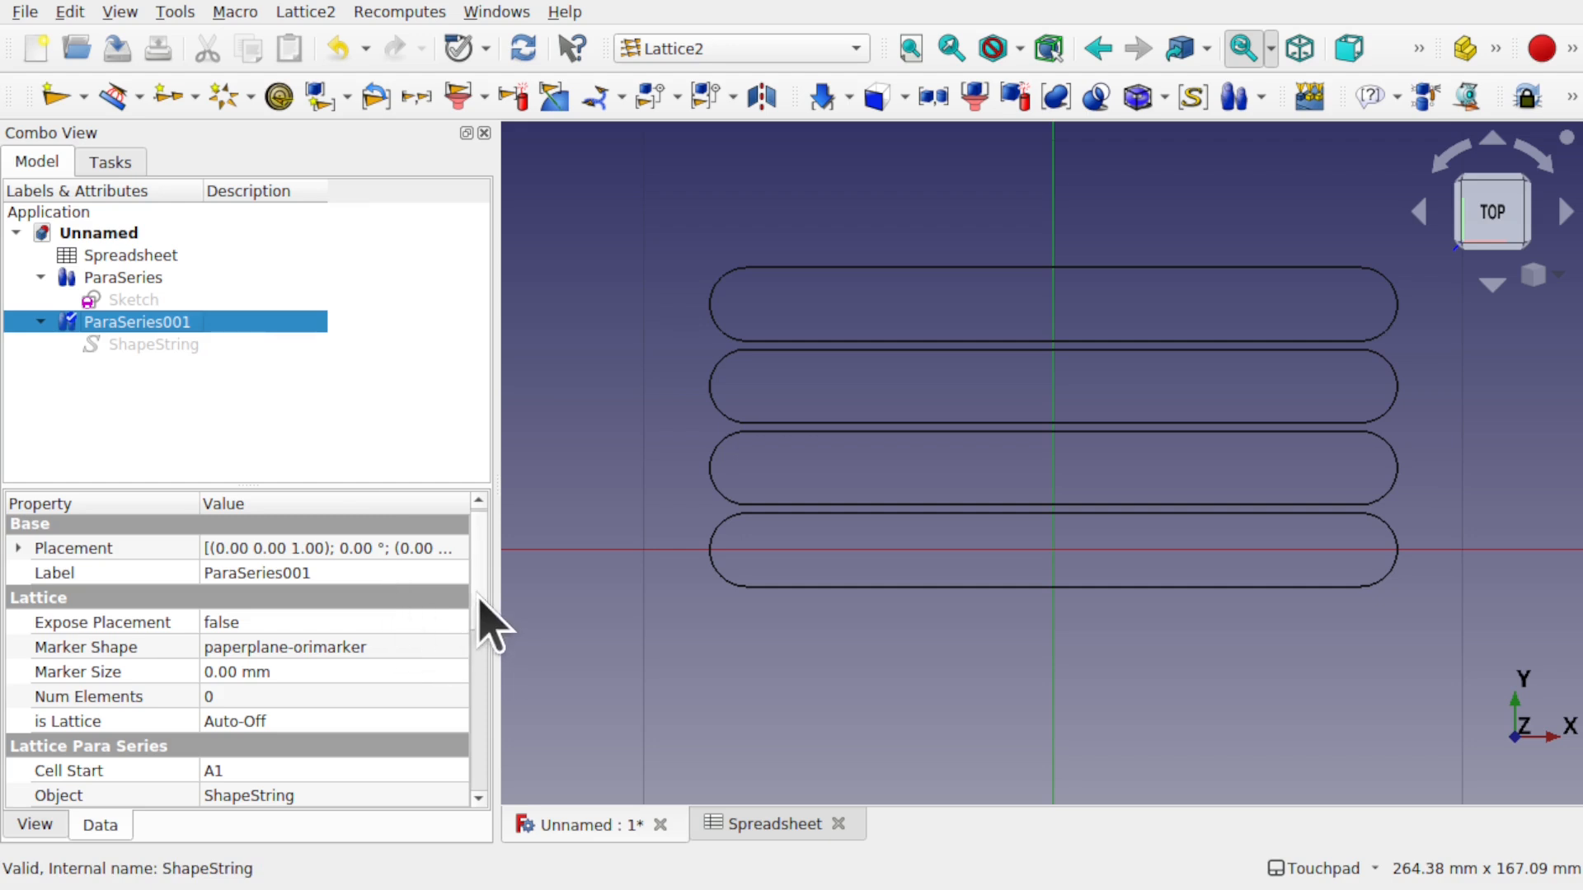
pyautogui.scroll(-2, 485, 652)
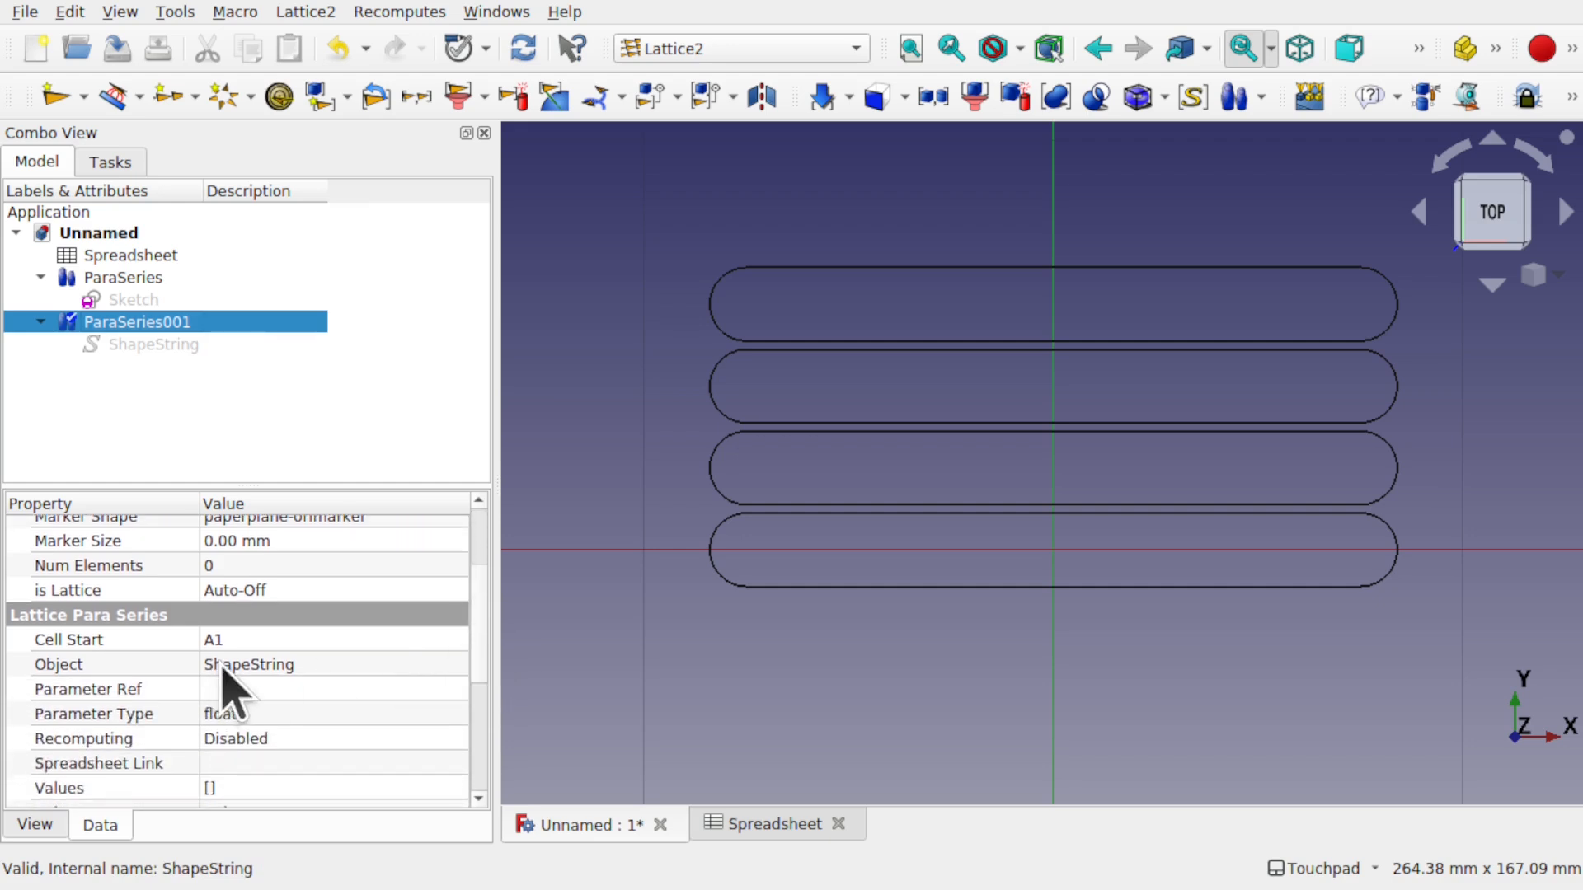
pyautogui.click(275, 690)
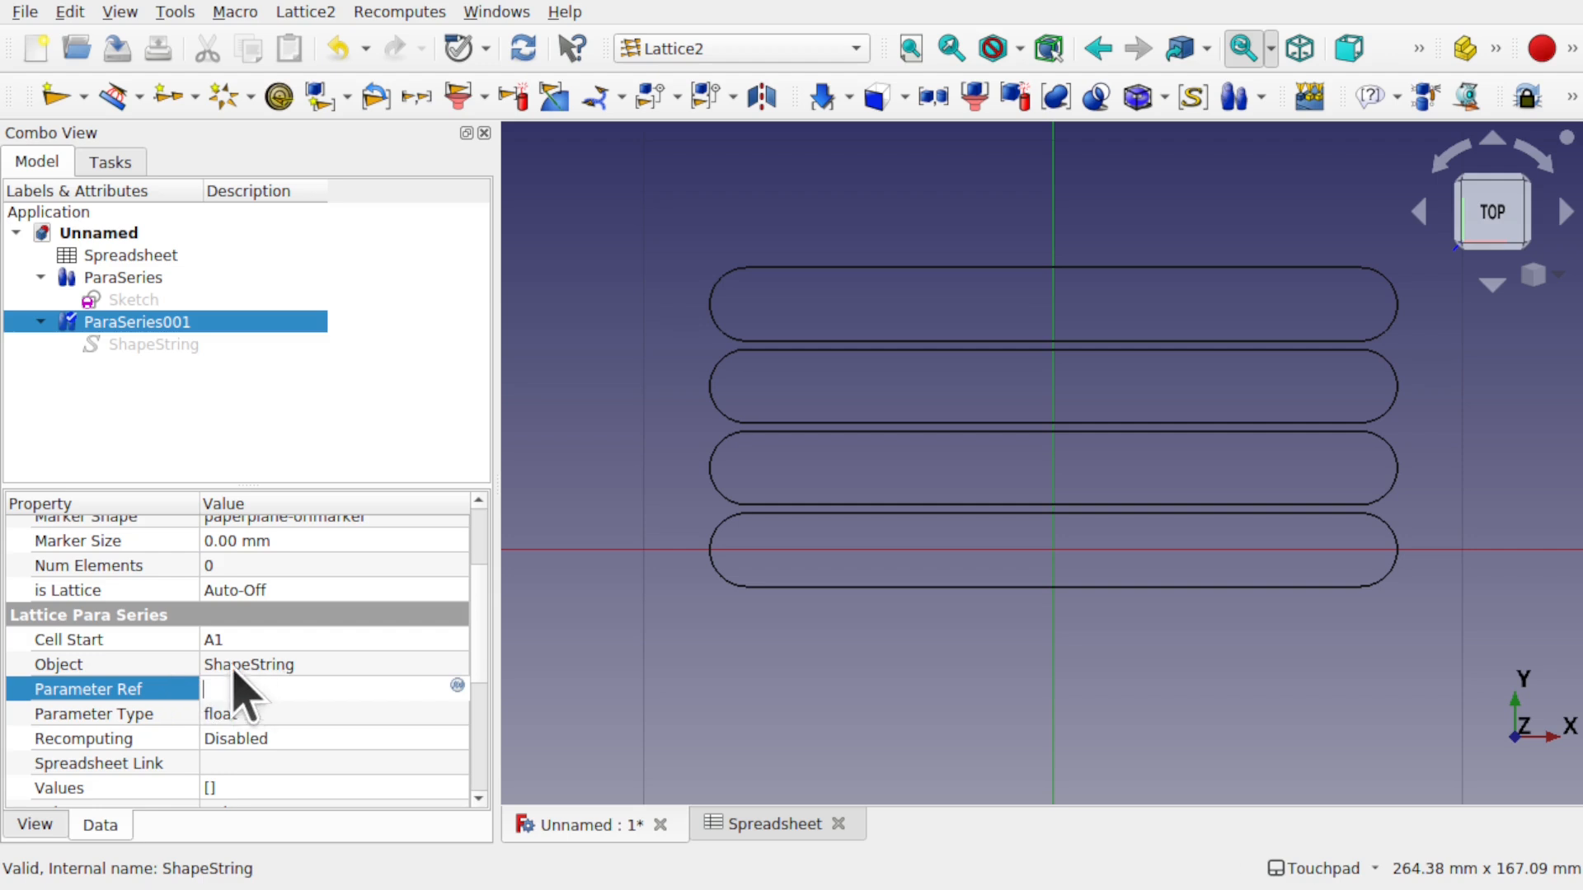
pyautogui.click(313, 665)
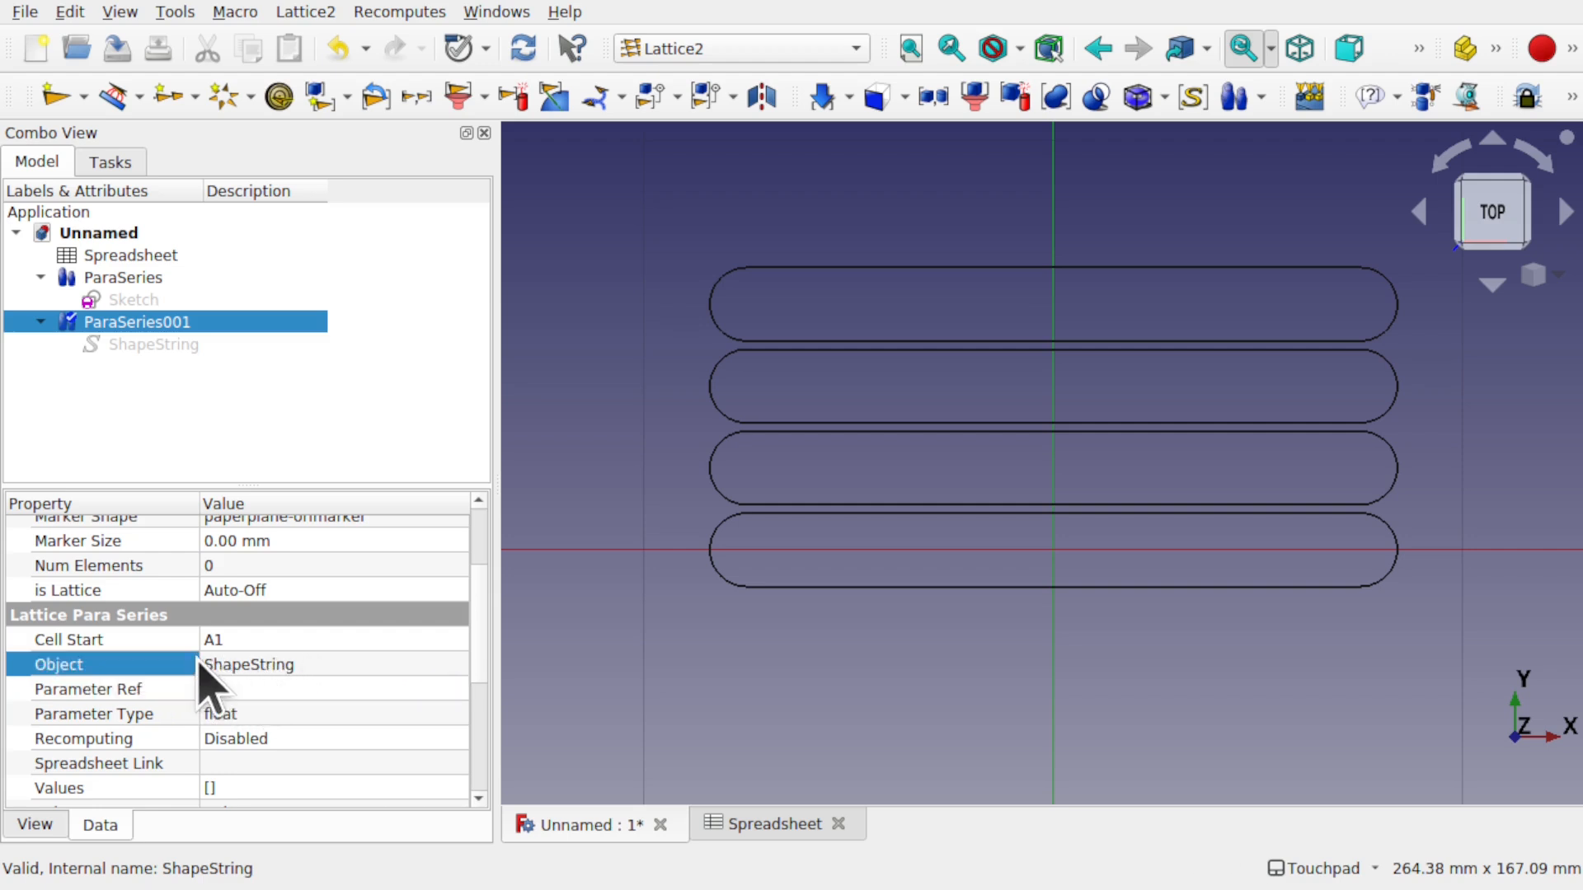
pyautogui.click(239, 689)
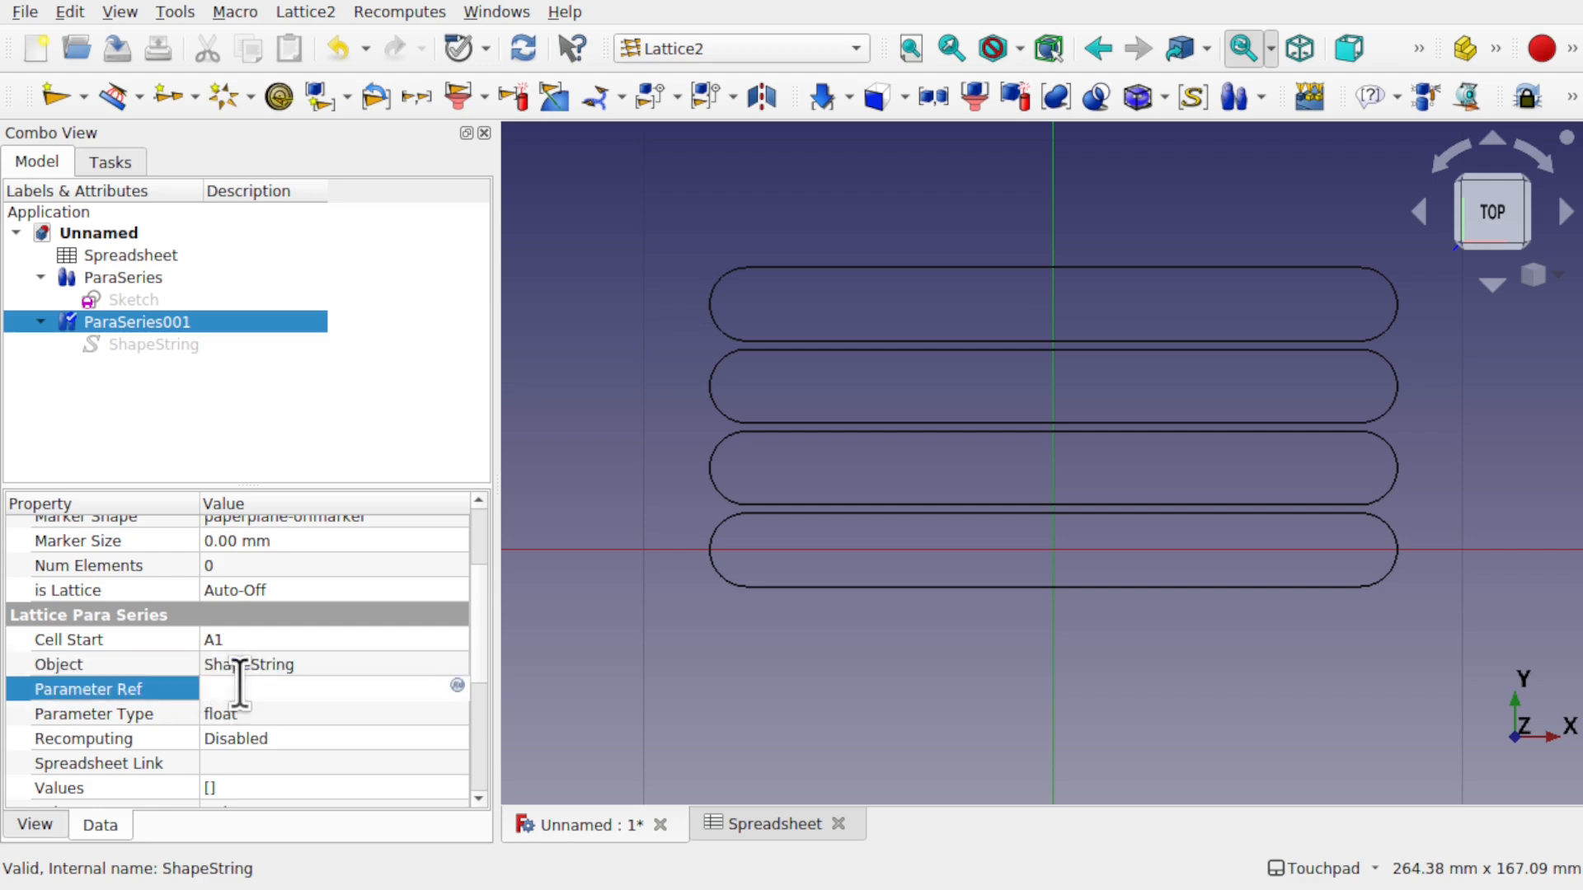
pyautogui.write('ShapeString.String')
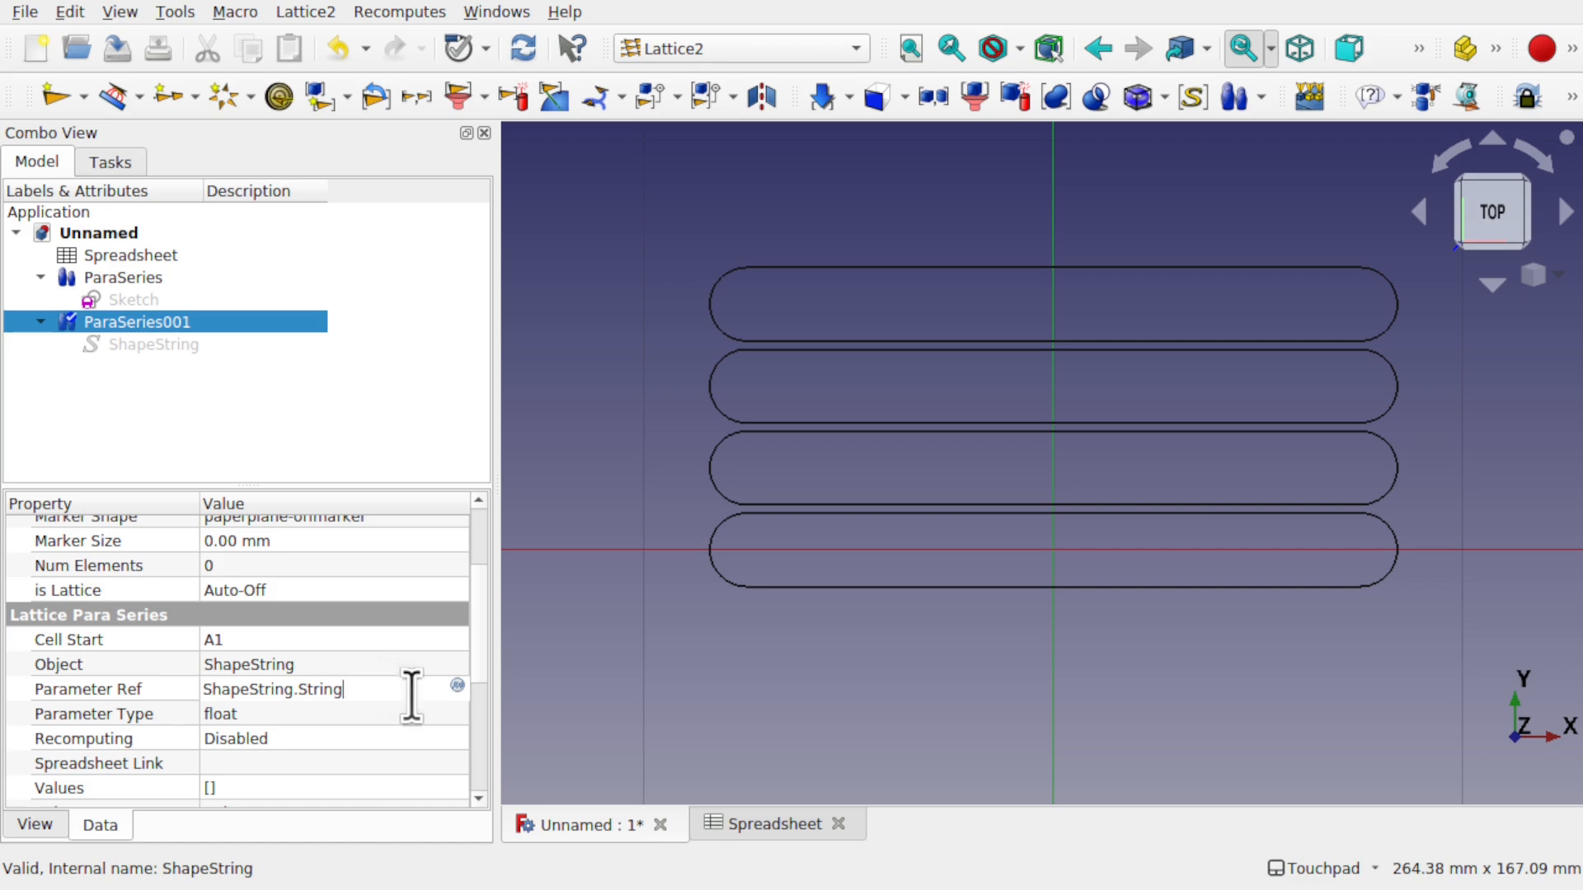
pyautogui.click(313, 640)
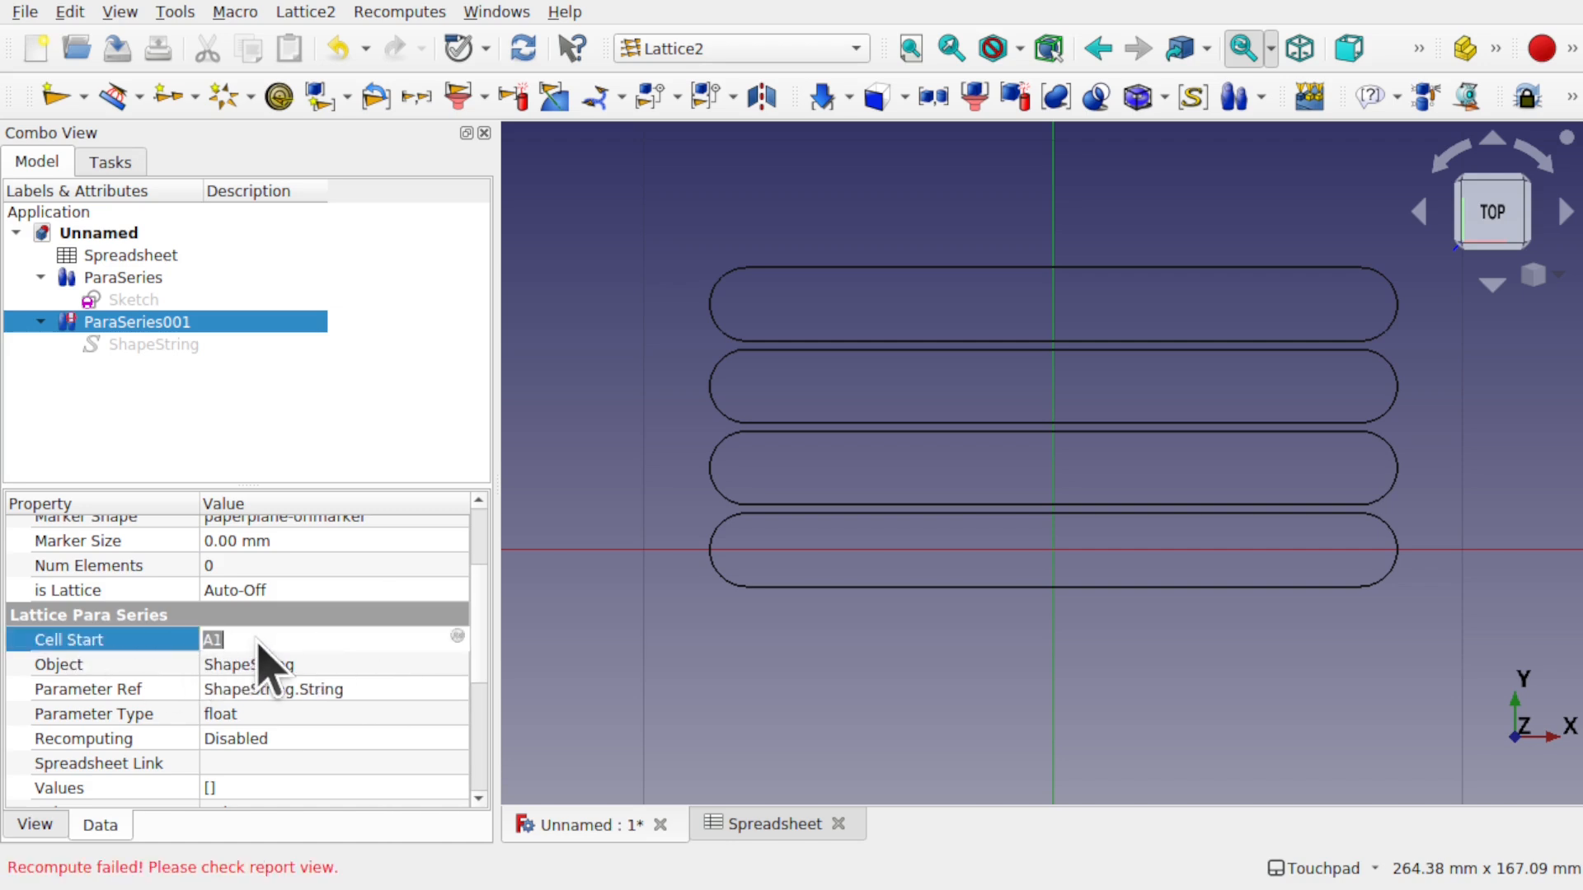
# - Set ParaSeries001's Values Source to Spreadsheet
pyautogui.scroll(-2, 483, 658)
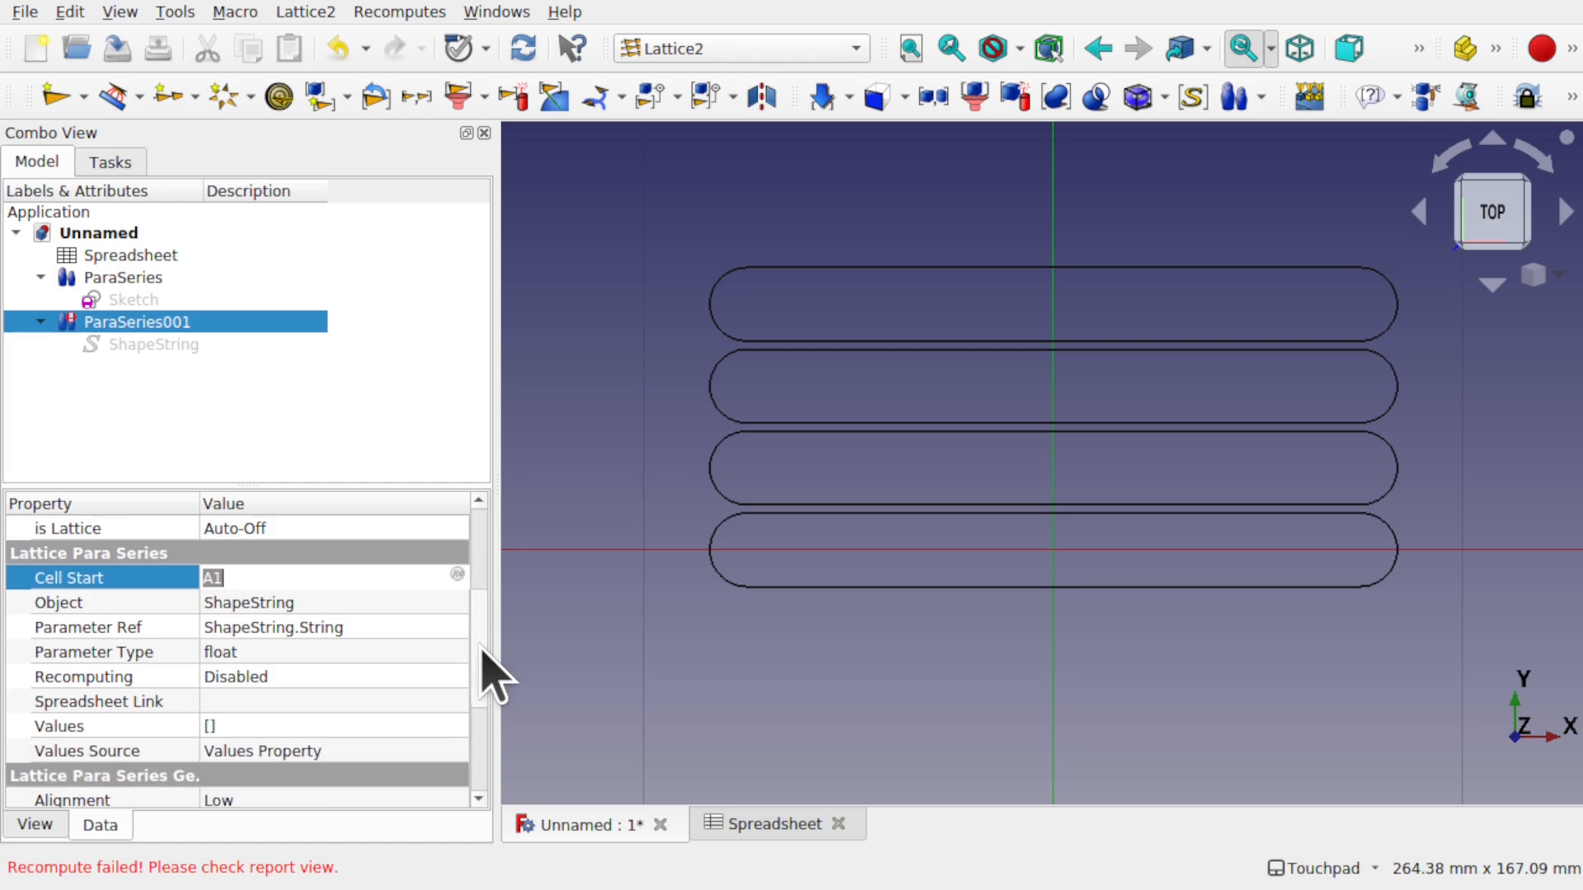
pyautogui.click(389, 694)
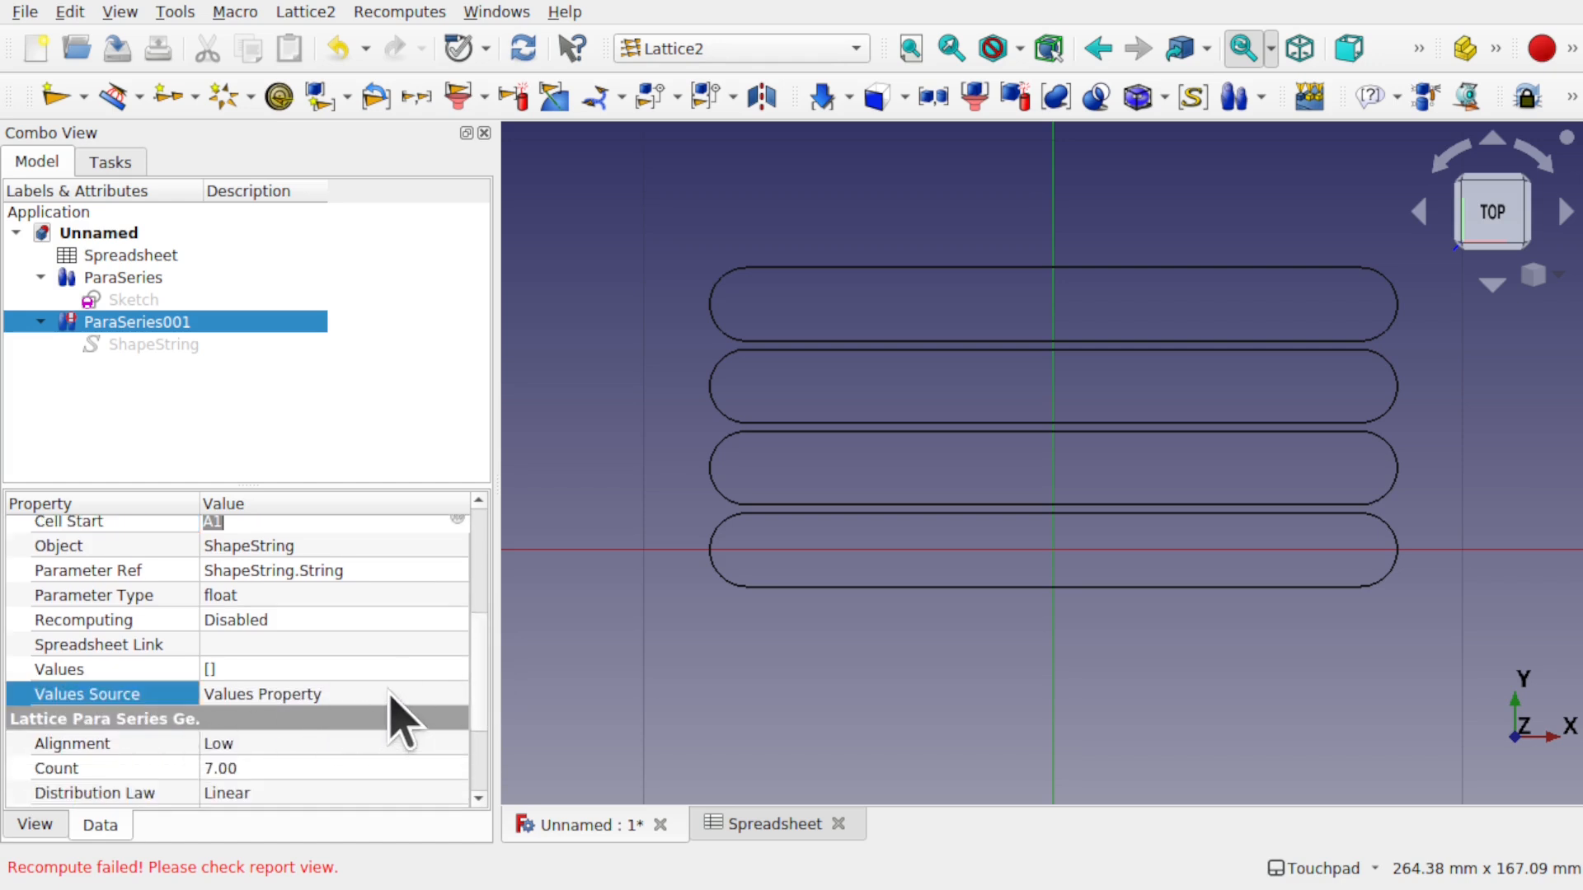
pyautogui.click(389, 694)
pyautogui.click(370, 726)
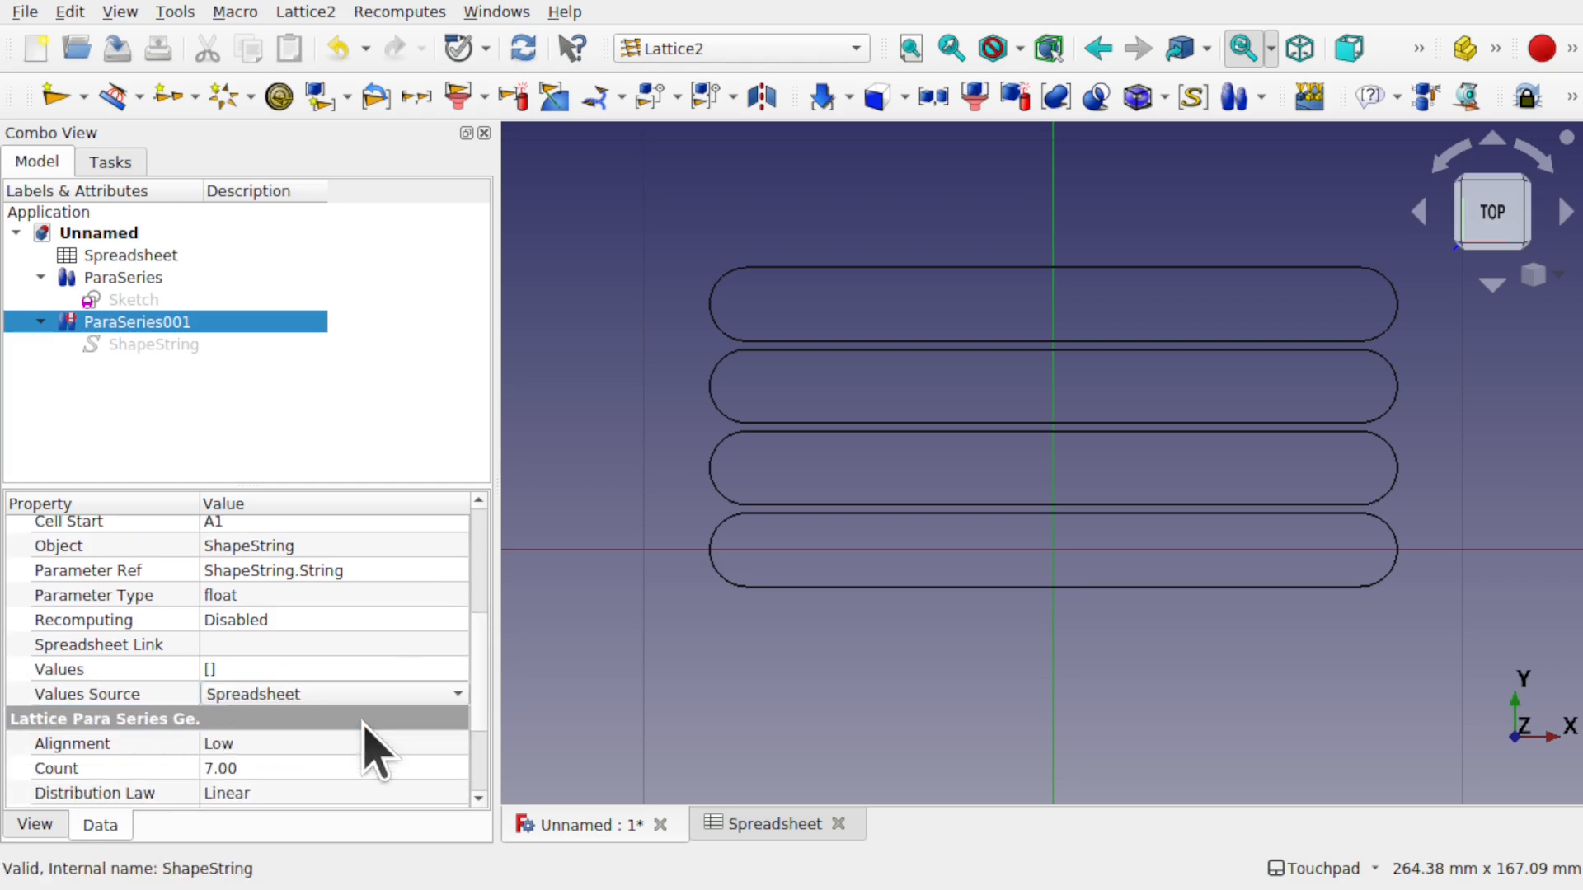
pyautogui.click(313, 647)
# - Link ParaSeries001 to the Spreadsheet with Cell Start B1
pyautogui.click(456, 646)
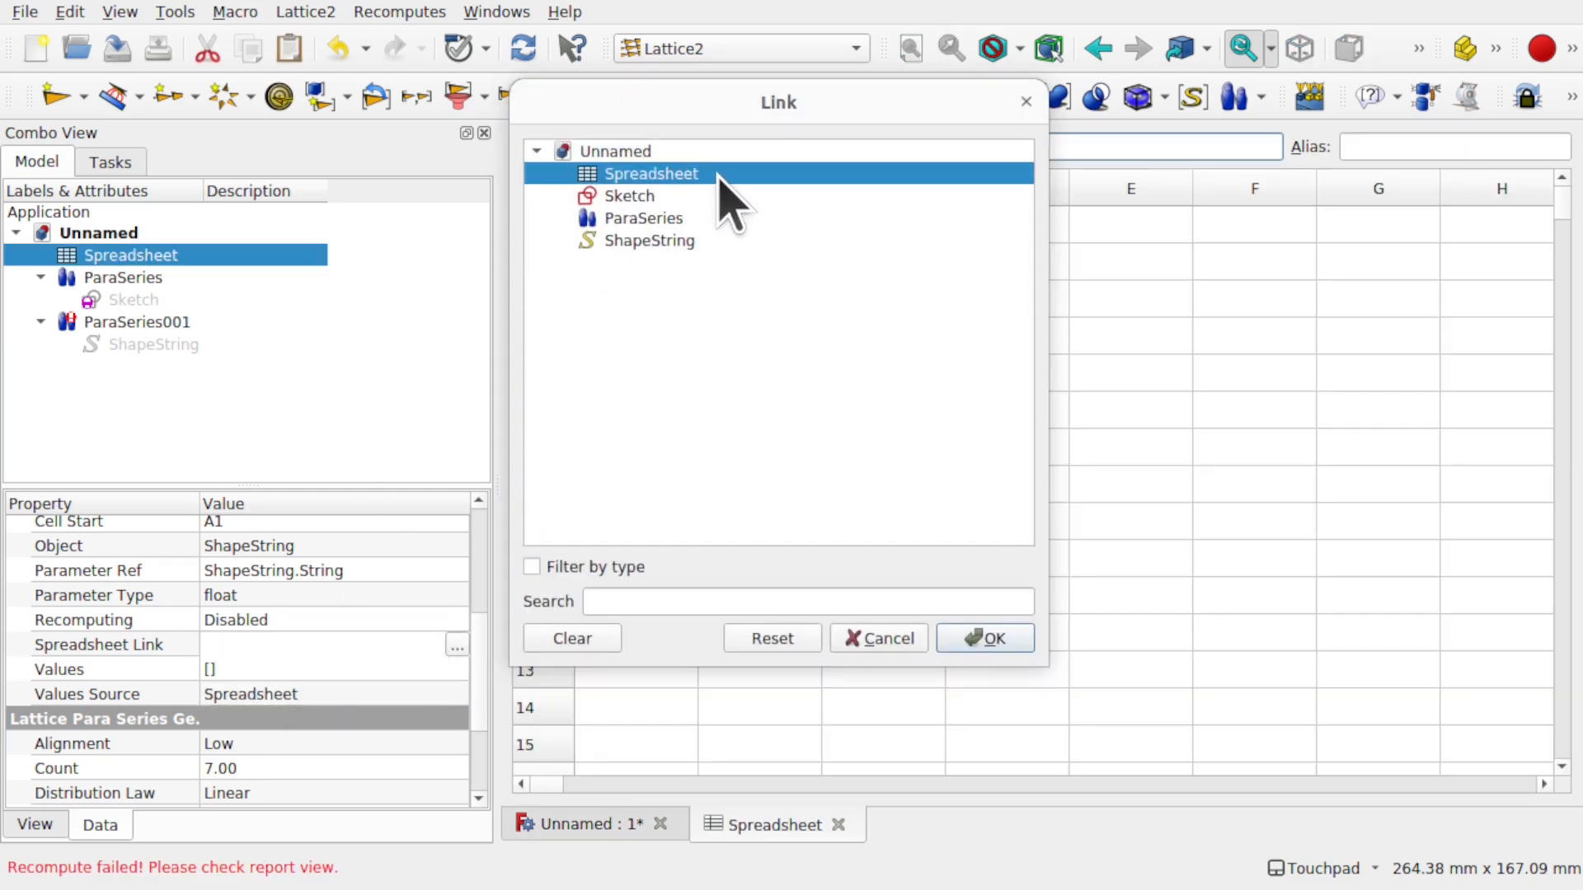
pyautogui.click(985, 642)
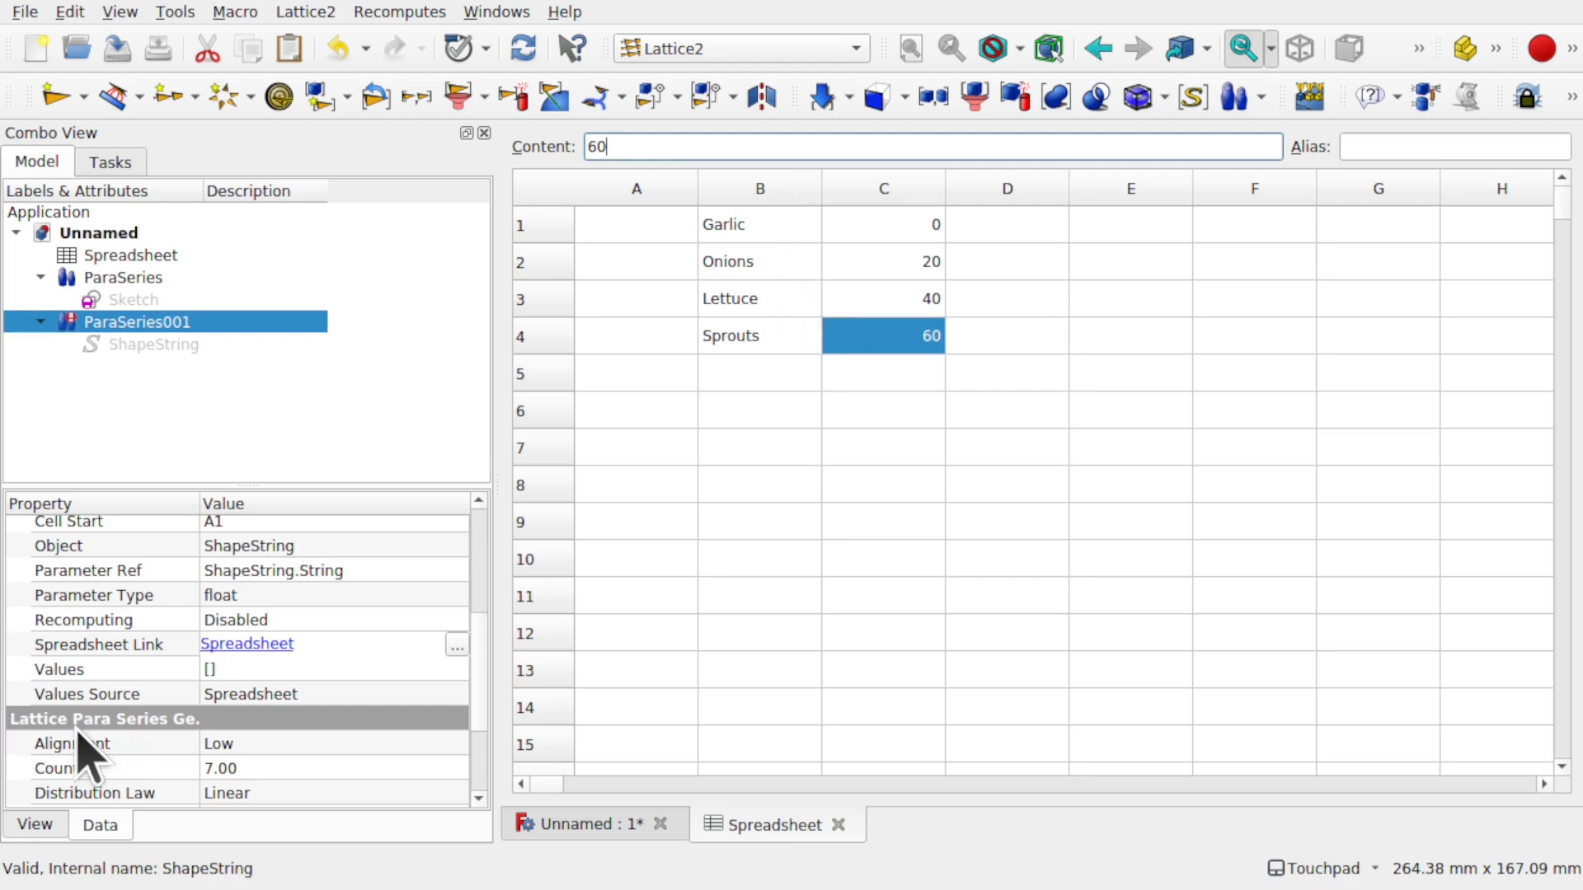
pyautogui.click(247, 521)
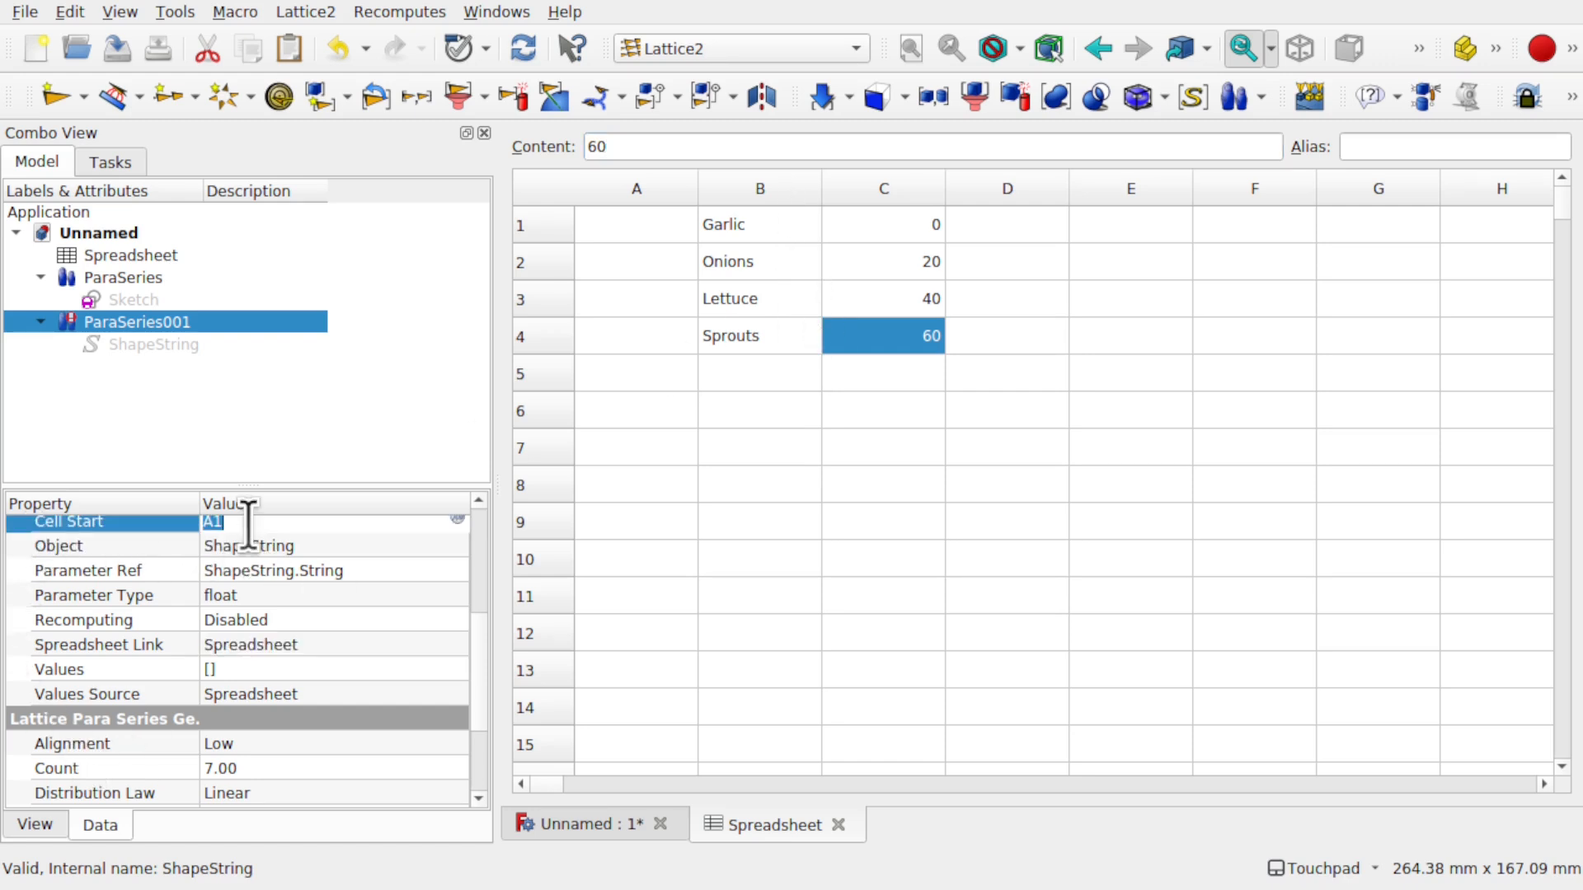
pyautogui.write('B')
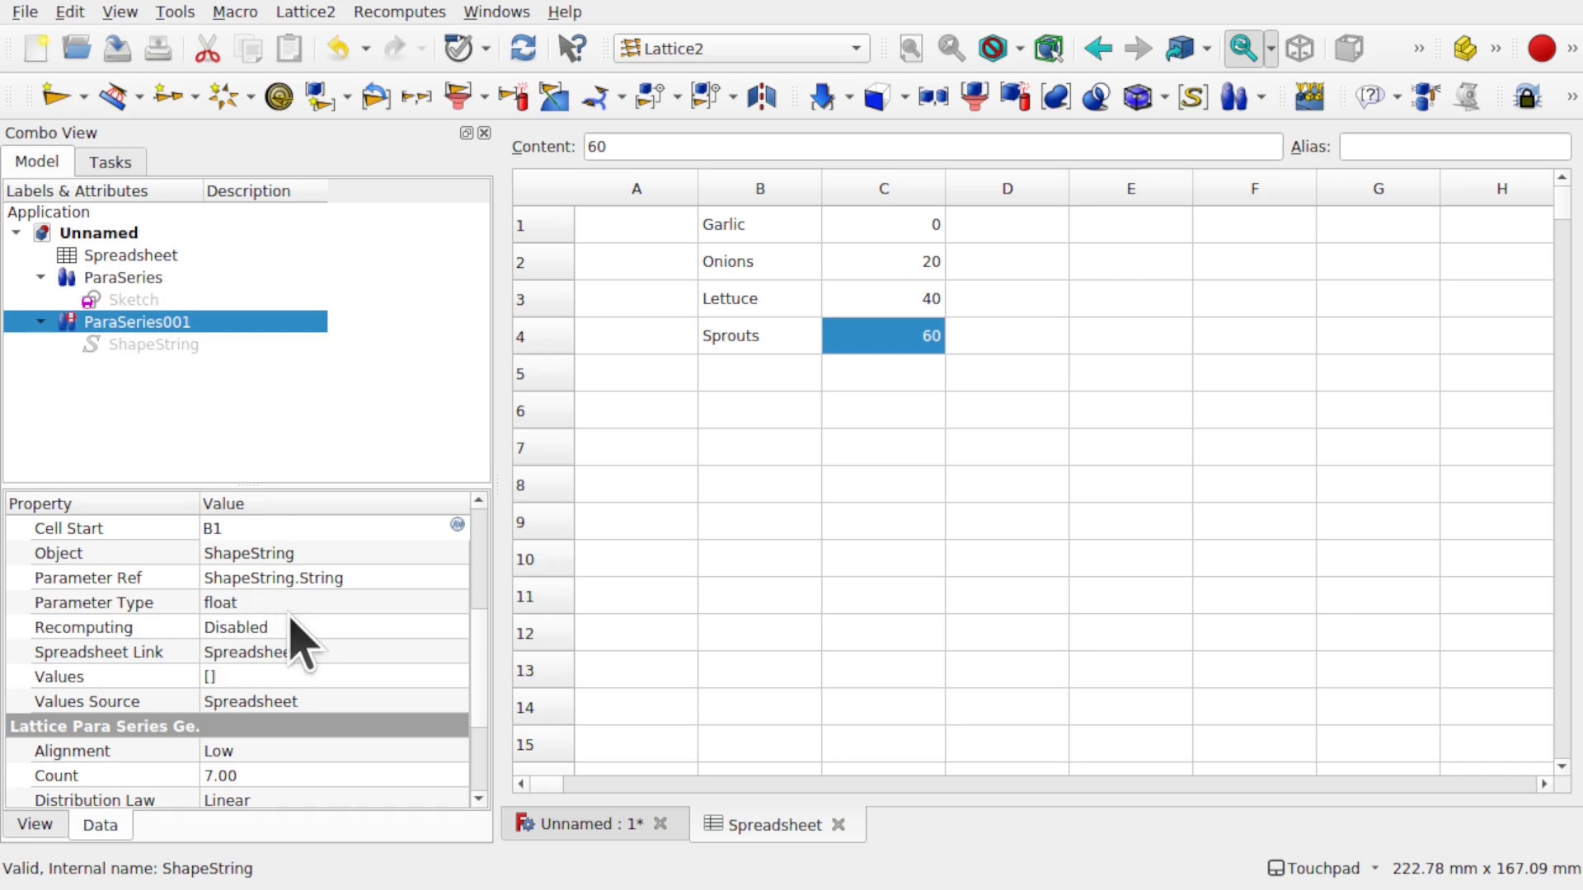
pyautogui.click(301, 628)
# - Enable recomputing on ParaSeries001 and reselect it to check its error
pyautogui.click(302, 629)
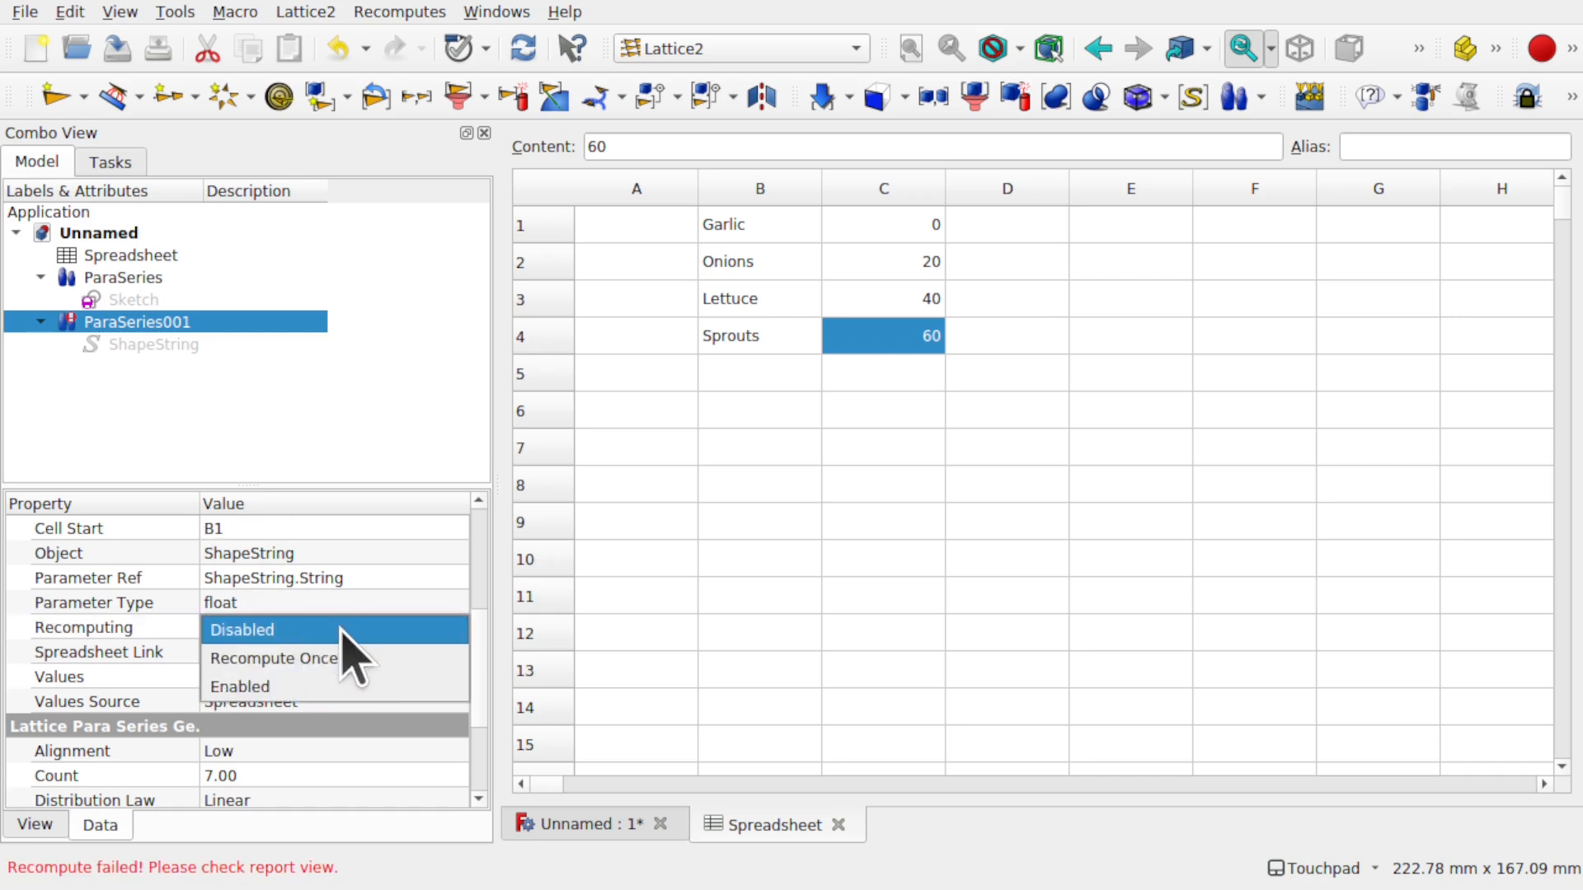
pyautogui.click(303, 689)
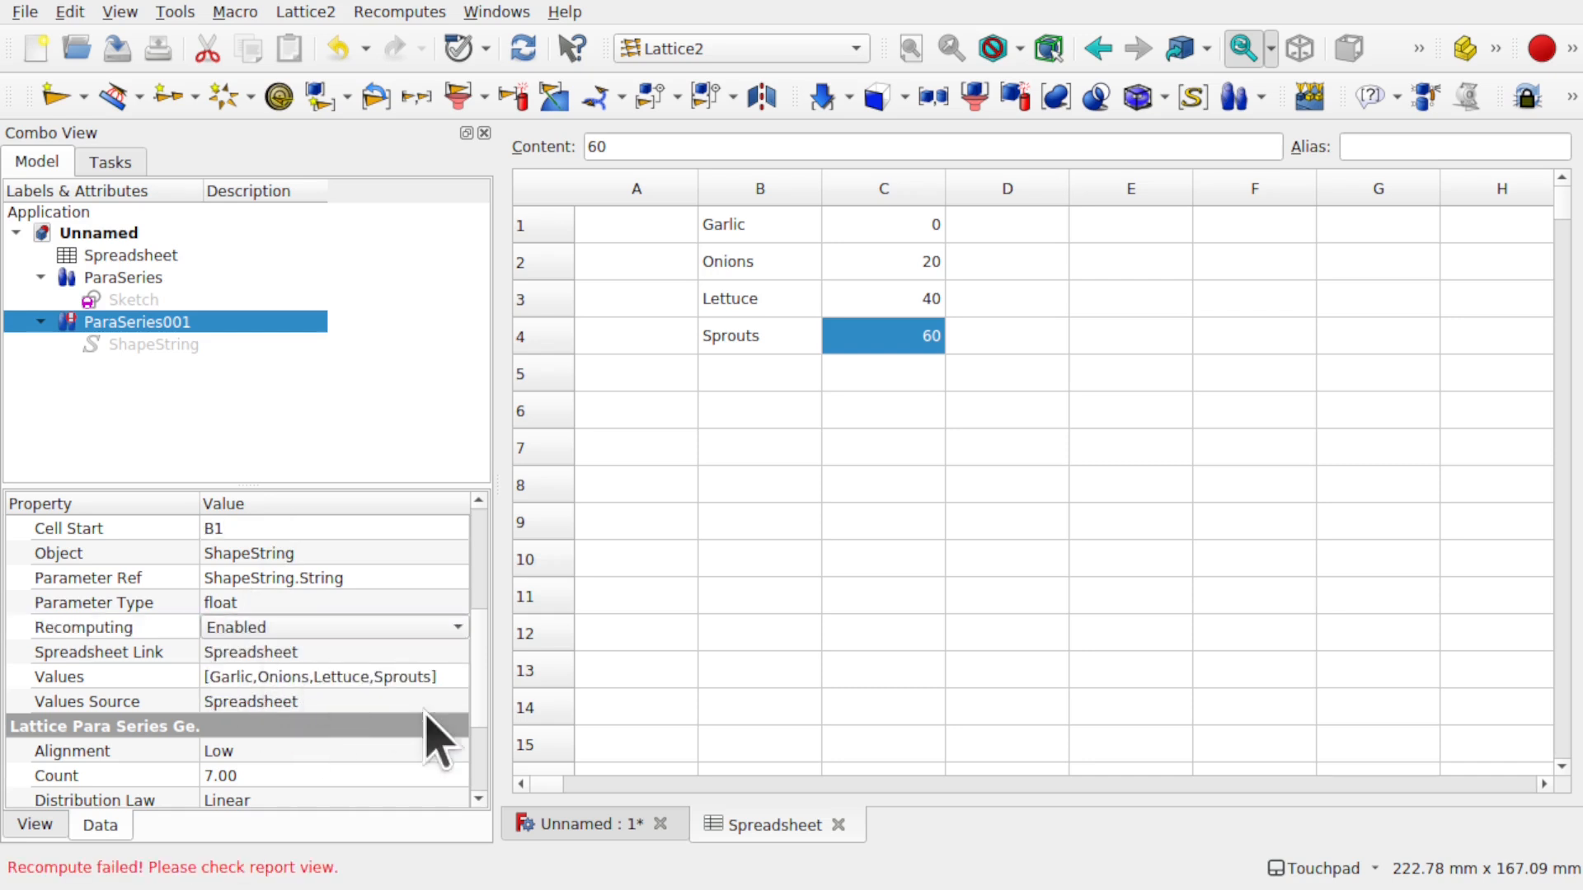
pyautogui.click(612, 826)
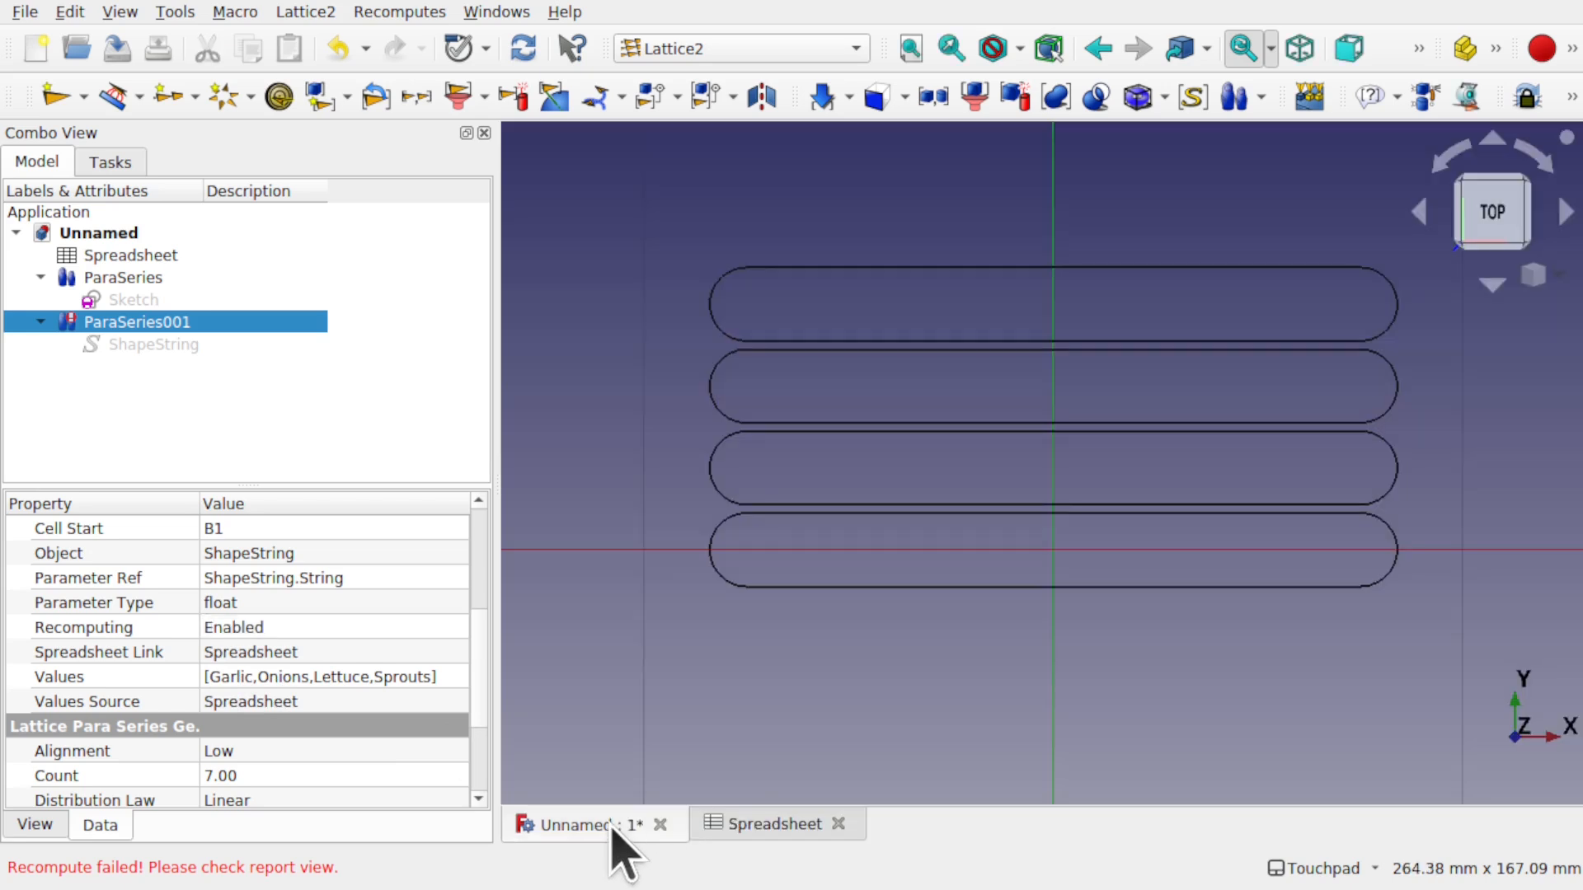
pyautogui.click(912, 699)
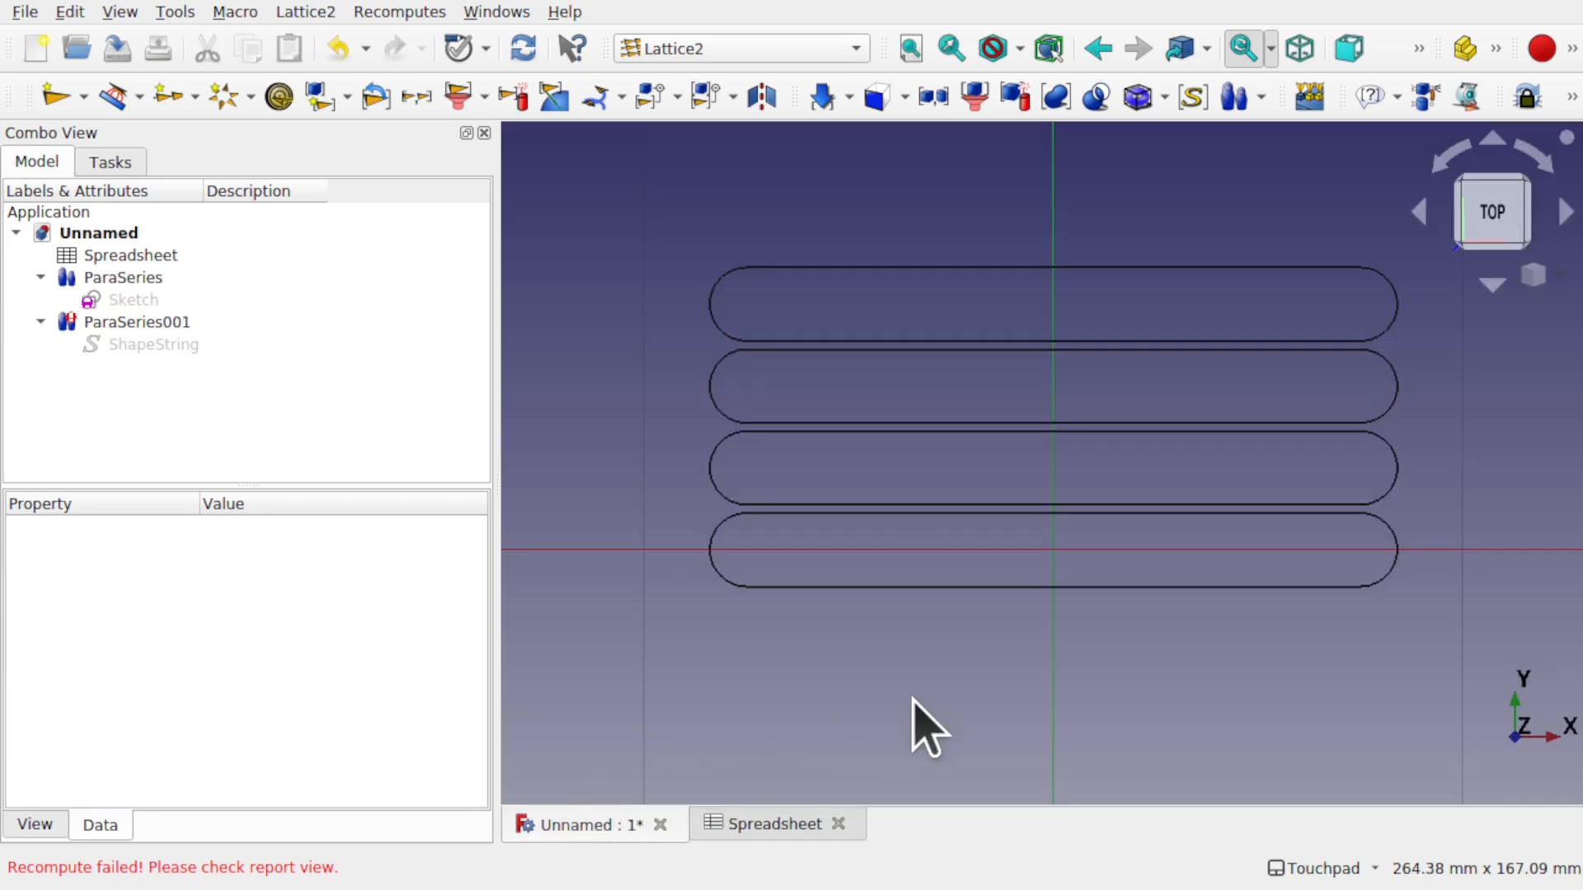
pyautogui.click(175, 321)
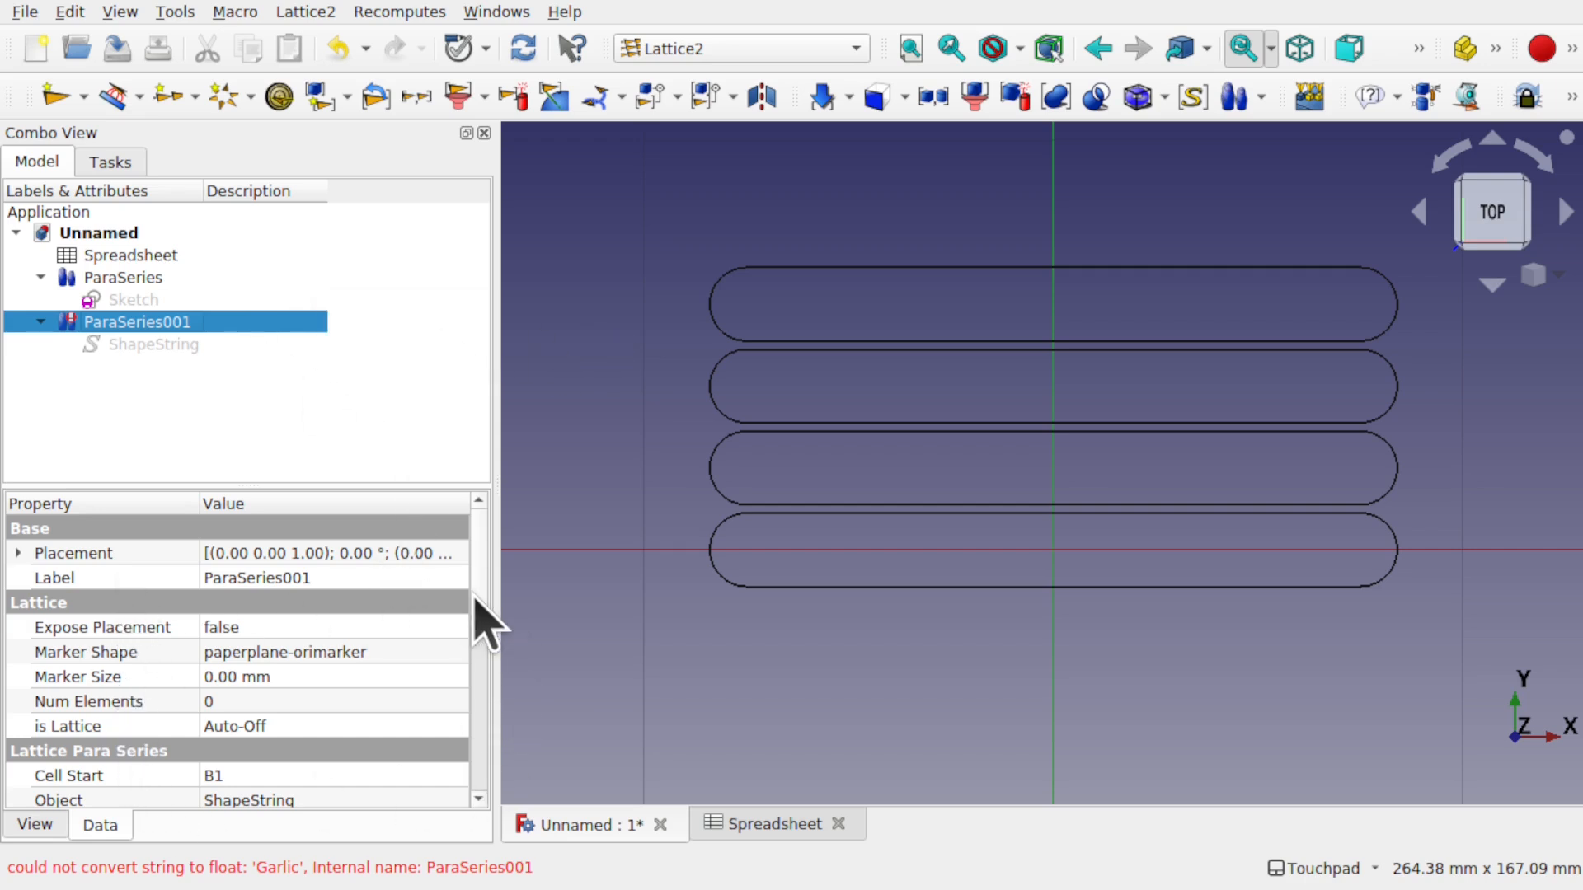
pyautogui.moveTo(476, 600); pyautogui.dragTo(470, 682)
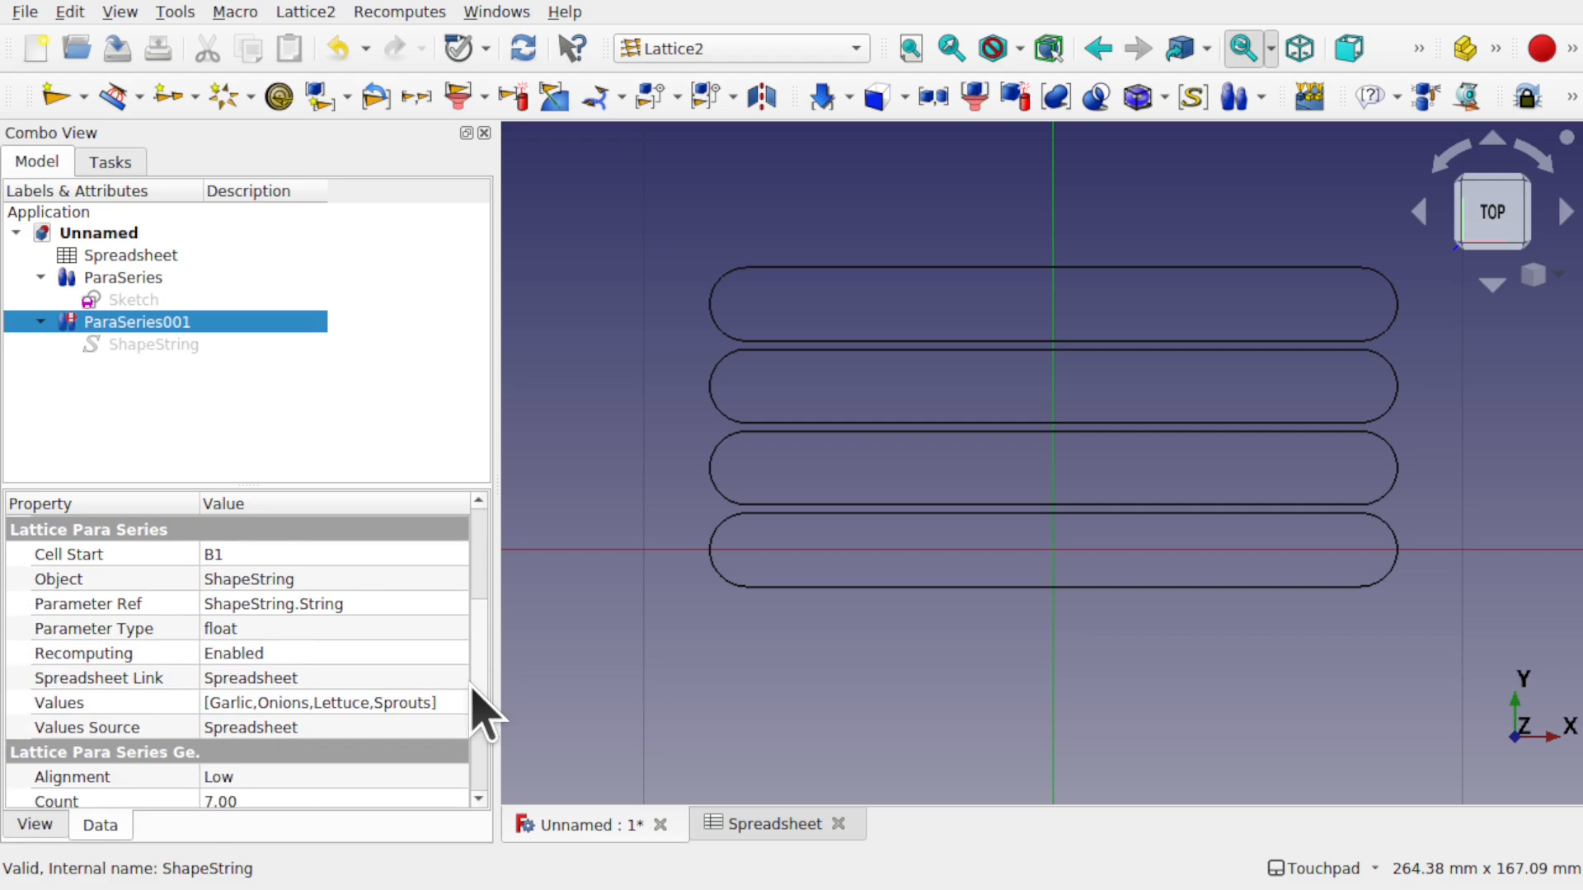
# - Set ParaSeries001's Parameter Type to string and recompute to generate the label text
pyautogui.click(305, 631)
pyautogui.click(305, 632)
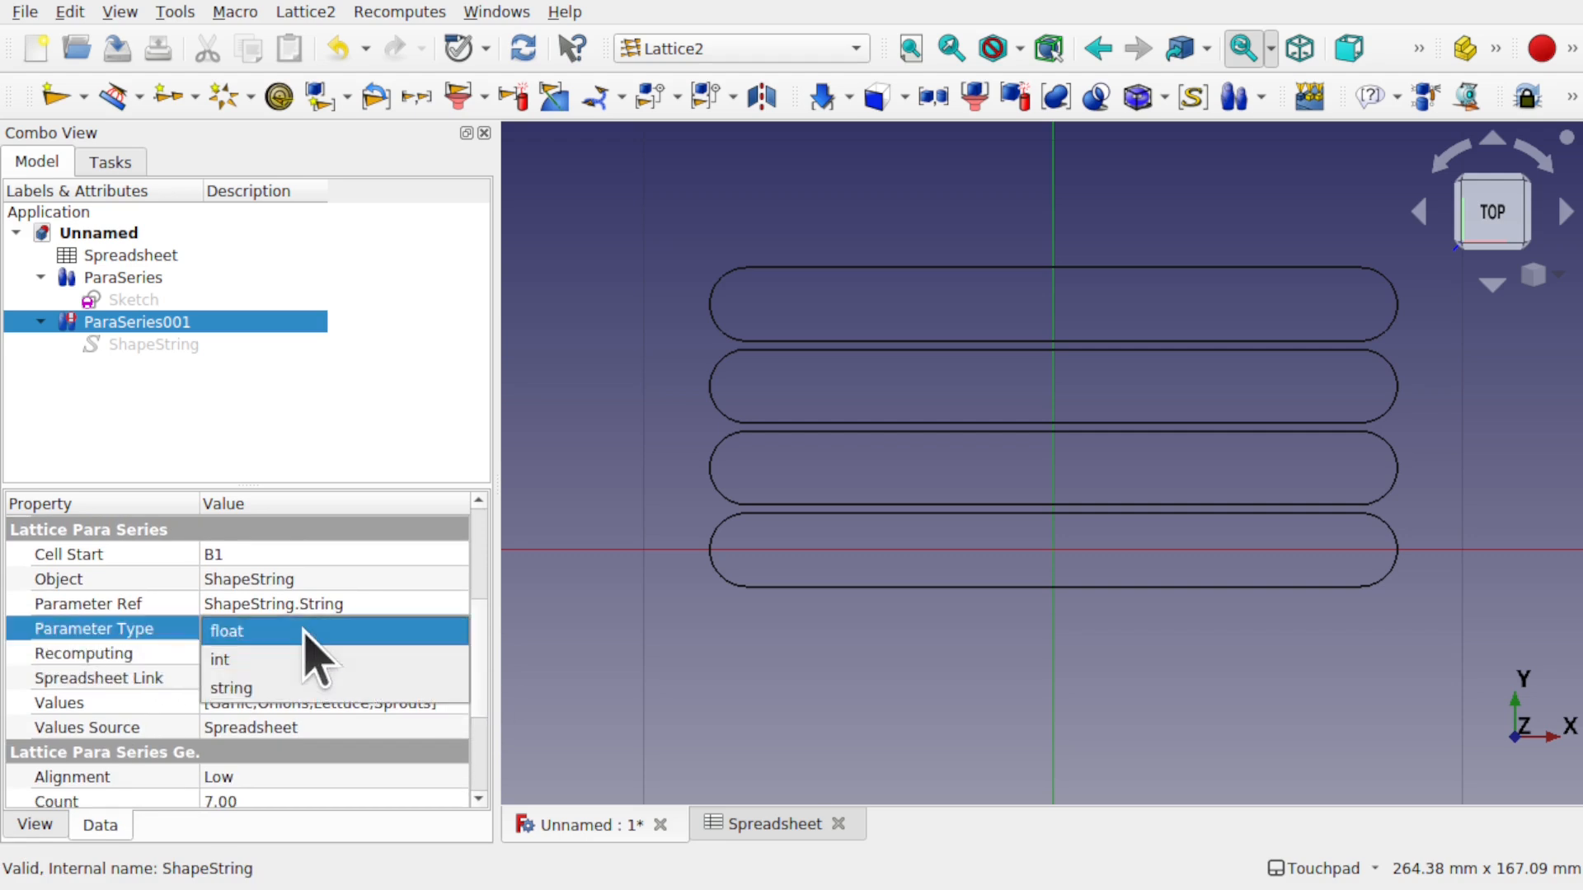
pyautogui.click(319, 691)
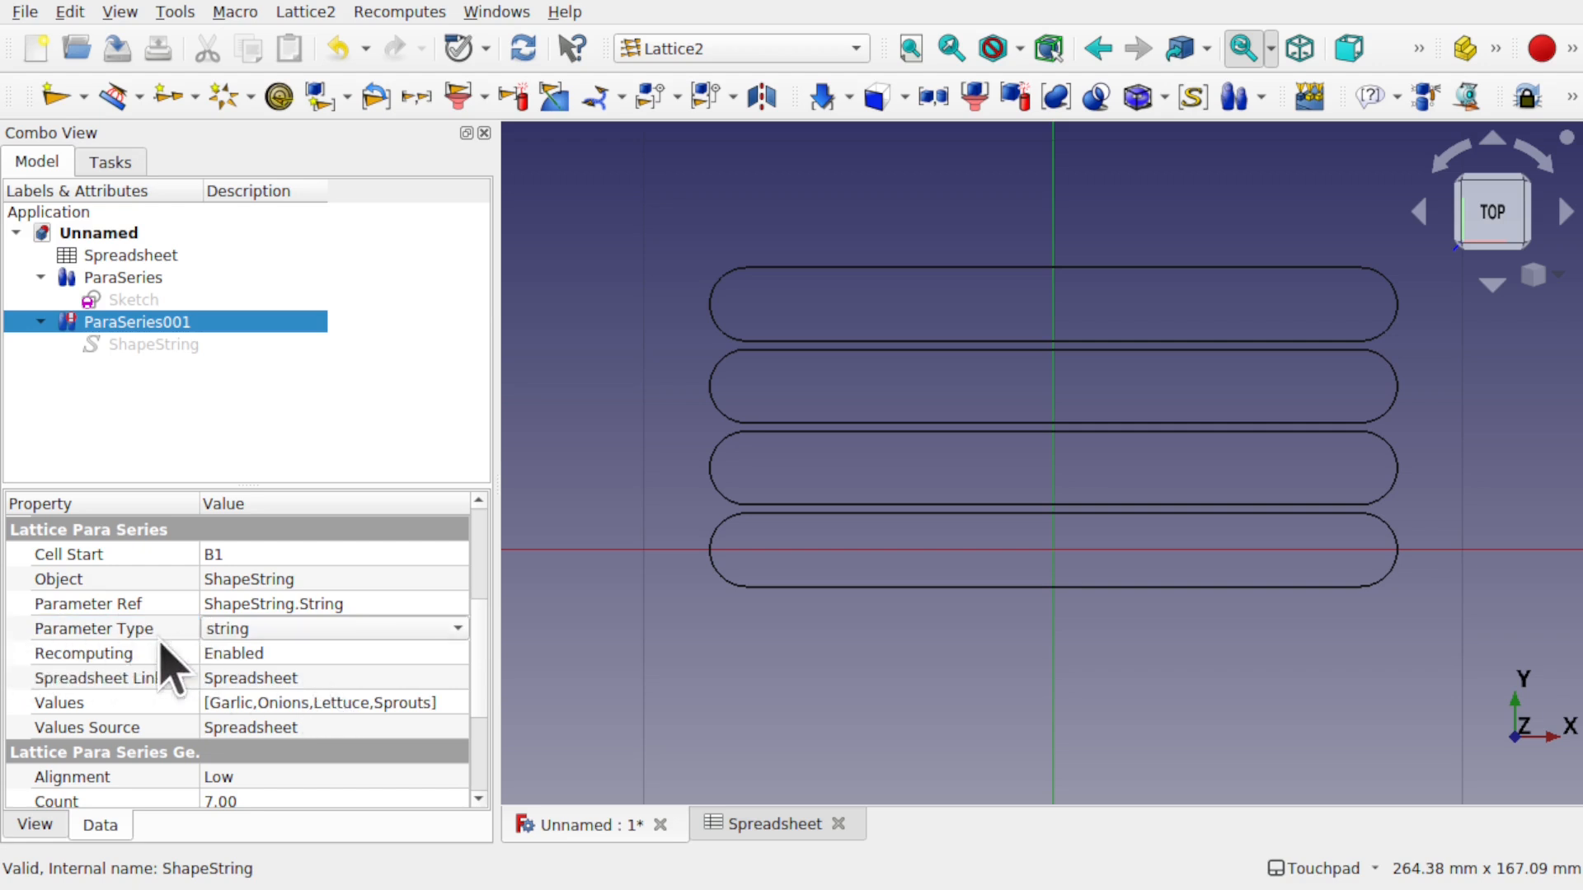
pyautogui.click(294, 652)
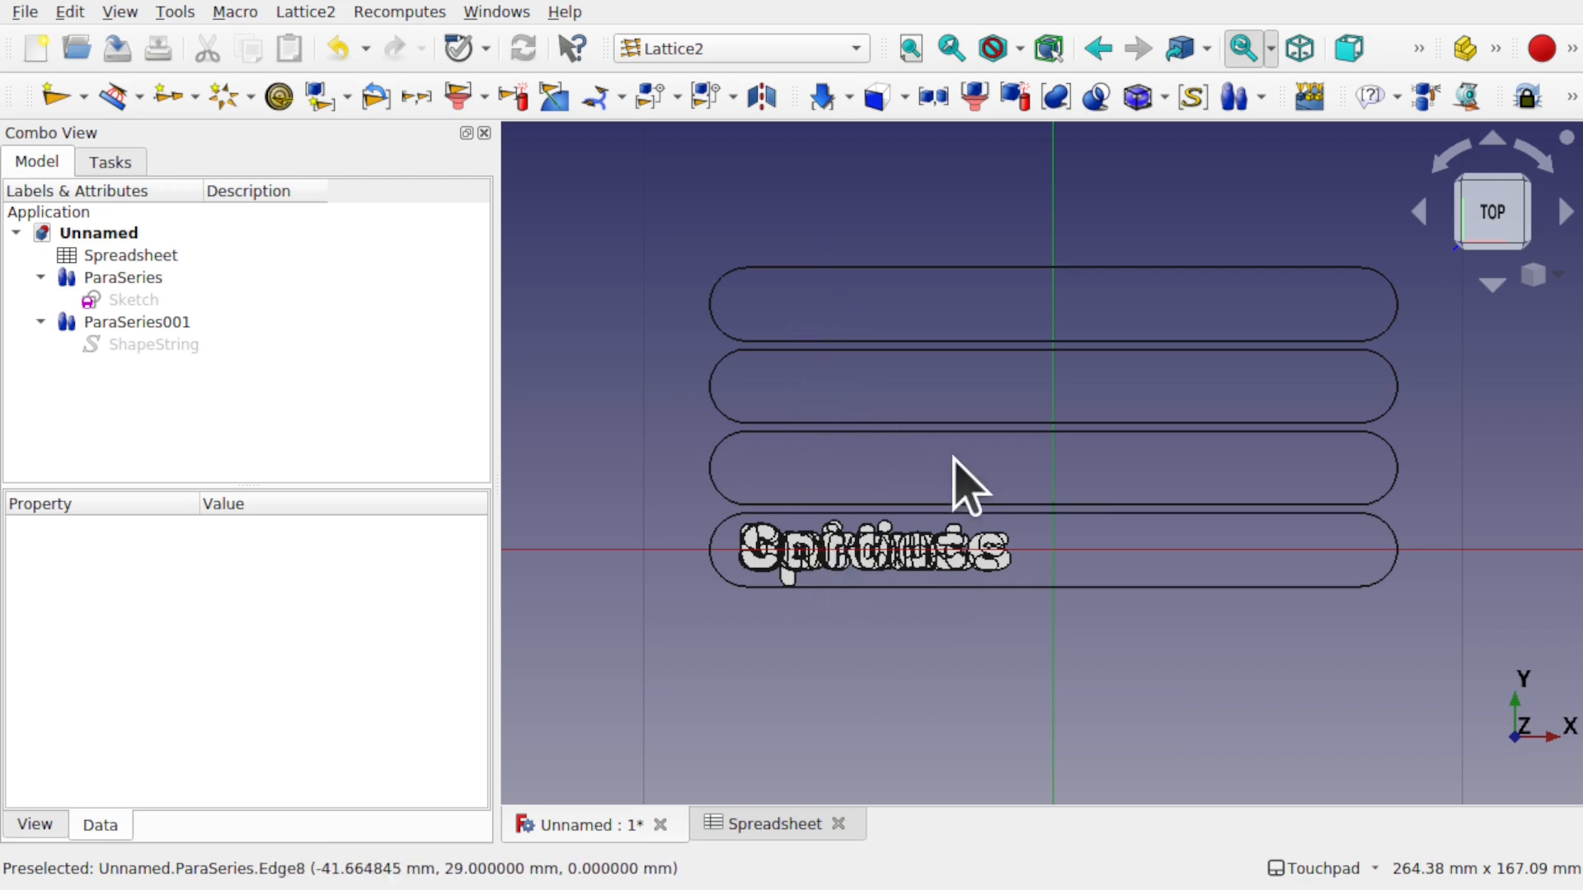
# - Review the vegetable spreadsheet, then show ParaSeries001's Lattice Para Series properties
pyautogui.doubleClick(156, 256)
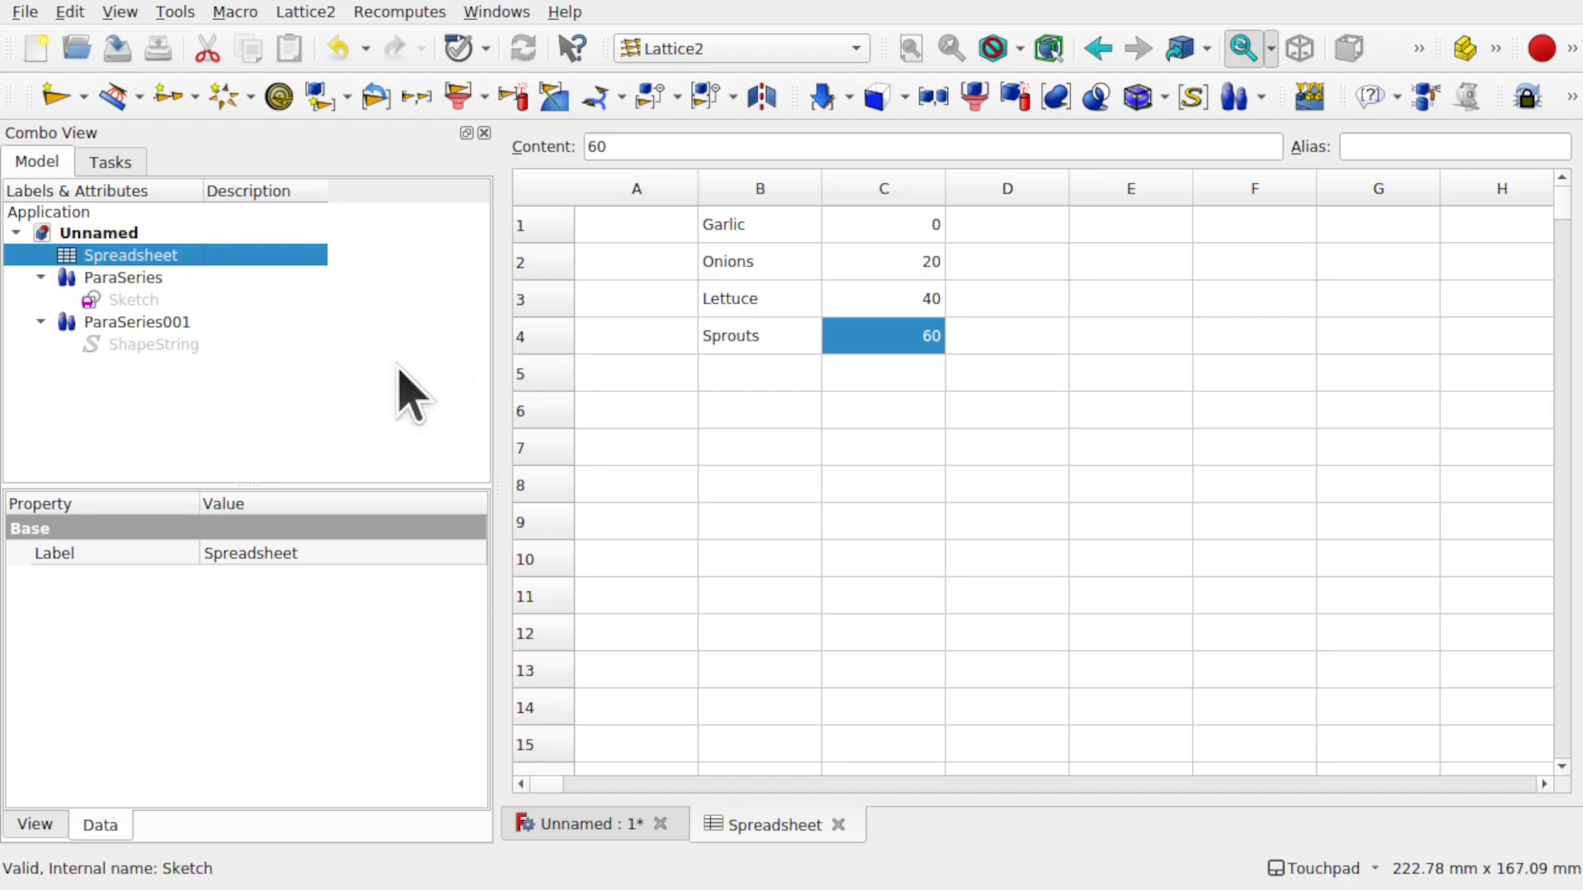
pyautogui.doubleClick(142, 322)
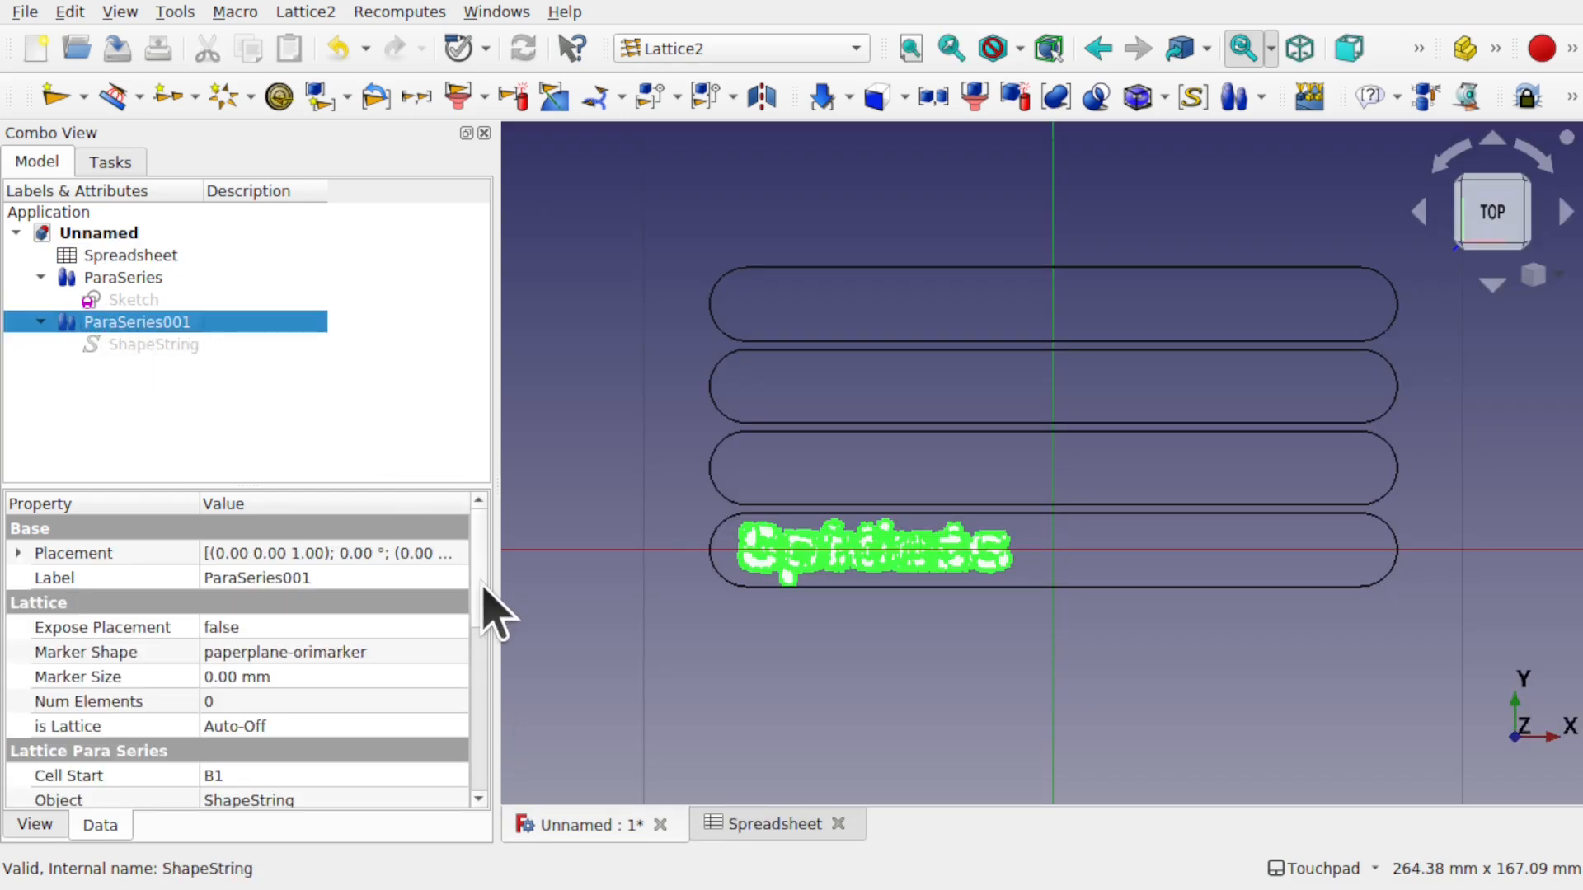
pyautogui.scroll(-3, 485, 626)
pyautogui.scroll(-2, 484, 672)
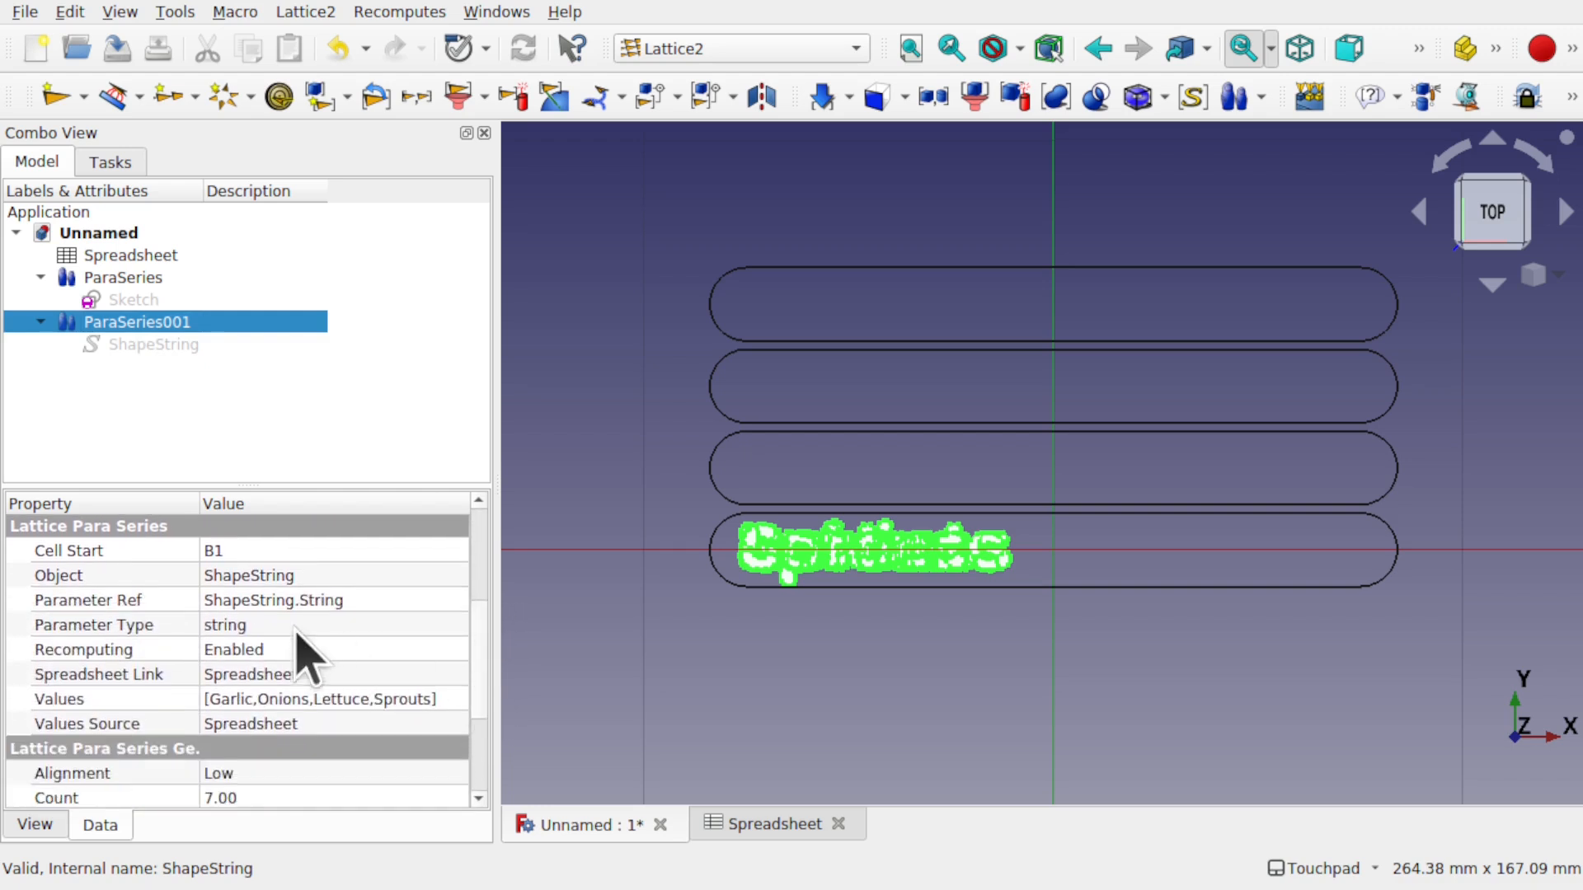
# - Change Parameter Ref to 'ShapeString.String;ShapeString.Placement.Base.y' and recompute
pyautogui.click(406, 597)
pyautogui.click(407, 595)
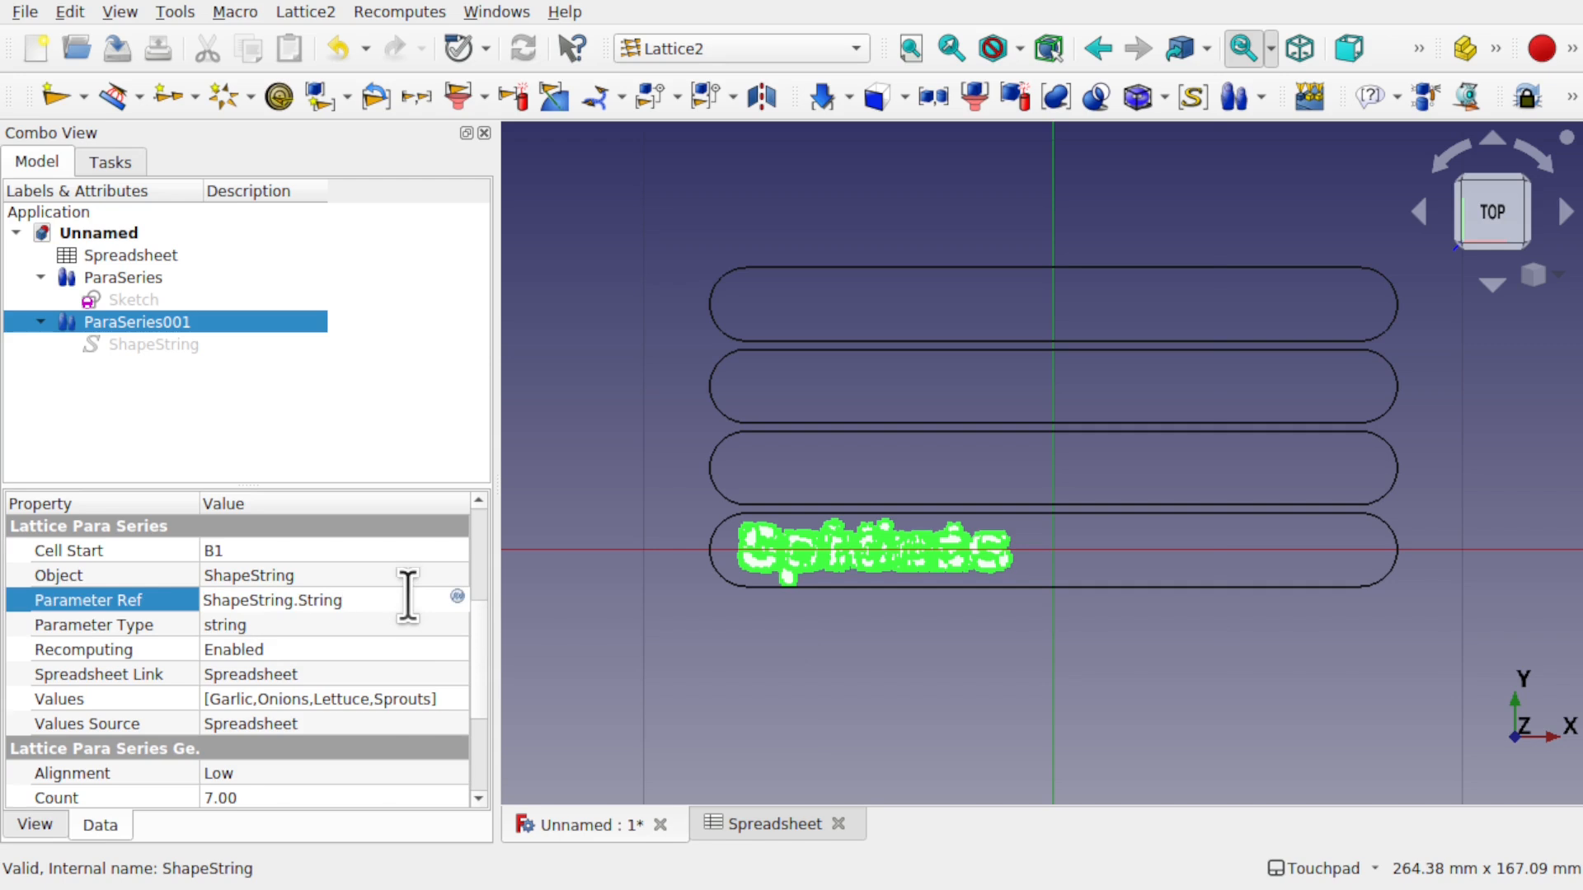
pyautogui.write(';ShapeString')
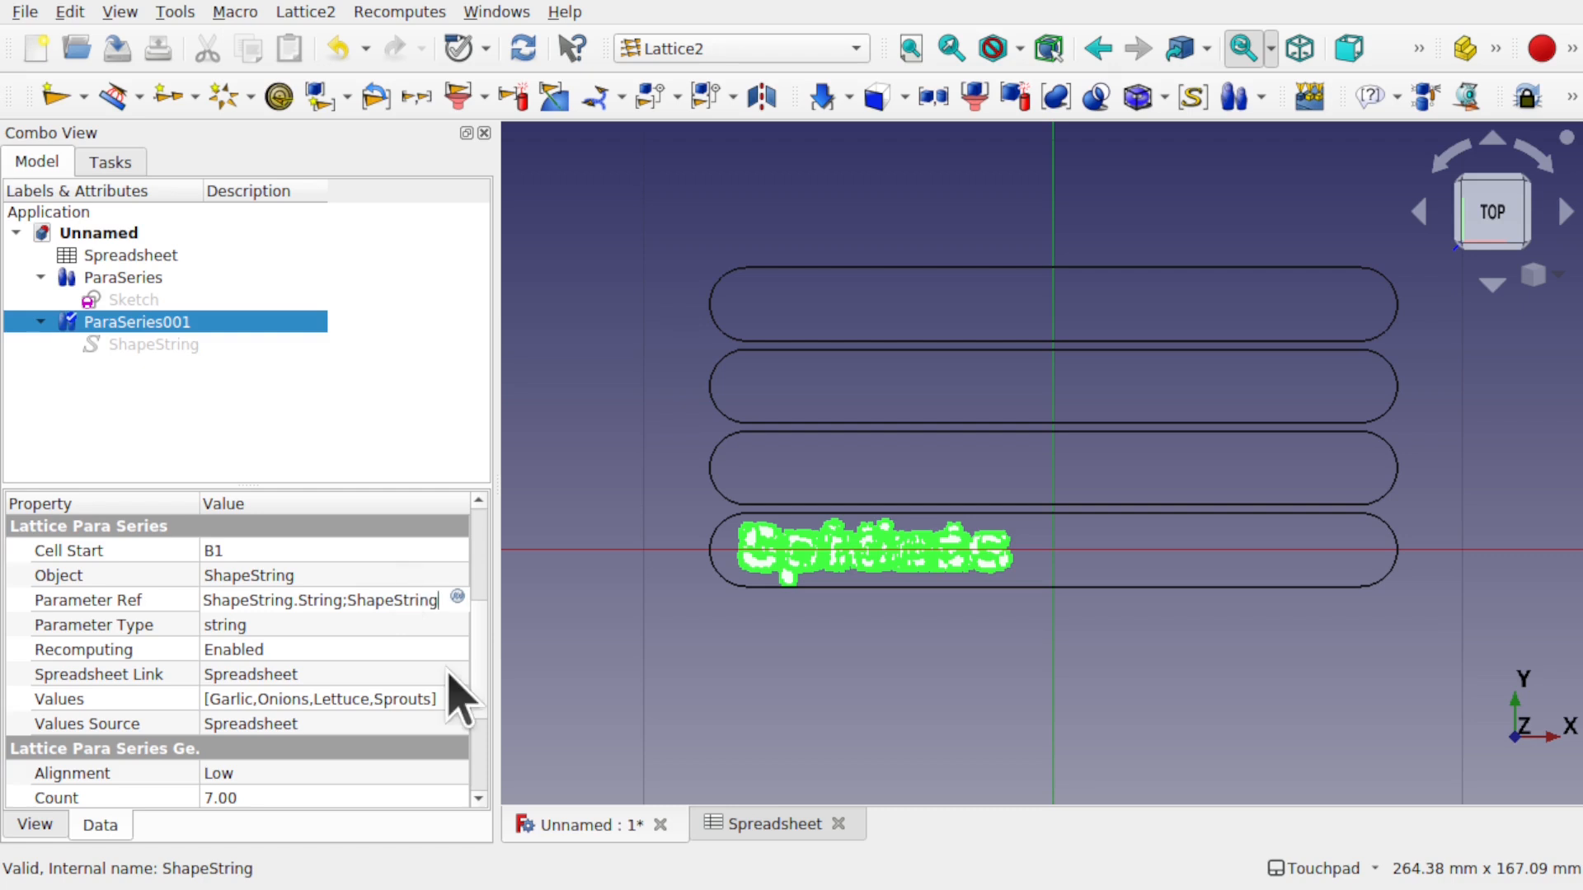
pyautogui.write('Plac')
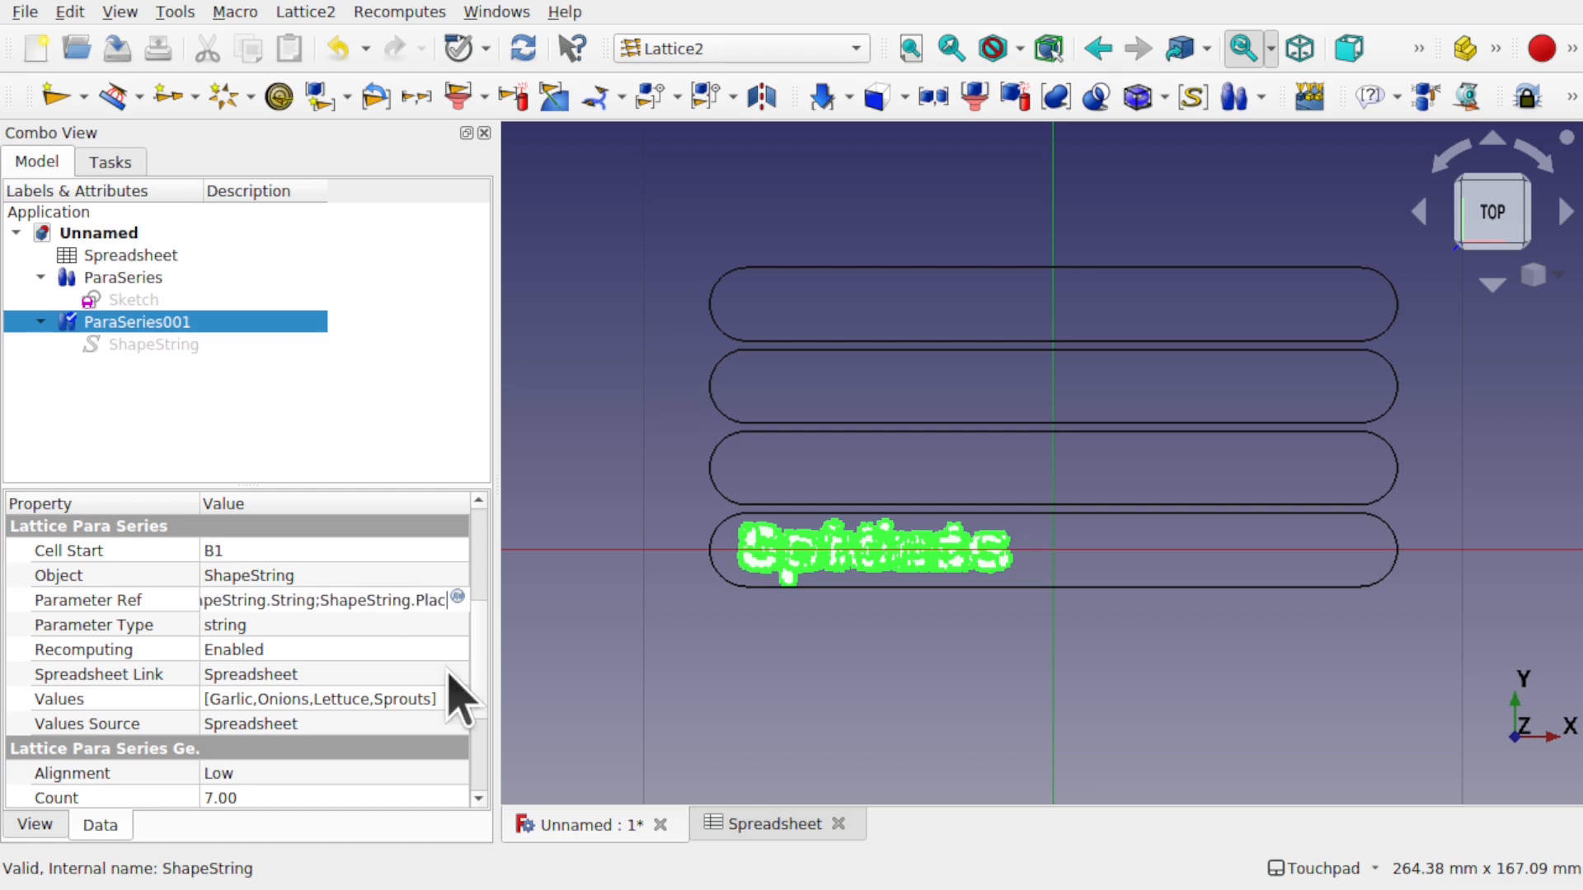
pyautogui.write('ement.Base')
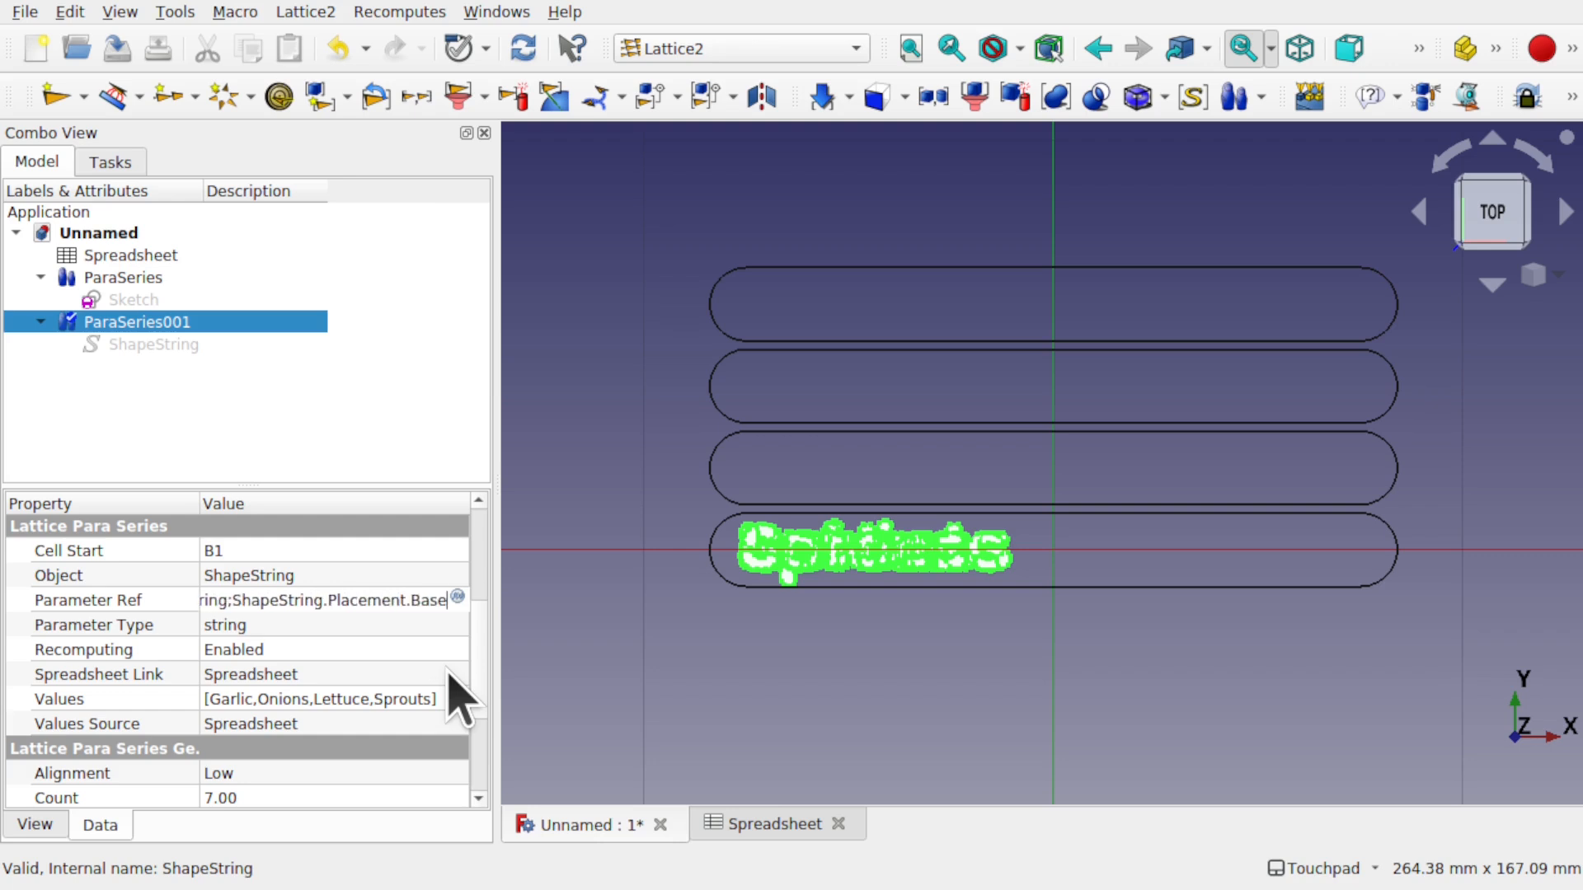
pyautogui.write('.')
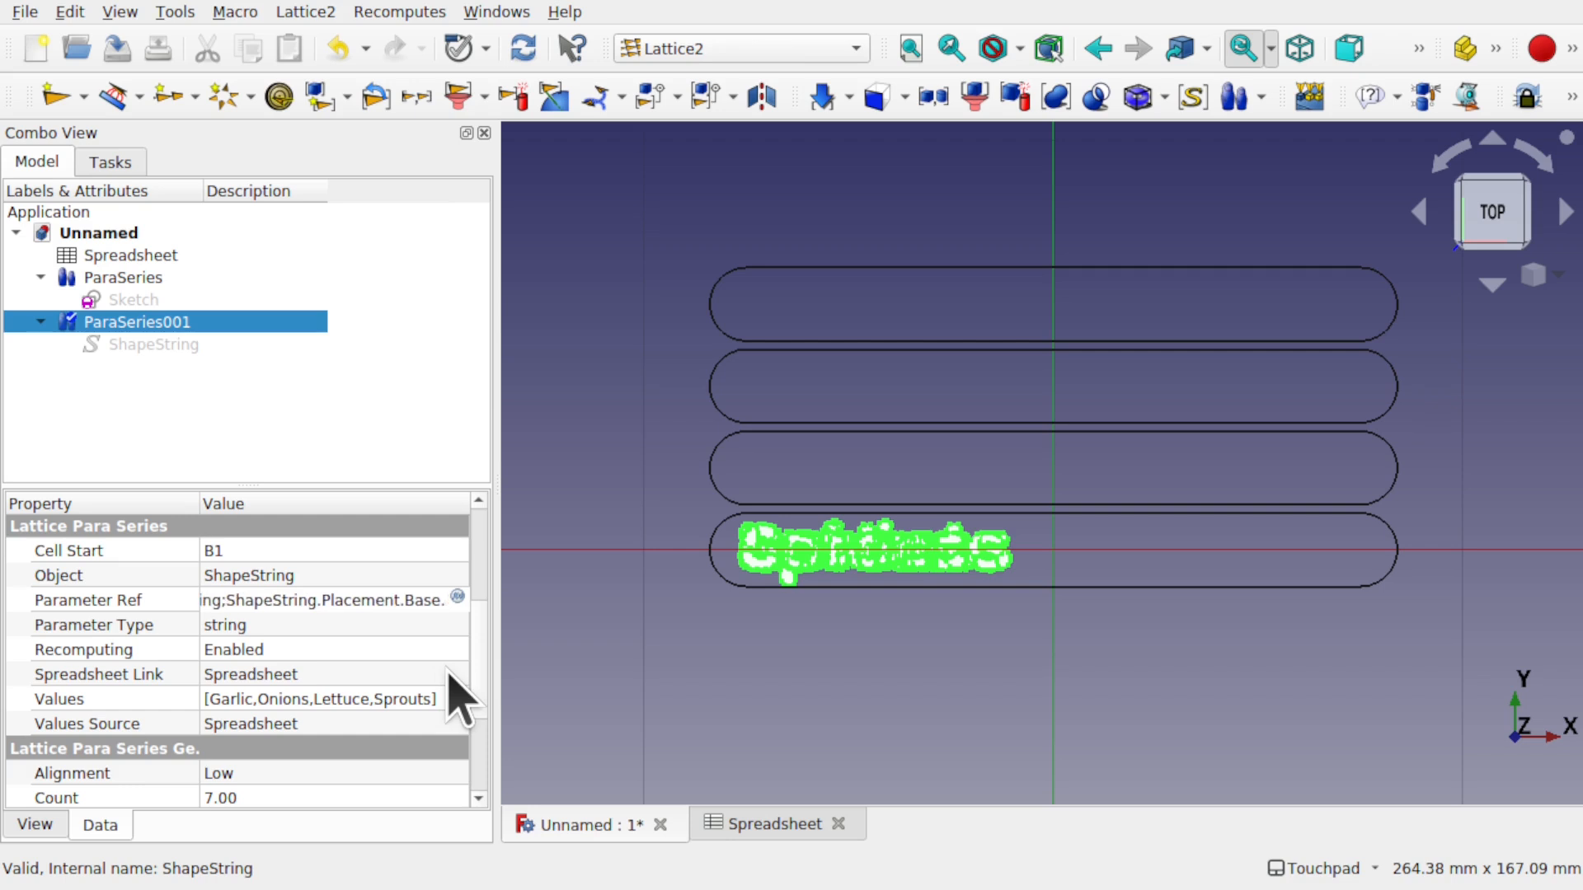
pyautogui.write('y')
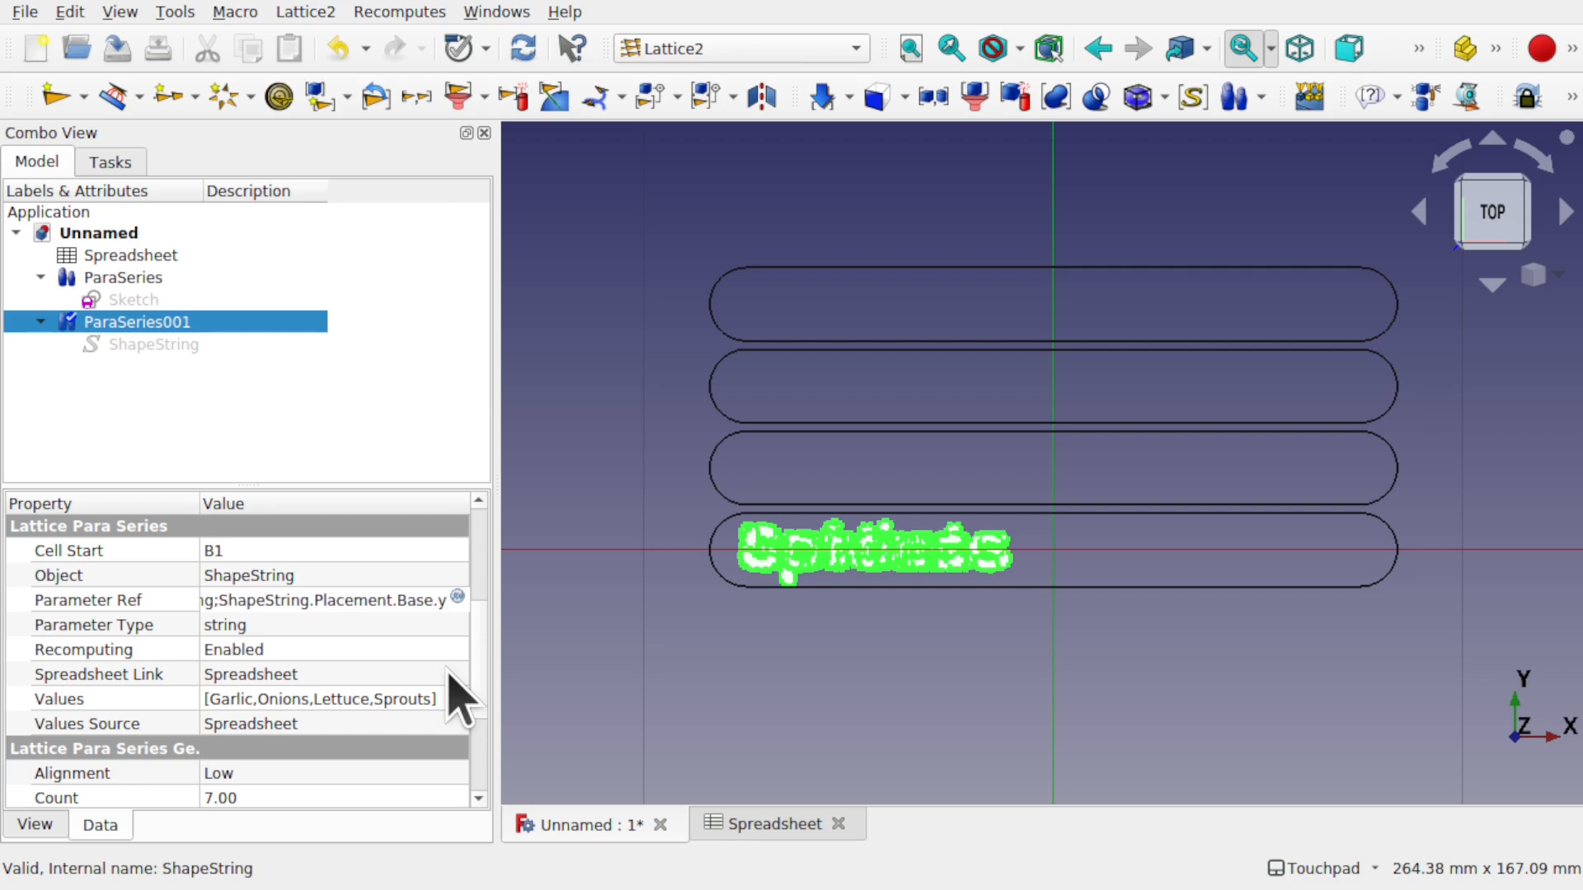
pyautogui.press('Return')
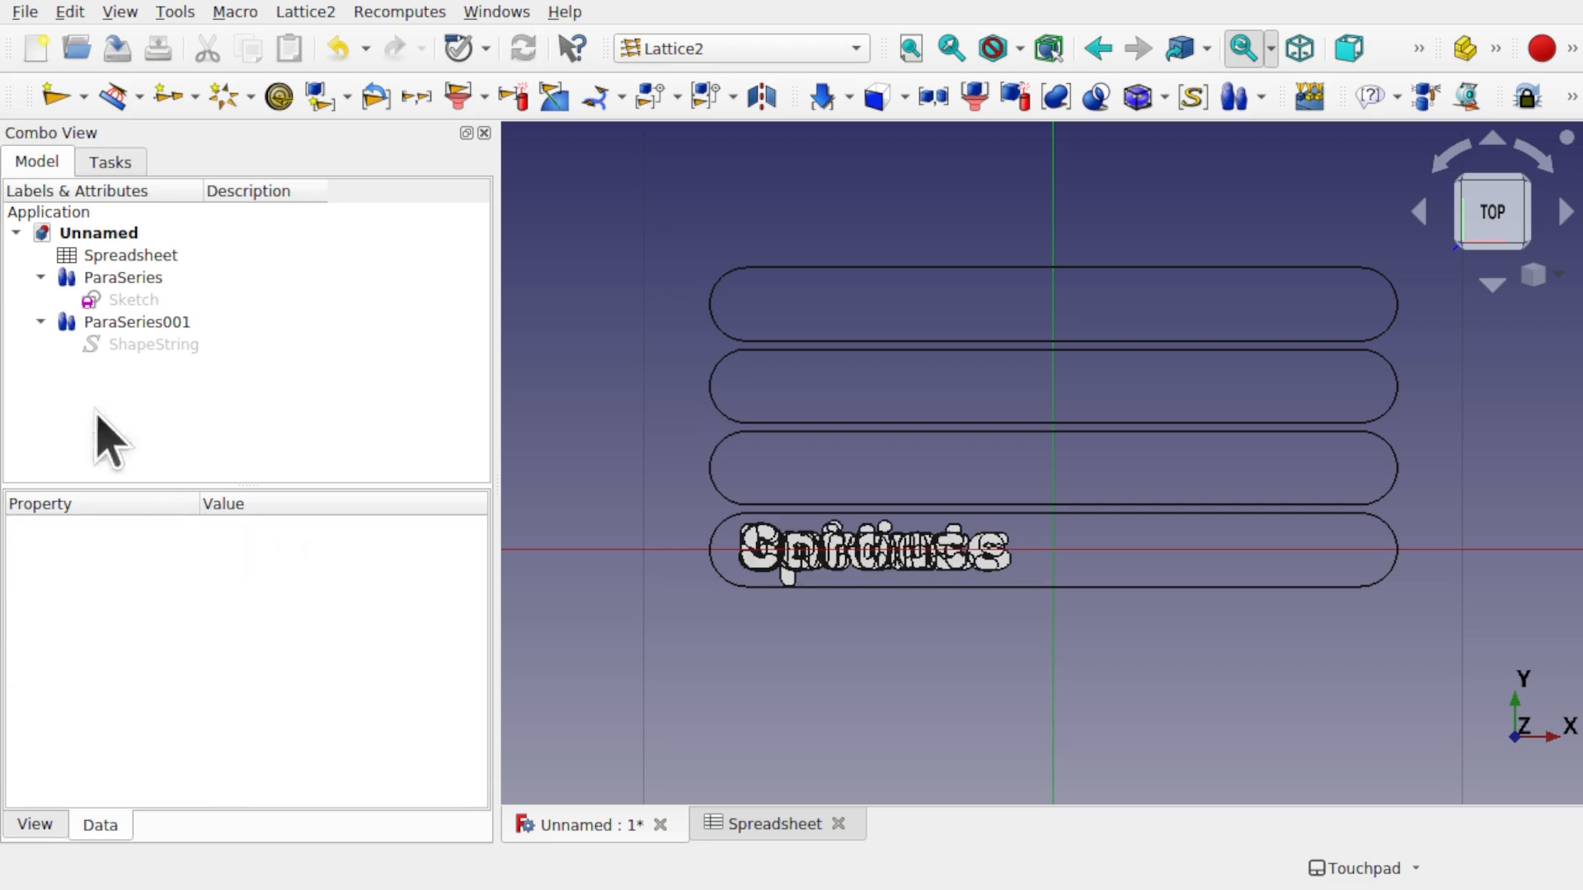
# - Check ParaSeries001's properties, then reopen the Spreadsheet showing offsets 0, 20, 40, 60
pyautogui.click(162, 330)
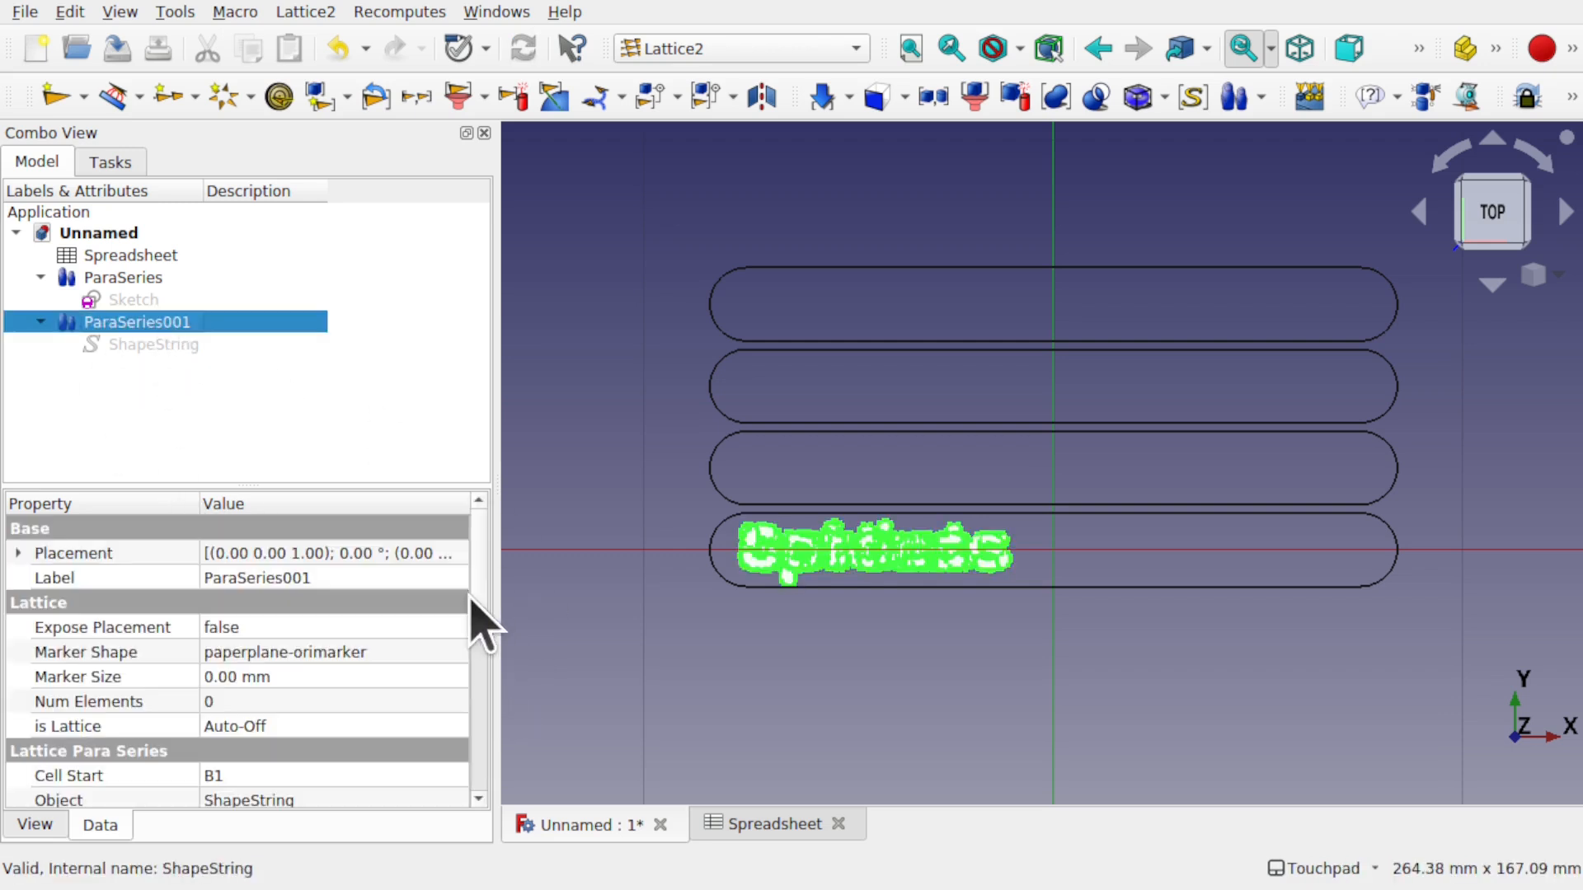
pyautogui.scroll(-2, 478, 660)
pyautogui.scroll(-1, 478, 676)
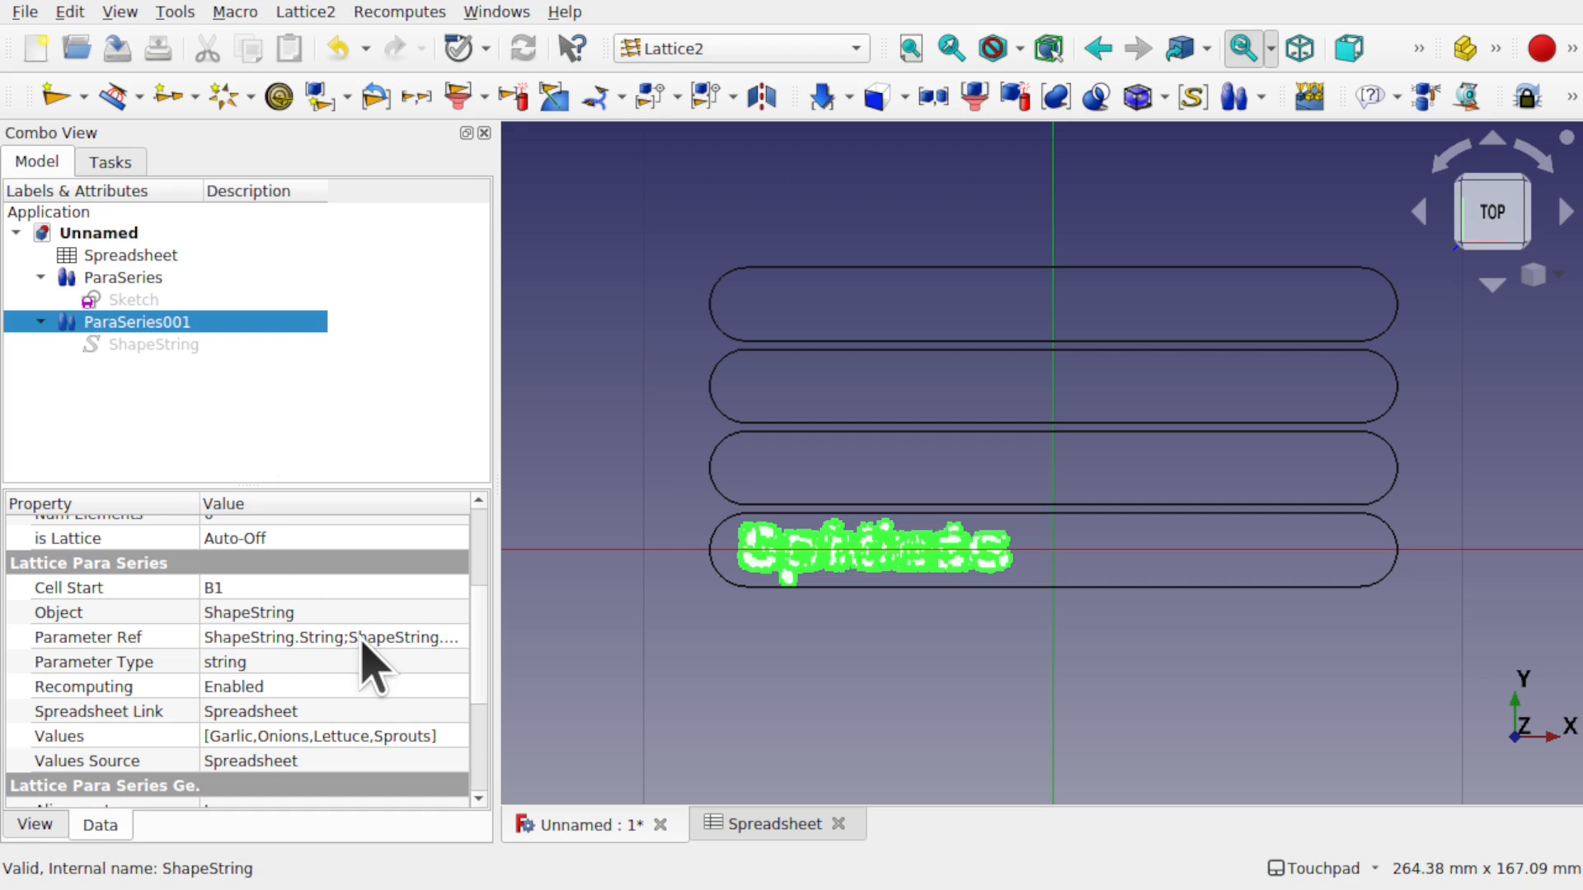
pyautogui.doubleClick(147, 257)
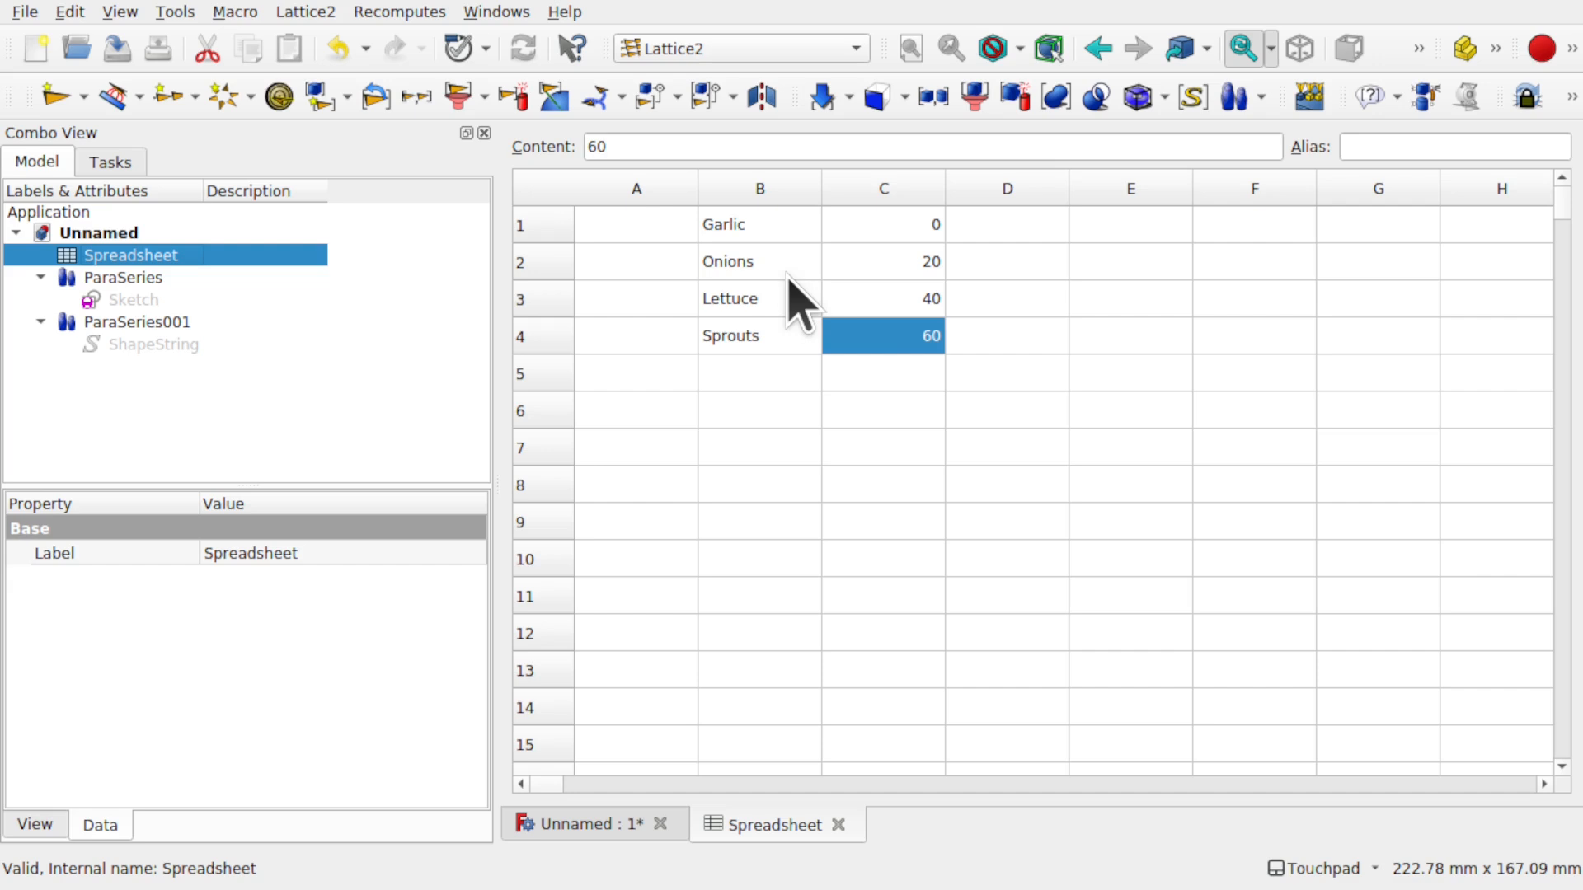
# - Check cells B1 and C1, then enter =B1 into cell A1
pyautogui.click(611, 234)
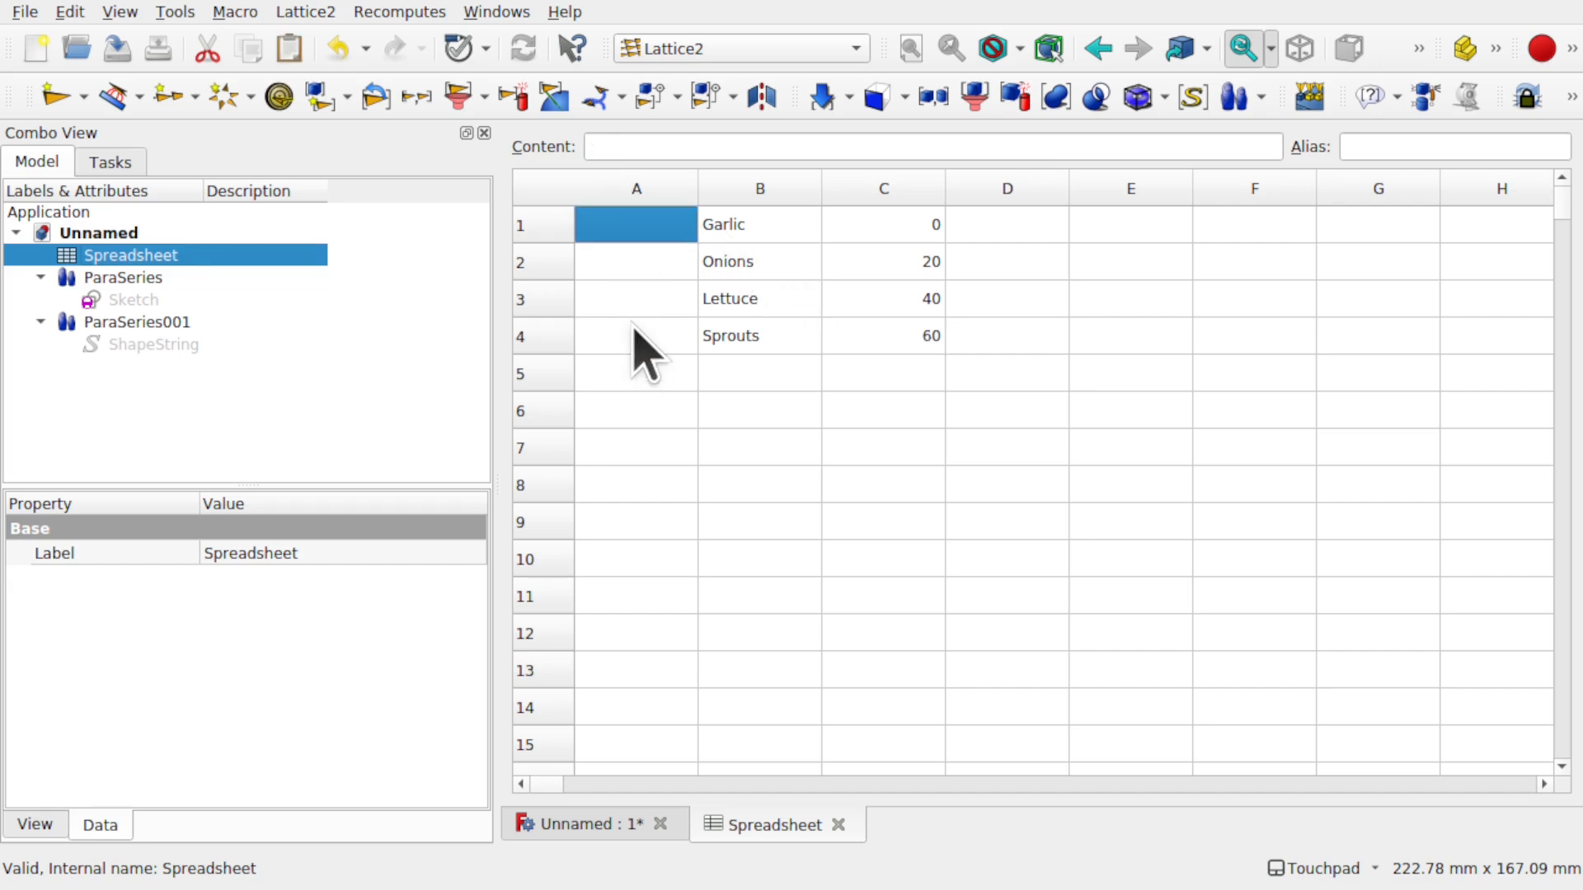
pyautogui.click(779, 238)
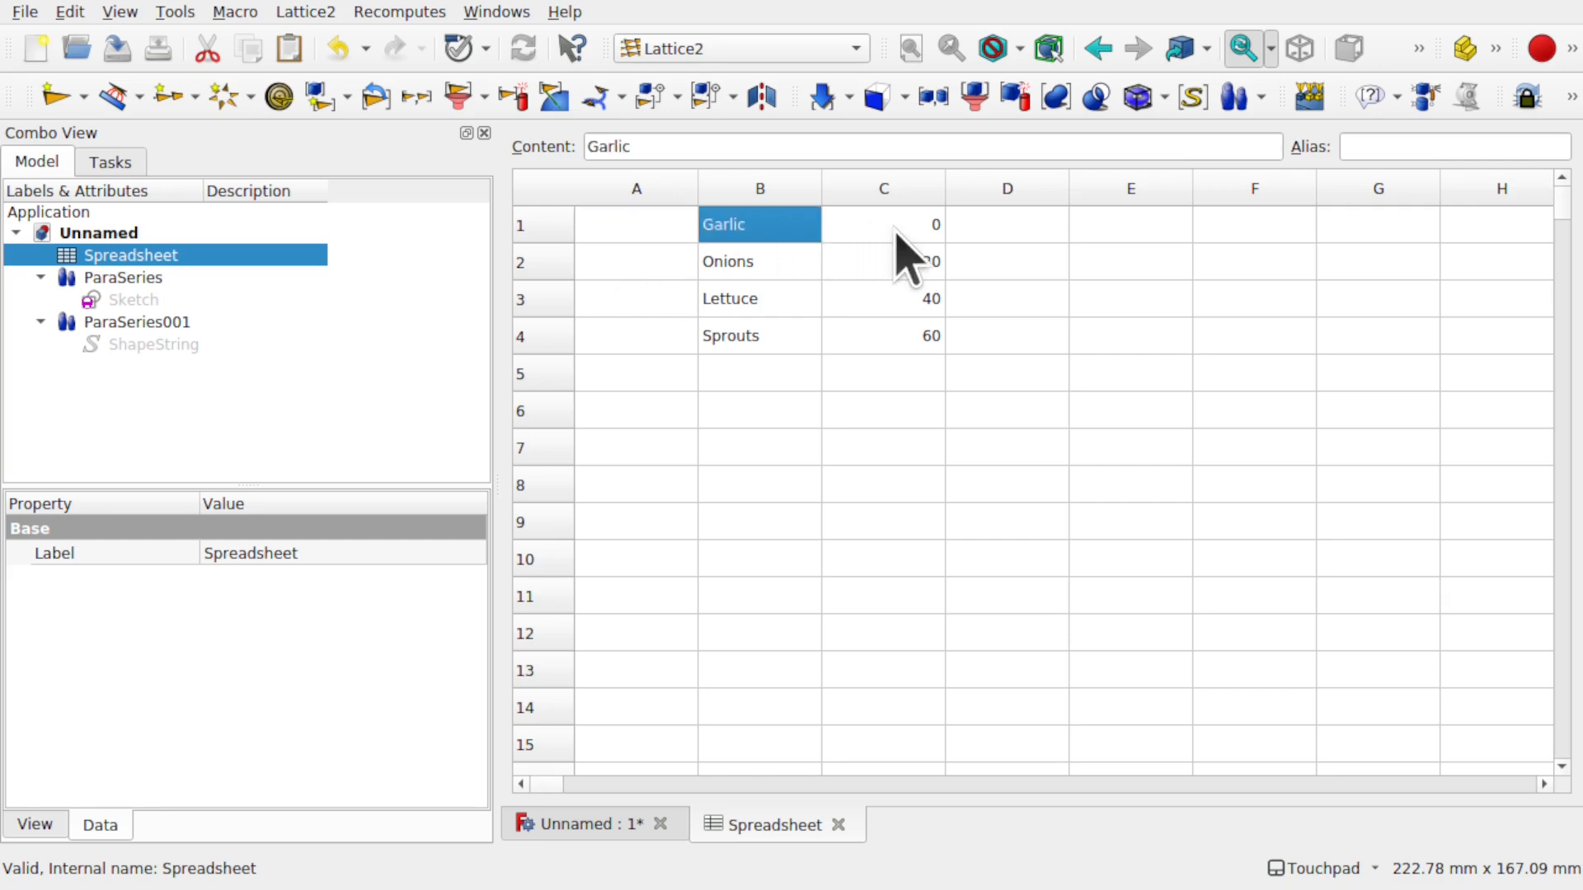
pyautogui.click(885, 229)
pyautogui.click(767, 229)
pyautogui.click(615, 223)
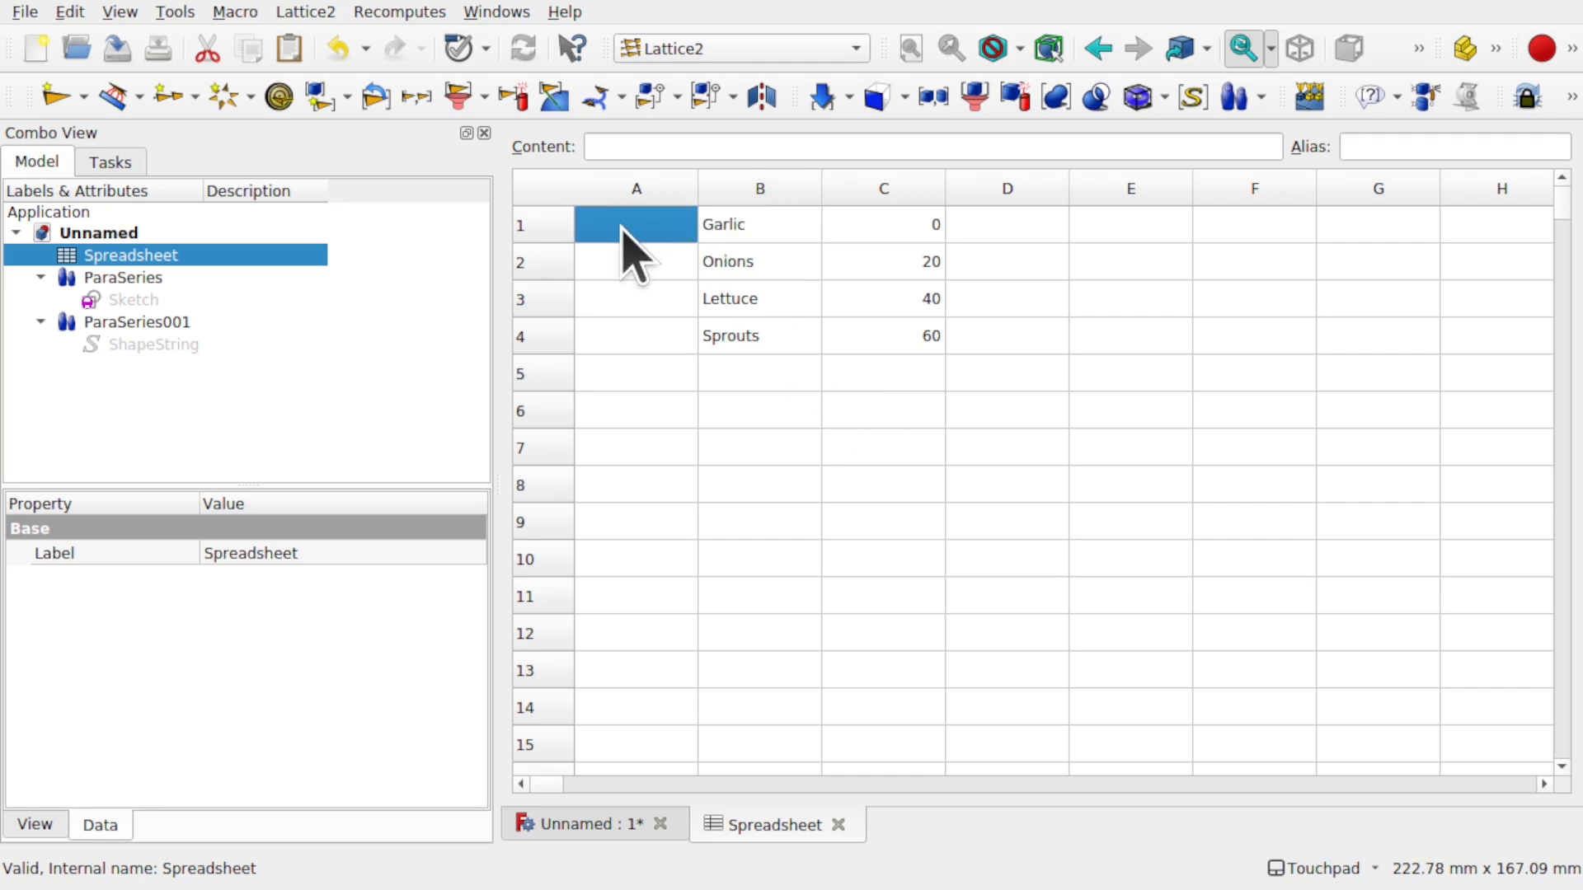
pyautogui.click(624, 146)
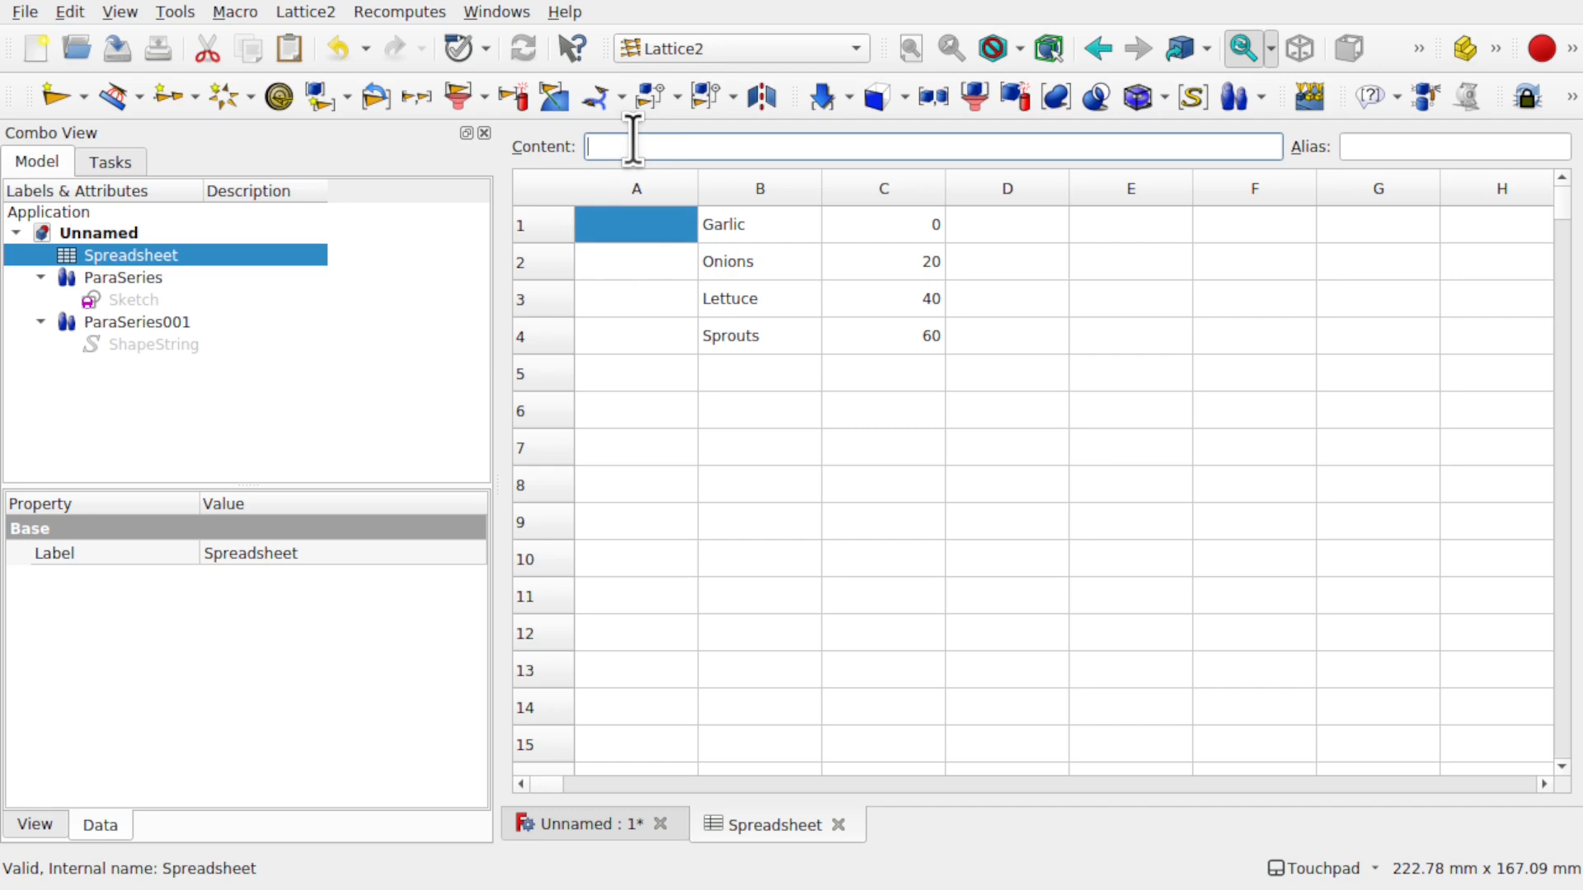
pyautogui.write('=B1')
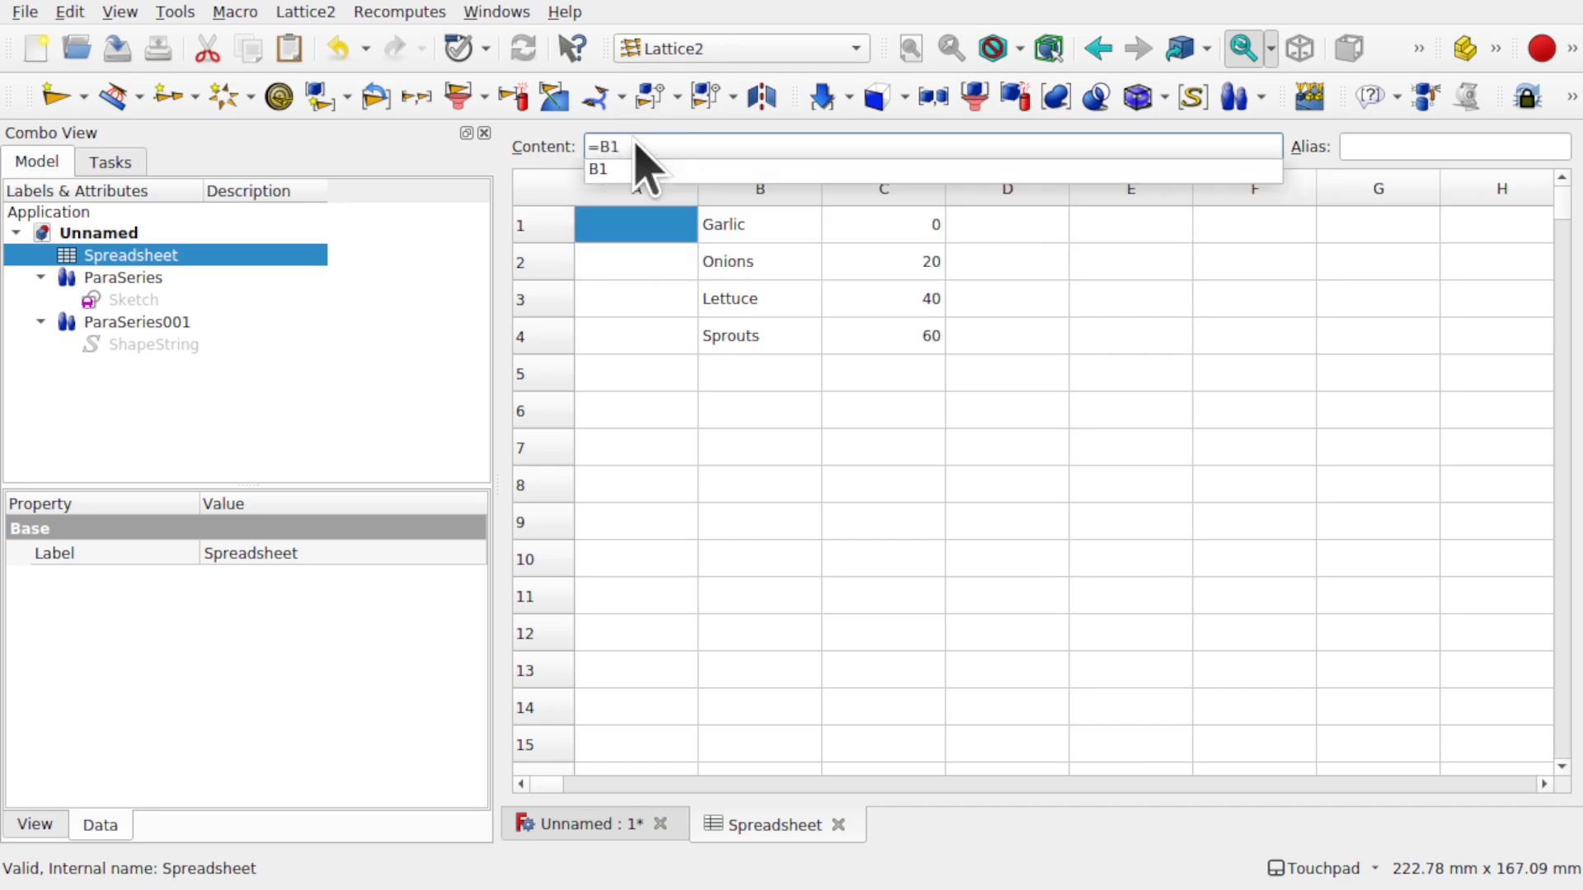
pyautogui.press('Return')
pyautogui.press('Return')
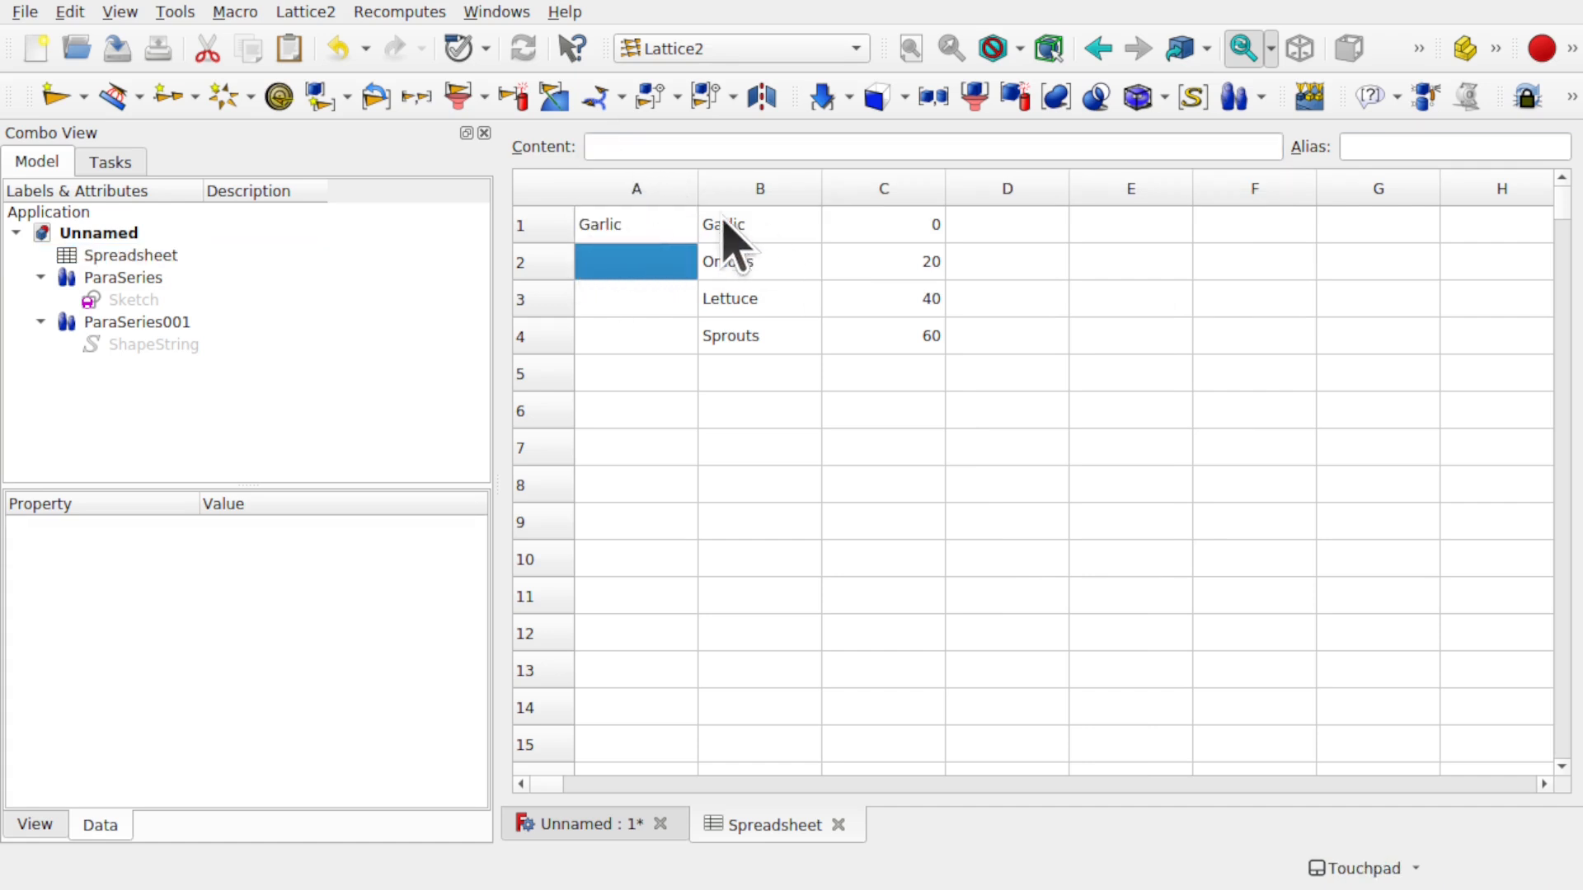
# - Extend A1's formula to =B1 + <<;>> + C1
pyautogui.click(633, 236)
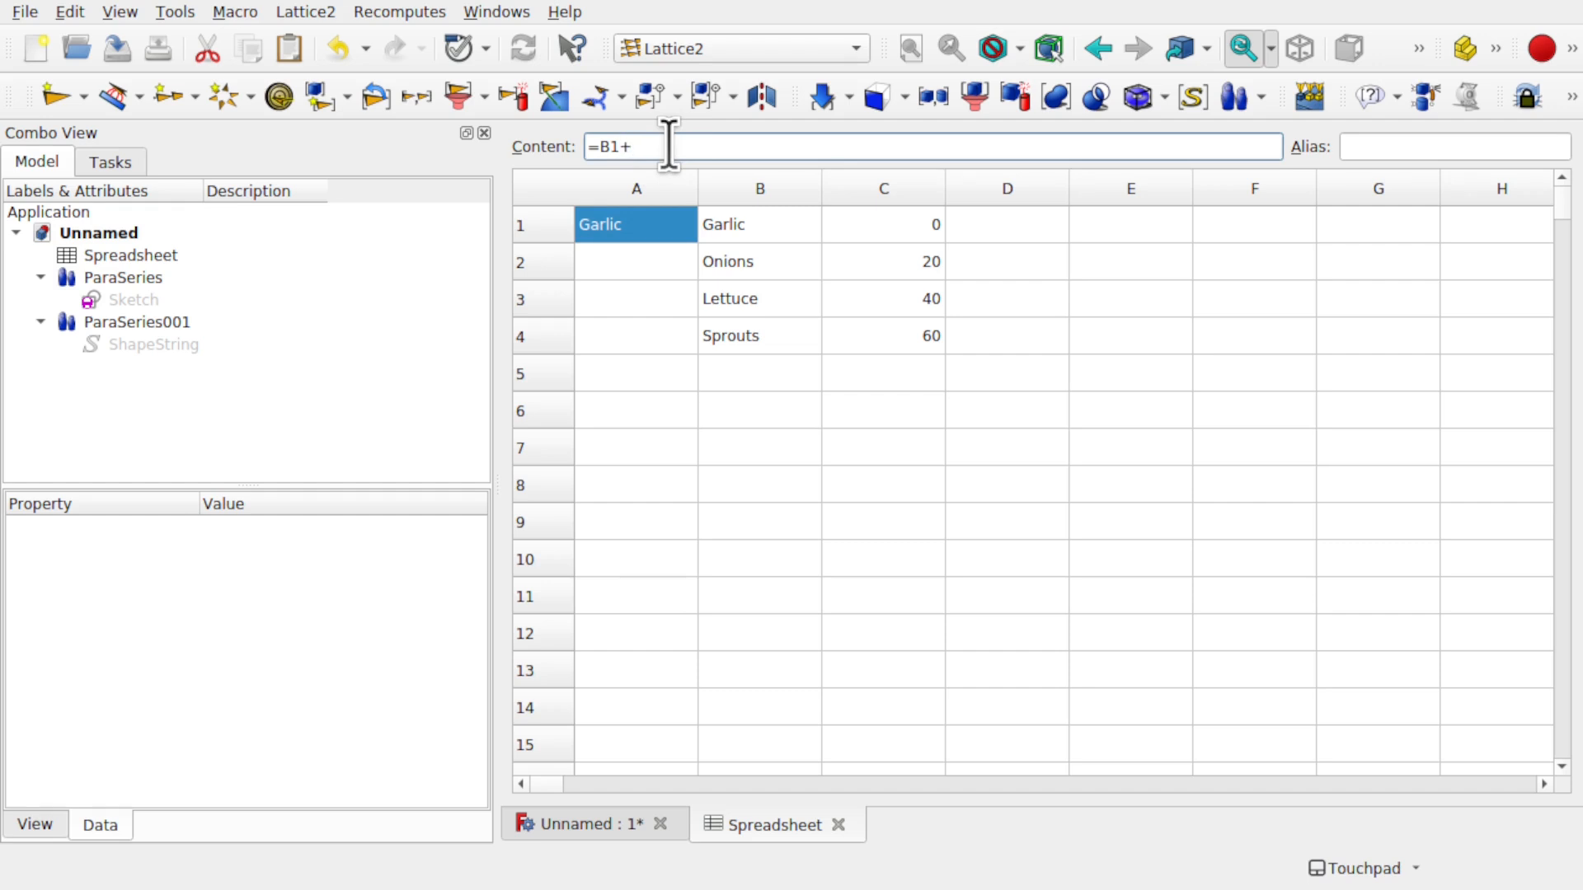
pyautogui.write('<<')
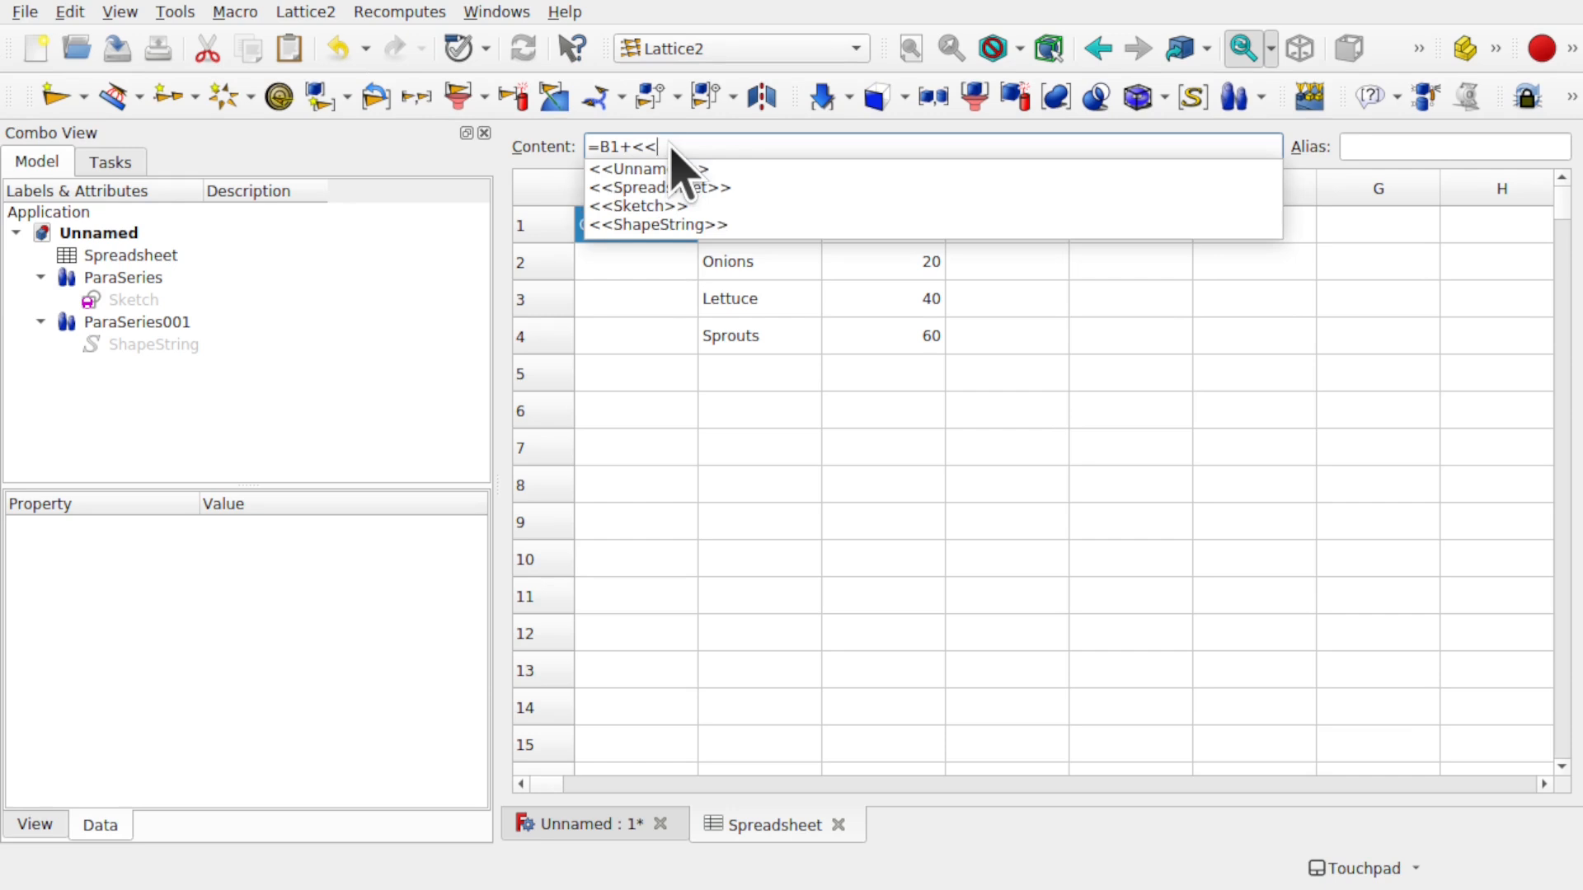
pyautogui.write(';>>')
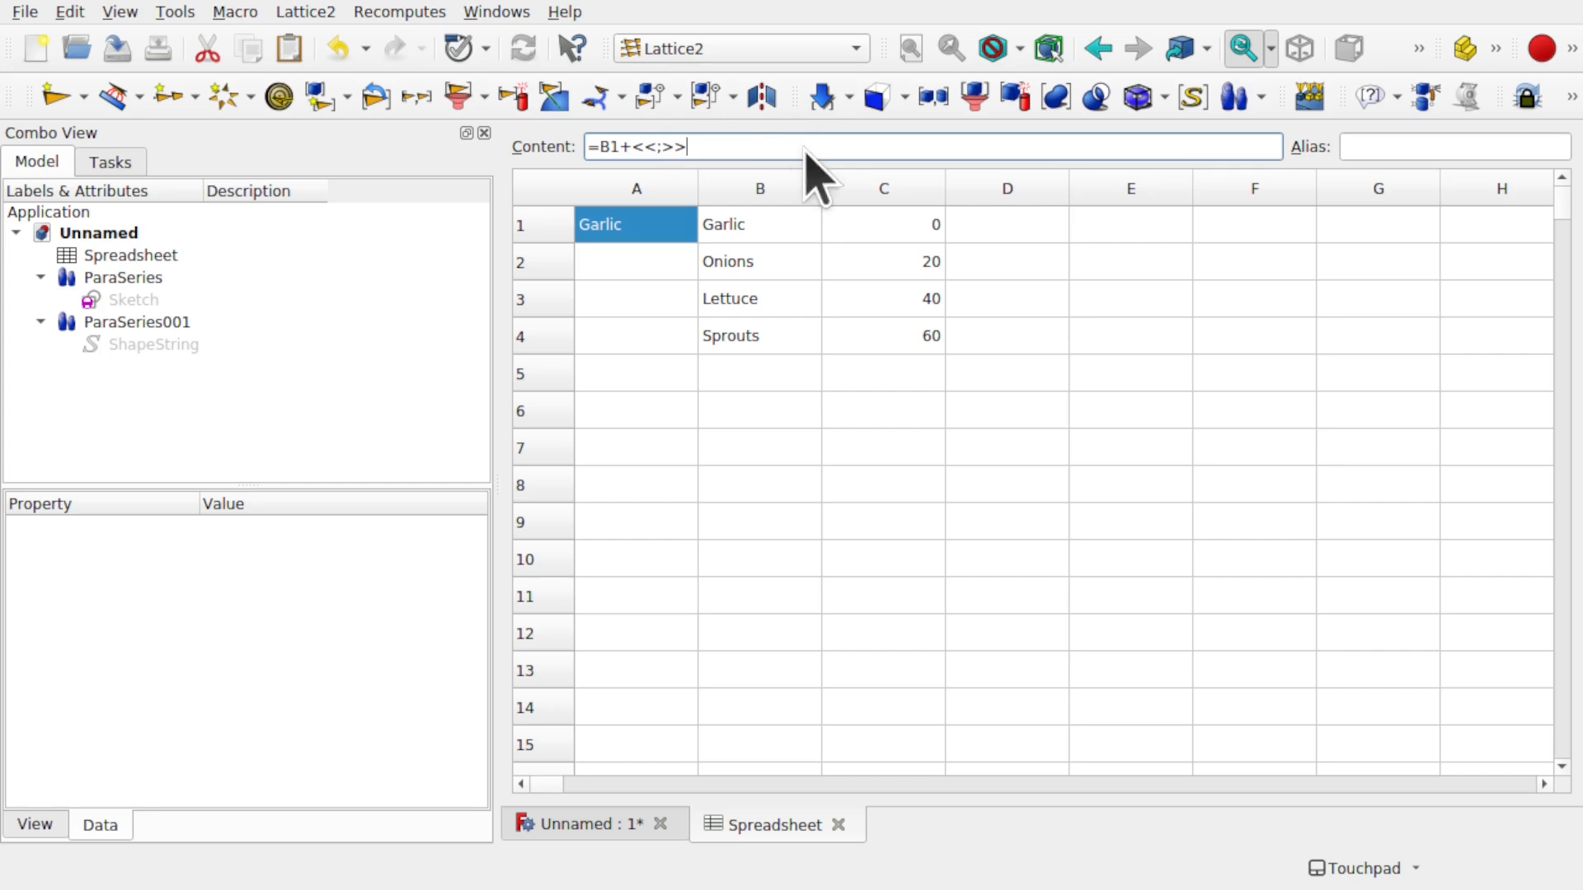
pyautogui.press('Return')
pyautogui.click(646, 262)
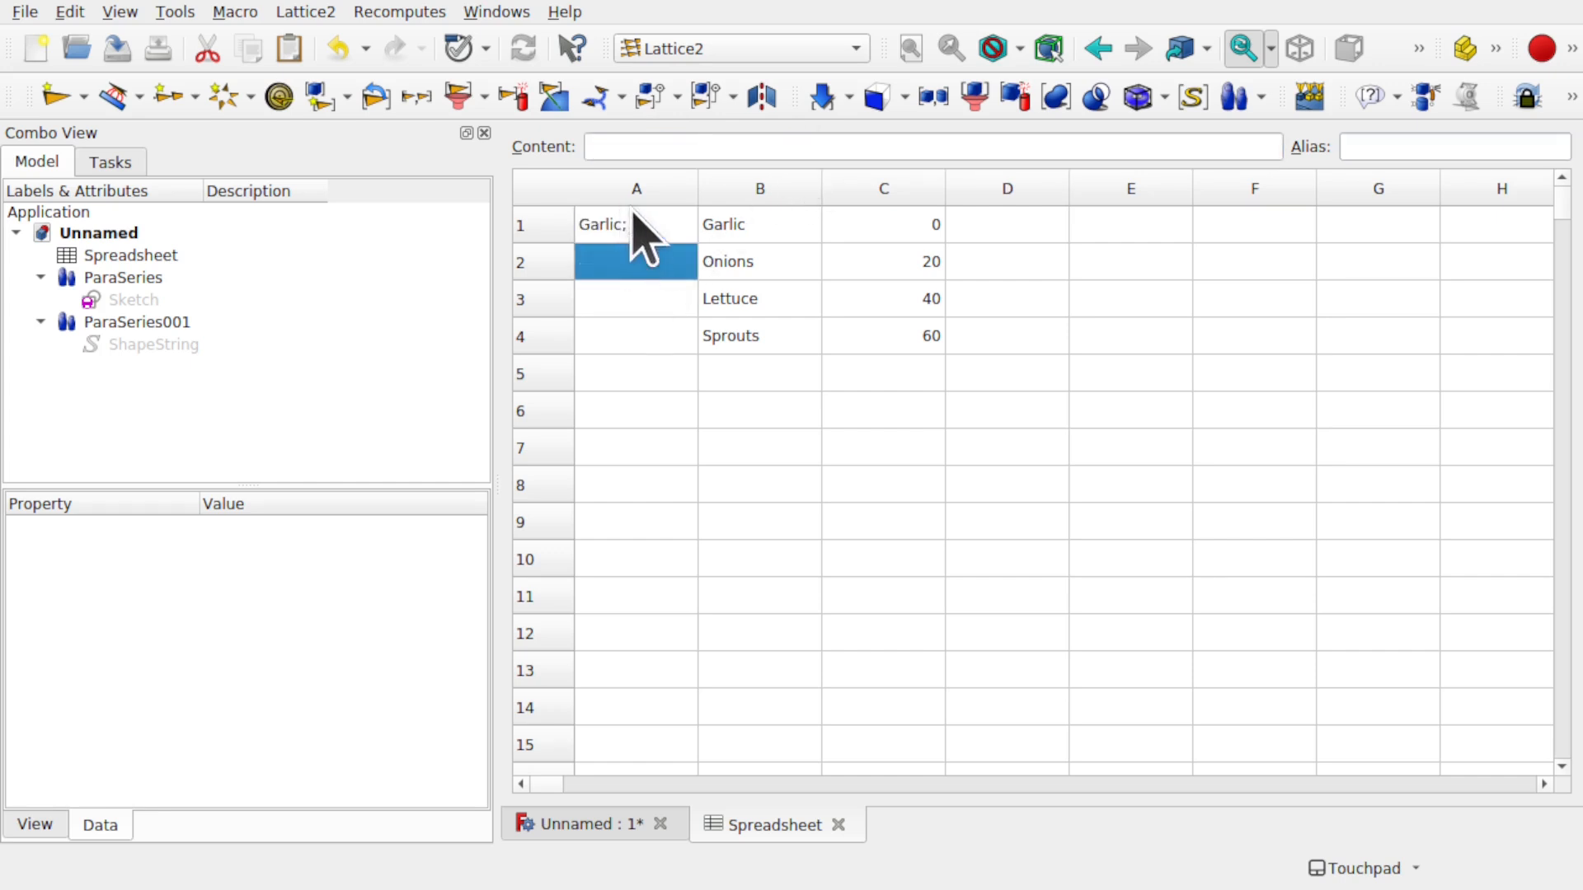
pyautogui.click(633, 223)
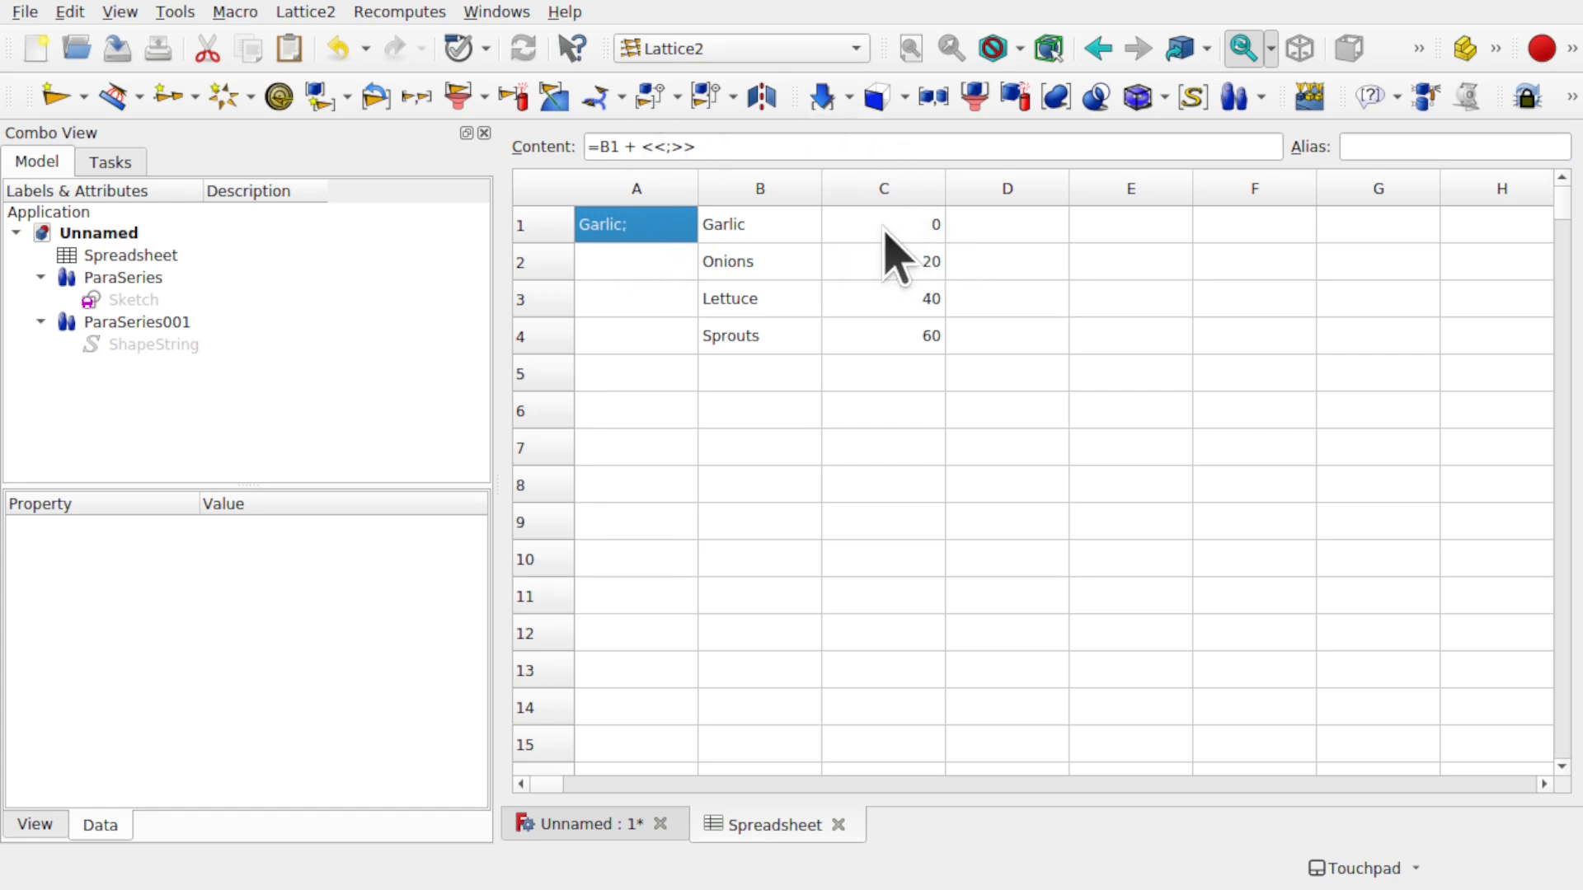
pyautogui.click(718, 146)
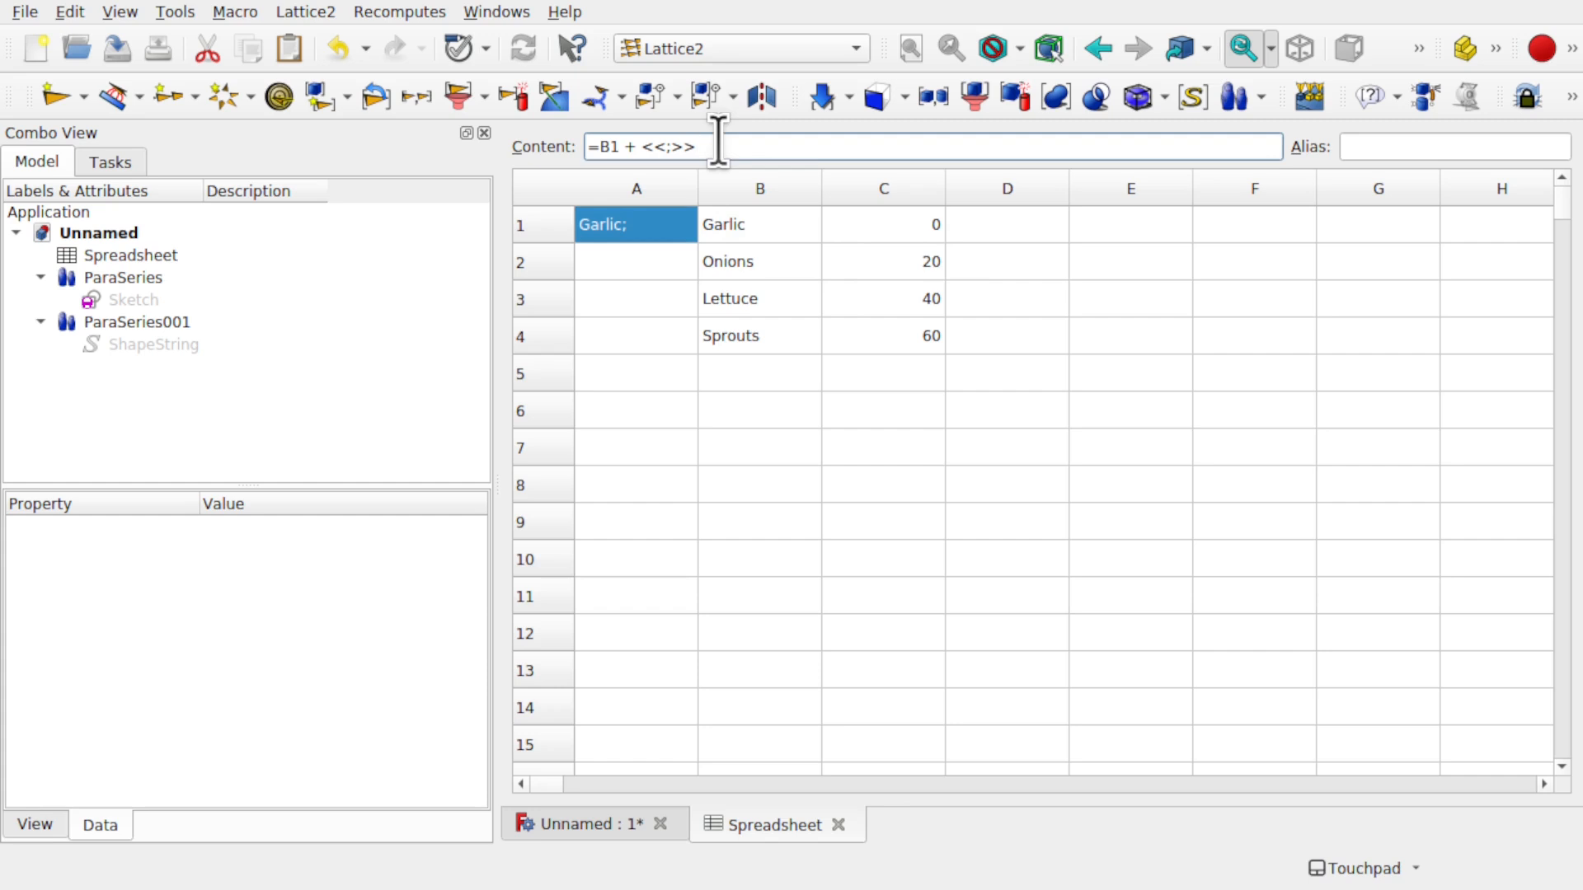
pyautogui.write('+C1')
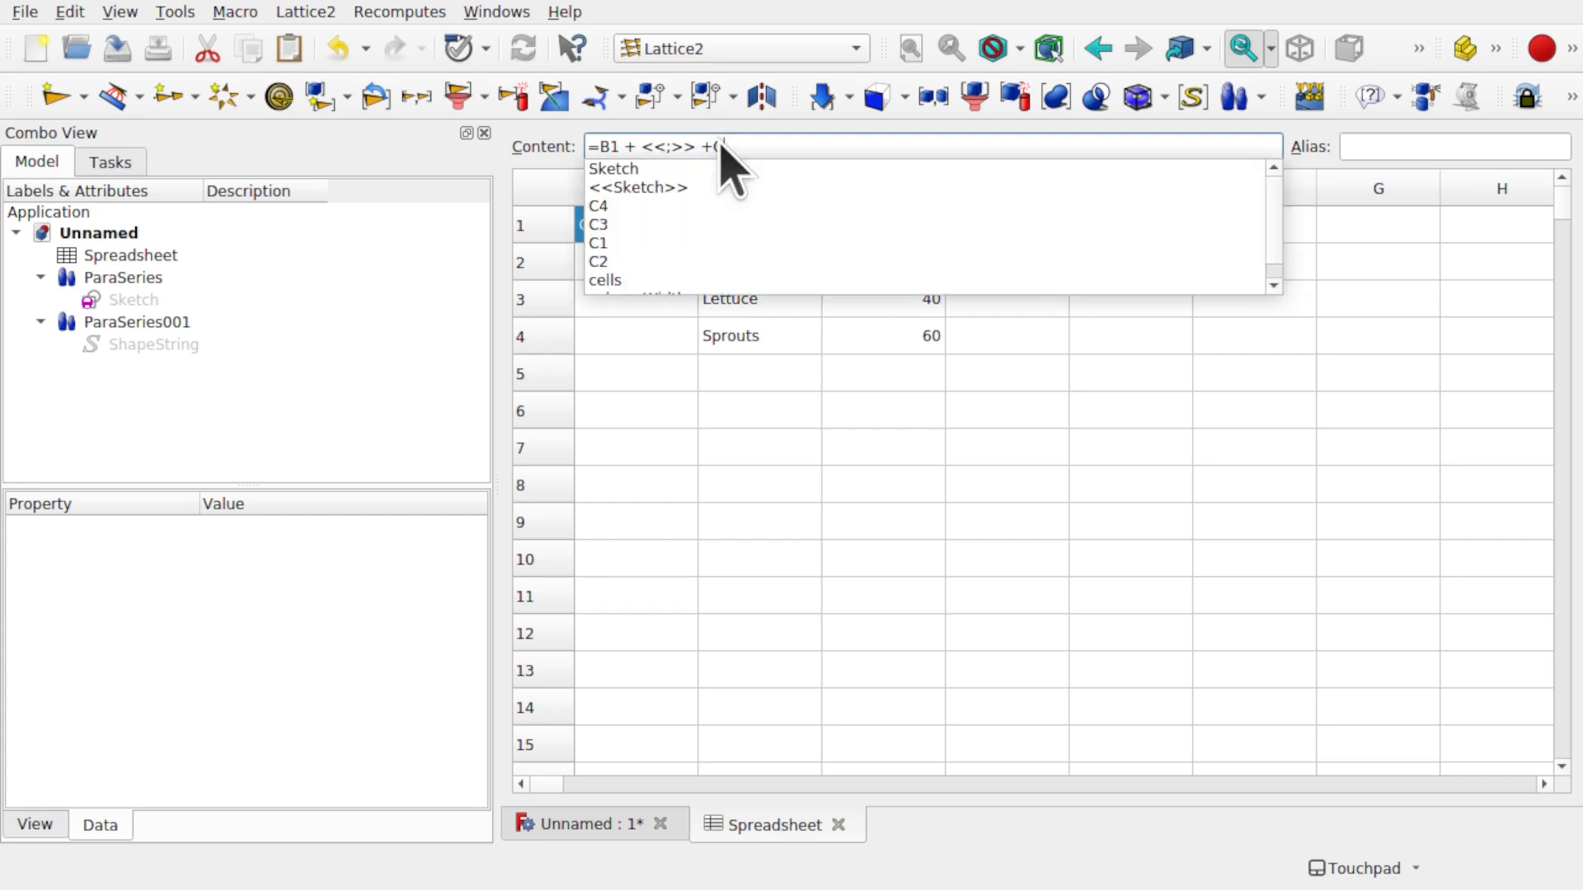
pyautogui.press('Return')
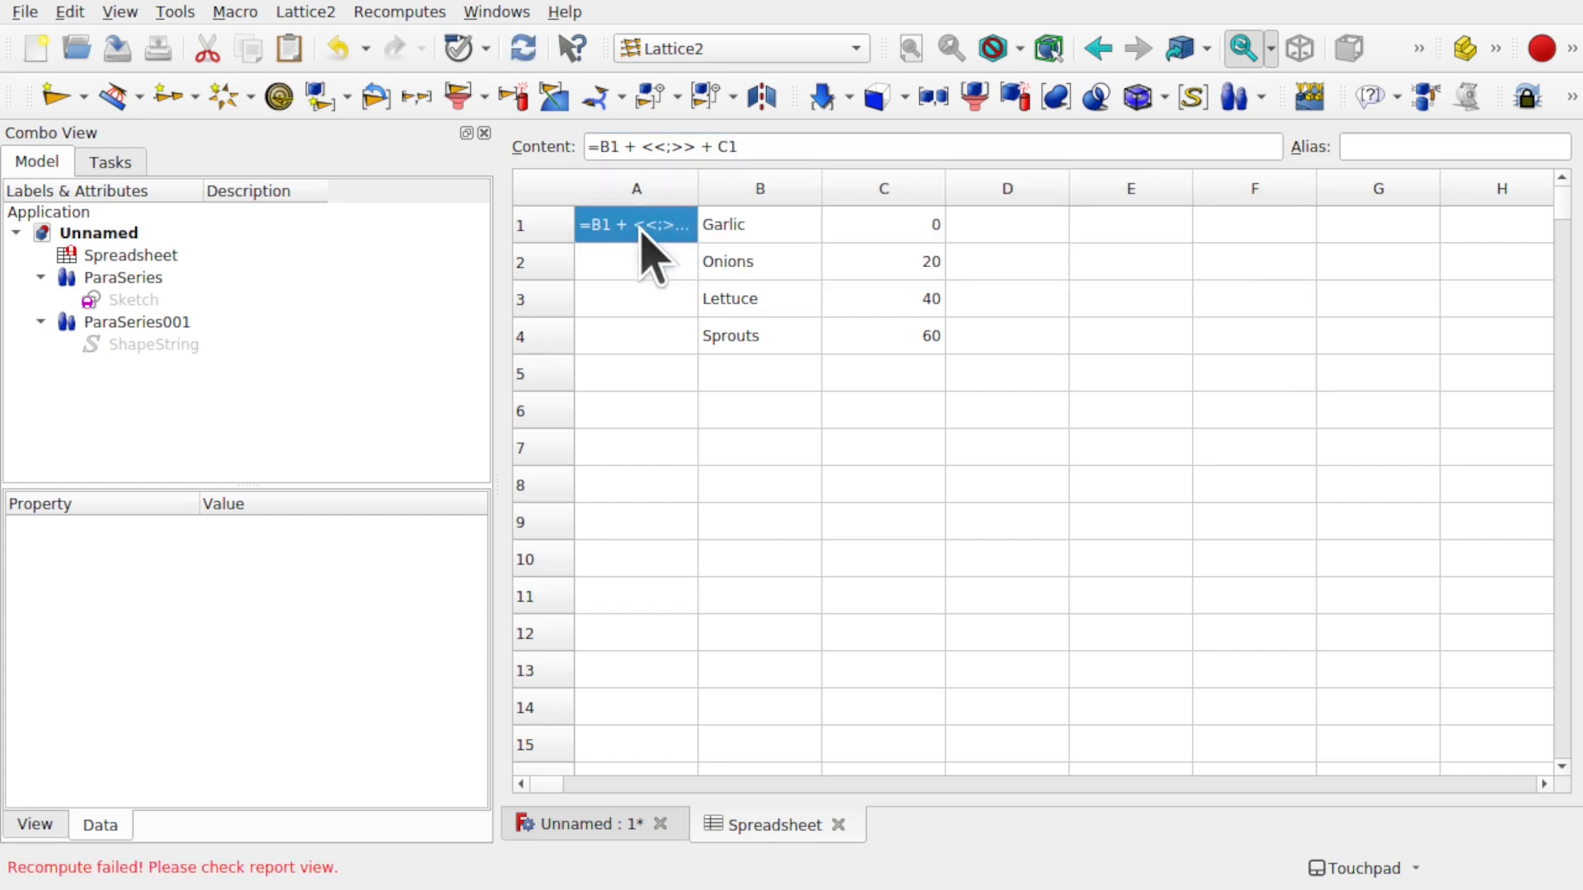
pyautogui.click(646, 262)
pyautogui.moveTo(608, 238)
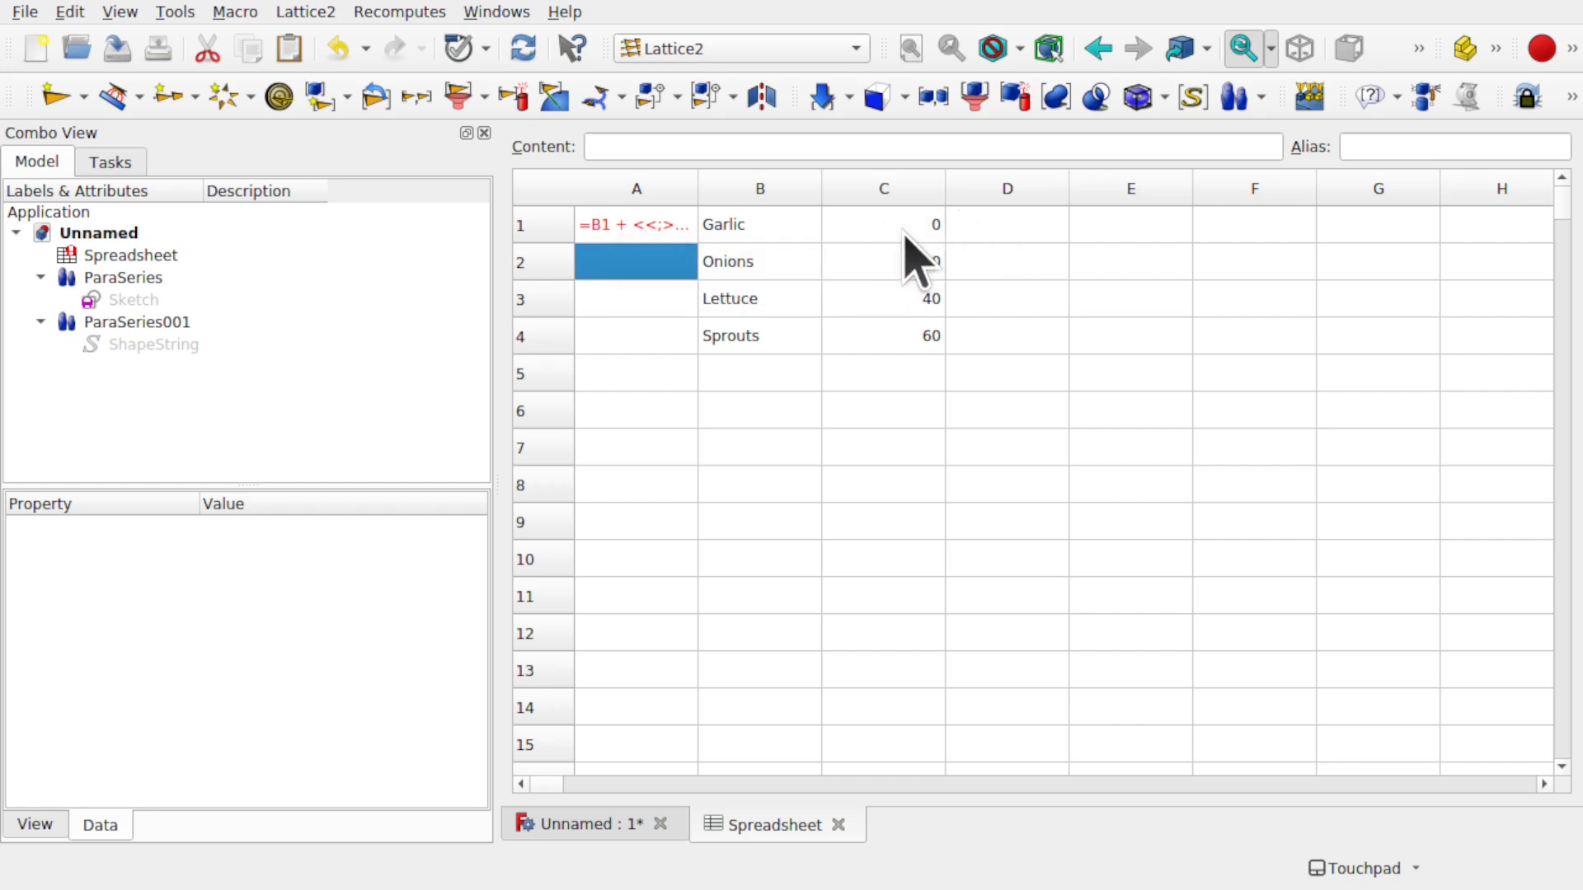
# - Fix A1's formula to =B1 + <<;%s>> % C1 so it shows Garlic;0
pyautogui.click(647, 225)
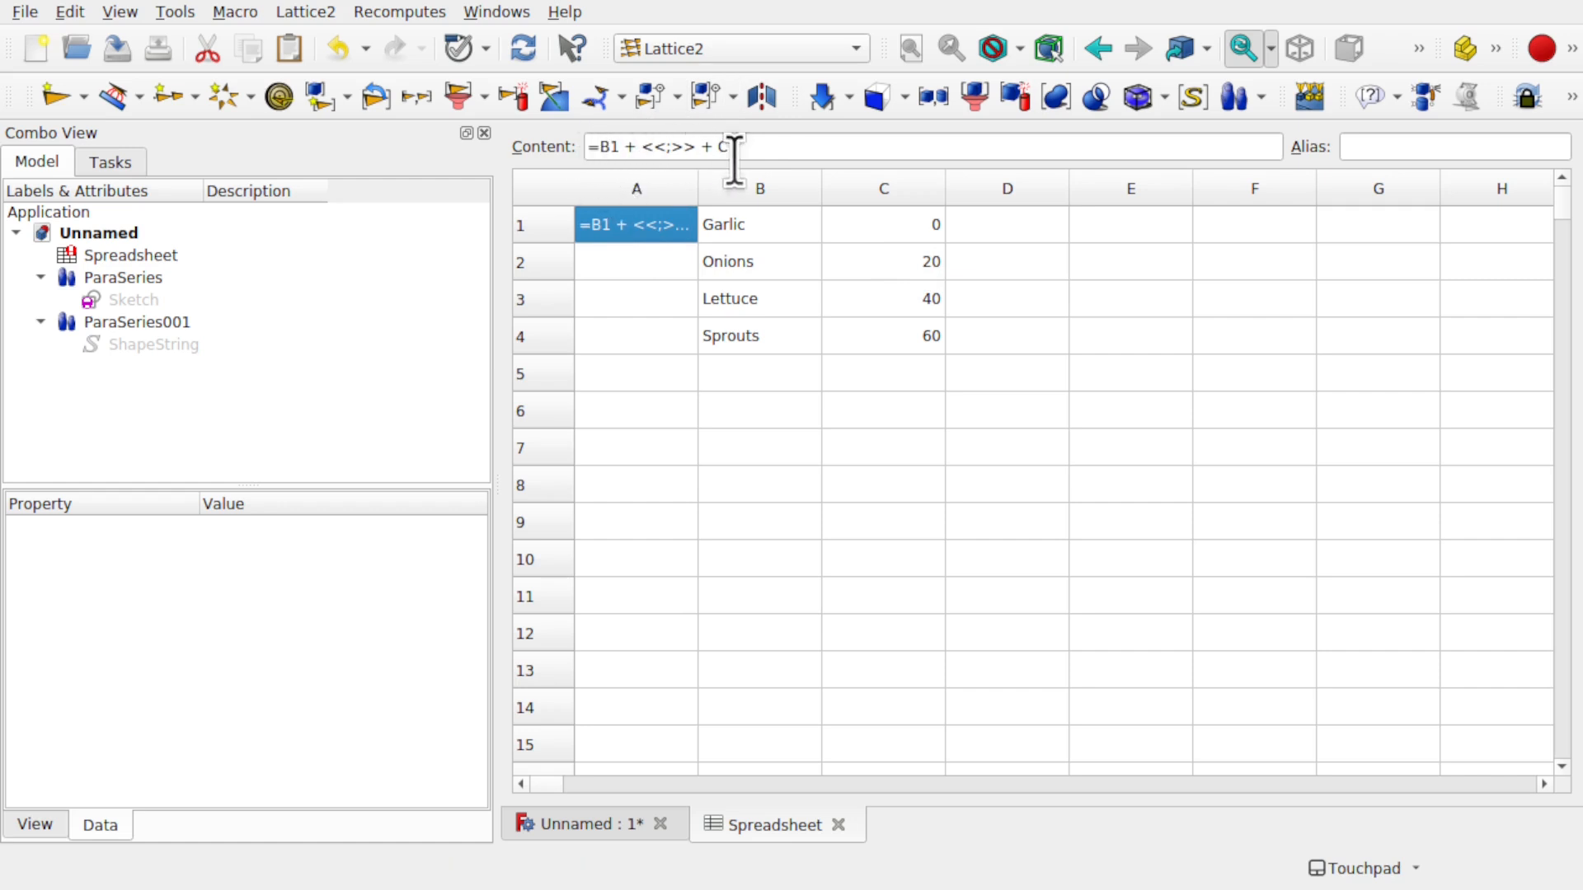
pyautogui.click(673, 149)
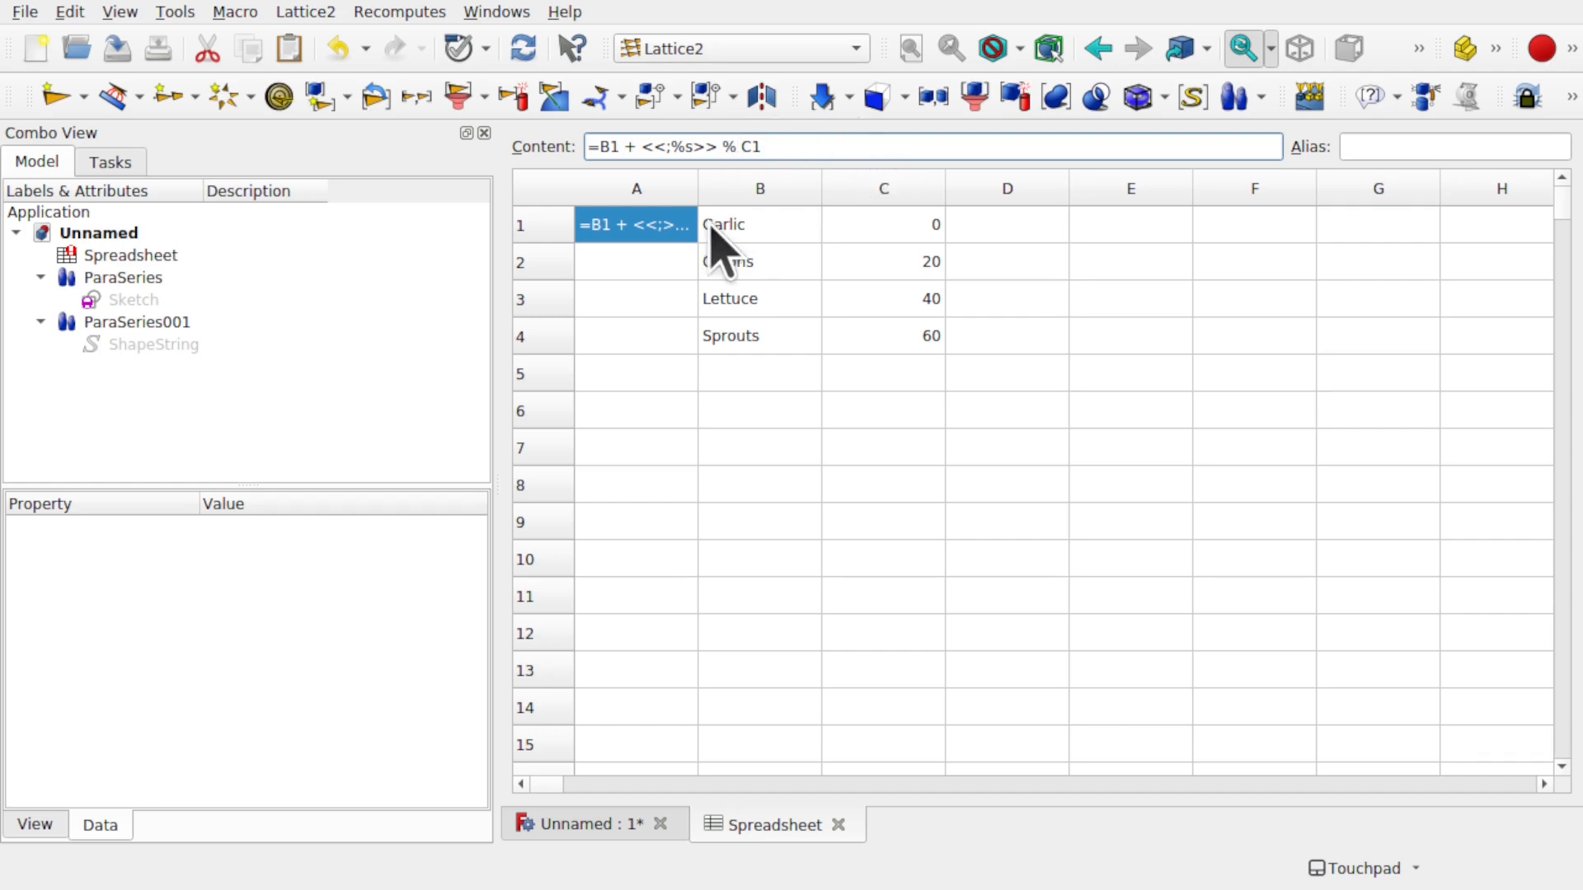
pyautogui.click(652, 276)
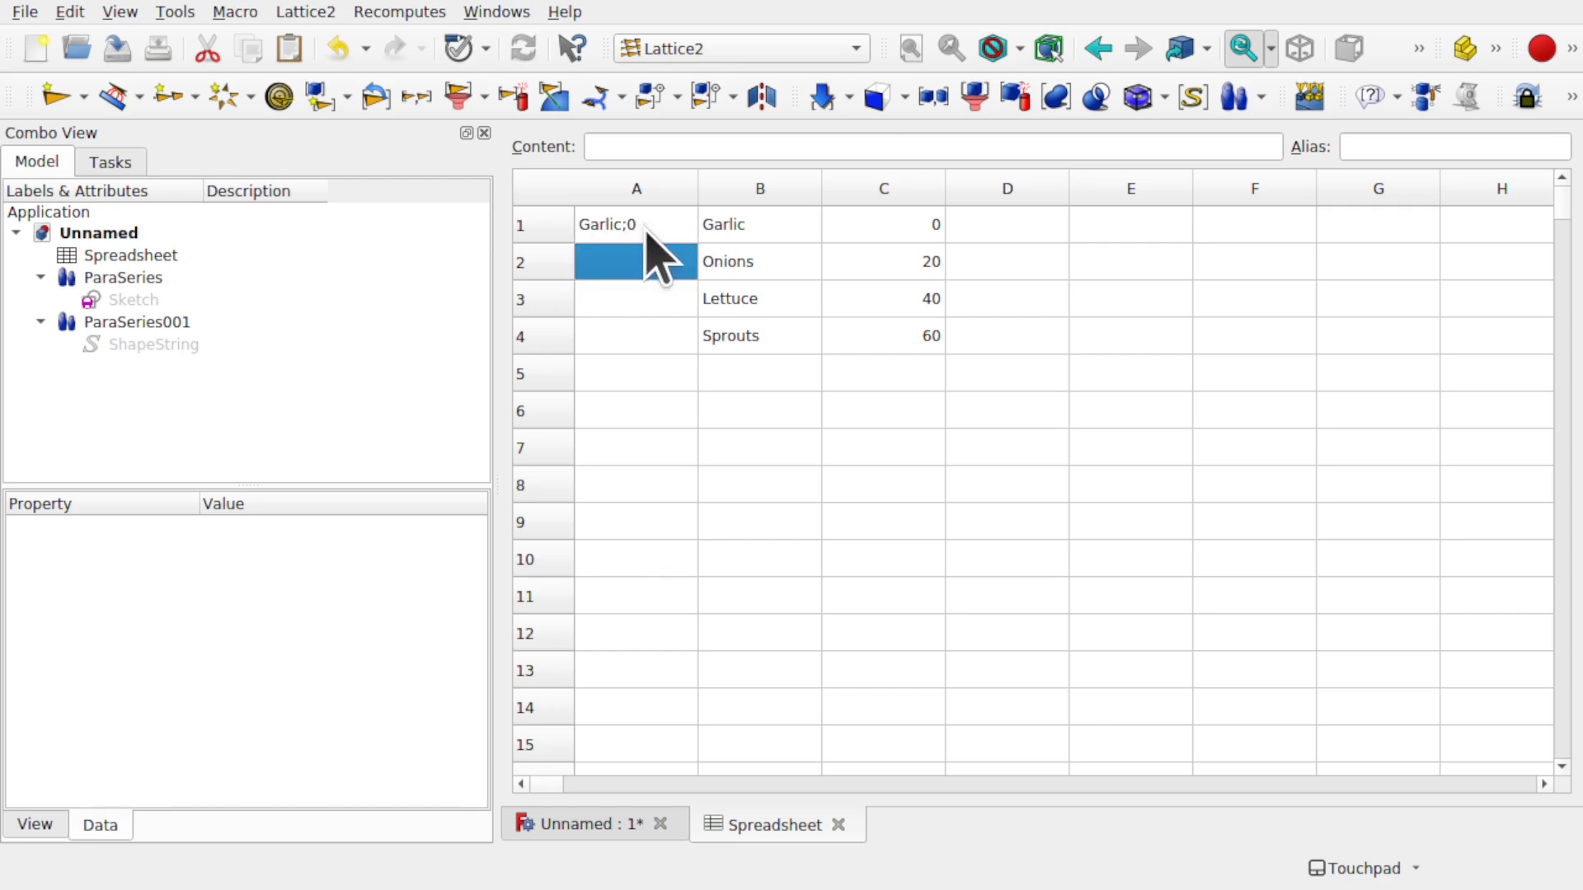
# - Test a duplicated copy of the formula's tail in cell A1
pyautogui.click(647, 233)
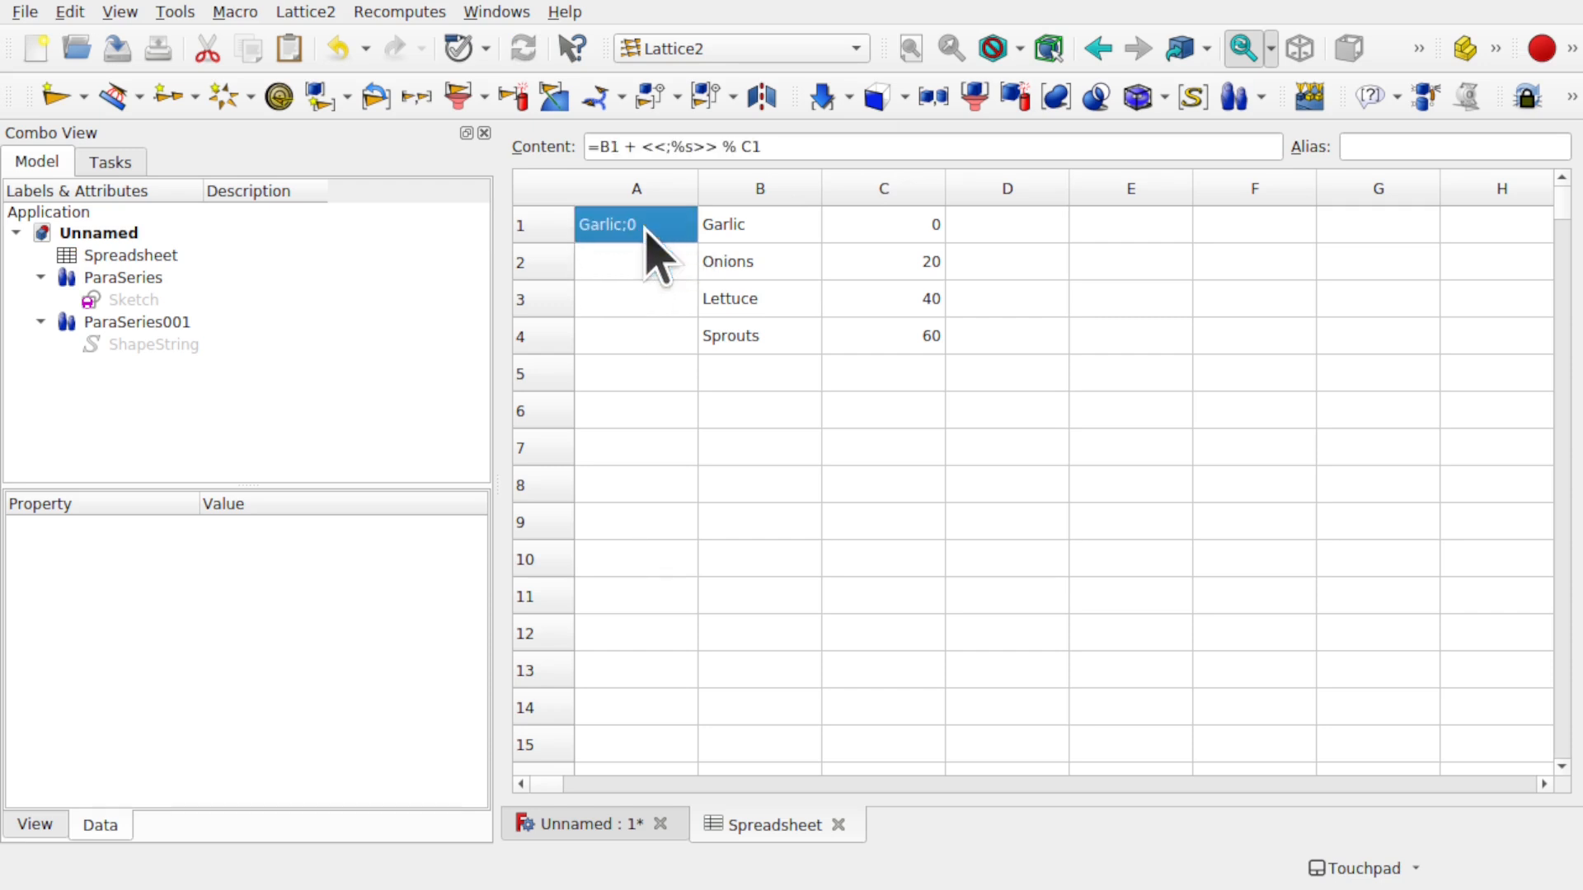
pyautogui.click(679, 148)
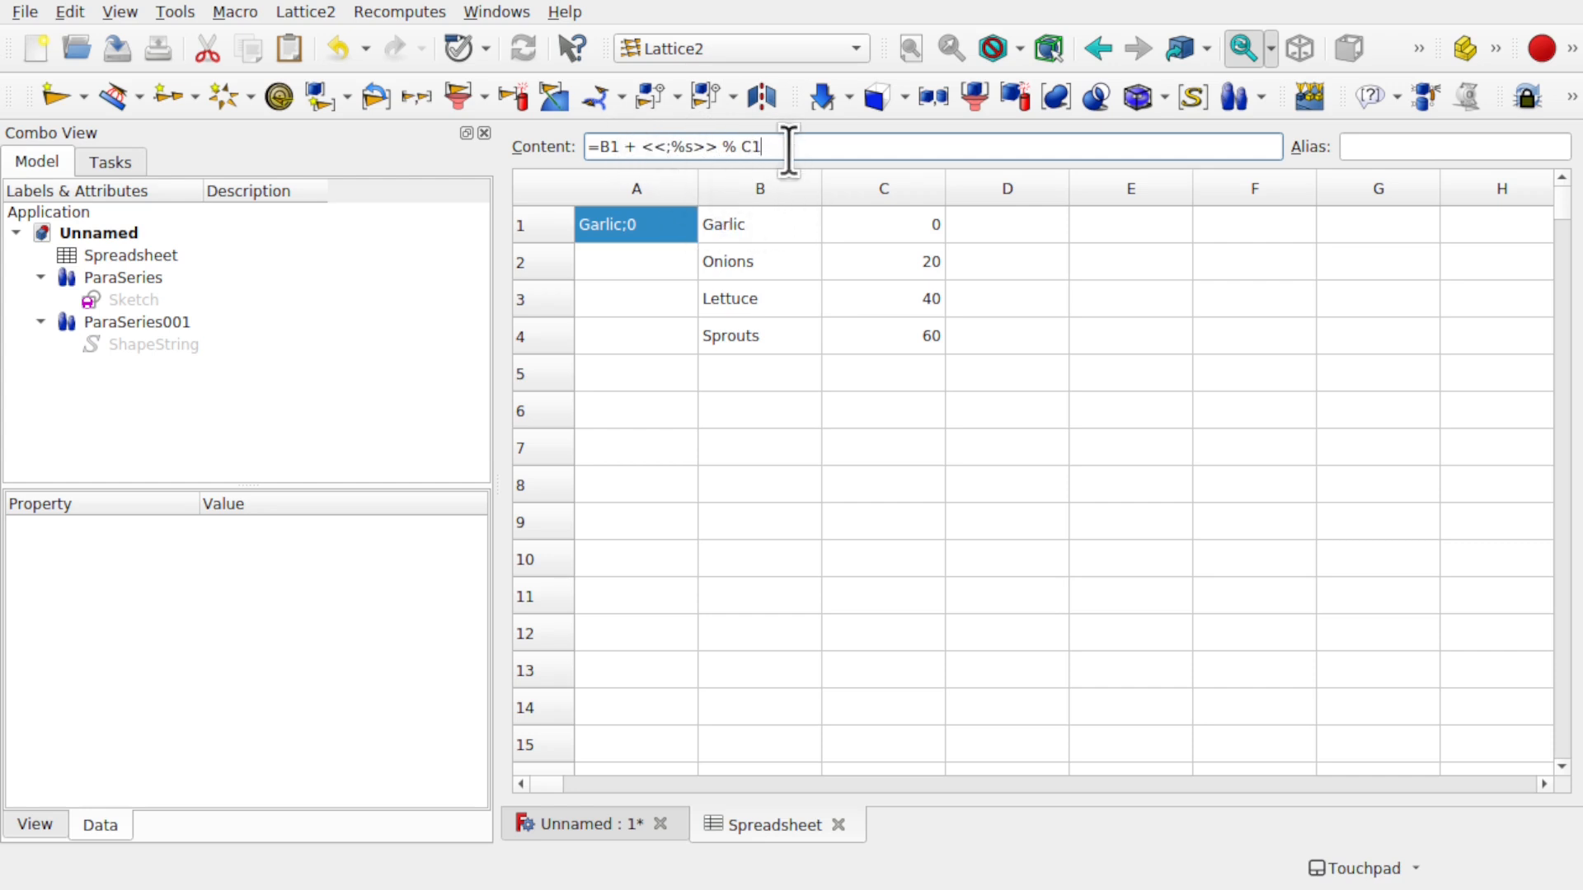
pyautogui.moveTo(637, 148); pyautogui.dragTo(746, 148)
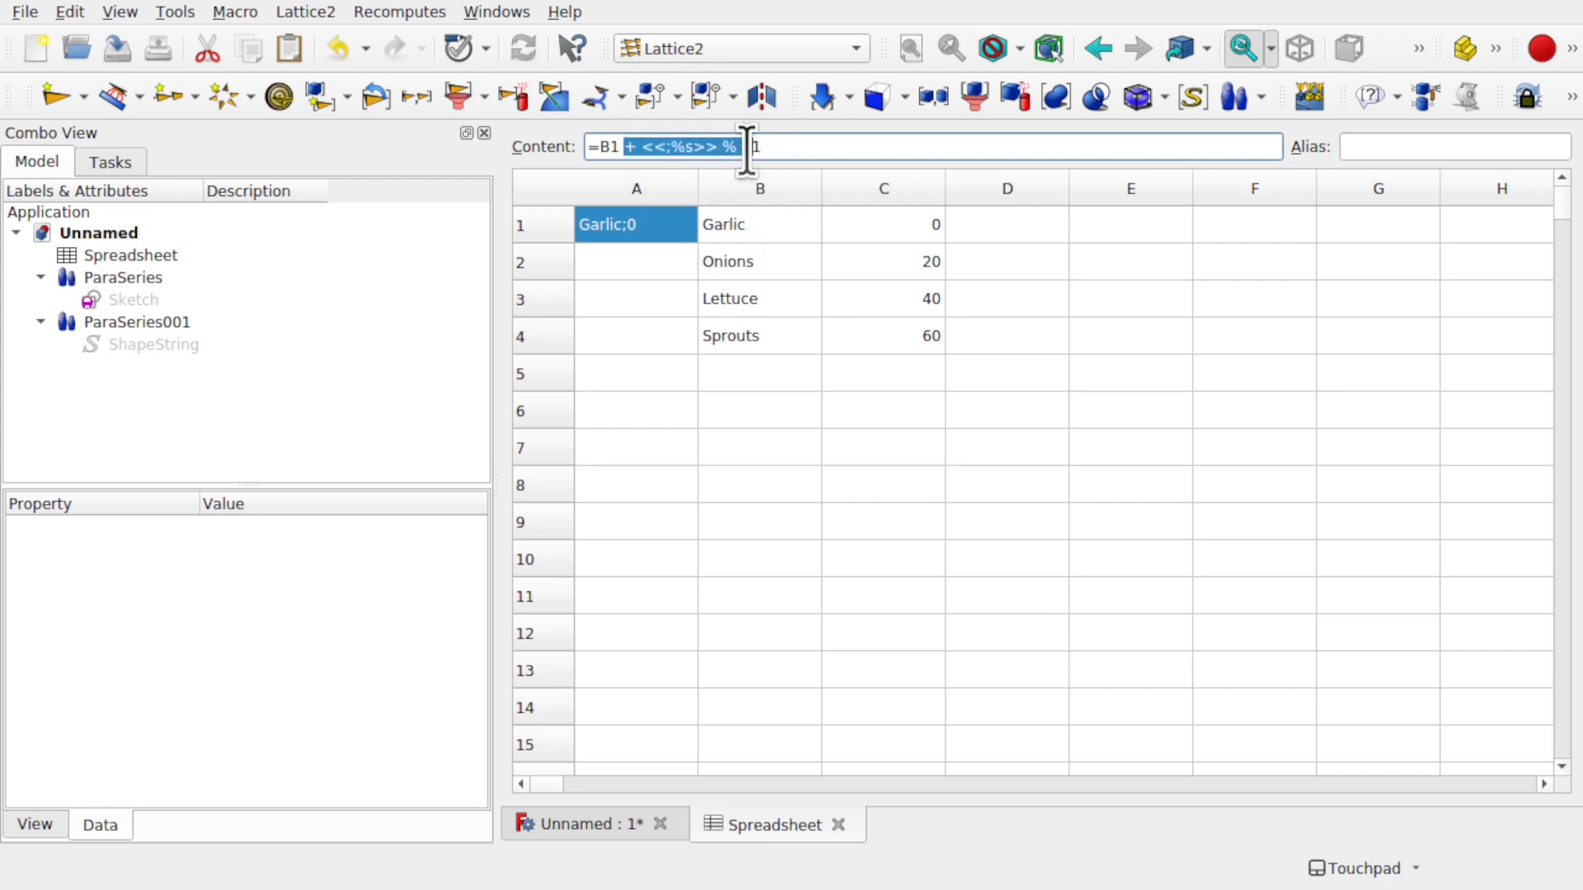
pyautogui.click(787, 148)
pyautogui.write('+ <<;%s>> % C1')
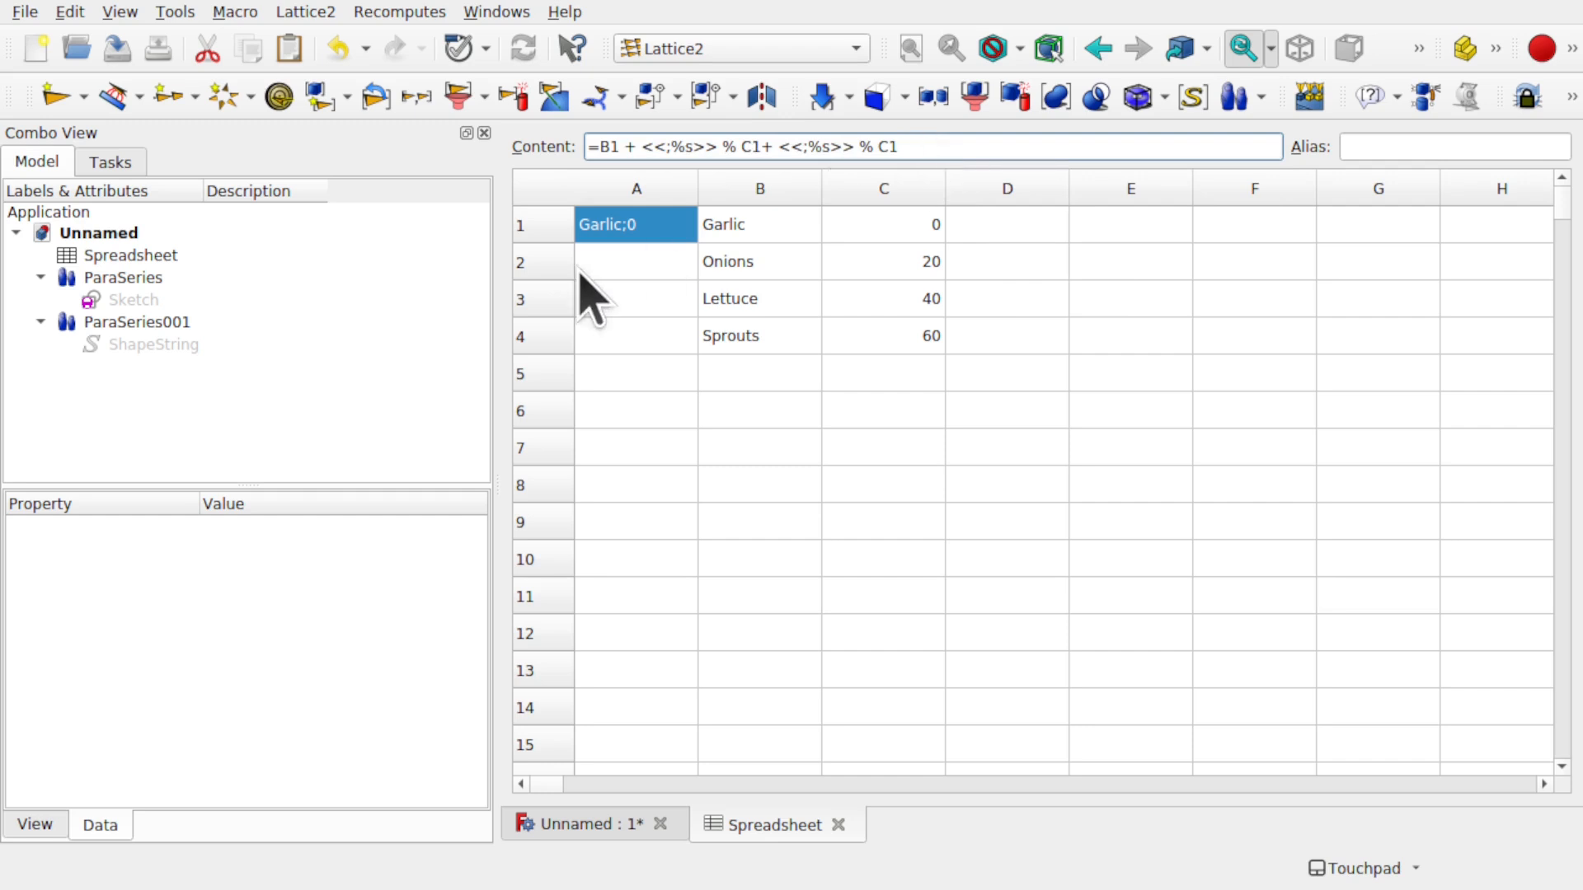
pyautogui.click(627, 262)
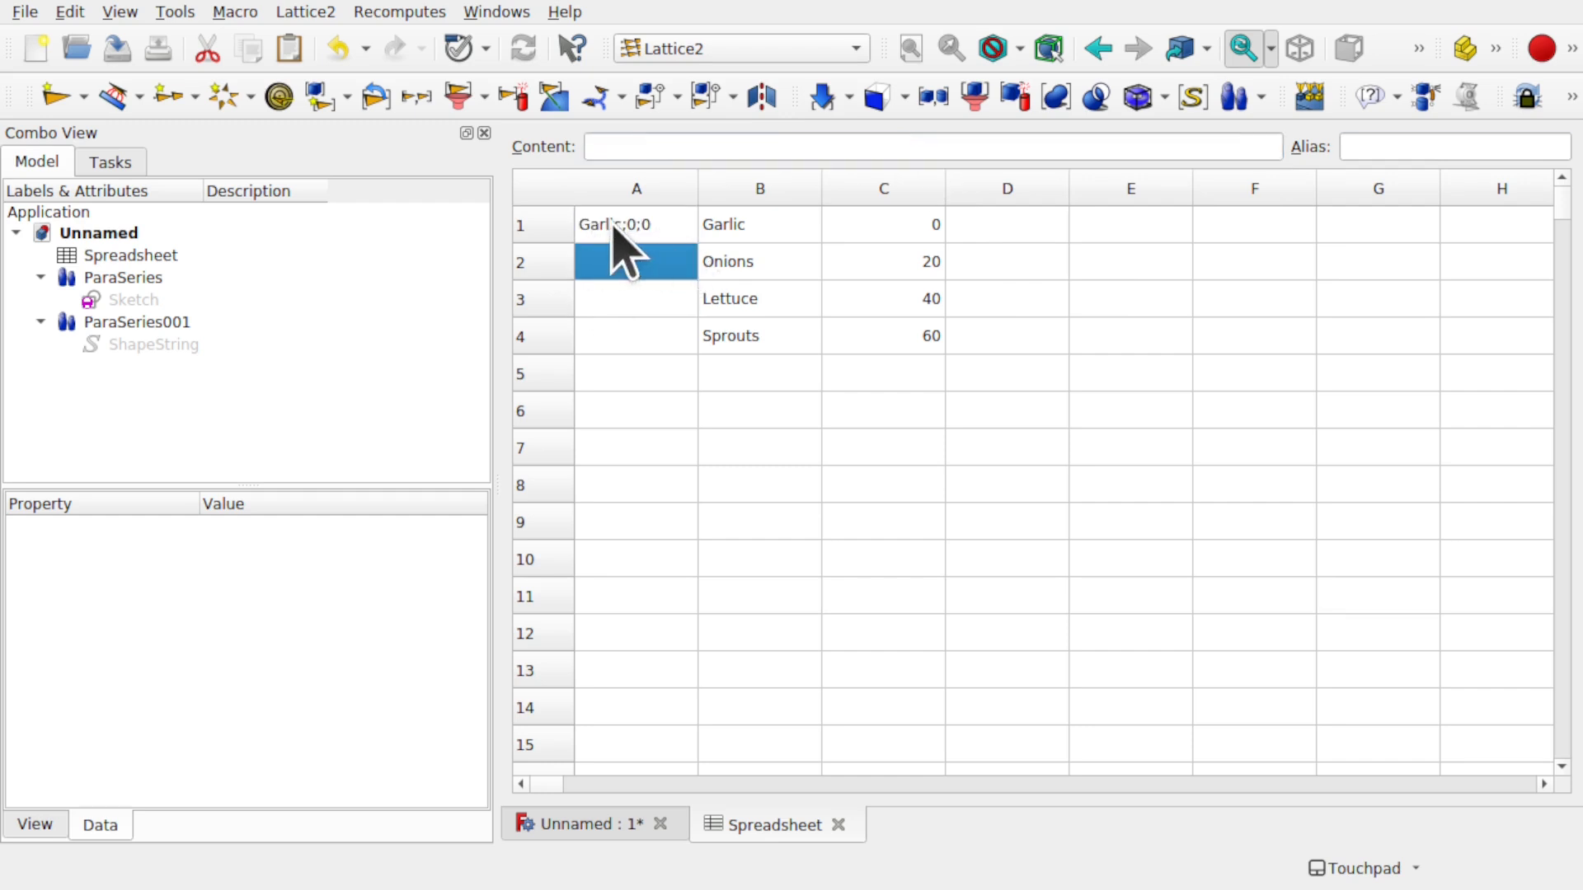
# - Remove the duplicated tail, restoring A1 to =B1 + <<;%s>> % C1
pyautogui.click(646, 235)
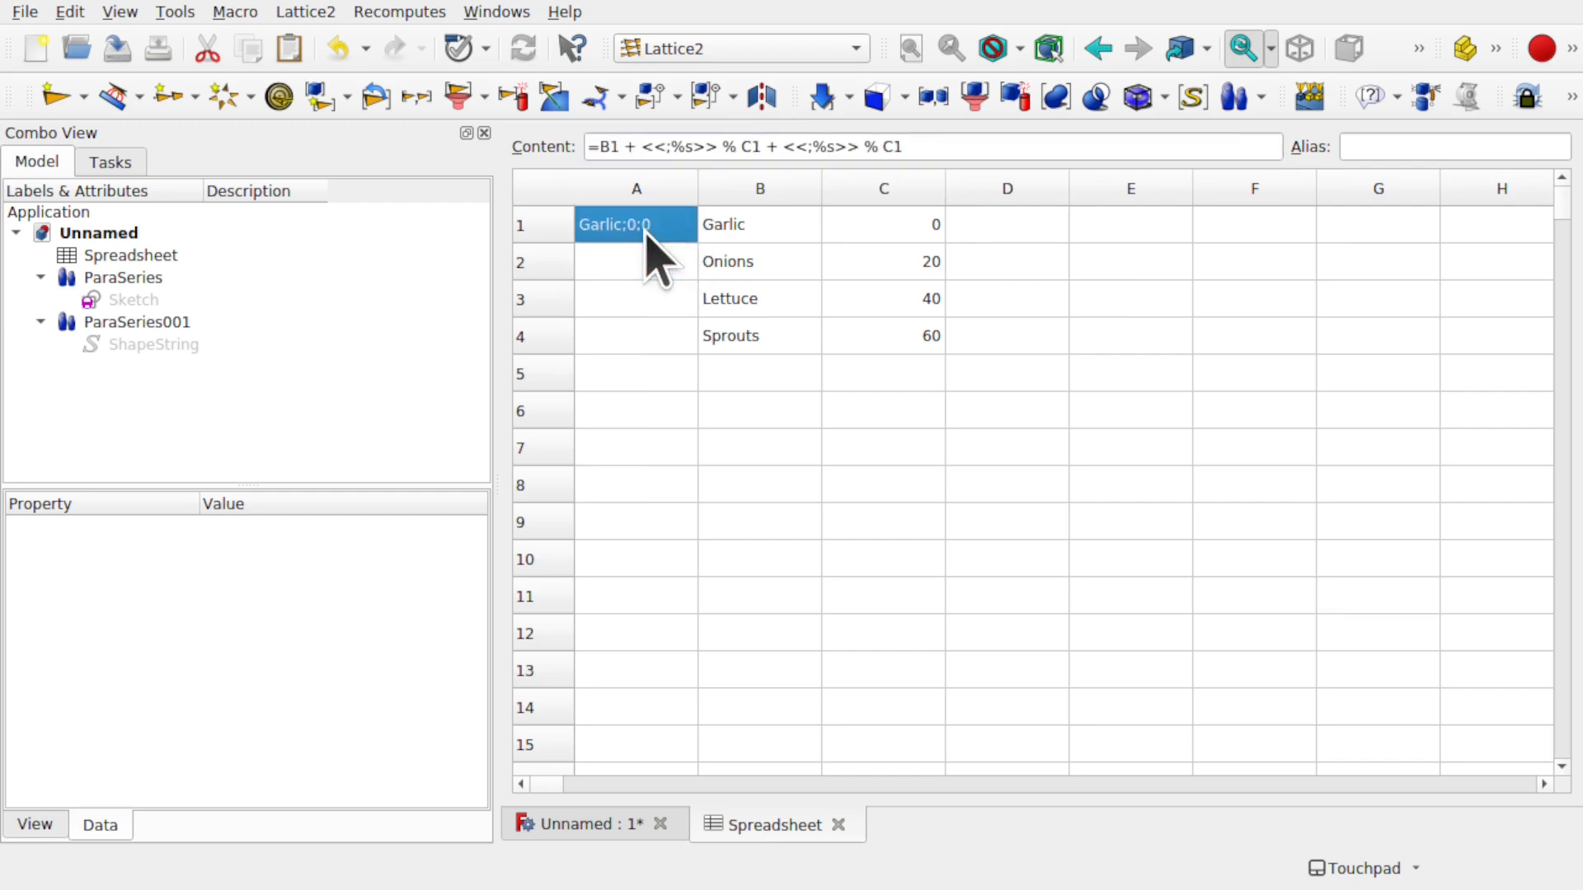
pyautogui.moveTo(925, 146); pyautogui.dragTo(793, 148)
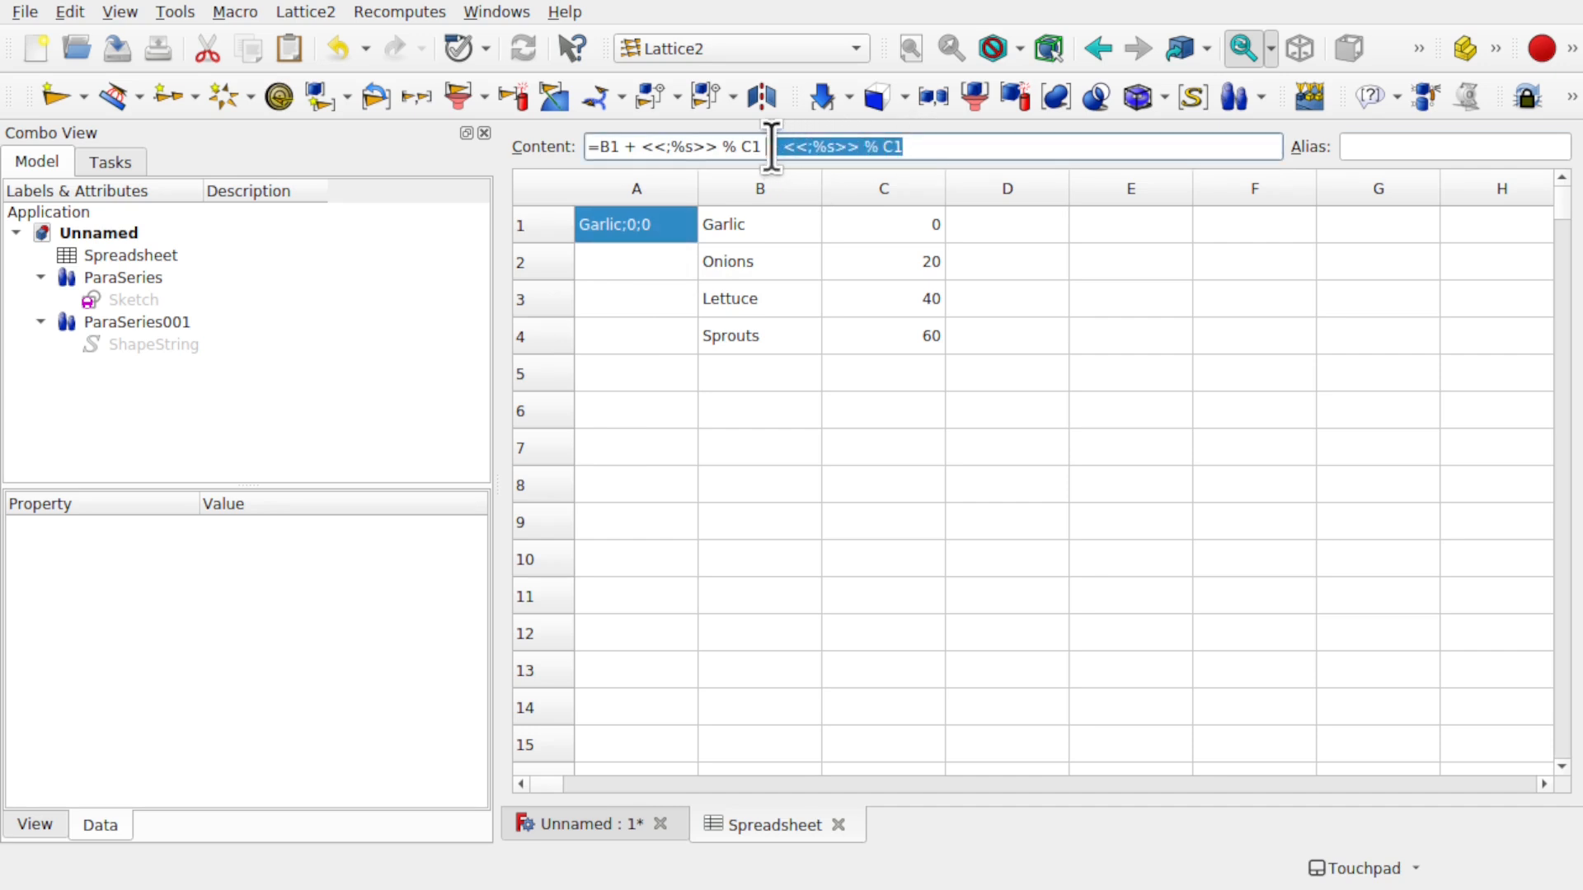
pyautogui.press('BackSpace')
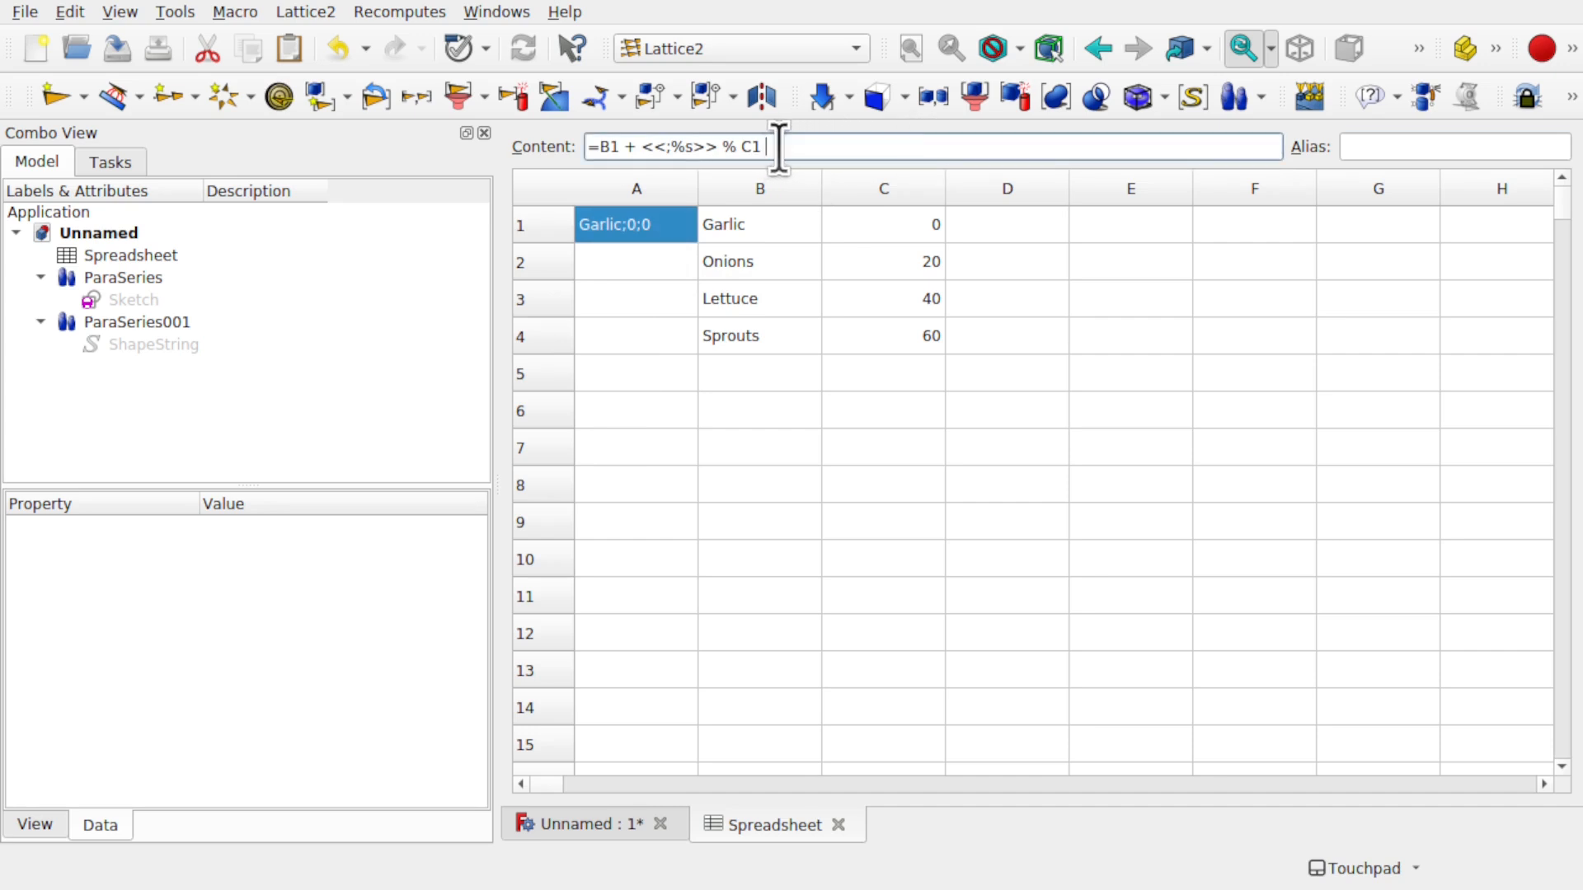
pyautogui.click(669, 264)
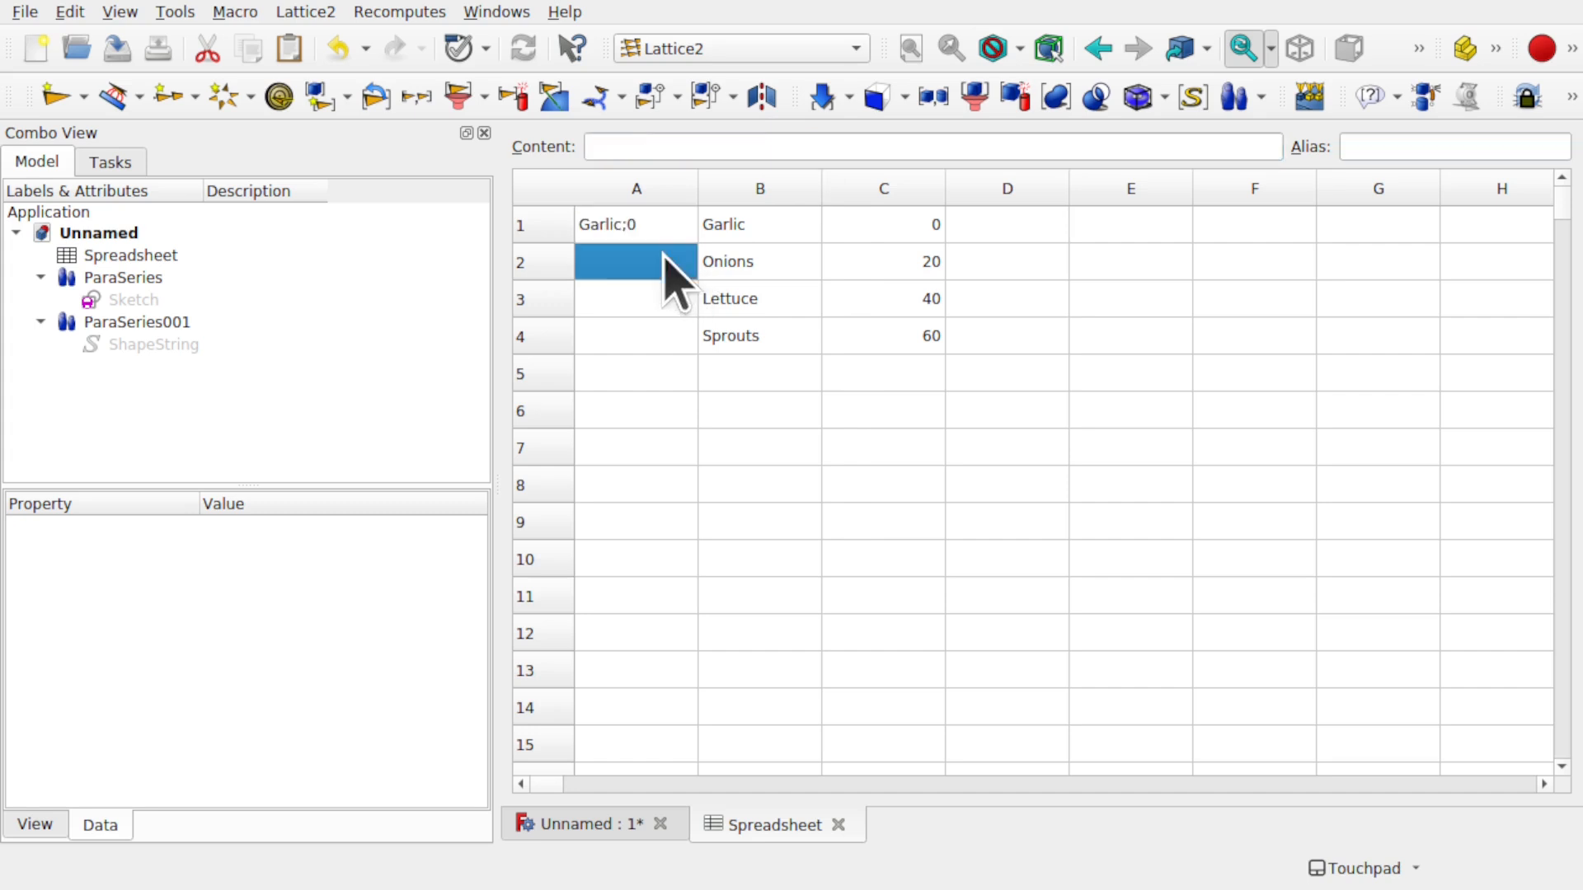
pyautogui.click(651, 229)
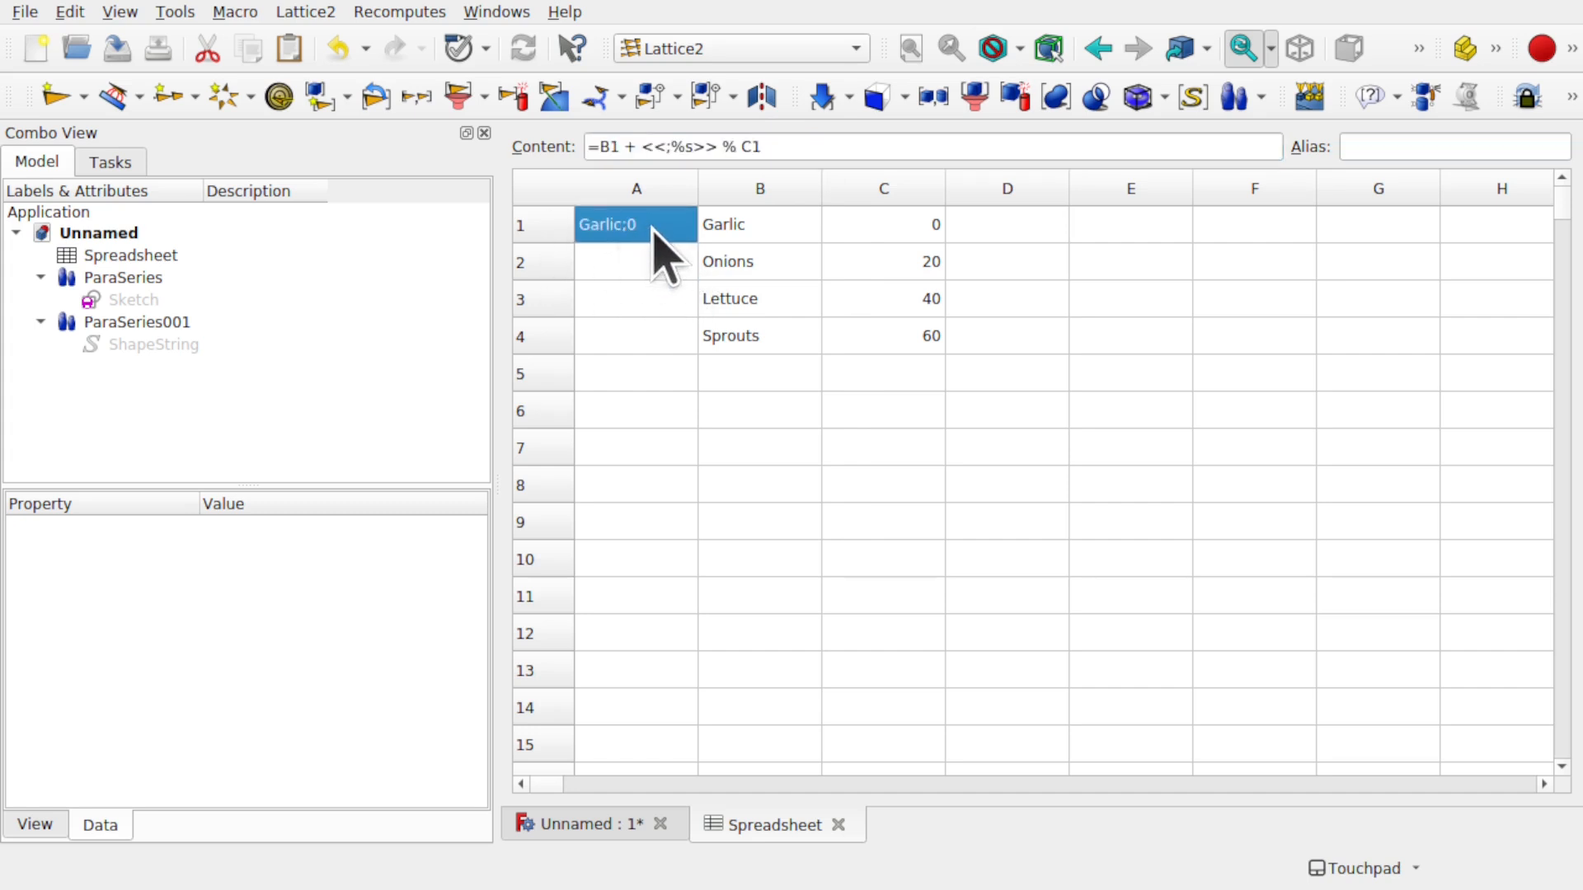
pyautogui.doubleClick(652, 233)
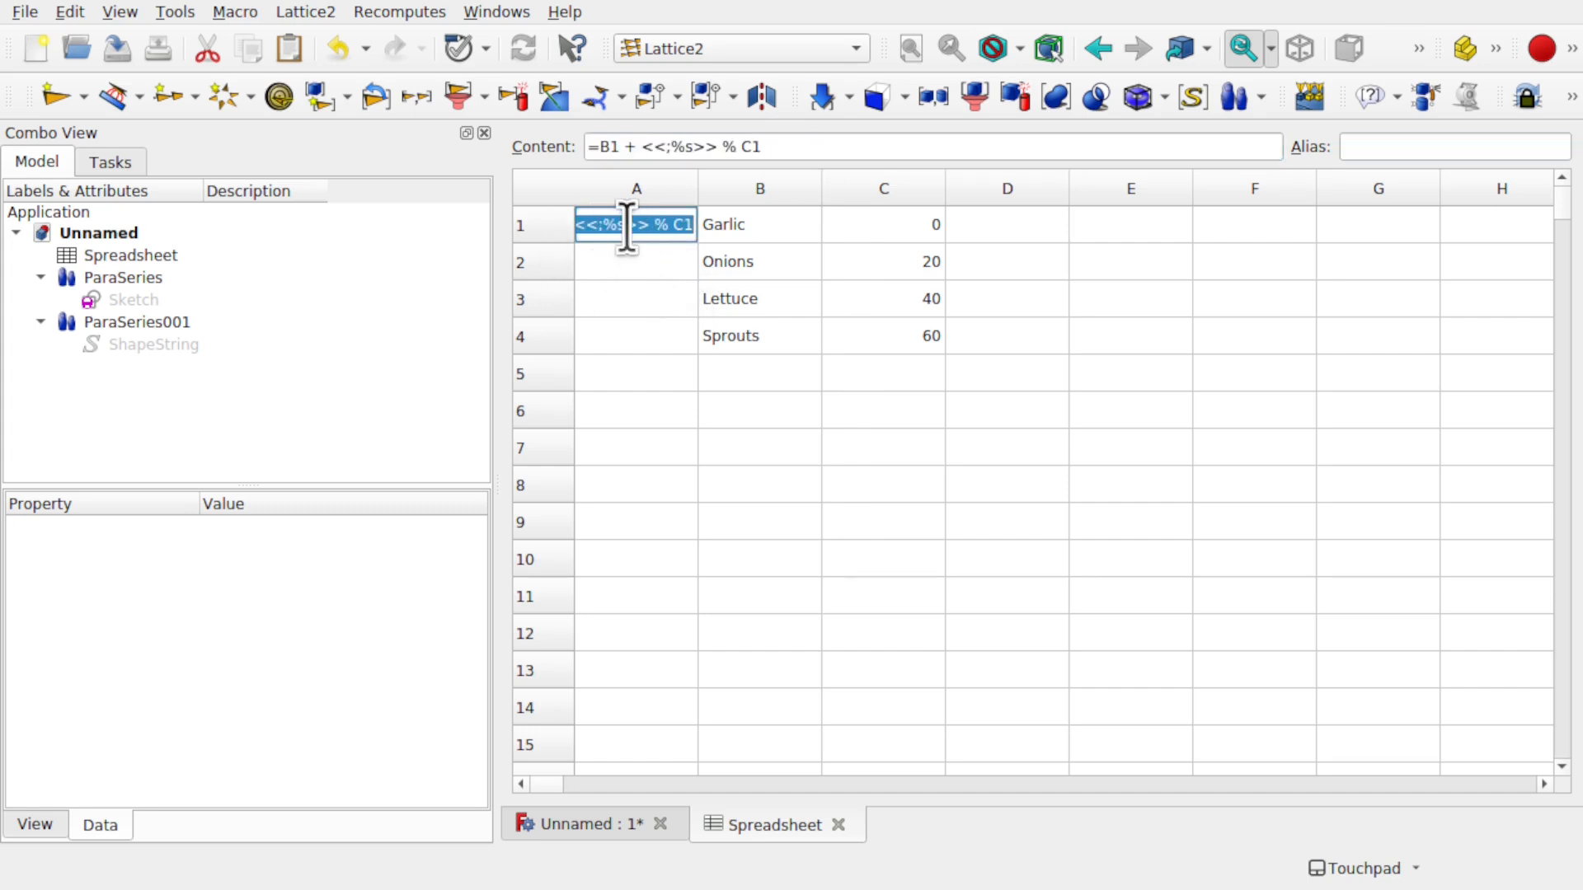
pyautogui.press('Escape')
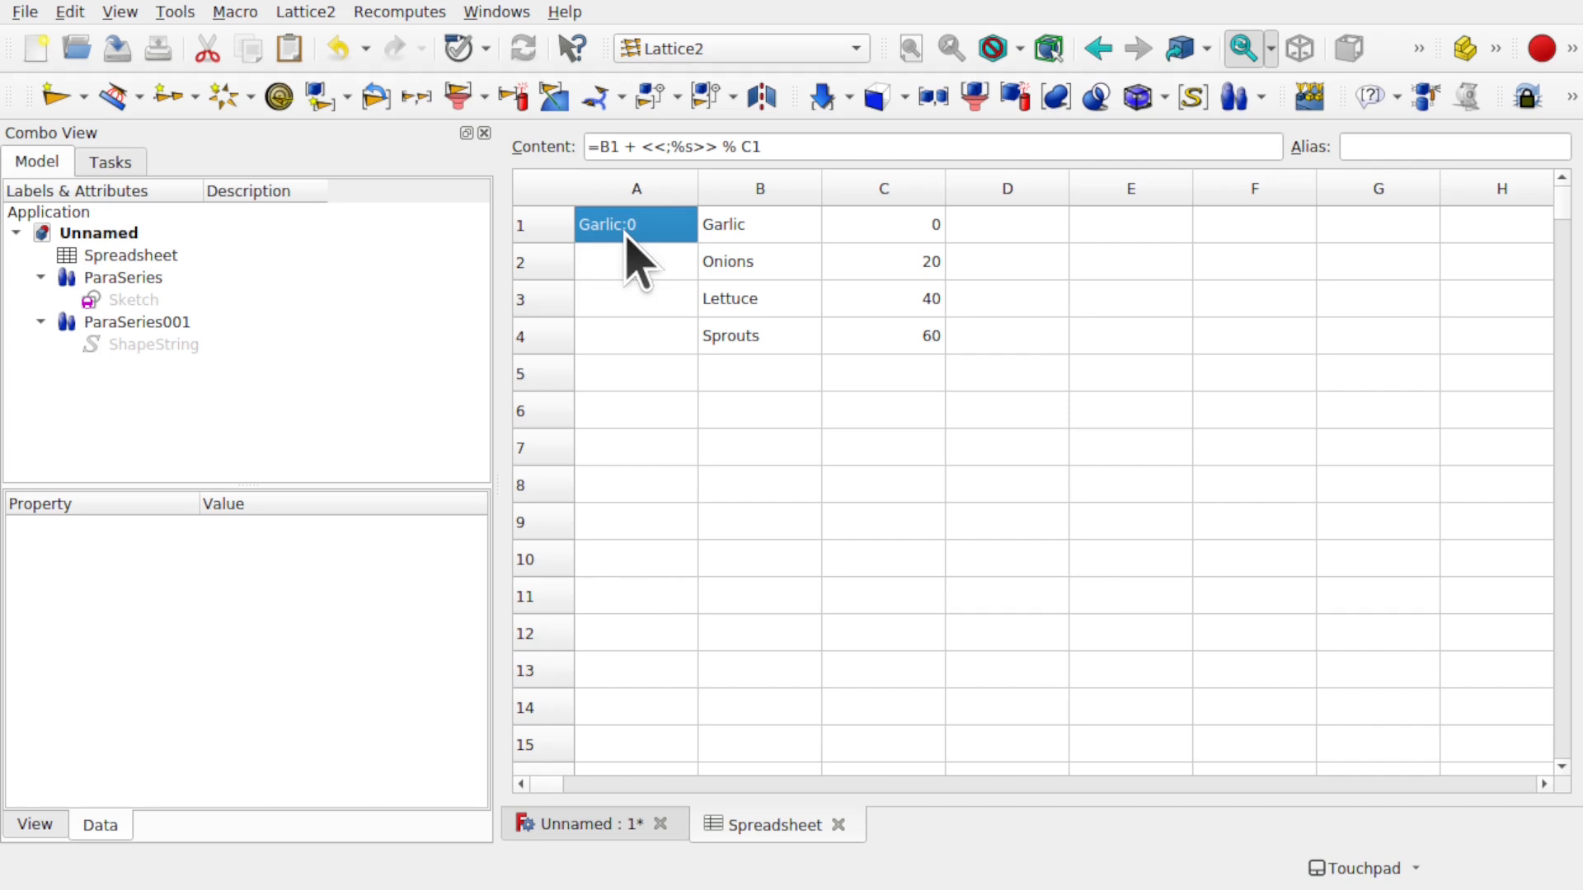
# - Fill A2–A4 so they read Onions;20, Lettuce;40 and Sprouts;60
pyautogui.click(630, 265)
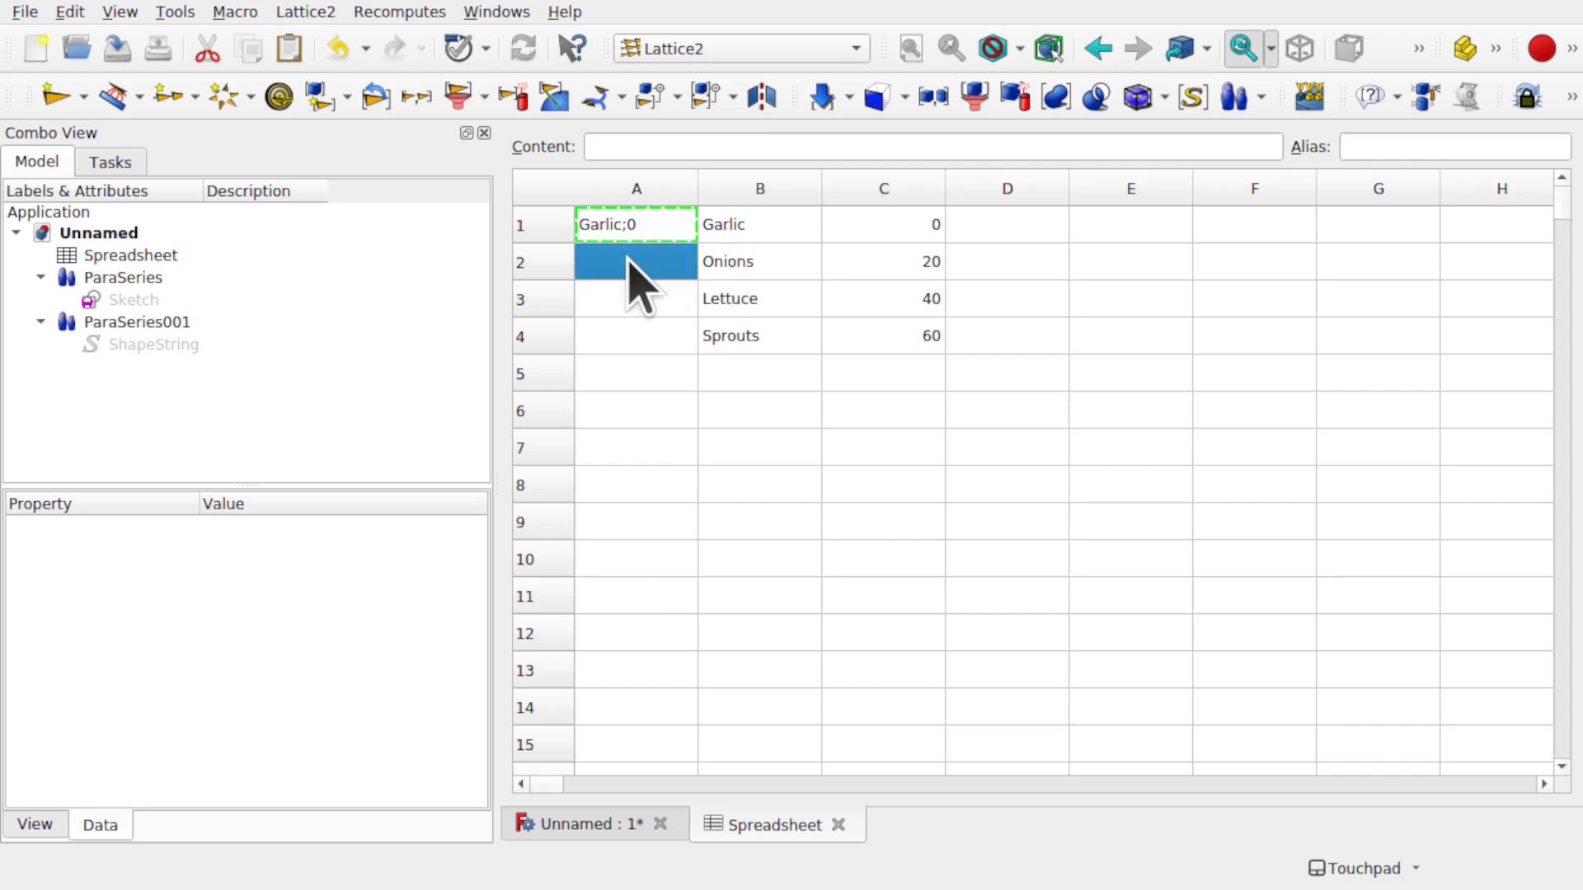
pyautogui.write('Onions;20')
pyautogui.click(650, 303)
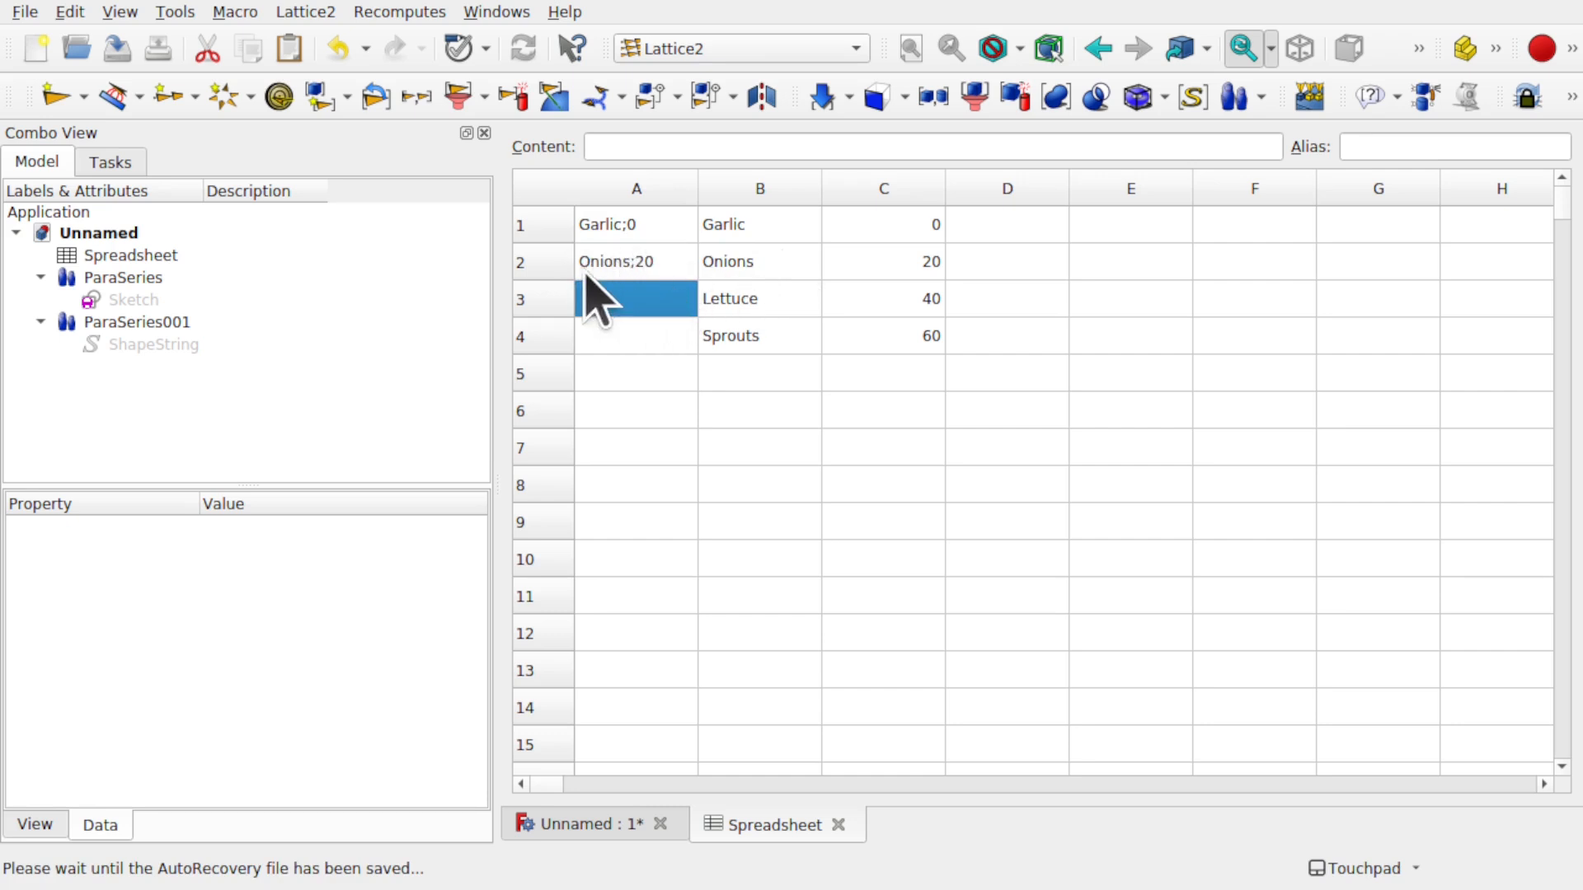
pyautogui.click(656, 262)
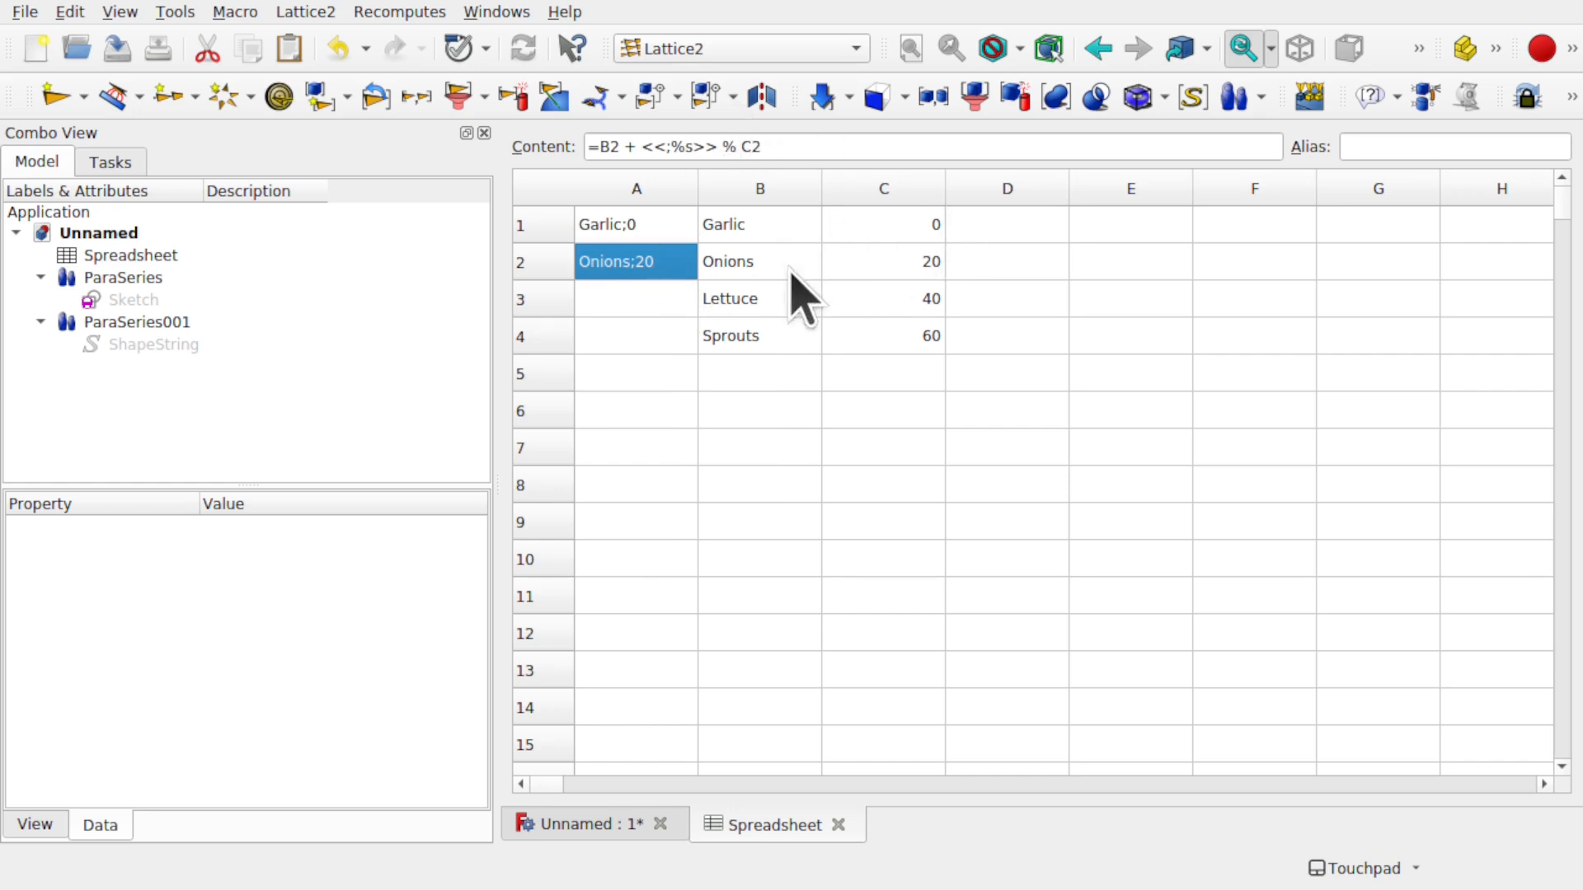
pyautogui.click(632, 304)
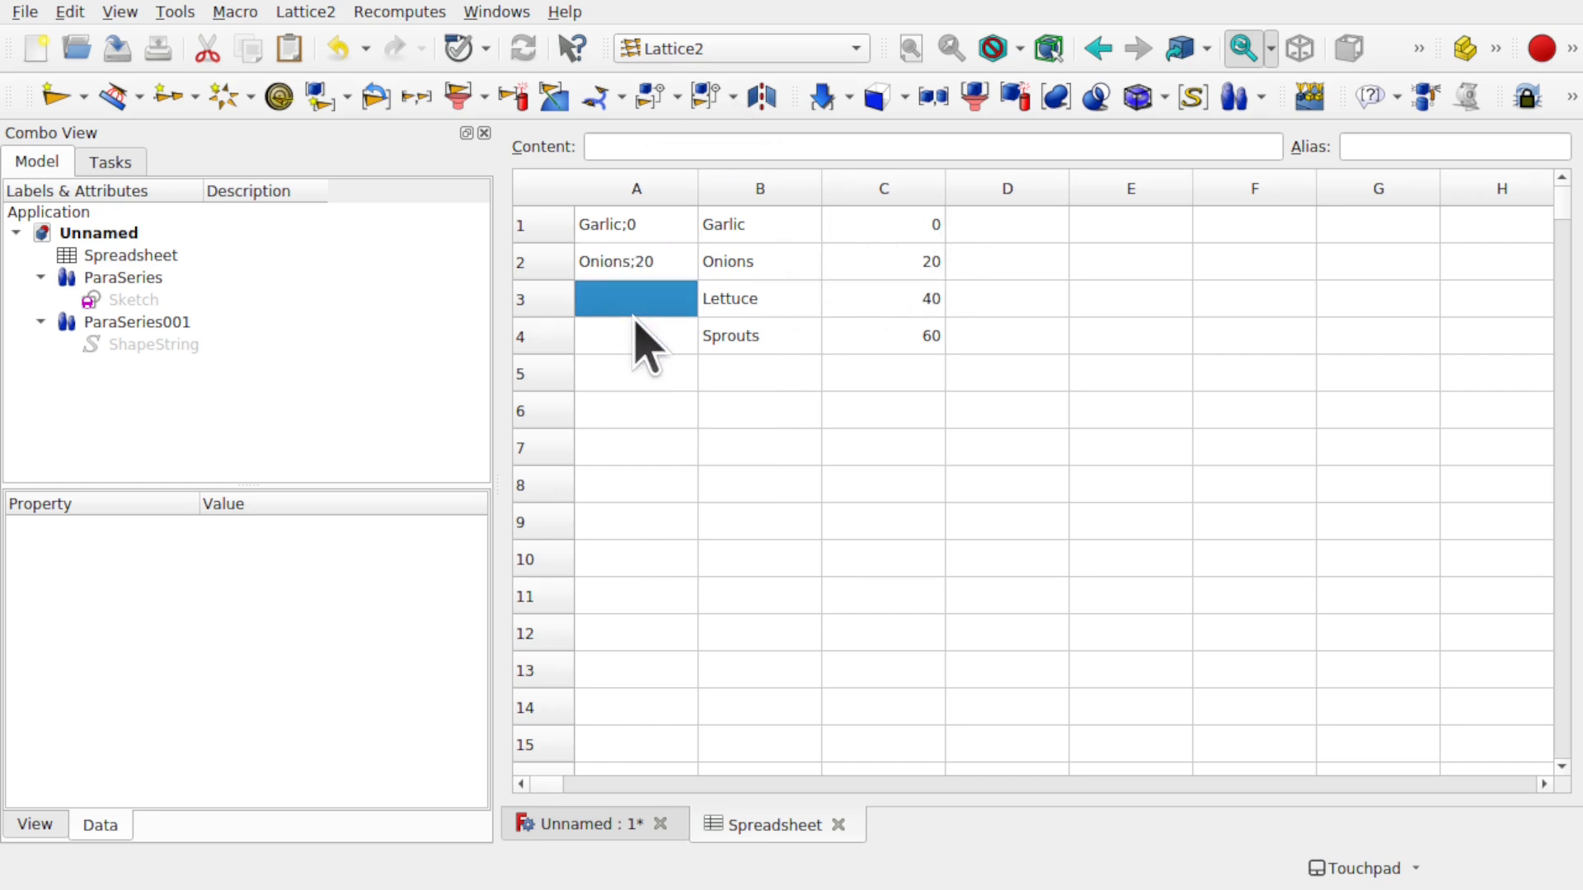
pyautogui.write('Lettuce;40')
pyautogui.press('Return')
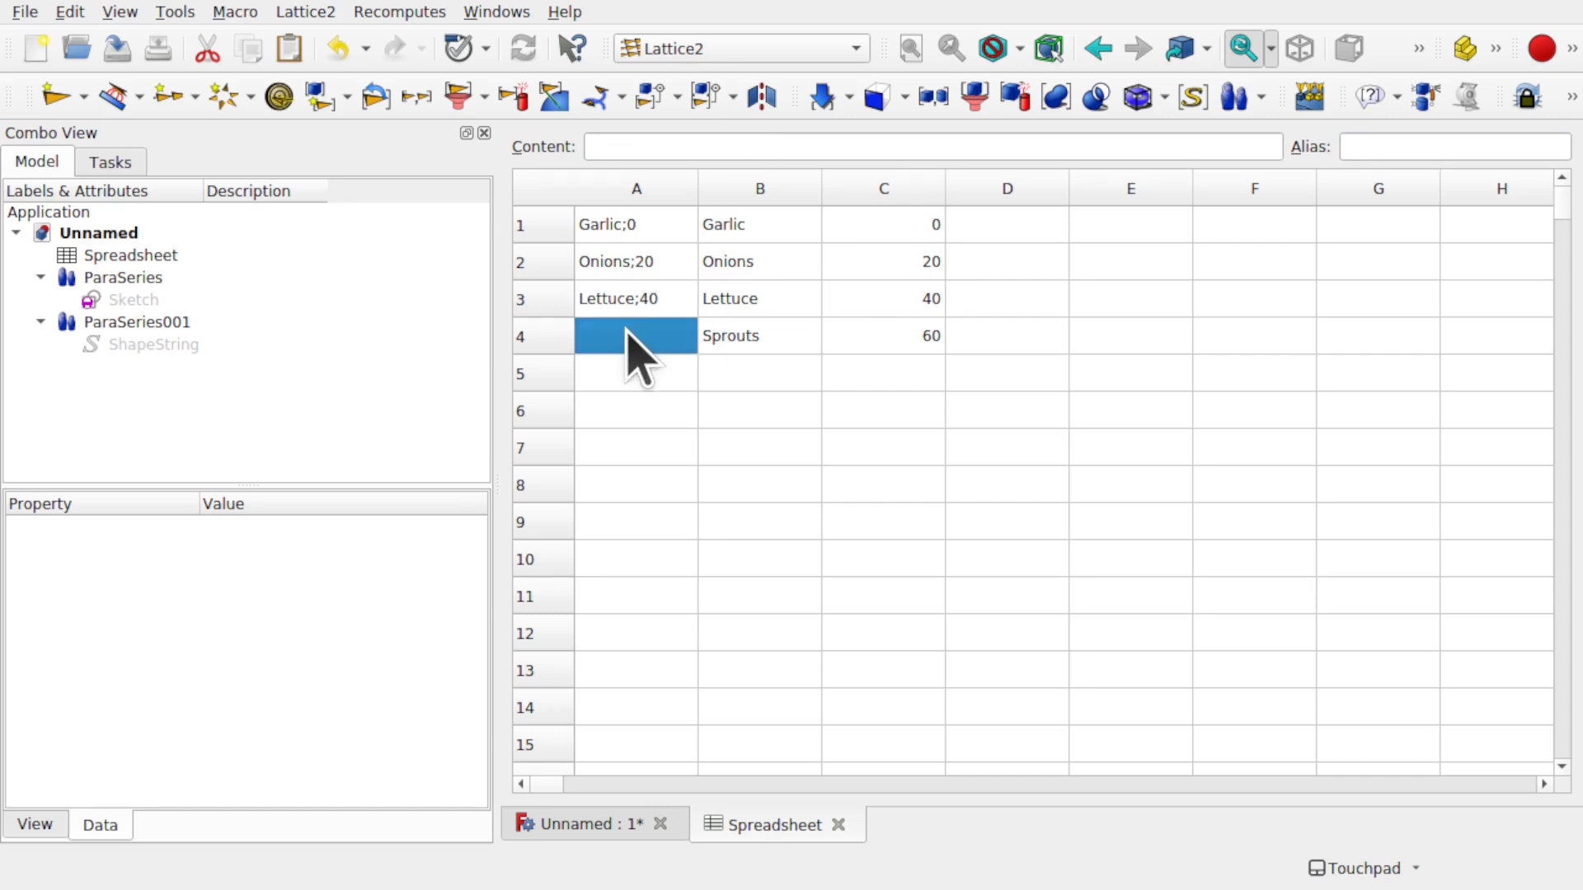
pyautogui.write('=B4 + <<;%s>> % C4')
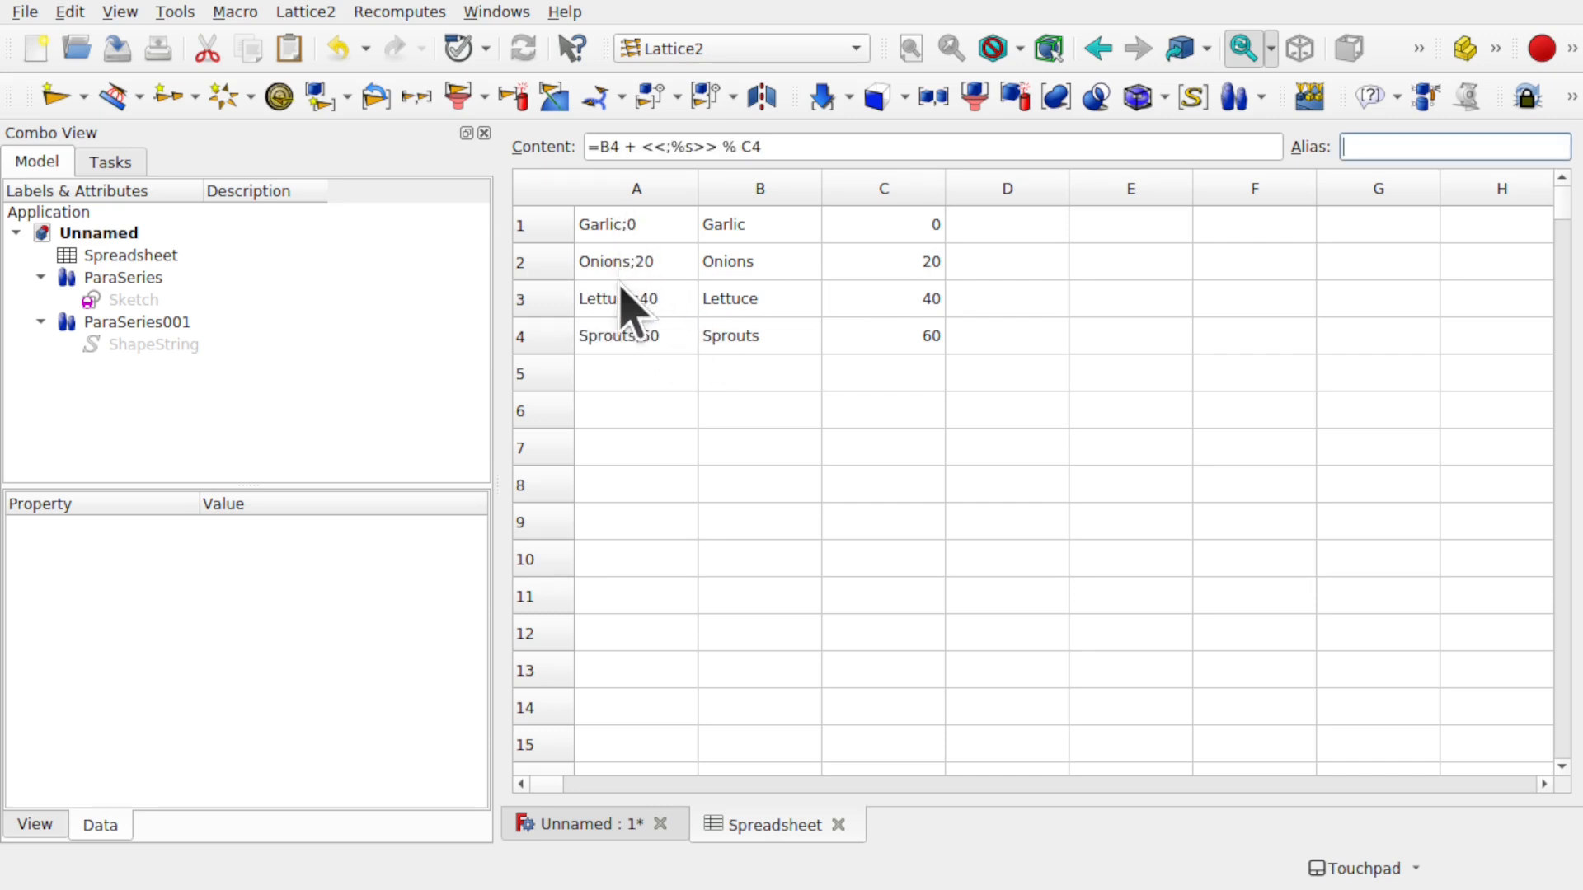
# - Check ParaSeries001's settings in the 3D view, then go back to the filled spreadsheet
pyautogui.click(580, 824)
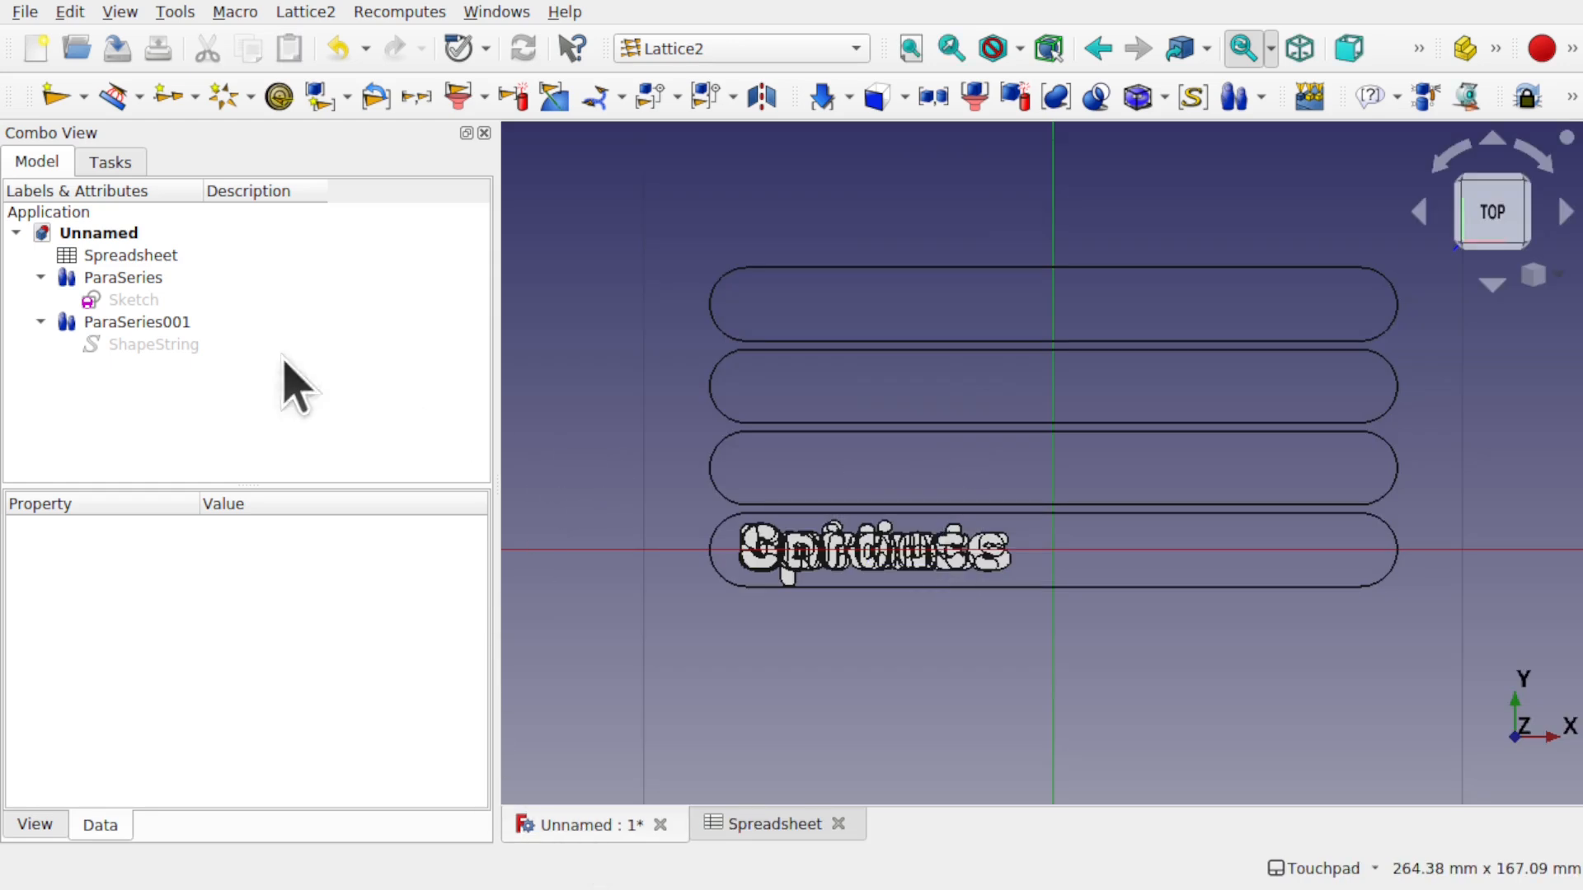
pyautogui.click(182, 328)
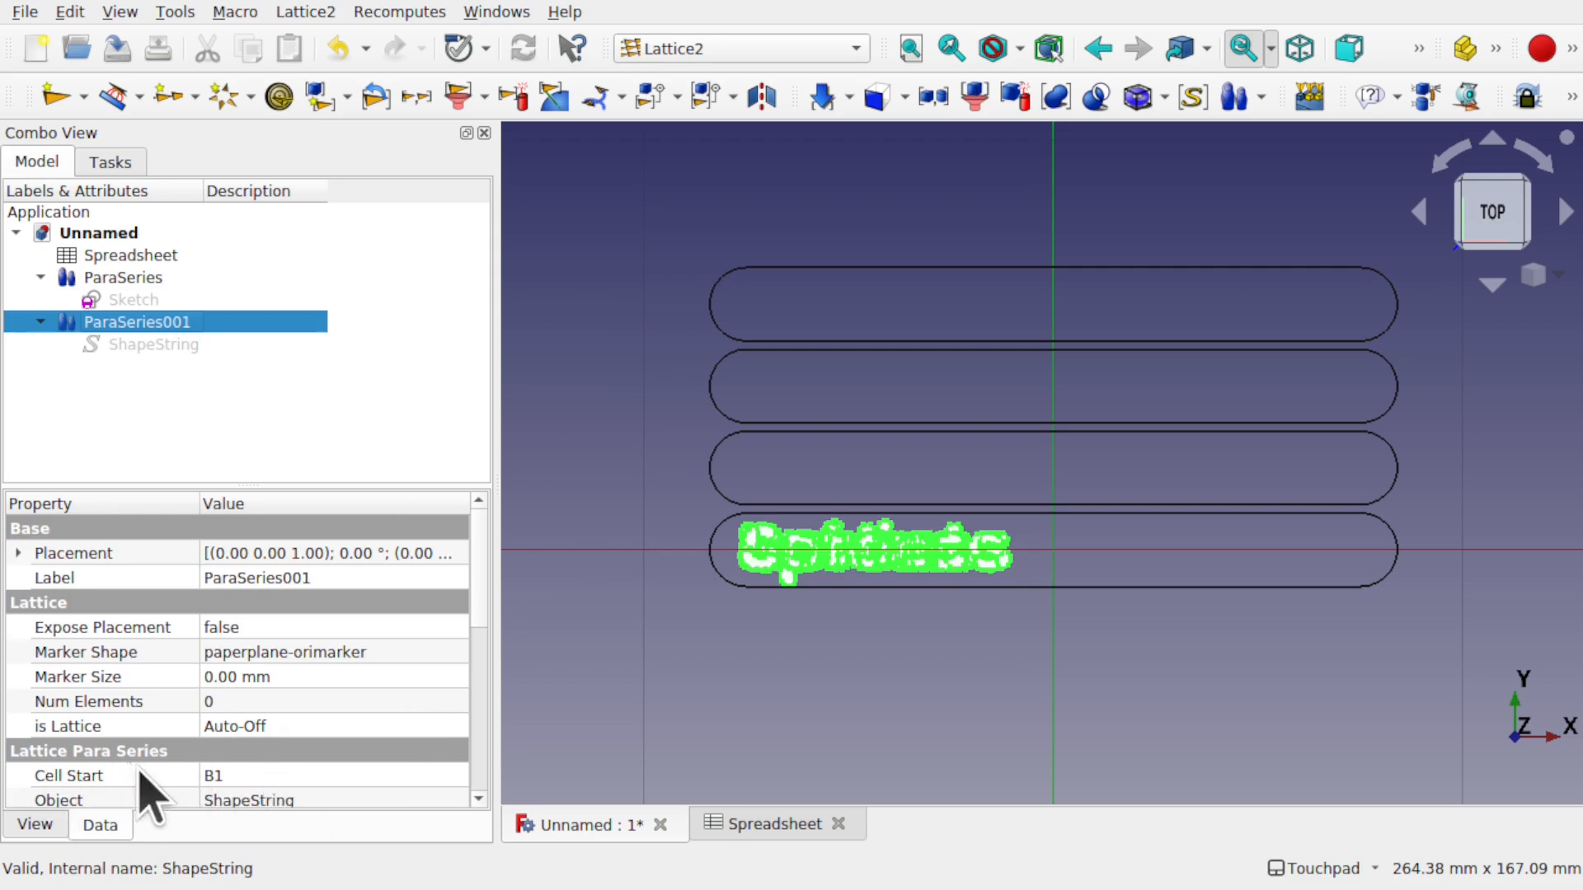
pyautogui.click(804, 827)
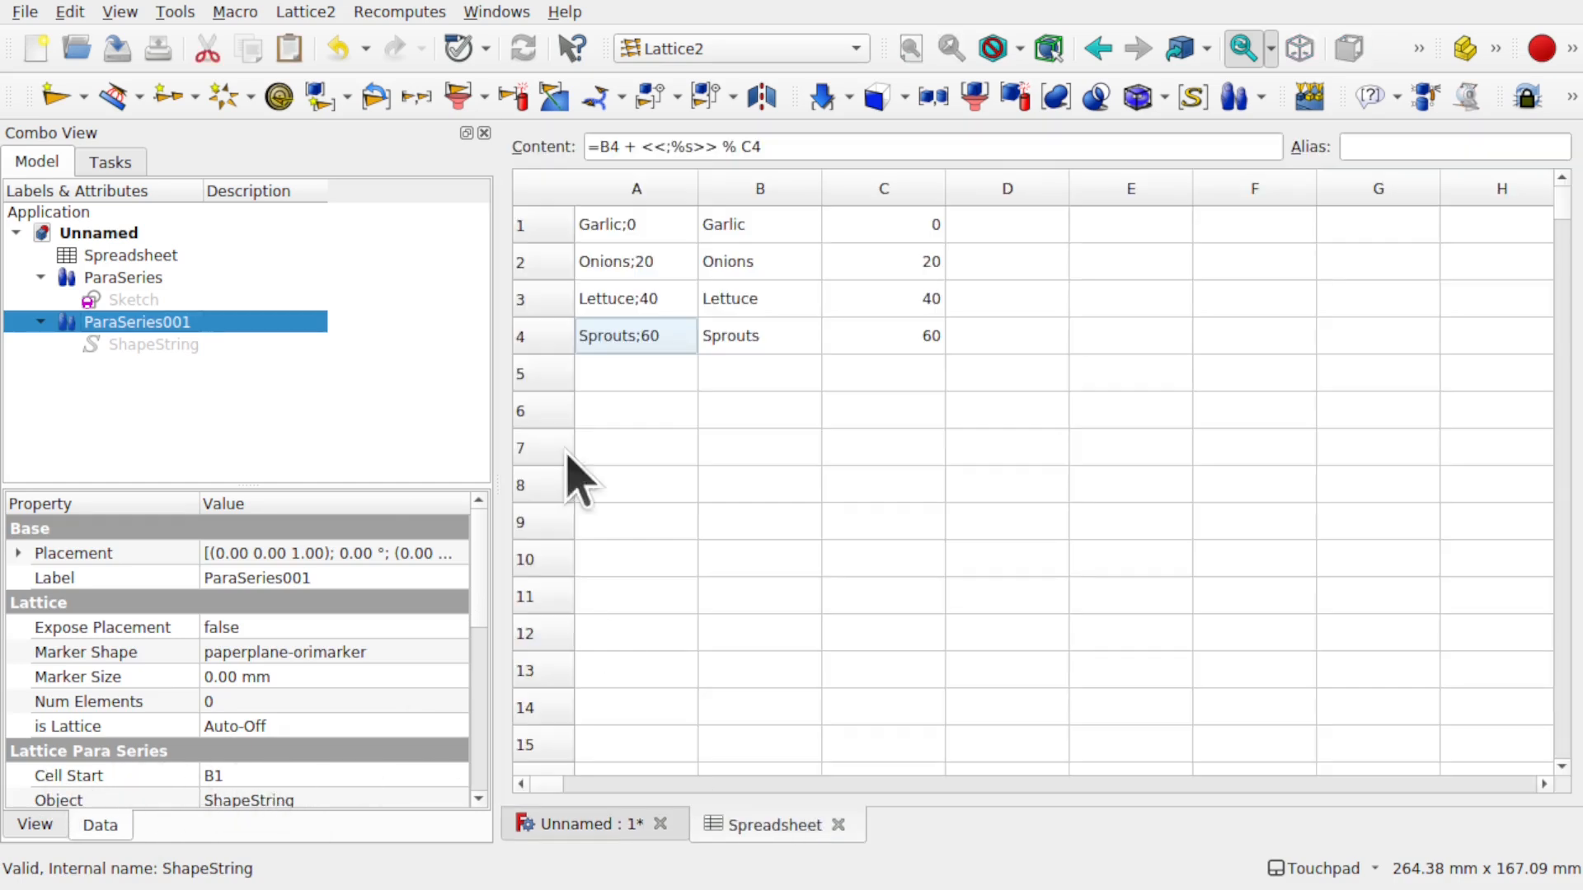
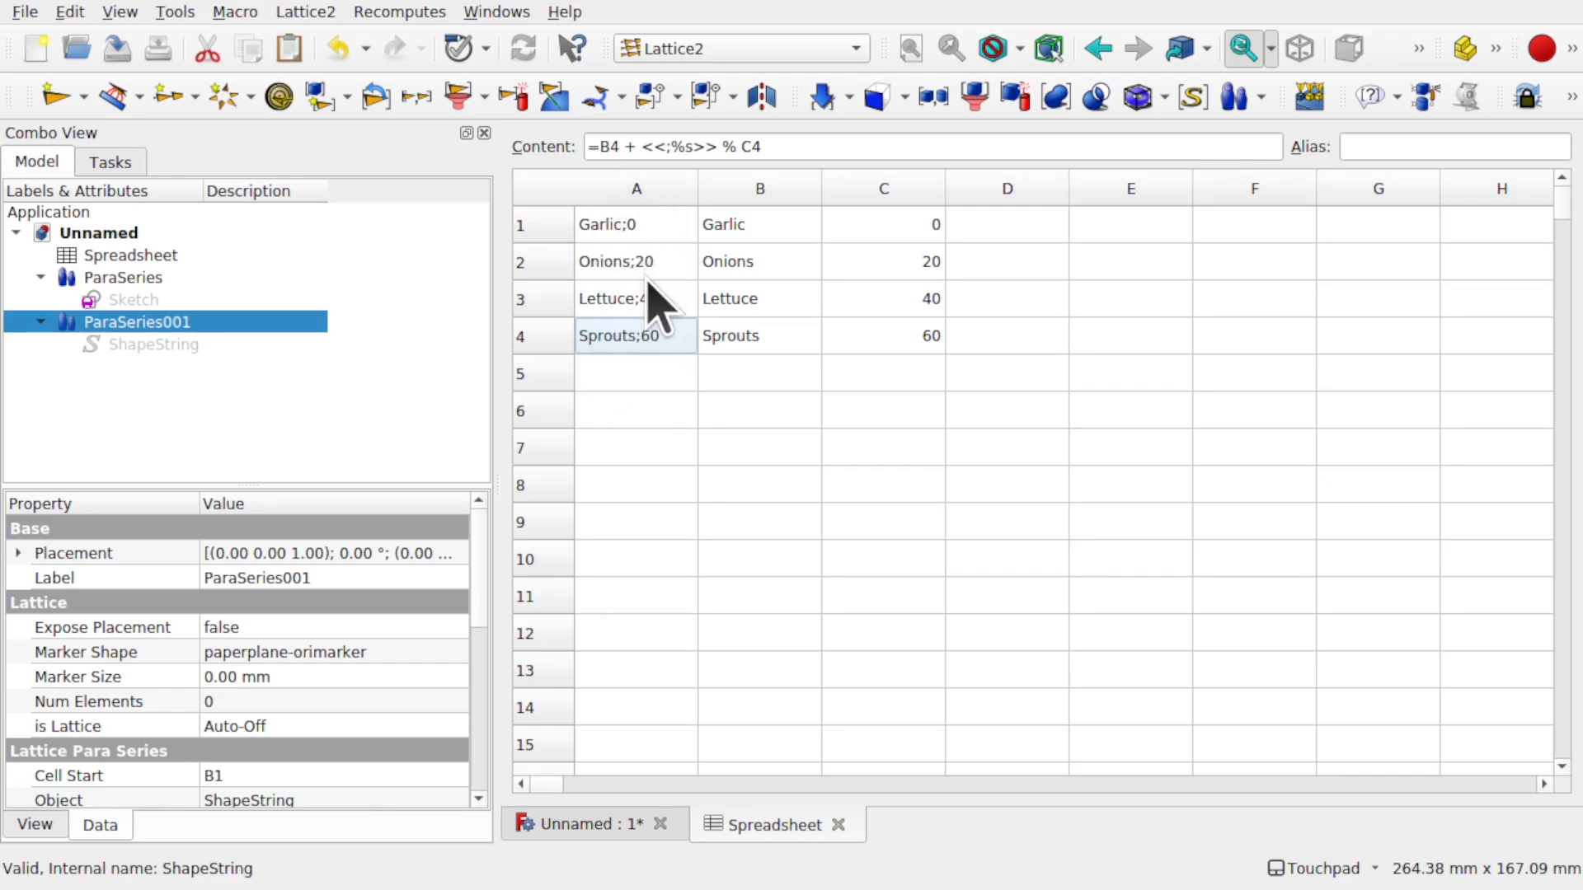
# - Change ParaSeries001's Cell Start from B1 to A1 so Garlic gets its own slot
pyautogui.click(577, 816)
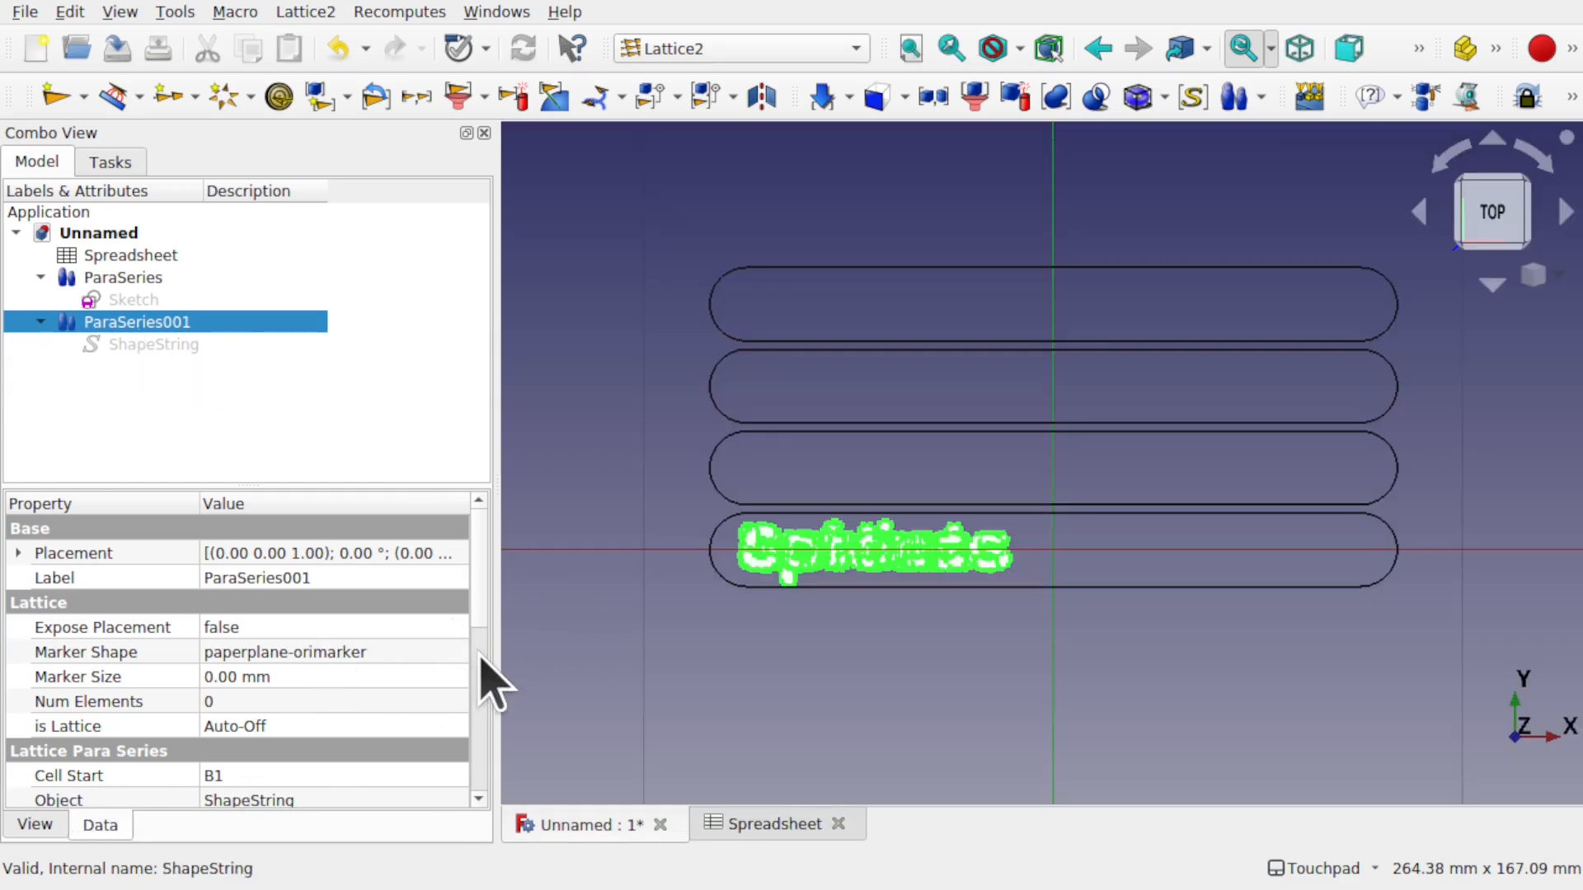
pyautogui.moveTo(480, 620); pyautogui.dragTo(481, 696)
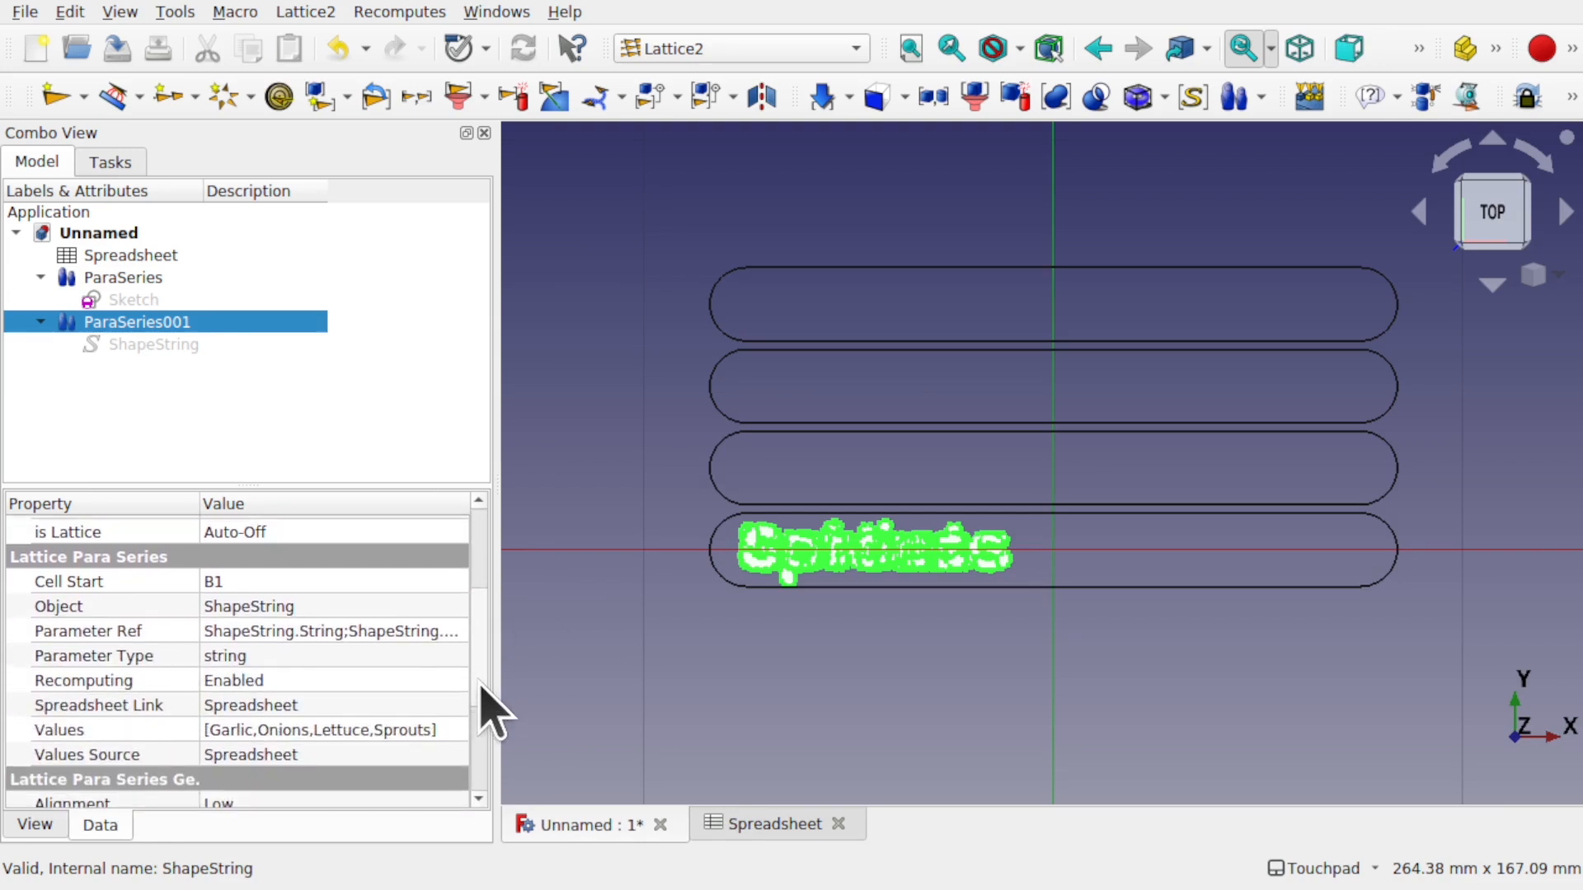
pyautogui.click(237, 581)
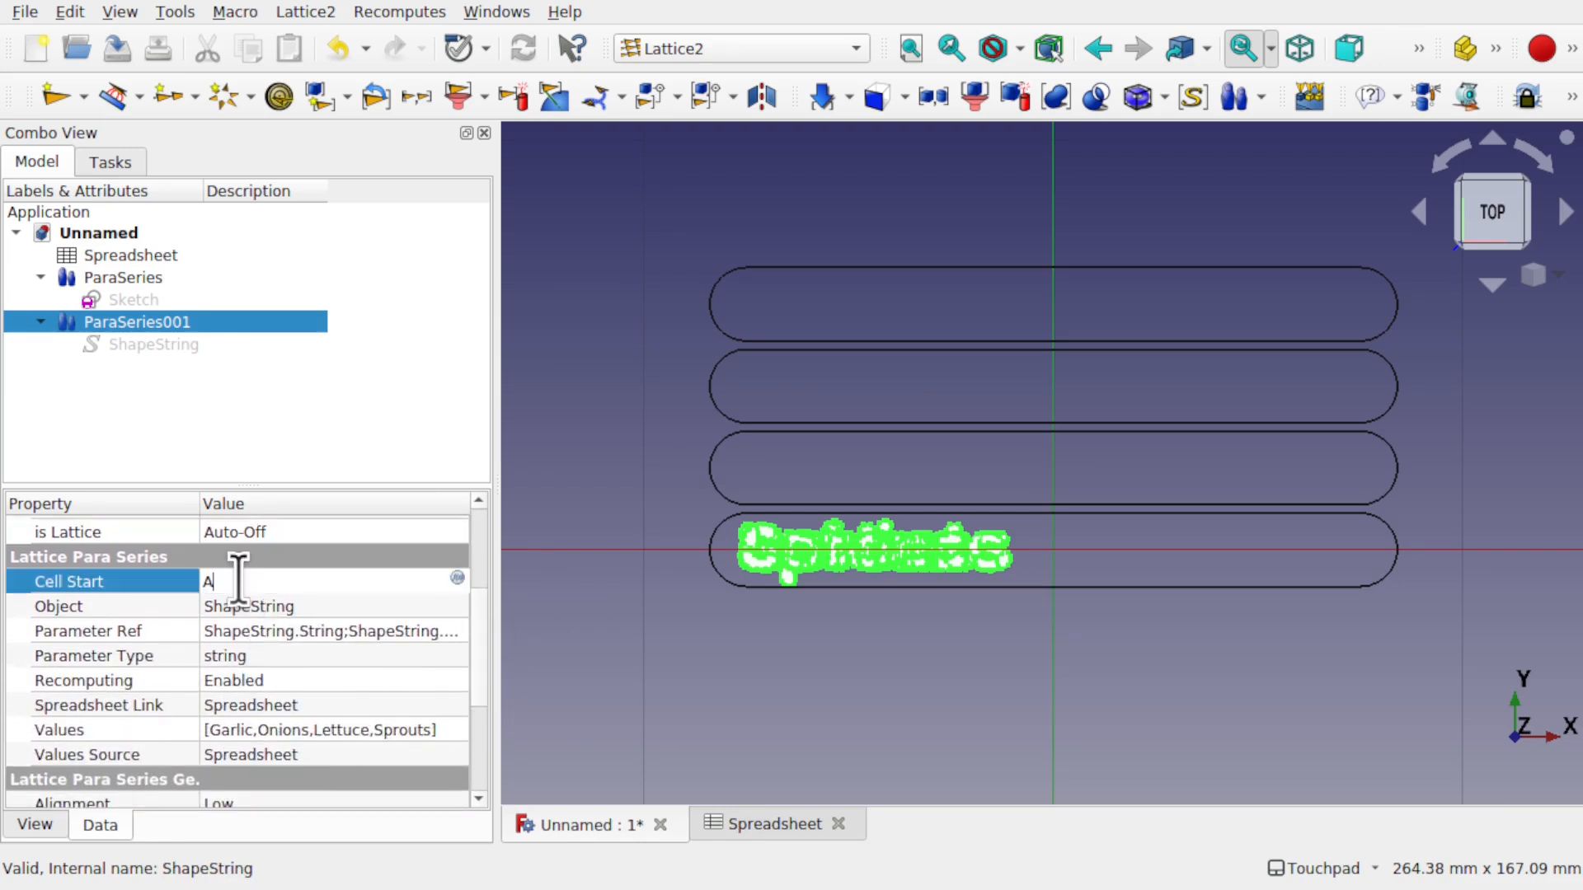
pyautogui.write('A1')
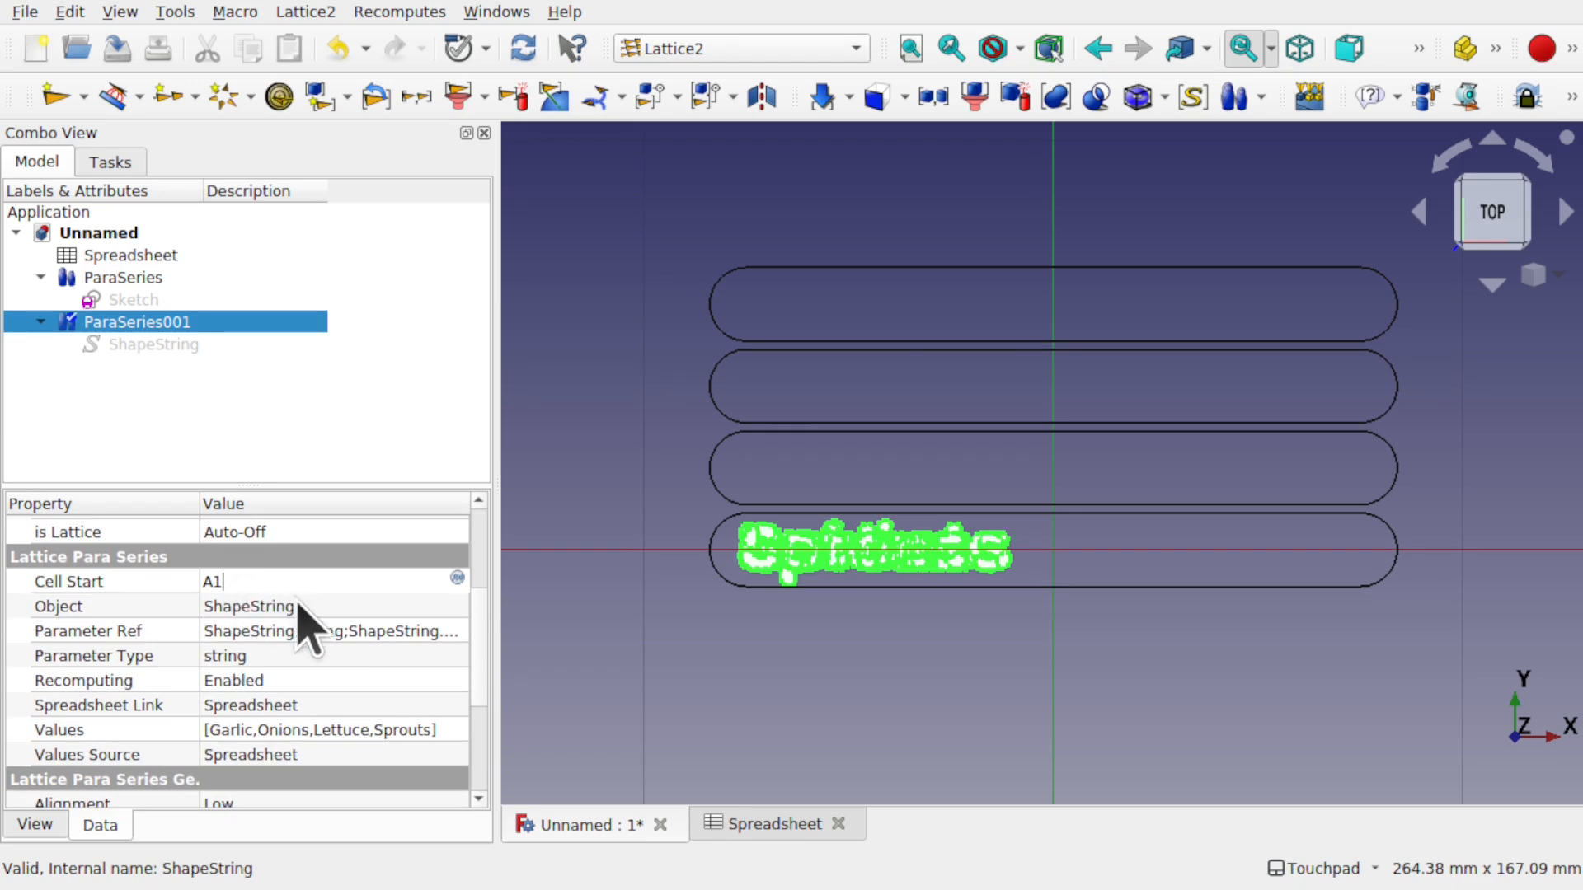
pyautogui.press('Return')
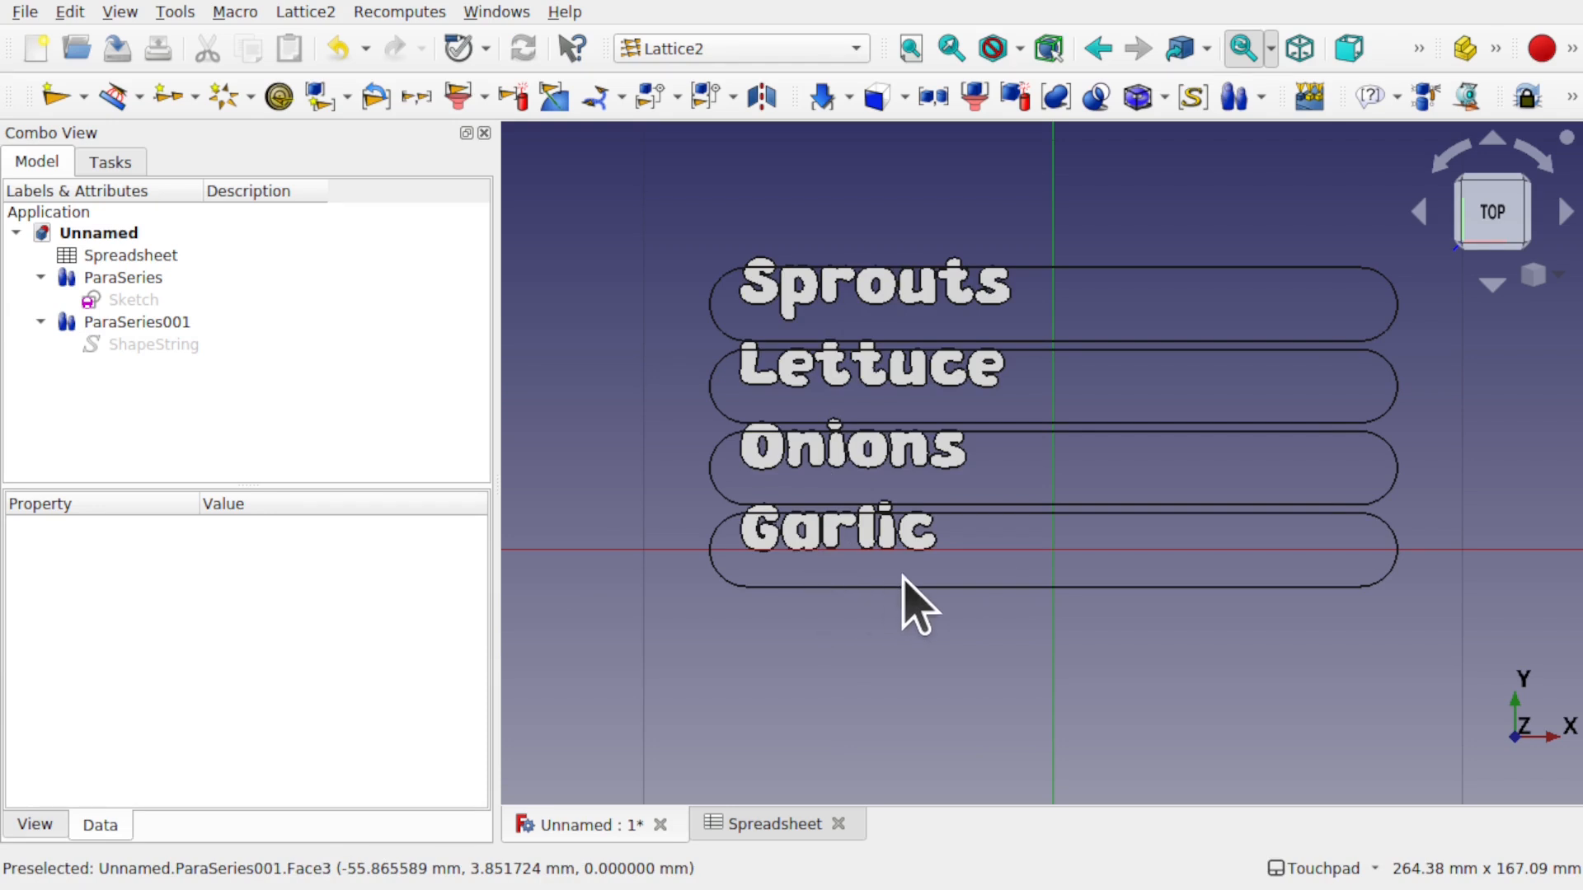
# - Select ParaSeries001 and ShapeString, then reopen the label Spreadsheet from the Model tree
pyautogui.click(126, 324)
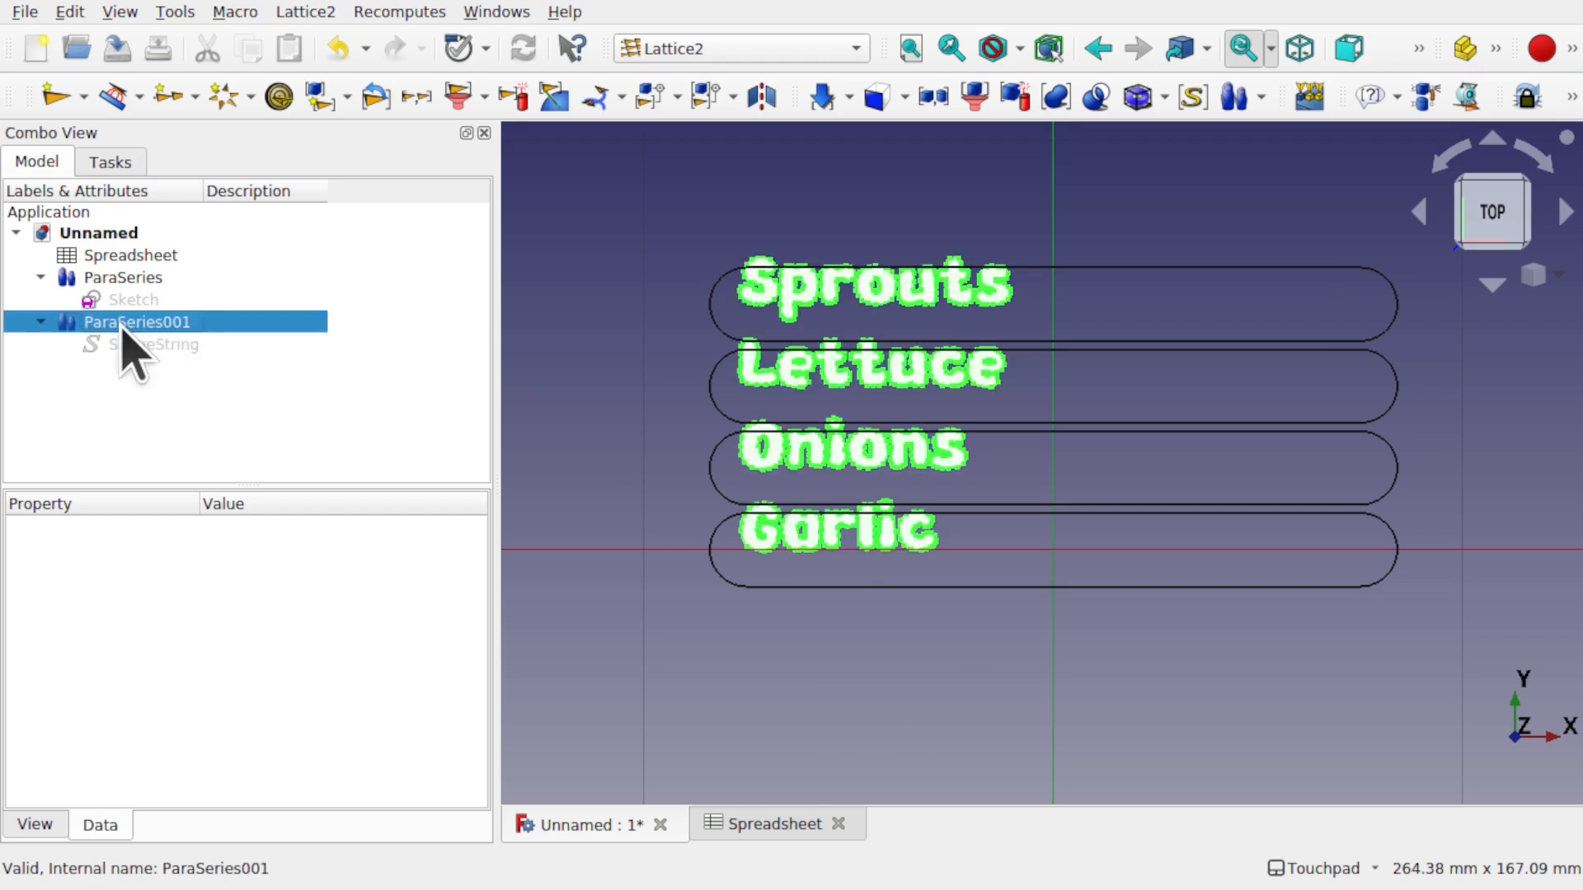
pyautogui.click(171, 346)
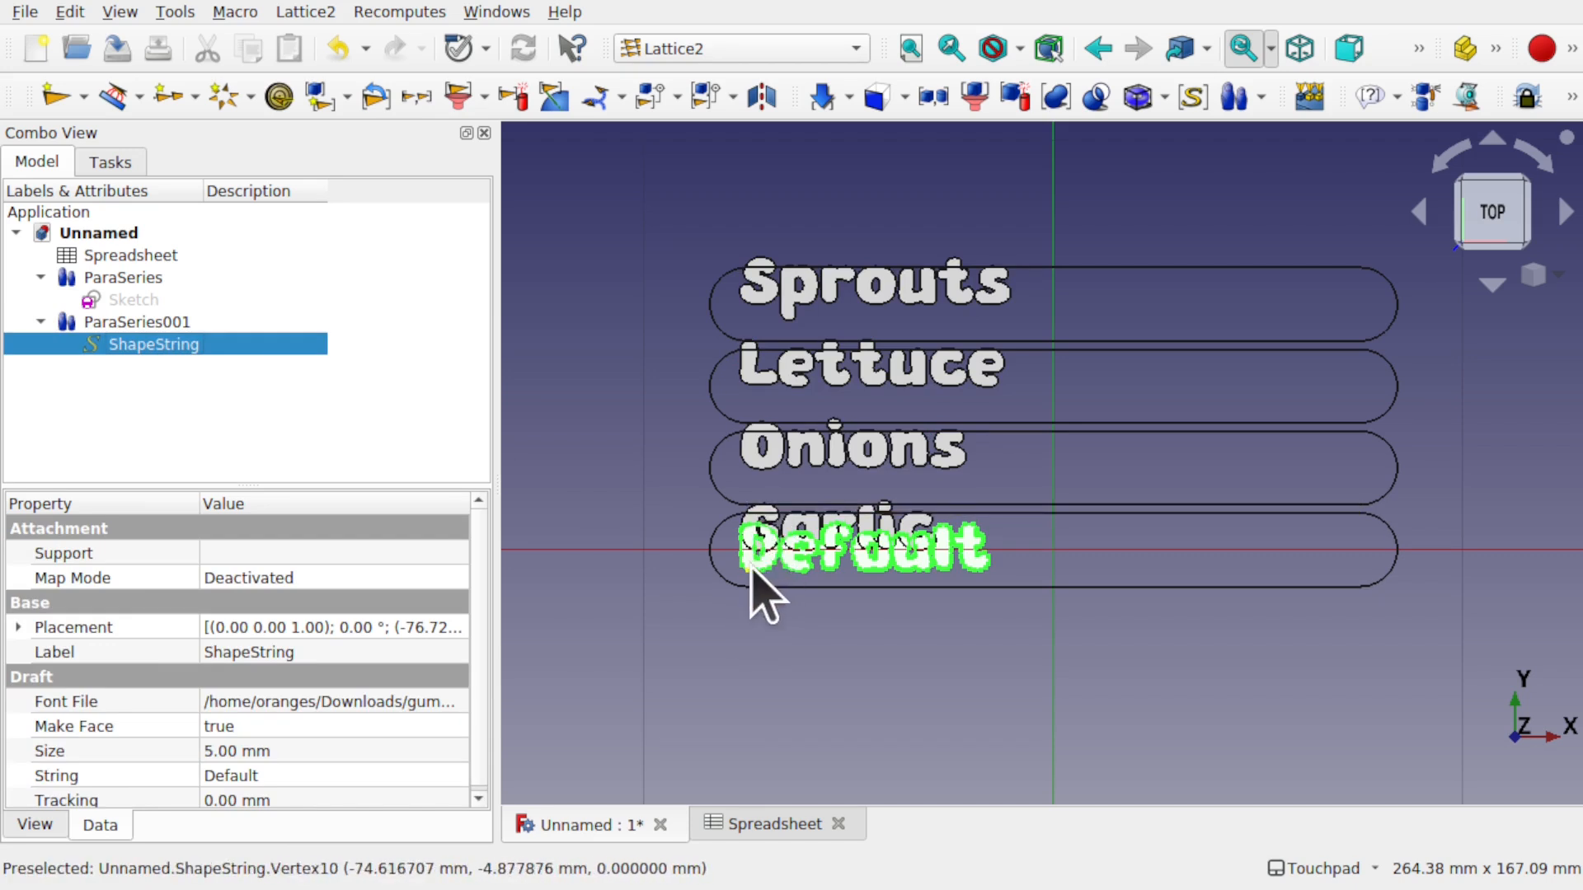
pyautogui.doubleClick(146, 257)
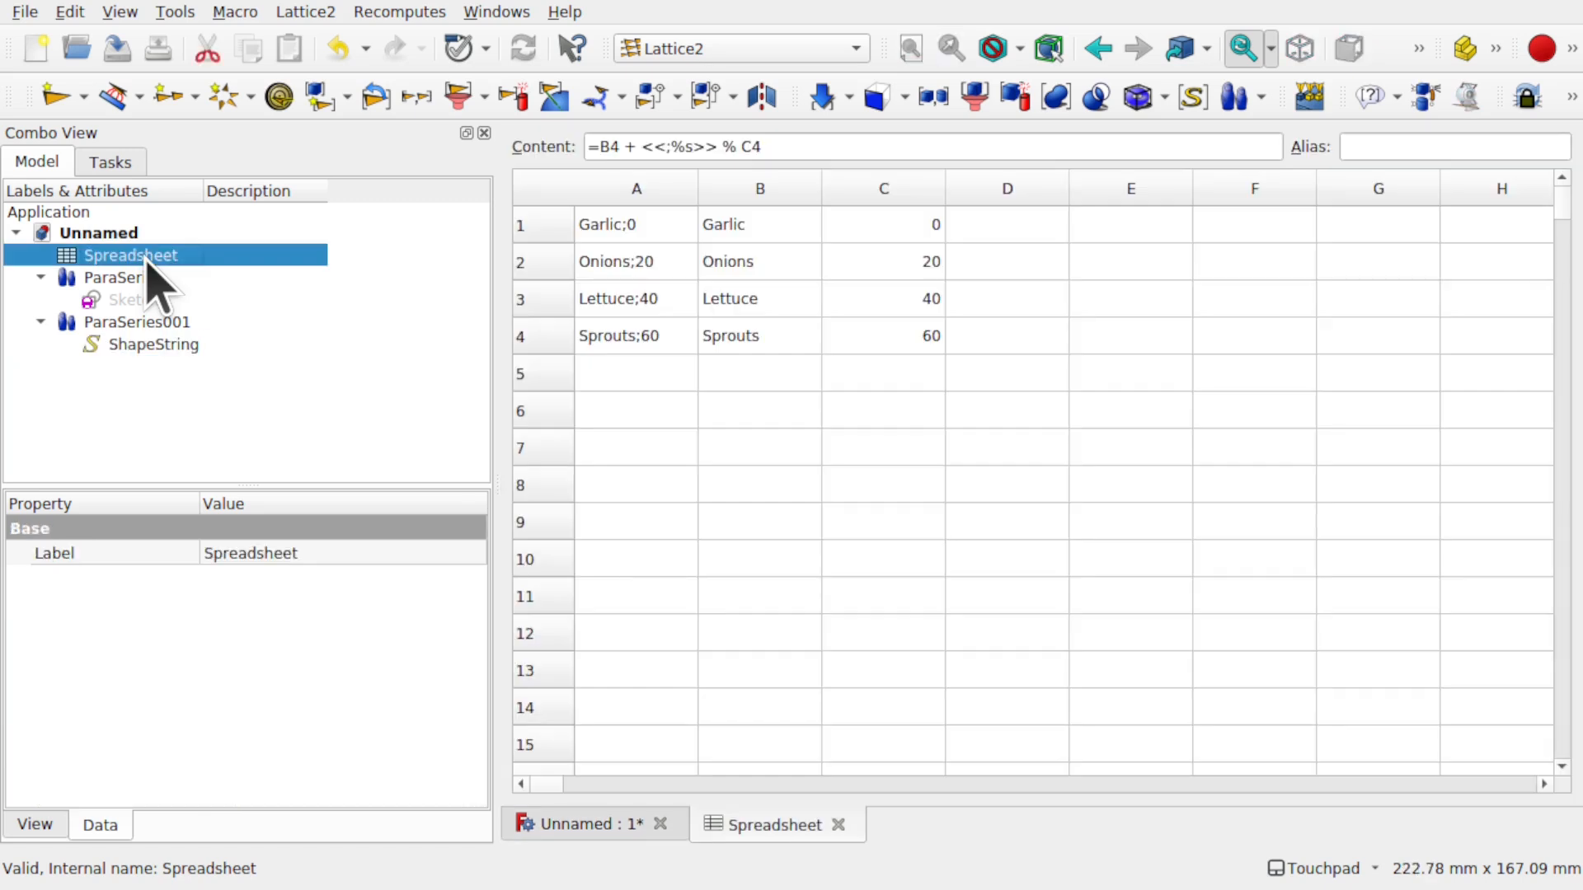
# - Change A1's offset reference to (C1-5), putting Garlic at -5
pyautogui.click(654, 230)
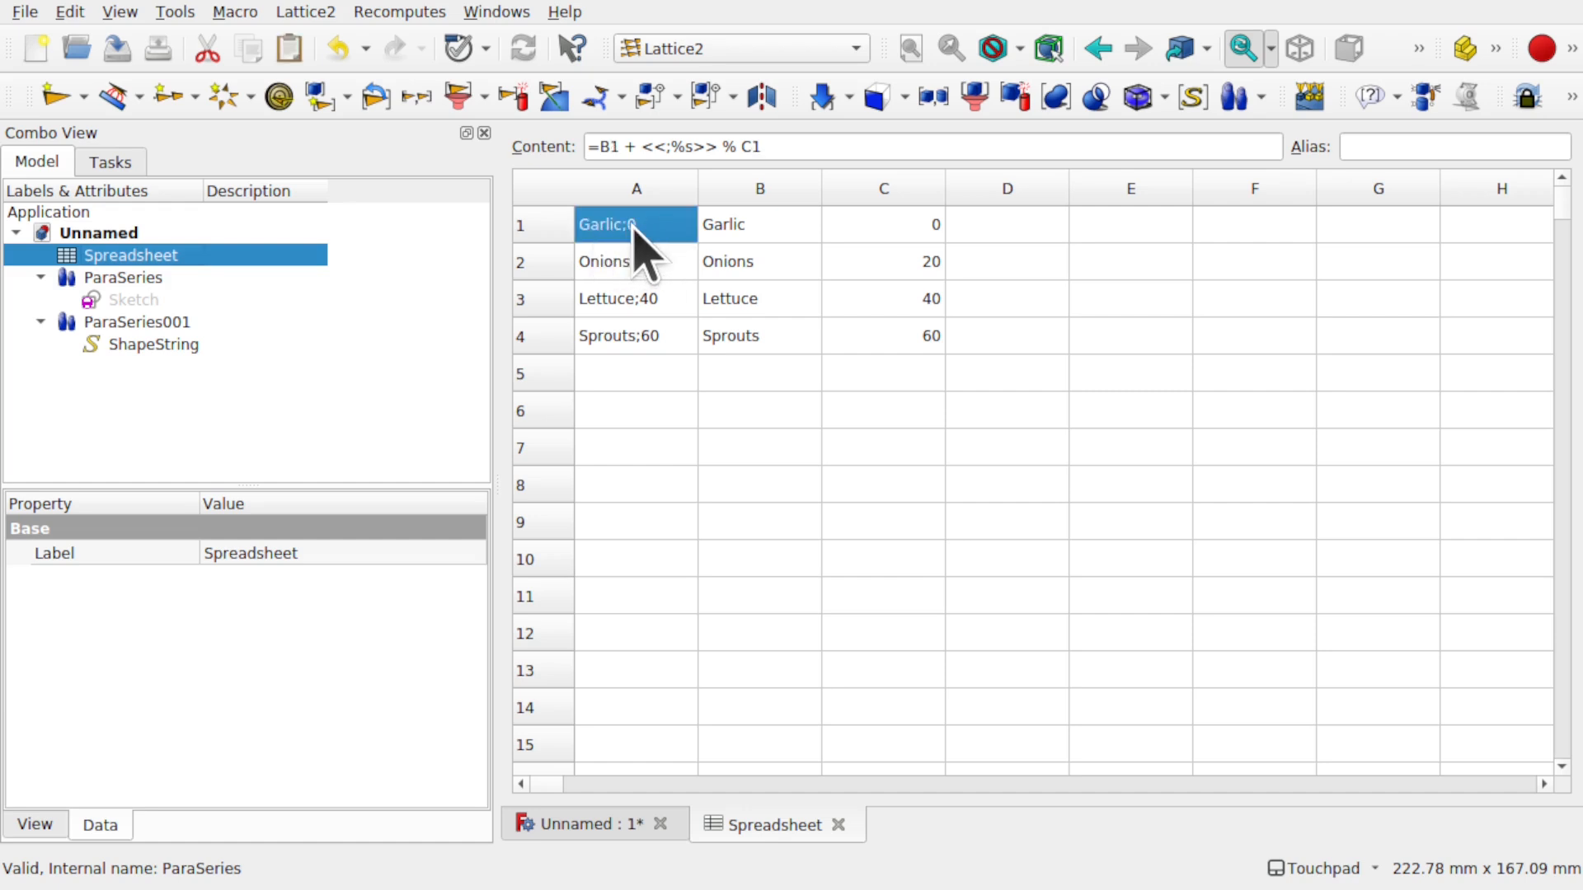
pyautogui.click(778, 147)
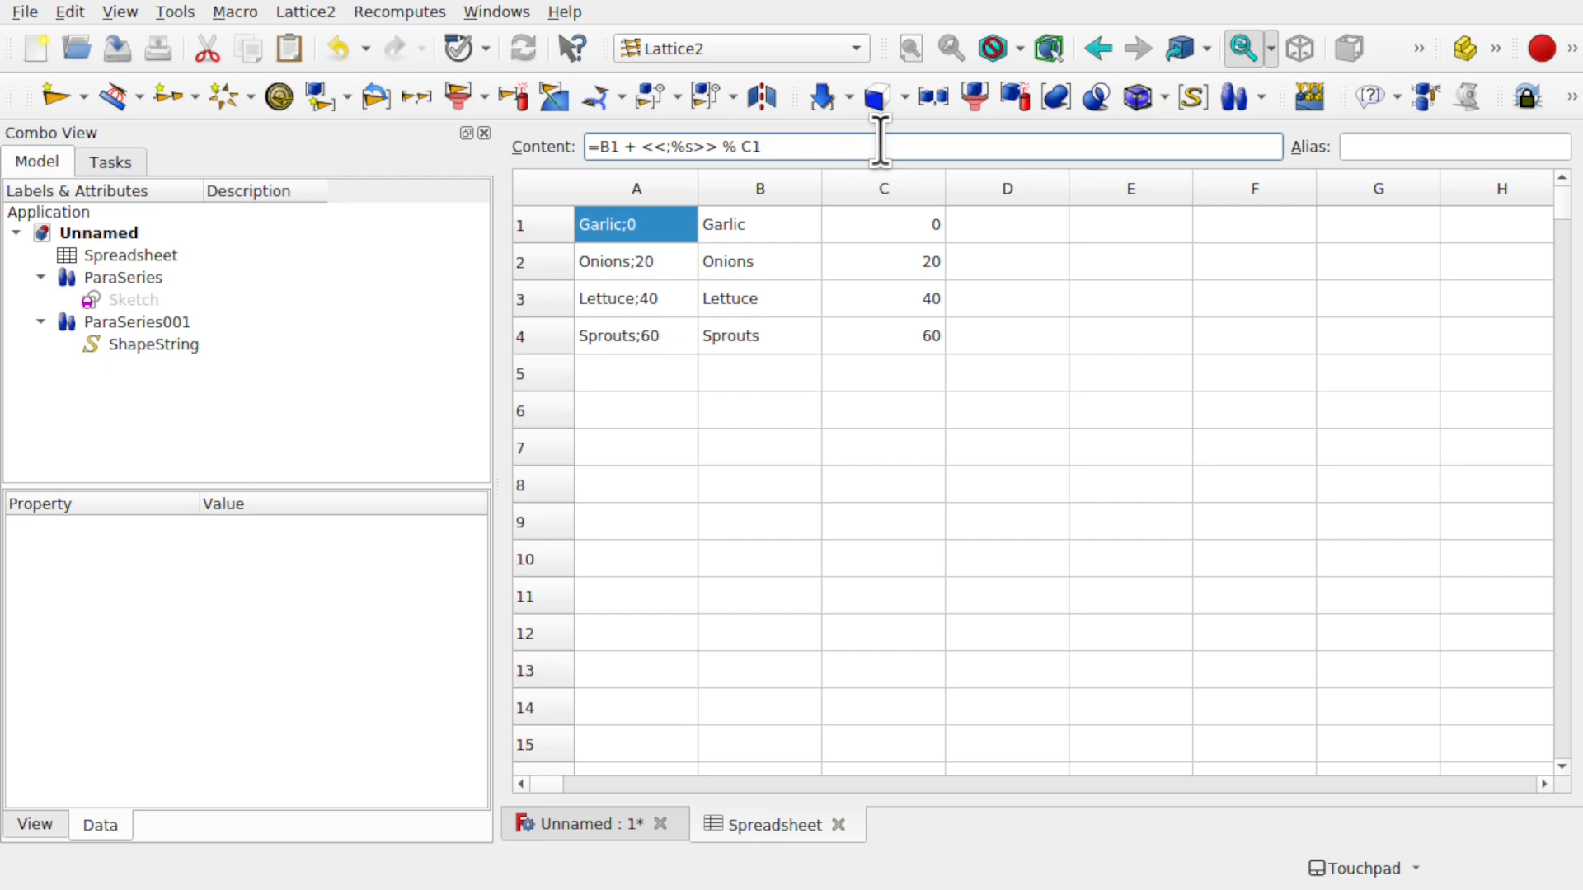
pyautogui.press('Left')
pyautogui.press('Left')
pyautogui.write('(C1')
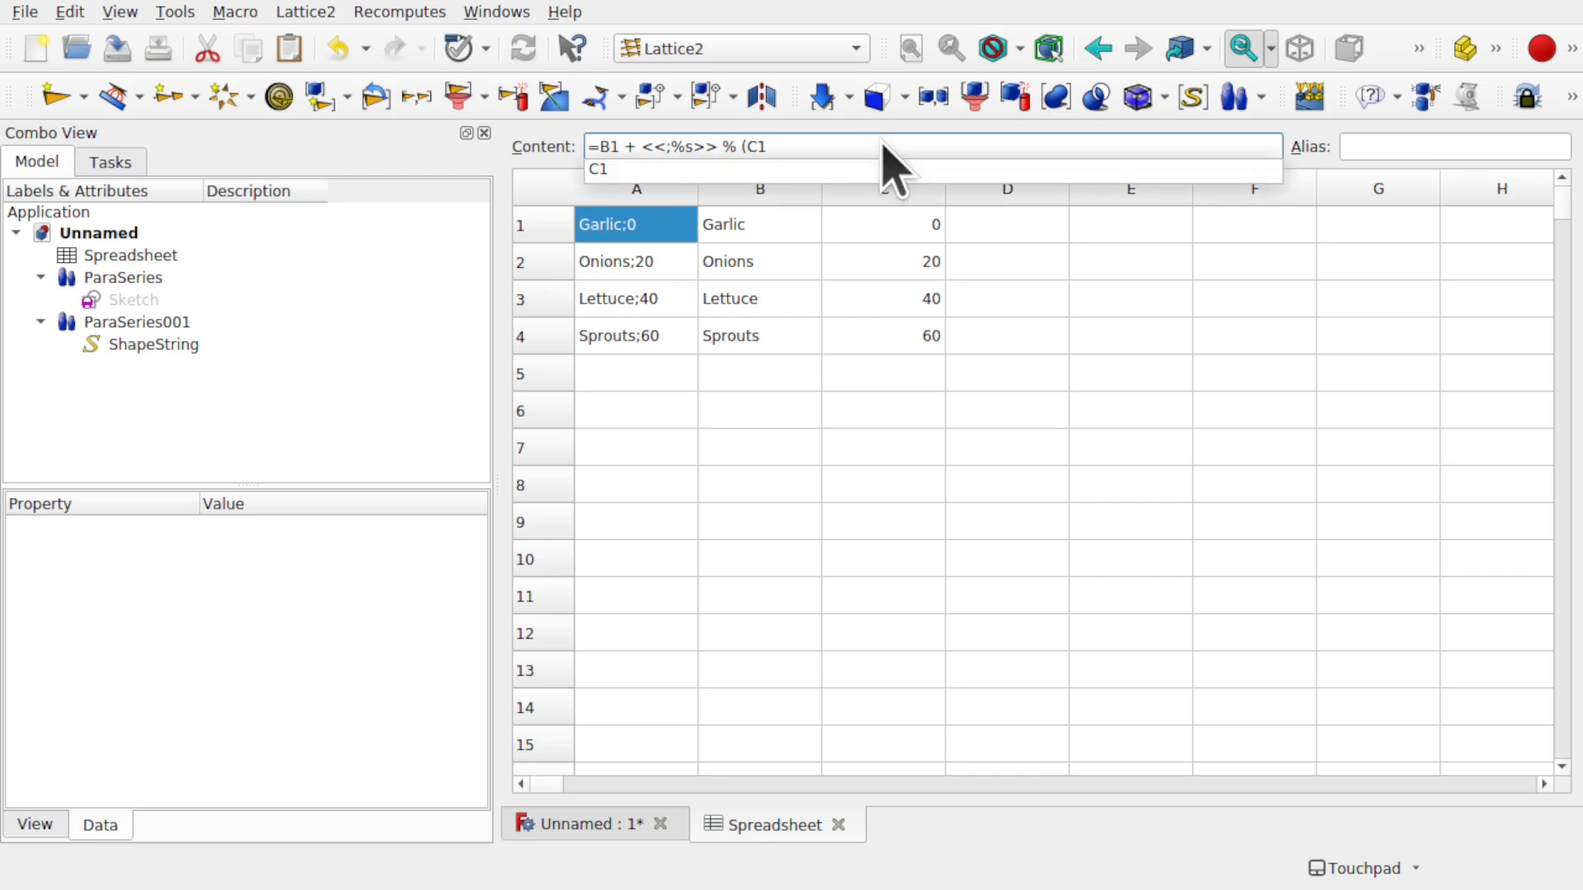
pyautogui.write(')')
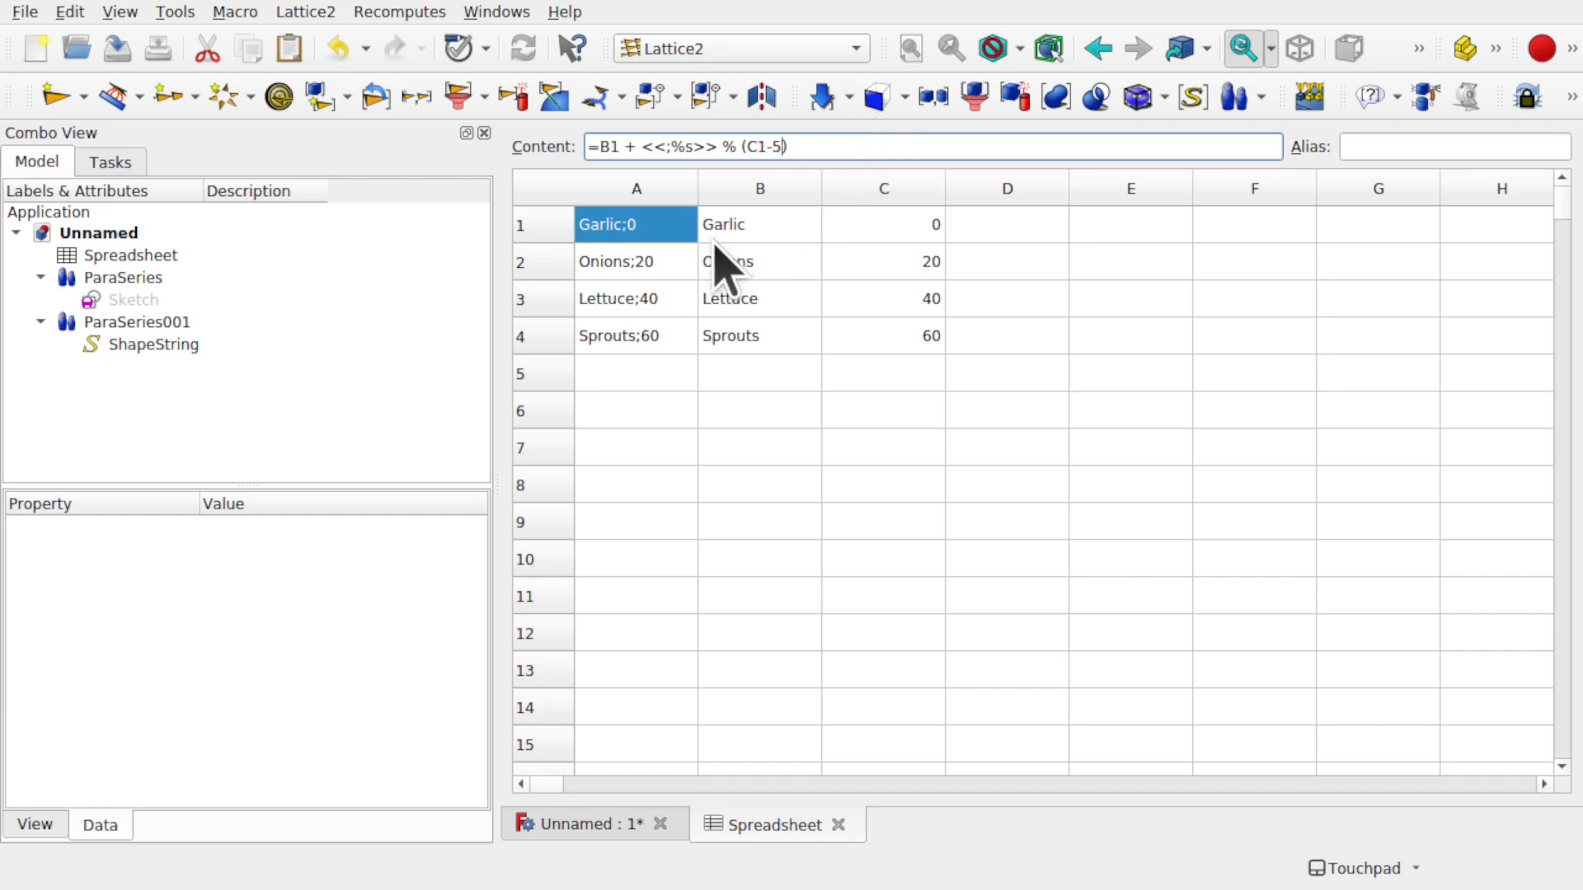
pyautogui.press('Tab')
pyautogui.click(670, 255)
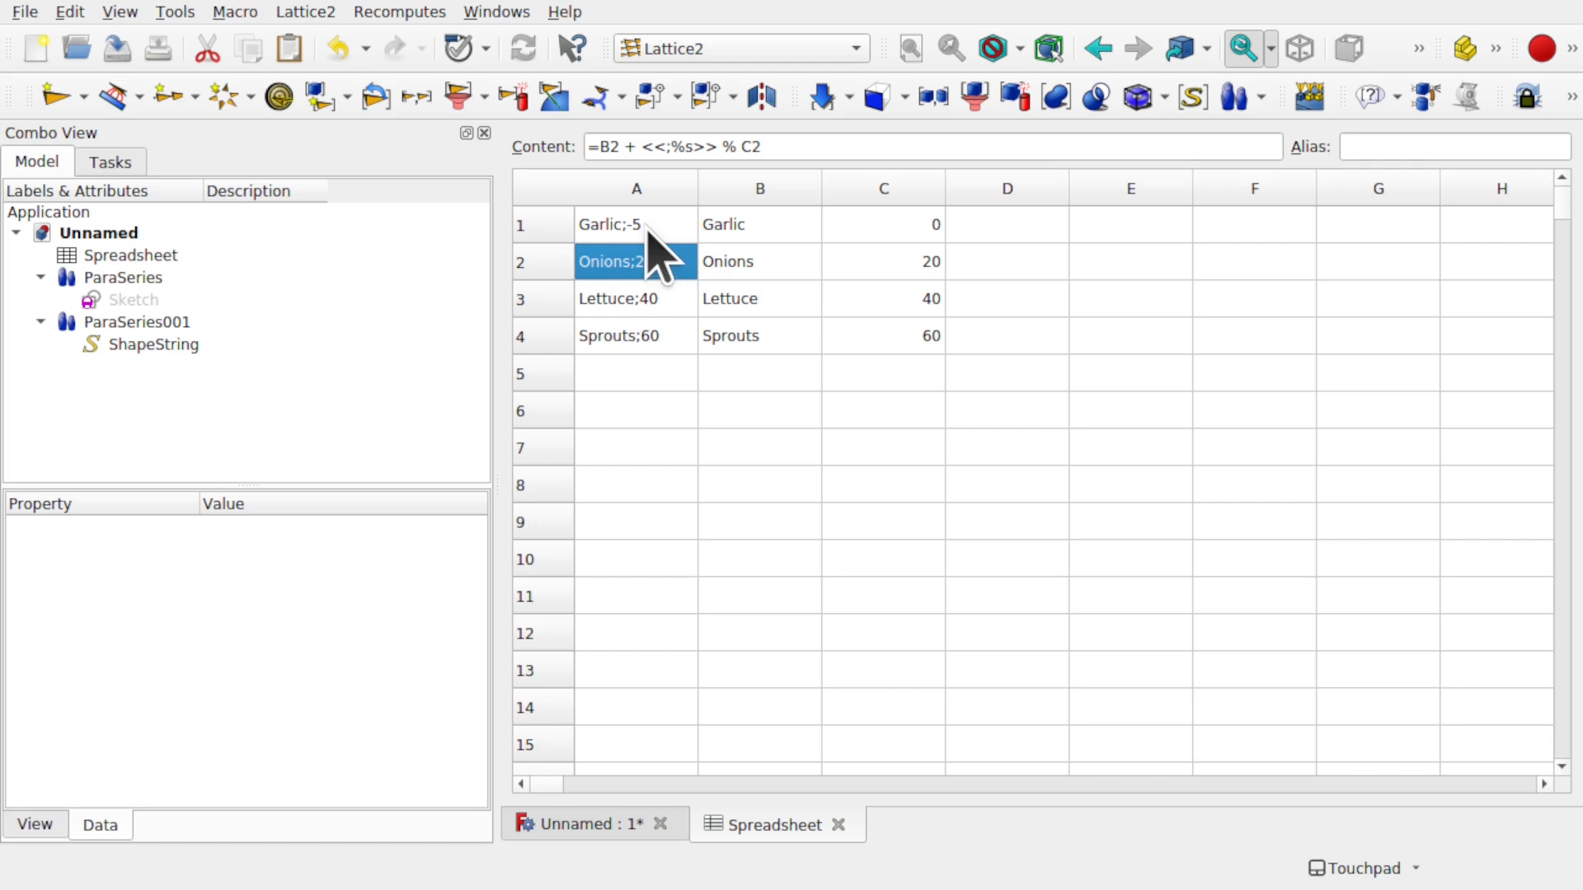
# - Inspect the shifted Garlic label in the 3D view, collapsing the ParaSeries001 branch
pyautogui.click(626, 826)
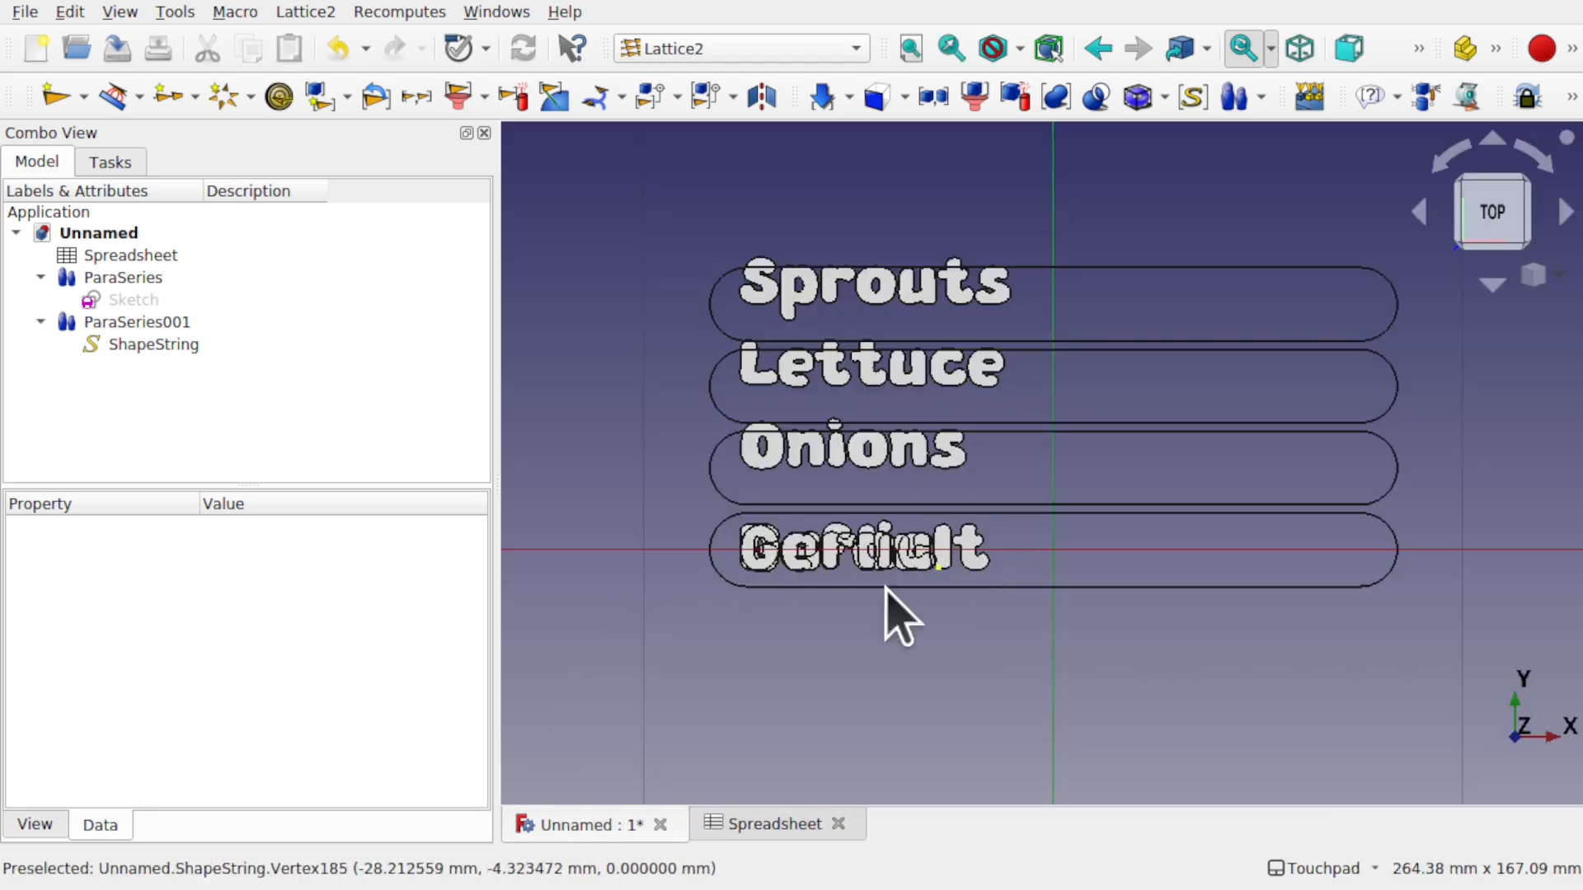
pyautogui.click(167, 347)
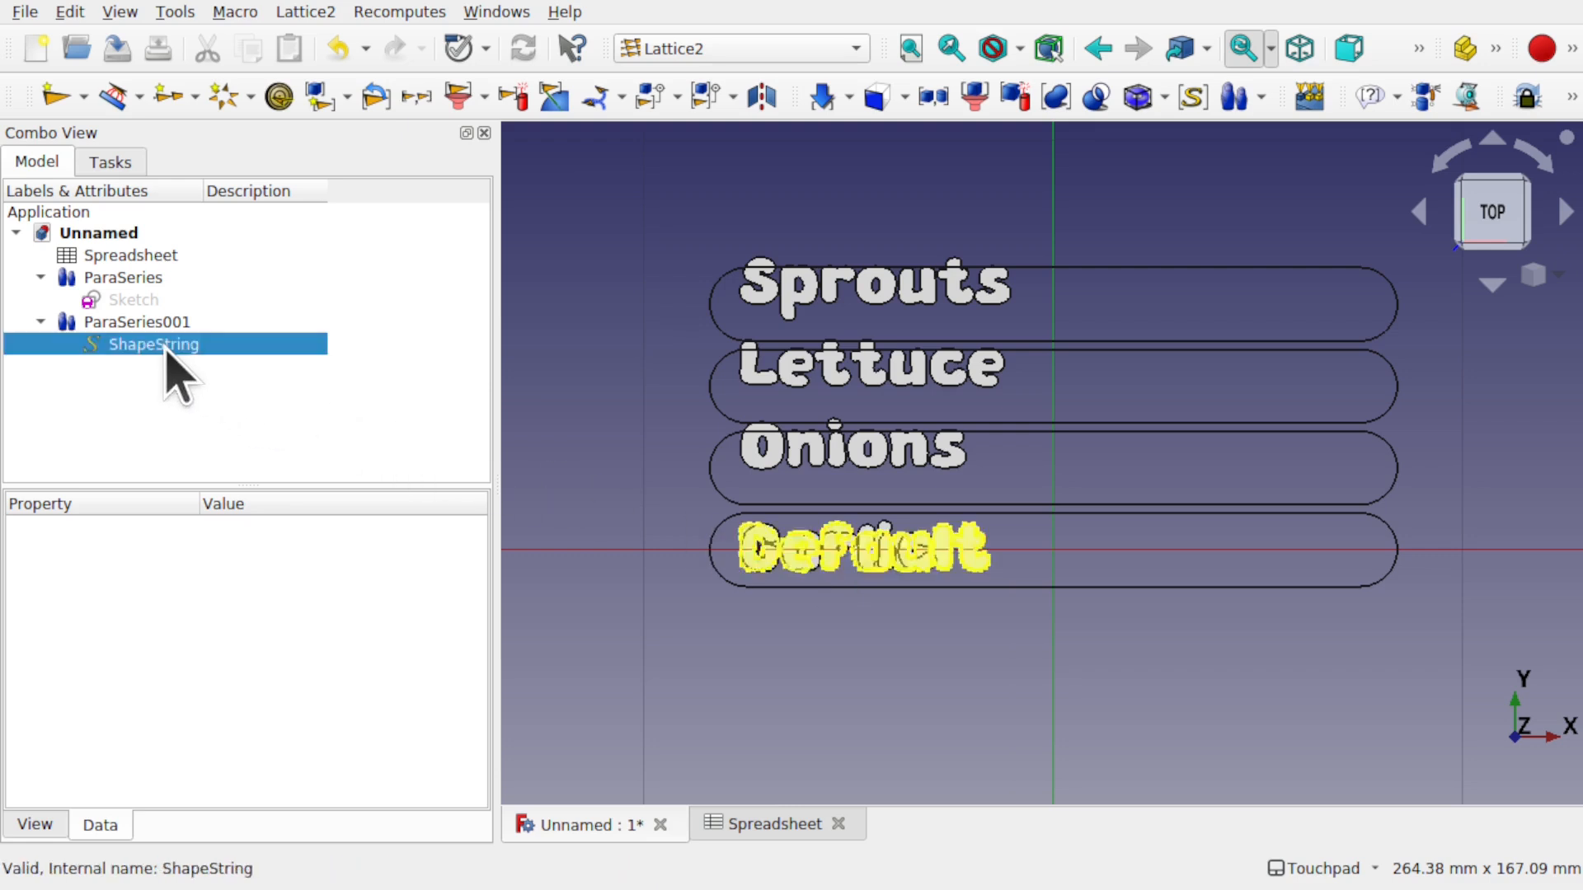
pyautogui.click(40, 323)
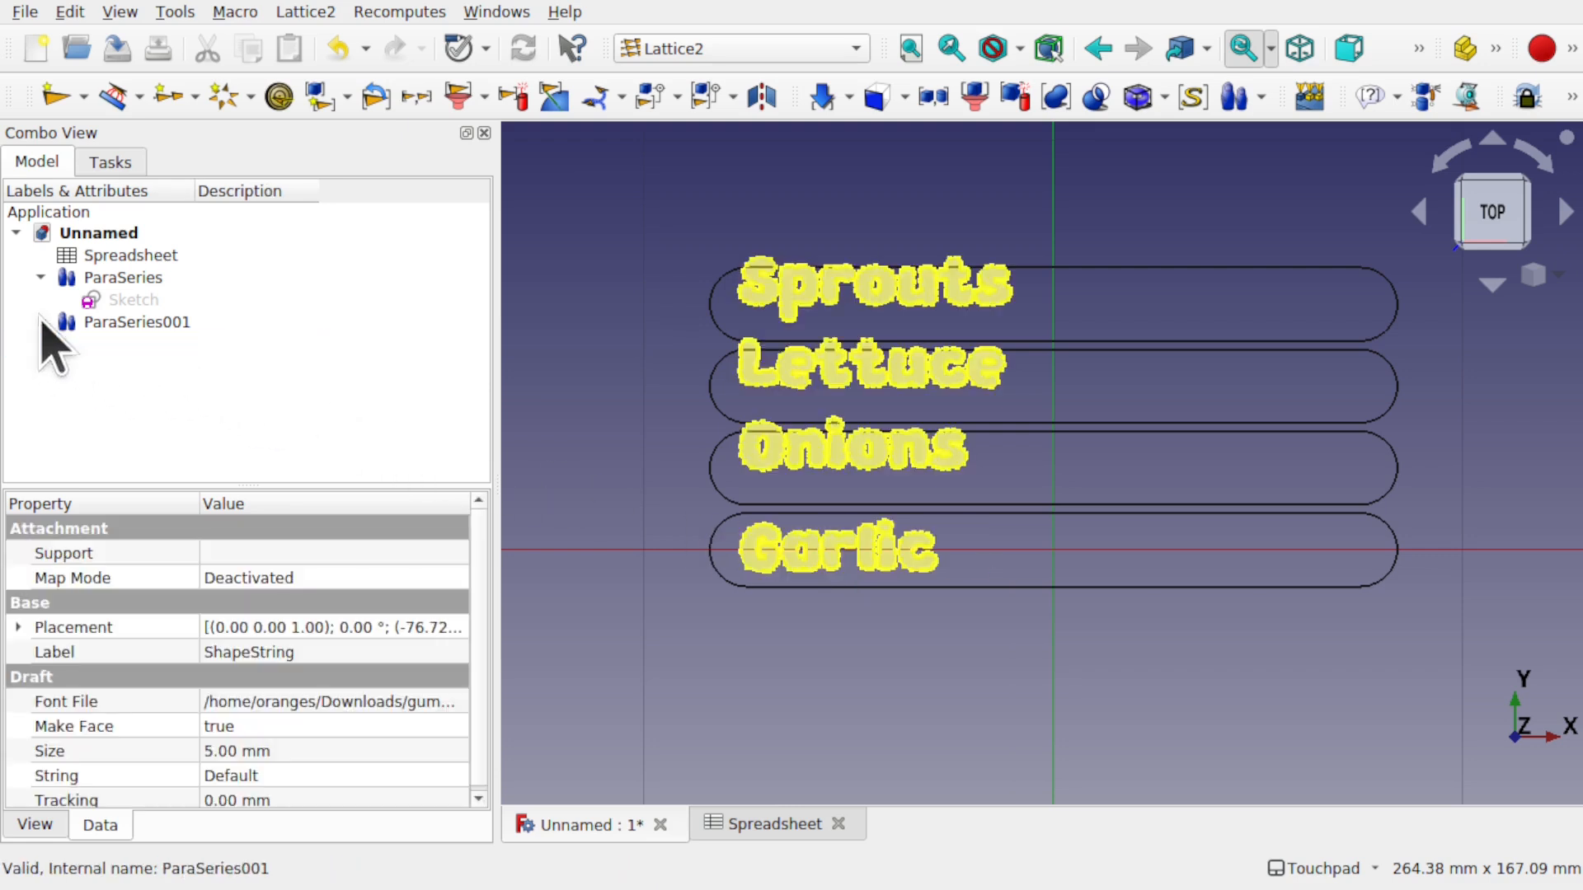
pyautogui.click(770, 825)
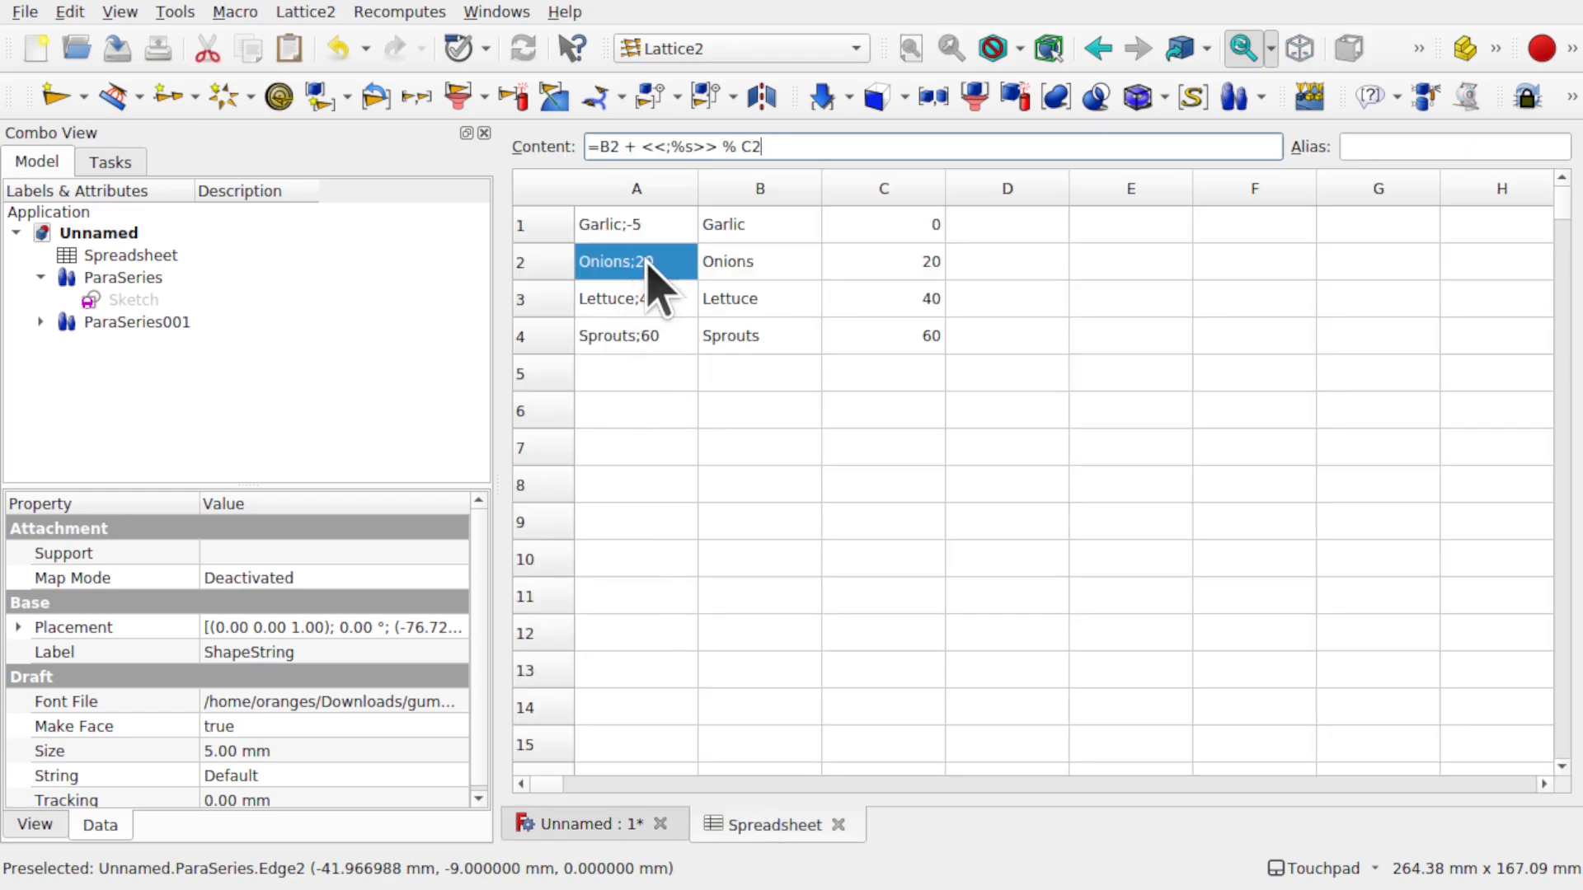
# - Subtract 5 from the A2–A4 offsets (Onions 15, Lettuce 35, Sprouts 55) and check the labels
pyautogui.click(742, 146)
pyautogui.write('(C2')
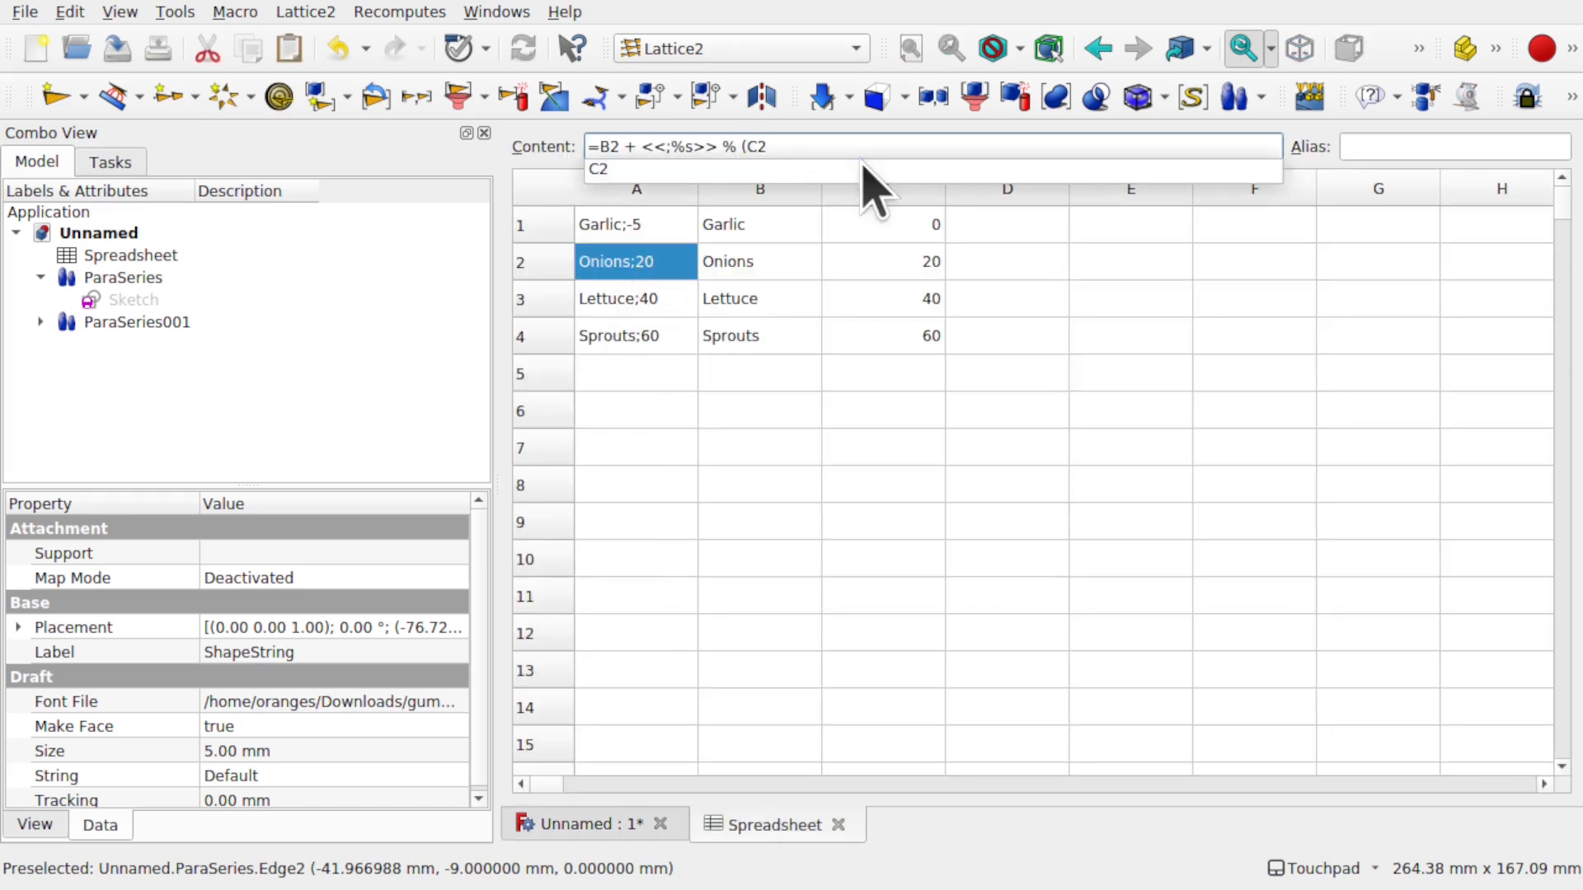
pyautogui.write('-5')
pyautogui.click(647, 305)
pyautogui.click(742, 146)
pyautogui.write('(C3-')
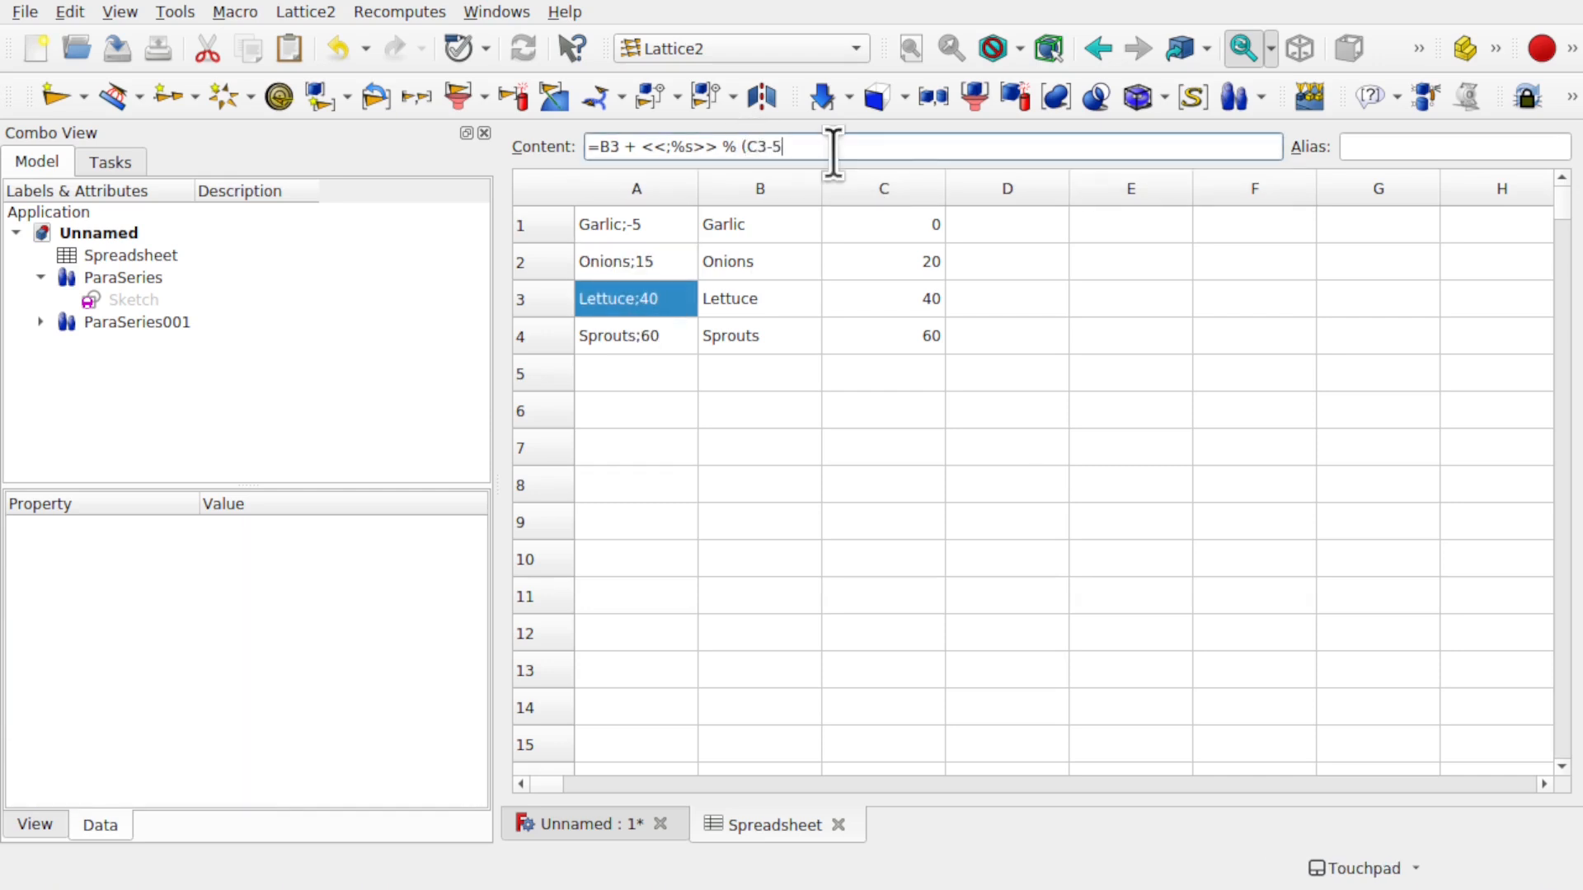
pyautogui.click(618, 336)
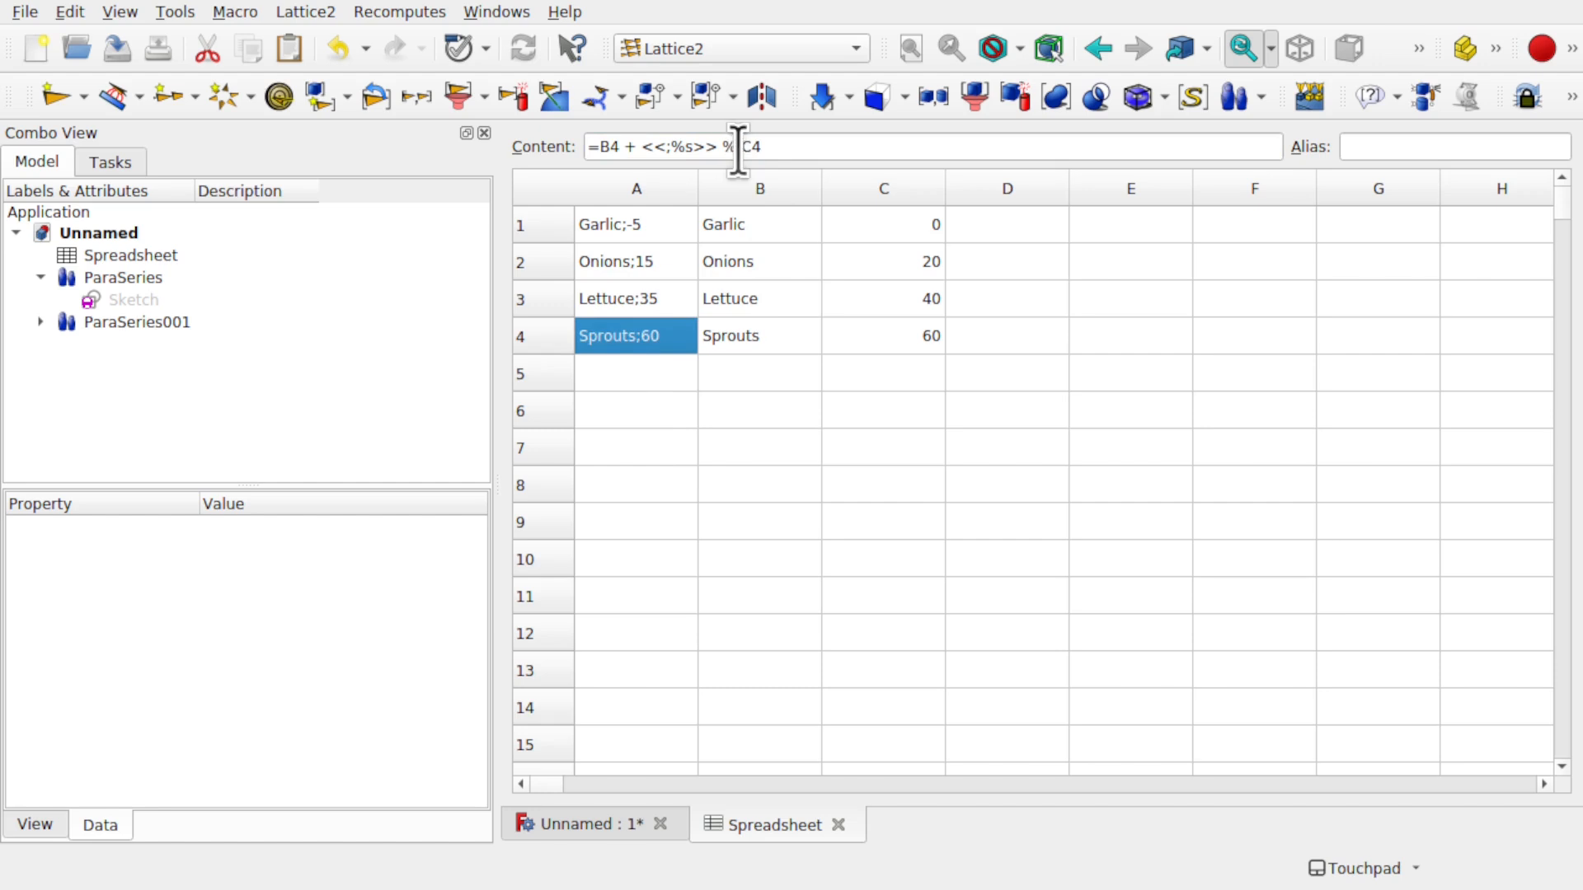
pyautogui.write('(')
pyautogui.press('Escape')
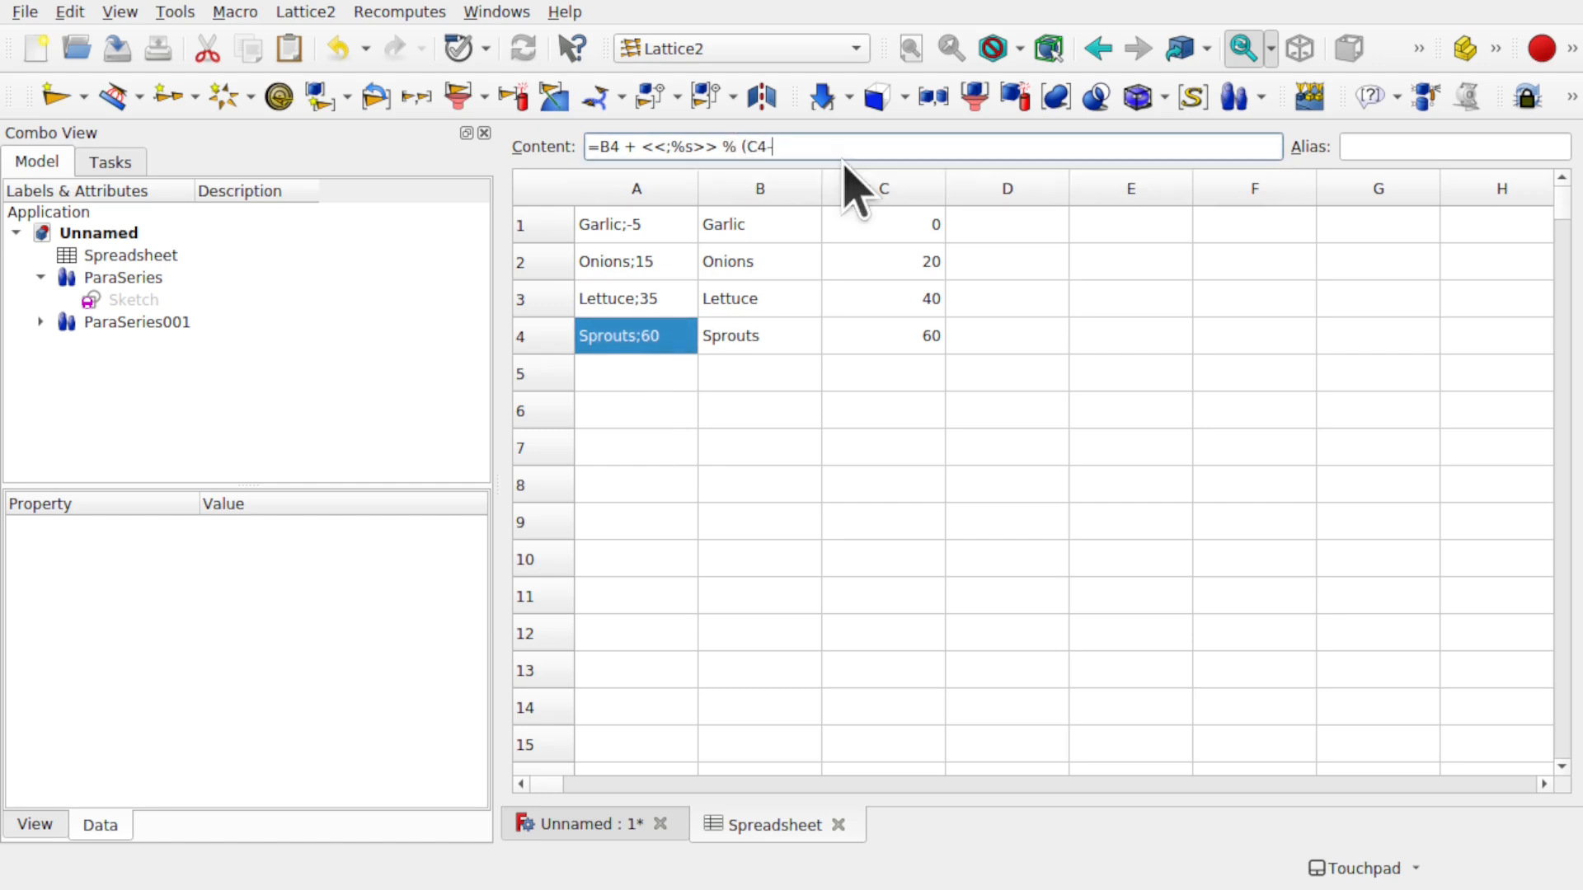
pyautogui.click(648, 372)
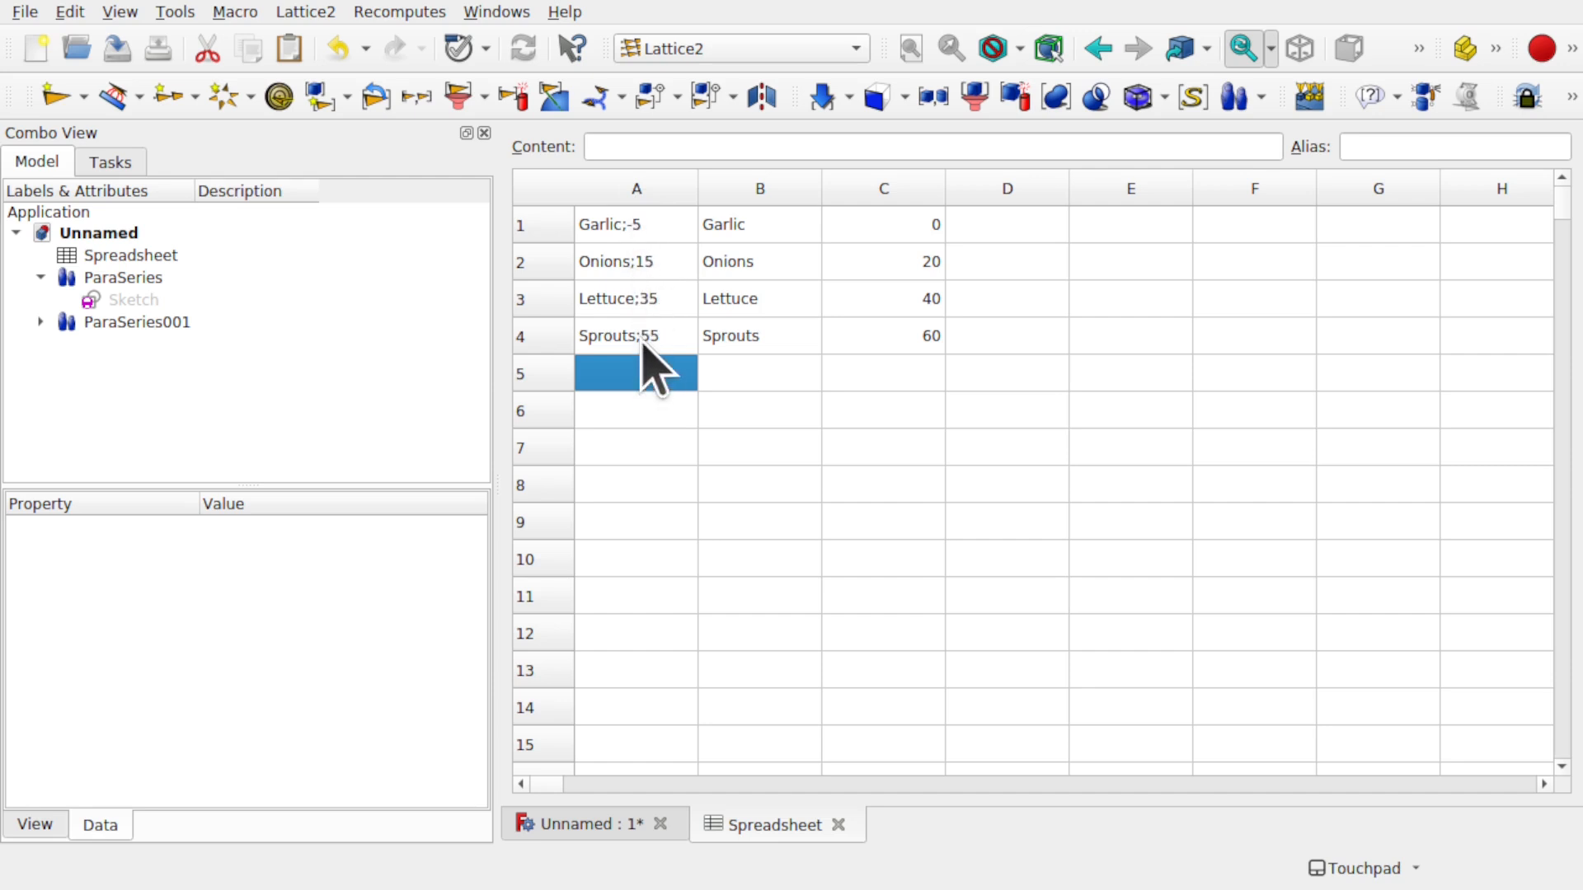
pyautogui.click(603, 824)
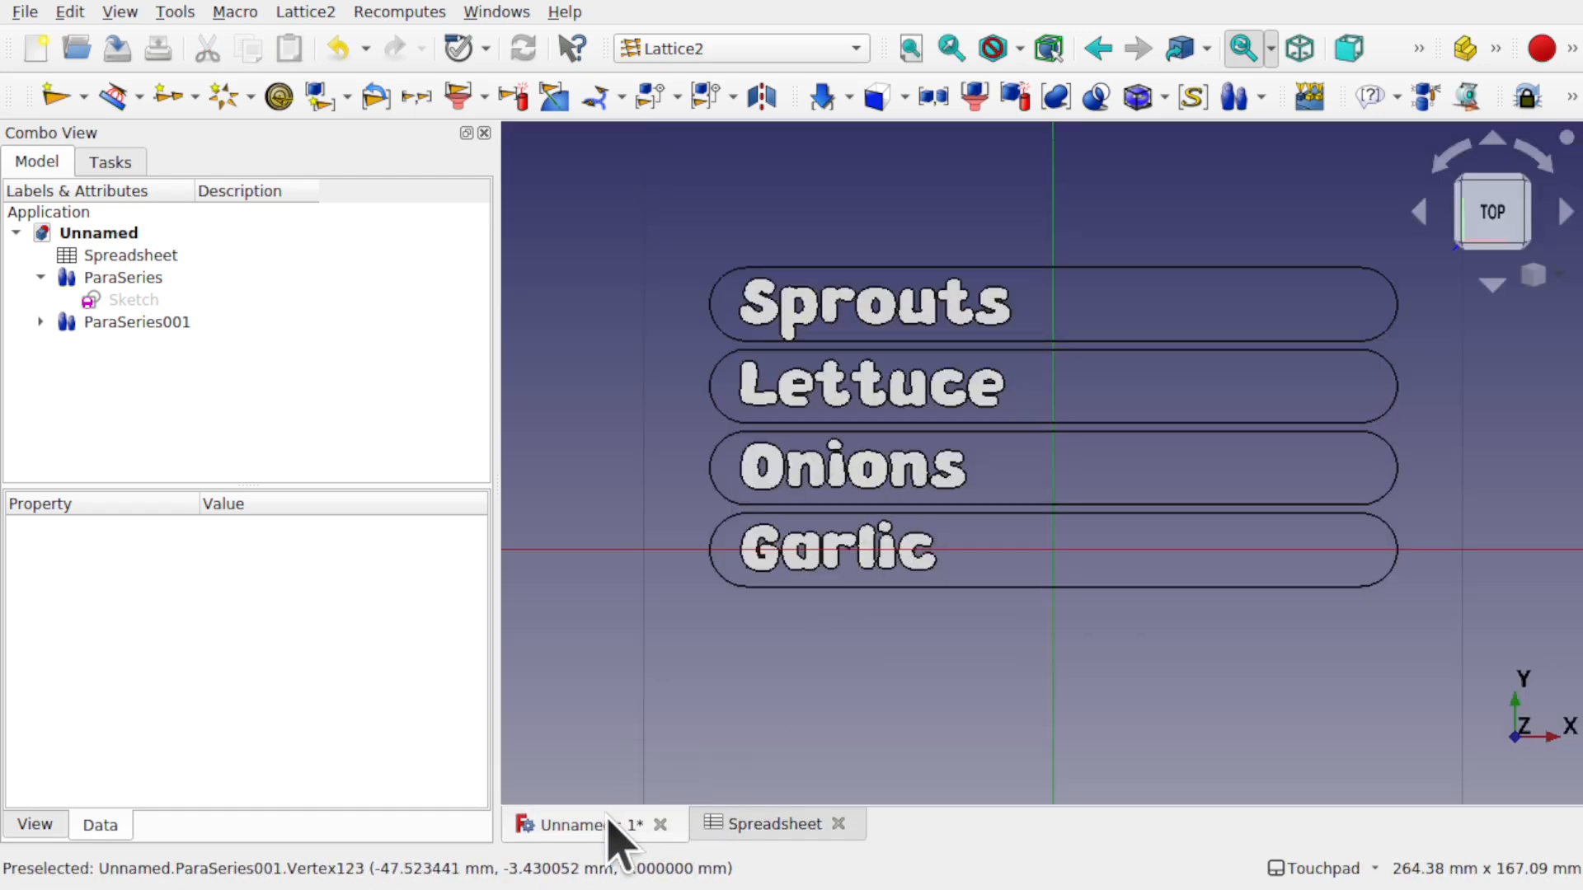
# - Copy the Sprouts row A4–C4 into row 5 of the spreadsheet
pyautogui.click(789, 825)
pyautogui.click(841, 416)
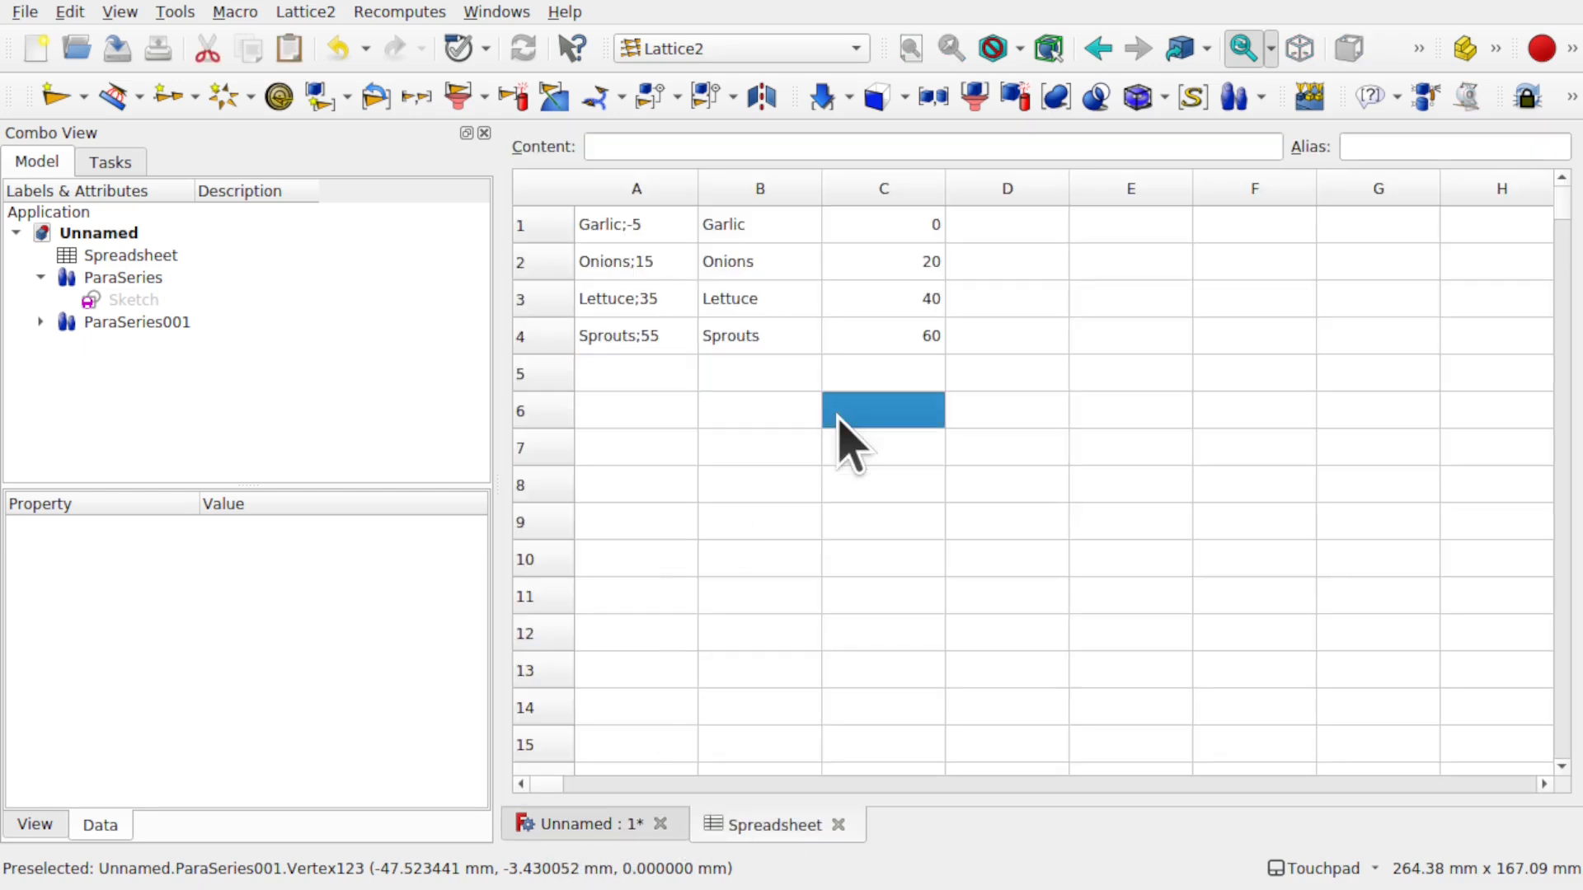
pyautogui.moveTo(662, 353); pyautogui.dragTo(912, 330)
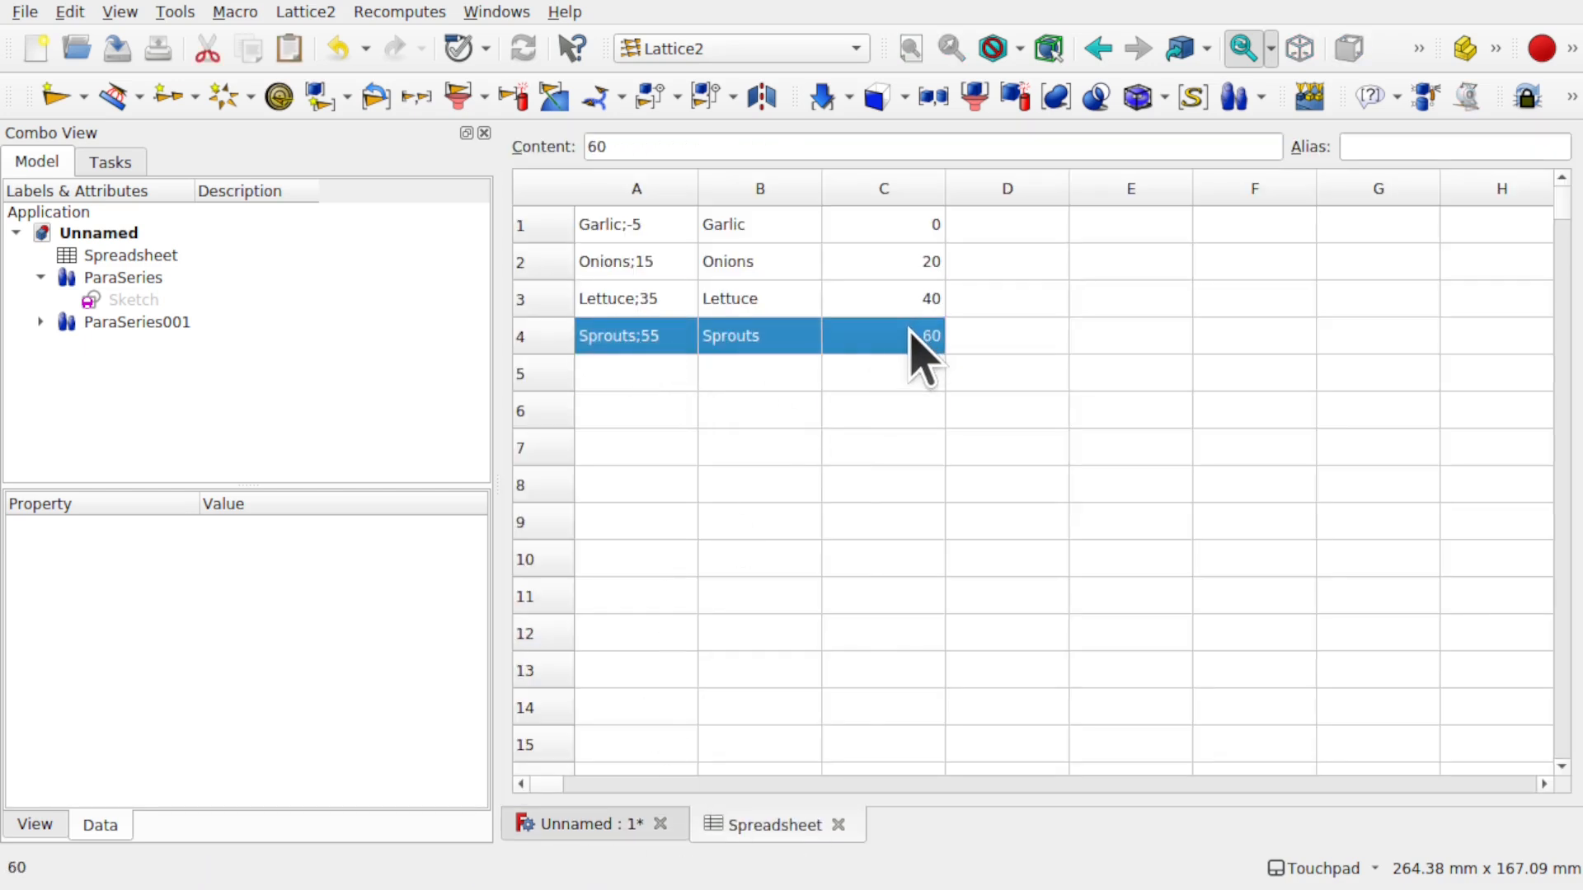
pyautogui.hotkey('ctrl', 'c')
pyautogui.click(643, 369)
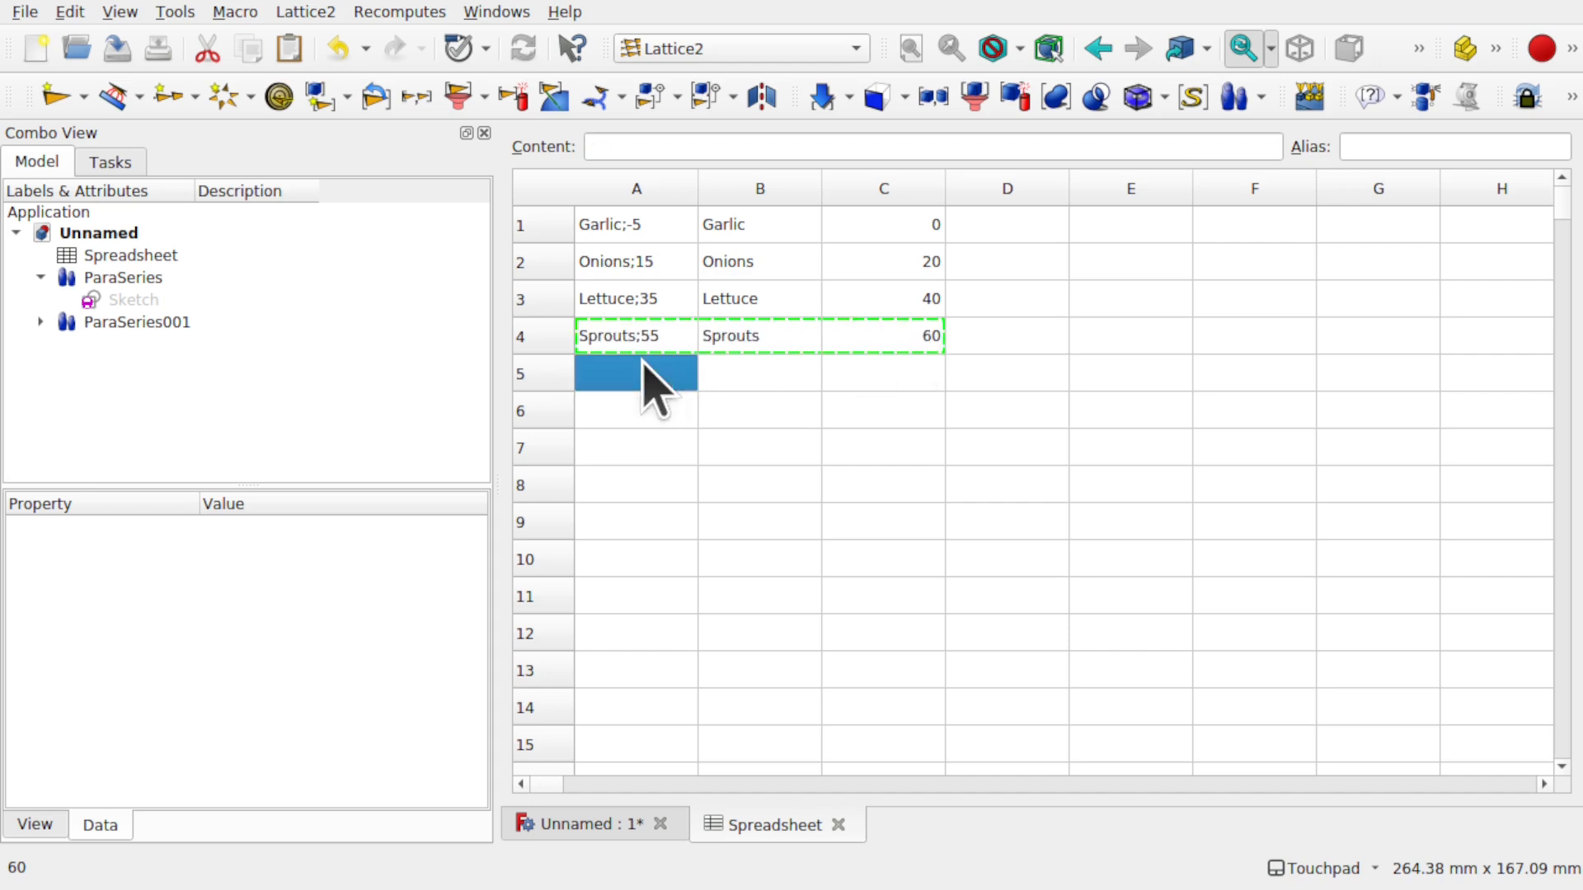
pyautogui.hotkey('ctrl', 'v')
pyautogui.click(767, 412)
# - Change row 5 to Sage with offset 80 and view the five slots
pyautogui.click(647, 372)
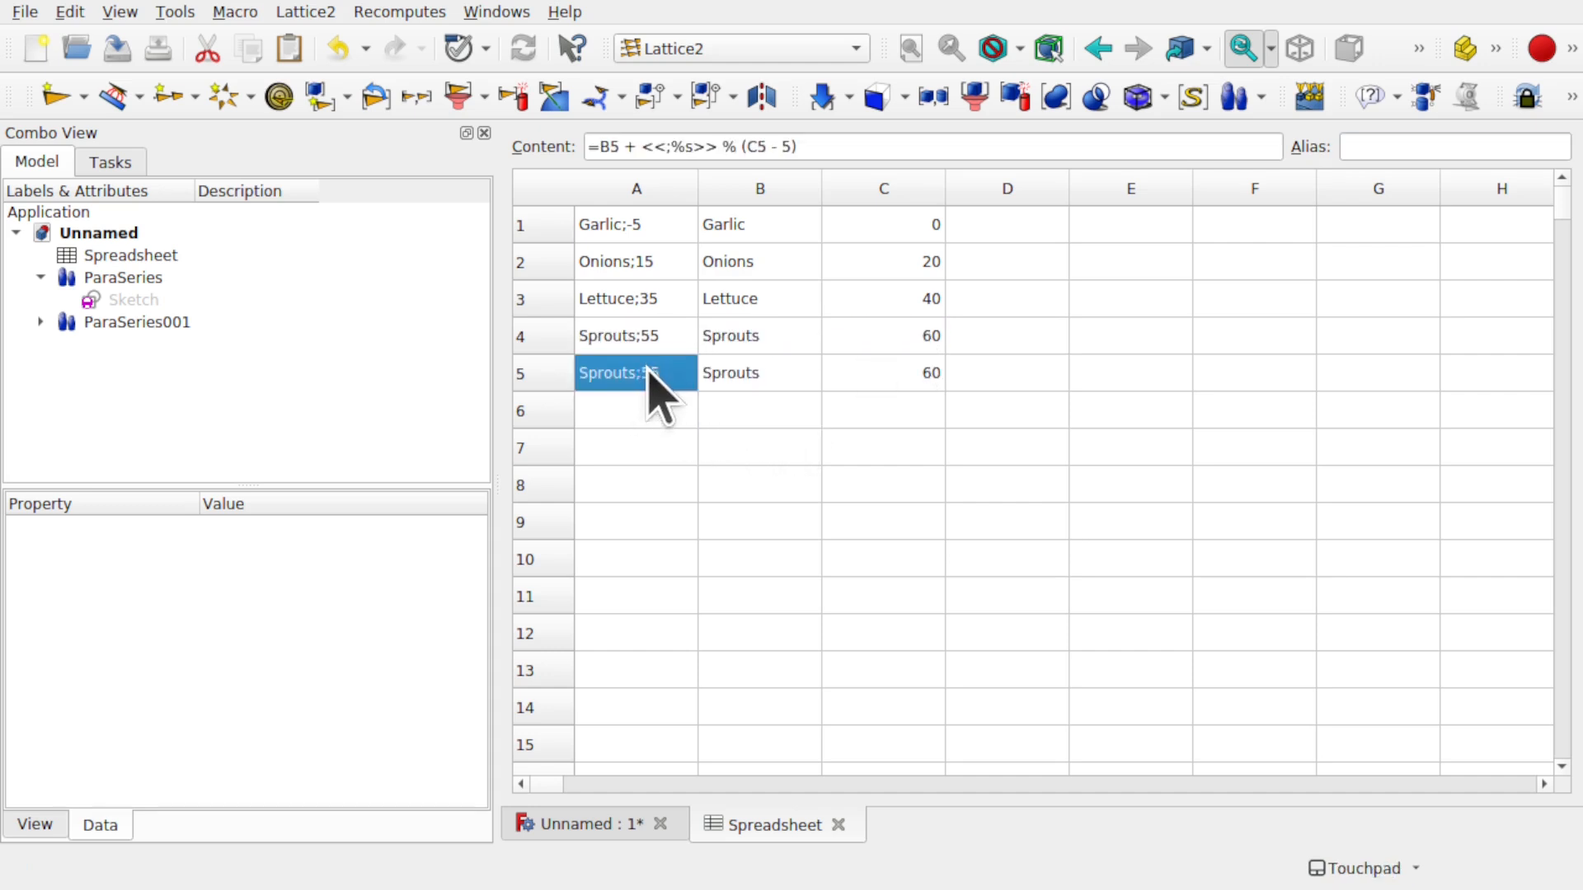
pyautogui.moveTo(831, 147); pyautogui.dragTo(735, 147)
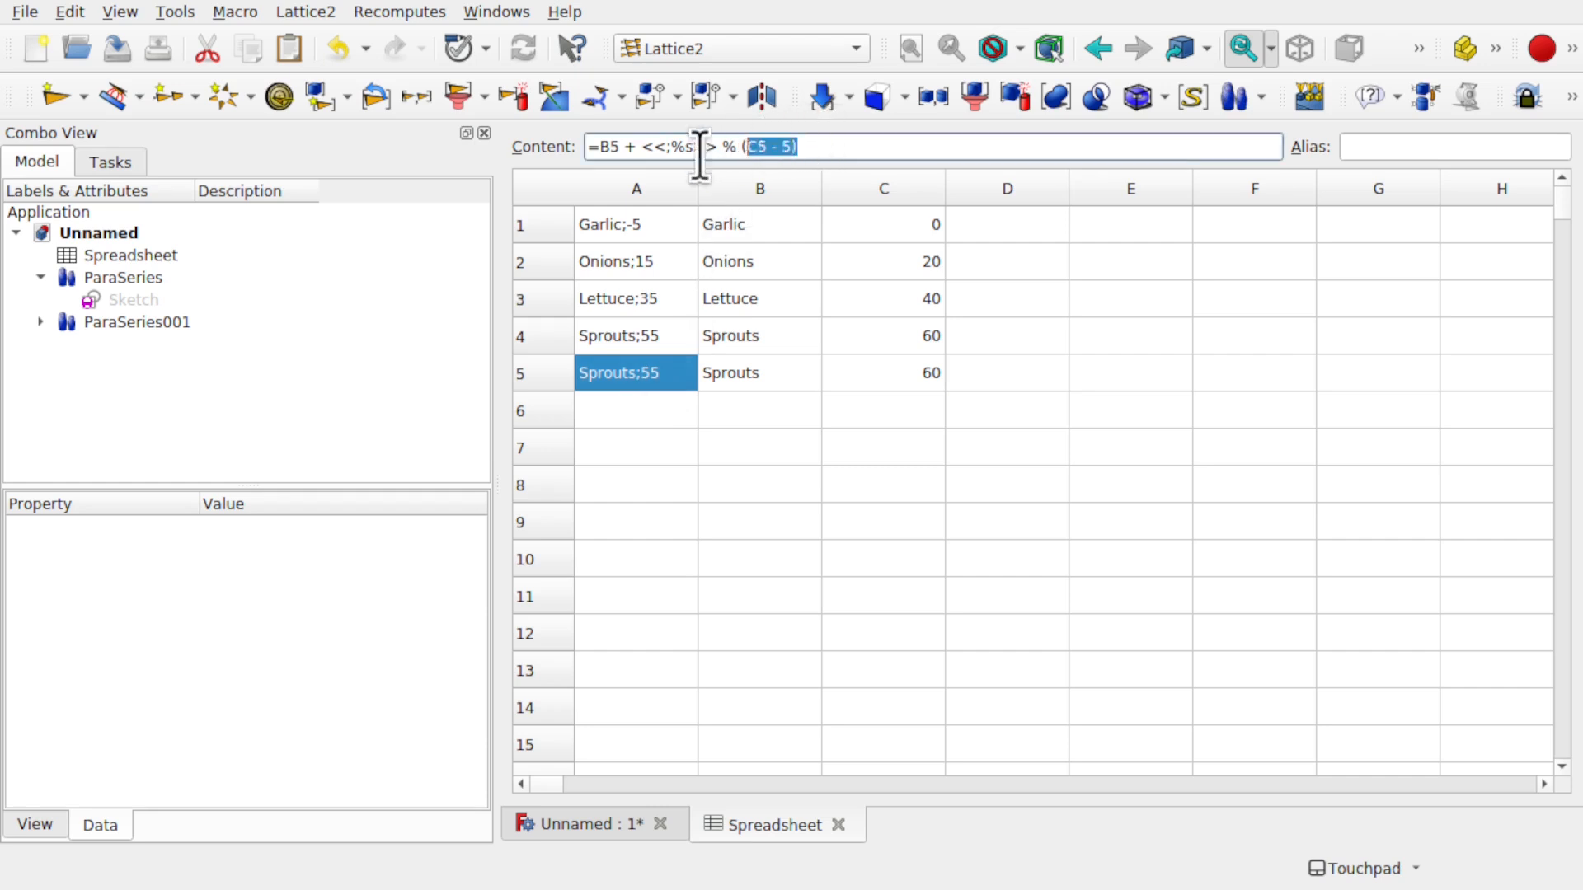
pyautogui.tripleClick(582, 147)
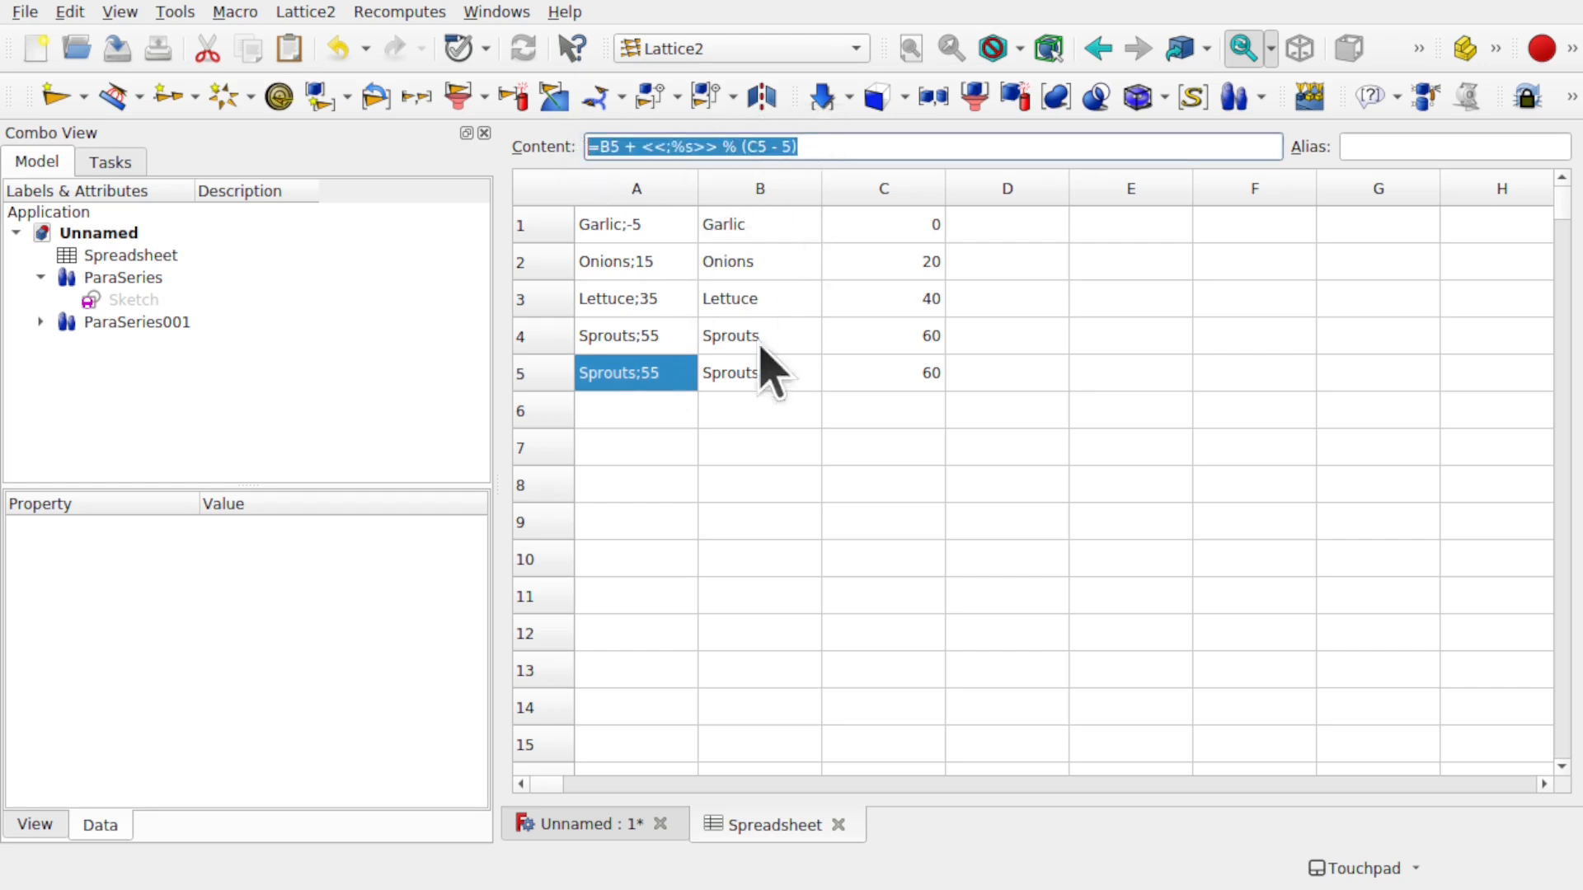
pyautogui.click(784, 379)
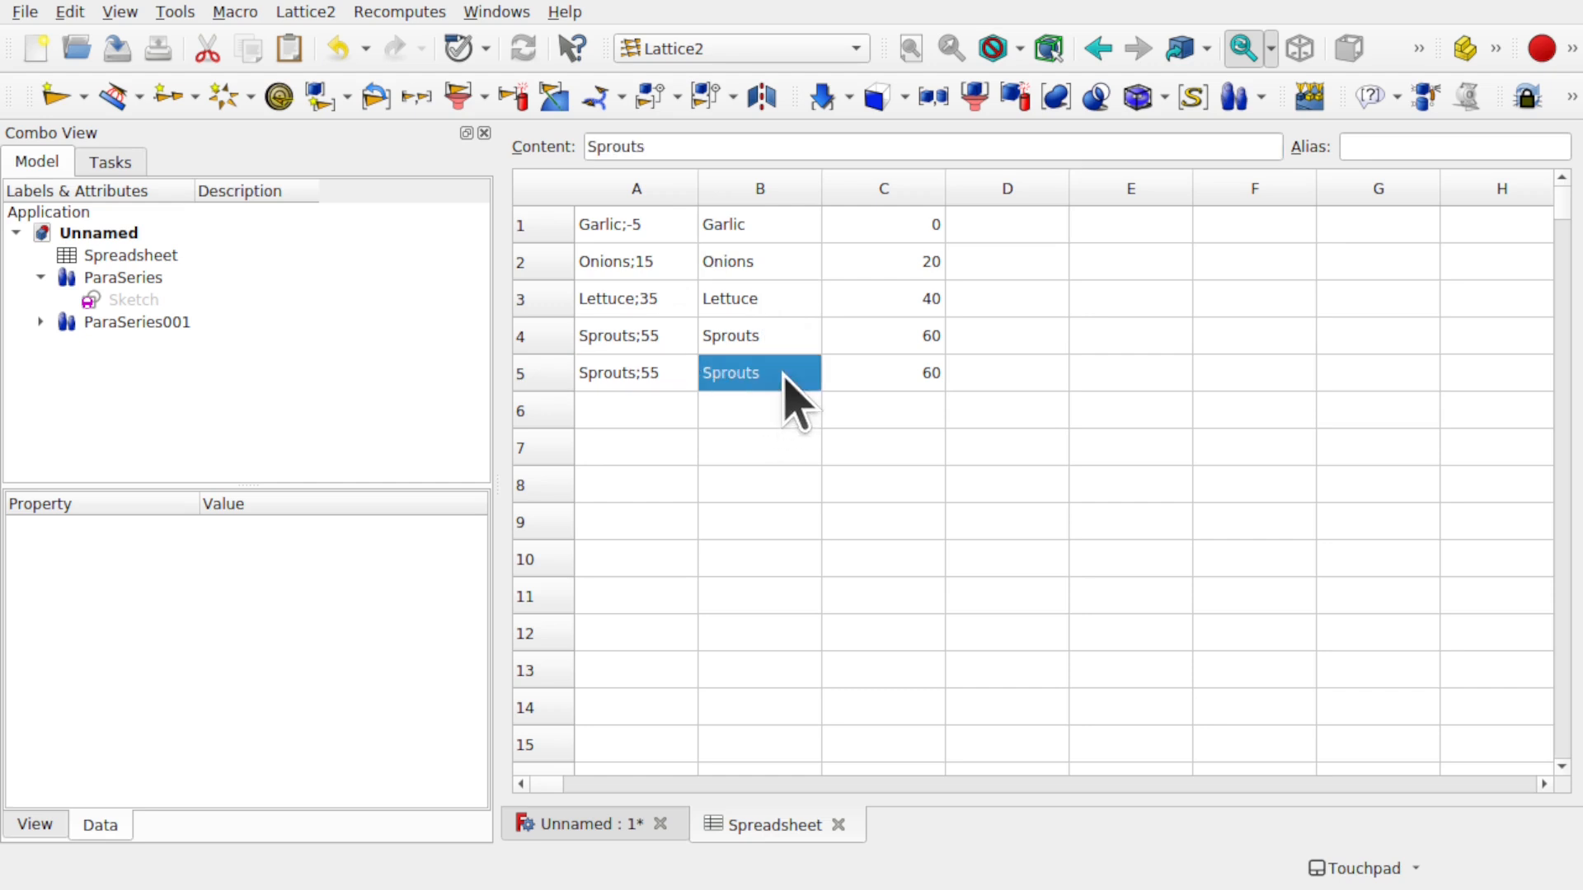
pyautogui.doubleClick(783, 378)
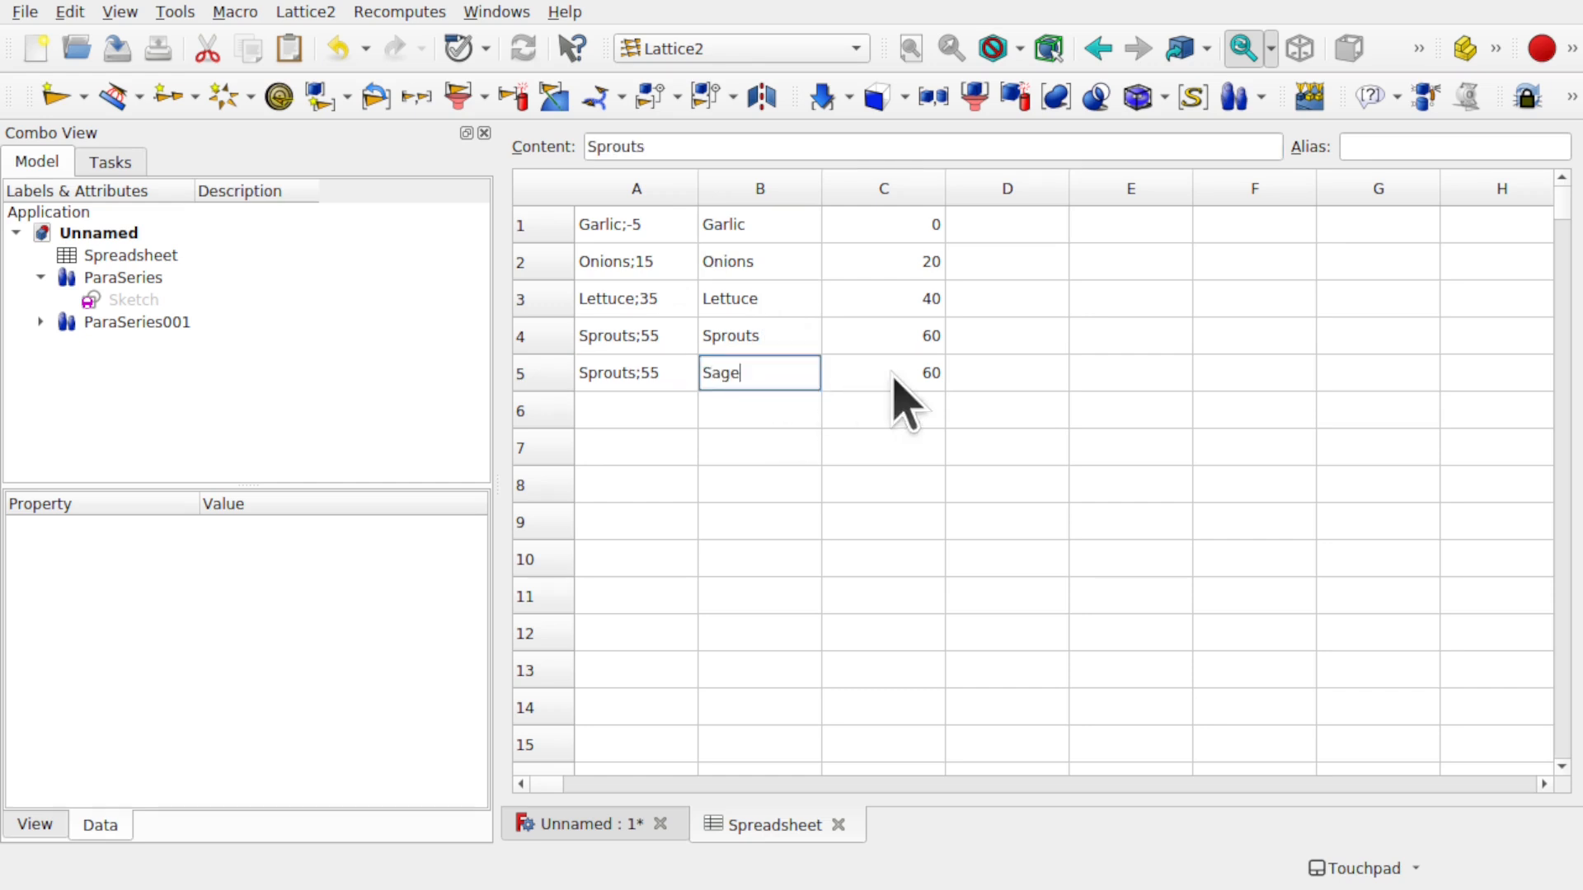
pyautogui.doubleClick(915, 375)
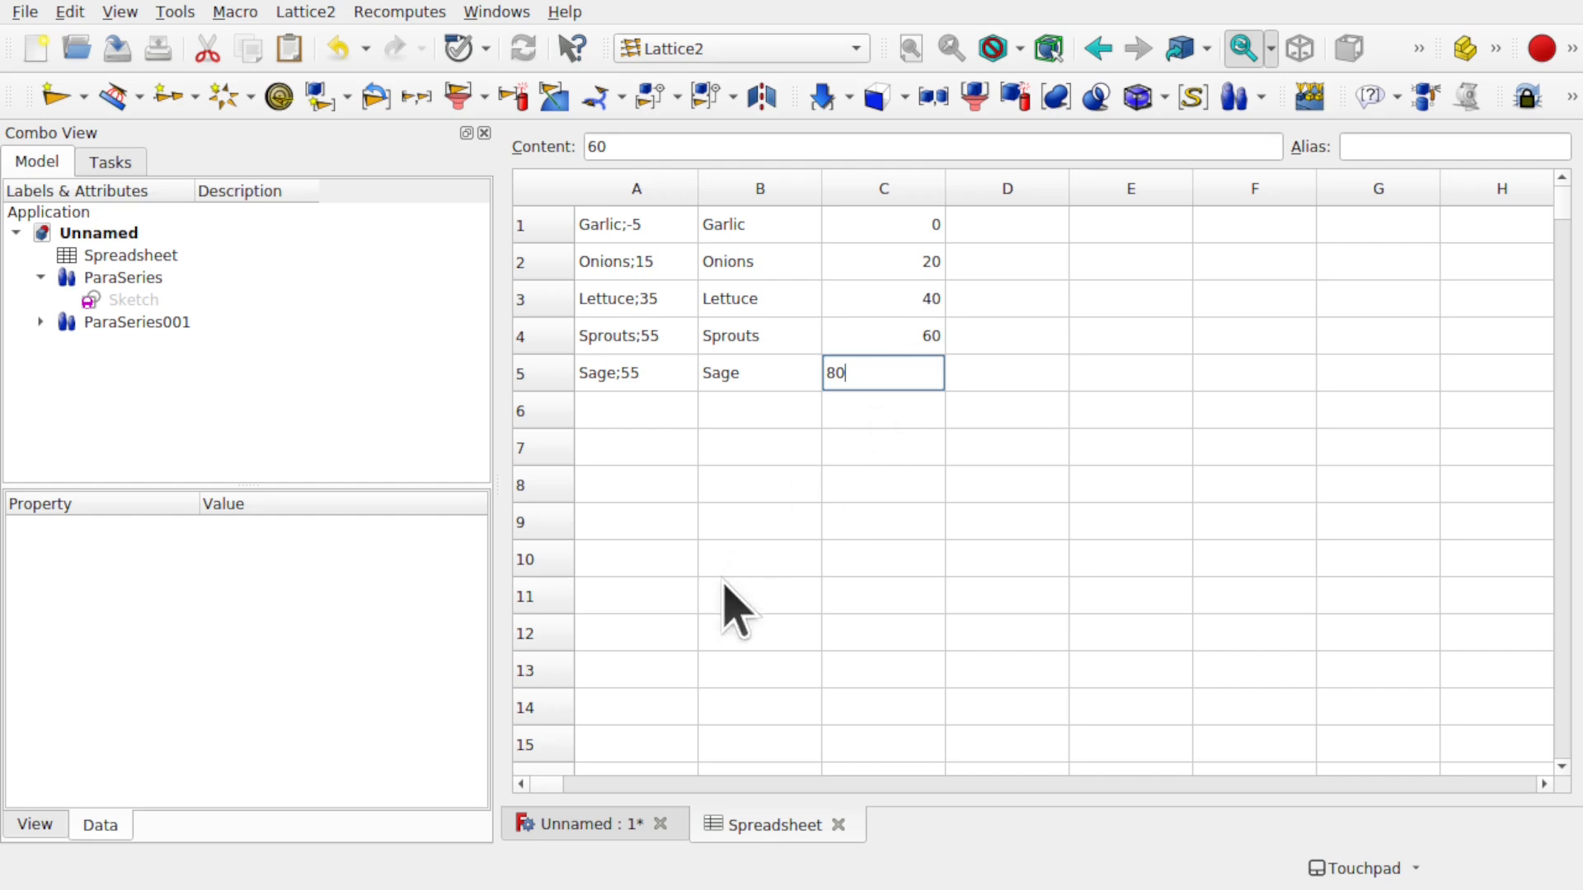
pyautogui.press('Return')
pyautogui.click(595, 824)
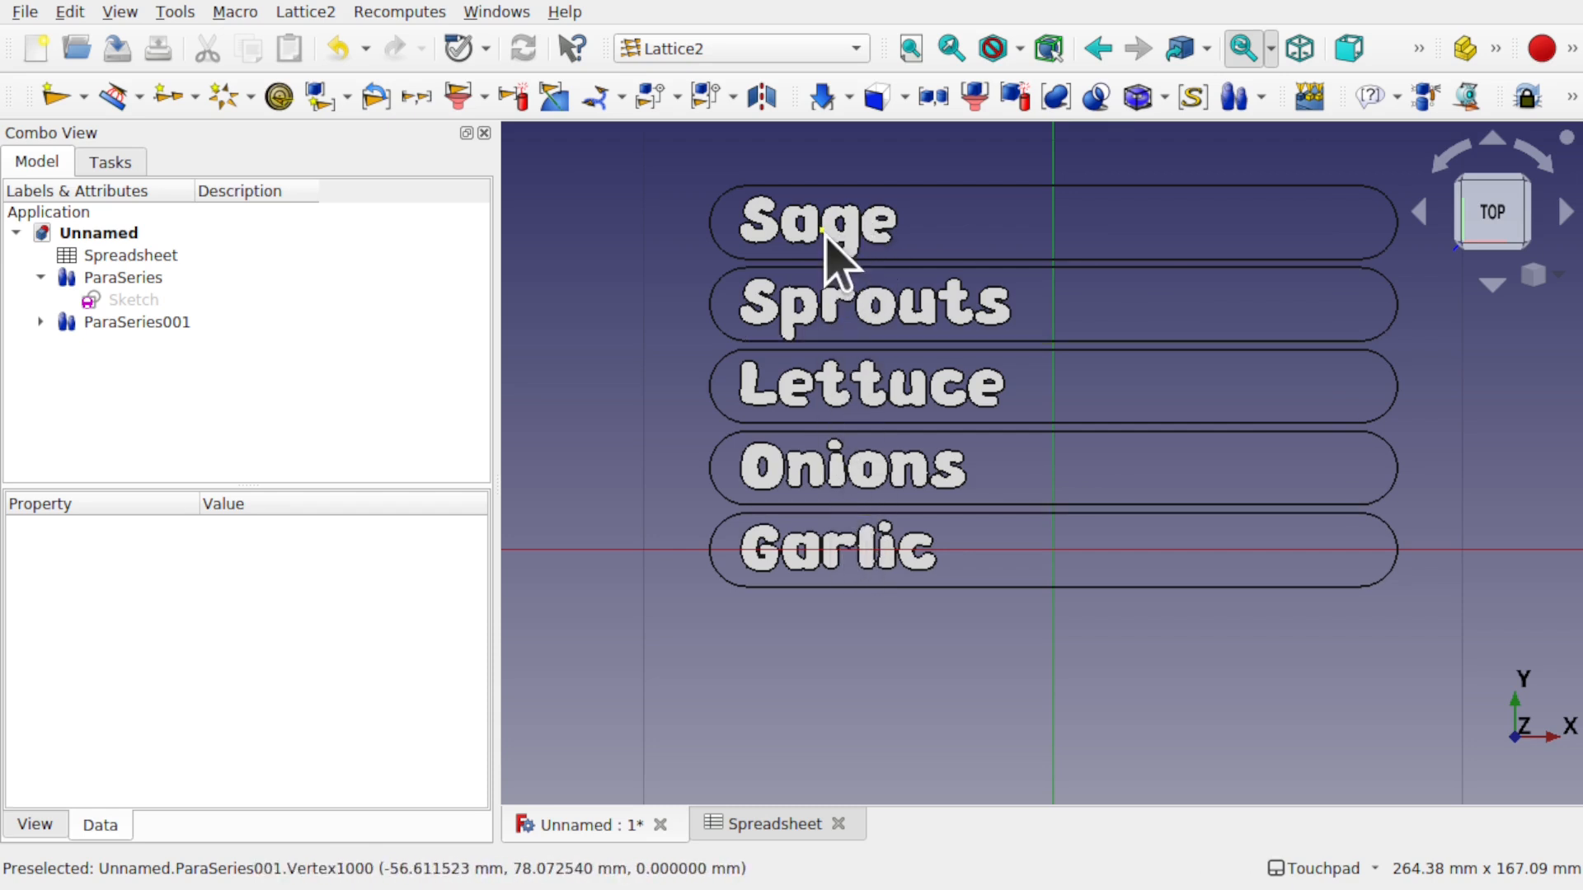
# - Set ParaSeries001's Recomputing property to Disabled
pyautogui.click(97, 321)
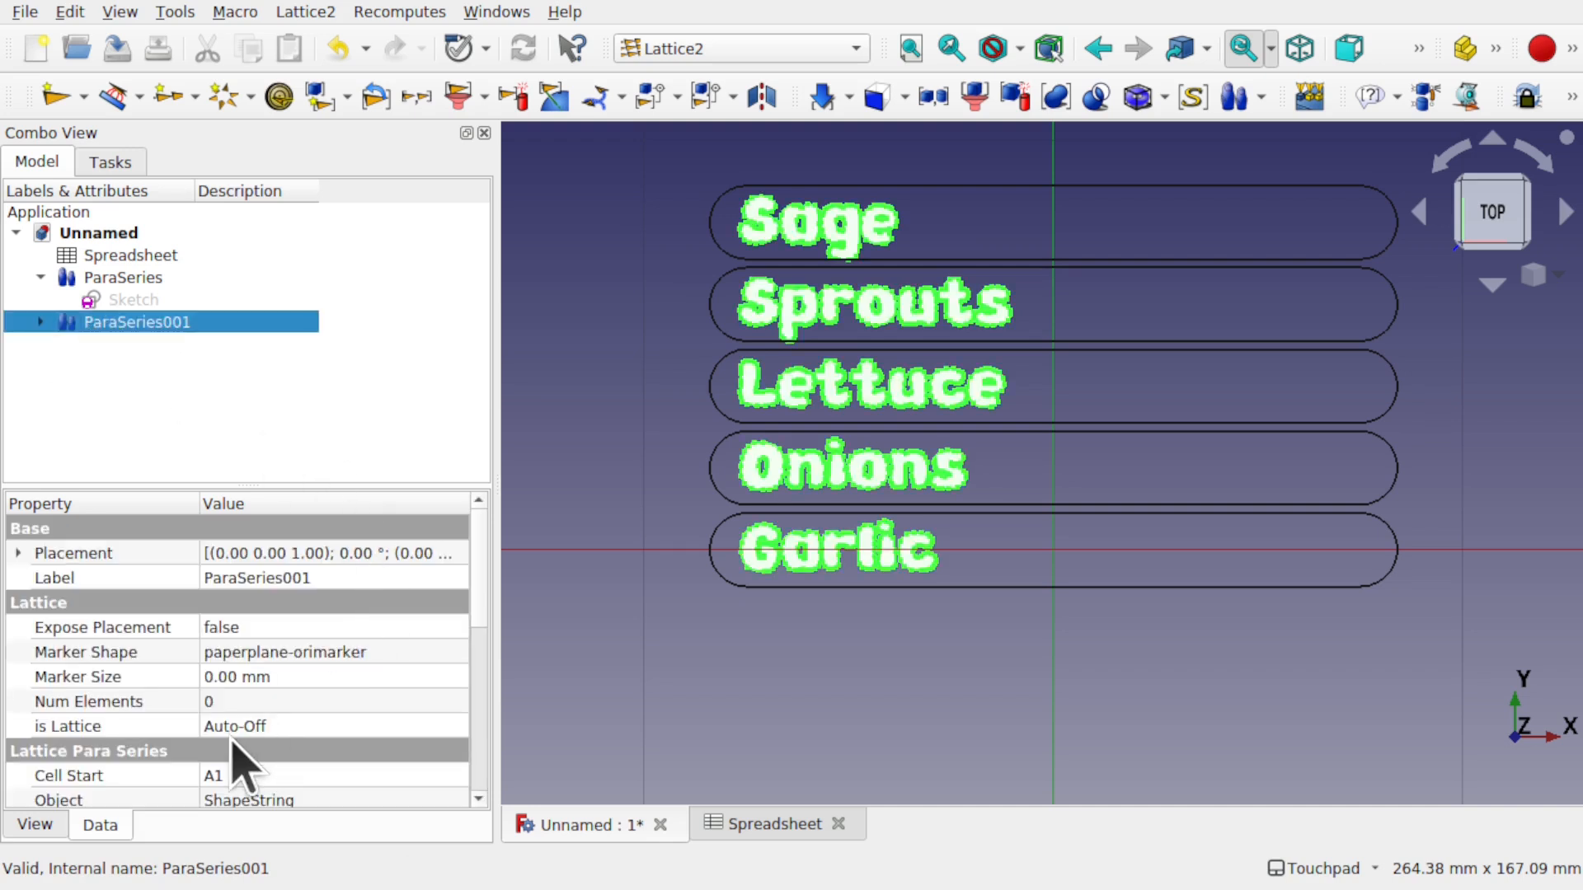
pyautogui.scroll(-3, 484, 643)
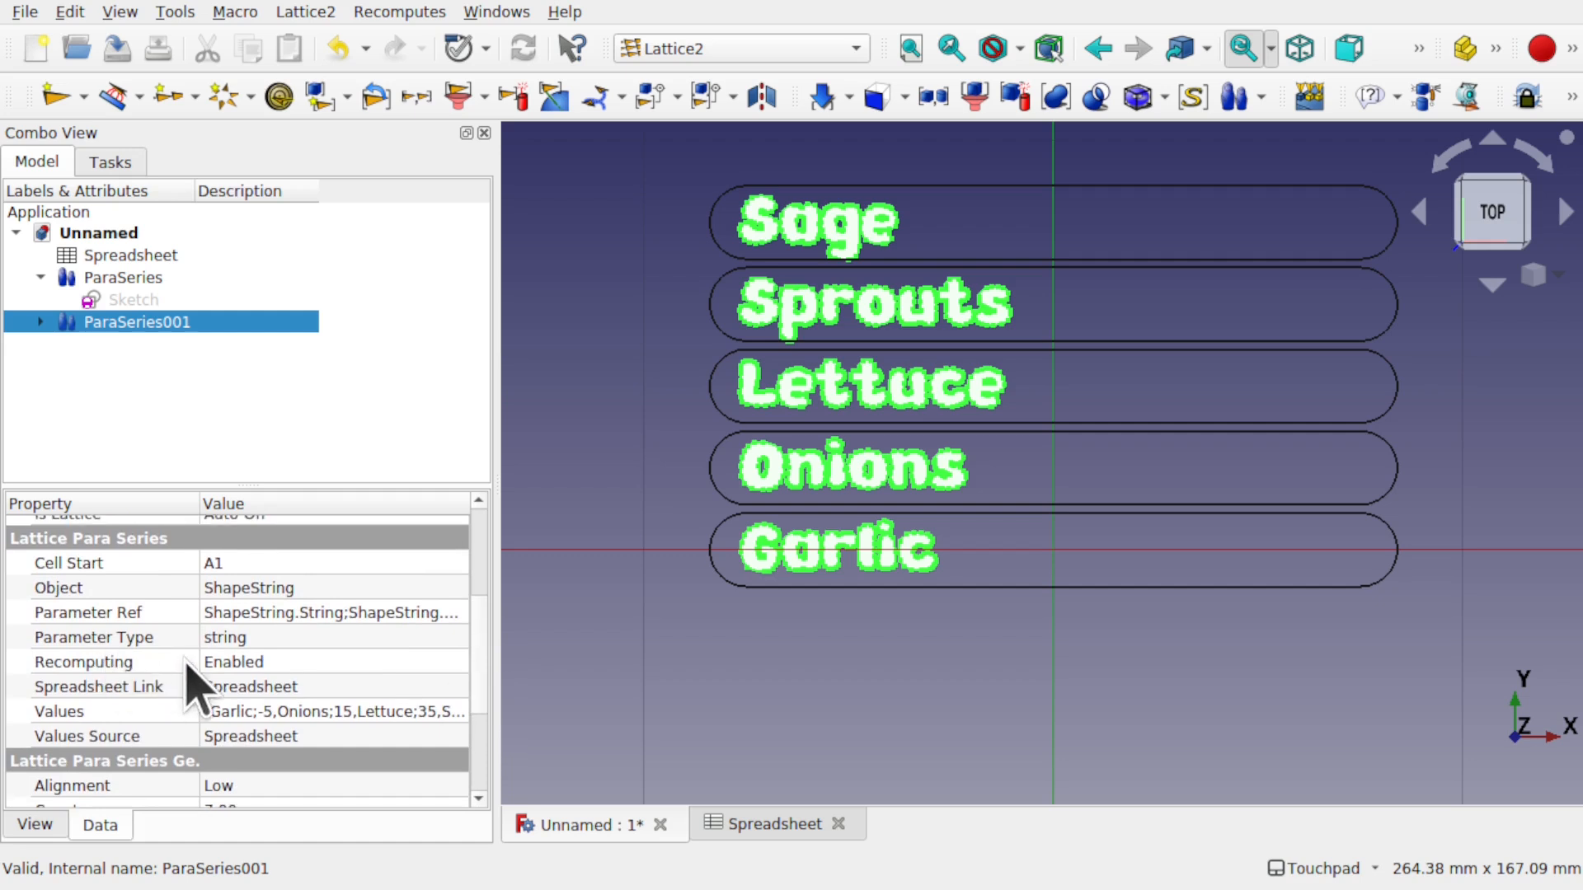
pyautogui.click(301, 665)
pyautogui.click(301, 665)
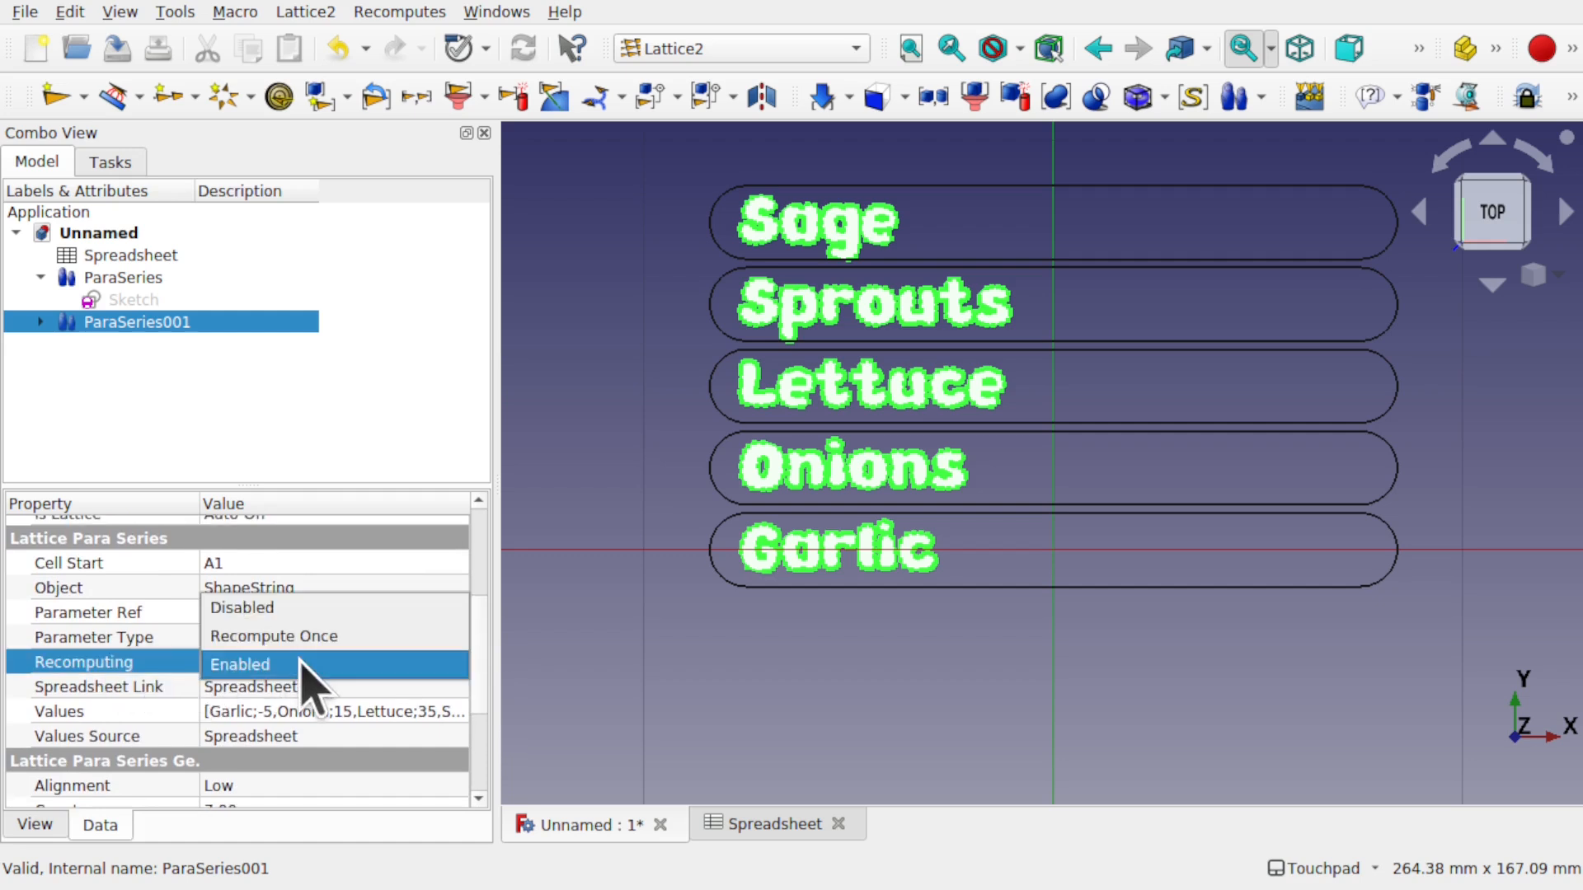
pyautogui.click(305, 610)
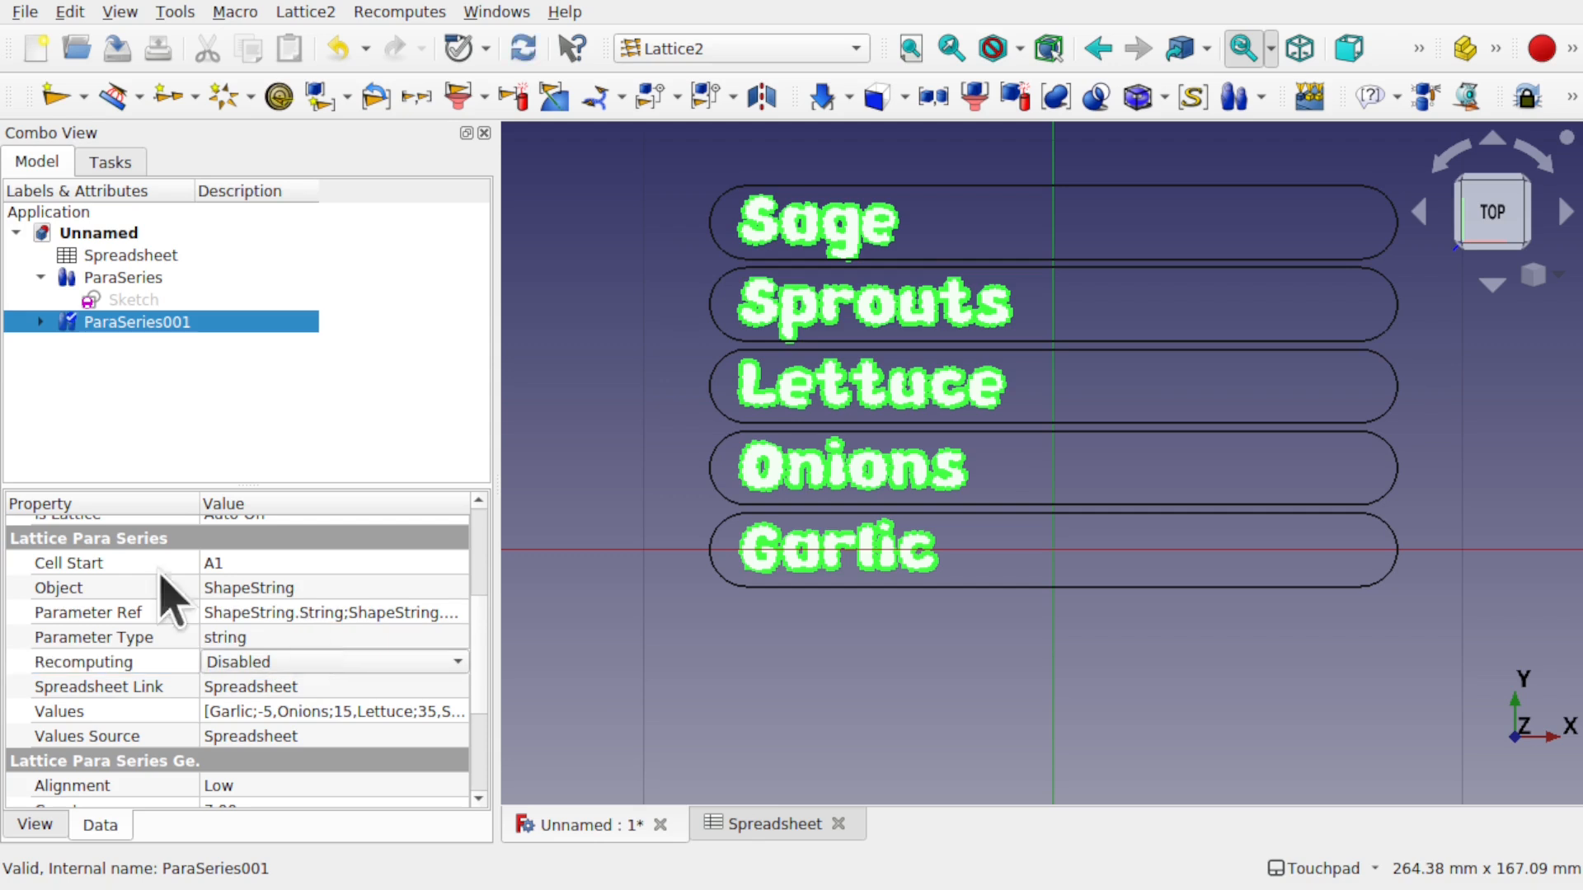
# - Disable Recomputing on ParaSeries too, then reopen the spreadsheet and select row 5
pyautogui.click(141, 280)
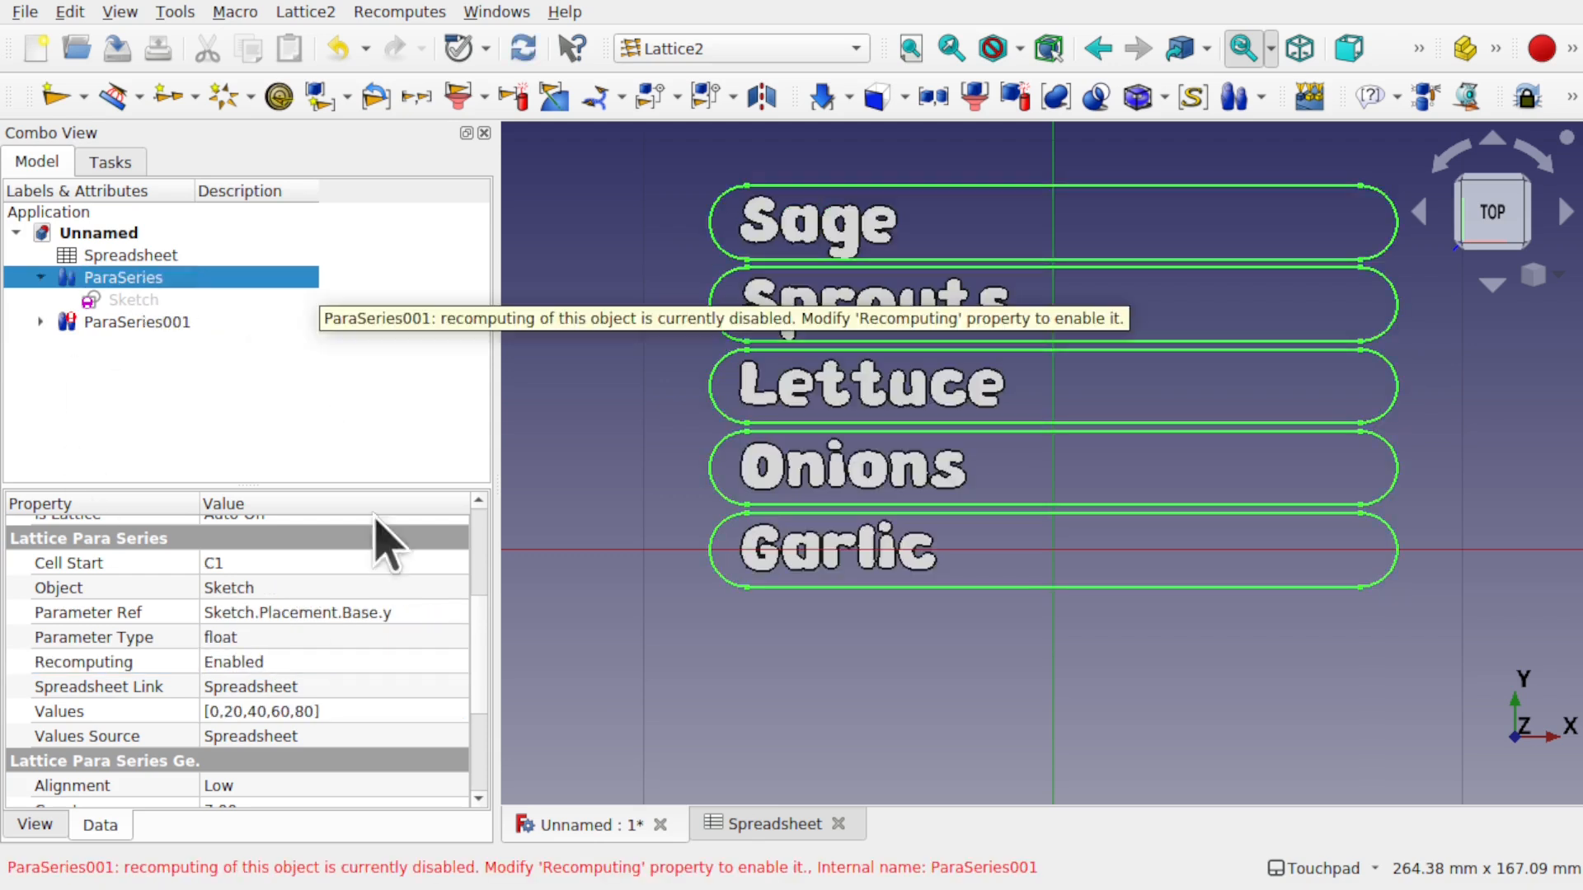
pyautogui.click(275, 658)
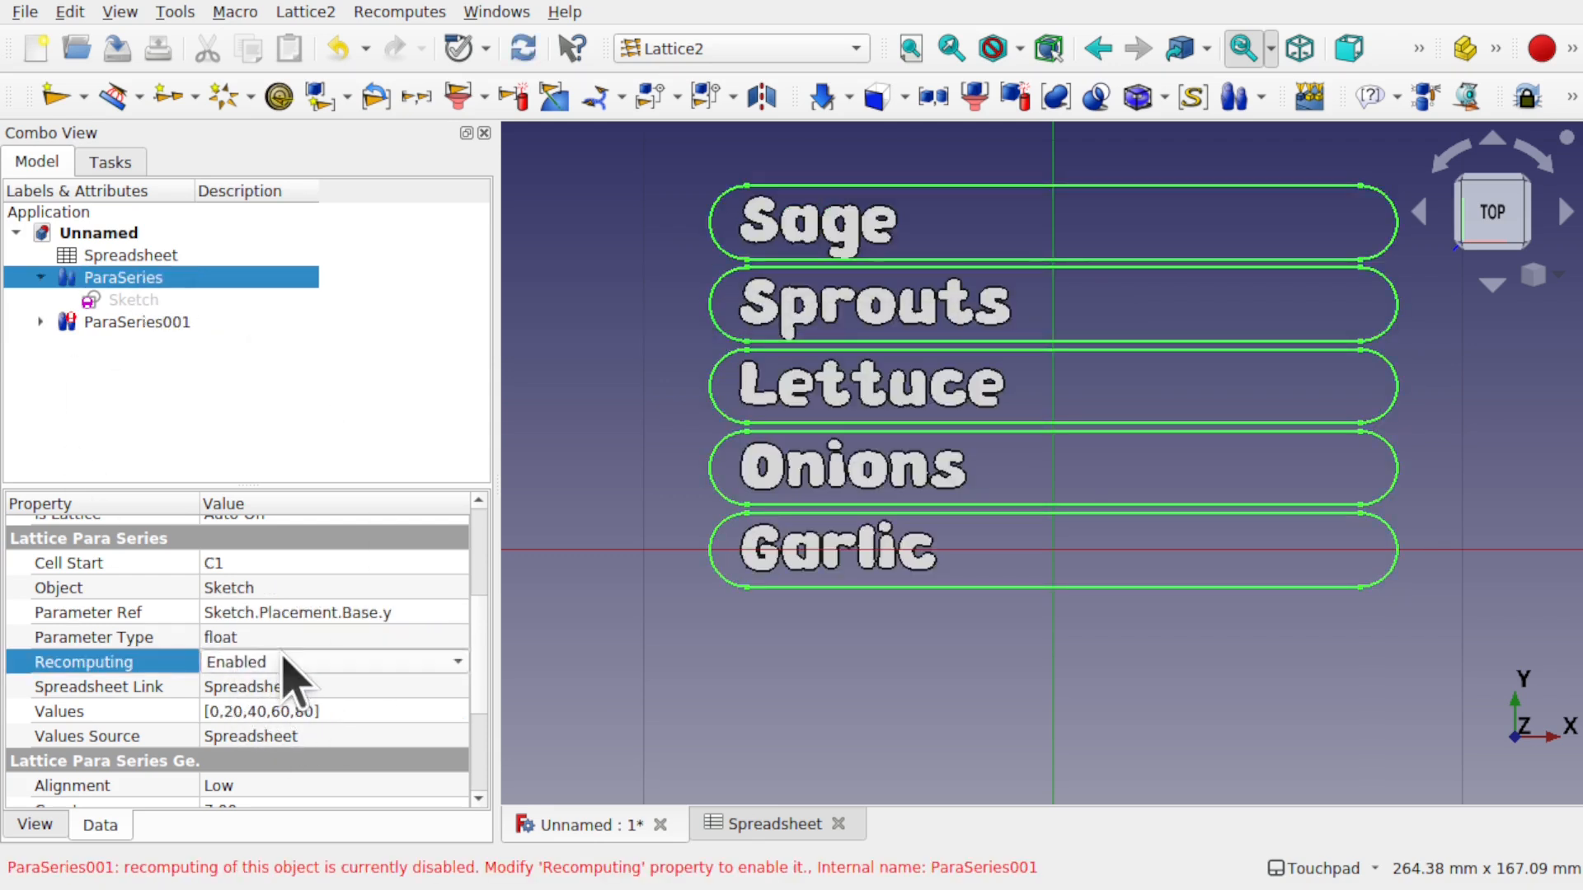
pyautogui.click(277, 659)
pyautogui.click(292, 614)
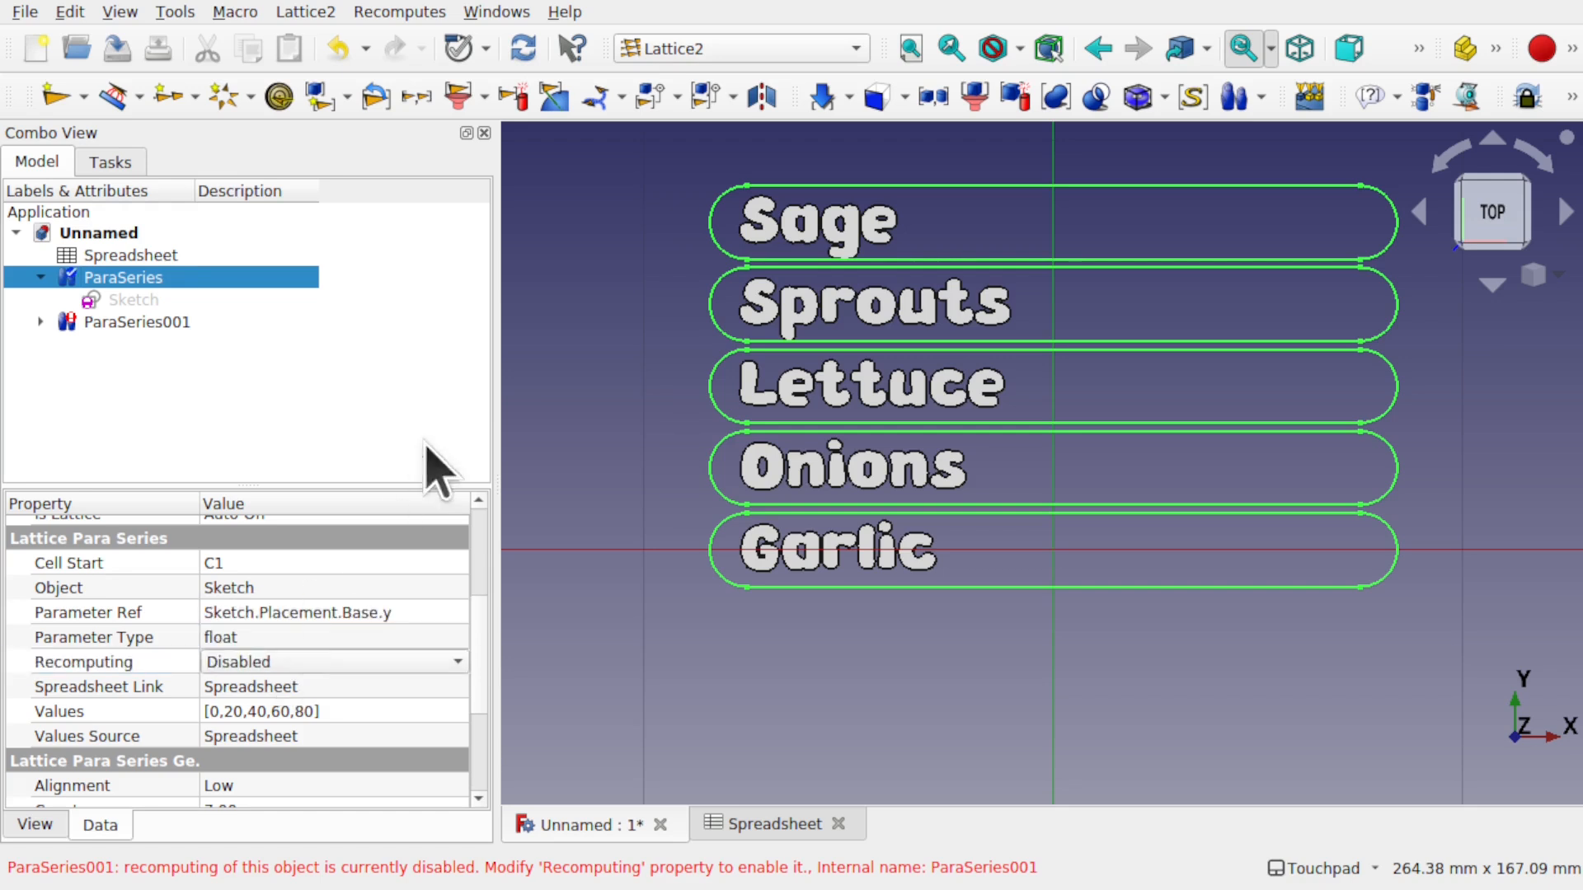
pyautogui.doubleClick(180, 257)
pyautogui.moveTo(637, 372); pyautogui.dragTo(874, 373)
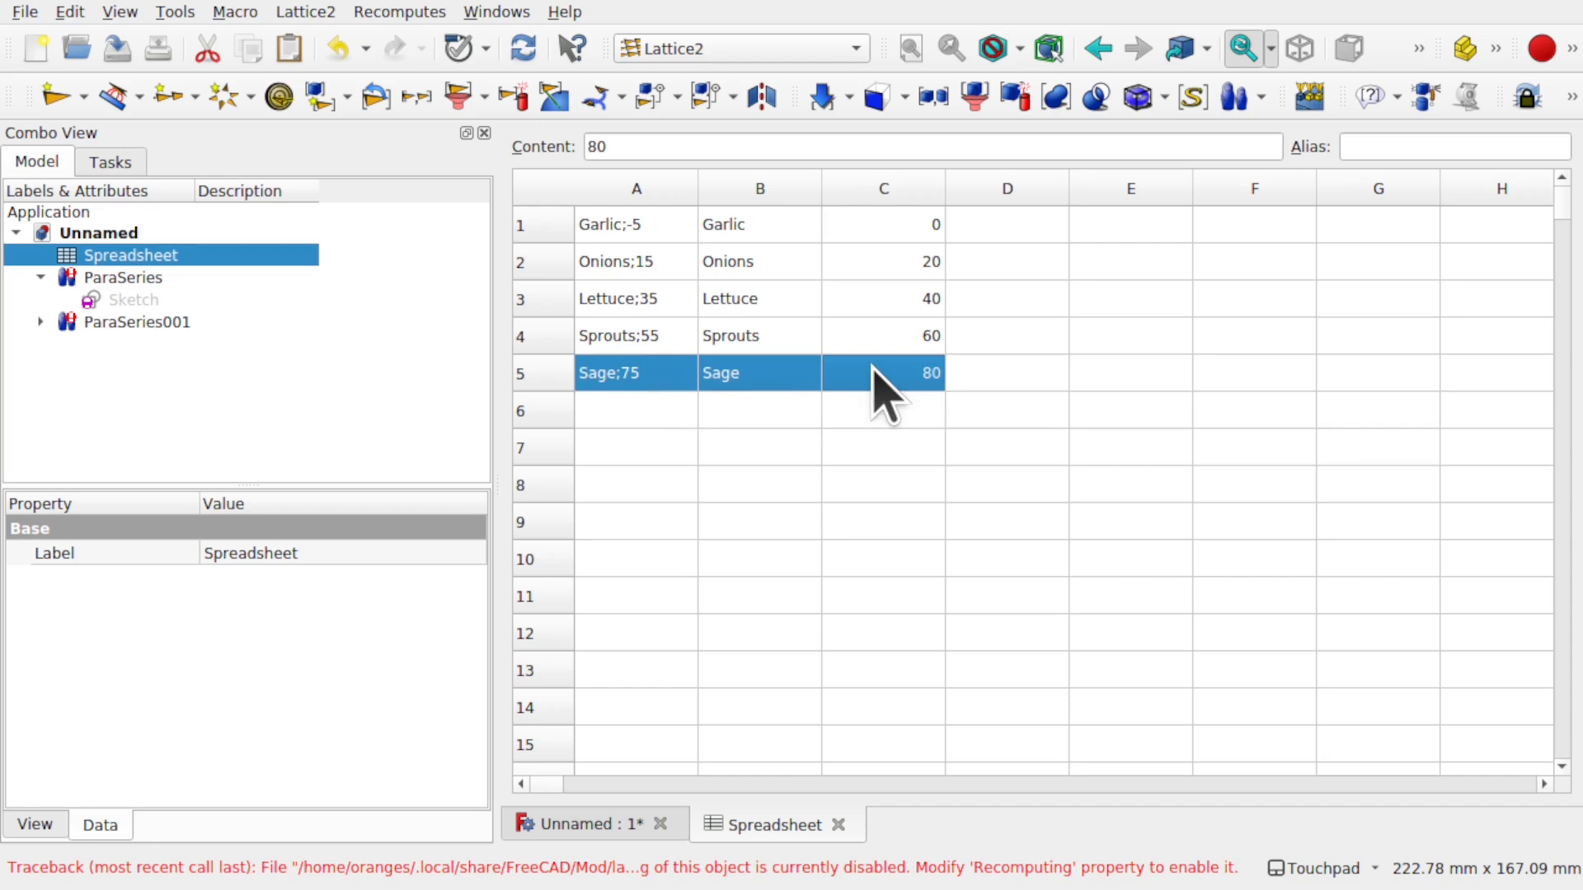
# - Copy the Sage row into rows 6, 7 and 8
pyautogui.hotkey('ctrl', 'c')
pyautogui.click(657, 412)
pyautogui.hotkey('ctrl', 'v')
pyautogui.click(662, 452)
pyautogui.hotkey('ctrl', 'v')
pyautogui.click(659, 479)
pyautogui.hotkey('ctrl', 'v')
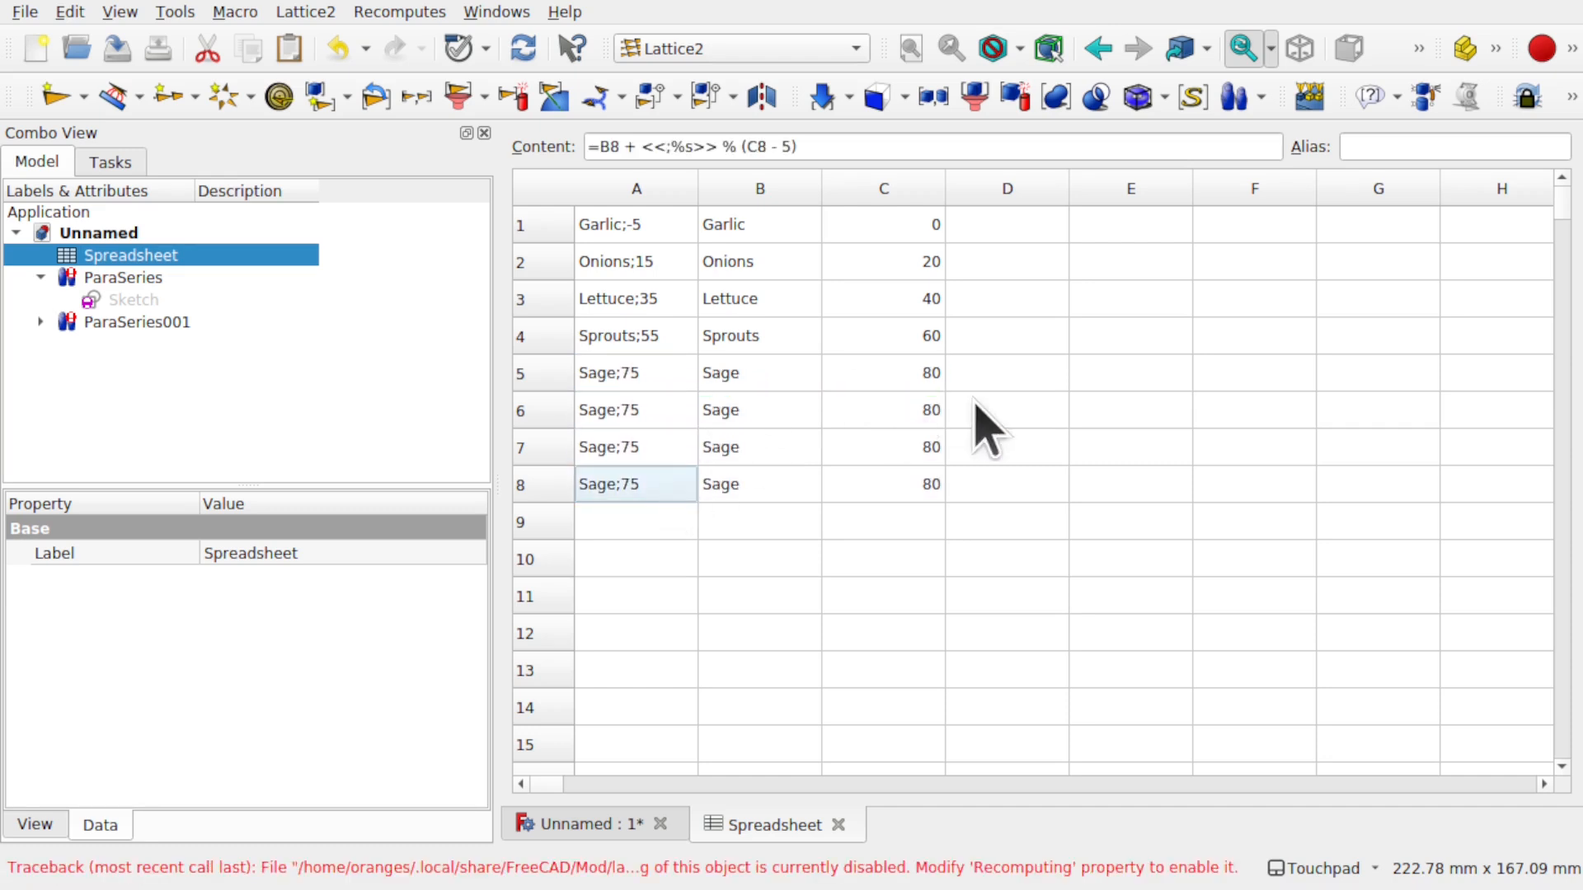
# - Set C6–C8 offsets to 100, 120, 140 and name the rows Chives, Parsley, Leeks
pyautogui.doubleClick(915, 410)
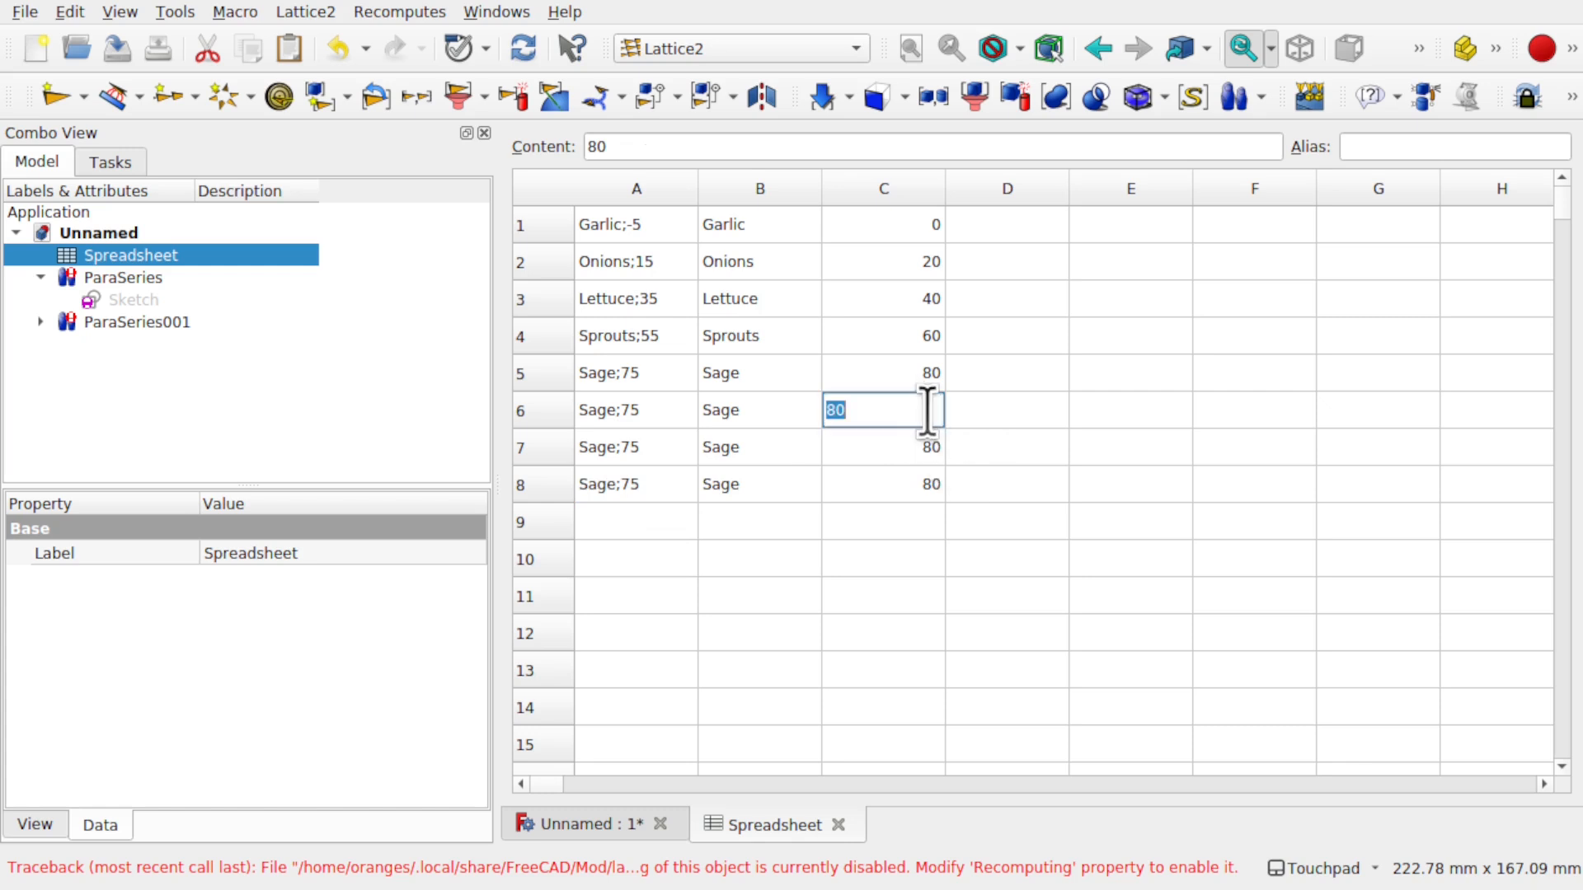
pyautogui.write('100')
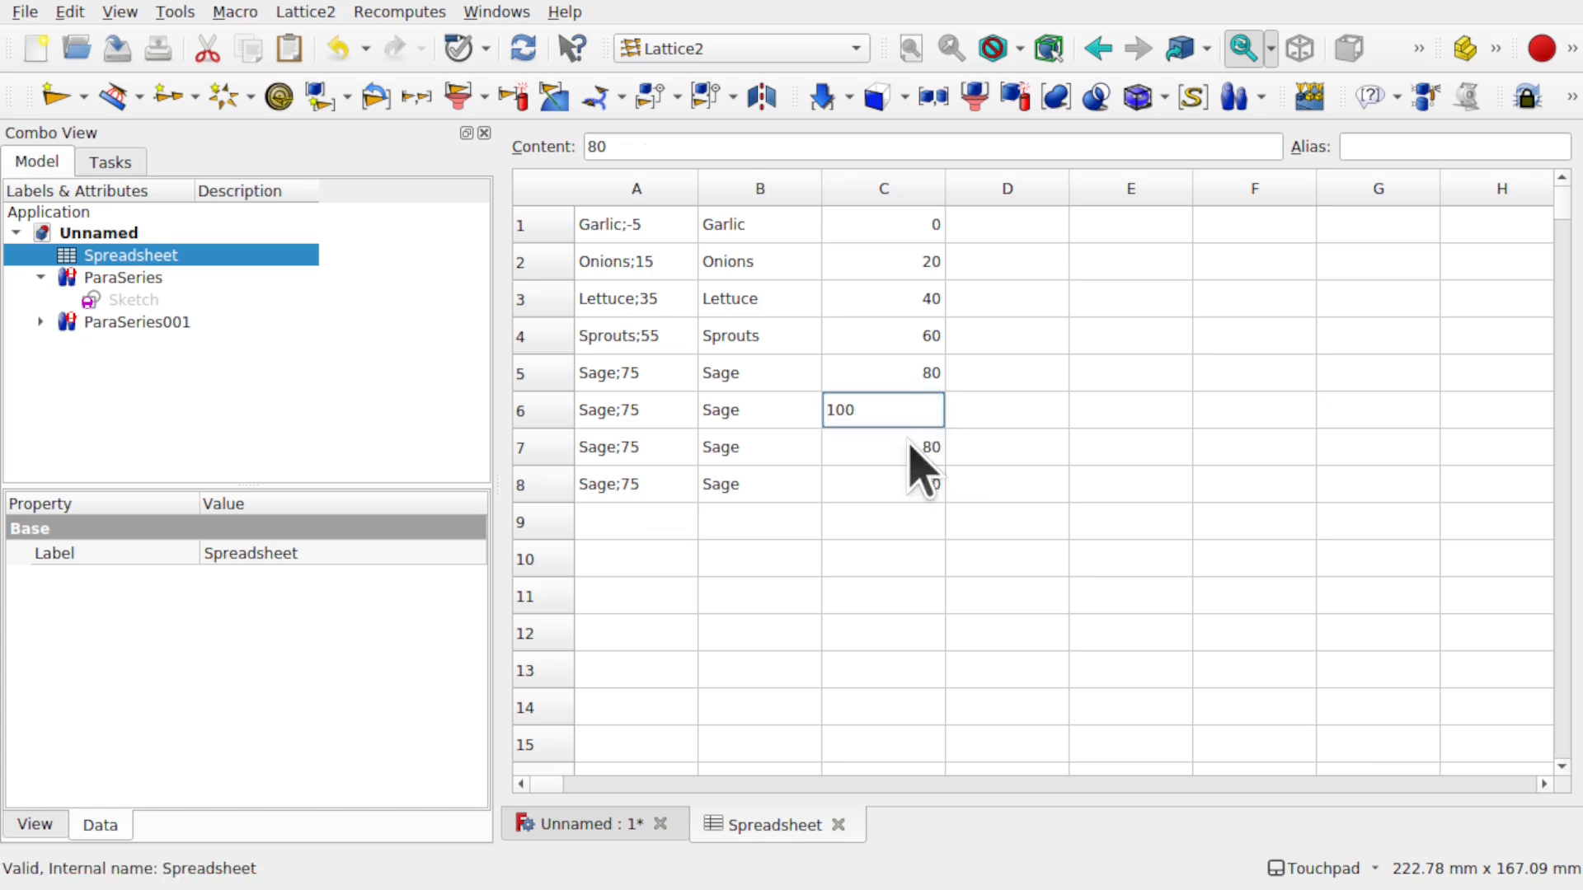
pyautogui.press('Return')
pyautogui.write('12')
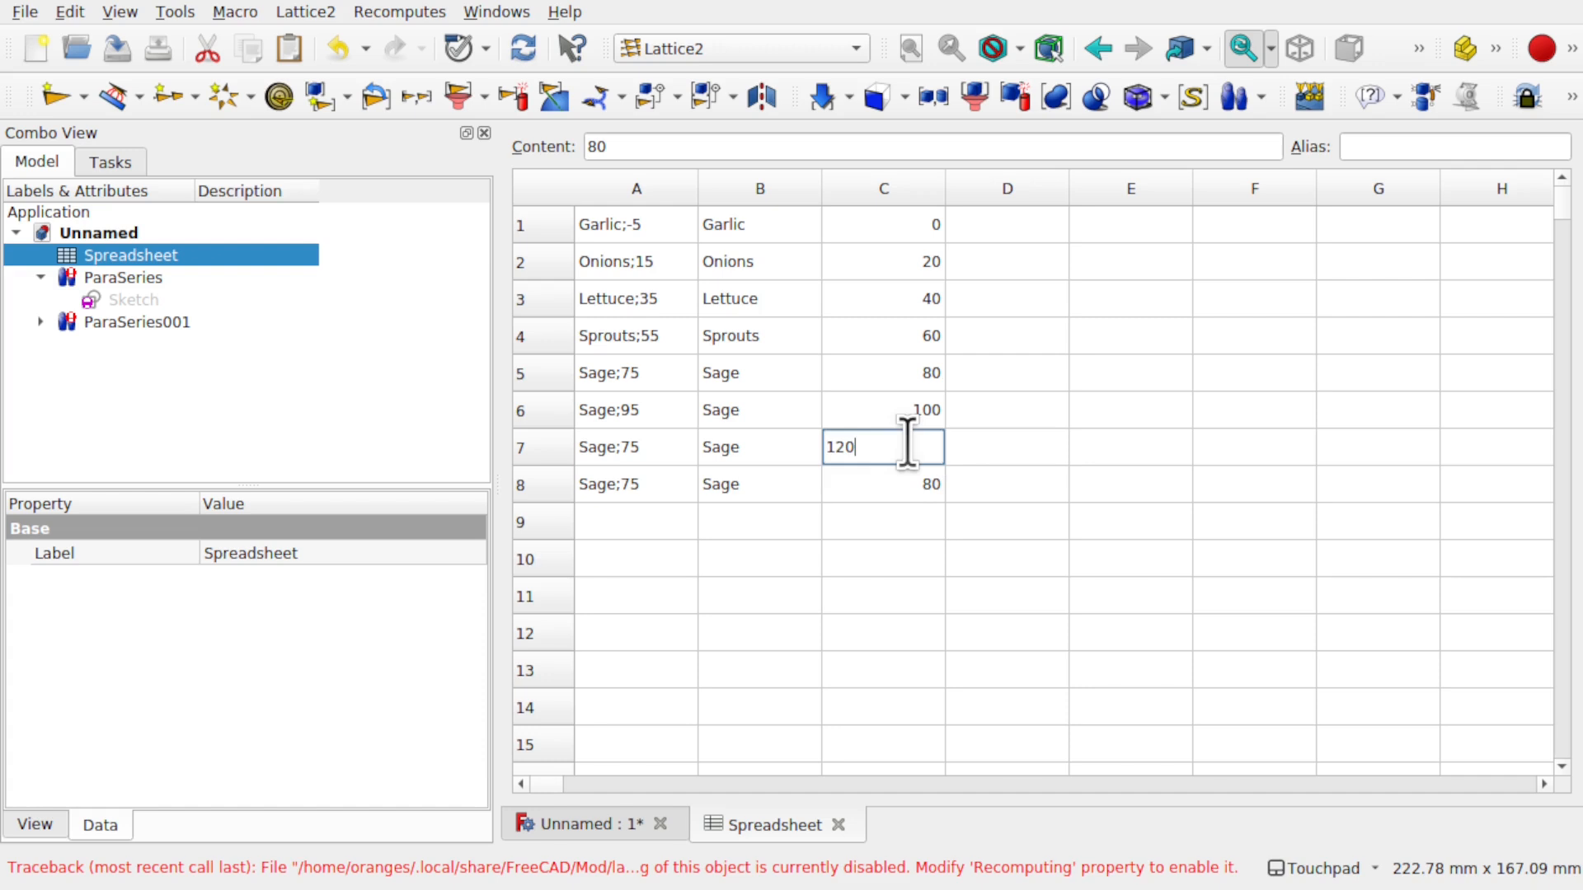
pyautogui.press('Return')
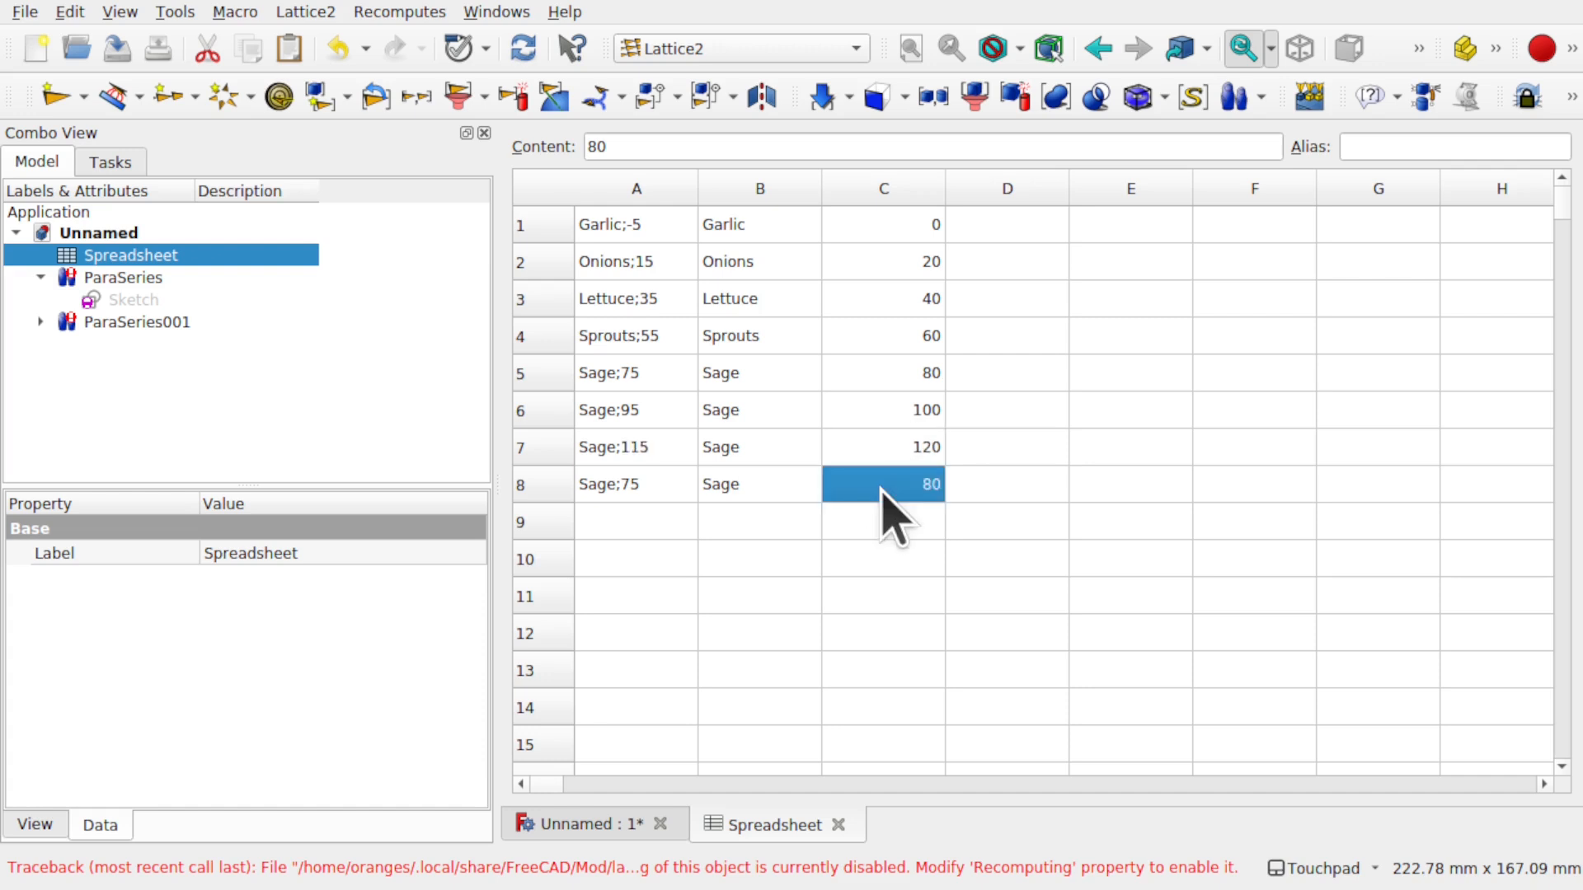
pyautogui.write('140')
pyautogui.click(765, 486)
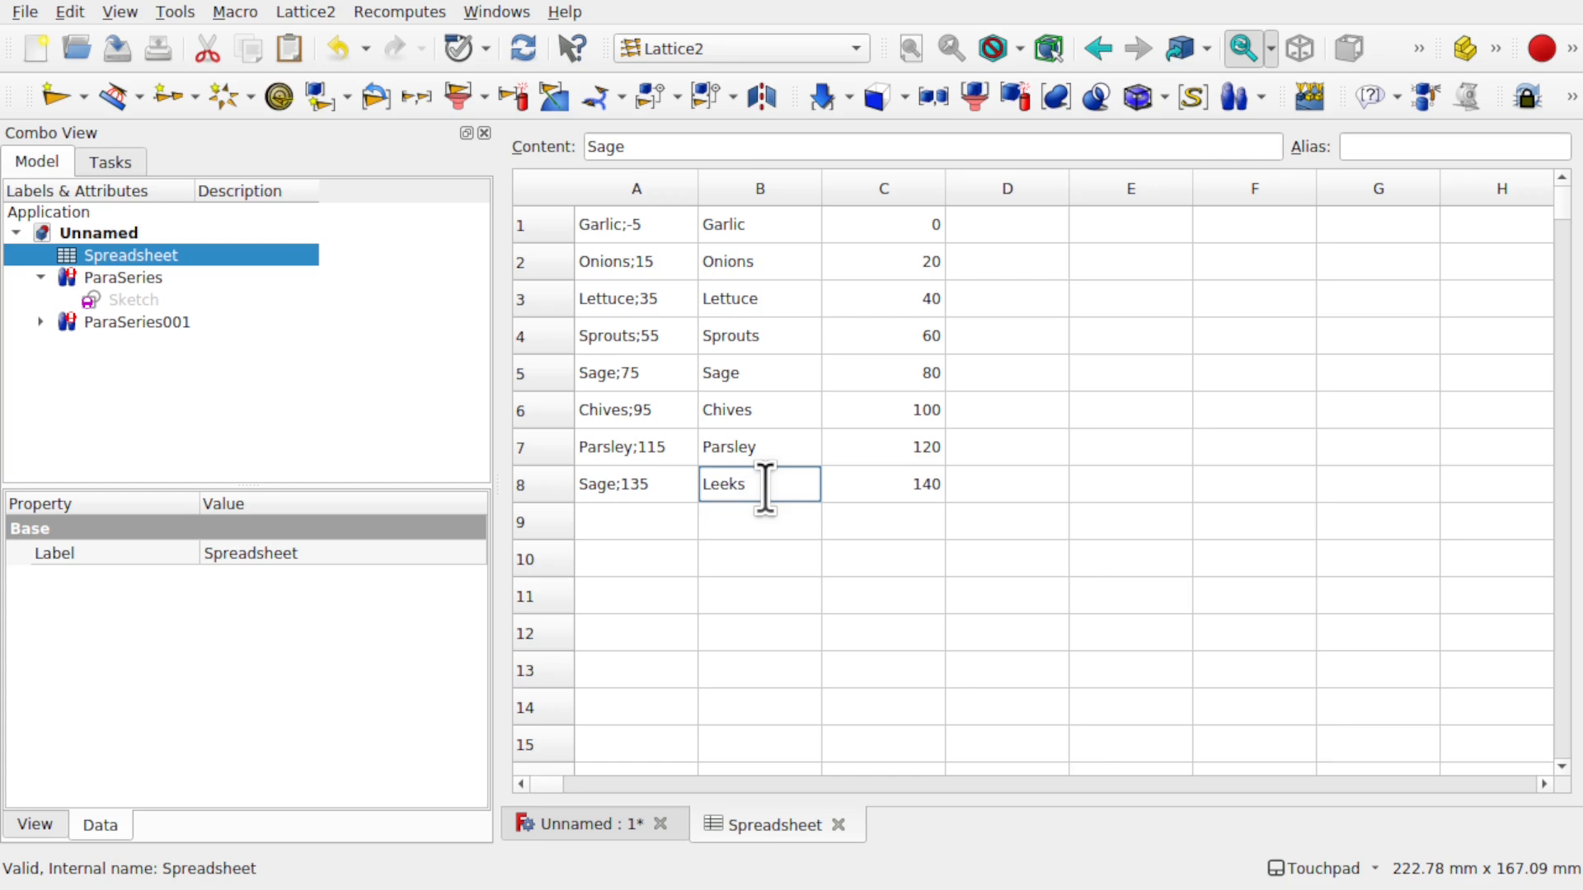
pyautogui.press('Return')
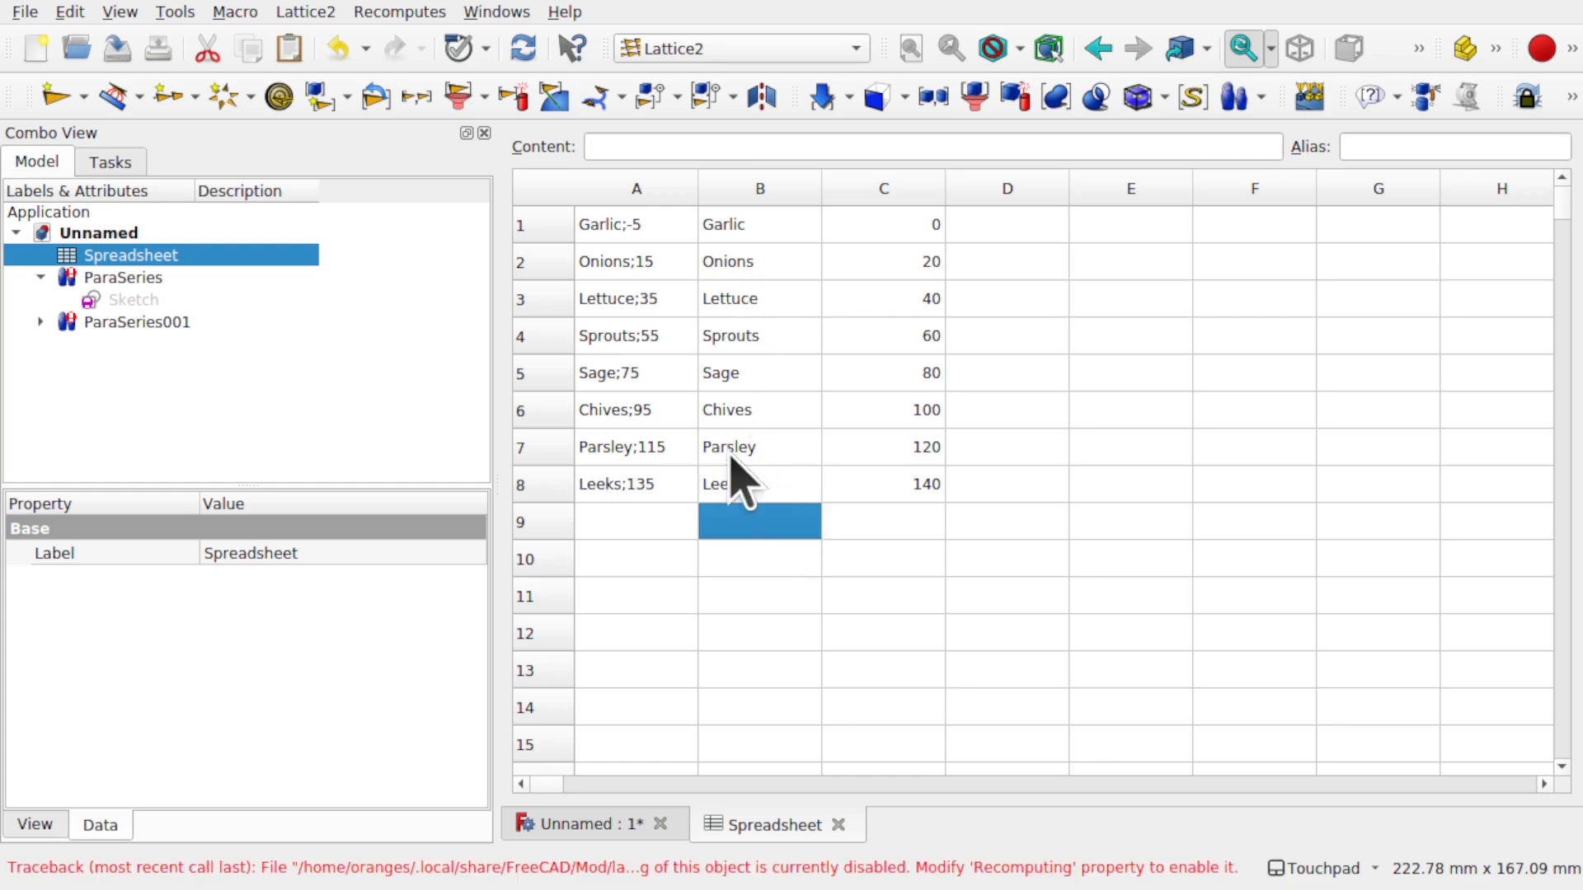
pyautogui.click(607, 829)
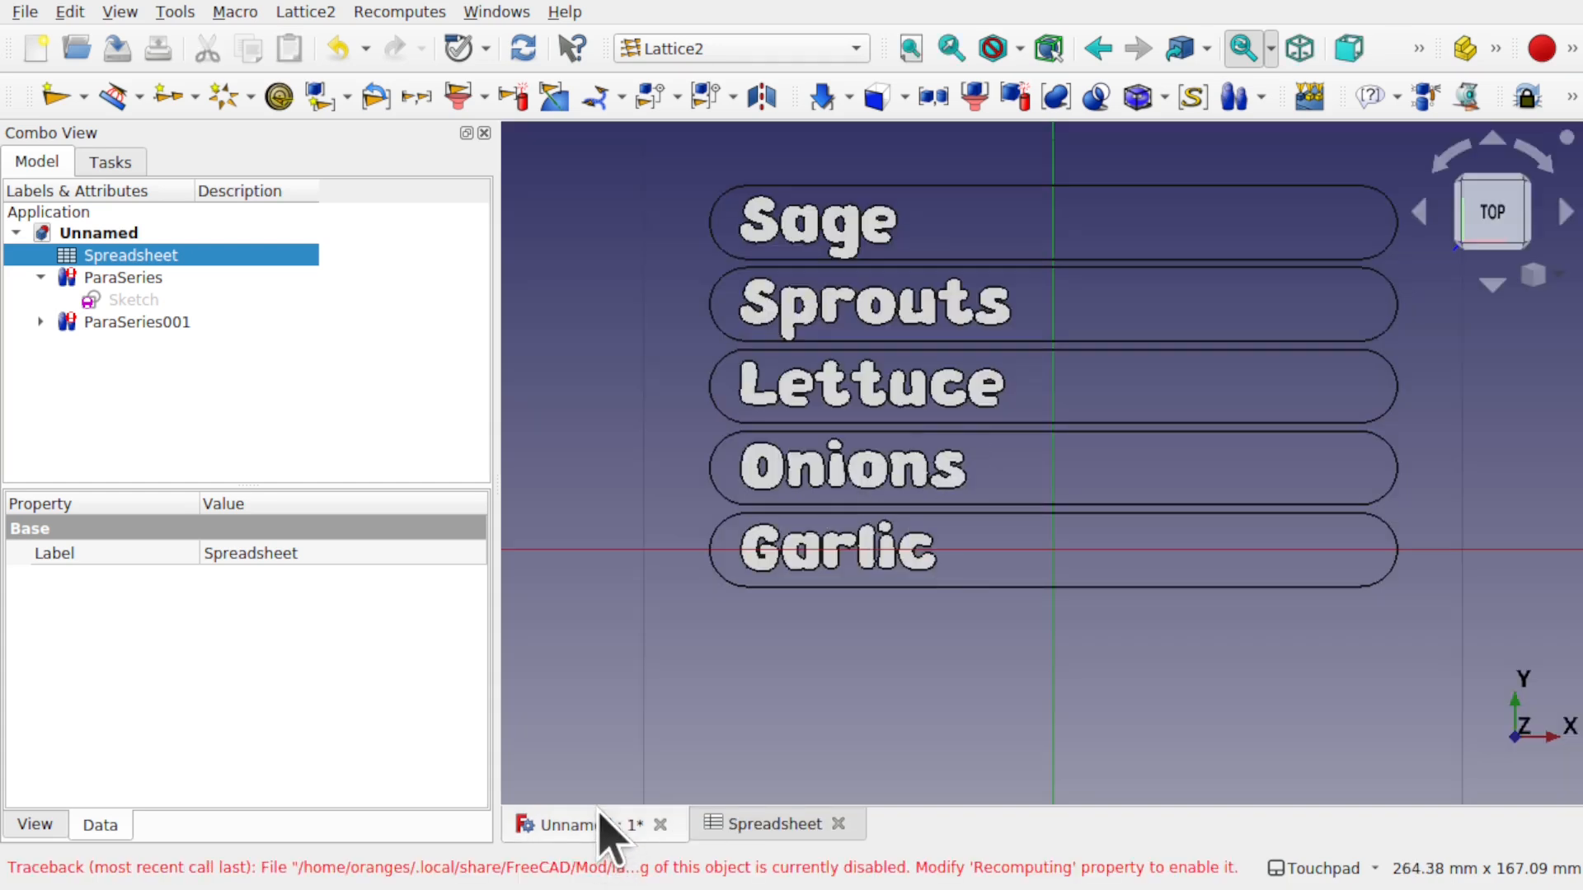
# - Set both series' Recomputing to recompute once and recompute the document, generating eight labels
pyautogui.click(154, 281)
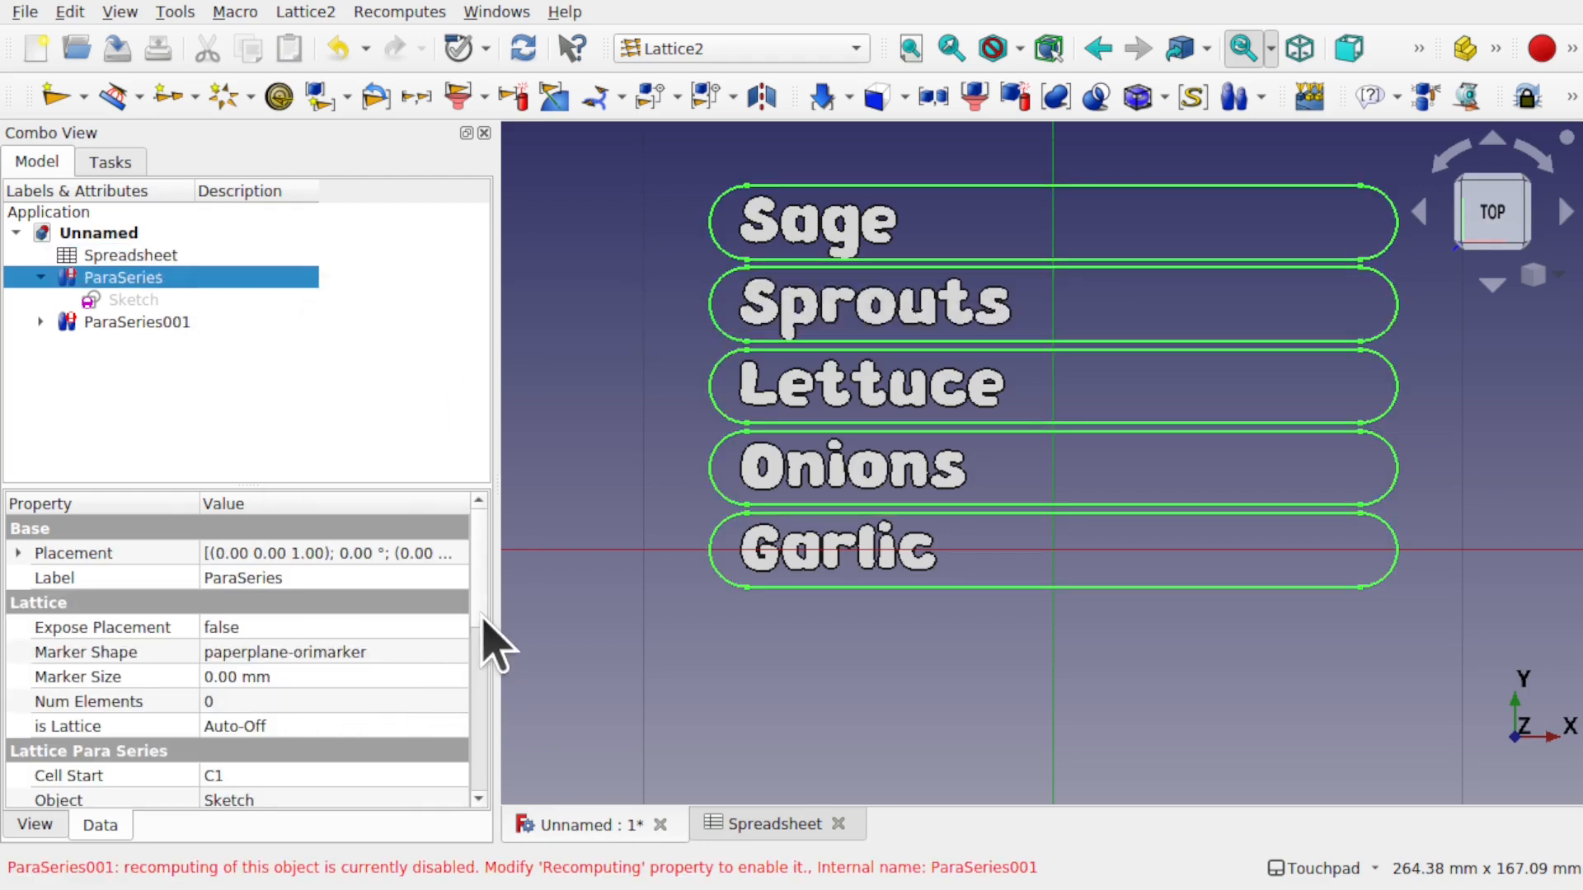
pyautogui.scroll(-3, 486, 647)
pyautogui.scroll(-1, 485, 697)
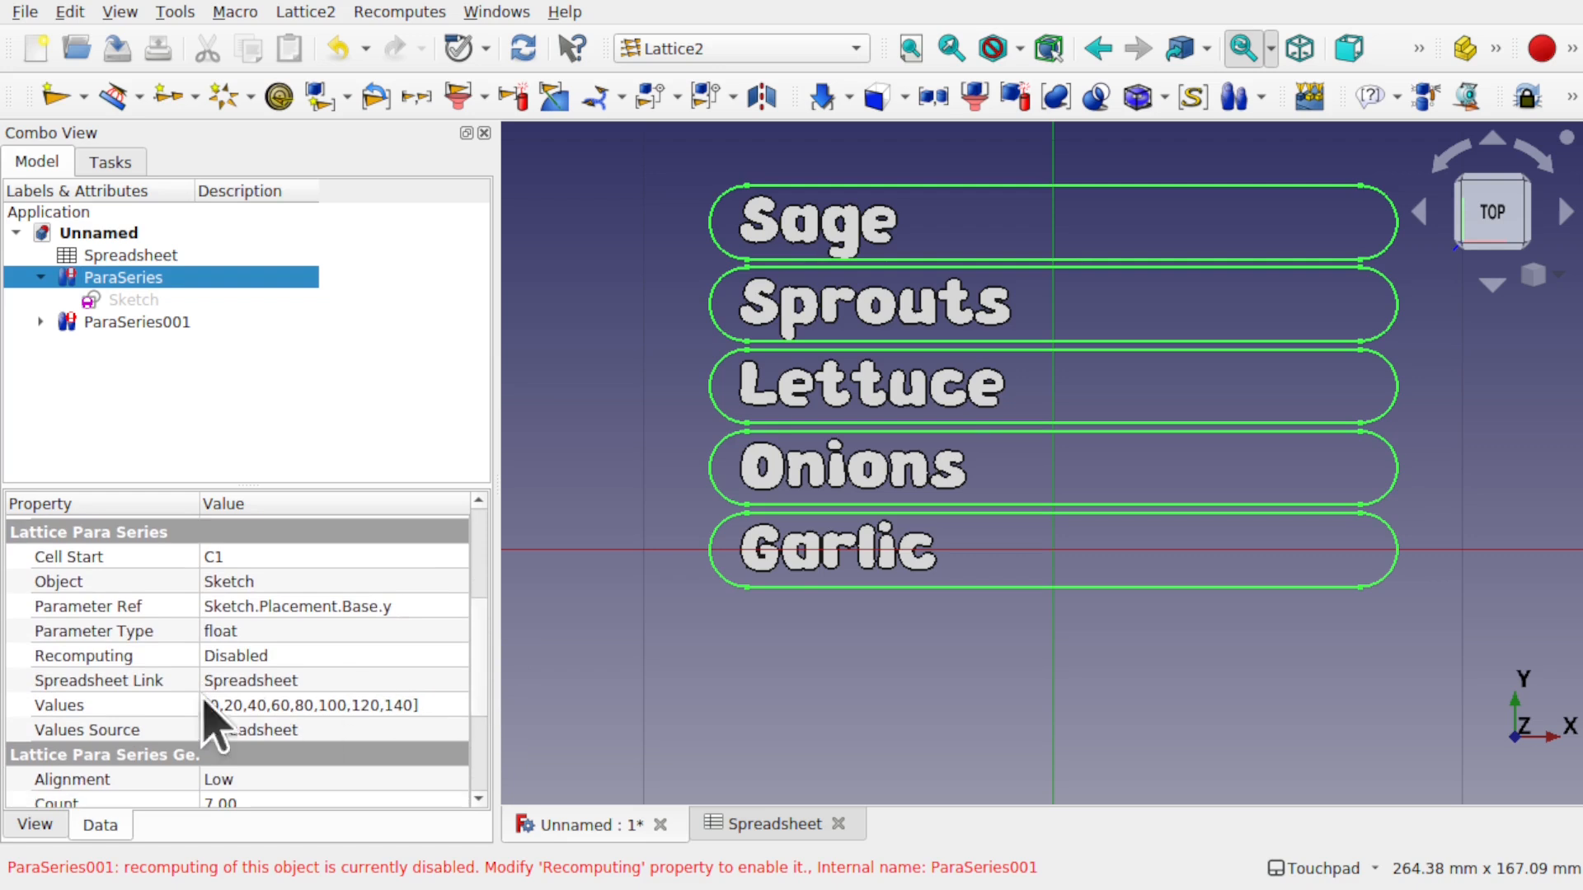
pyautogui.click(335, 656)
pyautogui.click(336, 656)
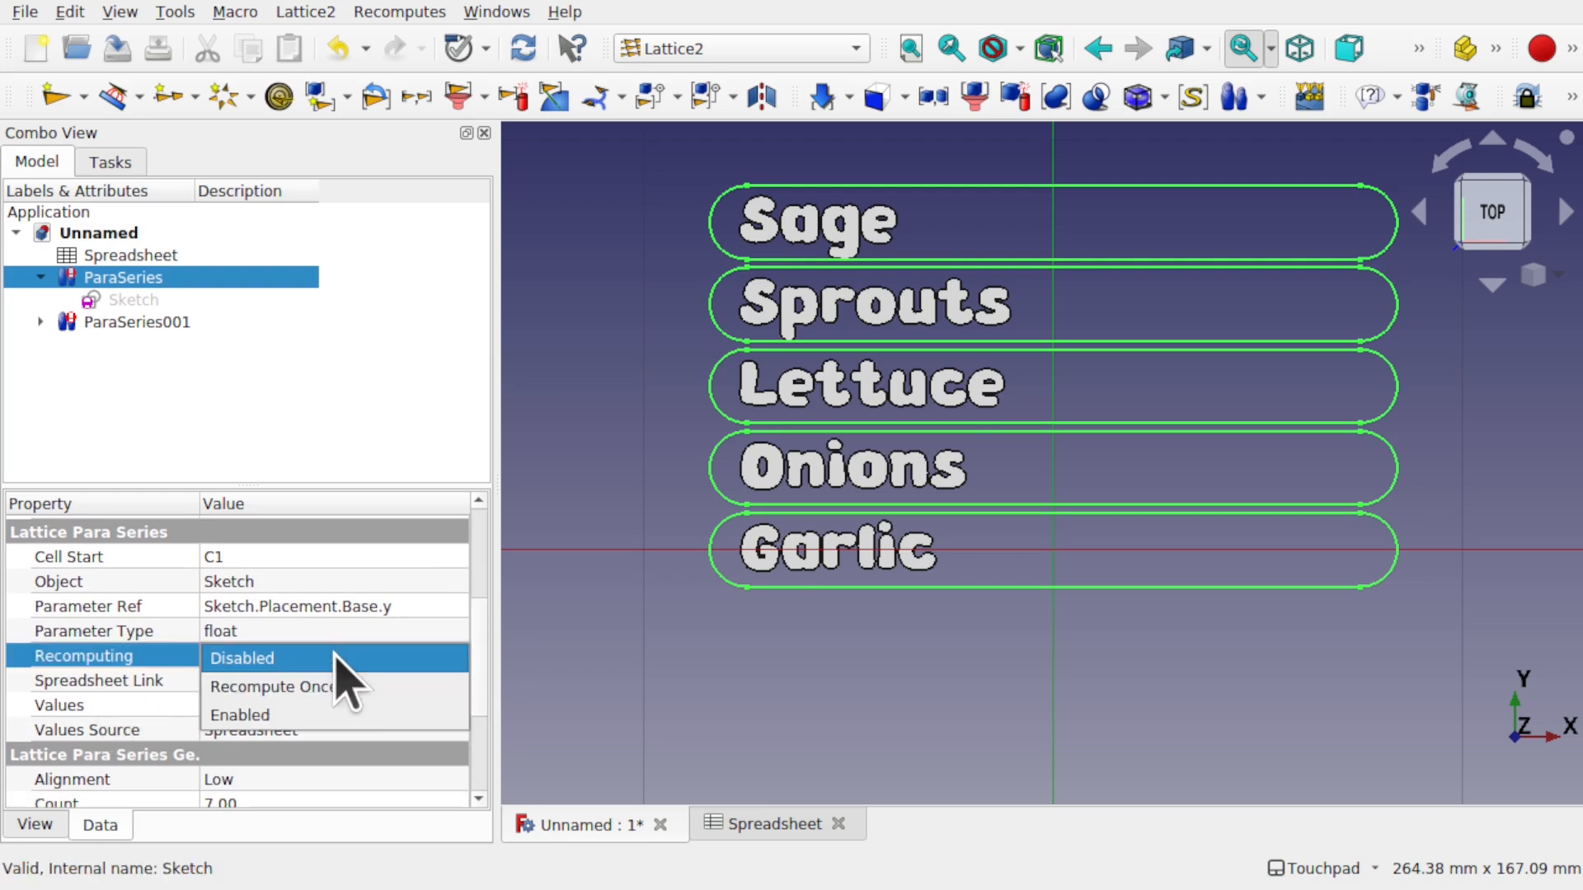
pyautogui.click(358, 688)
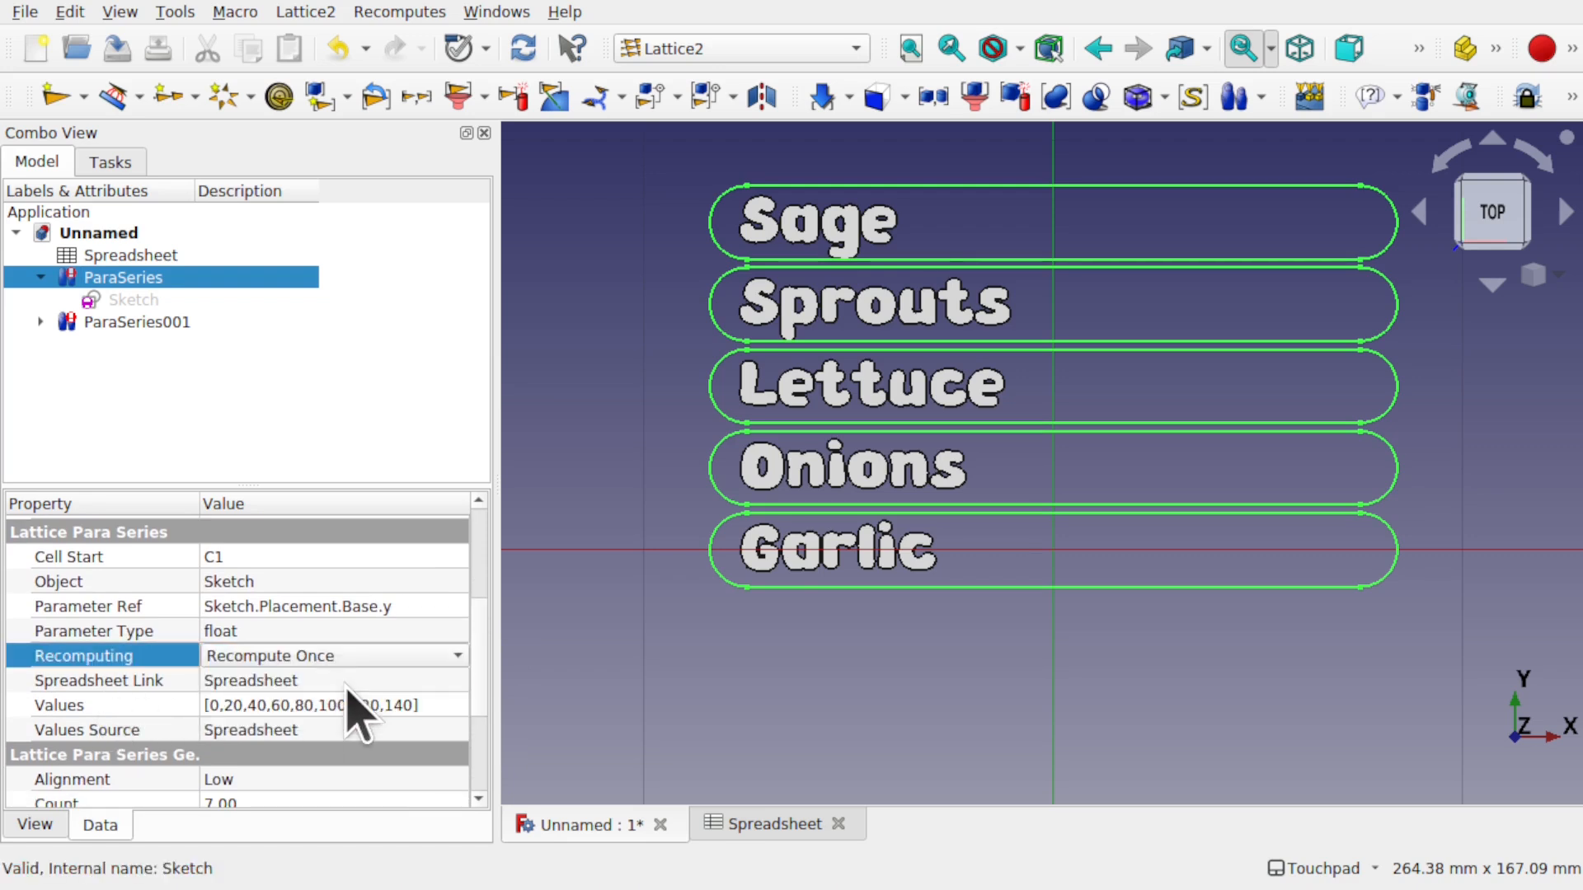
pyautogui.click(159, 323)
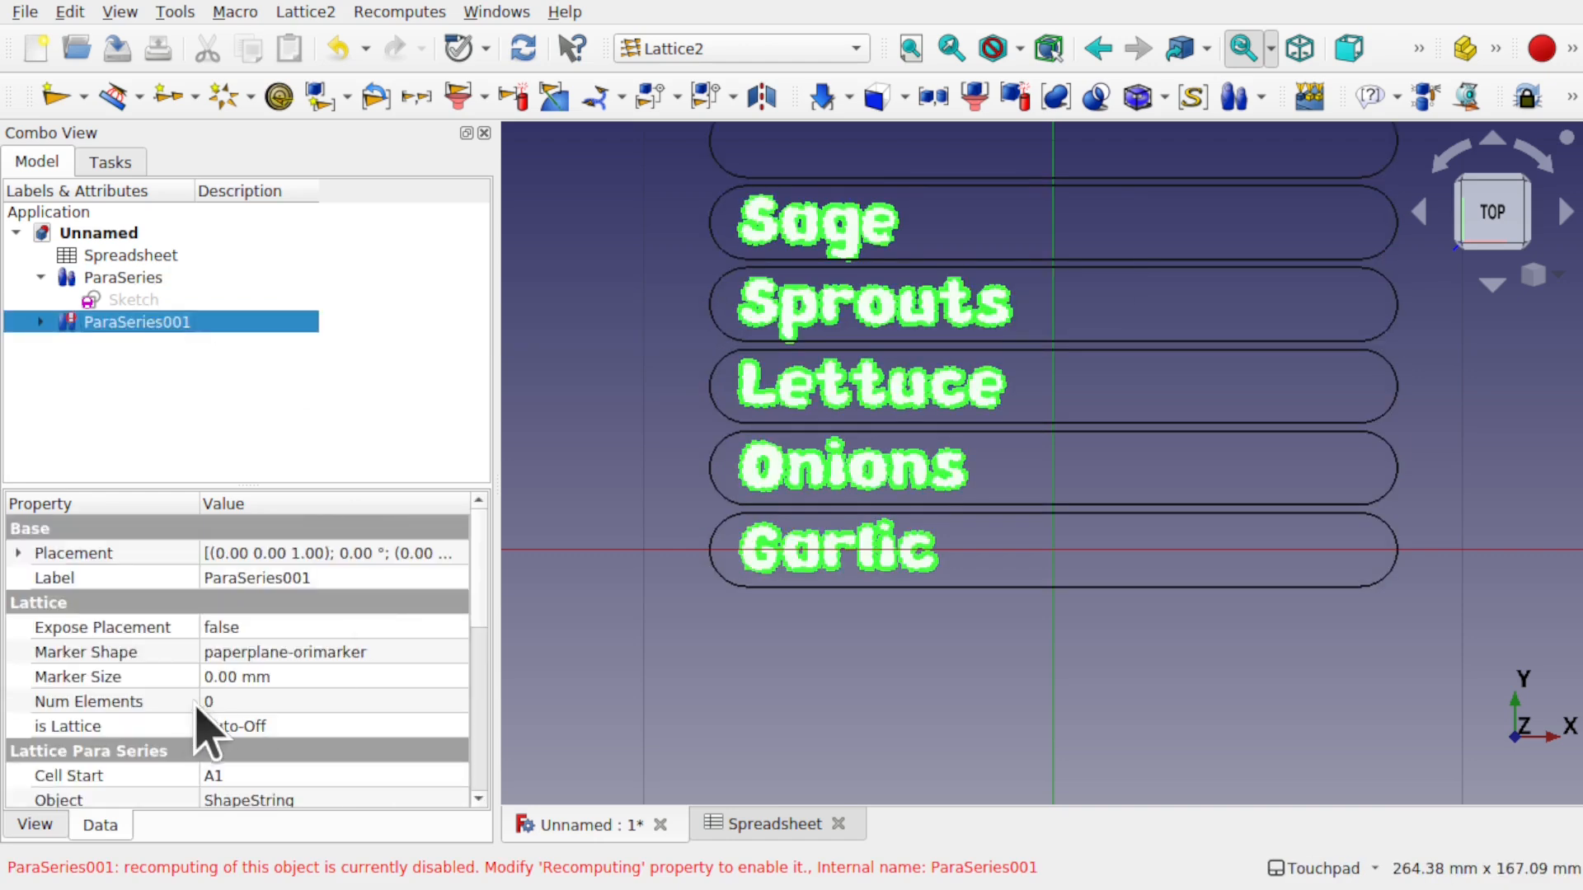
pyautogui.scroll(-5, 487, 659)
pyautogui.scroll(-3, 482, 669)
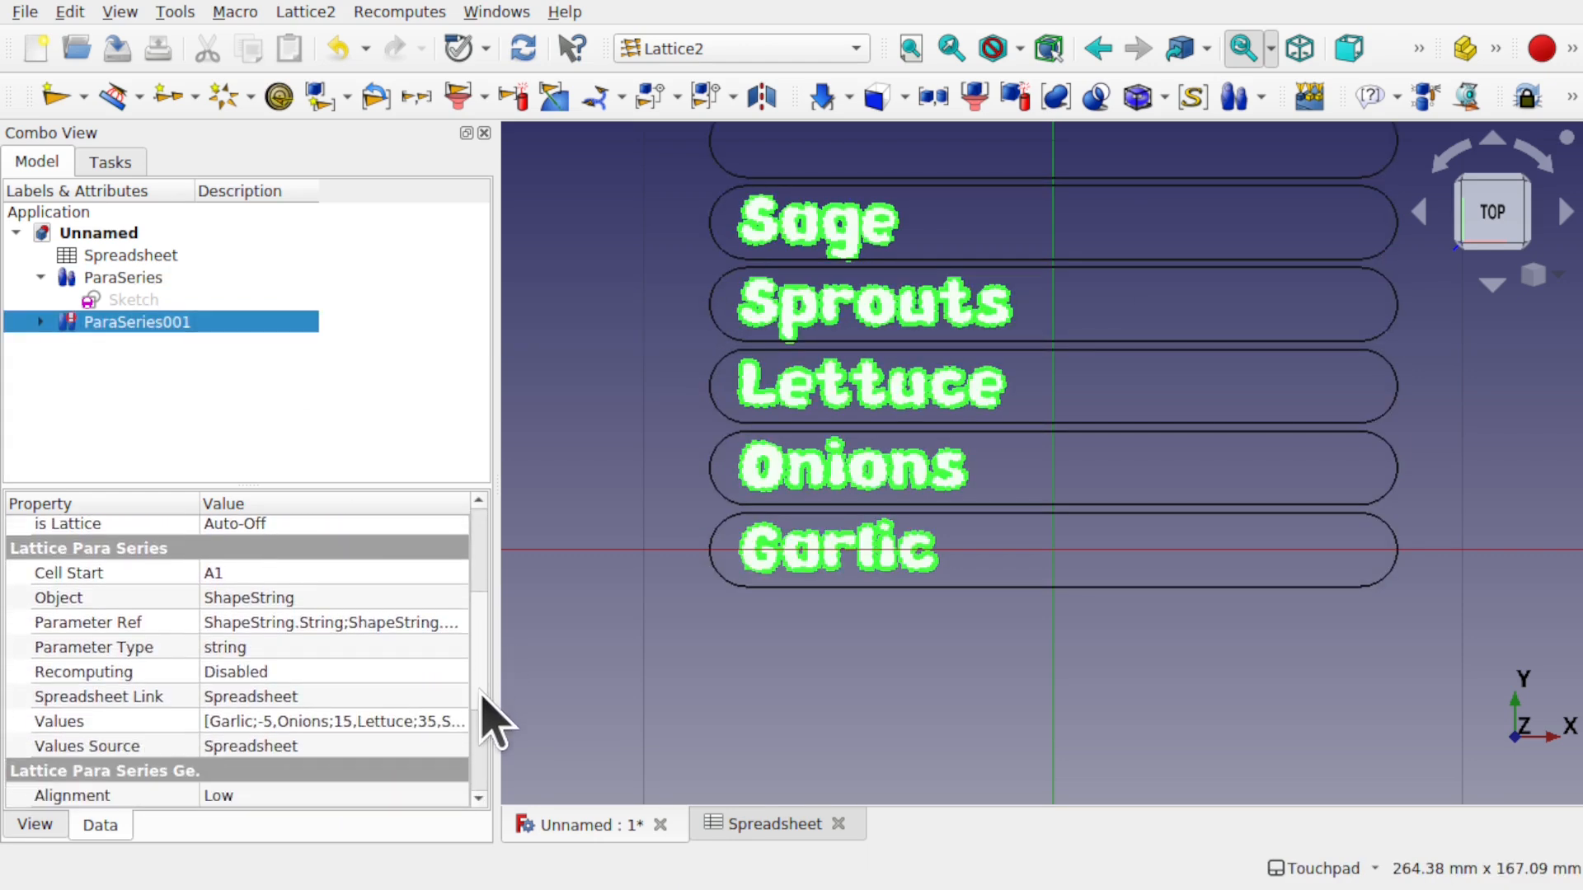
pyautogui.click(336, 674)
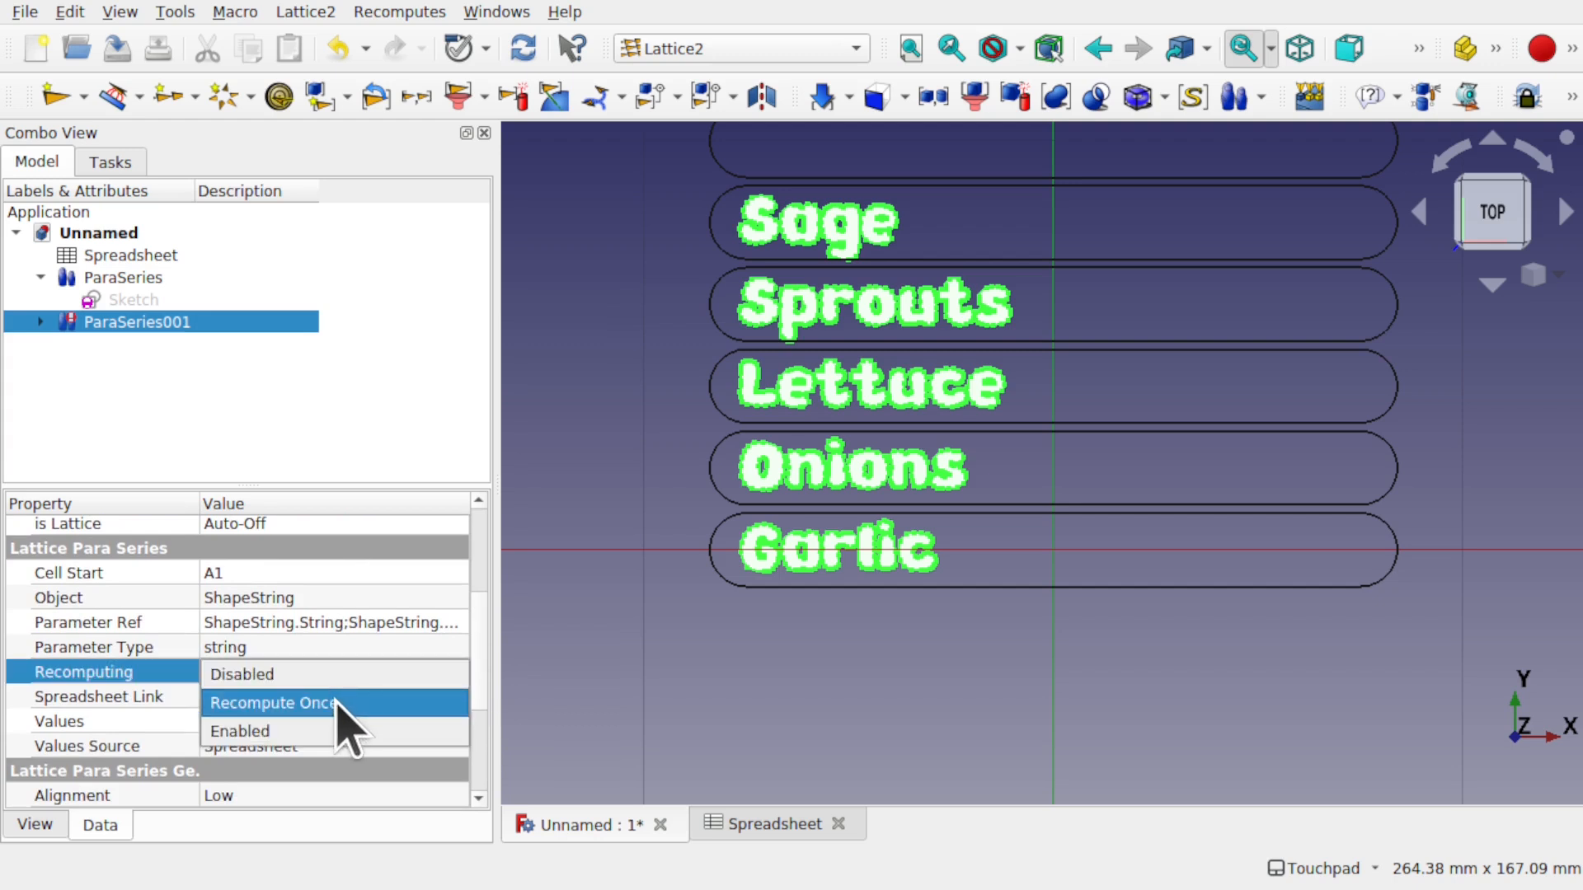
pyautogui.click(337, 702)
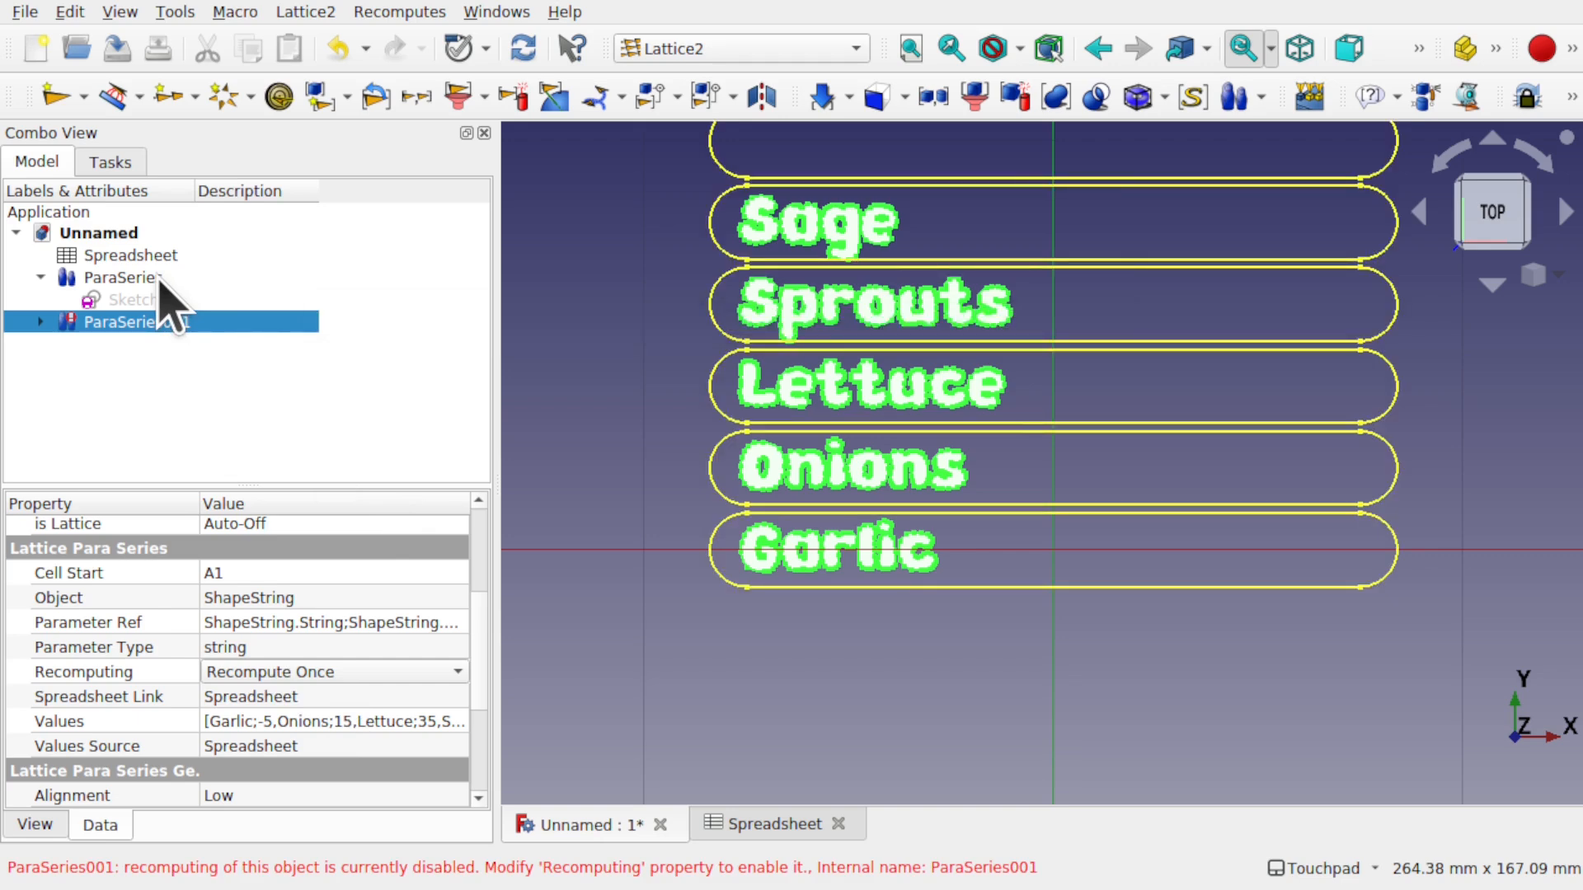
pyautogui.hotkey('ctrl', 'r')
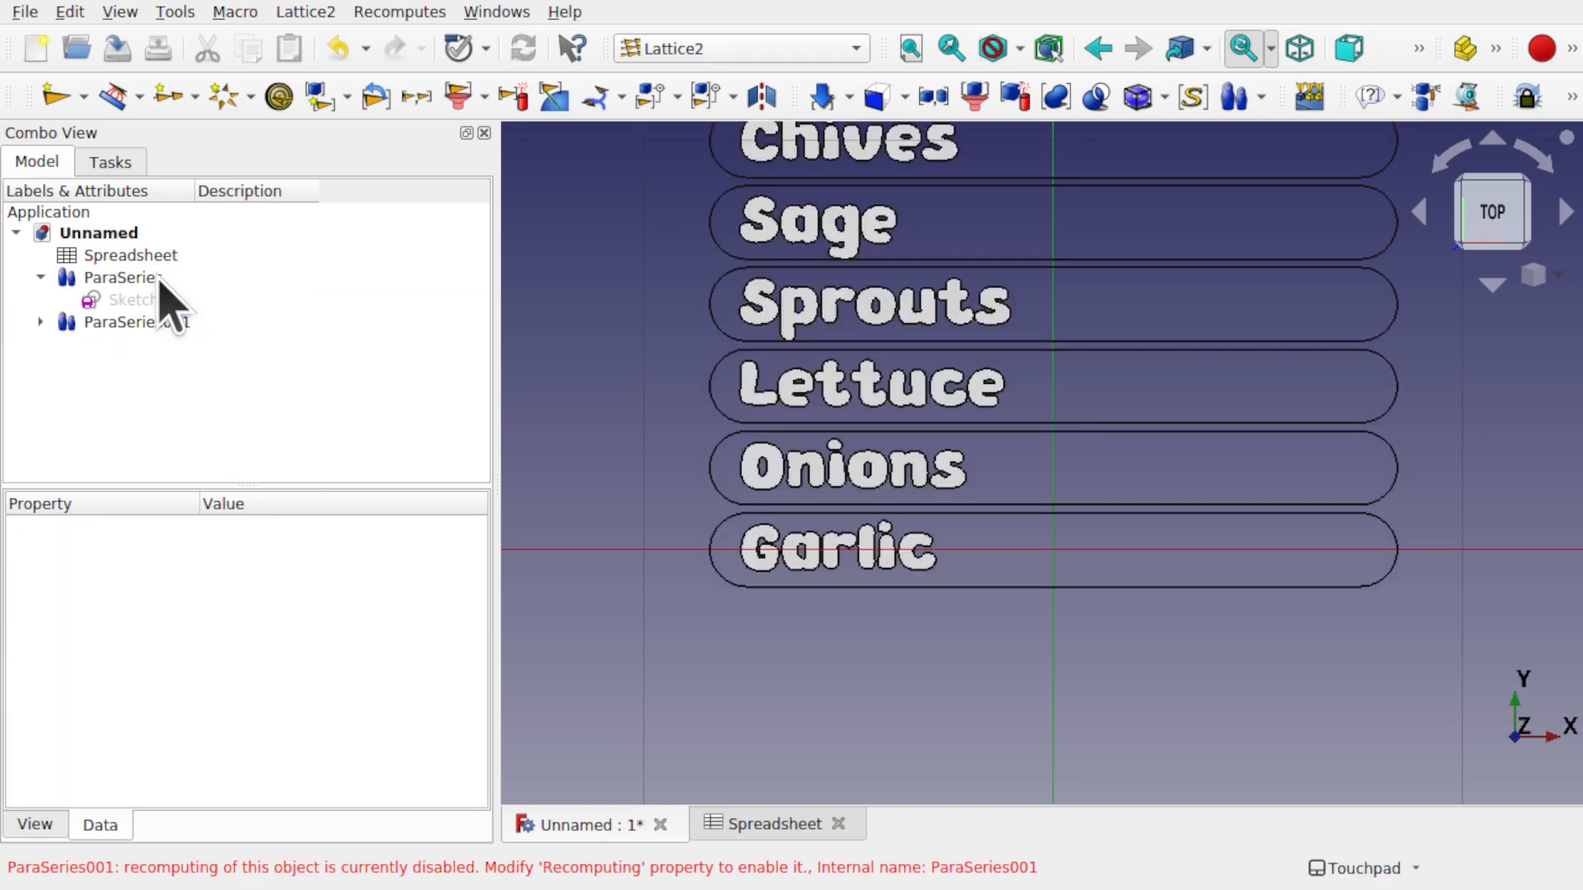
# - Select ParaSeries and ParaSeries001 together in the tree
pyautogui.click(160, 278)
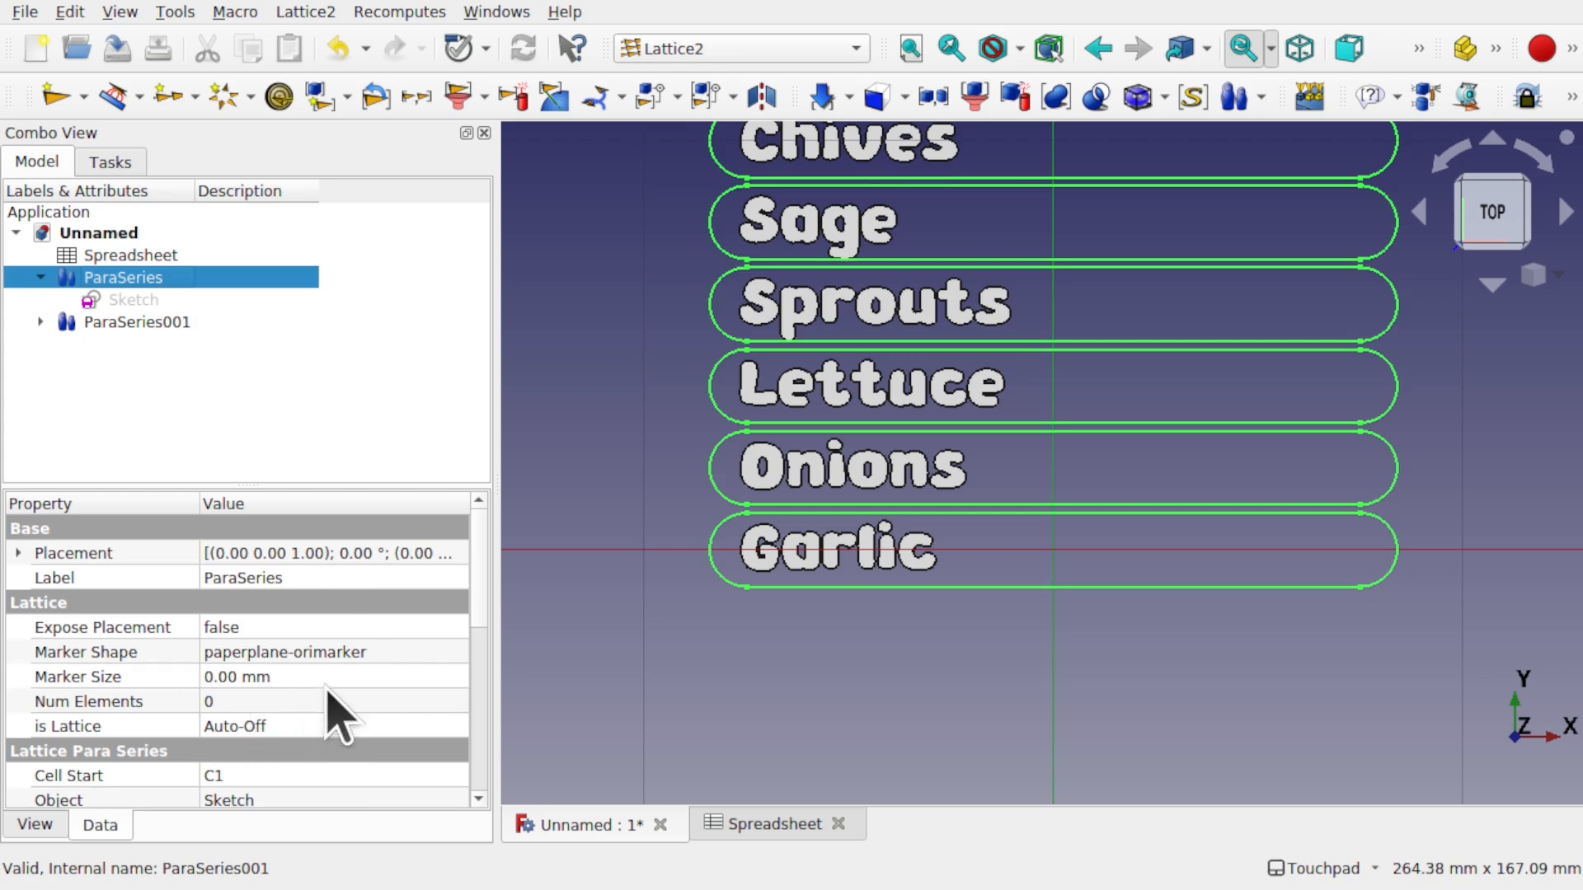
pyautogui.scroll(-3, 334, 715)
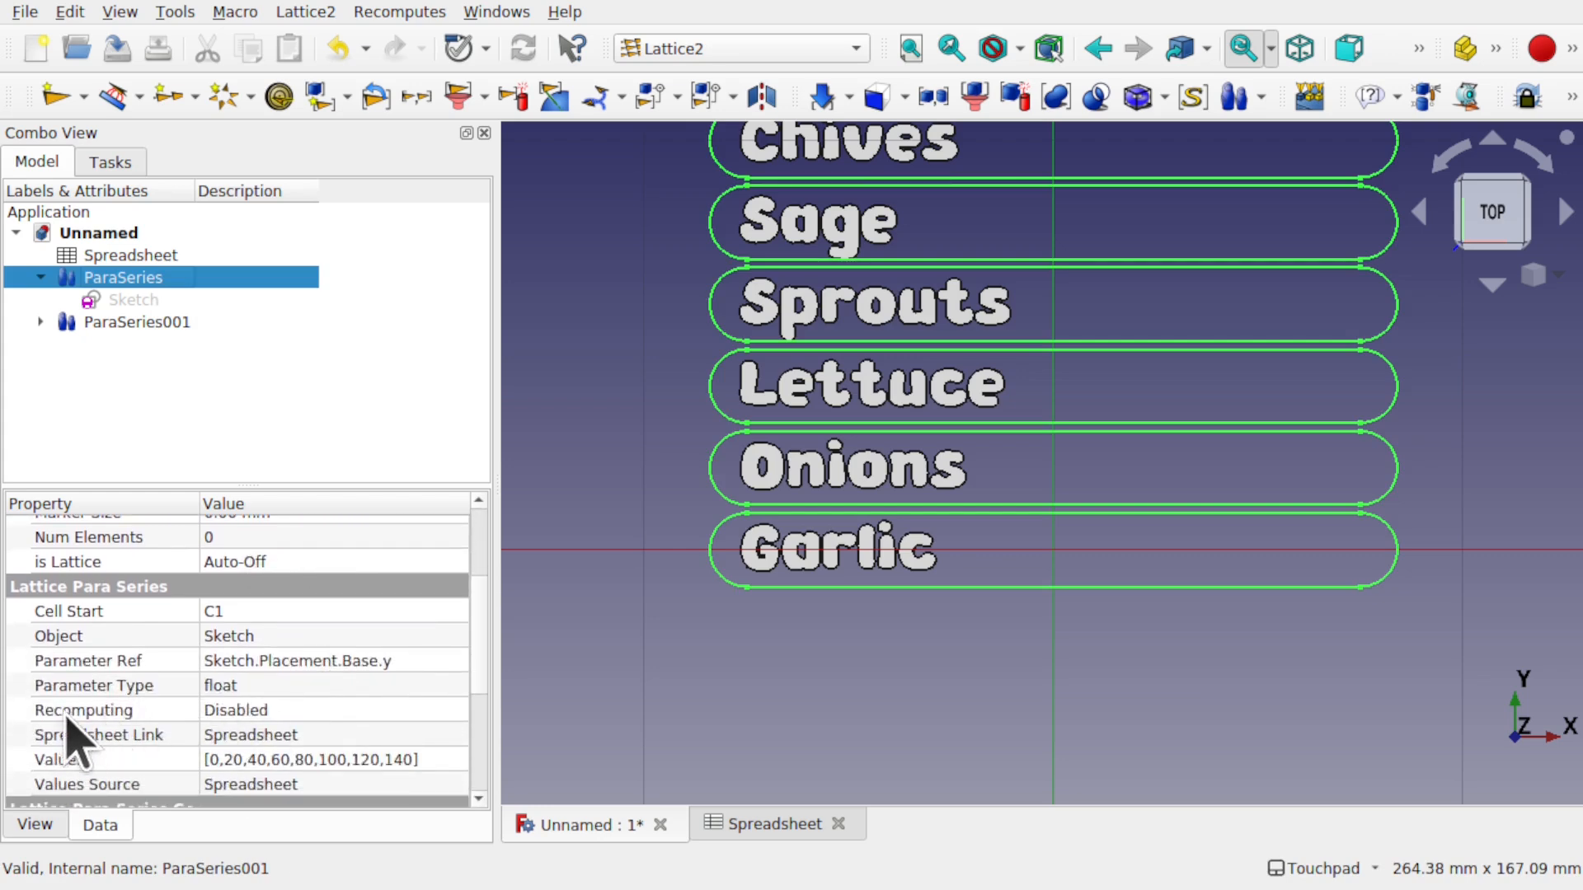
pyautogui.scroll(-3, 961, 620)
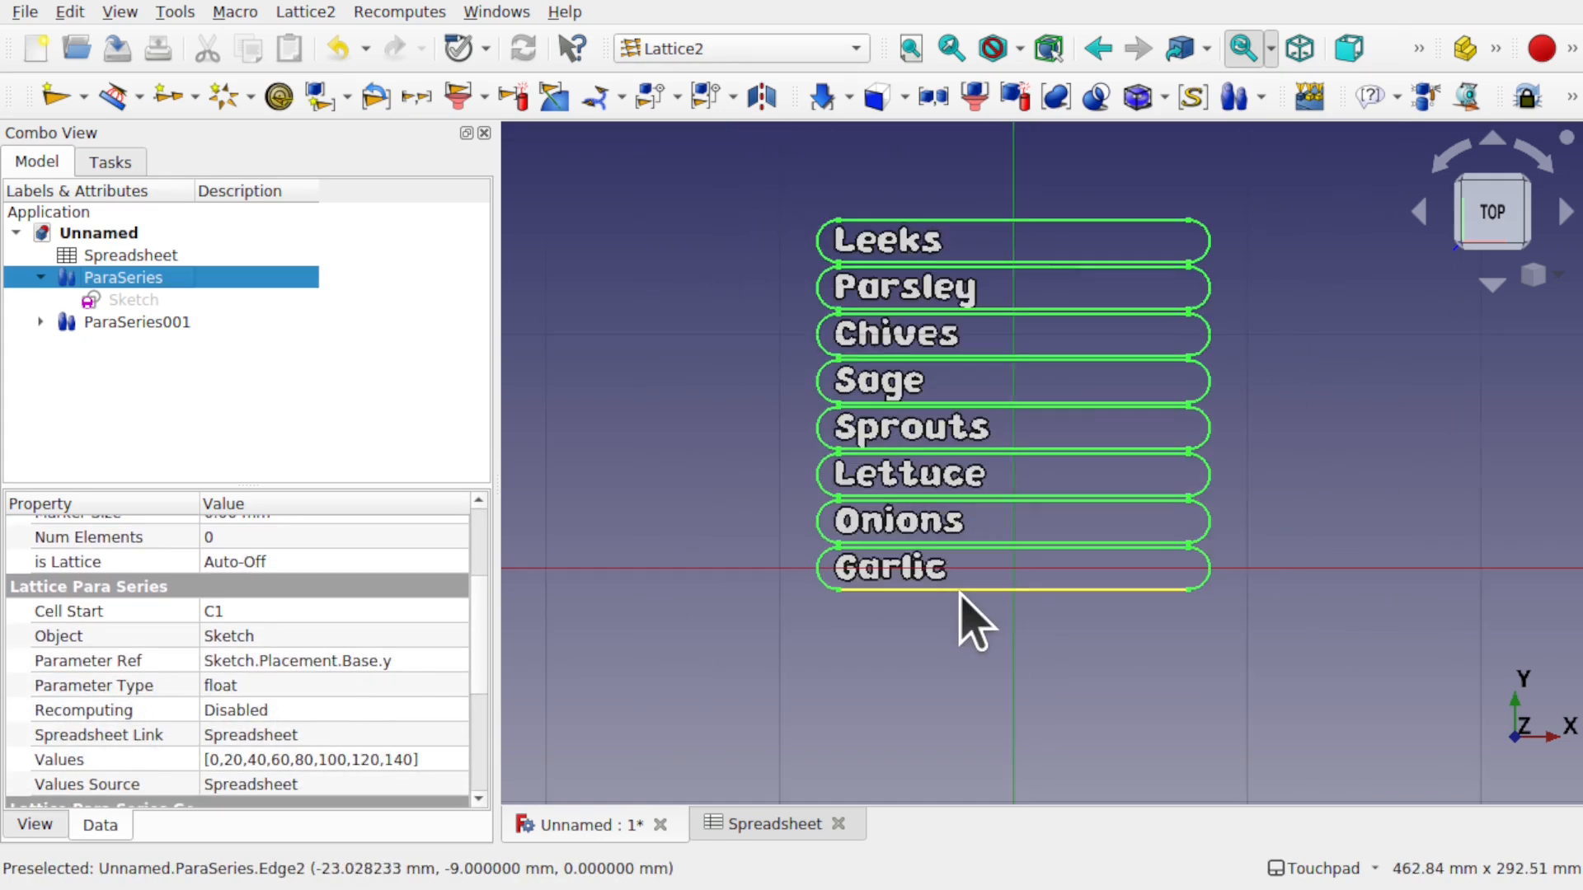
pyautogui.scroll(3, 1000, 334)
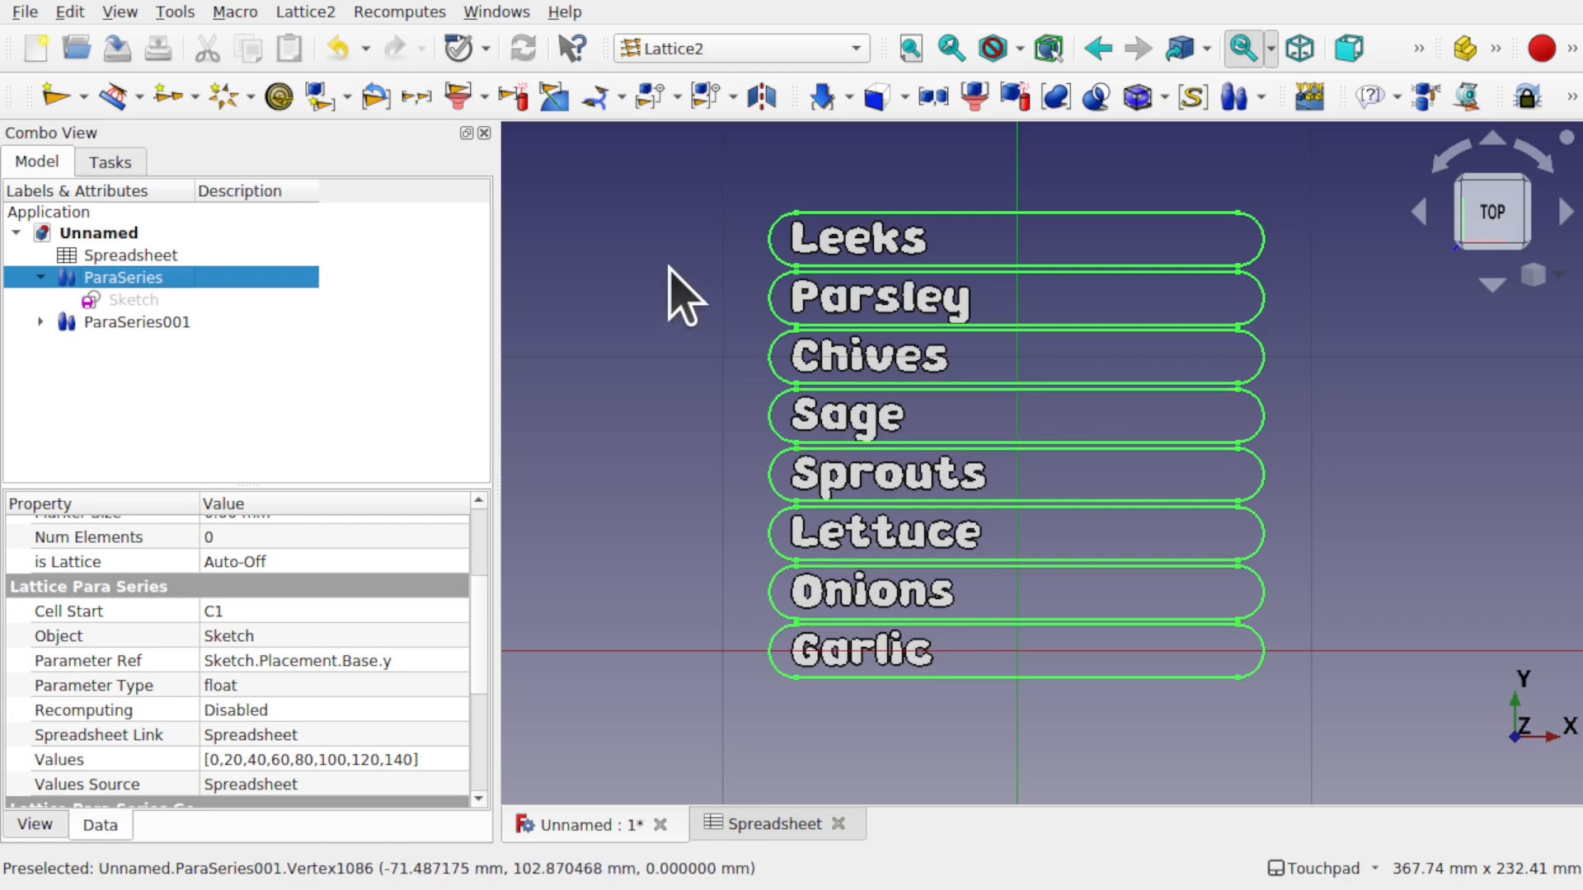
pyautogui.click(685, 296)
pyautogui.click(124, 280)
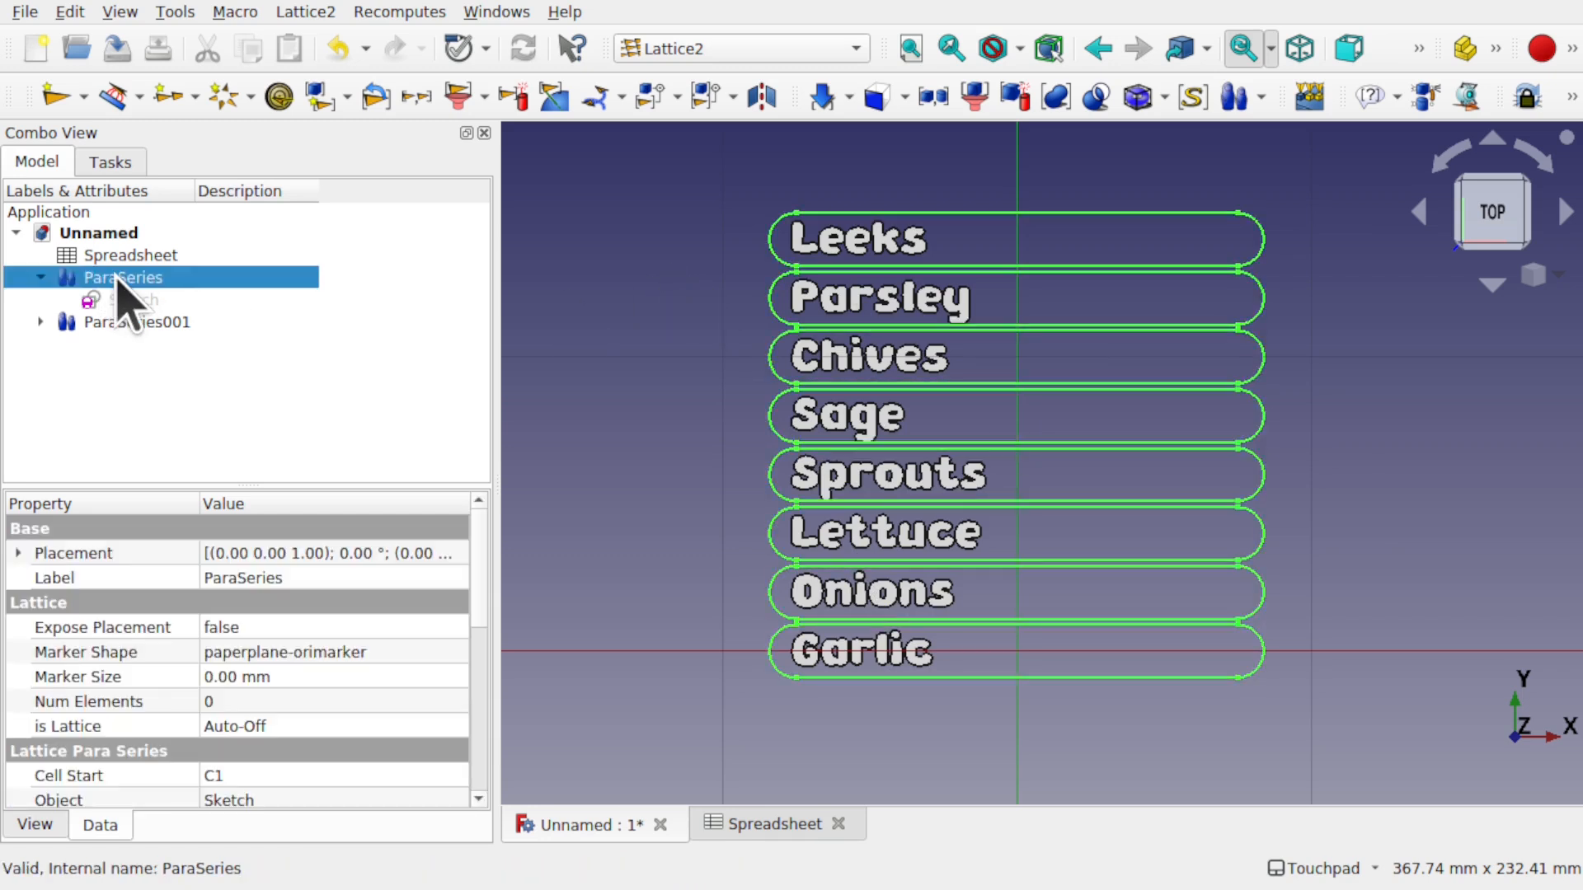
pyautogui.keyDown('ctrl'); pyautogui.click(162, 323); pyautogui.keyUp('ctrl')
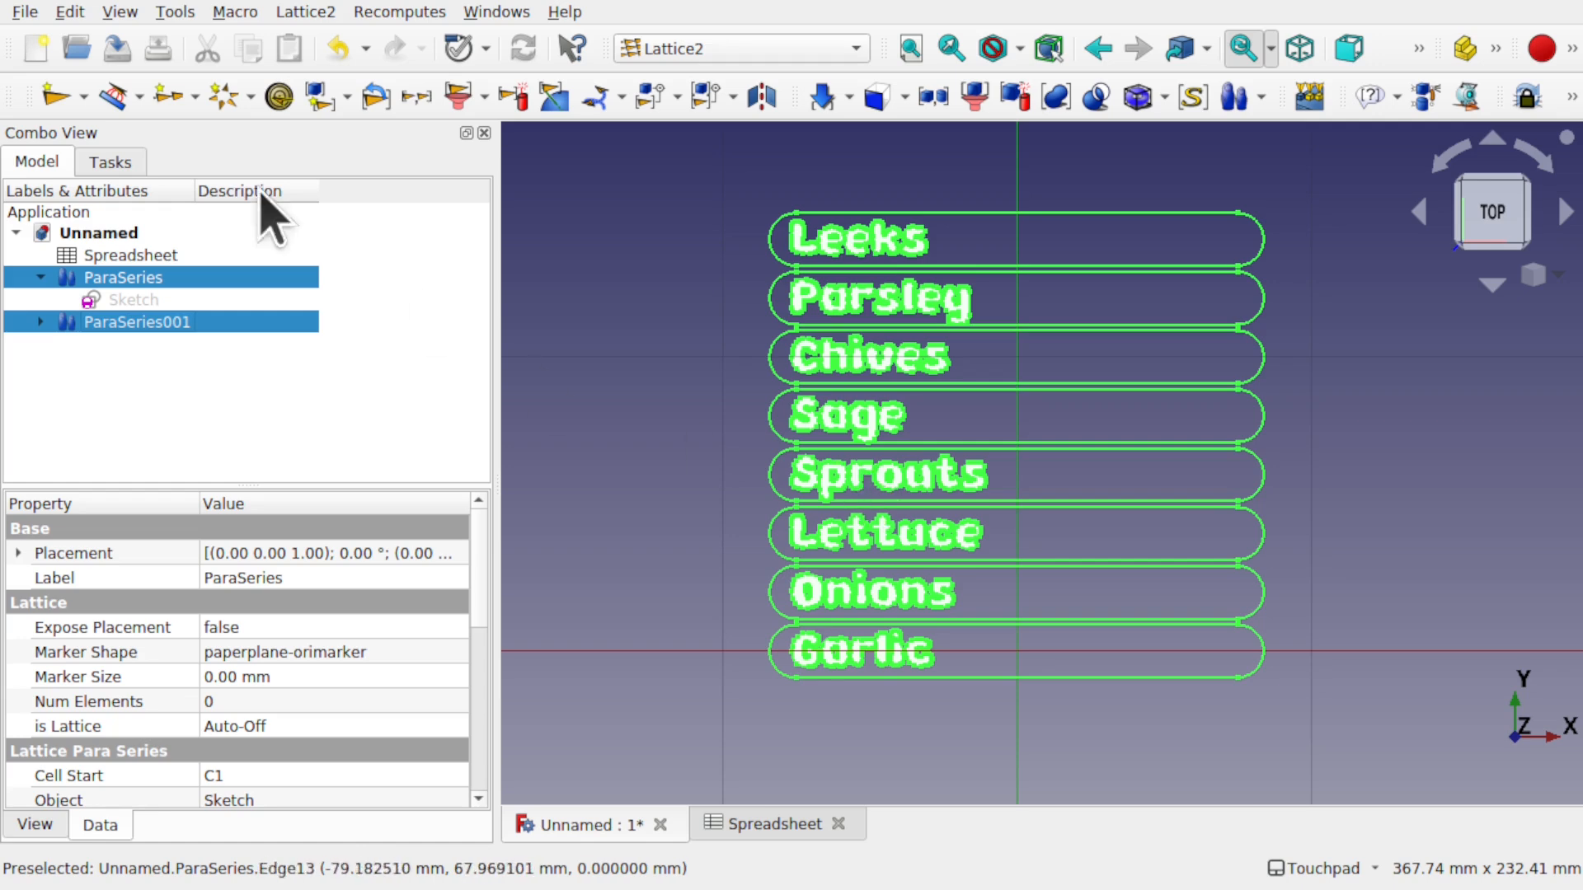
pyautogui.click(25, 11)
# - Export the selected series as flattened SVG named gardenlabels.svg
pyautogui.click(143, 340)
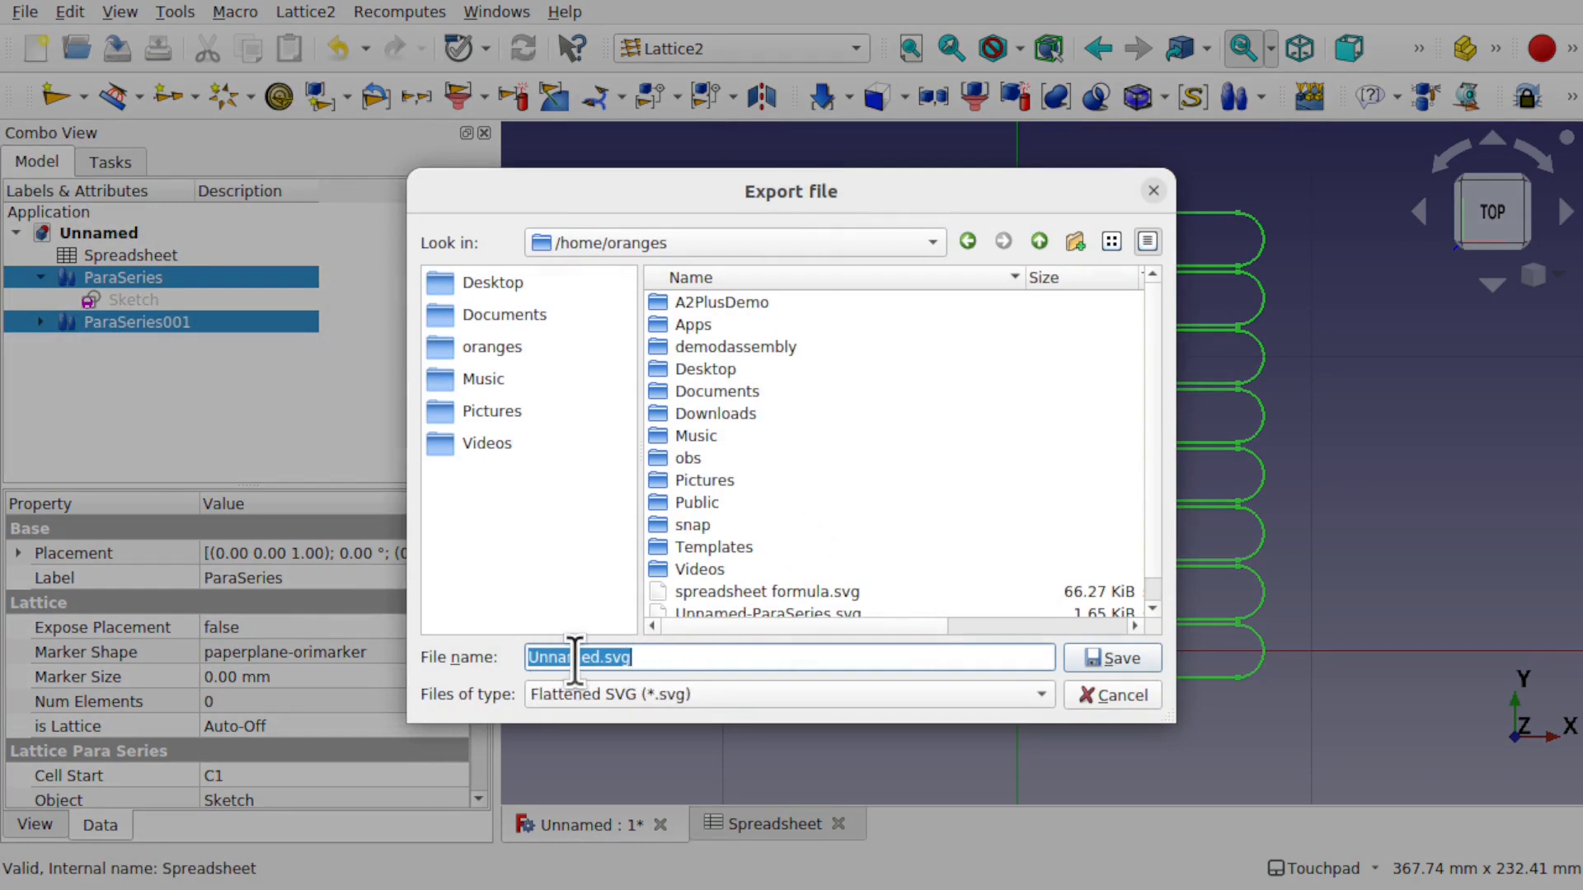
pyautogui.moveTo(599, 657); pyautogui.dragTo(503, 663)
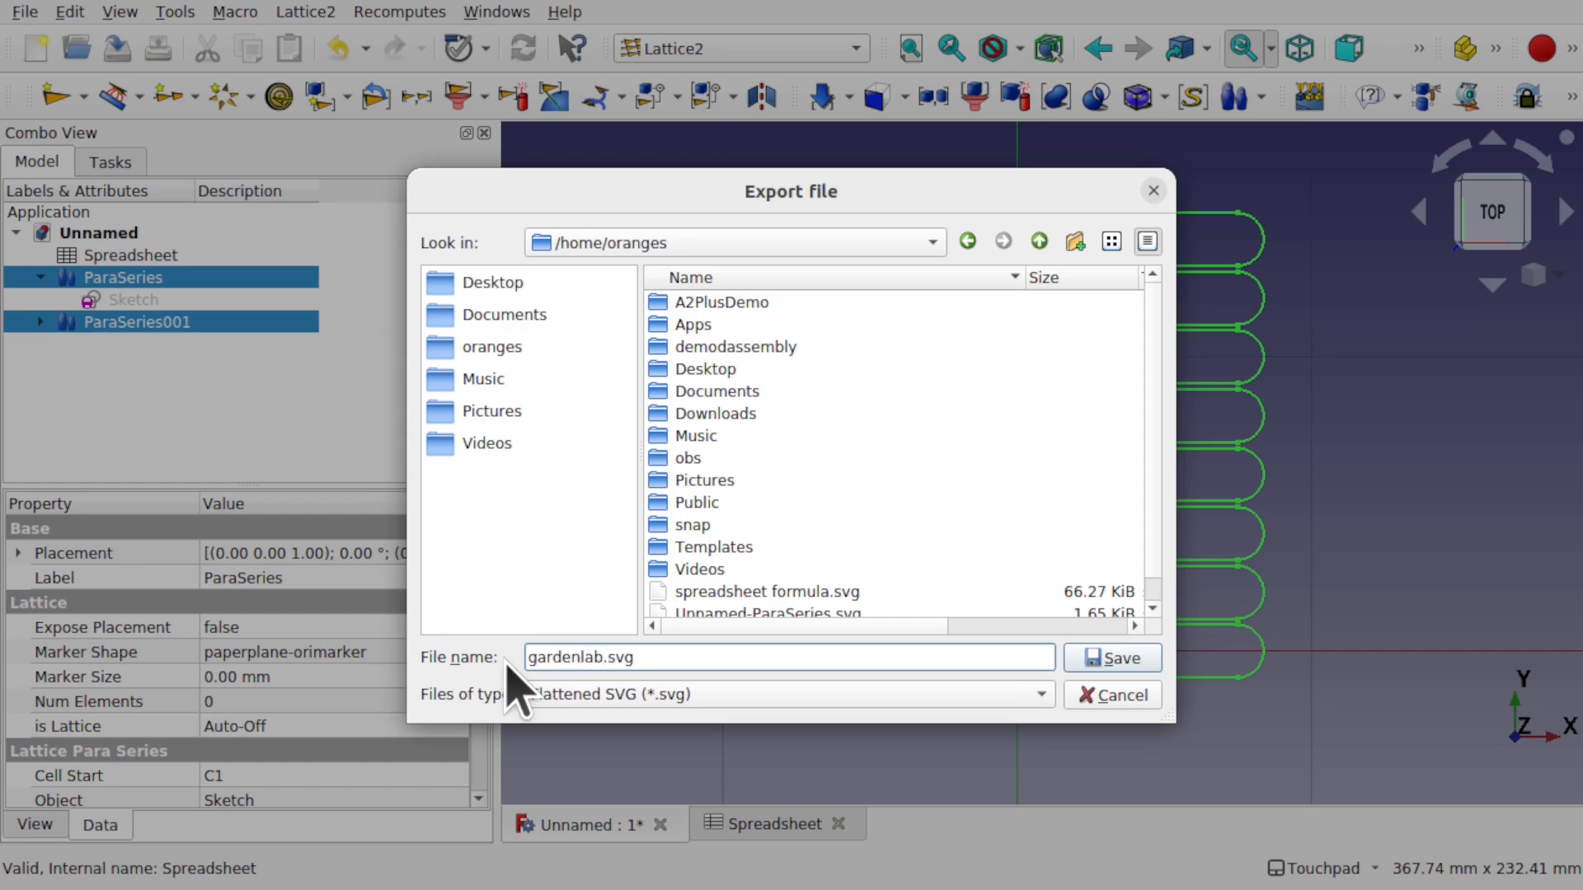
pyautogui.press('Return')
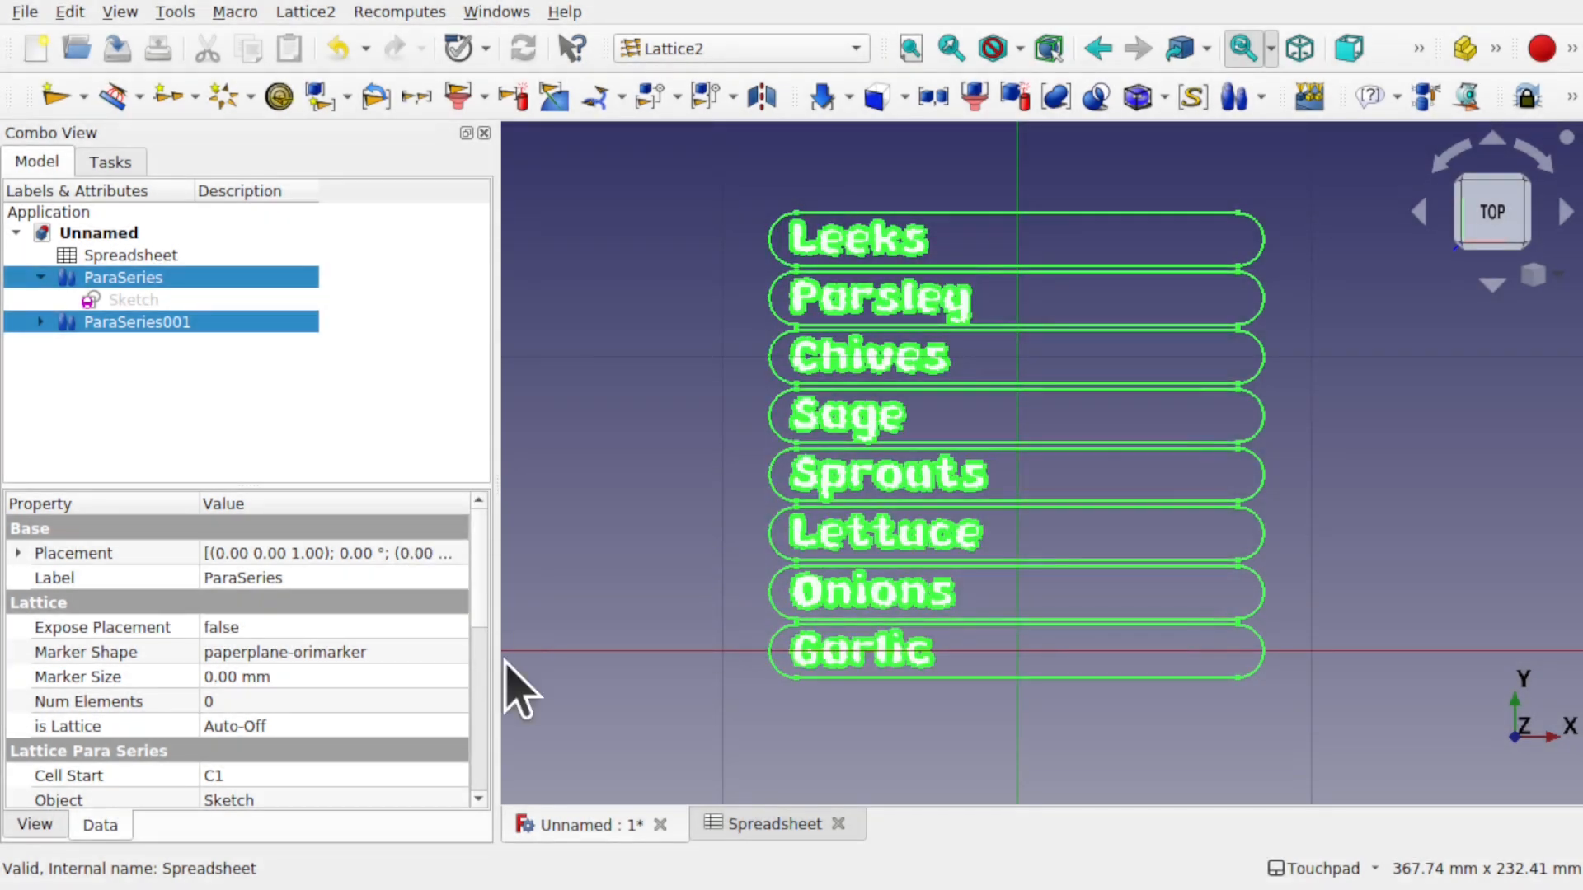
# - Preview gardenlabels.svg to confirm all eight labels were exported
pyautogui.click(682, 441)
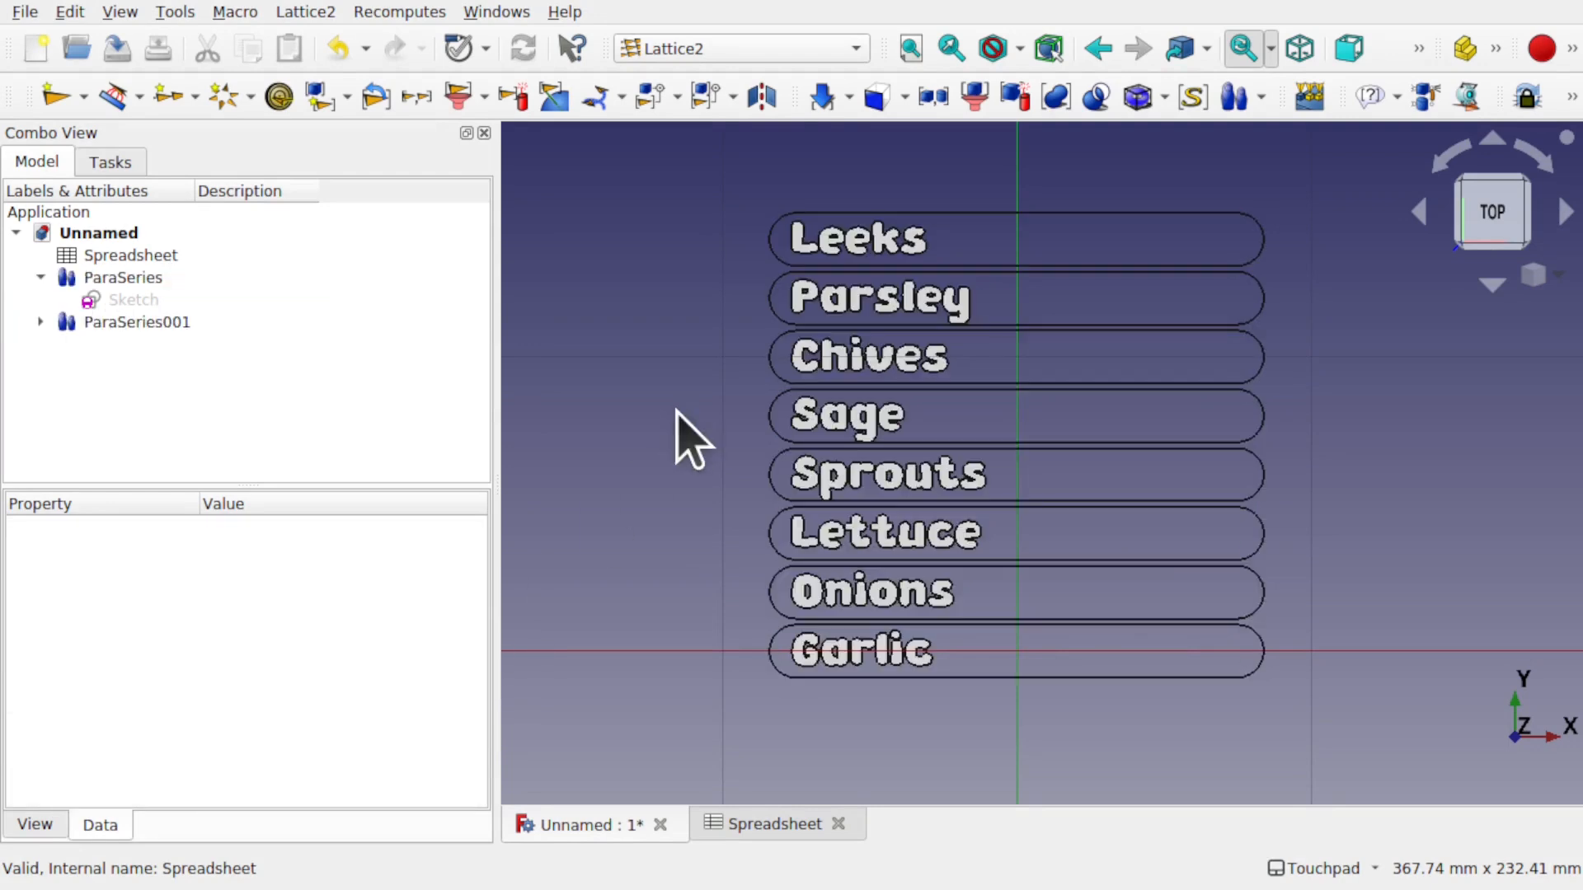
pyautogui.click(148, 280)
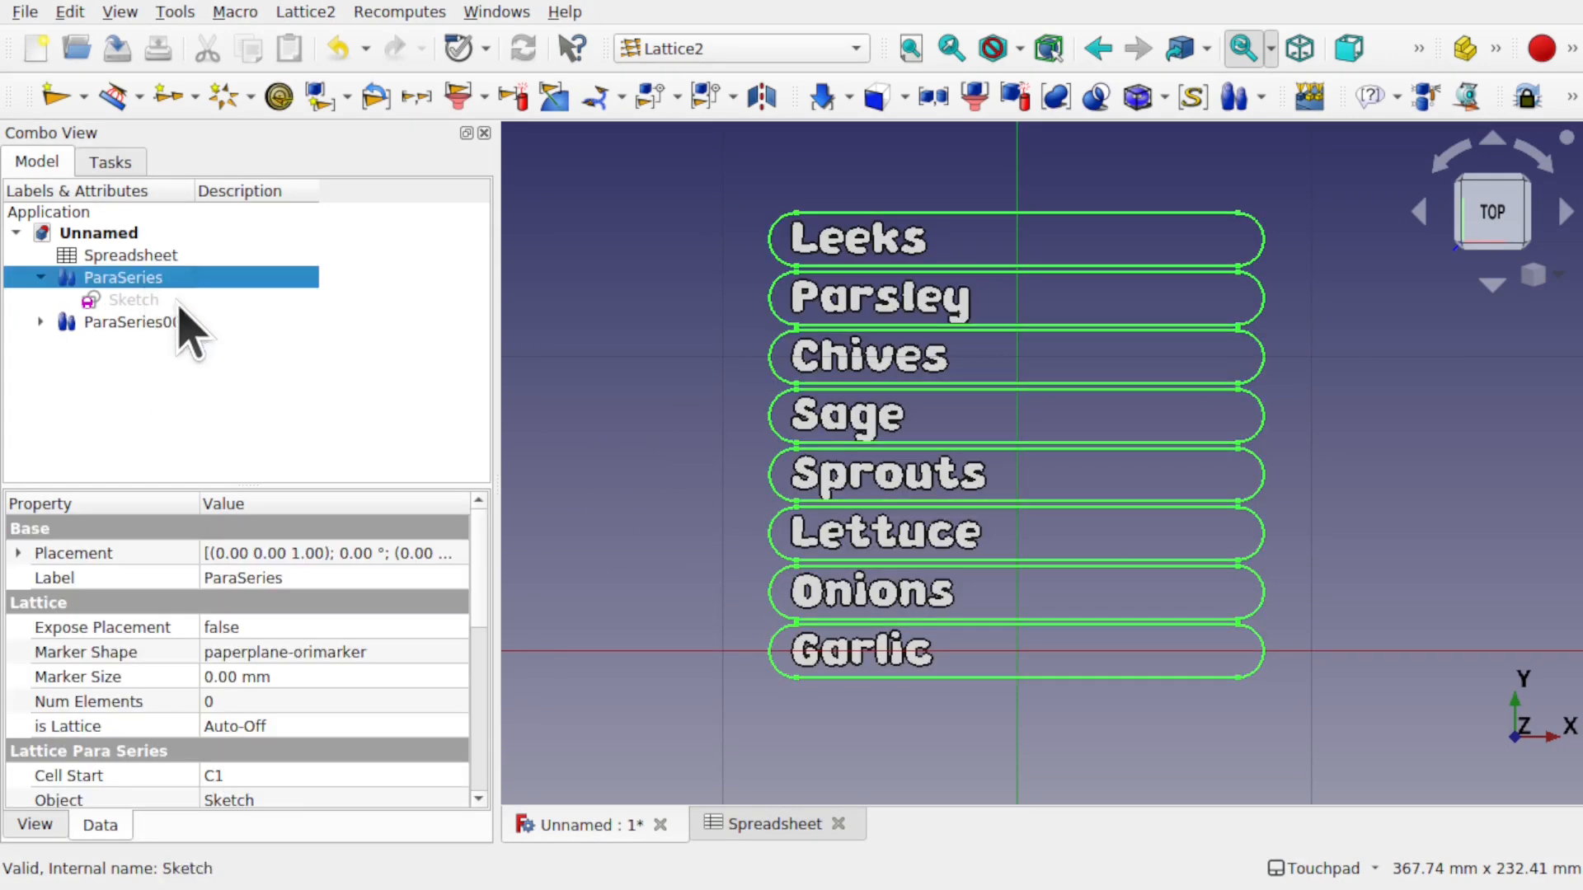
pyautogui.click(142, 325)
pyautogui.click(642, 465)
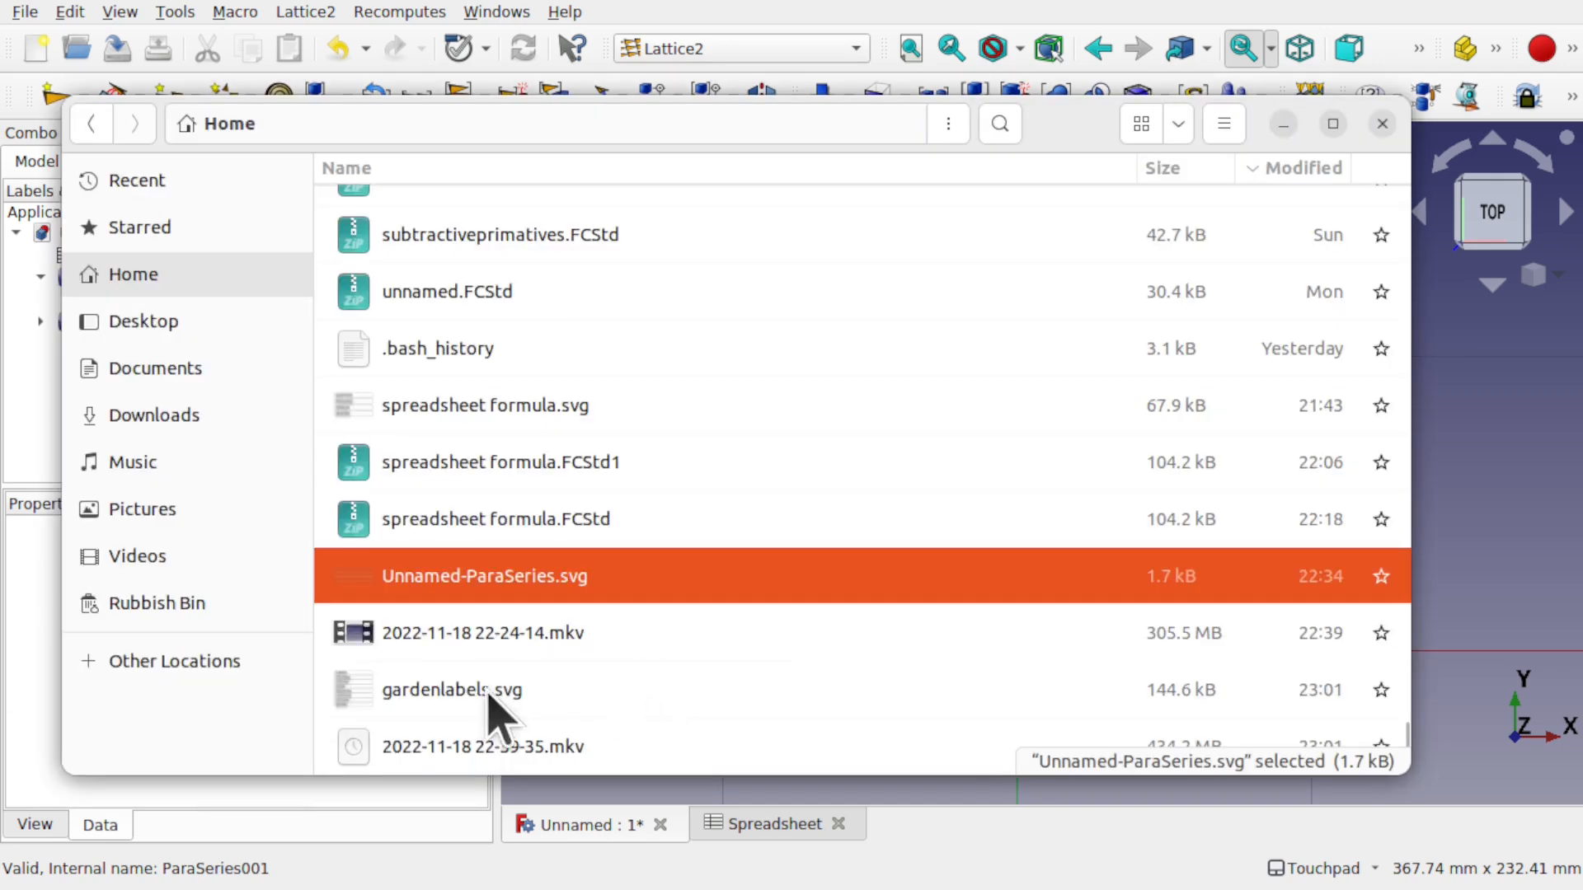
pyautogui.doubleClick(488, 697)
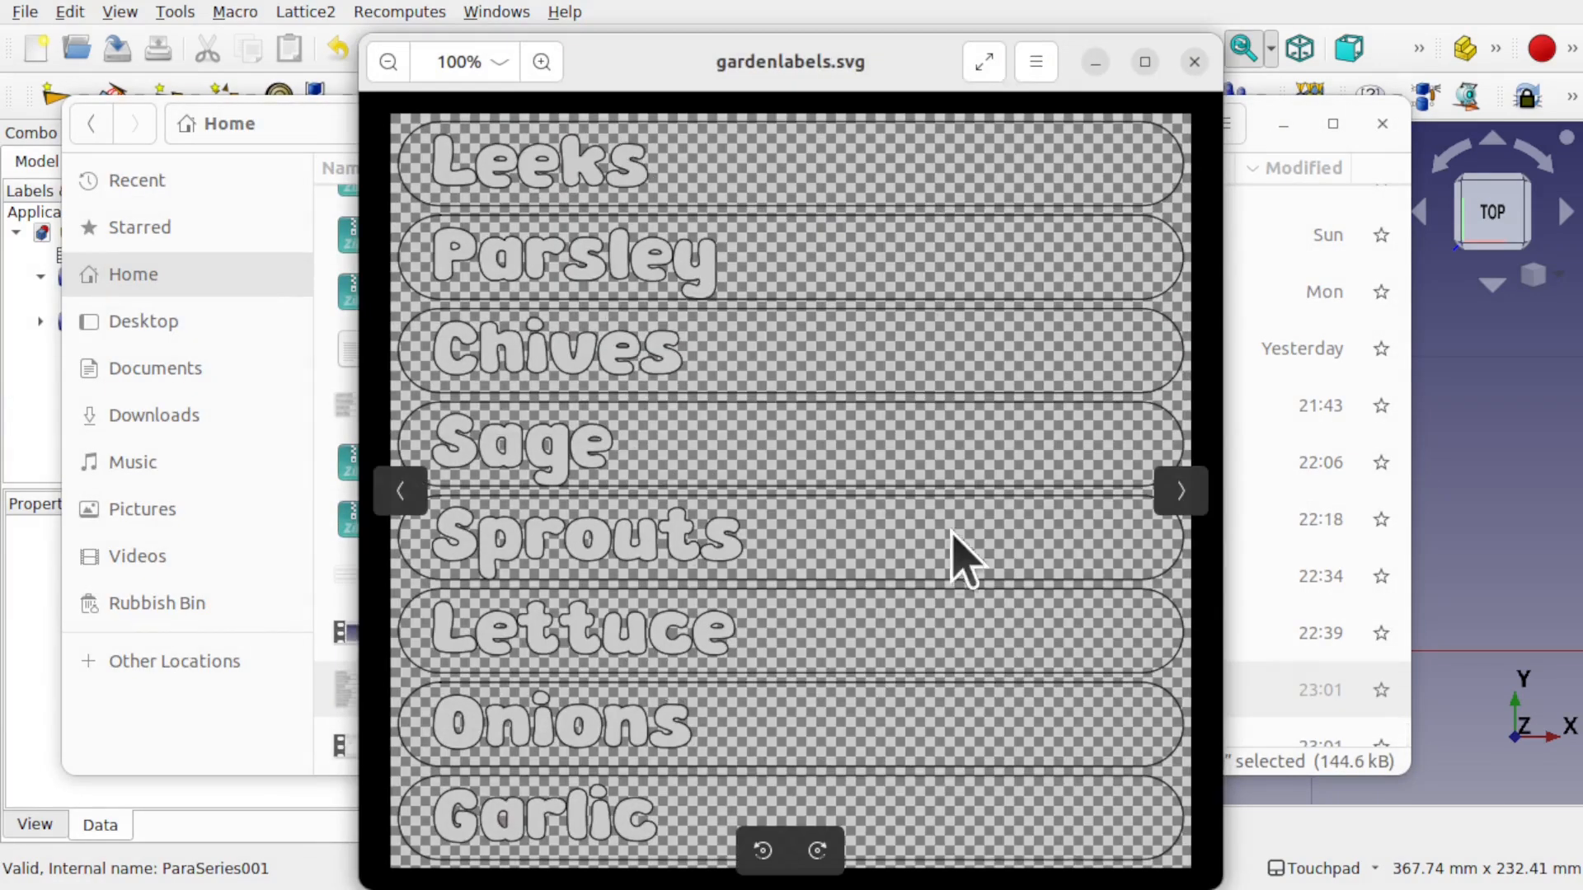
pyautogui.click(1194, 62)
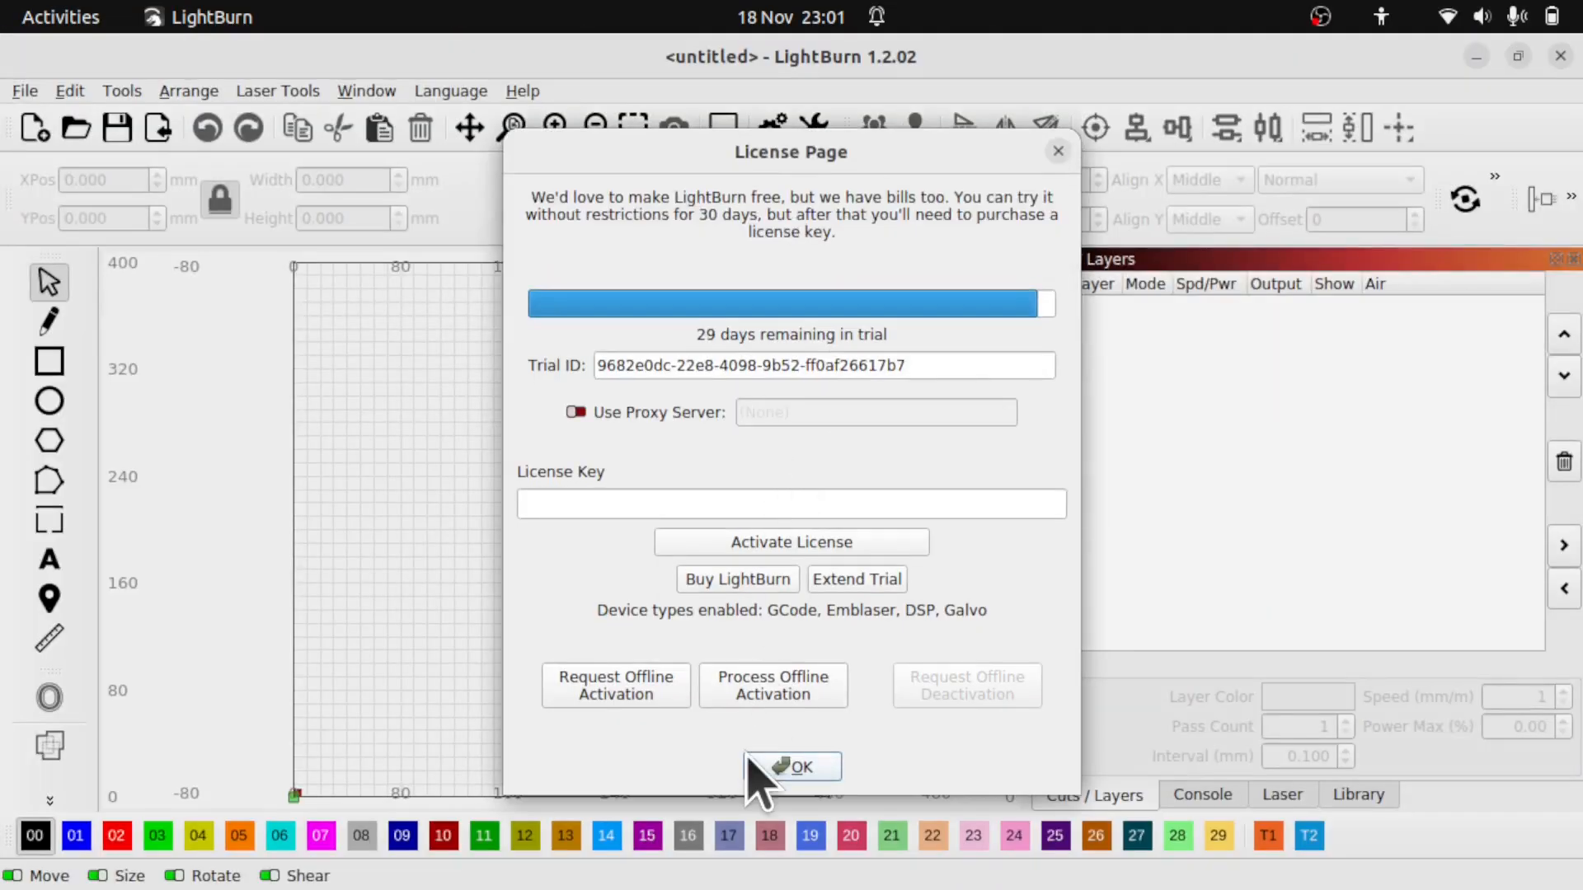
# - Dismiss the licence page and import gardenlabels.svg into a new LightBurn project
pyautogui.click(773, 765)
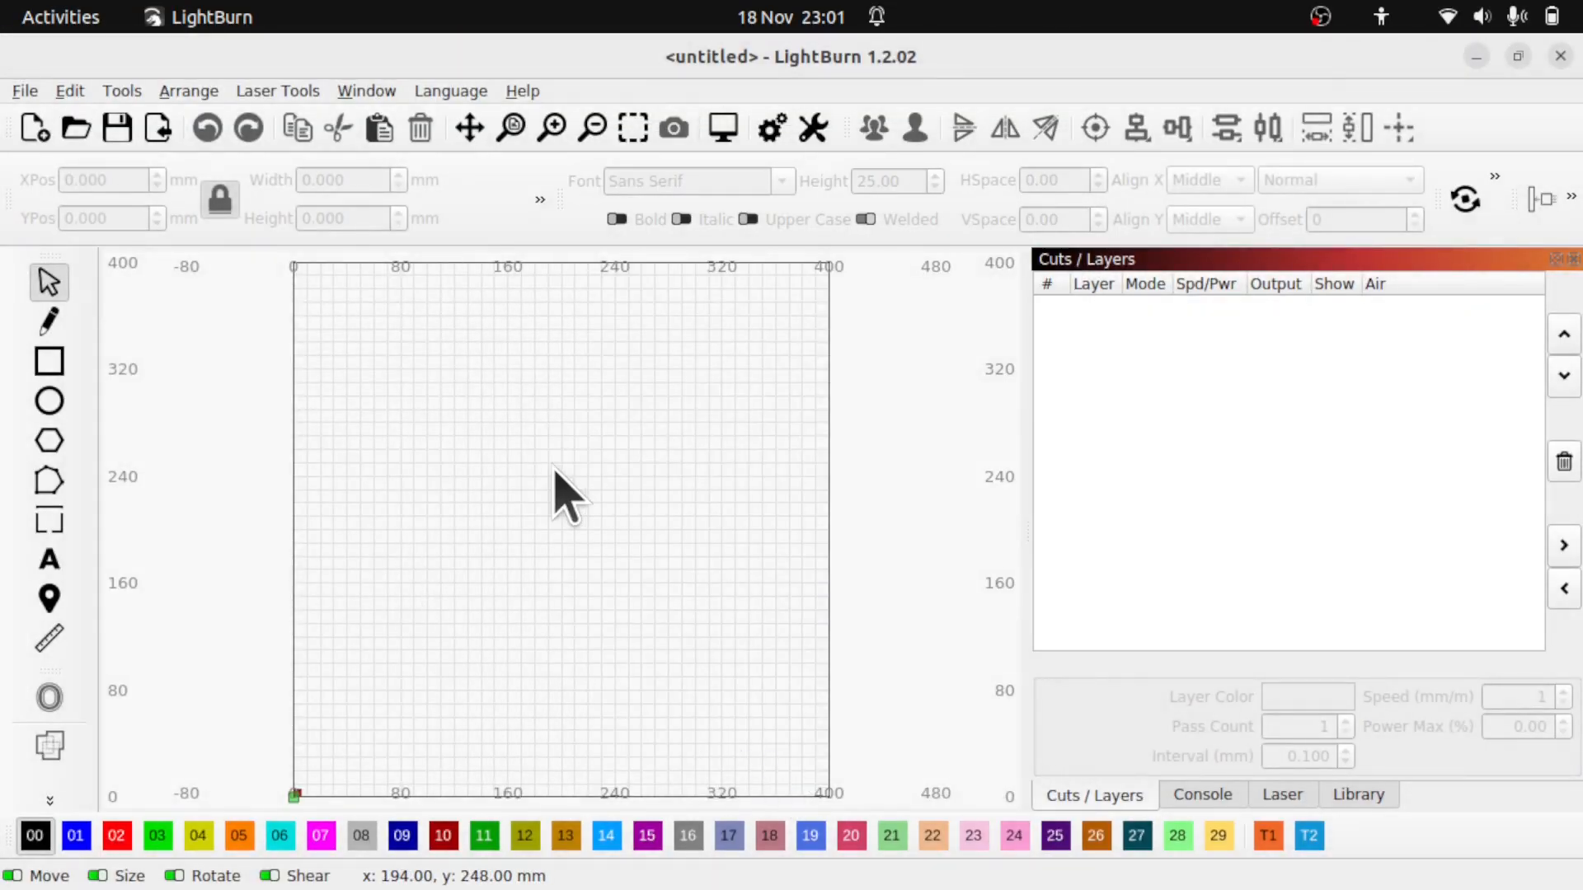
pyautogui.click(25, 91)
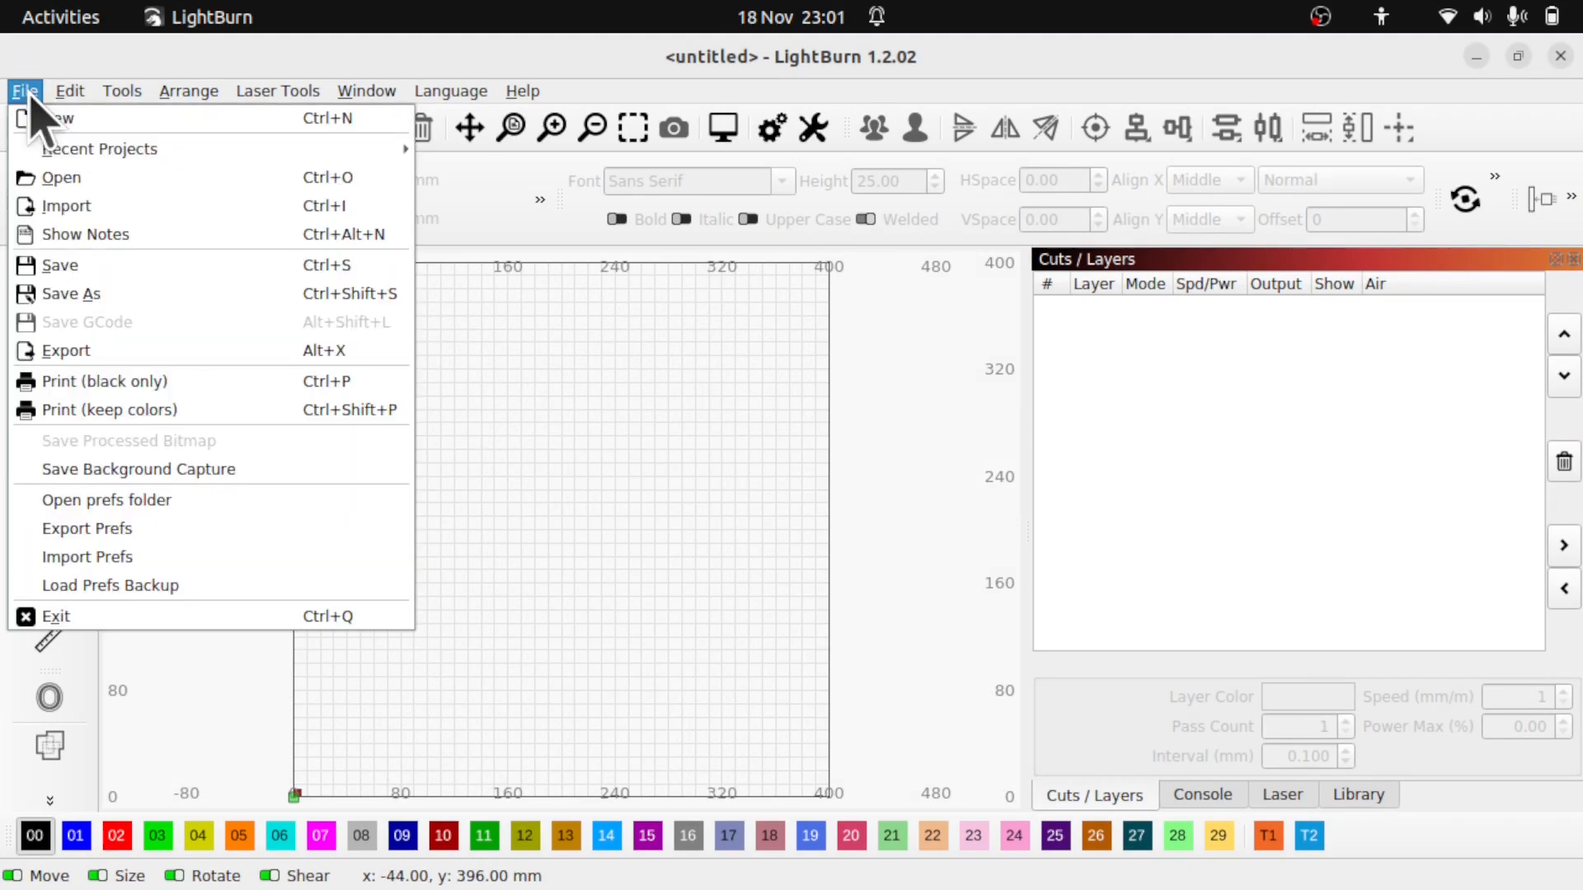
pyautogui.click(117, 201)
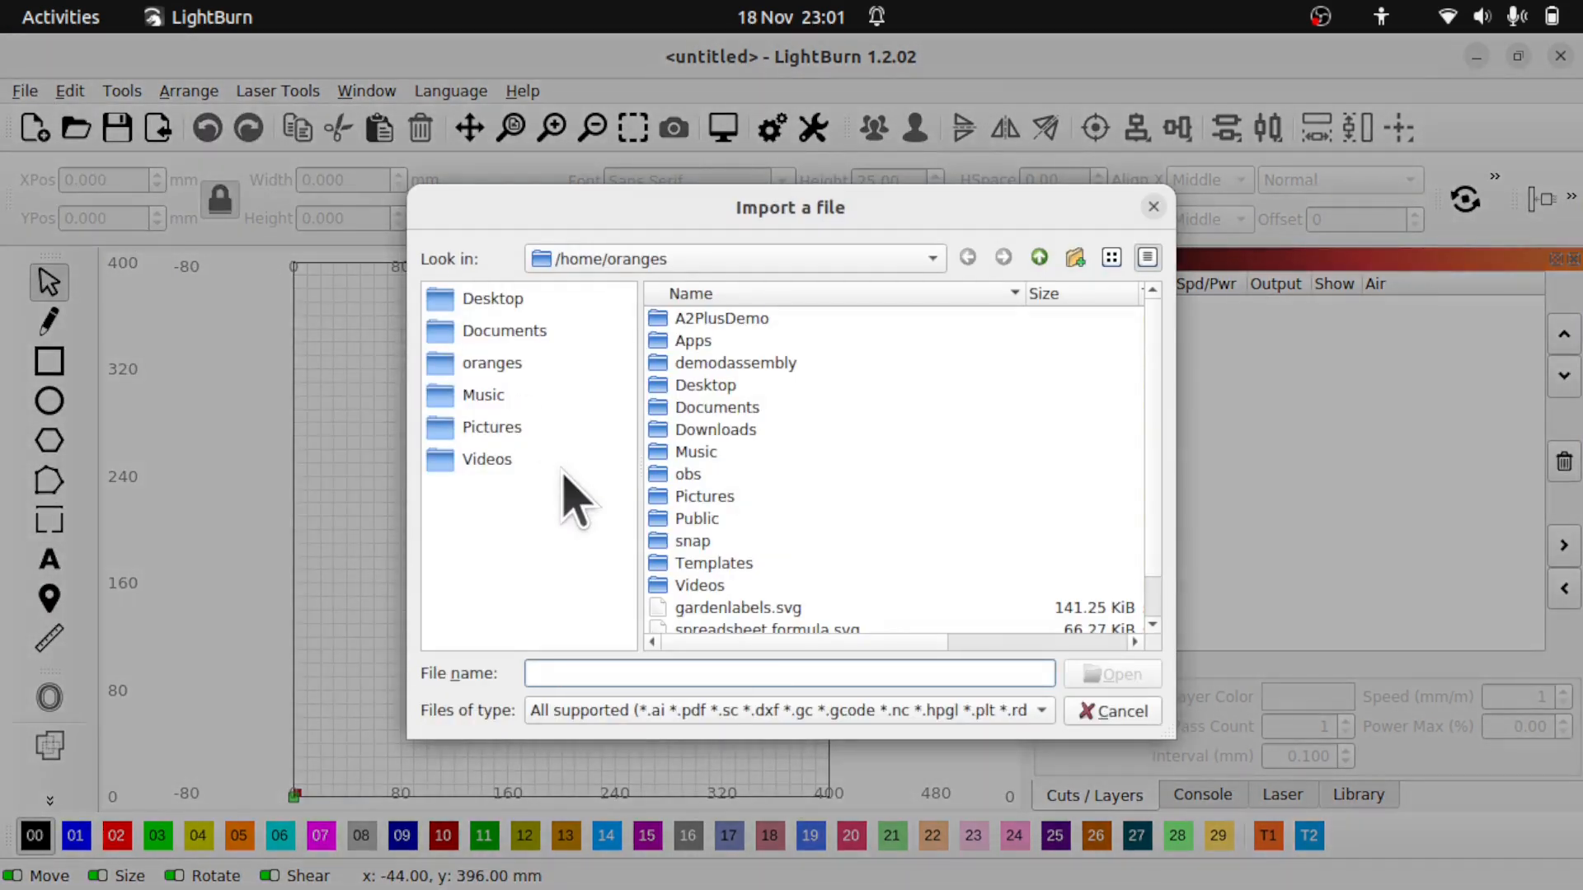
pyautogui.click(757, 610)
pyautogui.doubleClick(757, 612)
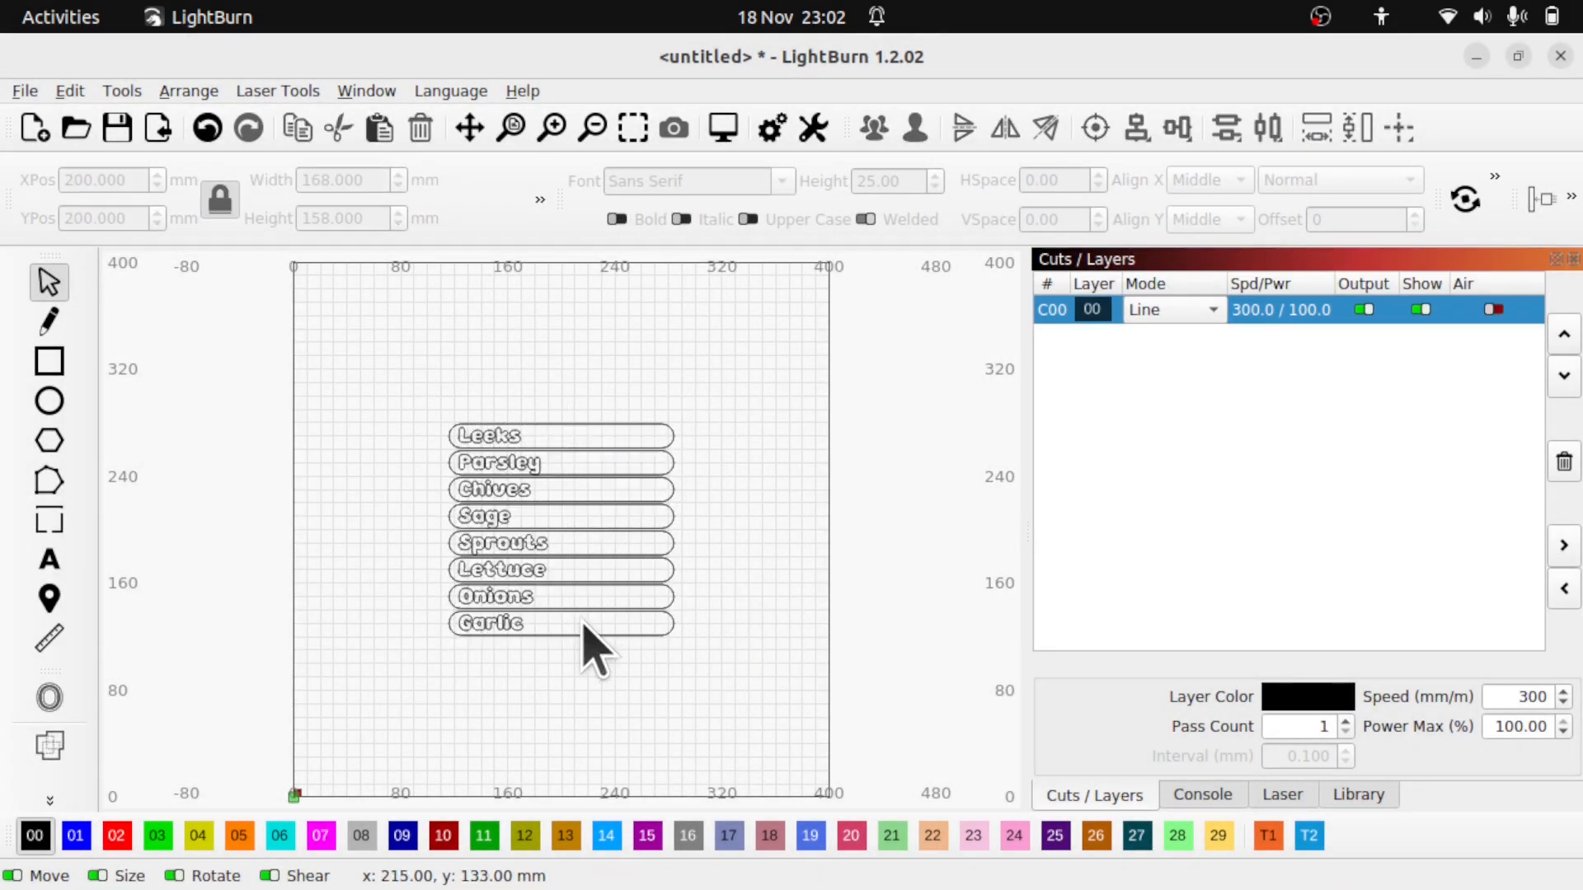
pyautogui.scroll(1, 590, 647)
pyautogui.scroll(3, 589, 647)
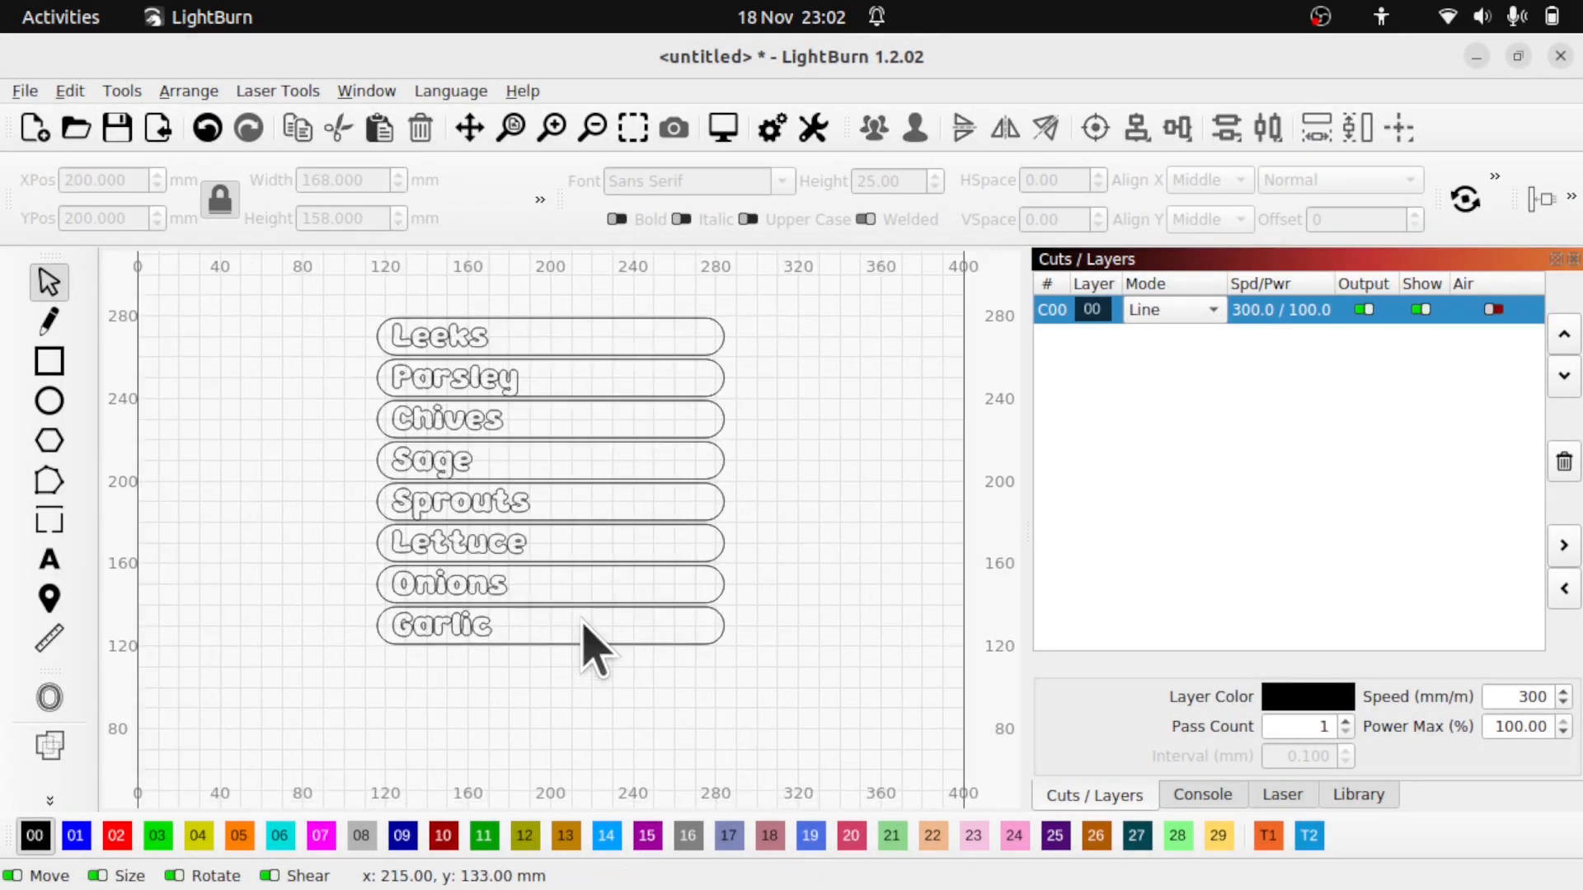
# - Test-move the slot outlines away from the text, then undo and deselect
pyautogui.click(729, 323)
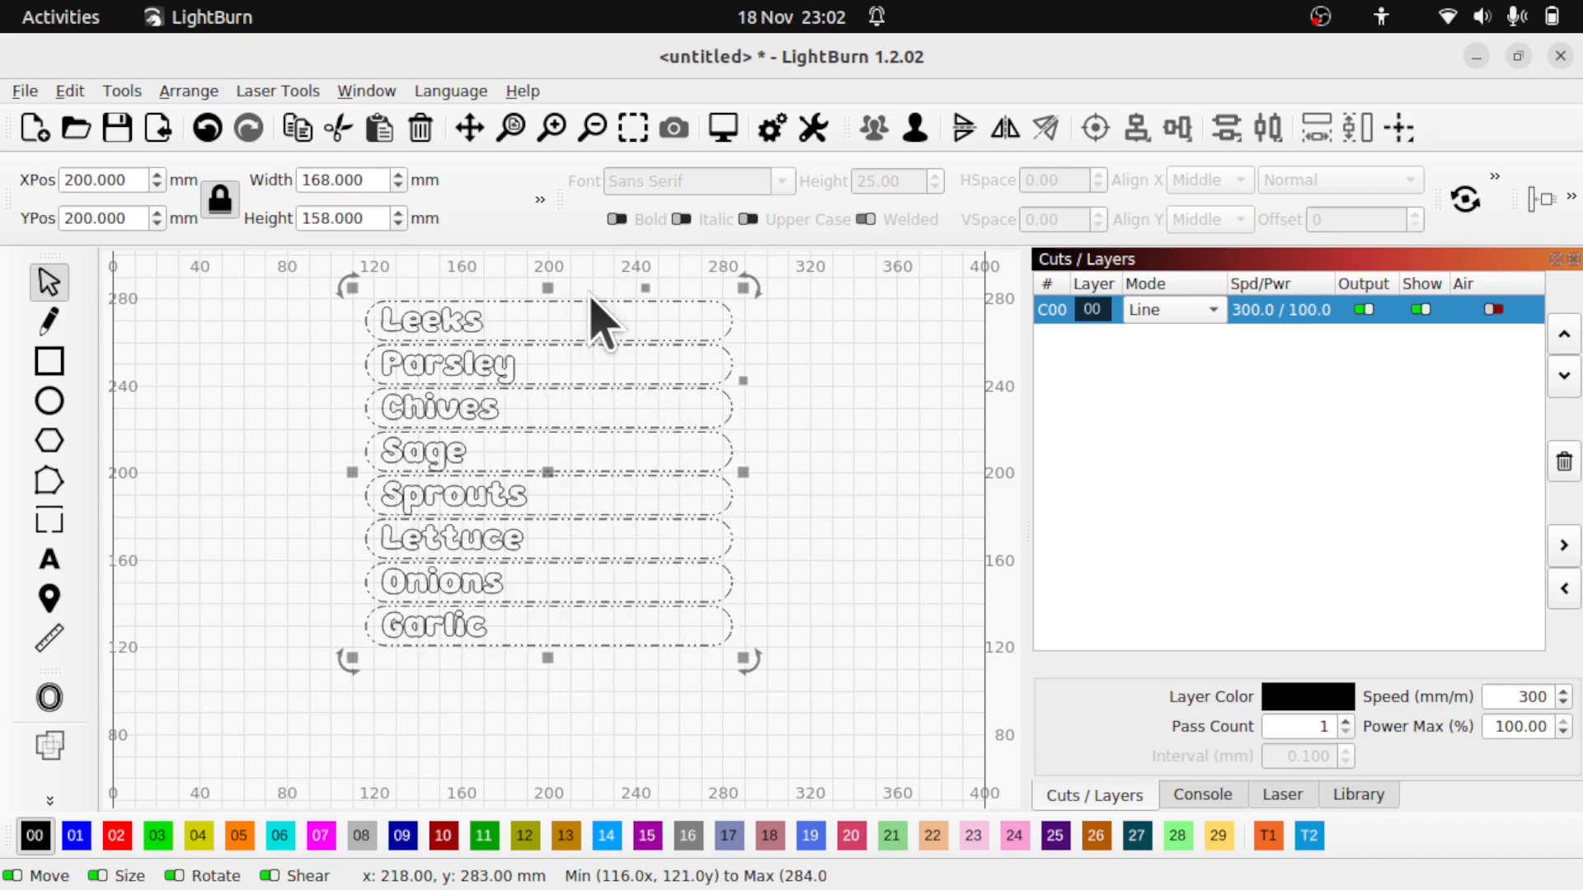
pyautogui.moveTo(593, 314); pyautogui.dragTo(813, 379)
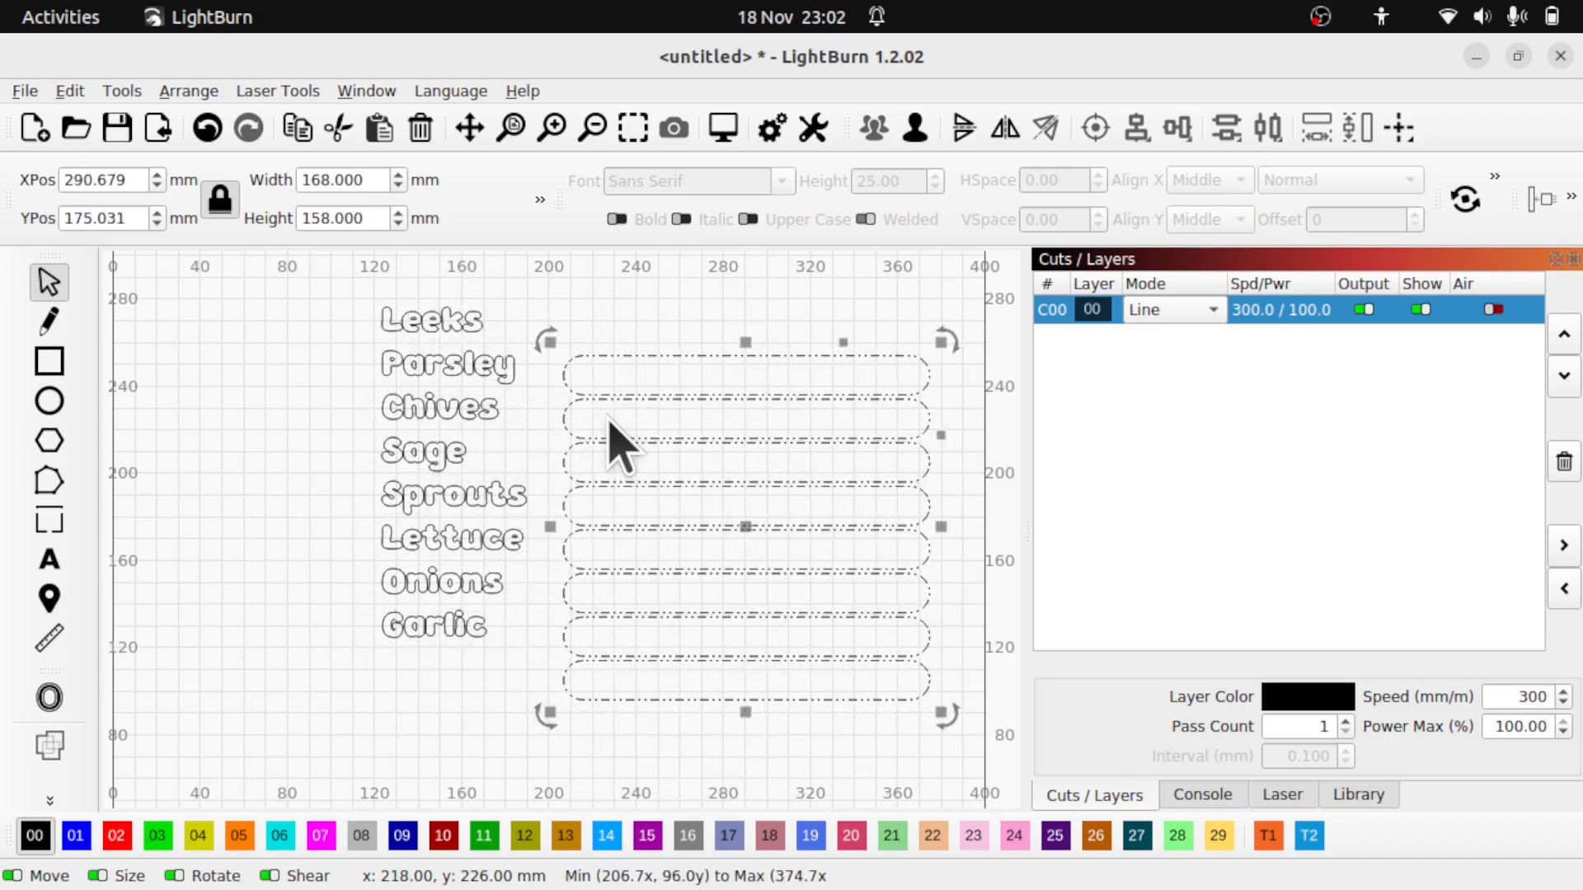
pyautogui.hotkey('ctrl', 'z')
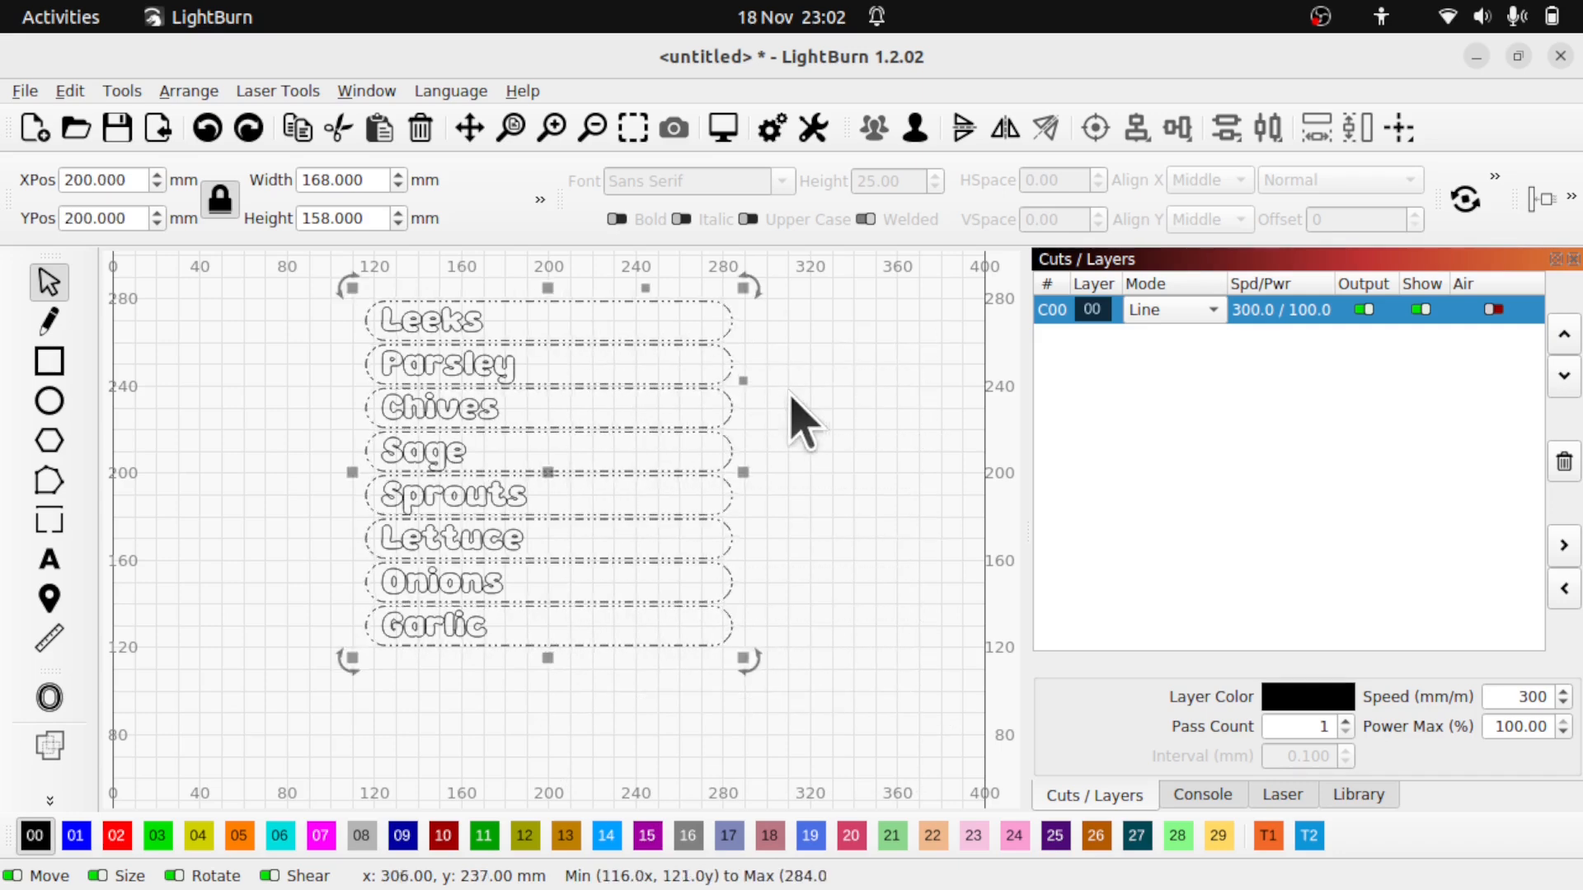
pyautogui.click(824, 420)
# - Create 2 mm outward offset outlines around the eight label words
pyautogui.click(455, 314)
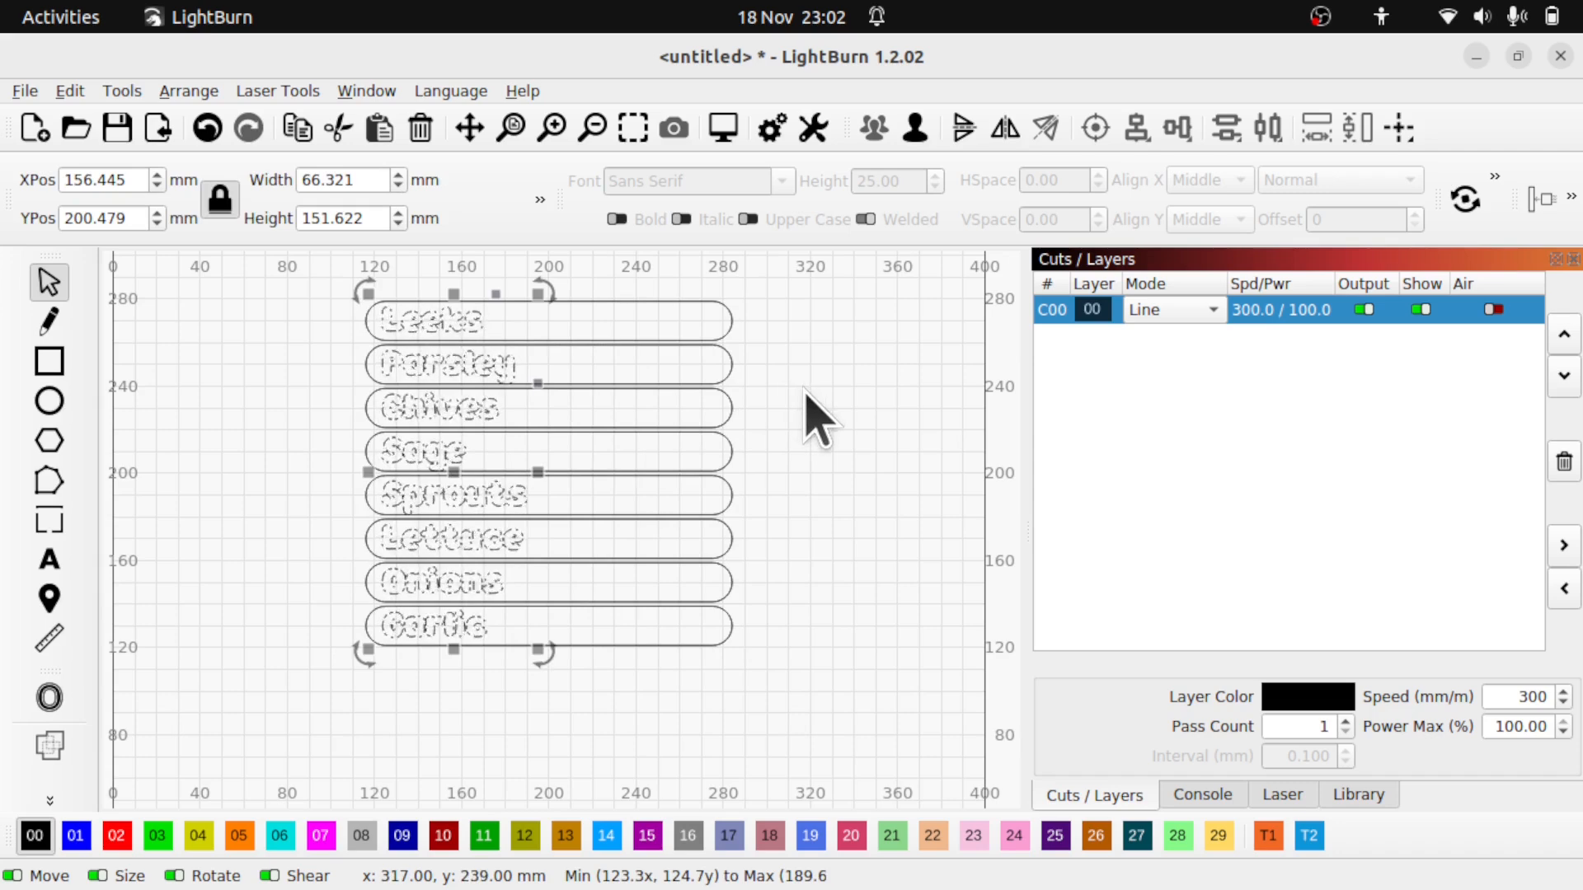
pyautogui.click(49, 697)
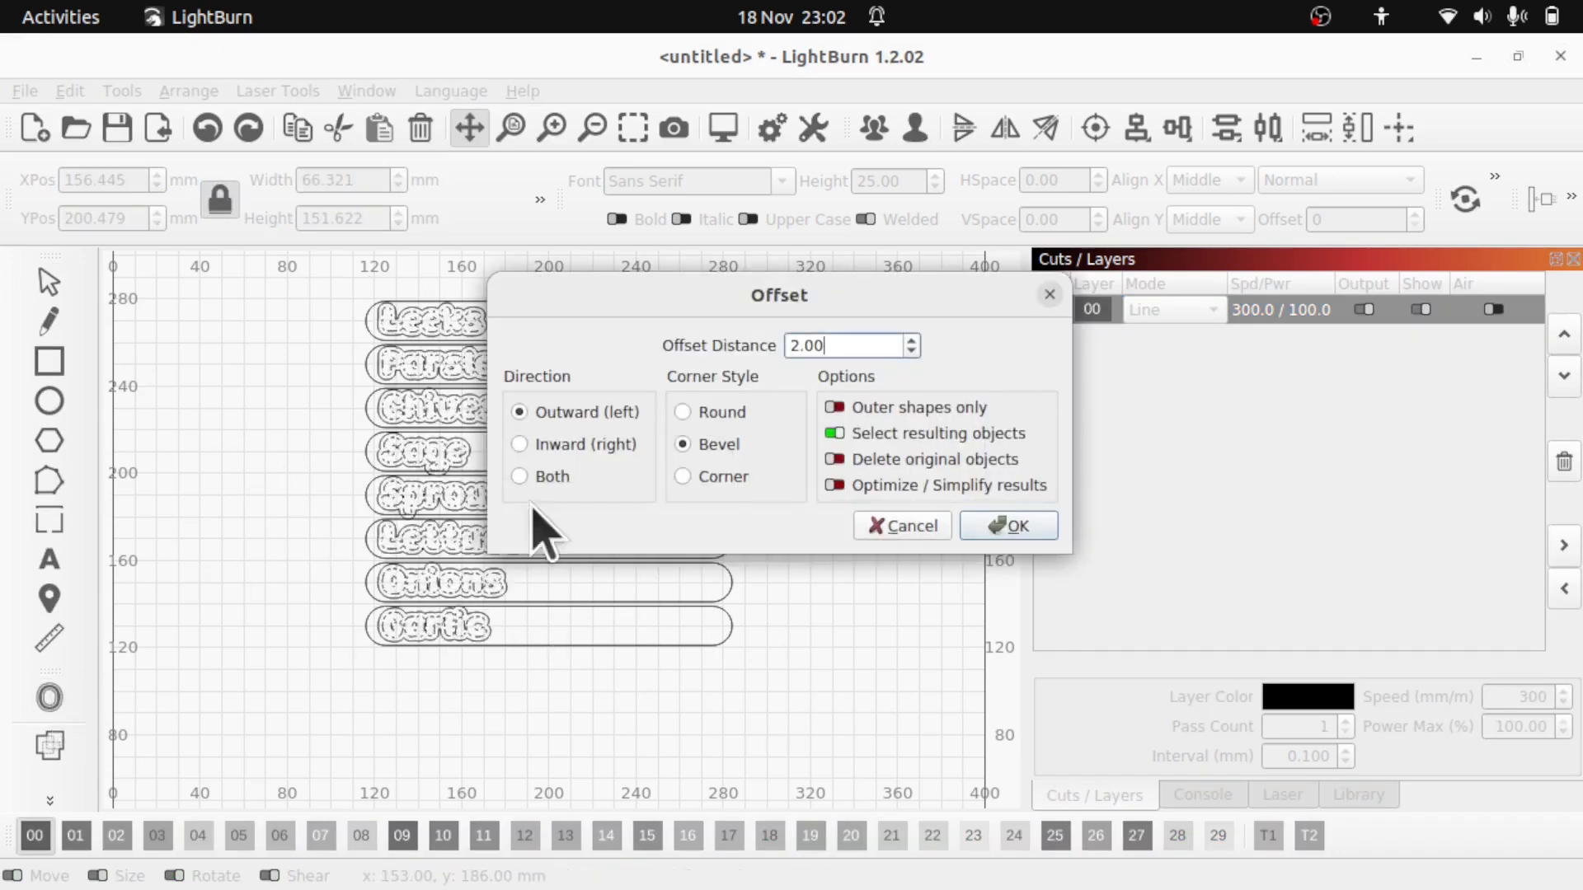
pyautogui.click(1018, 531)
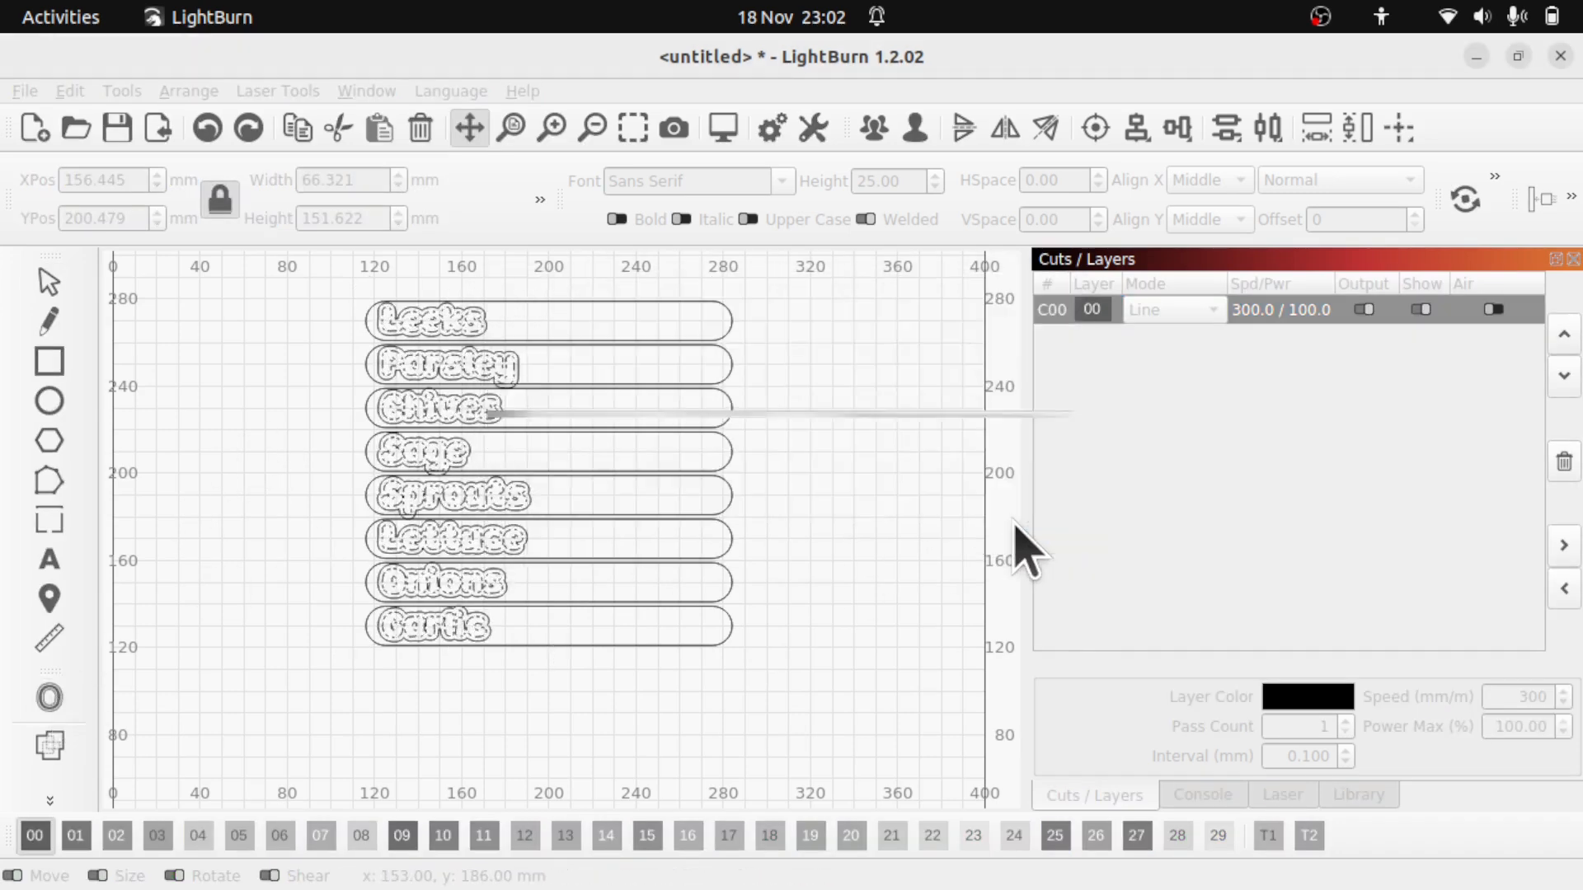
pyautogui.click(836, 528)
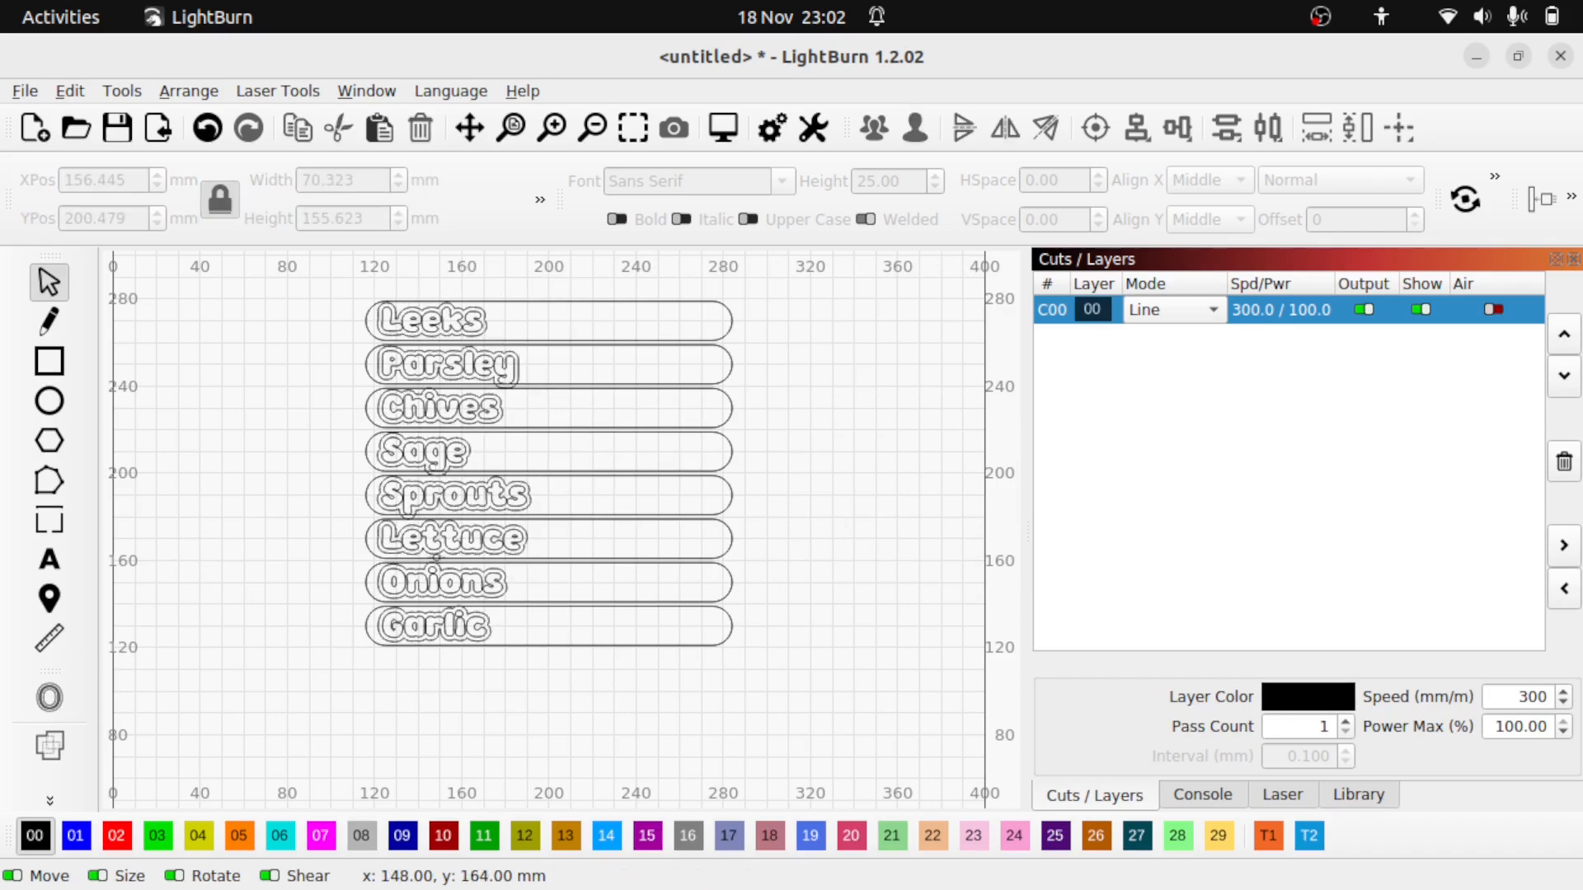
pyautogui.scroll(3, 433, 445)
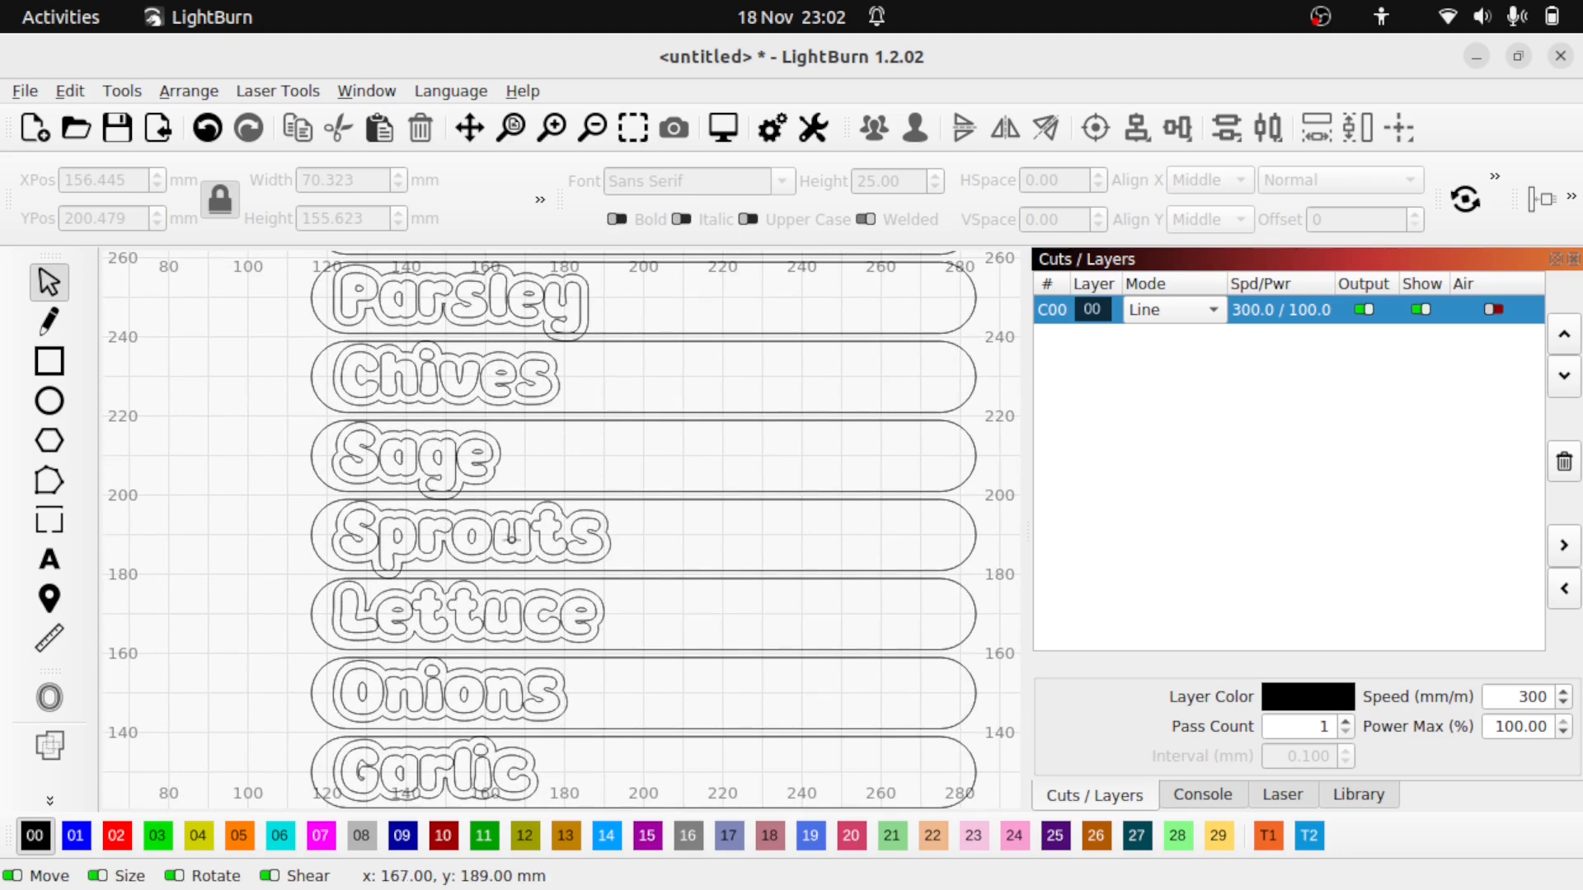
pyautogui.scroll(-3, 512, 538)
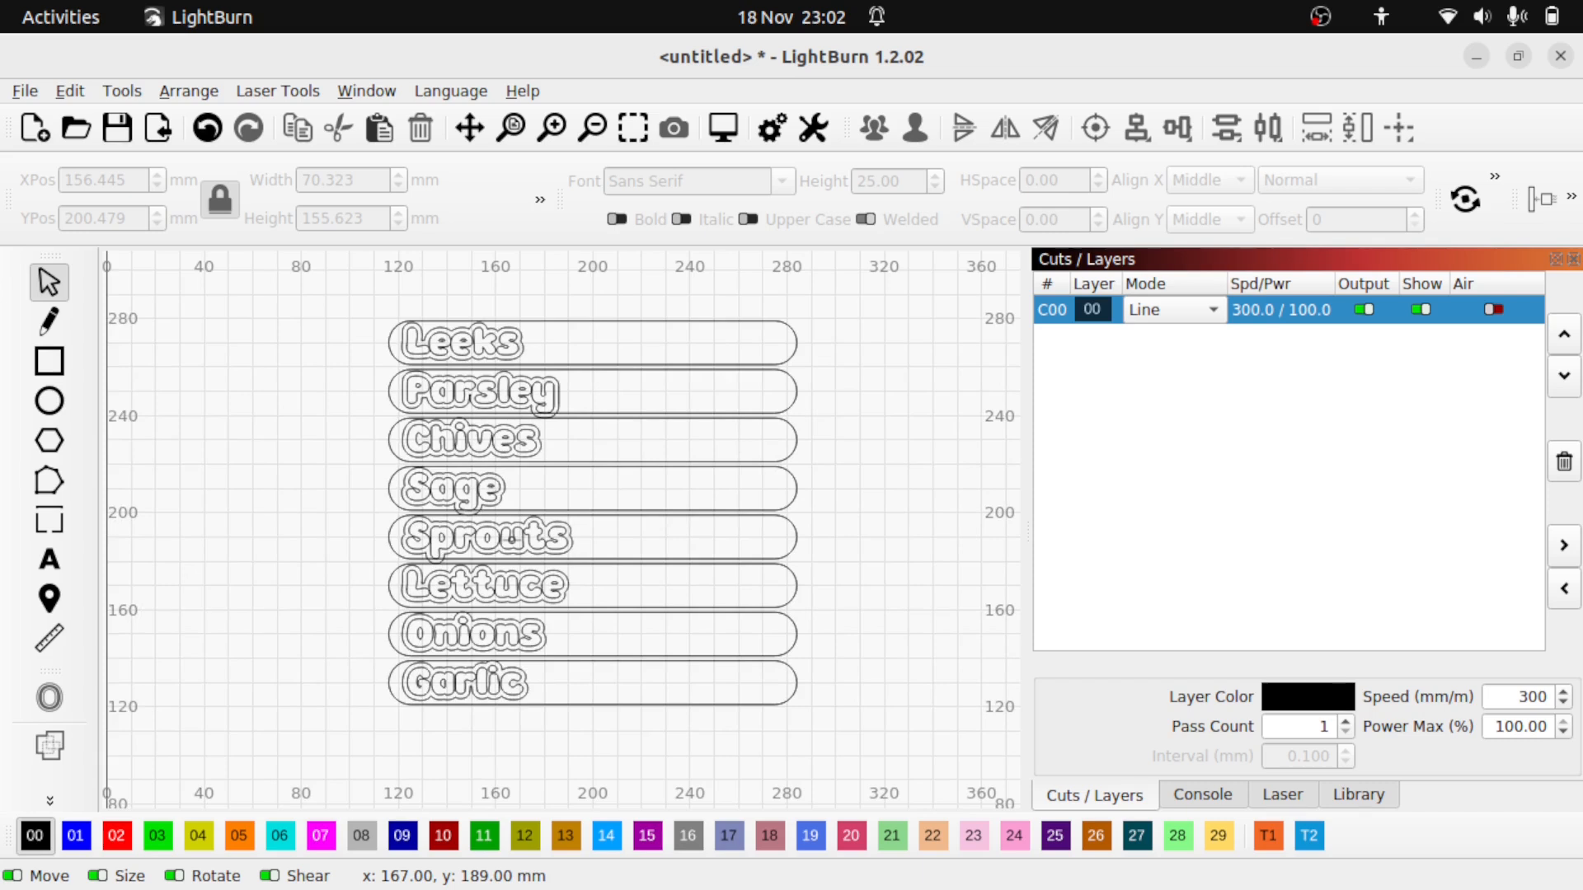
# - Move the original label text onto orange layer 05, then select the slot outlines
pyautogui.click(489, 348)
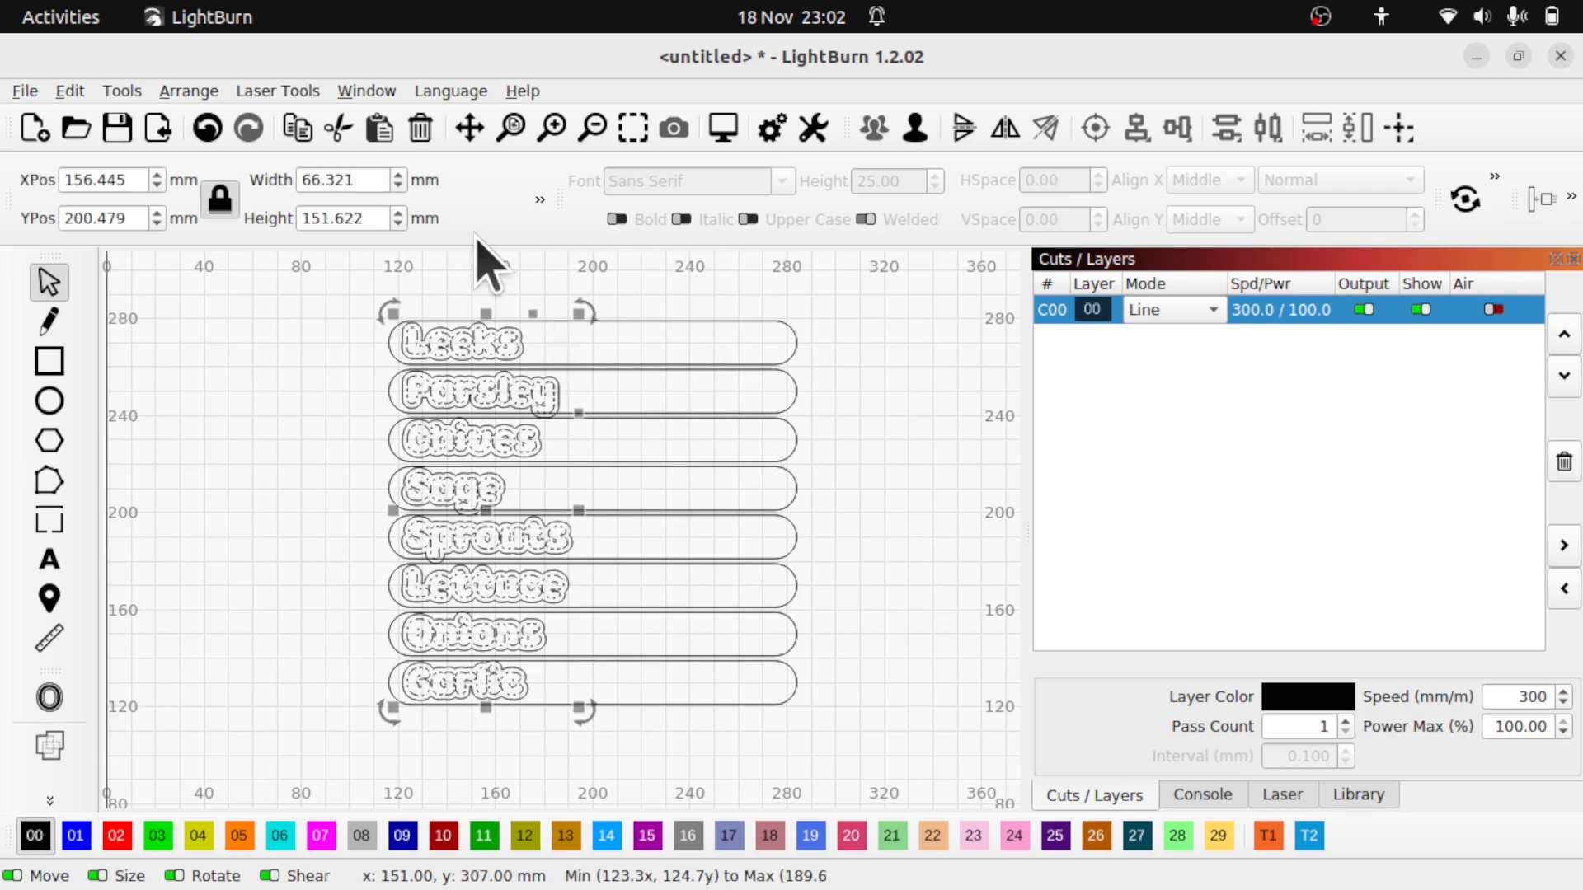
pyautogui.click(239, 836)
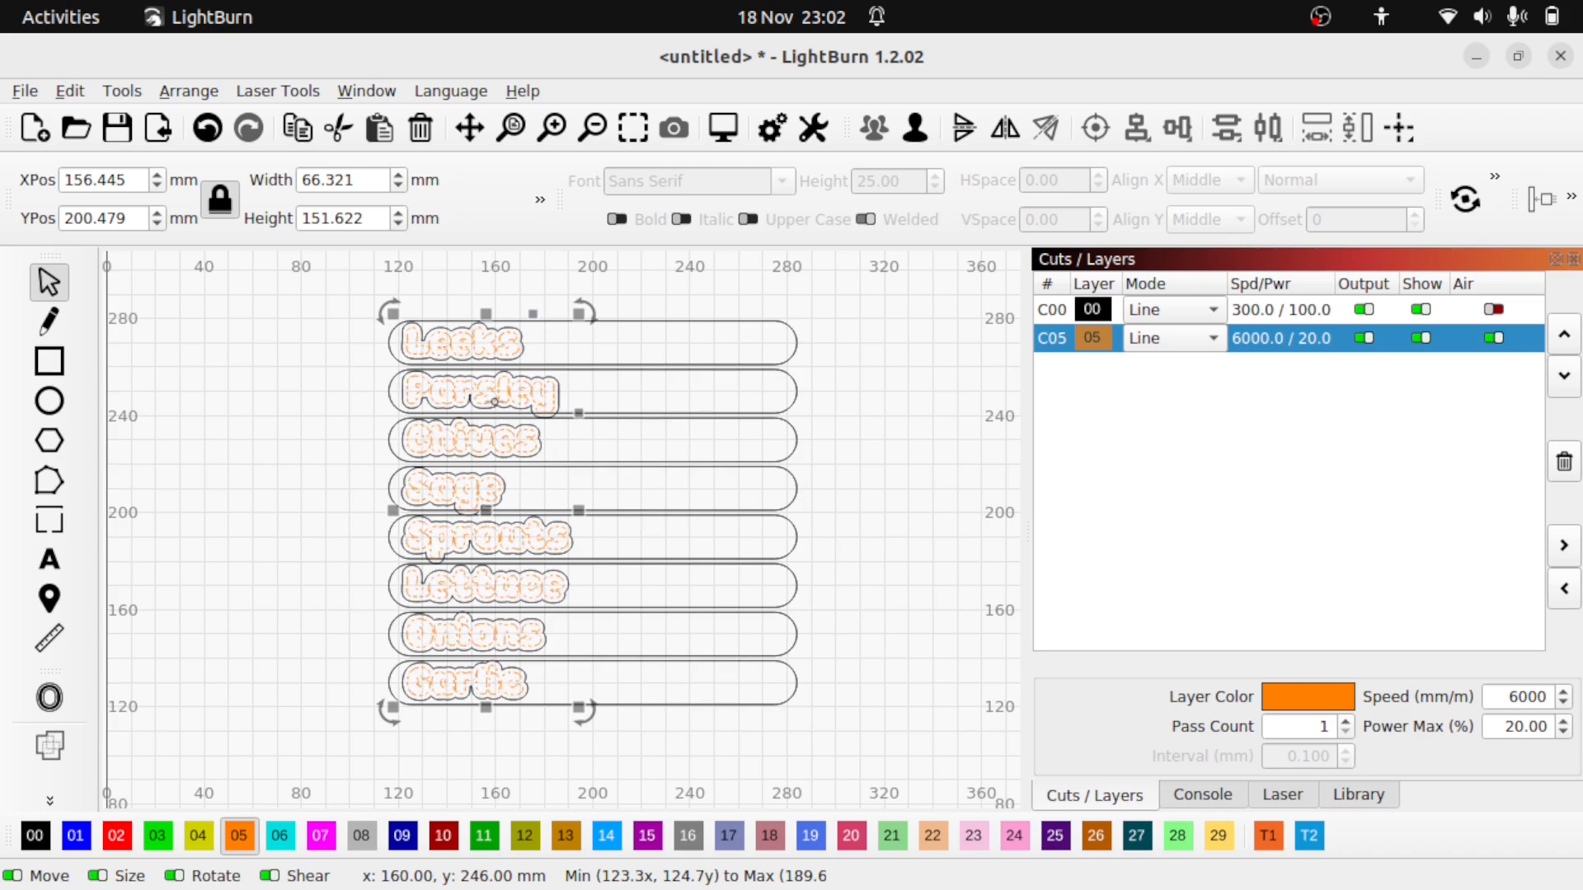
pyautogui.click(707, 325)
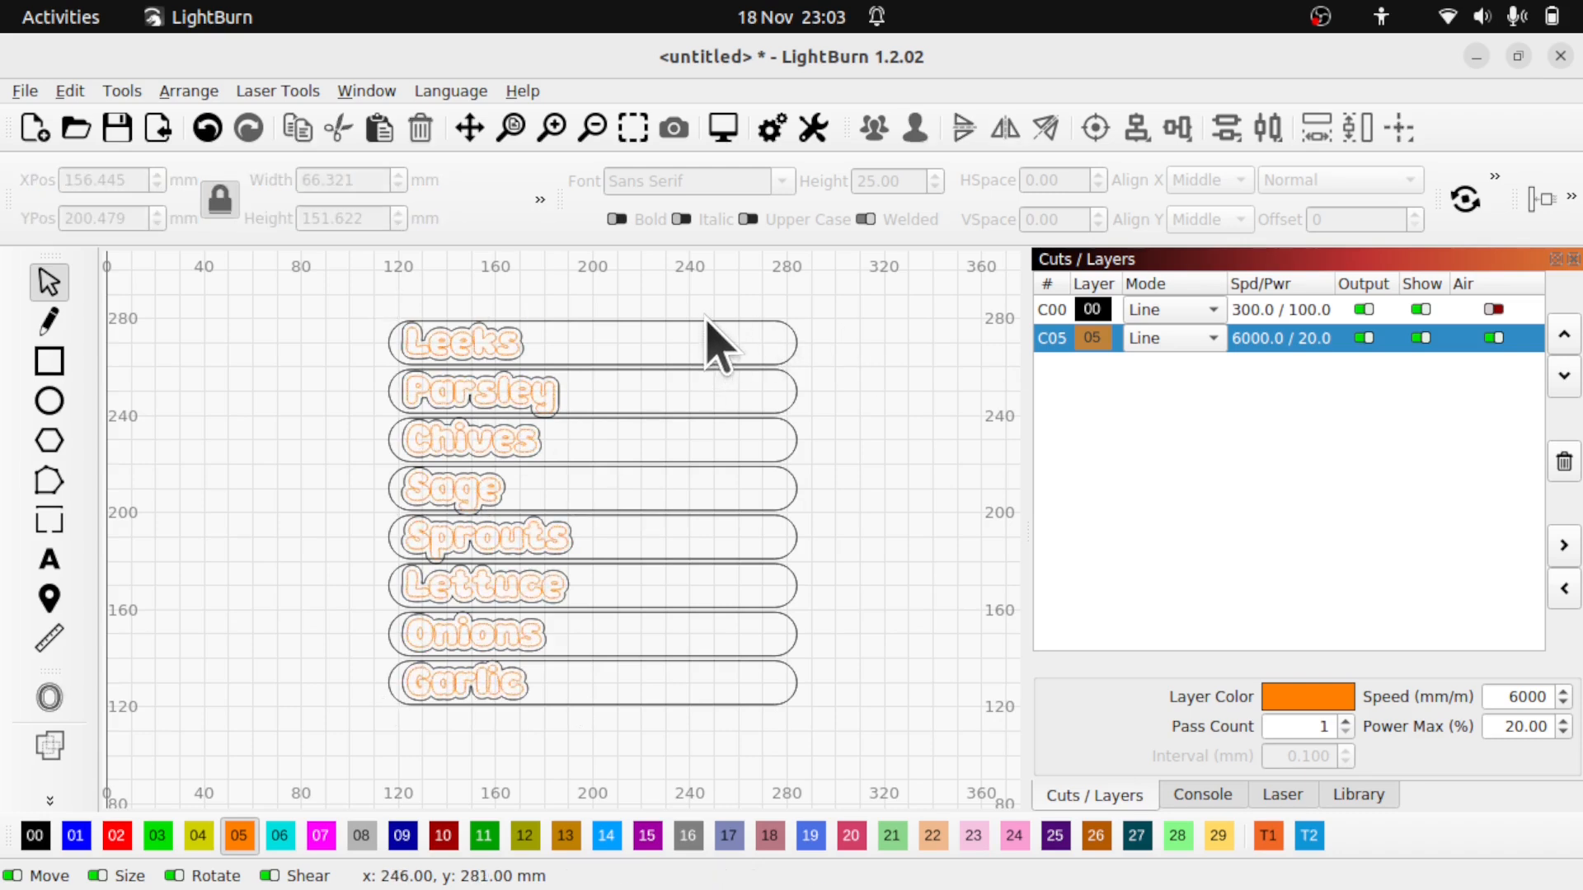
pyautogui.click(784, 327)
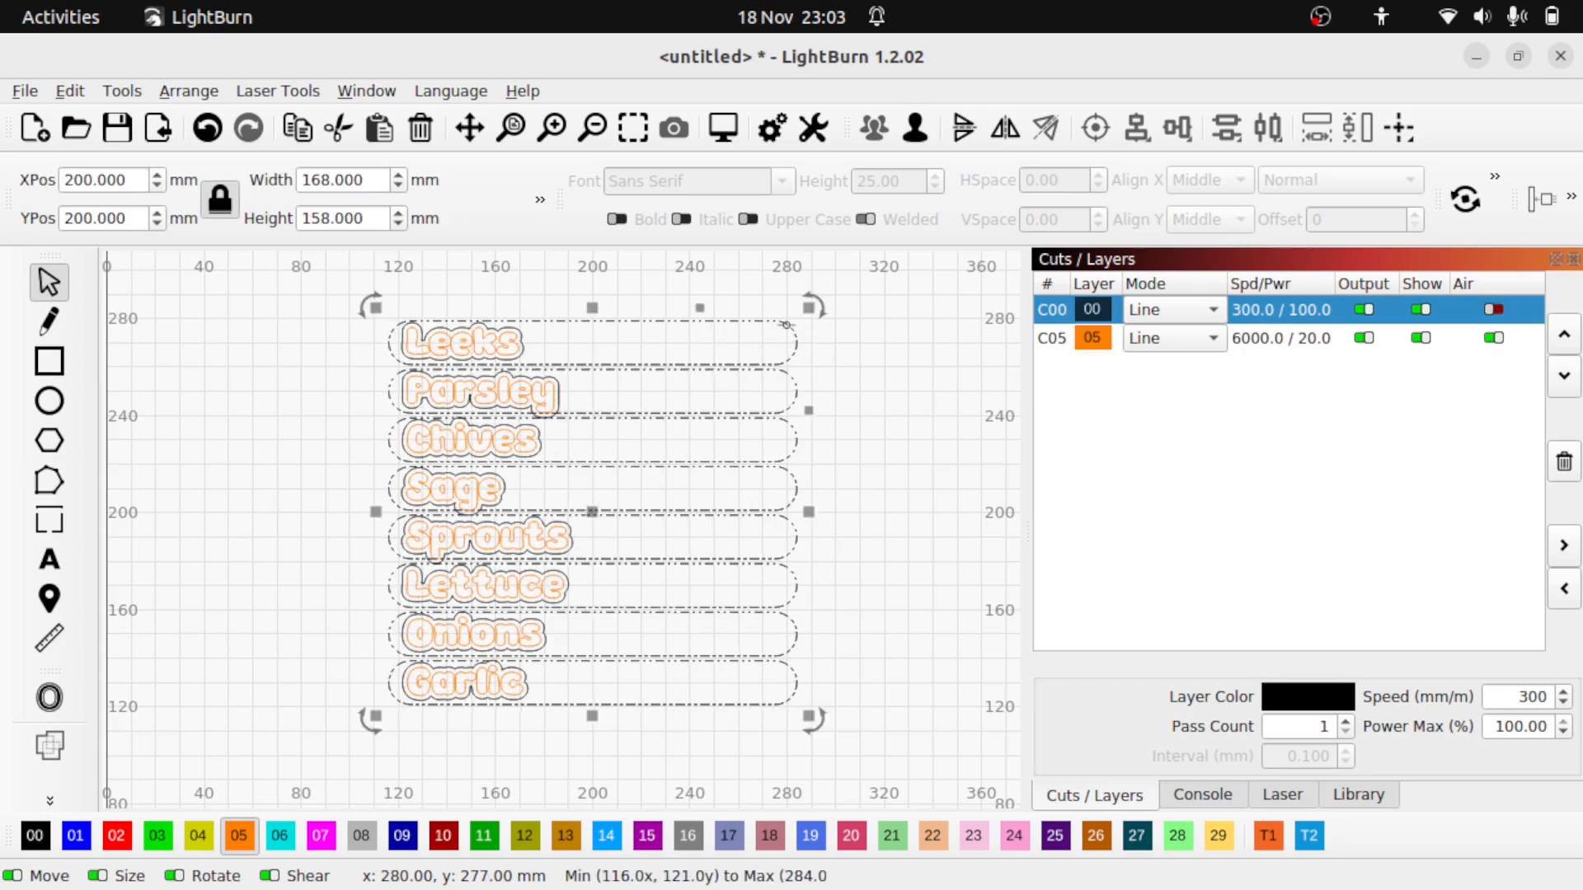